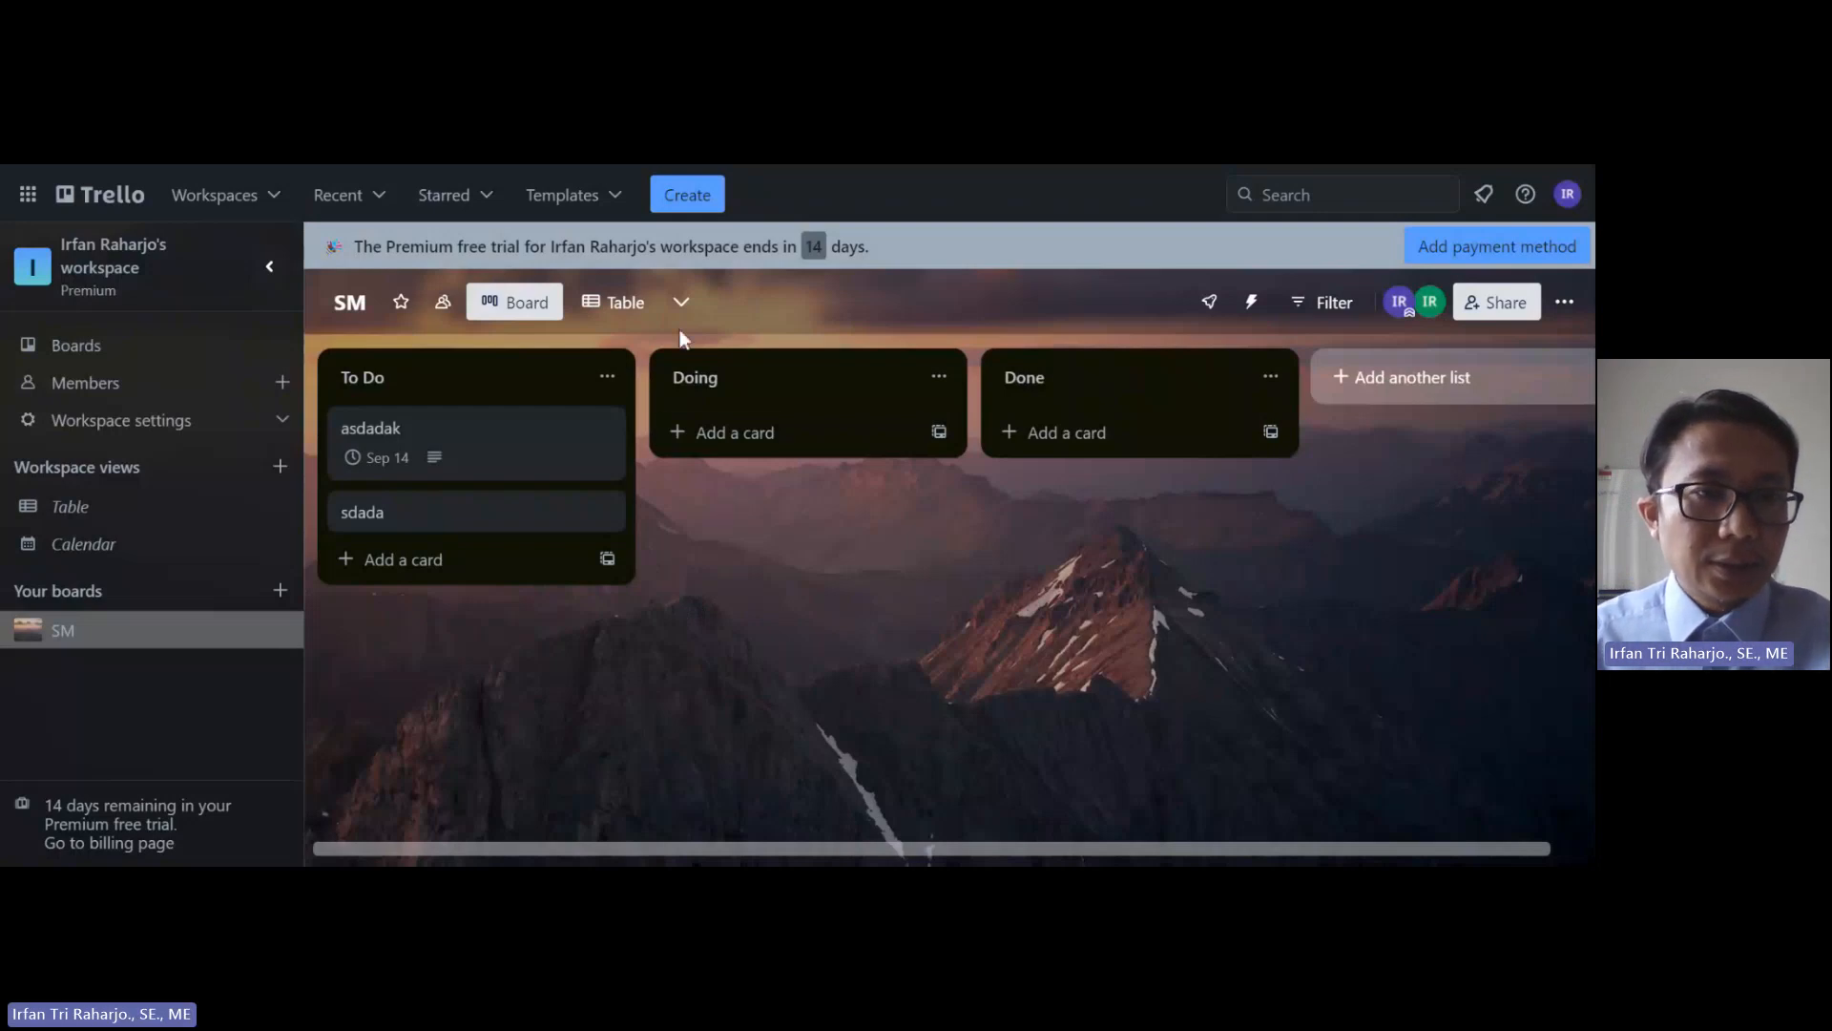
Step: Create a new empty board named 'Social Media Marketing' from the Create menu
{"action": "left_click", "coordinate": [694, 202]}
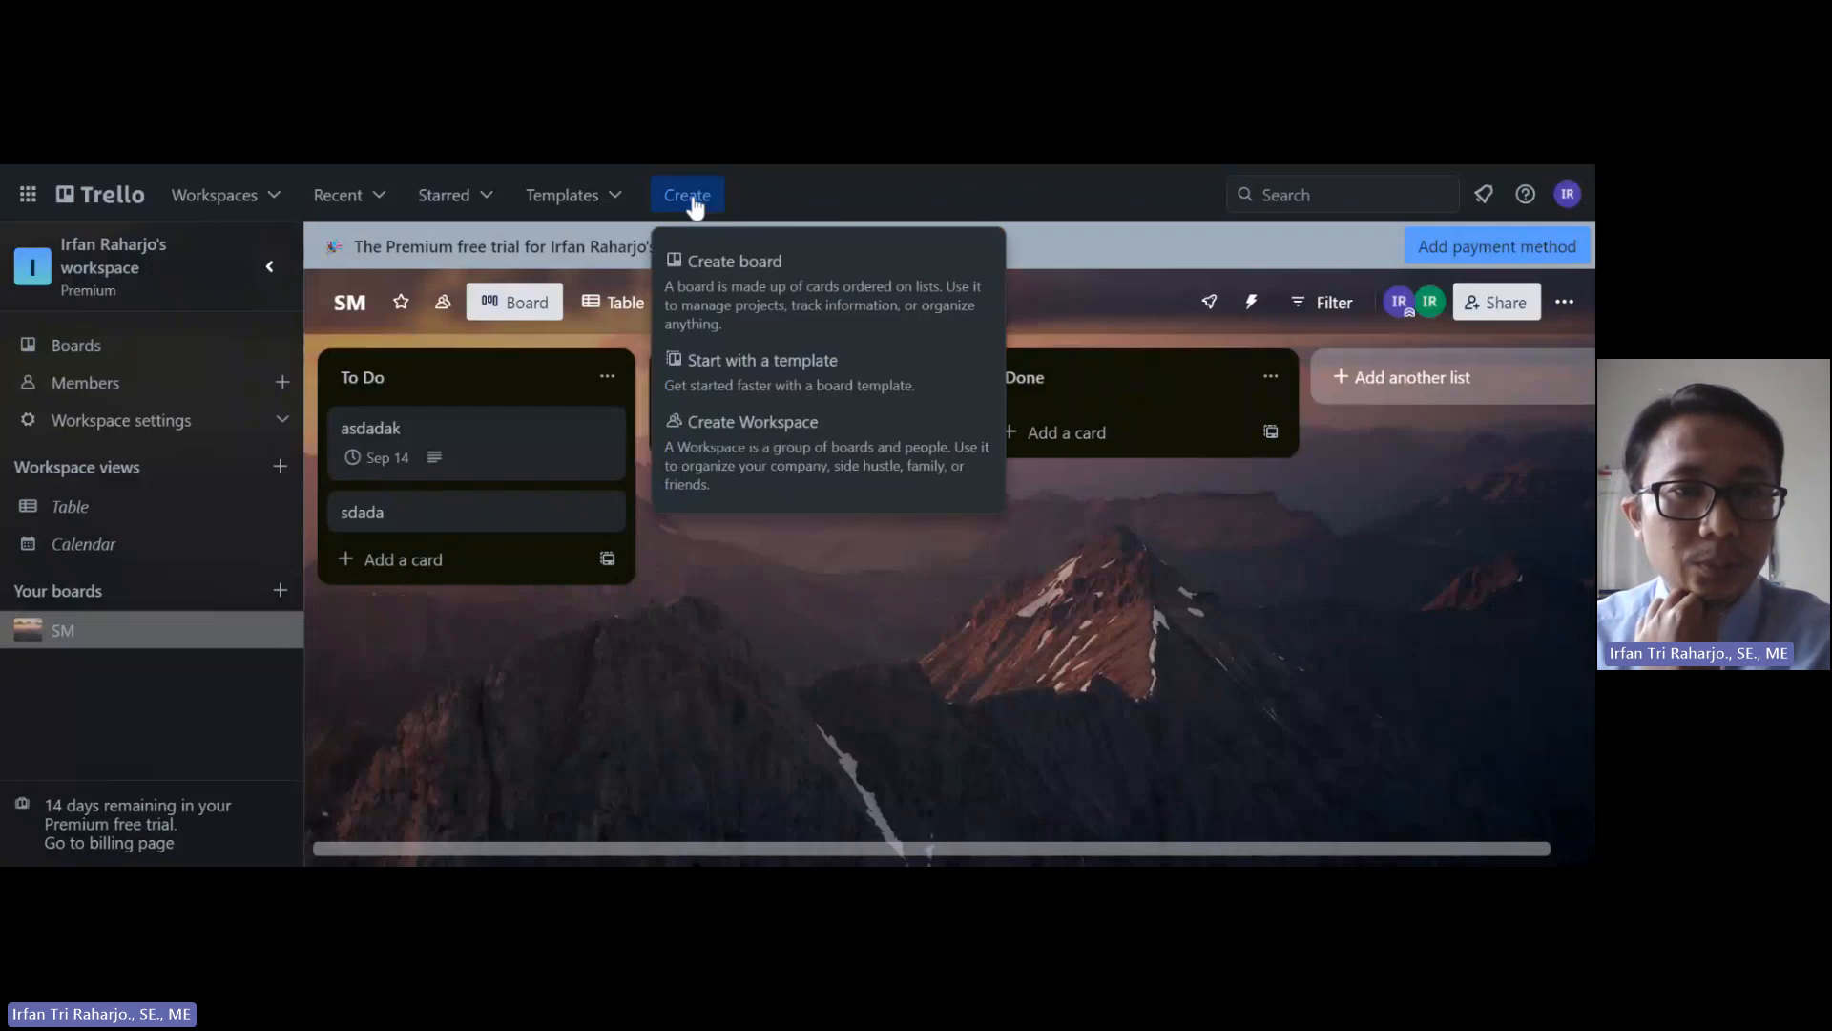
{"action": "left_click", "coordinate": [720, 285]}
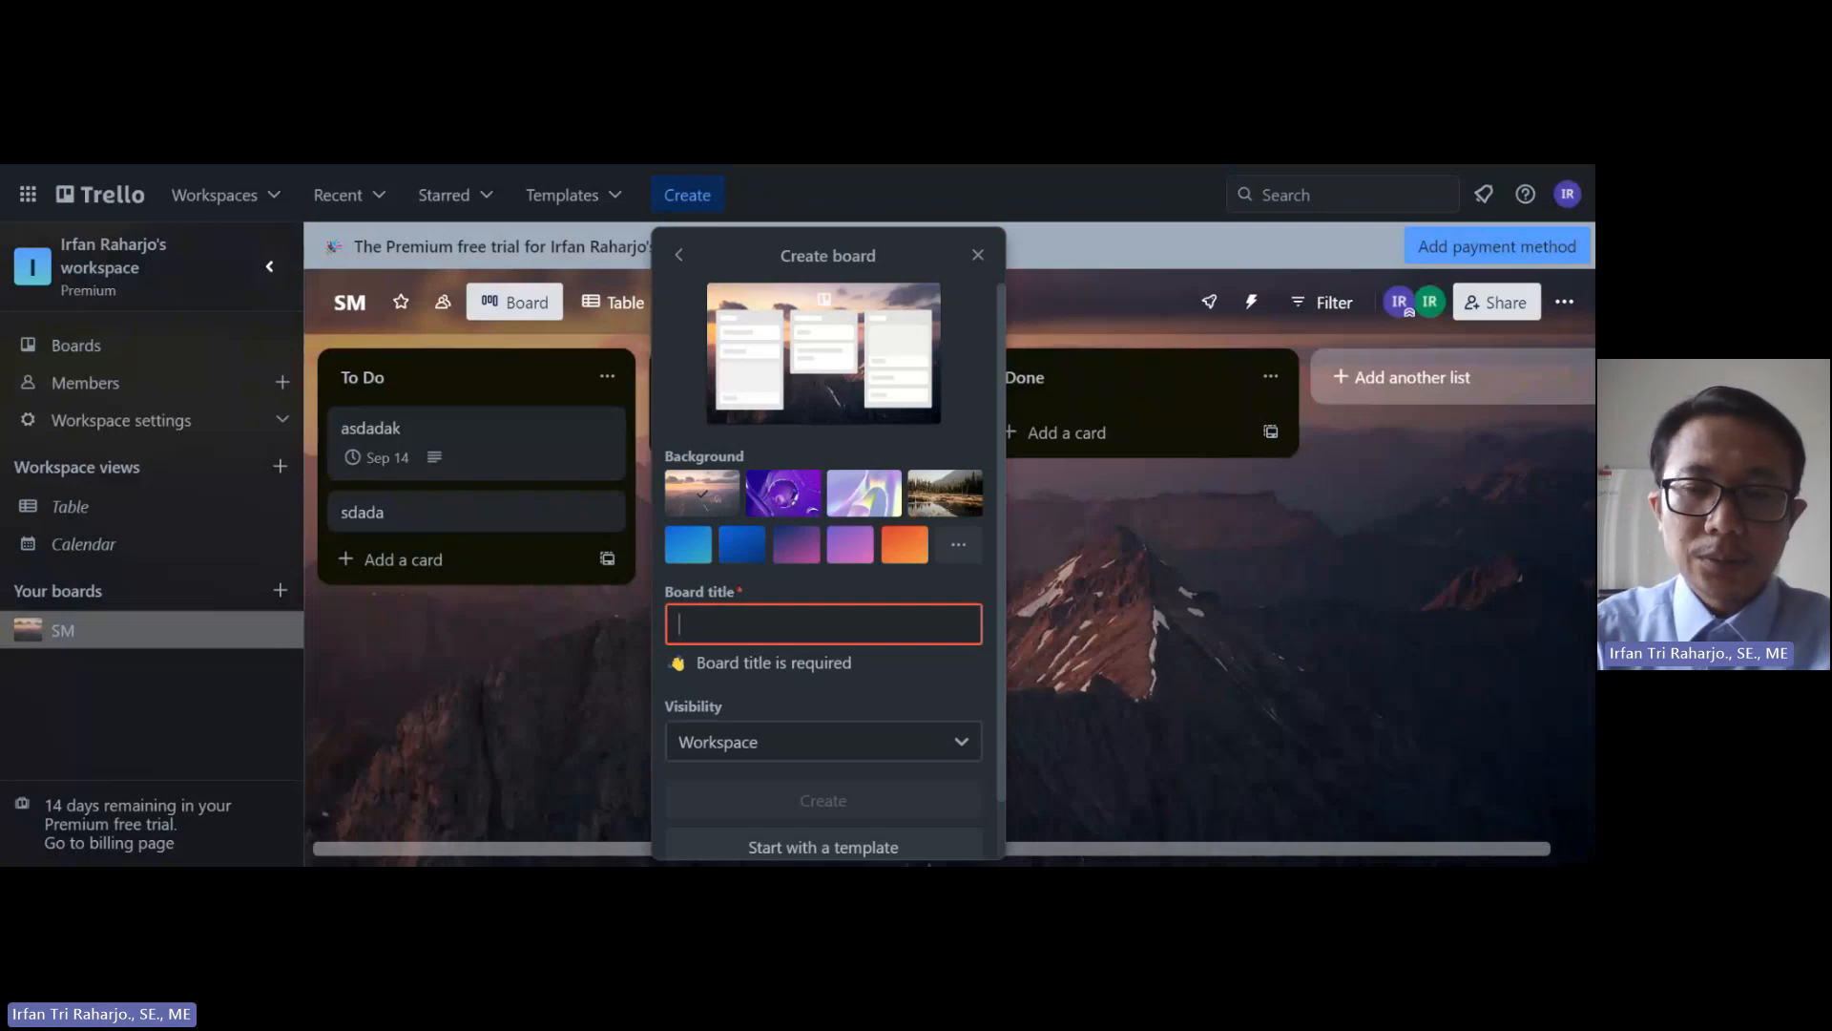
{"action": "type", "text": "Social Me"}
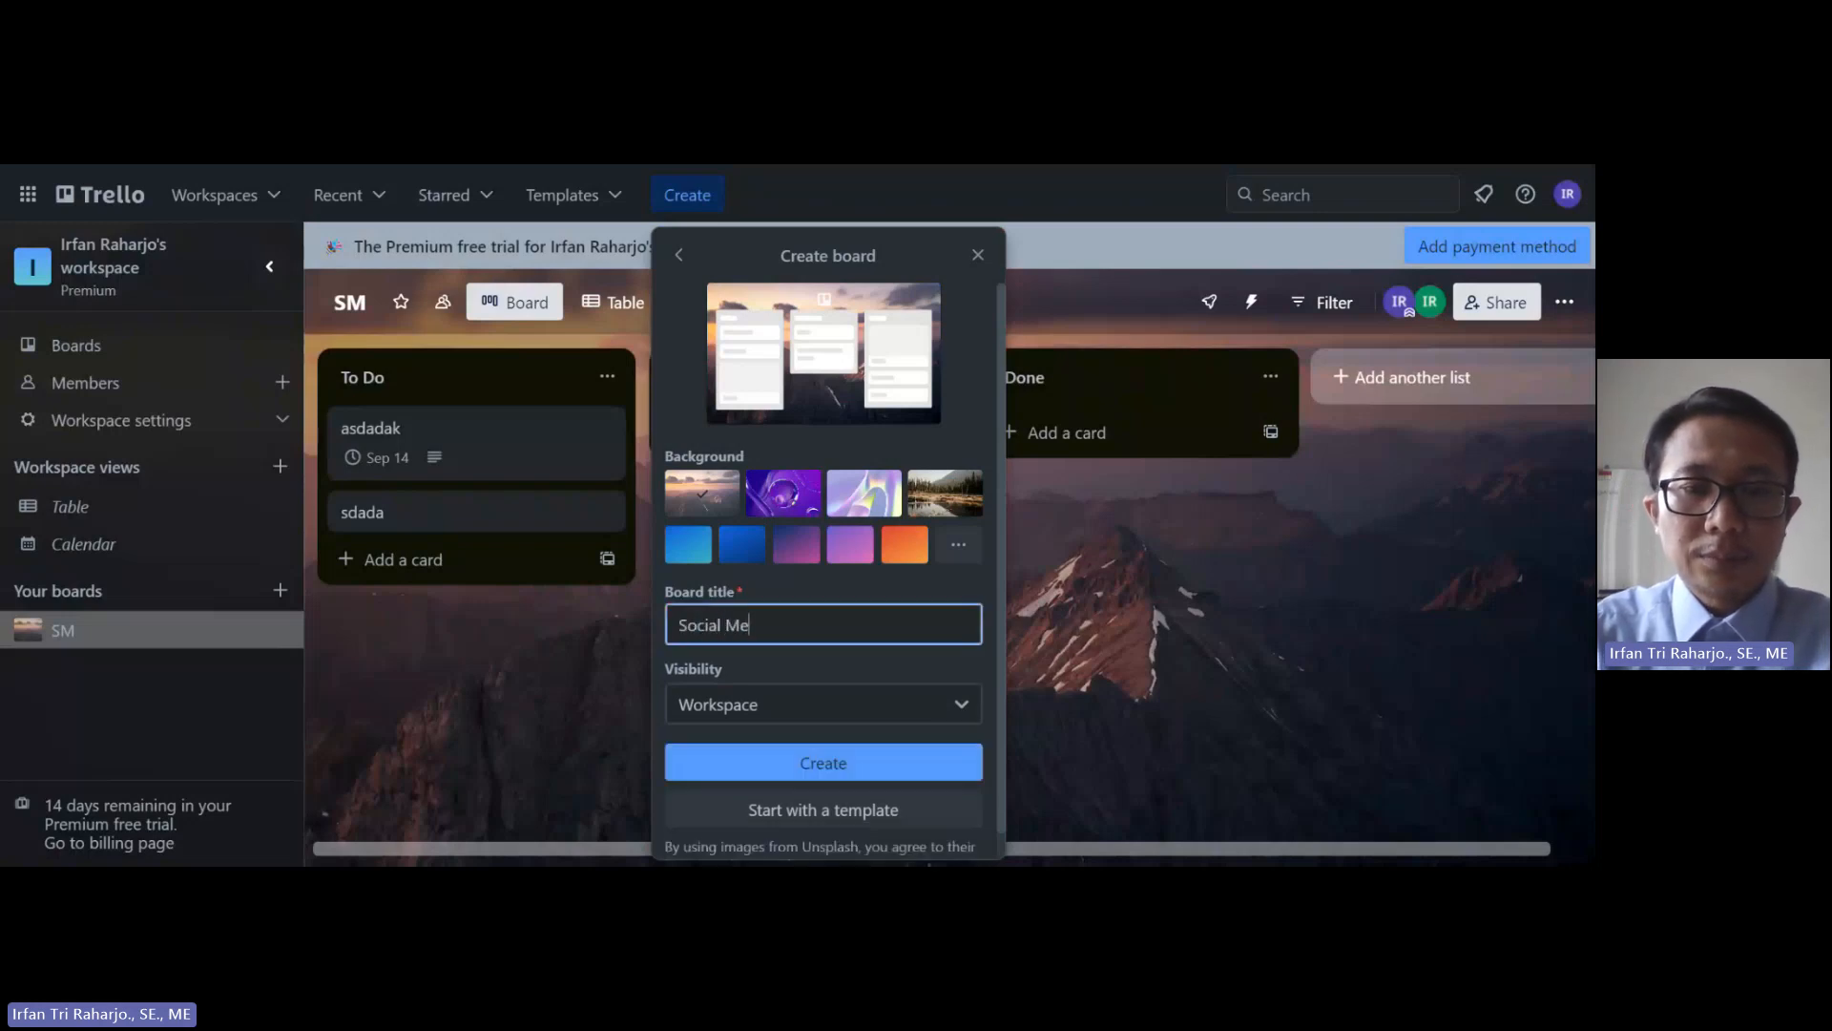
{"action": "type", "text": "dia Ma"}
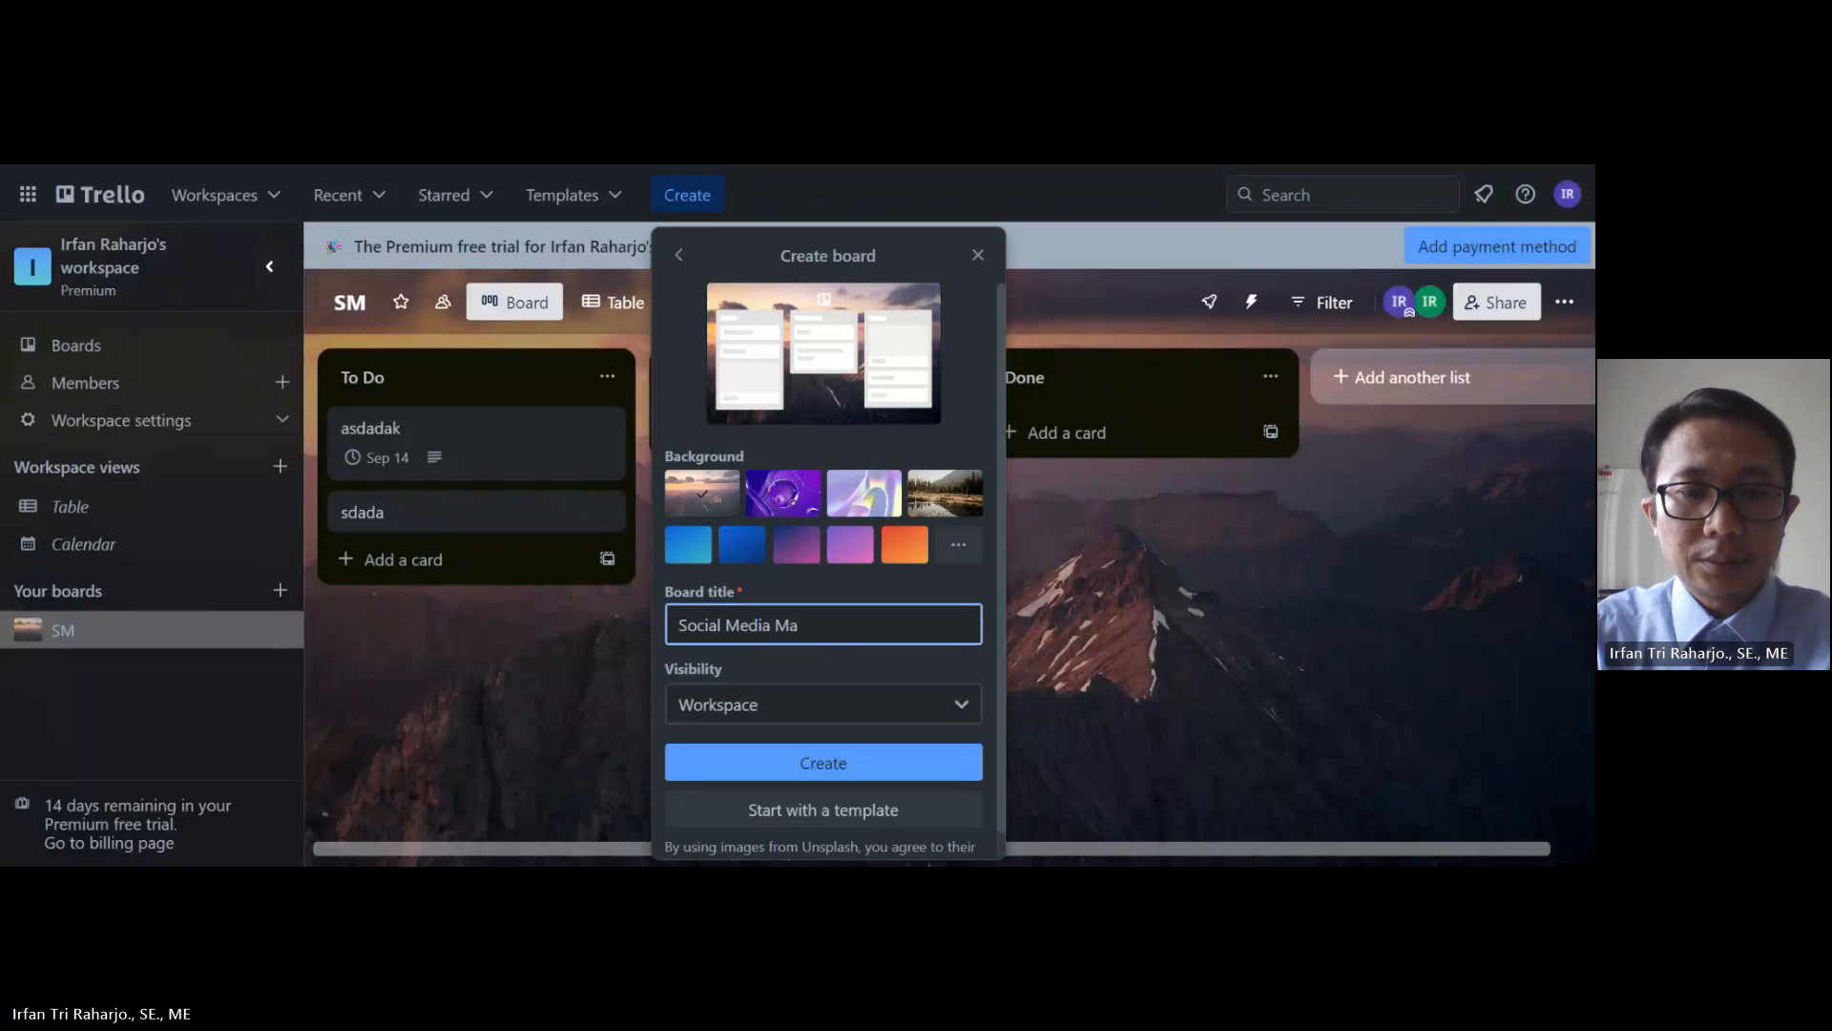
{"action": "type", "text": "rketing"}
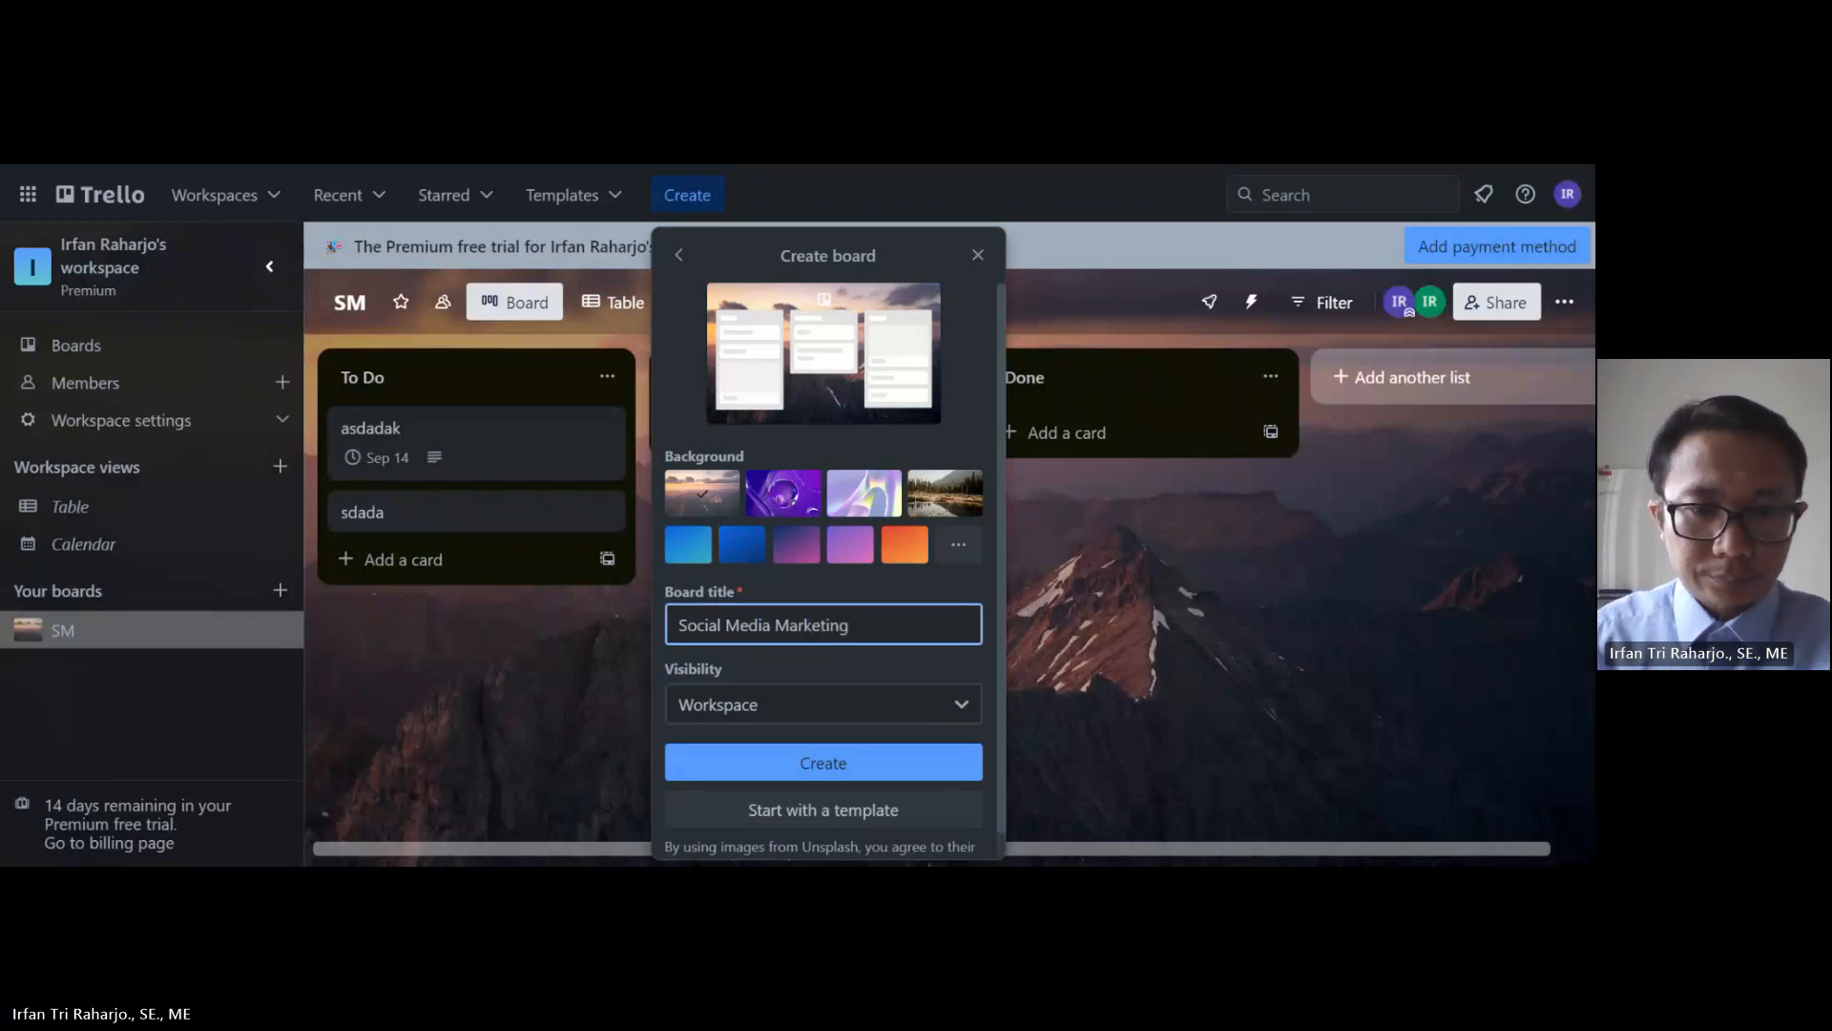
{"action": "left_click", "coordinate": [837, 761]}
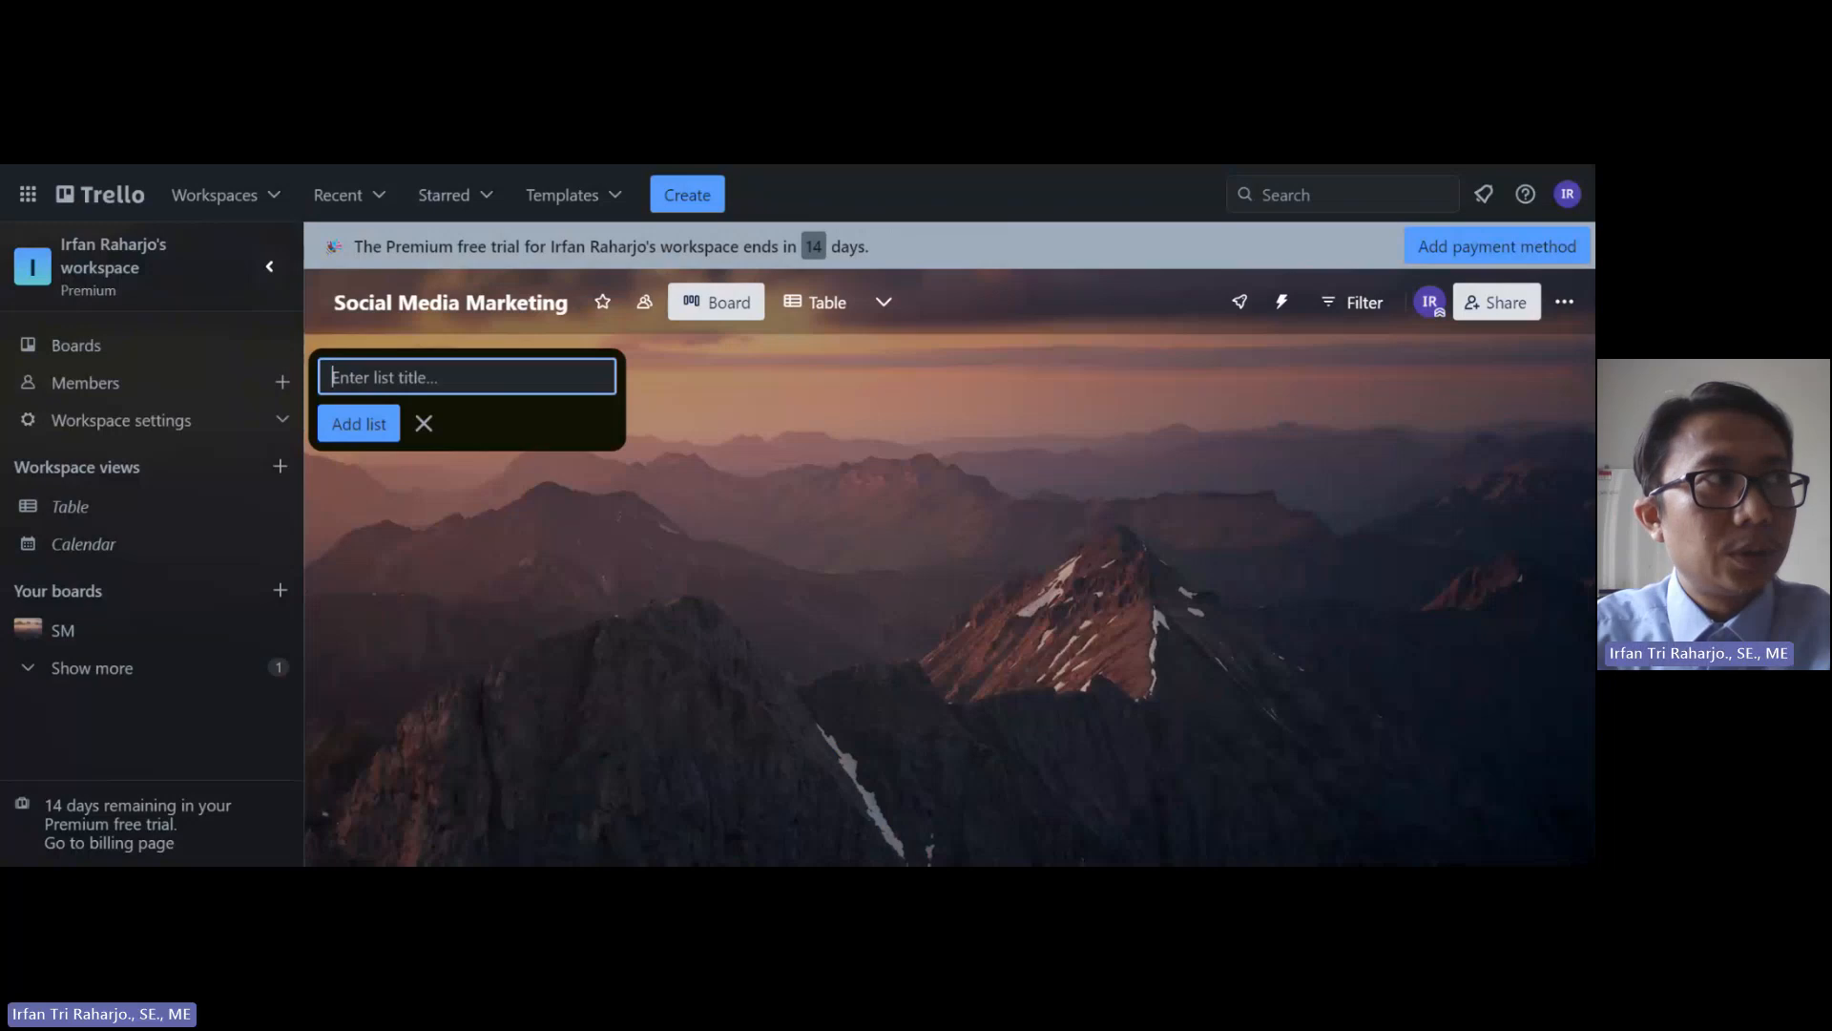
Step: Add the first two lists, 'Resources' and 'IDeas', to the board
{"action": "type", "text": "R"}
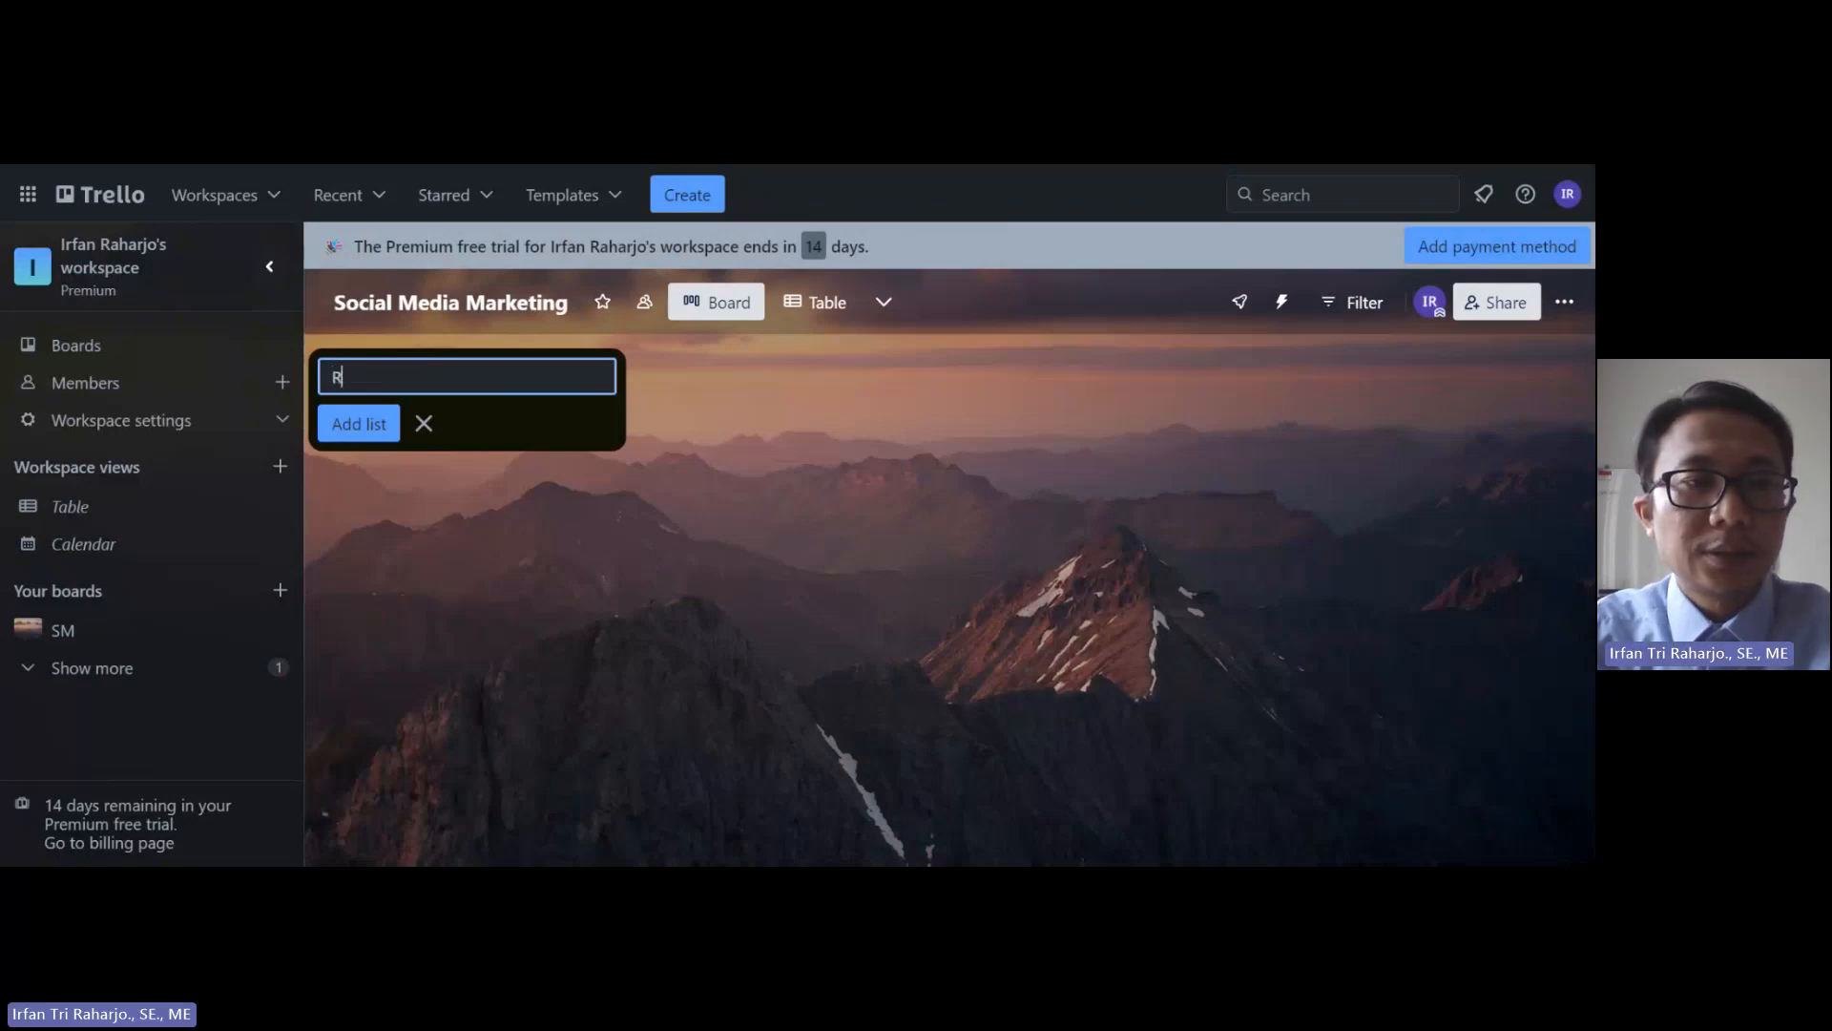
{"action": "type", "text": "osoru"}
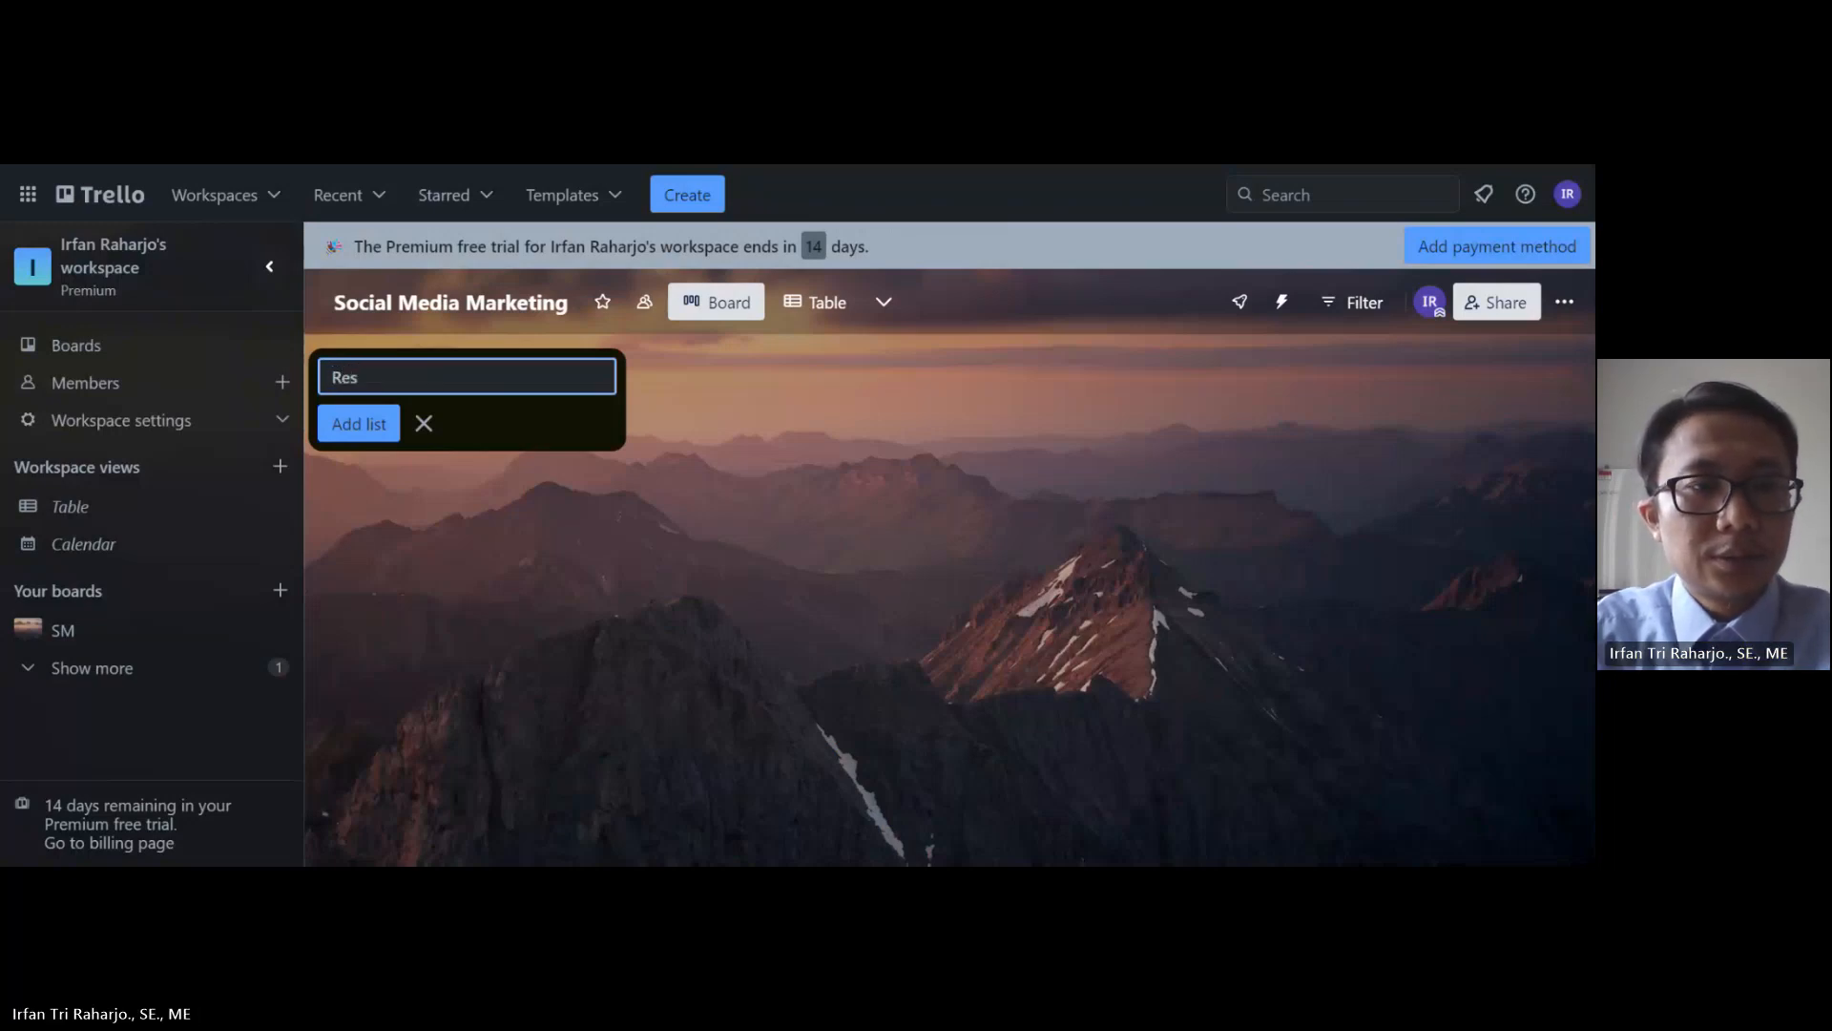
{"action": "key", "text": "BackSpace"}
{"action": "key", "text": "BackSpace"}
{"action": "type", "text": "urces"}
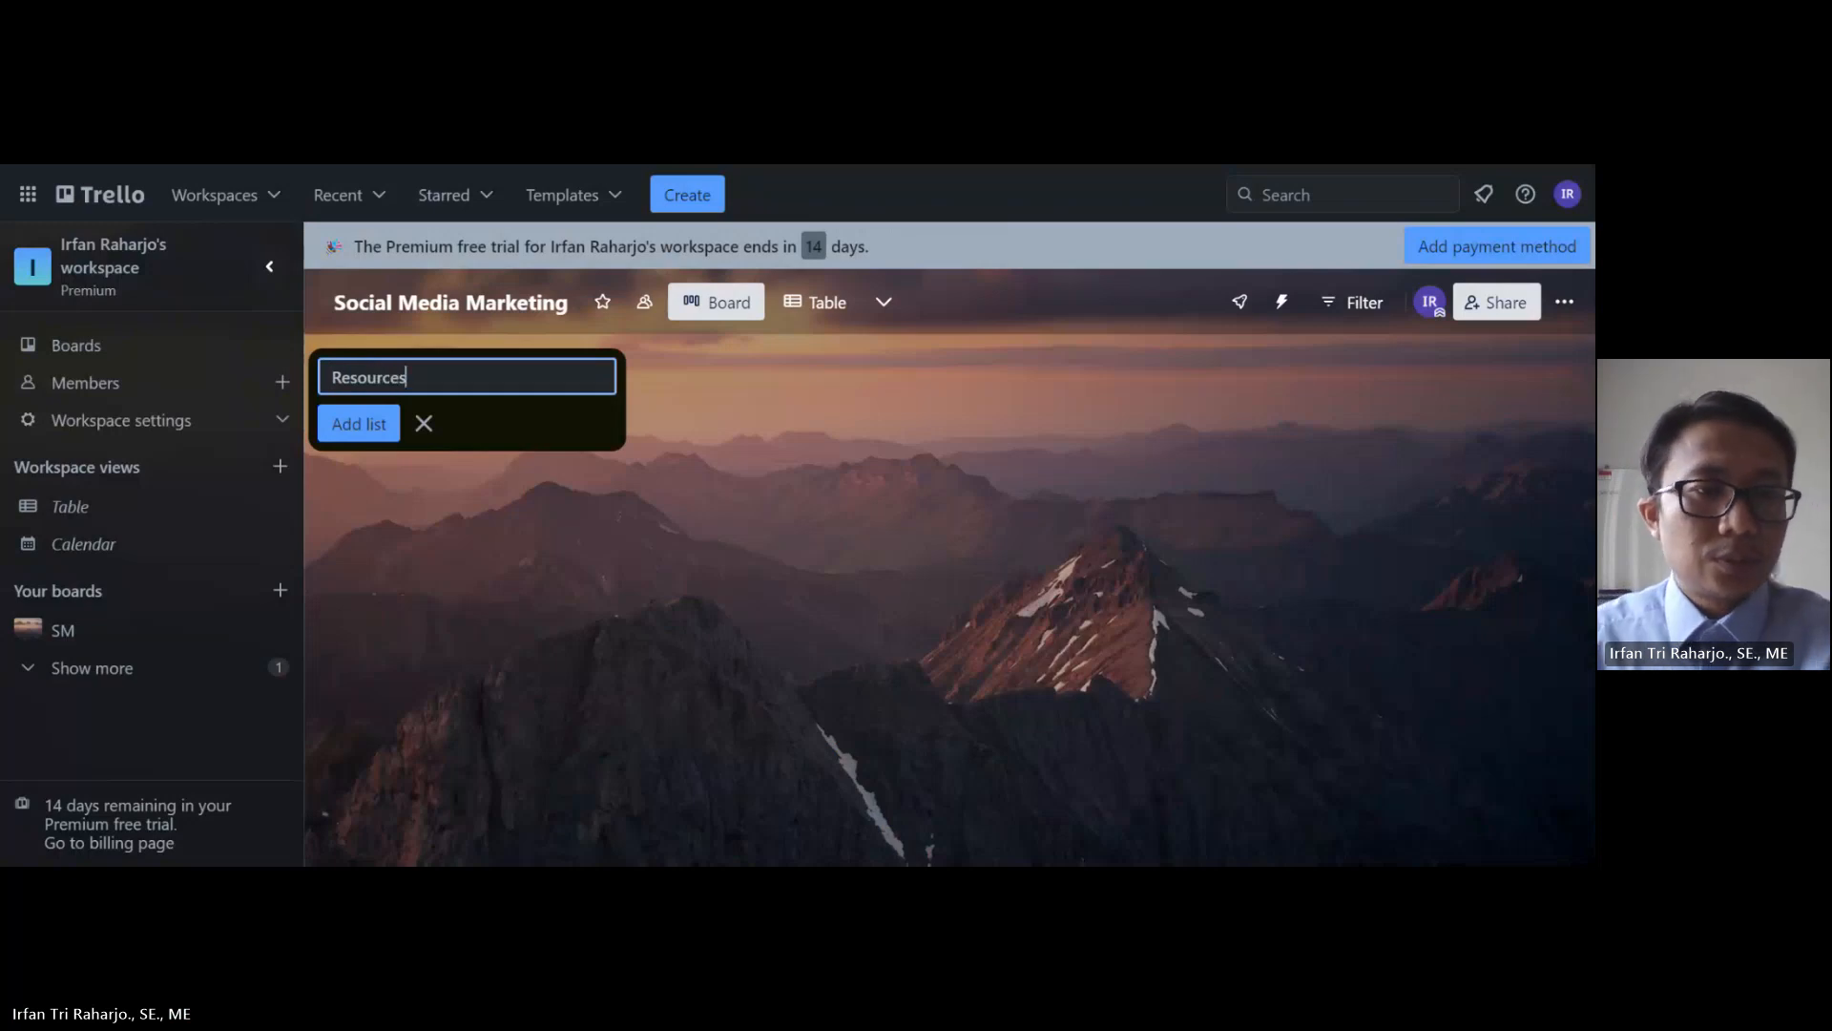
{"action": "left_click", "coordinate": [339, 426]}
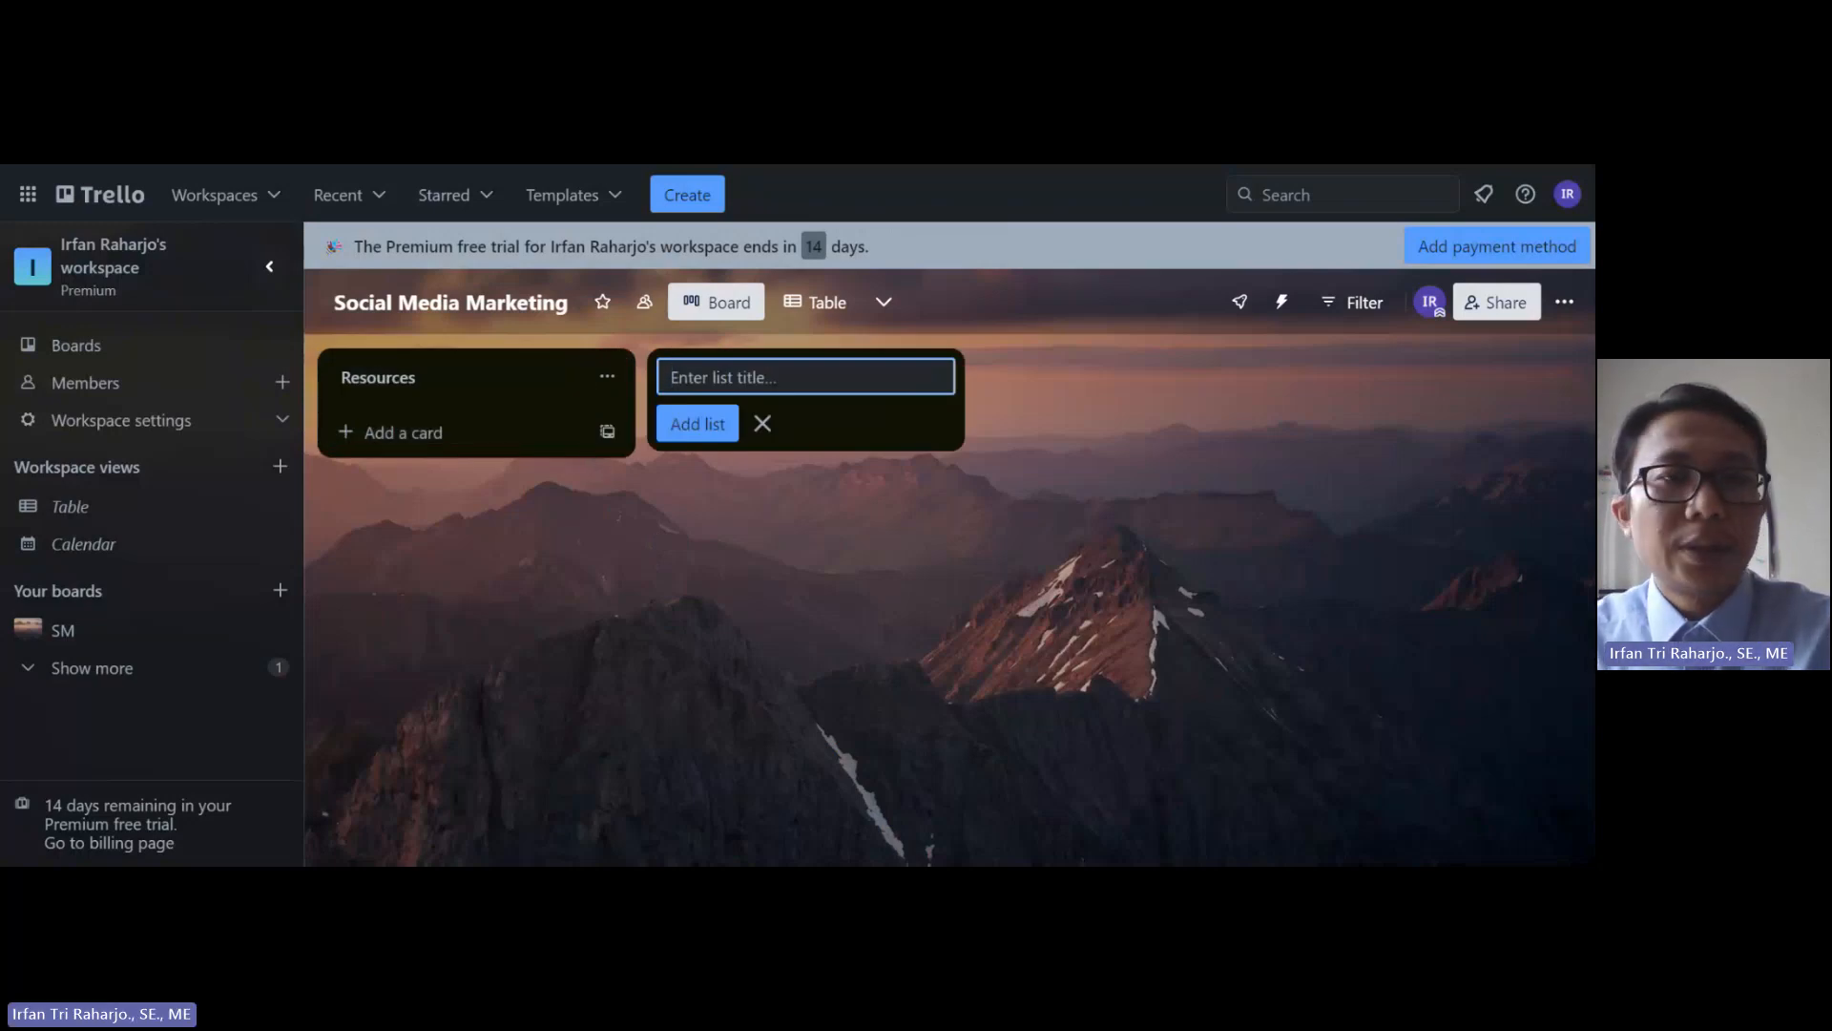
{"action": "type", "text": "Ide"}
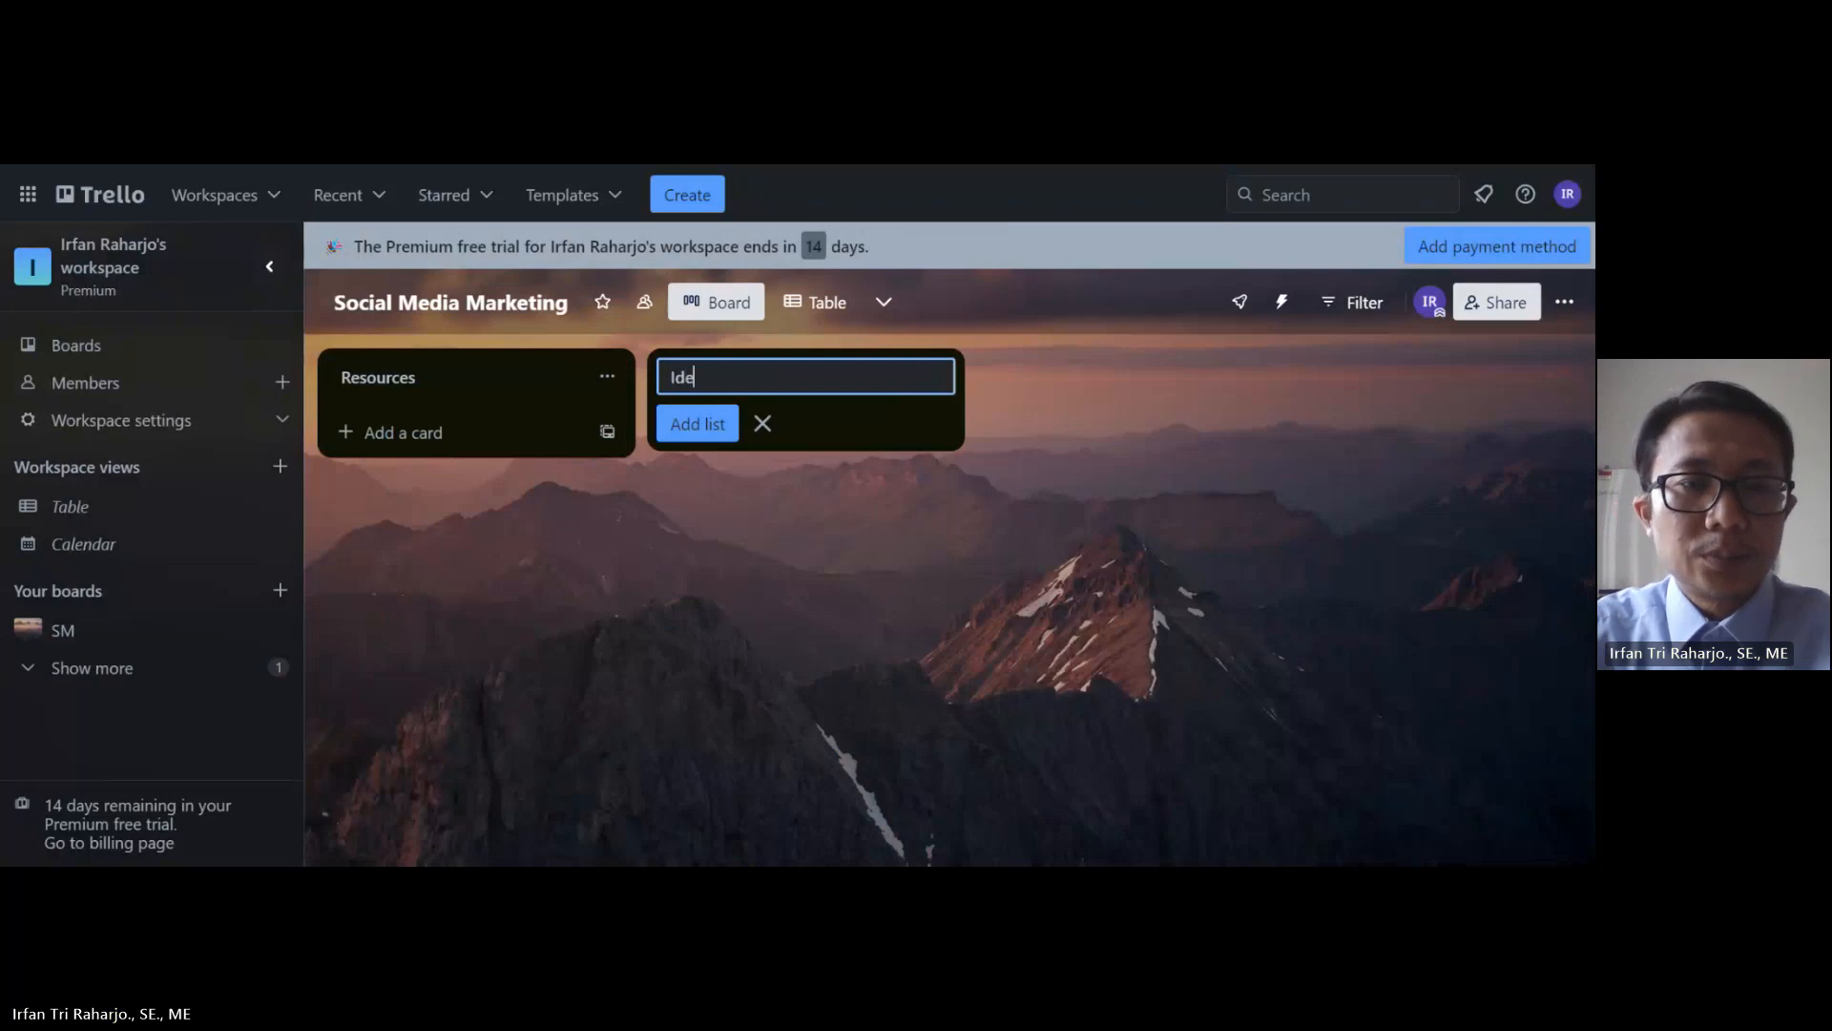
{"action": "key", "text": "BackSpace"}
{"action": "key", "text": "BackSpace"}
{"action": "type", "text": "De"}
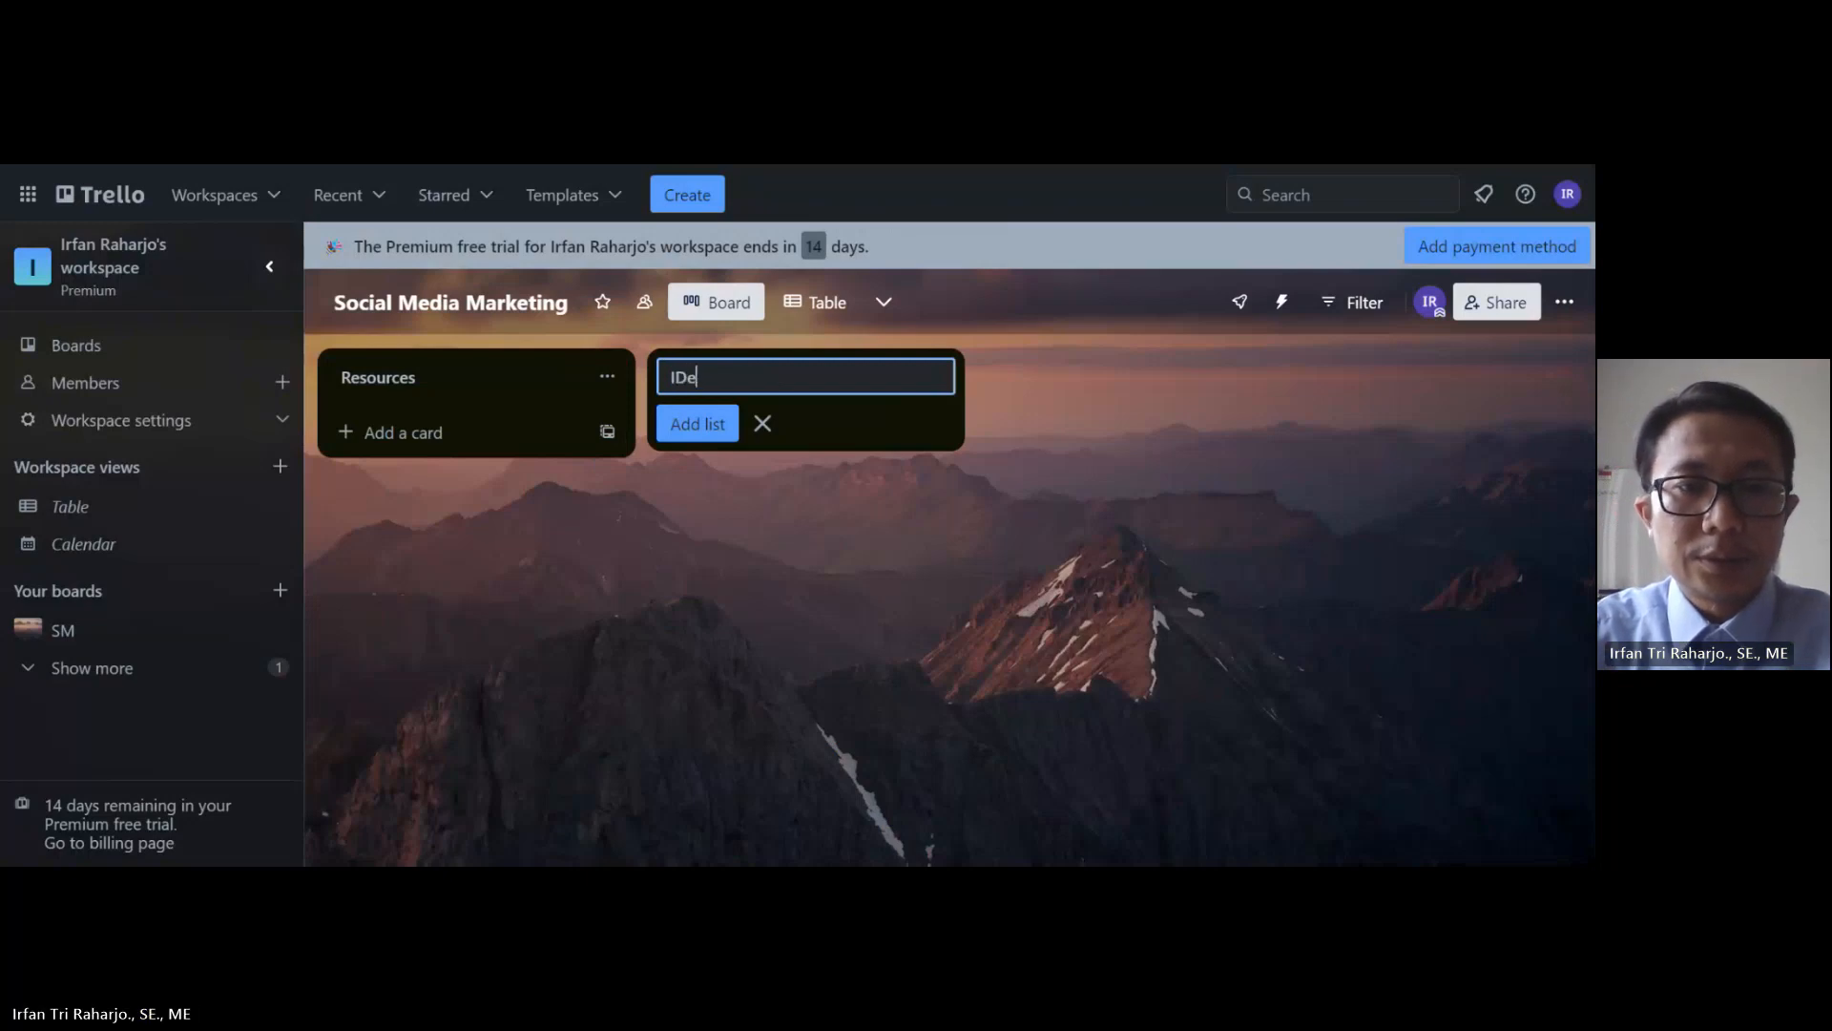
{"action": "type", "text": "as"}
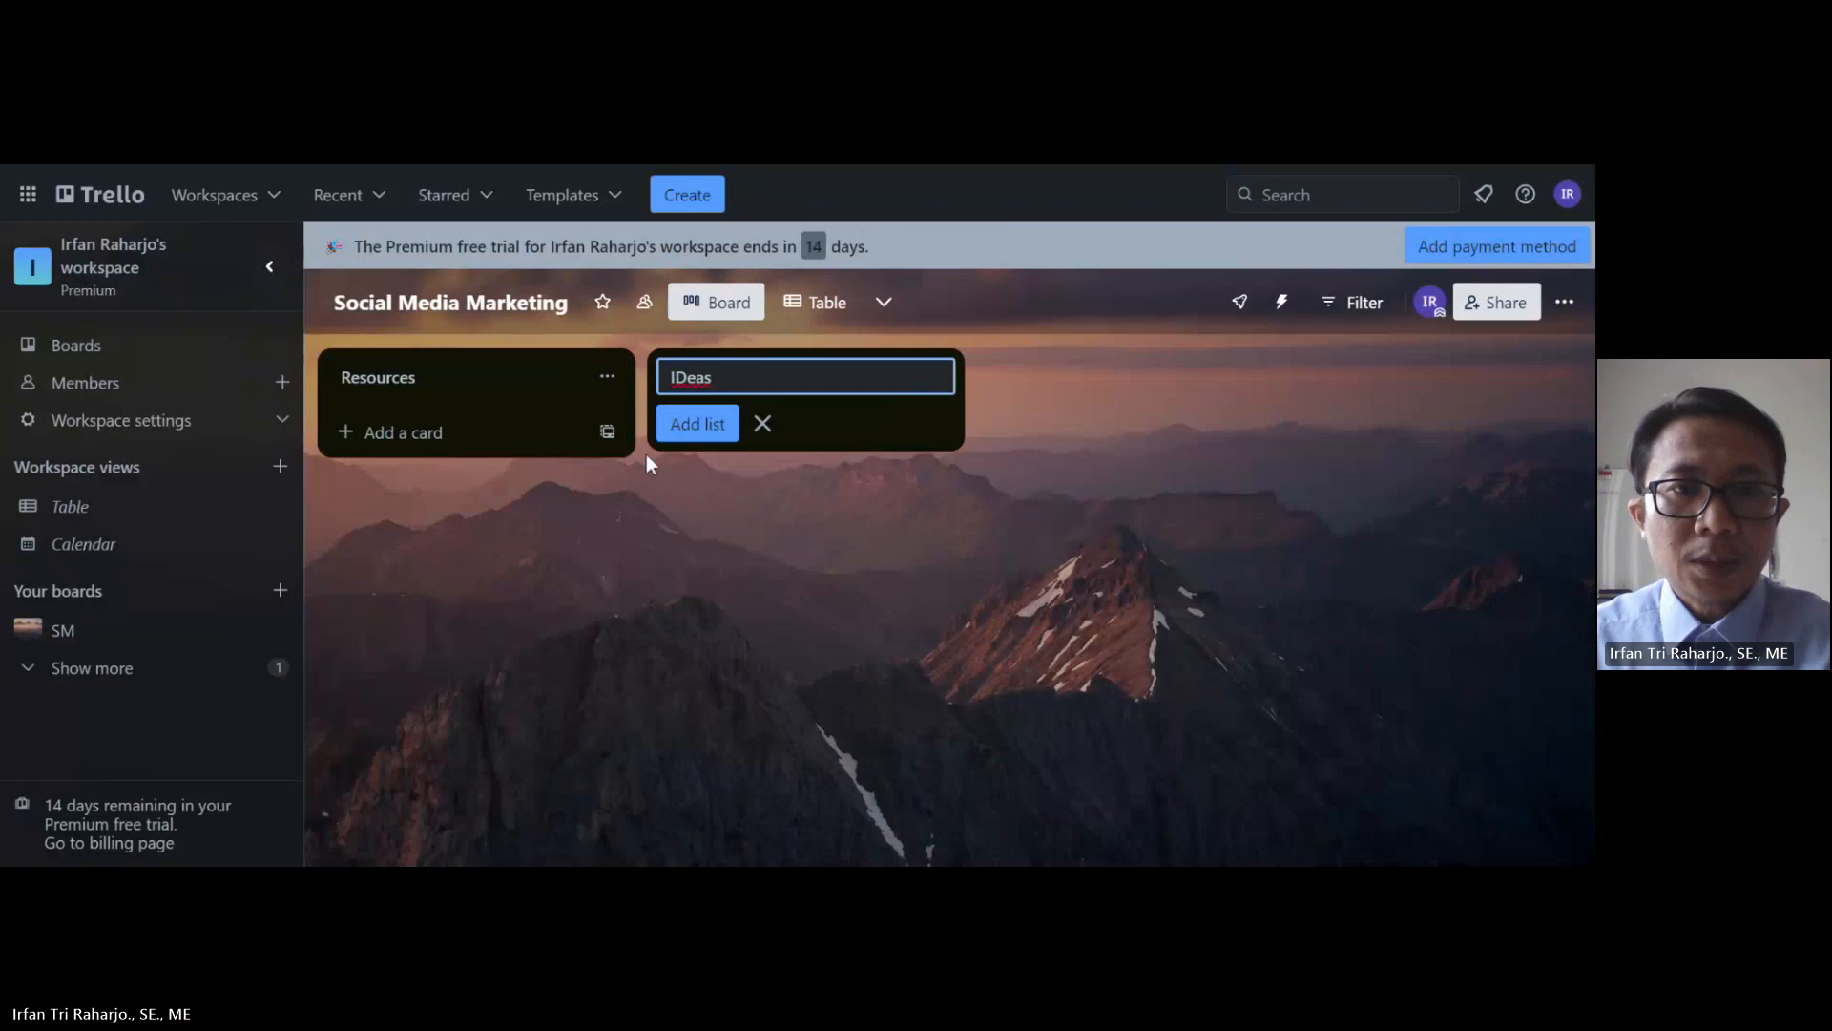
{"action": "left_click", "coordinate": [704, 428]}
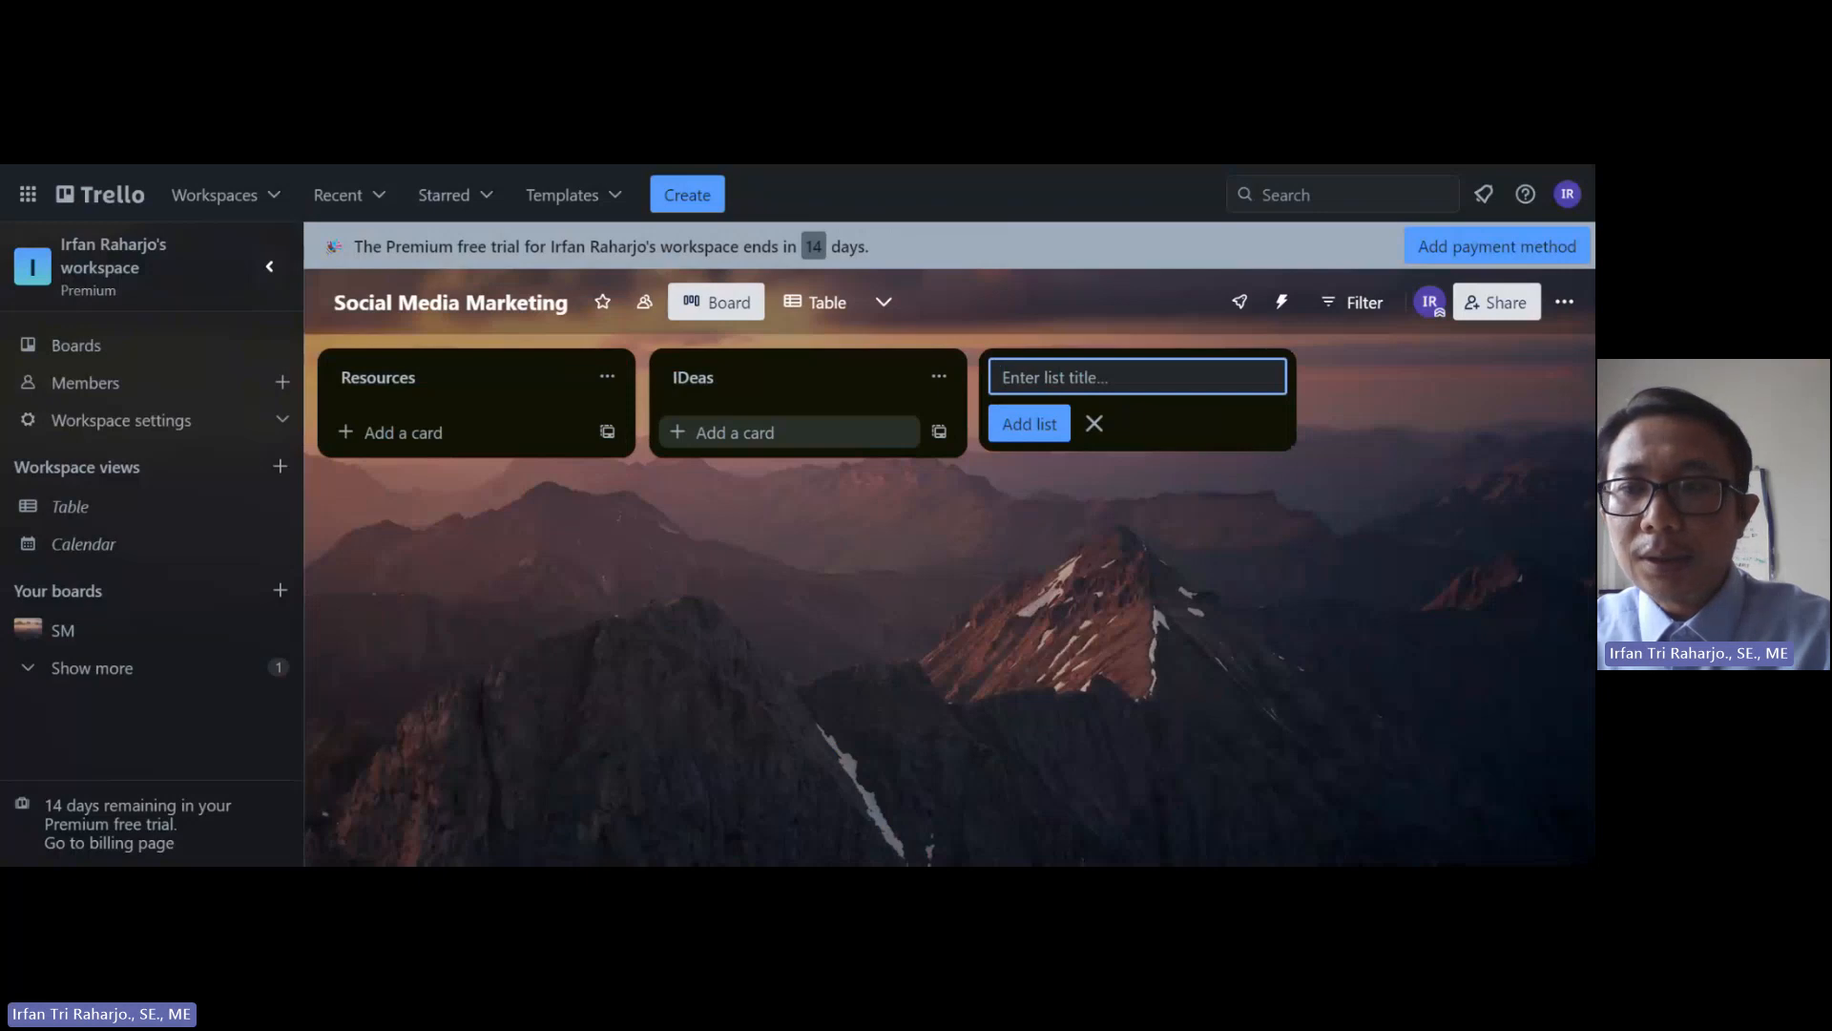
Step: Add three more lists: 'To Do', 'Done' and 'Result'
{"action": "type", "text": "To Do"}
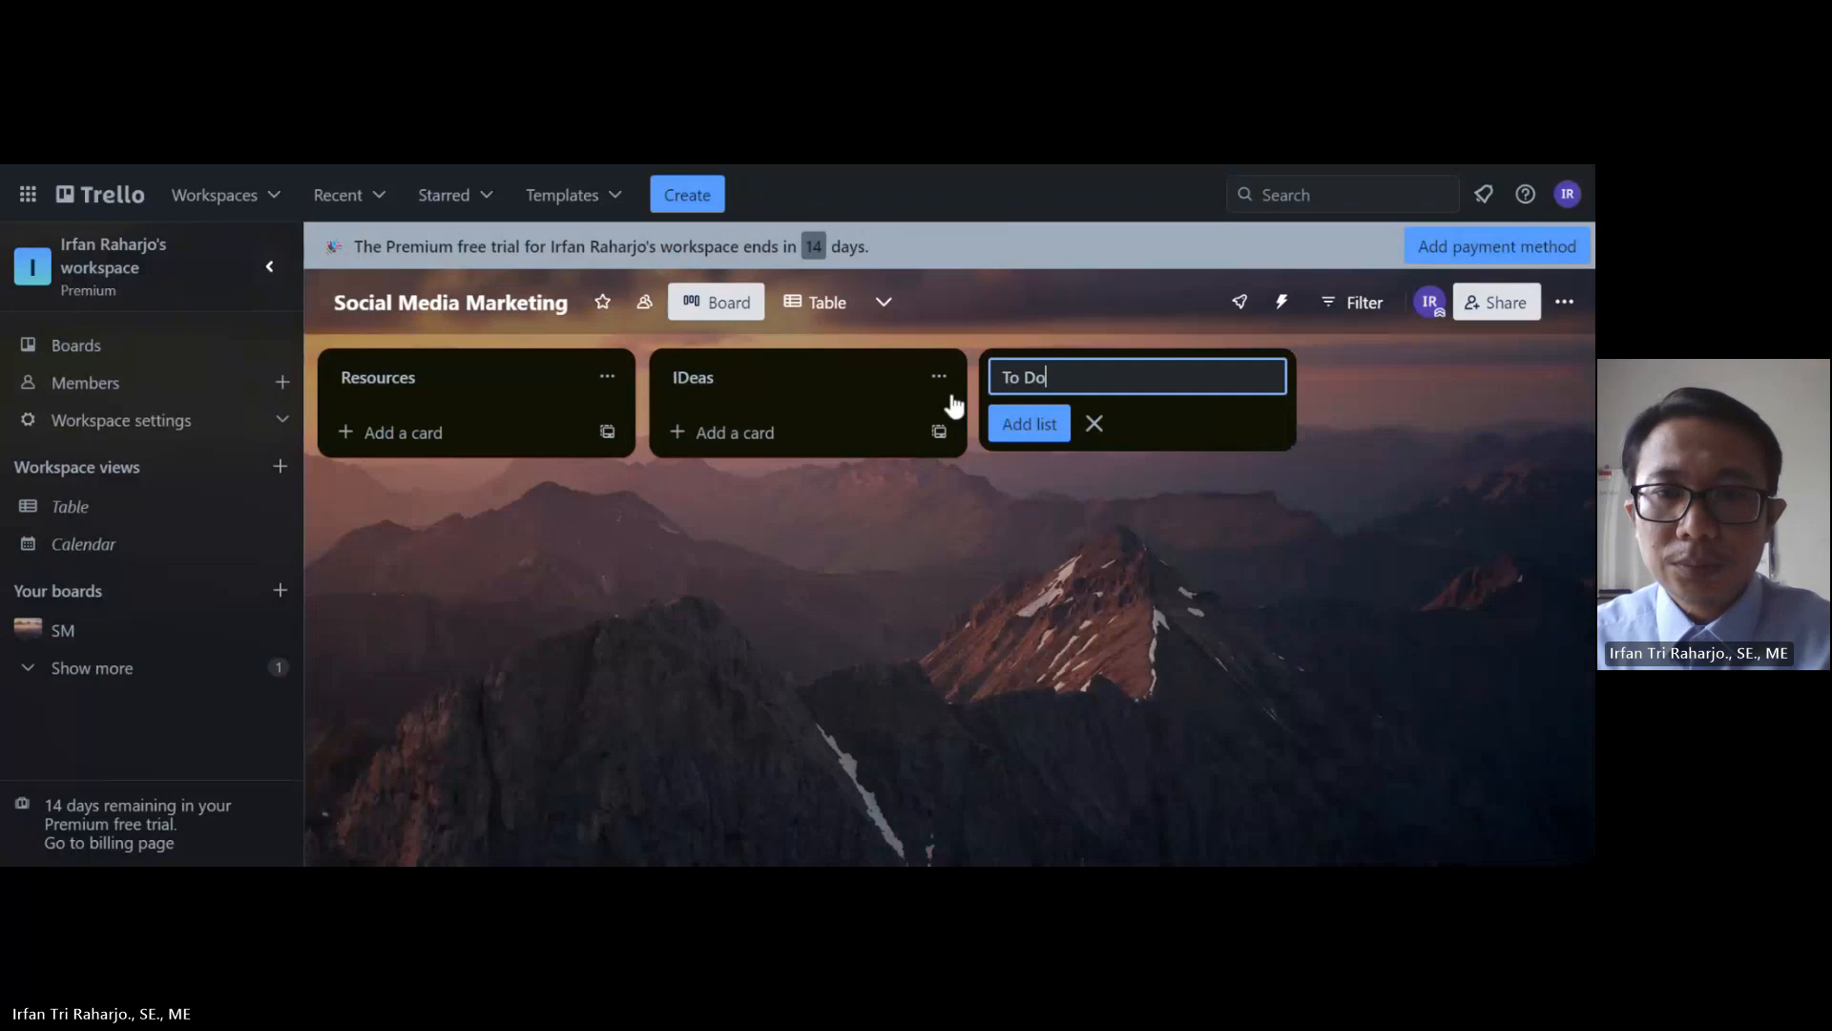
{"action": "left_click", "coordinate": [1054, 437]}
{"action": "type", "text": "Done"}
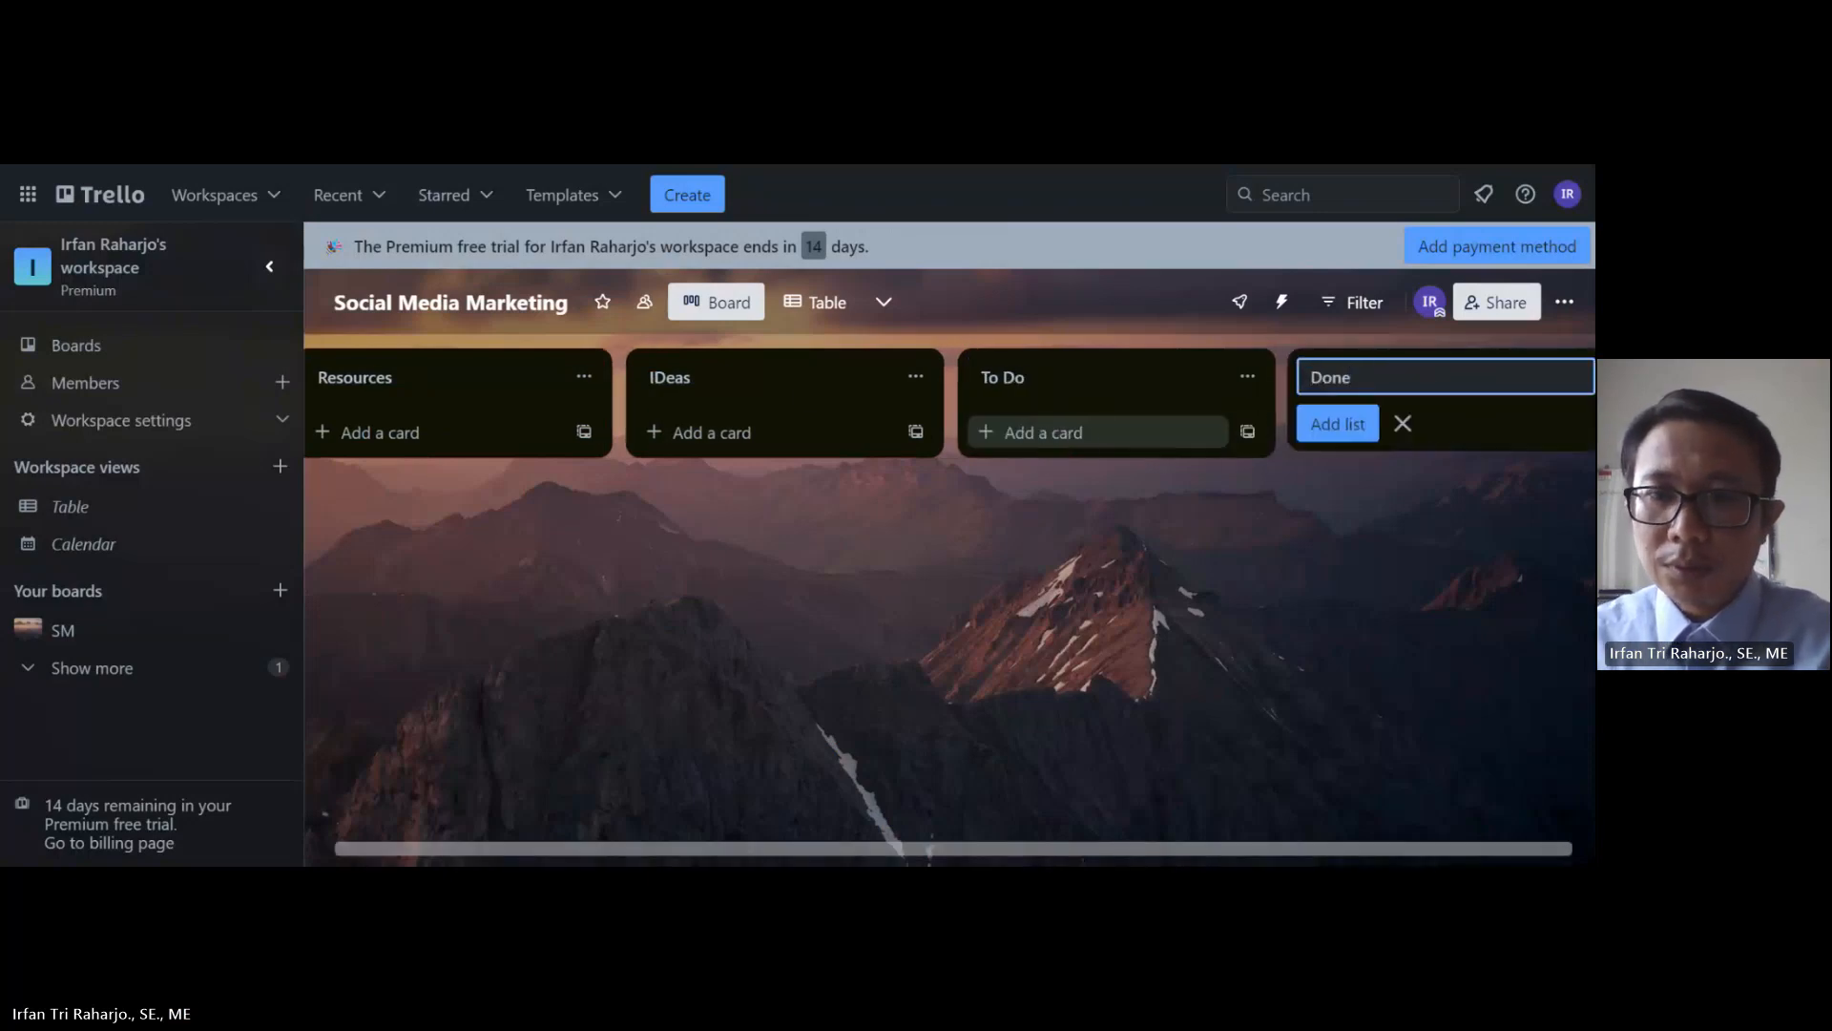
{"action": "left_click", "coordinate": [1337, 424]}
{"action": "type", "text": "Res"}
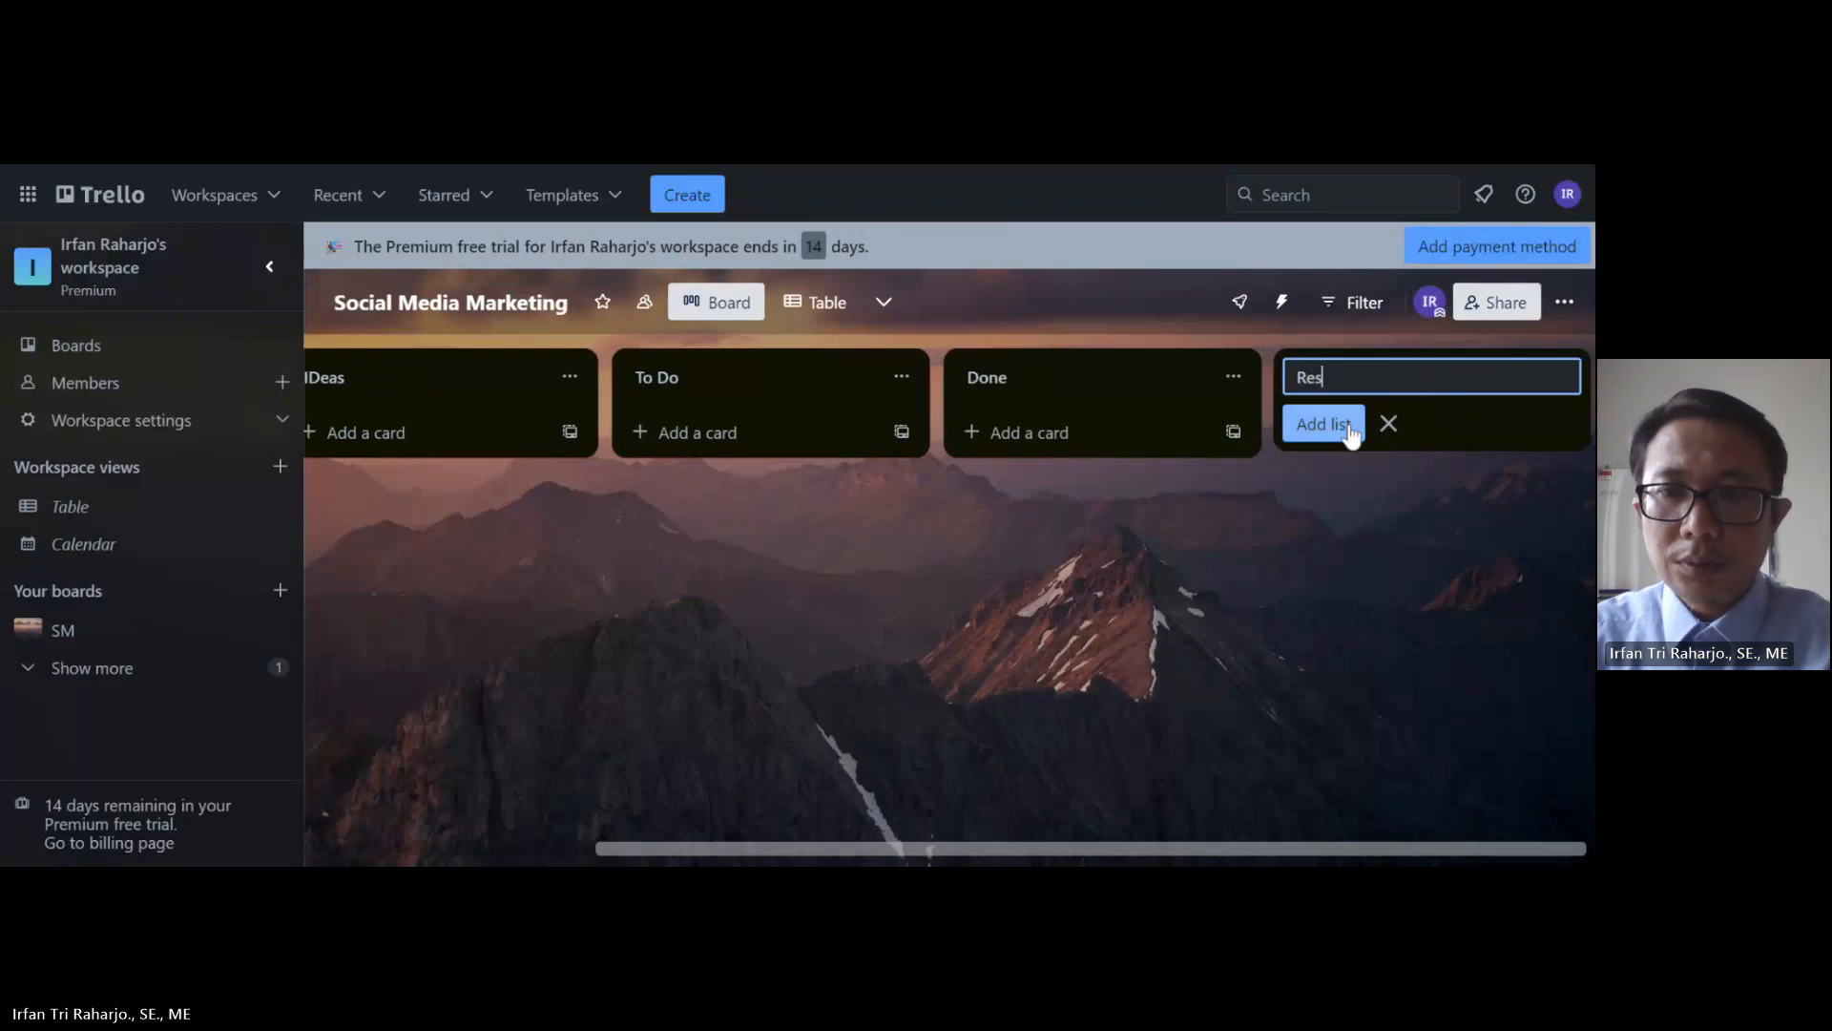
{"action": "type", "text": "ult"}
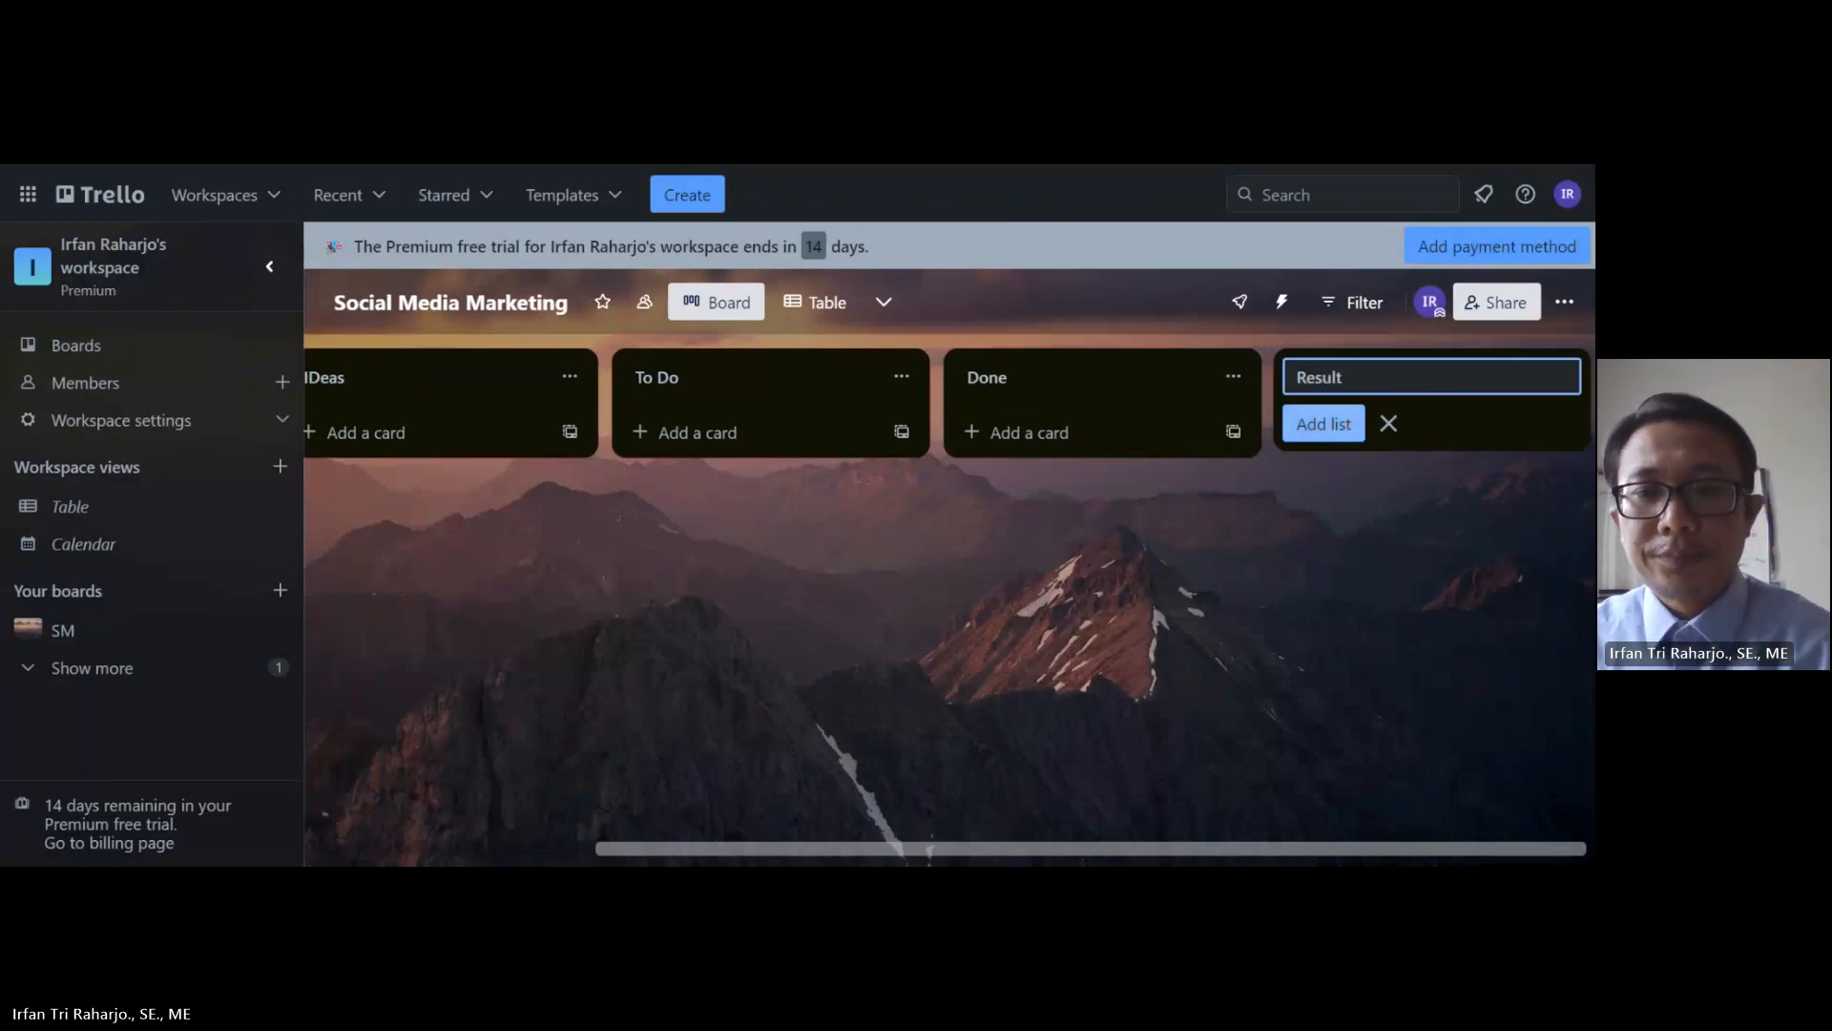
{"action": "left_click", "coordinate": [1243, 601]}
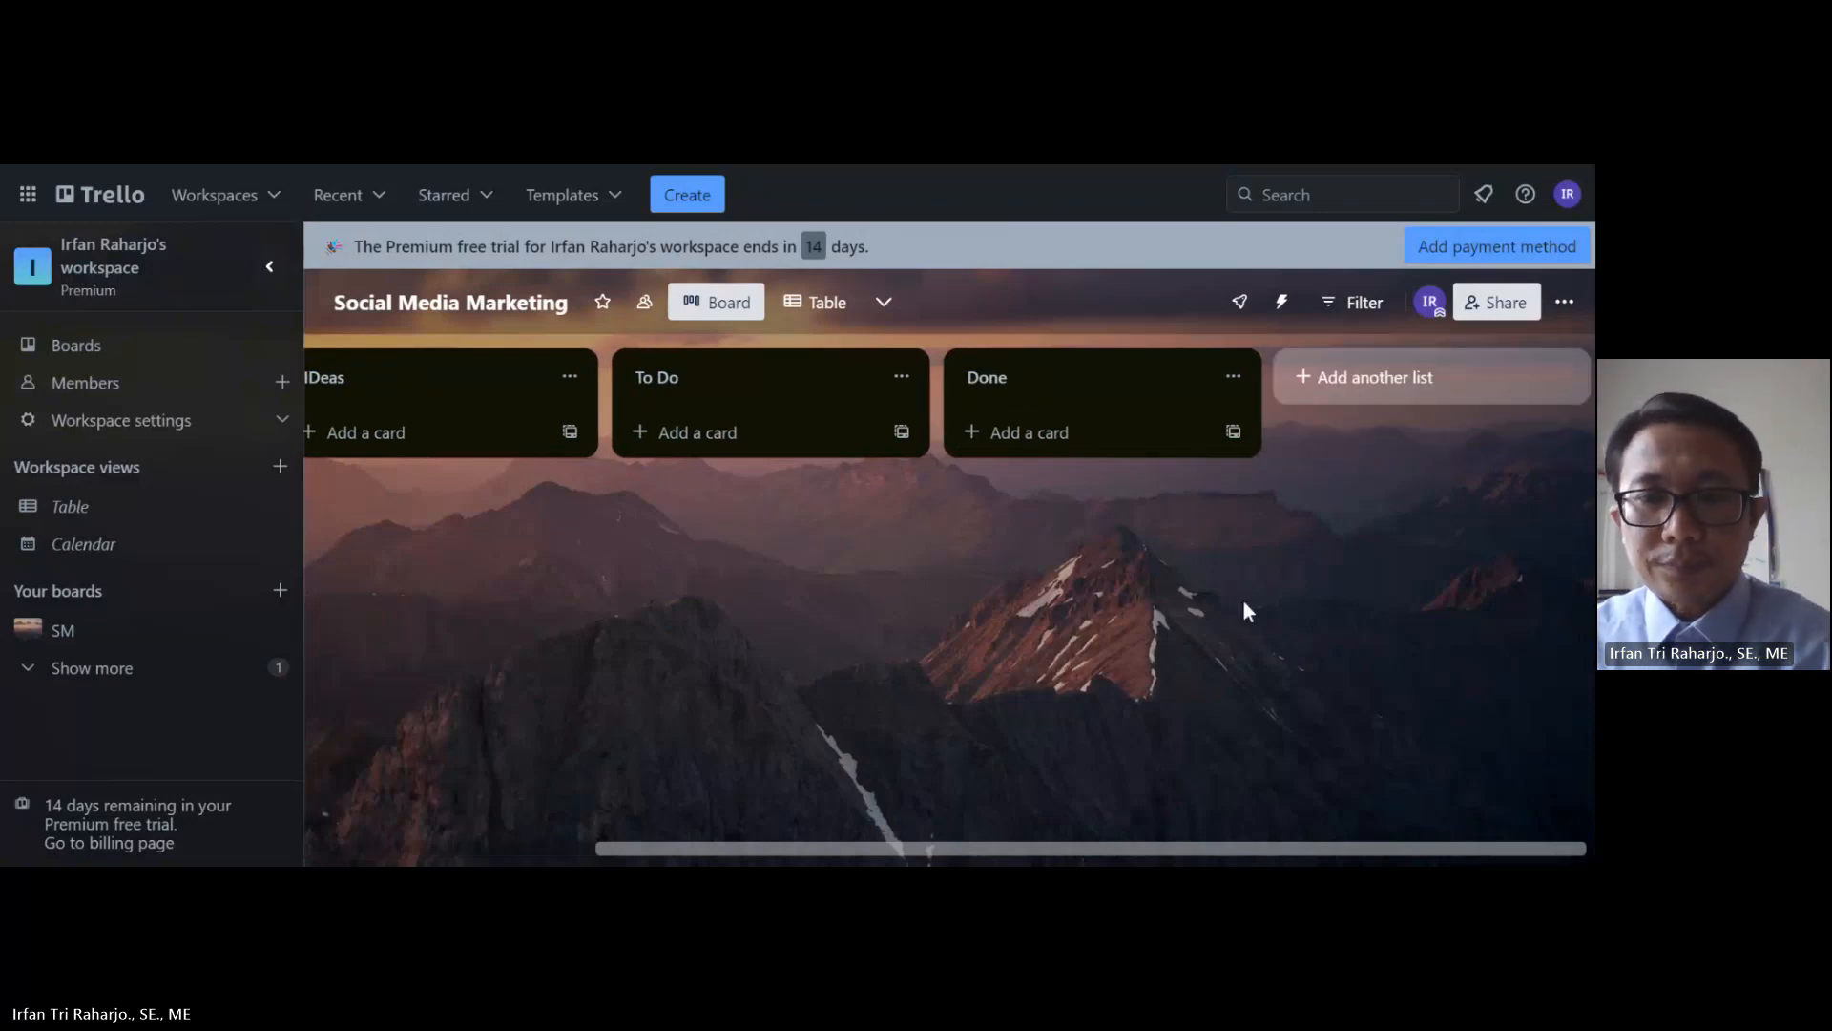
{"action": "left_click", "coordinate": [1368, 392]}
{"action": "left_click", "coordinate": [1324, 424]}
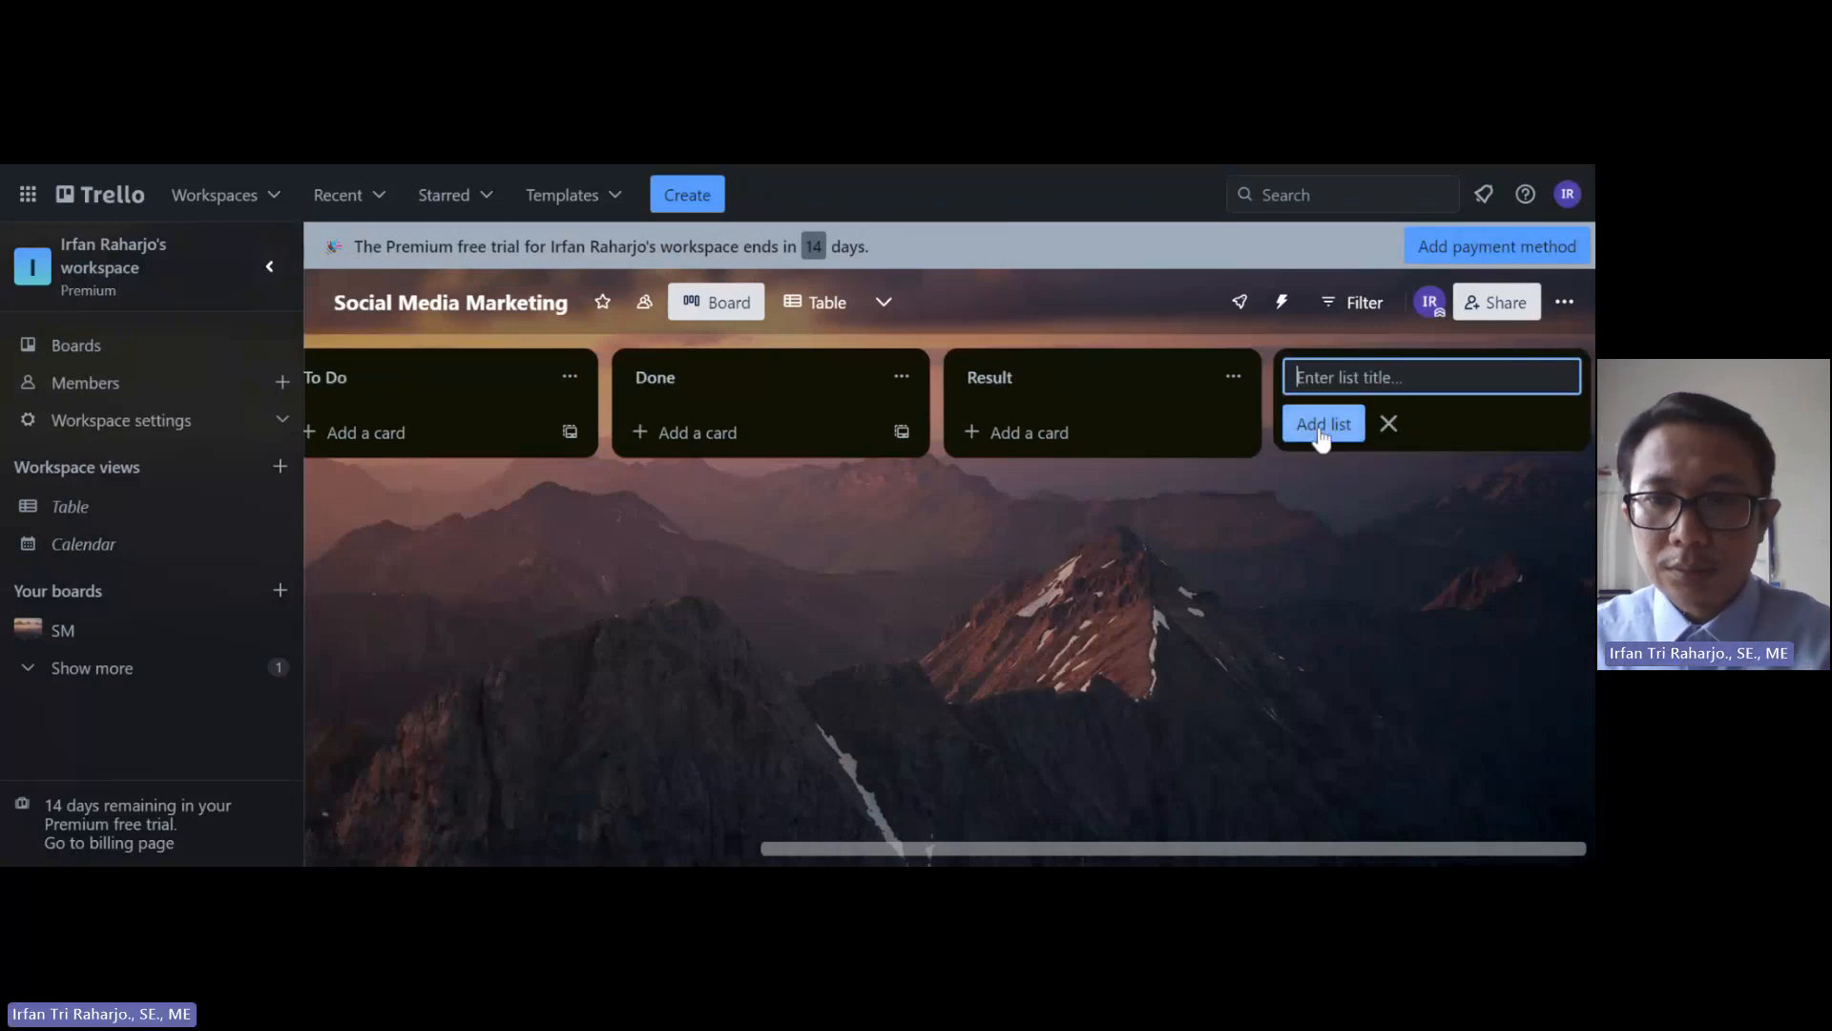
{"action": "left_click_drag", "start_coordinate": [1133, 856], "coordinate": [599, 850]}
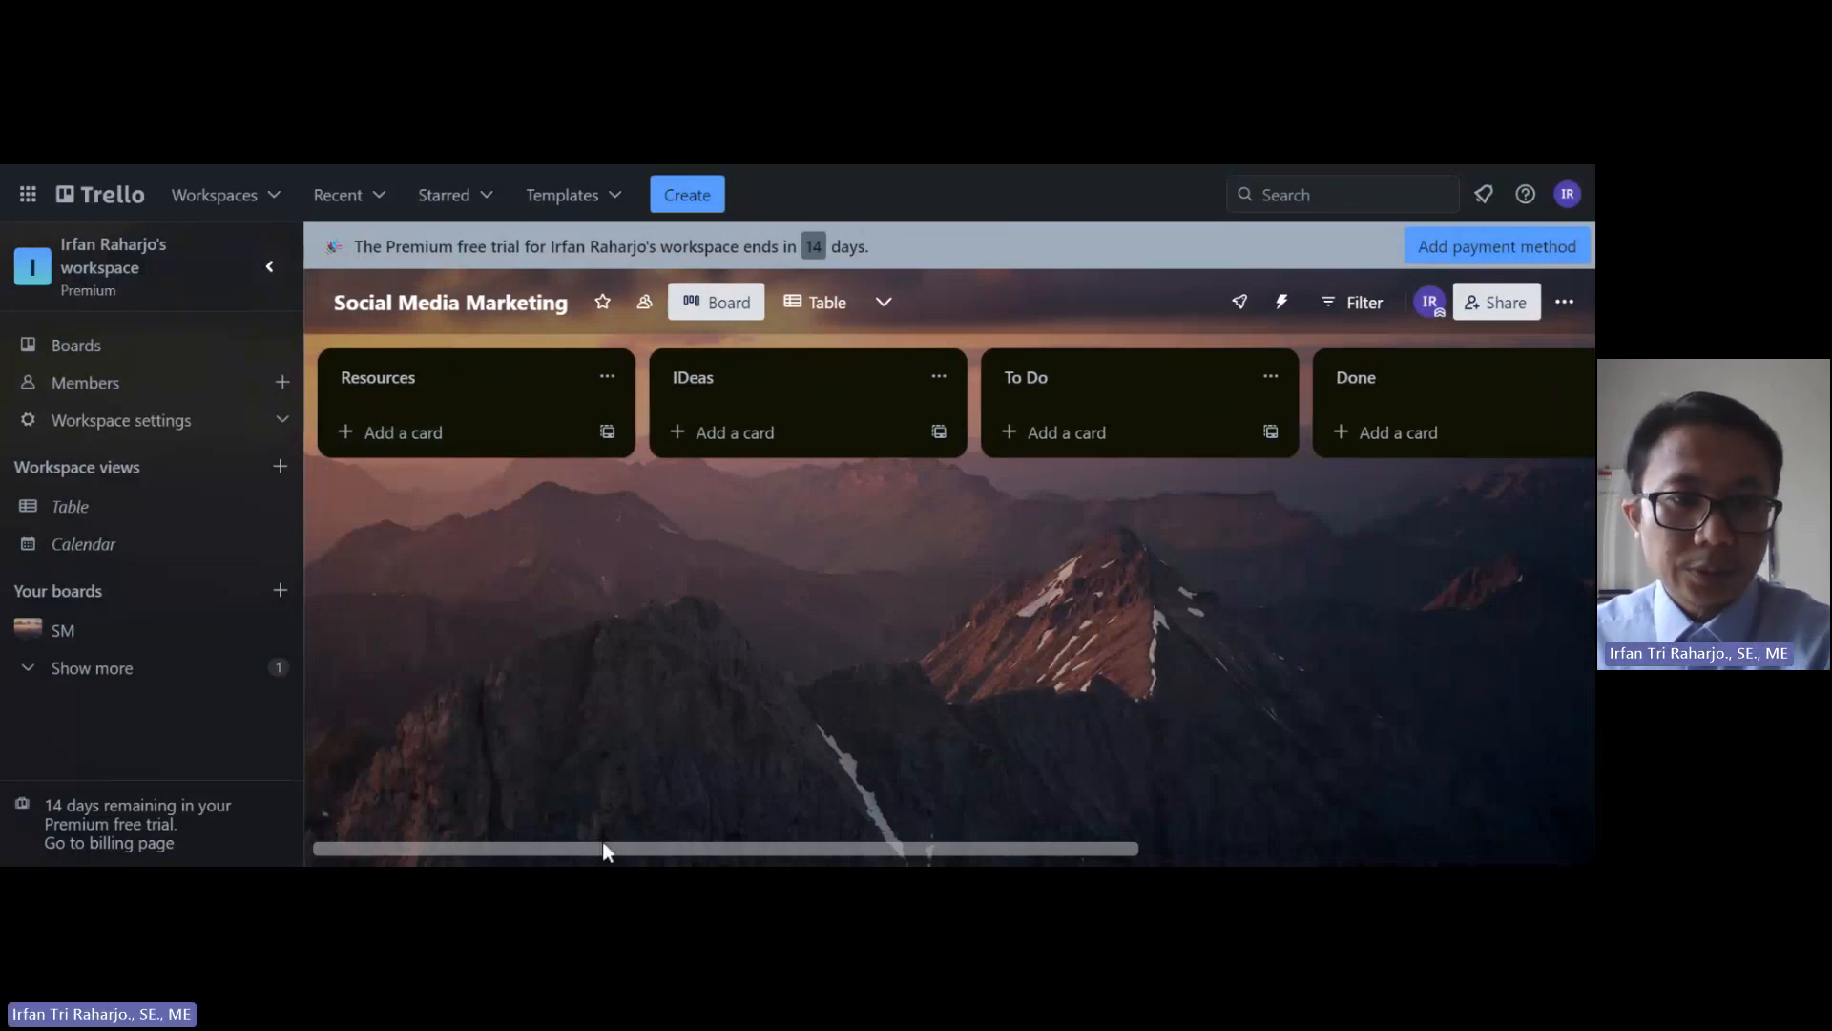
{"action": "mouse_move", "coordinate": [611, 856]}
{"action": "left_mouse_down"}
{"action": "mouse_move", "coordinate": [1020, 859]}
{"action": "mouse_move", "coordinate": [609, 859]}
{"action": "left_mouse_up"}
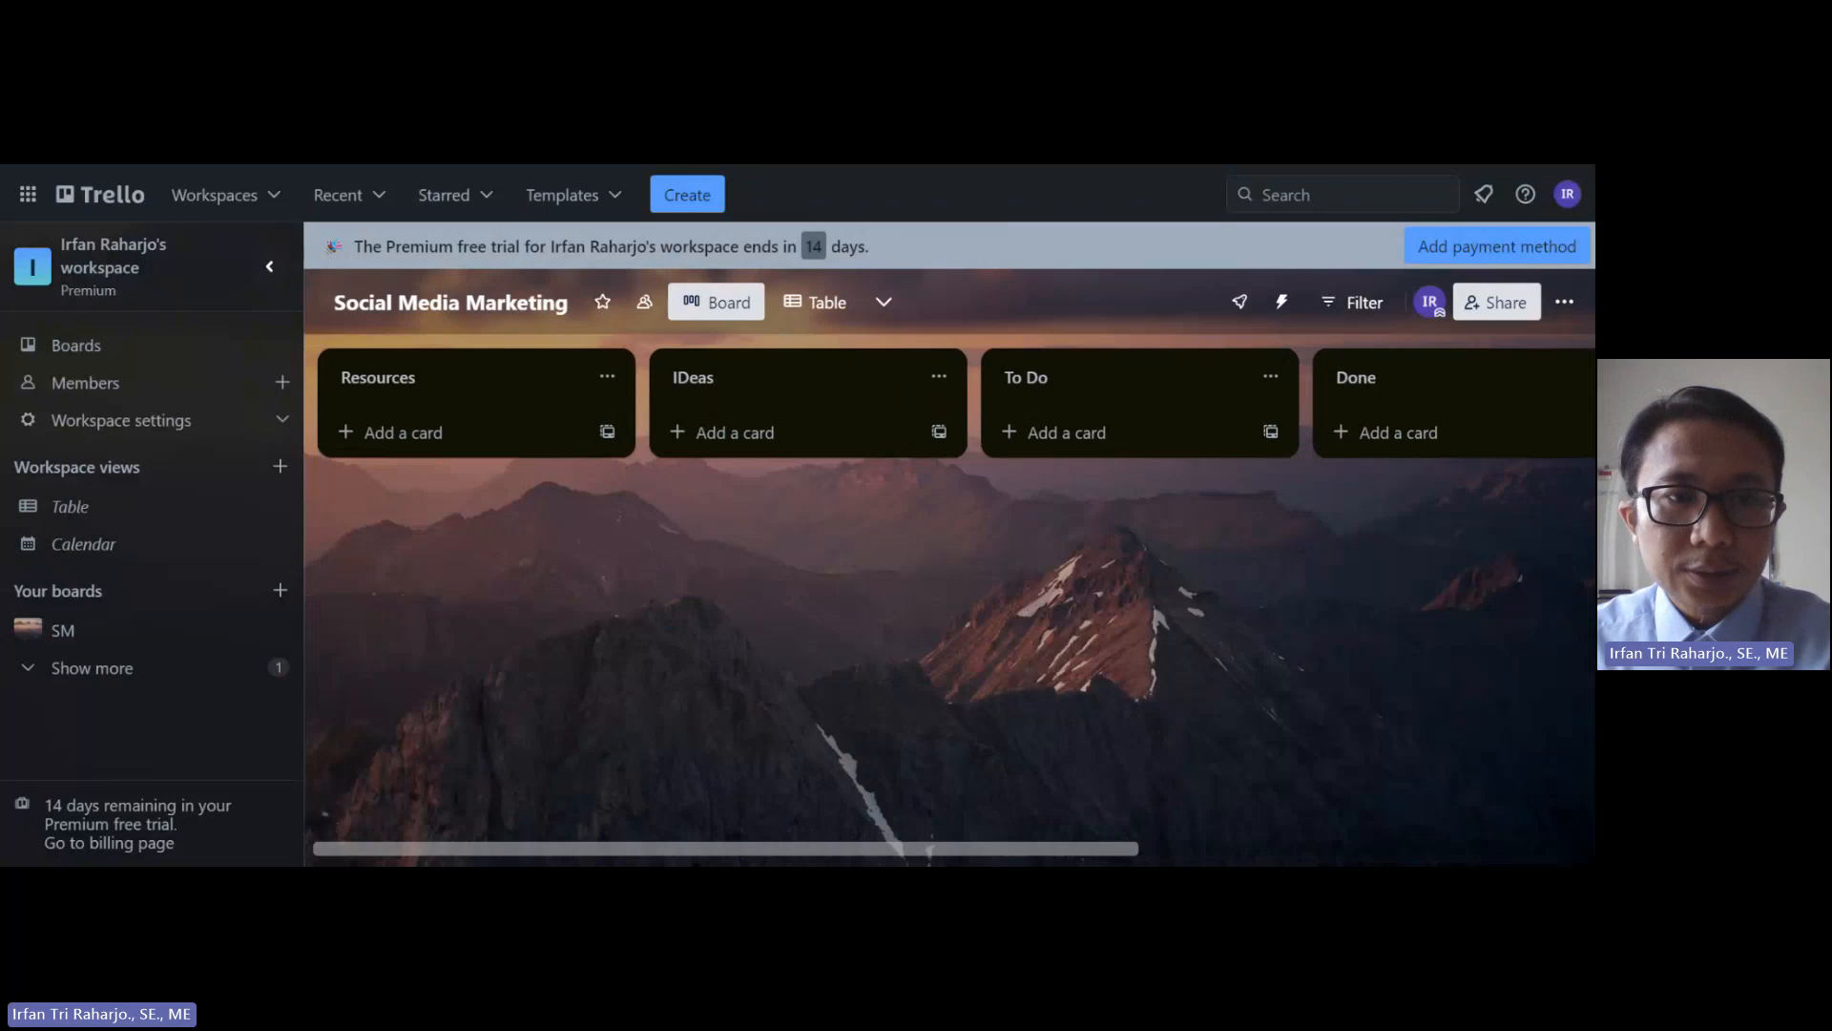
Step: Share the board by inviting a colleague by e-mail as a Member
{"action": "left_click", "coordinate": [1488, 318]}
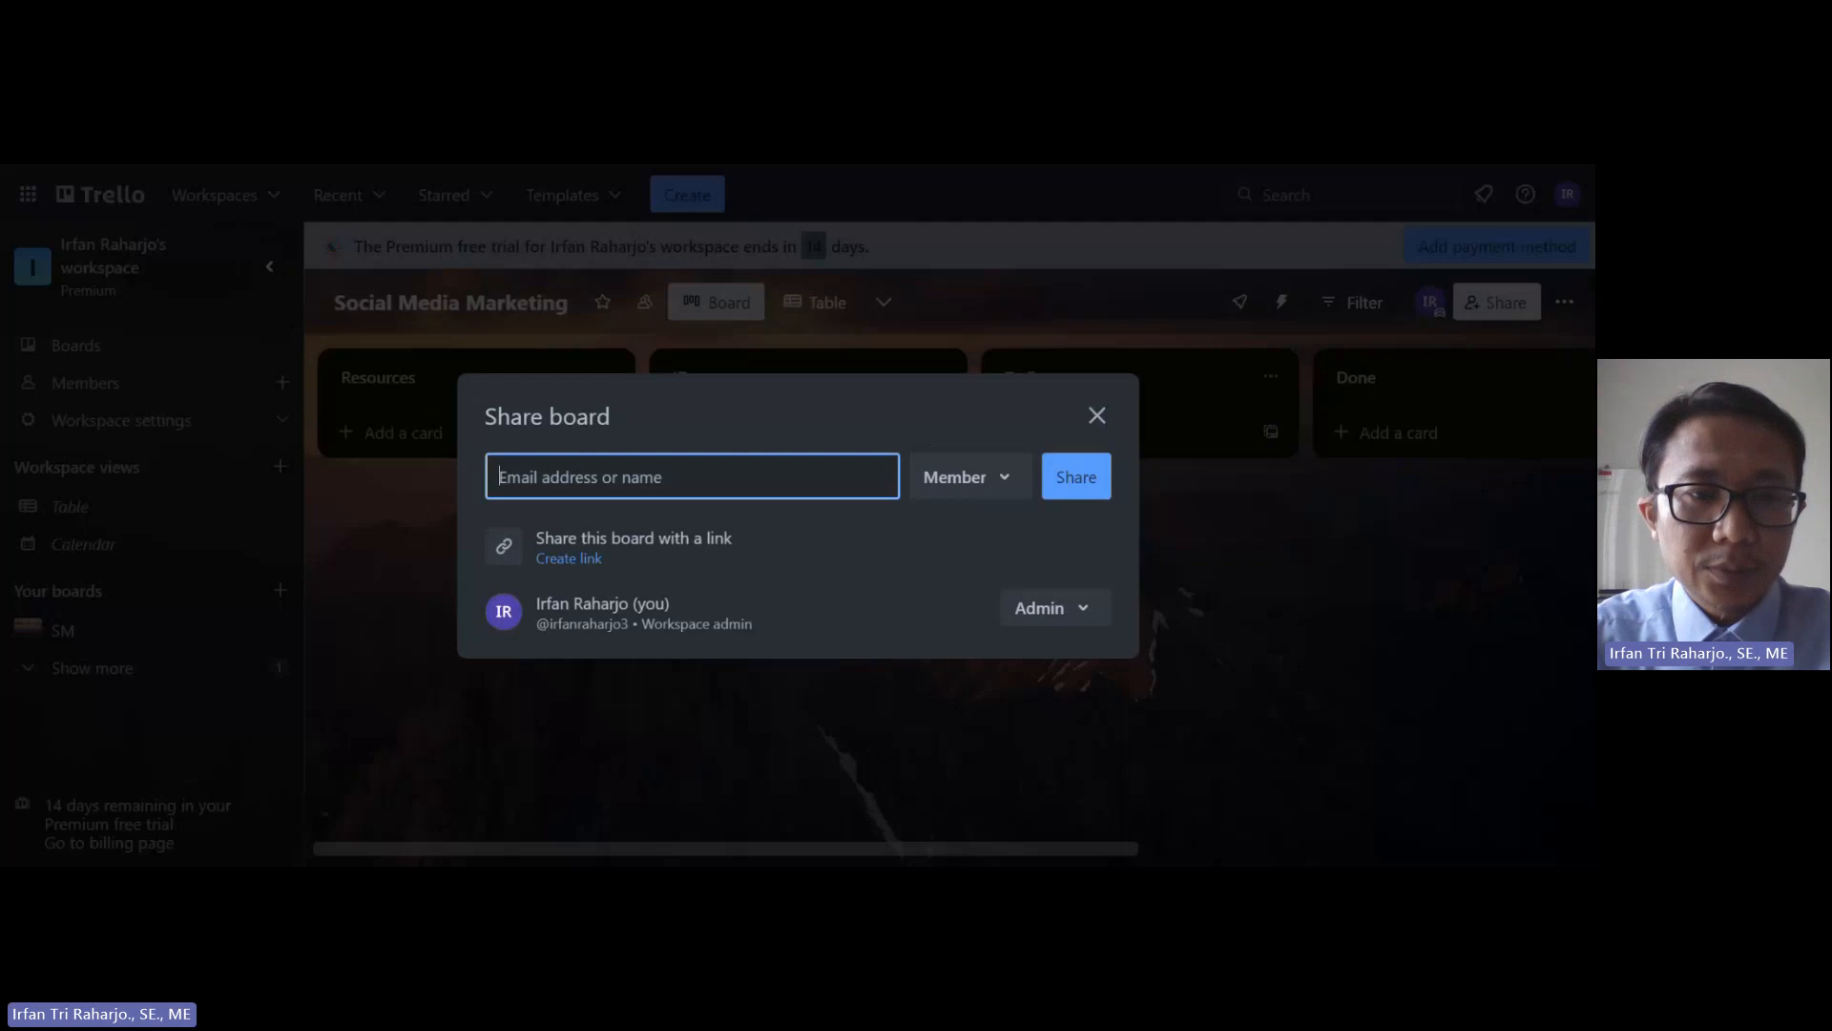
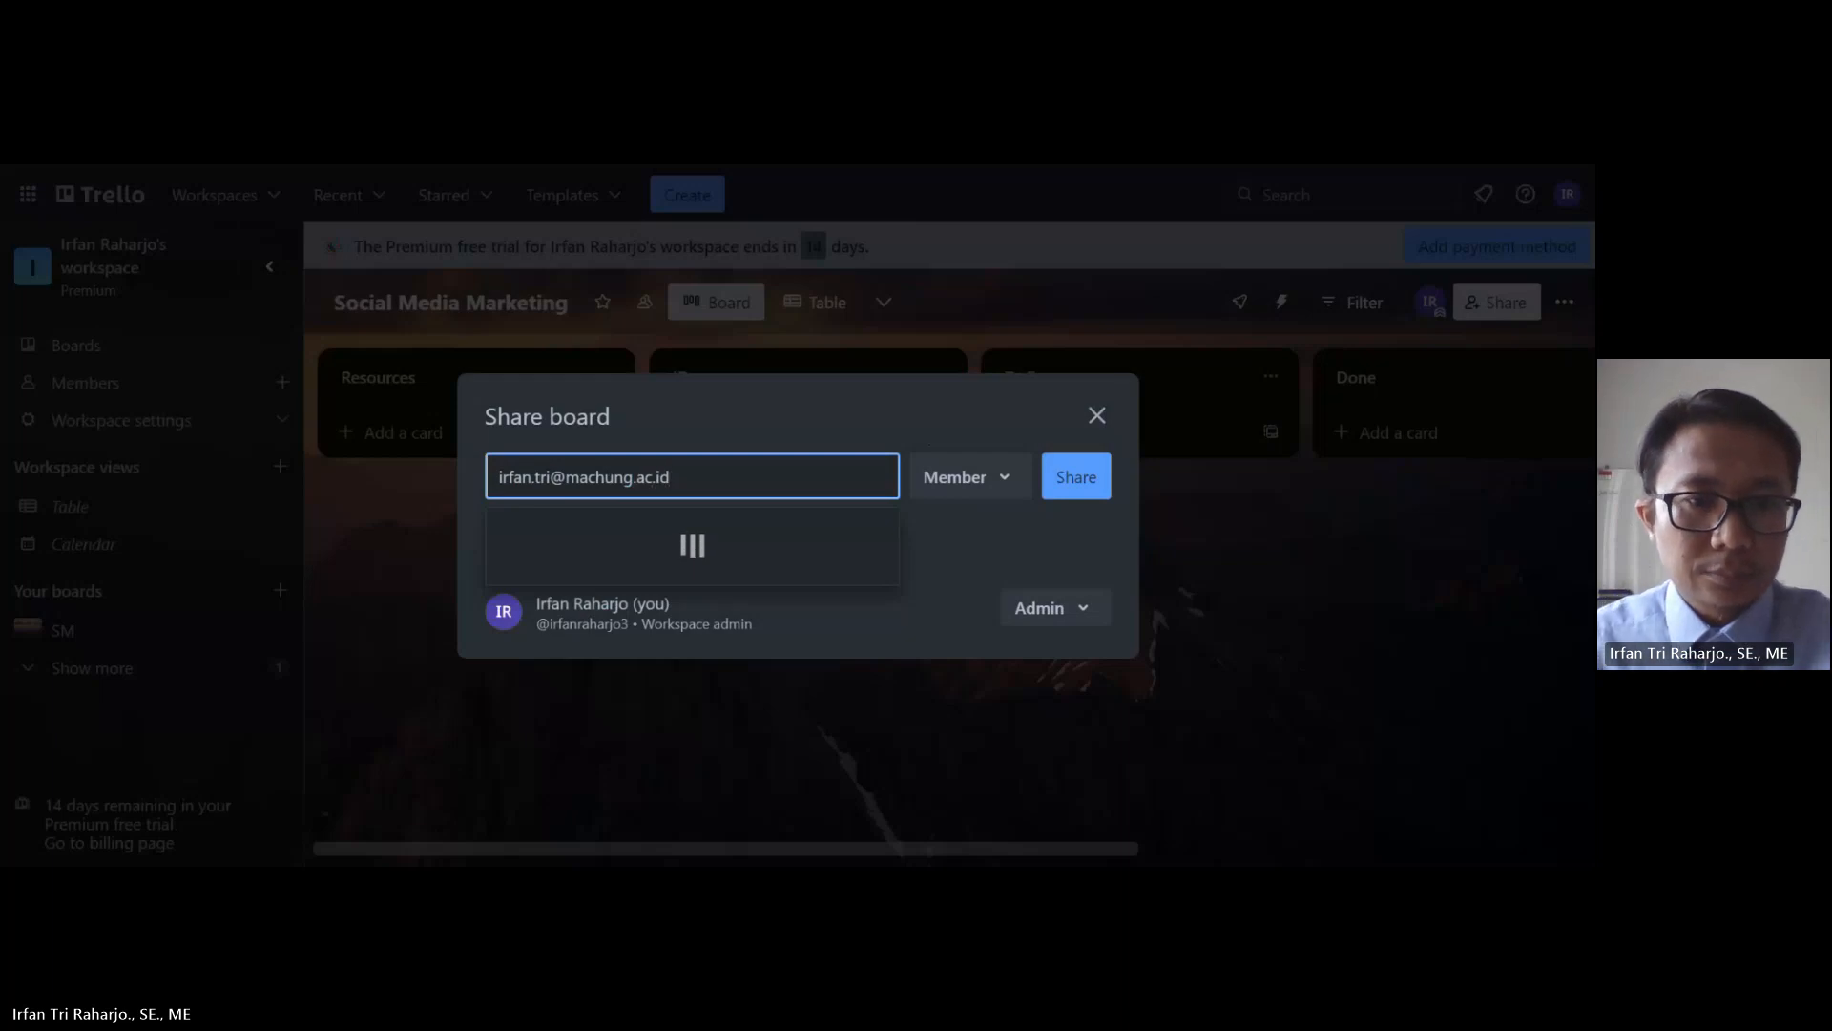
{"action": "left_click", "coordinate": [642, 549]}
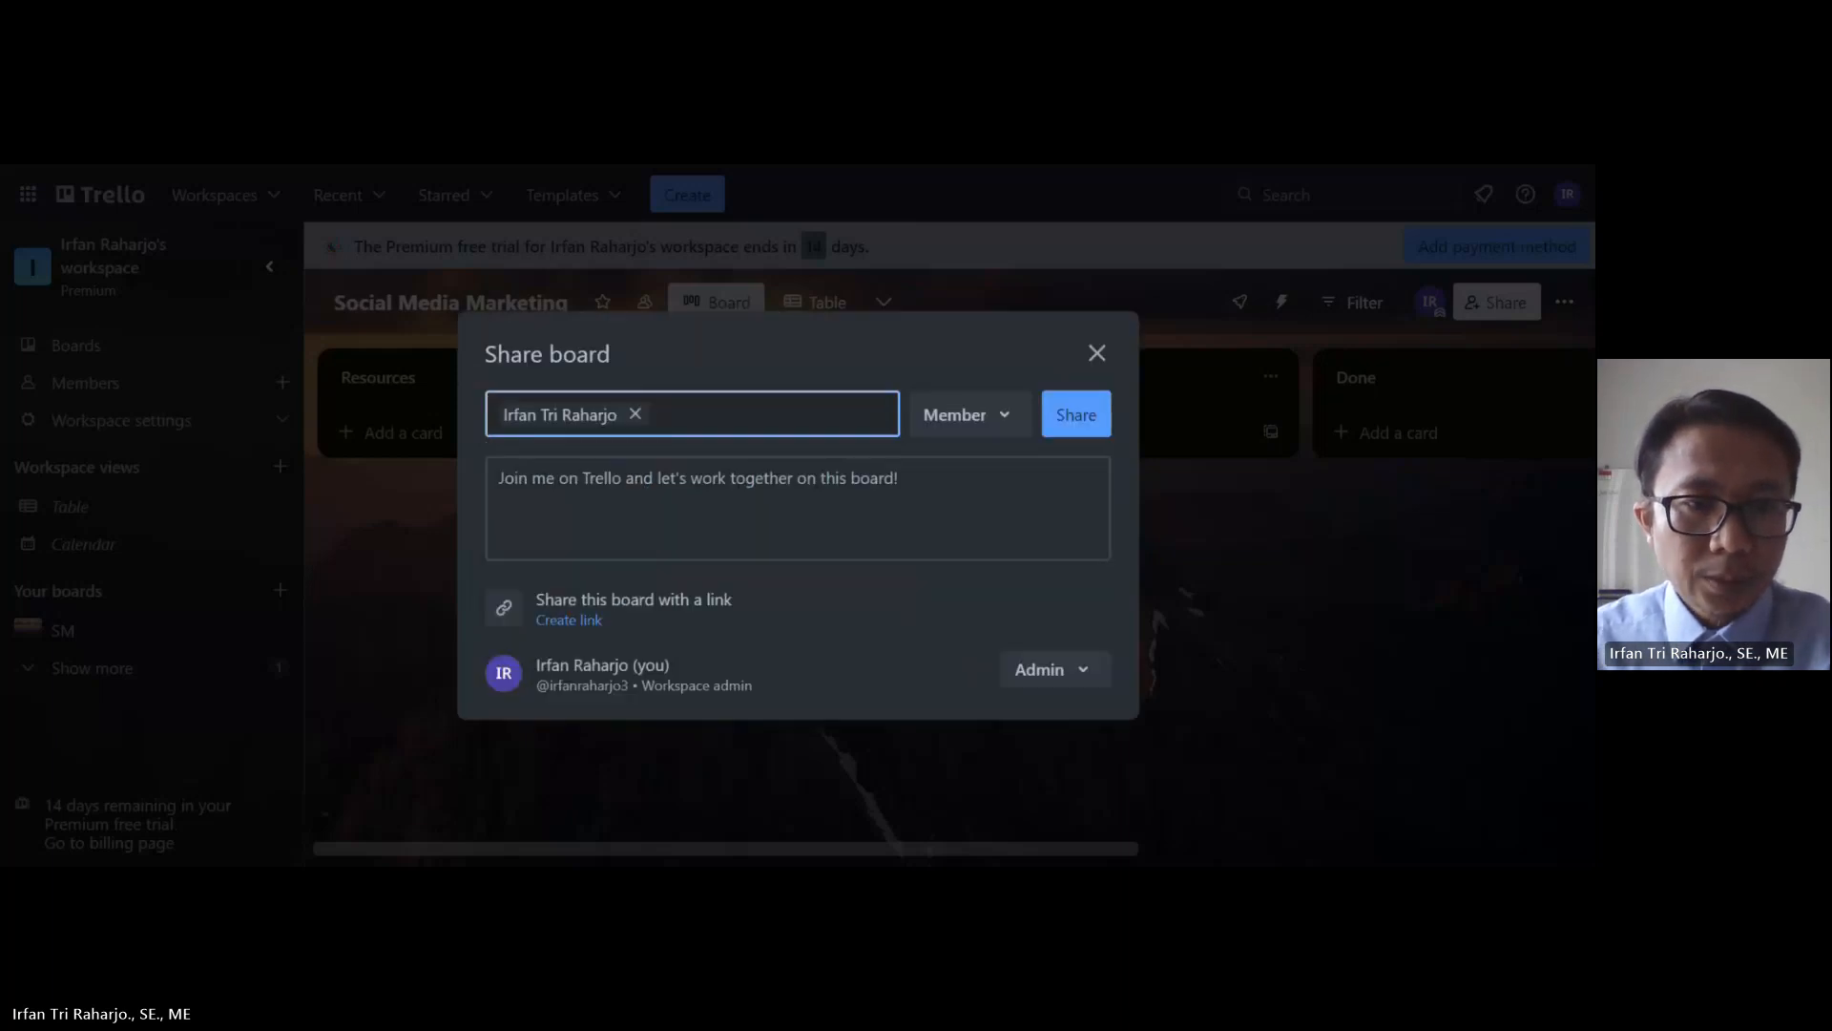
{"action": "left_click", "coordinate": [1075, 426]}
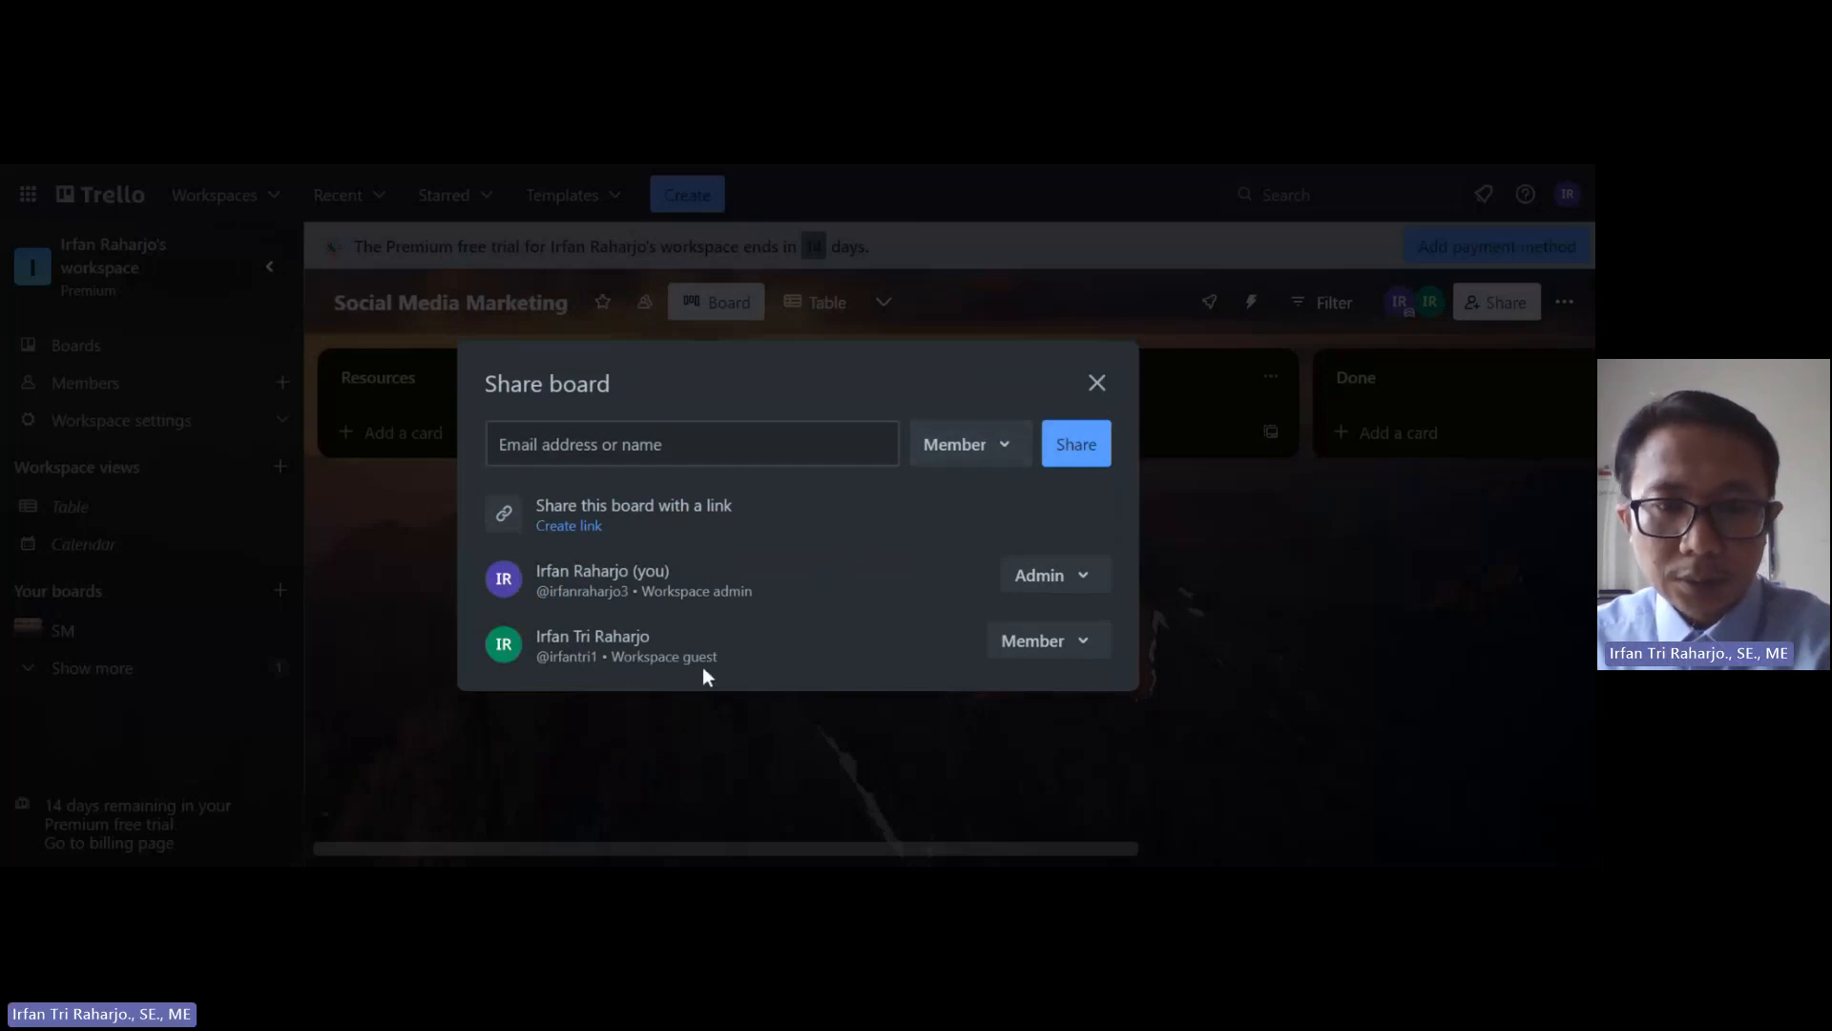
{"action": "left_click", "coordinate": [1097, 383]}
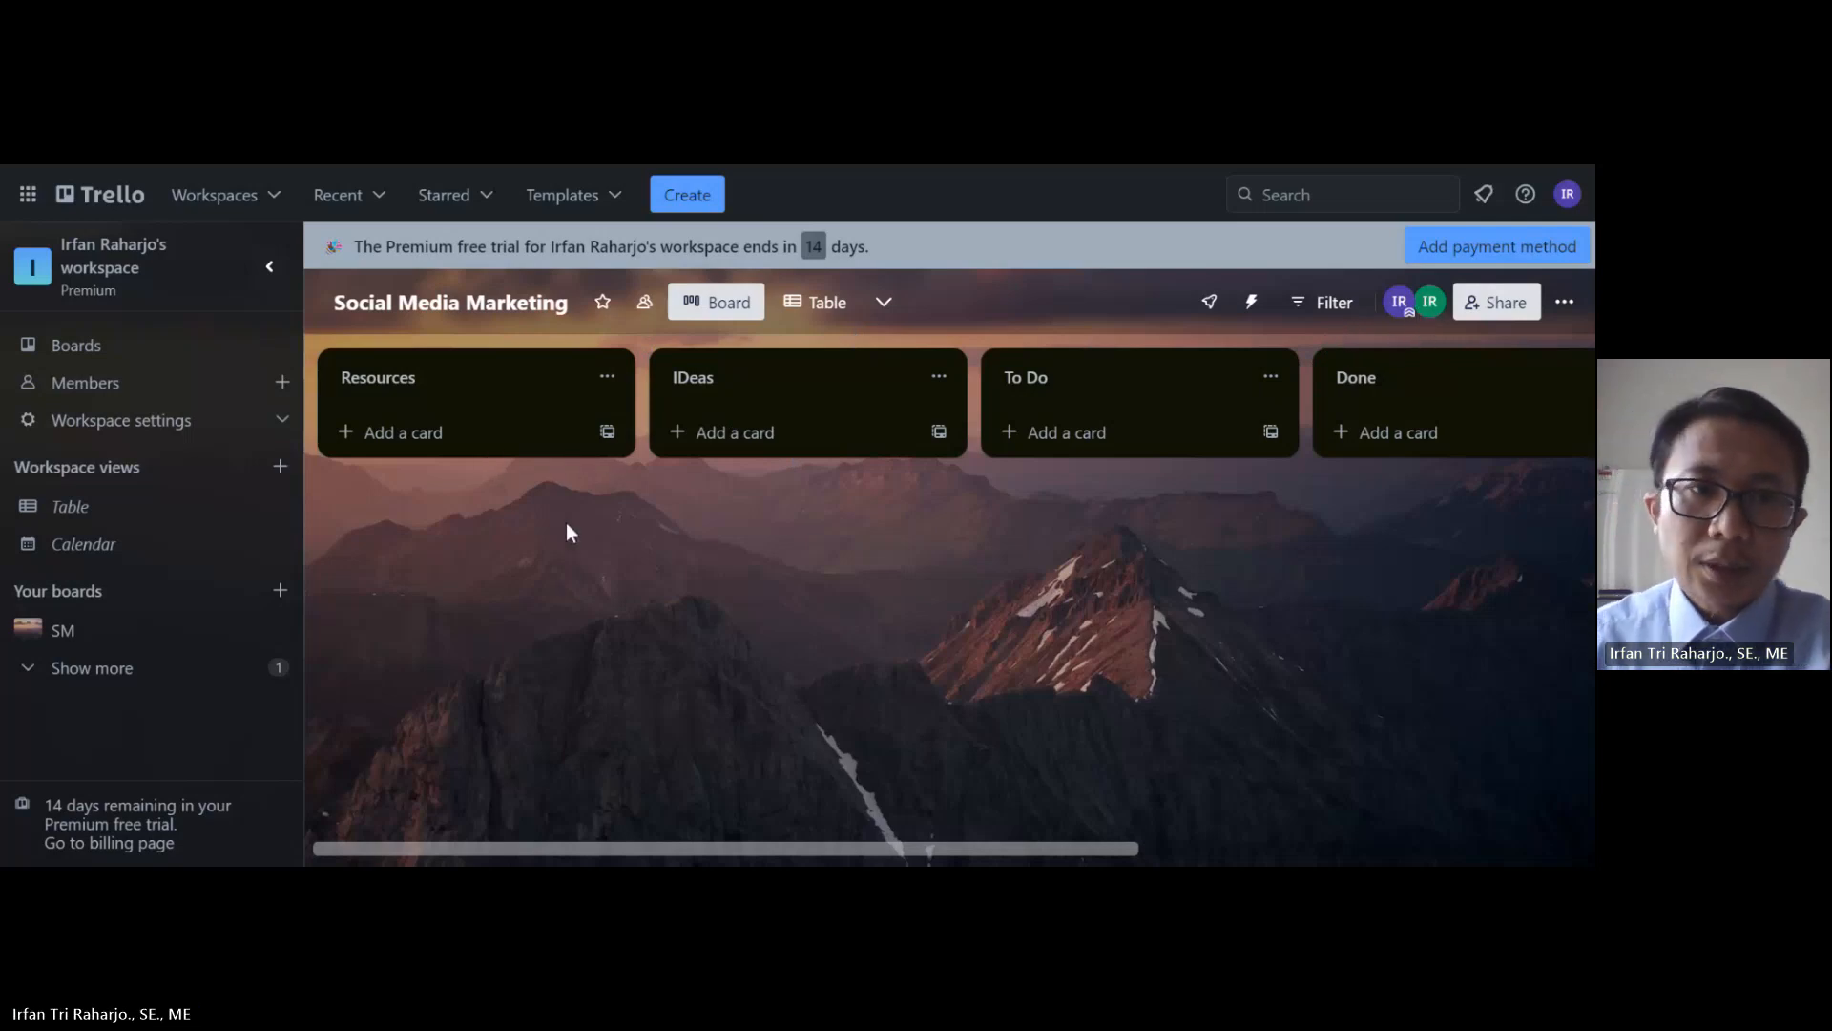
Step: Add a 'Panduan/template/konsep social media marketing' card to the Resources list
{"action": "left_click", "coordinate": [415, 437]}
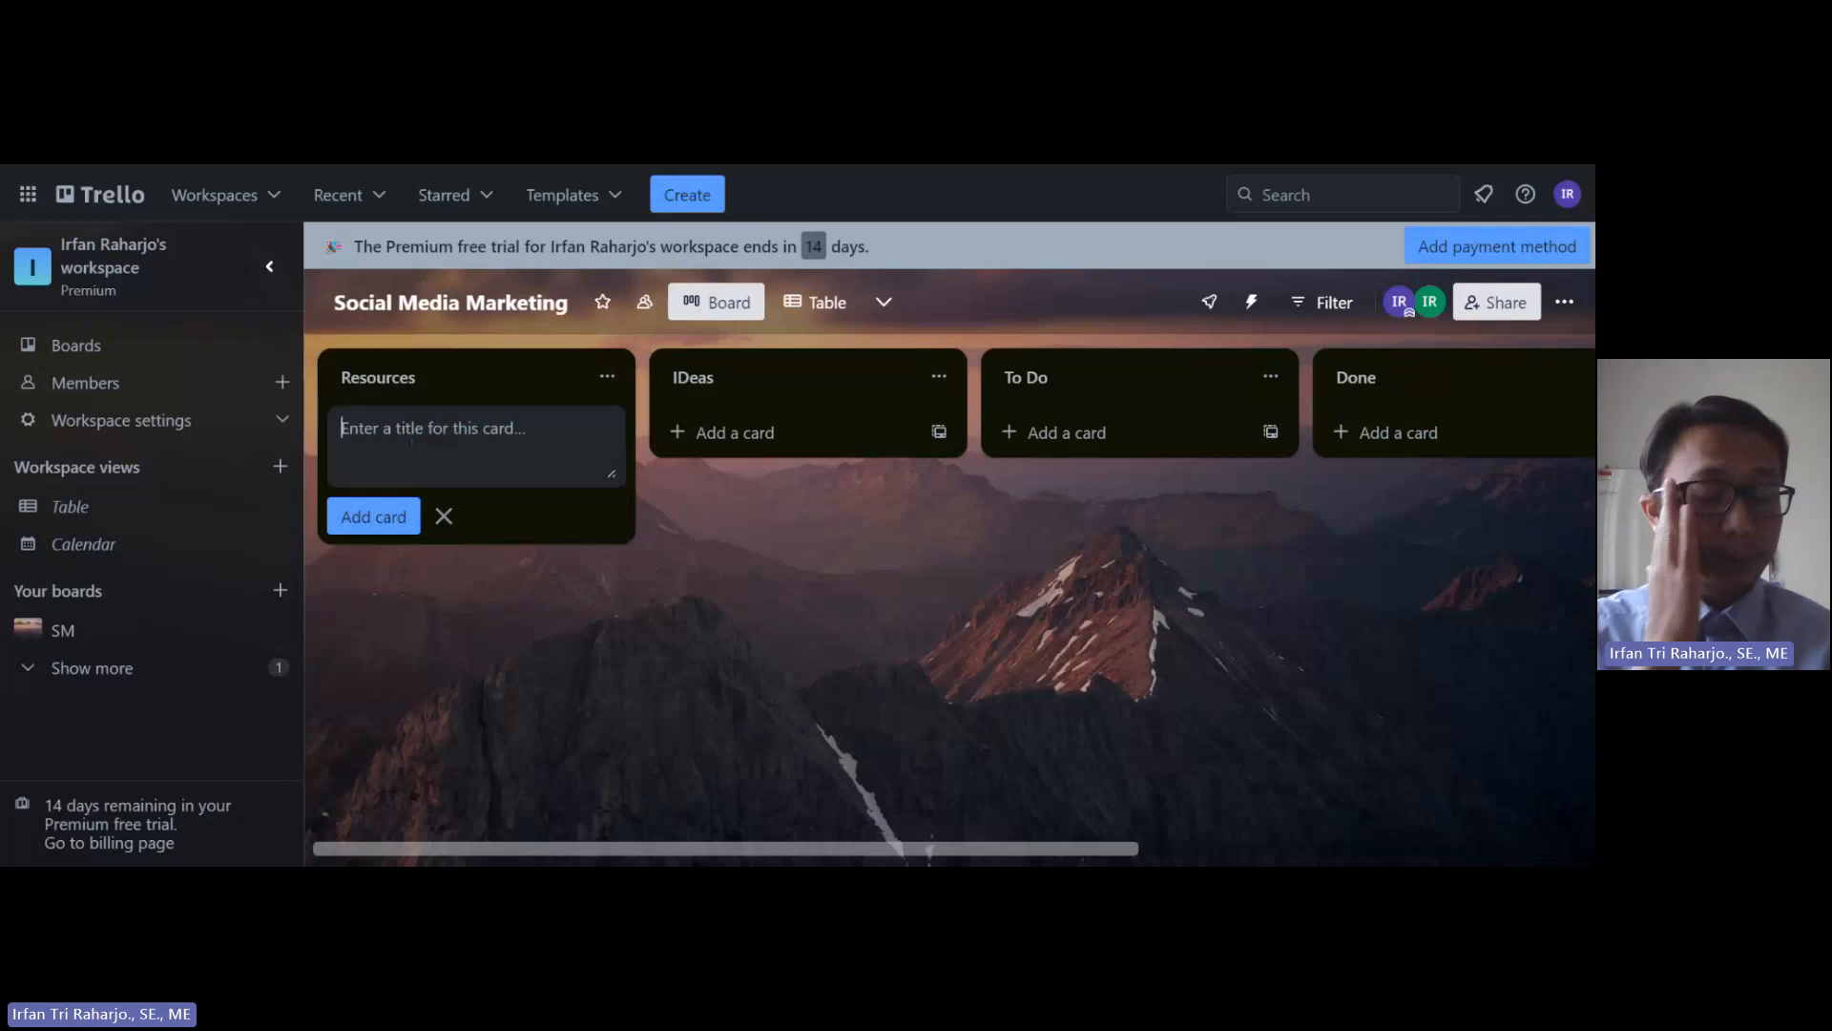
{"action": "type", "text": "Pa"}
{"action": "key", "text": "BackSpace"}
{"action": "key", "text": "BackSpace"}
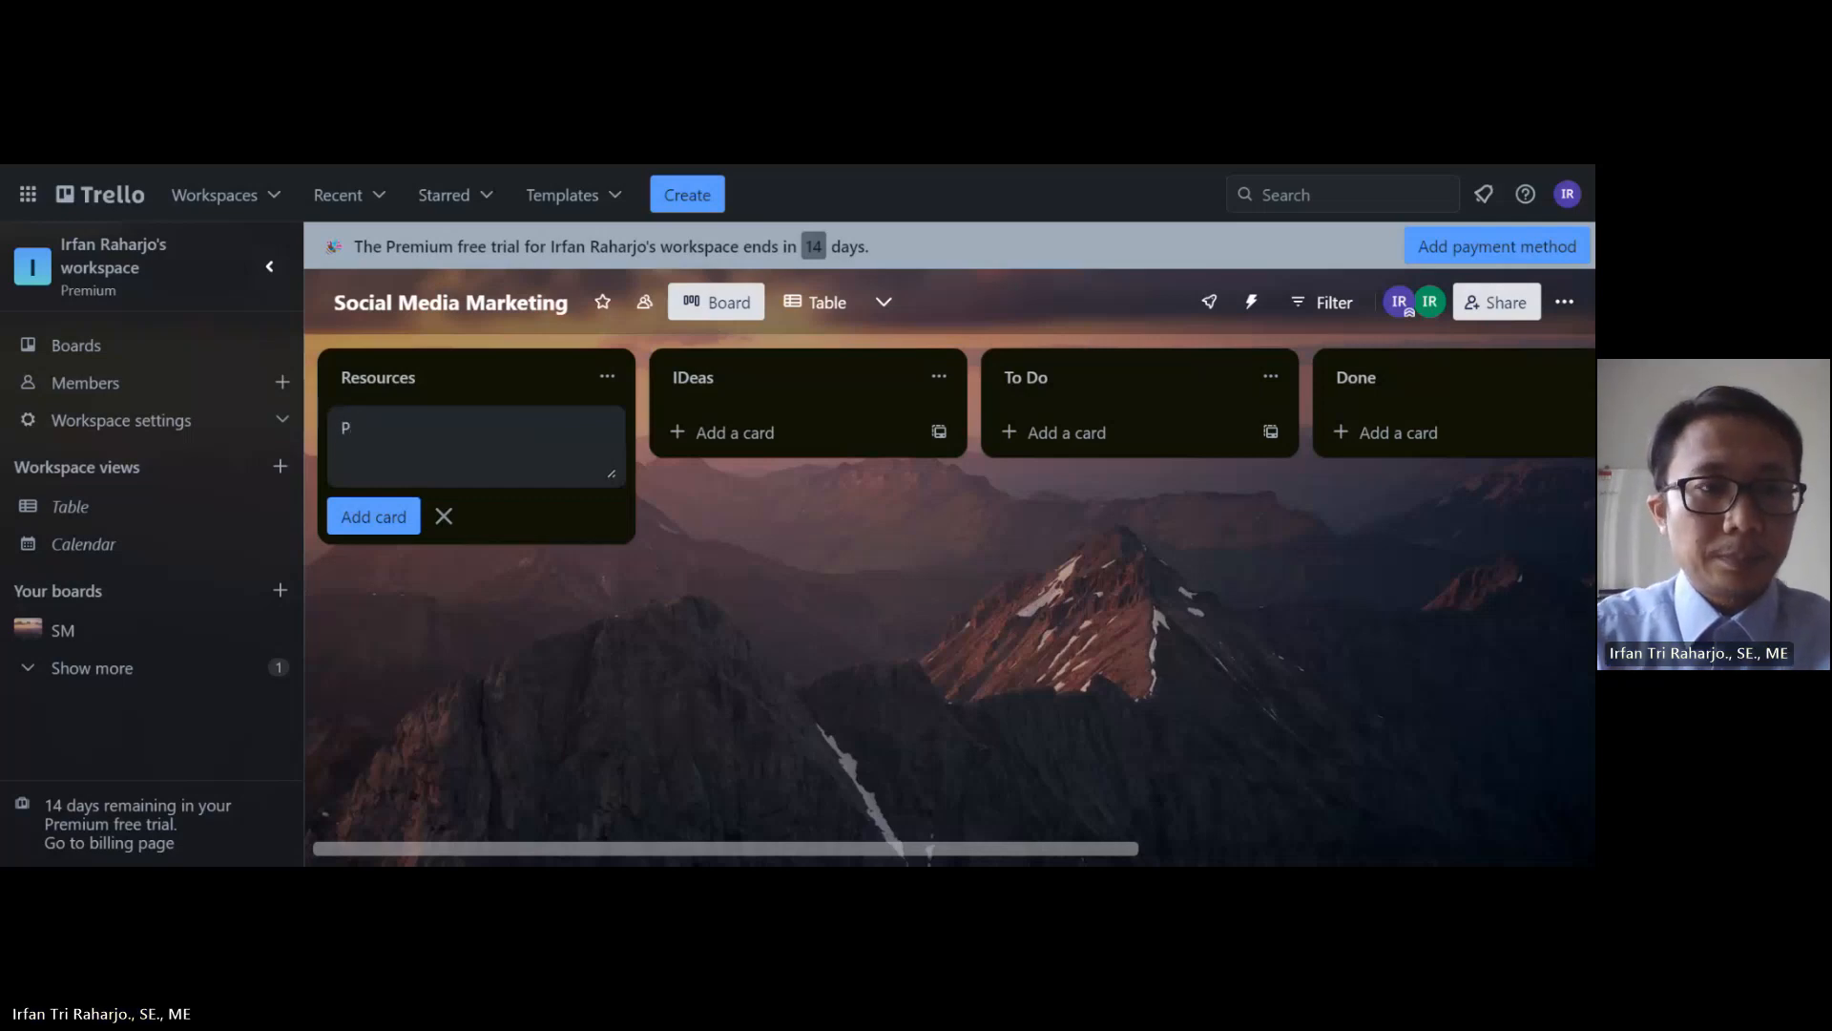
{"action": "type", "text": "Panduan/templa"}
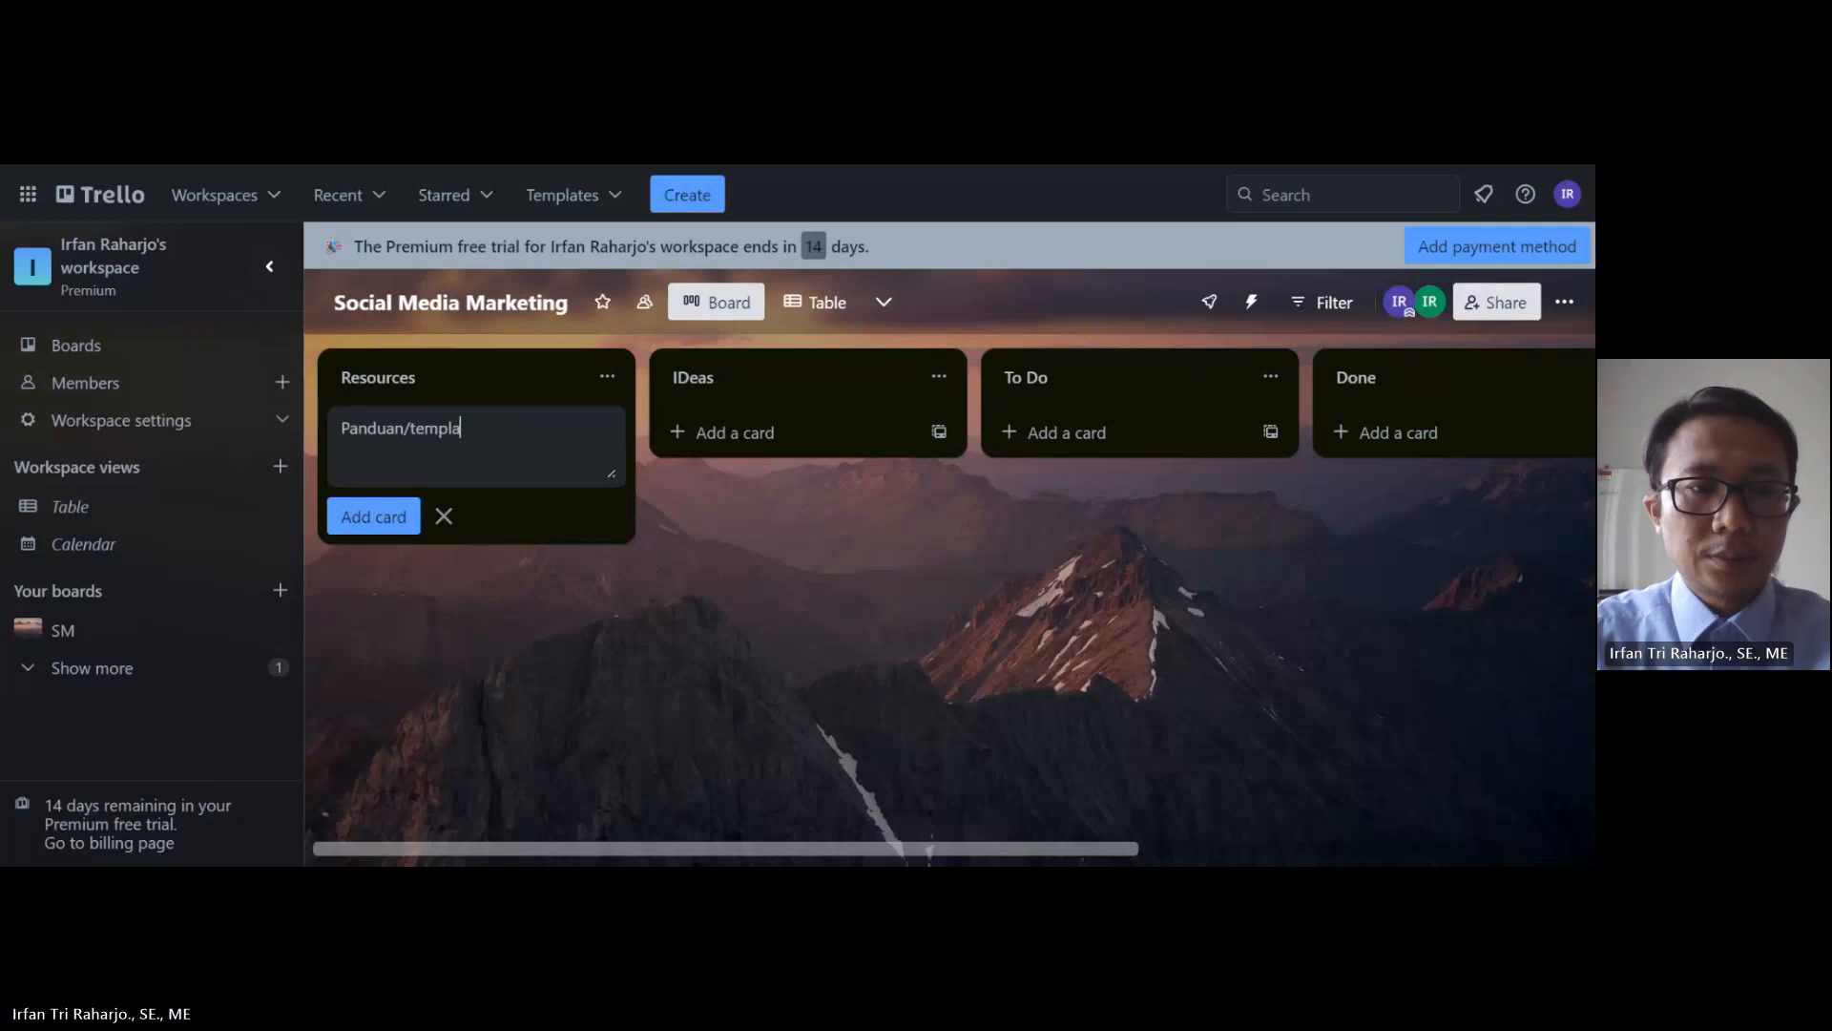
{"action": "type", "text": "te"}
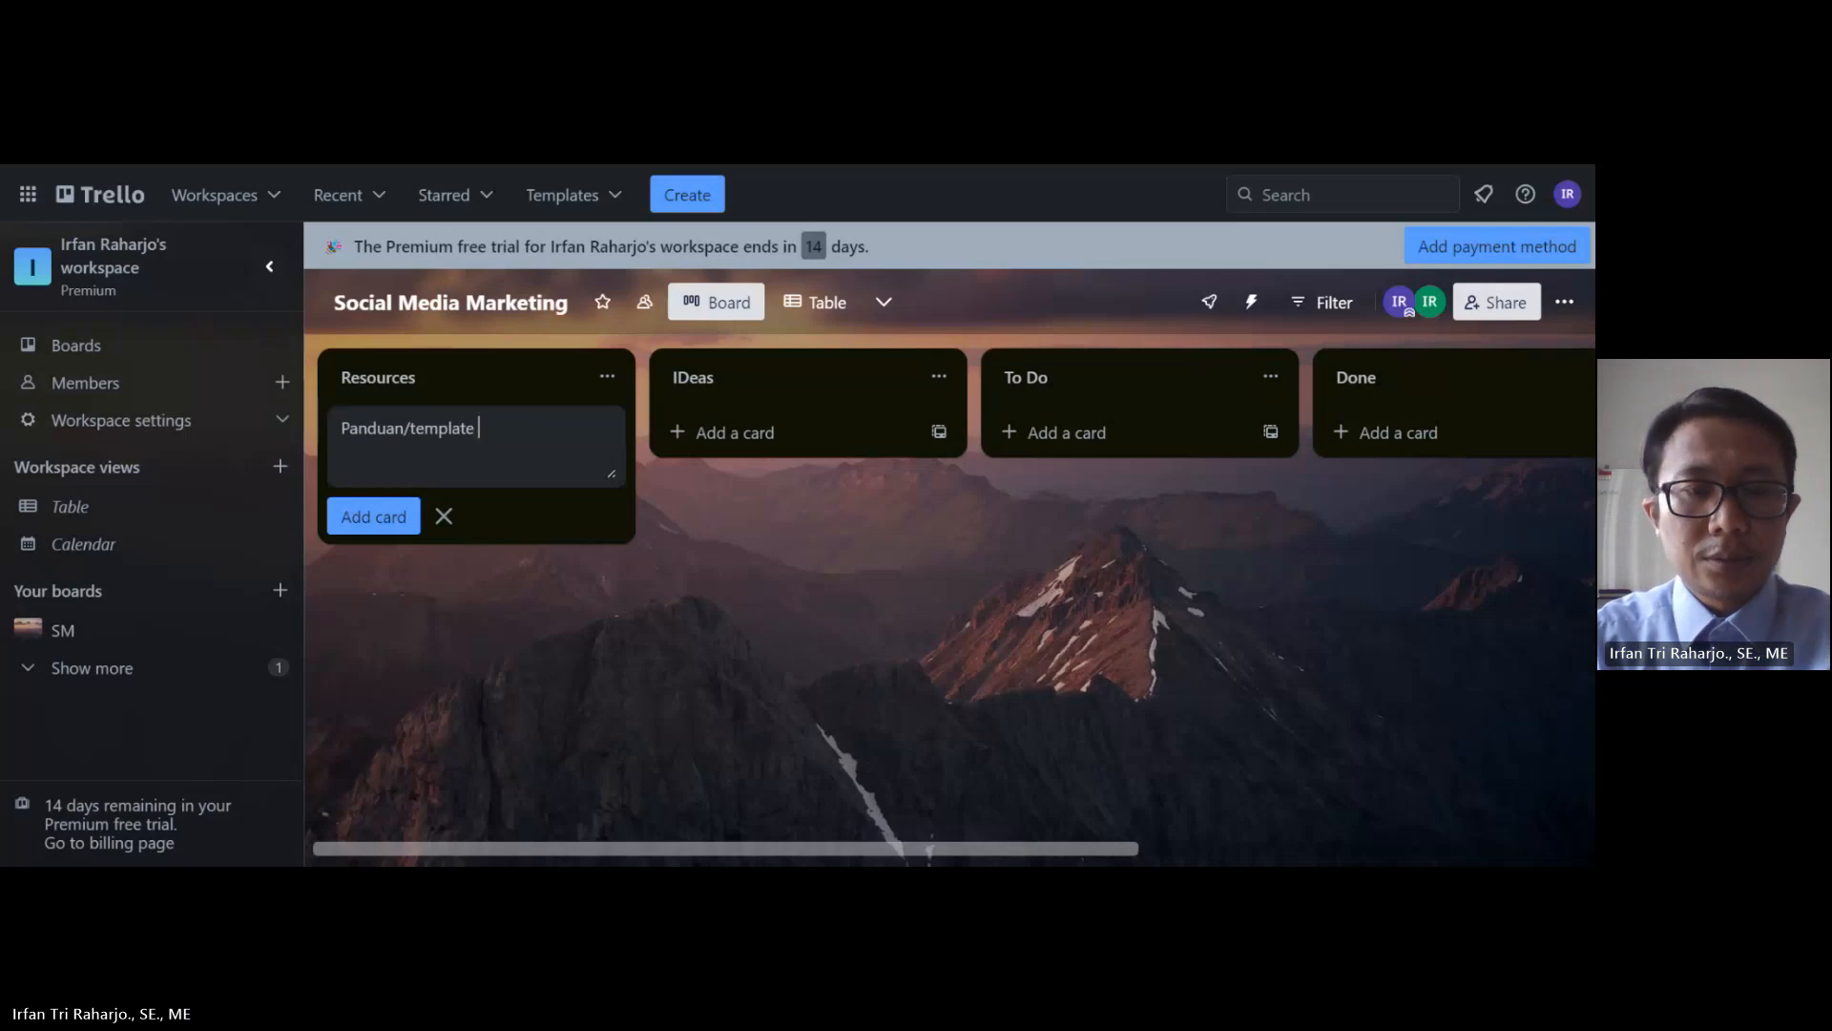
{"action": "type", "text": "/ko"}
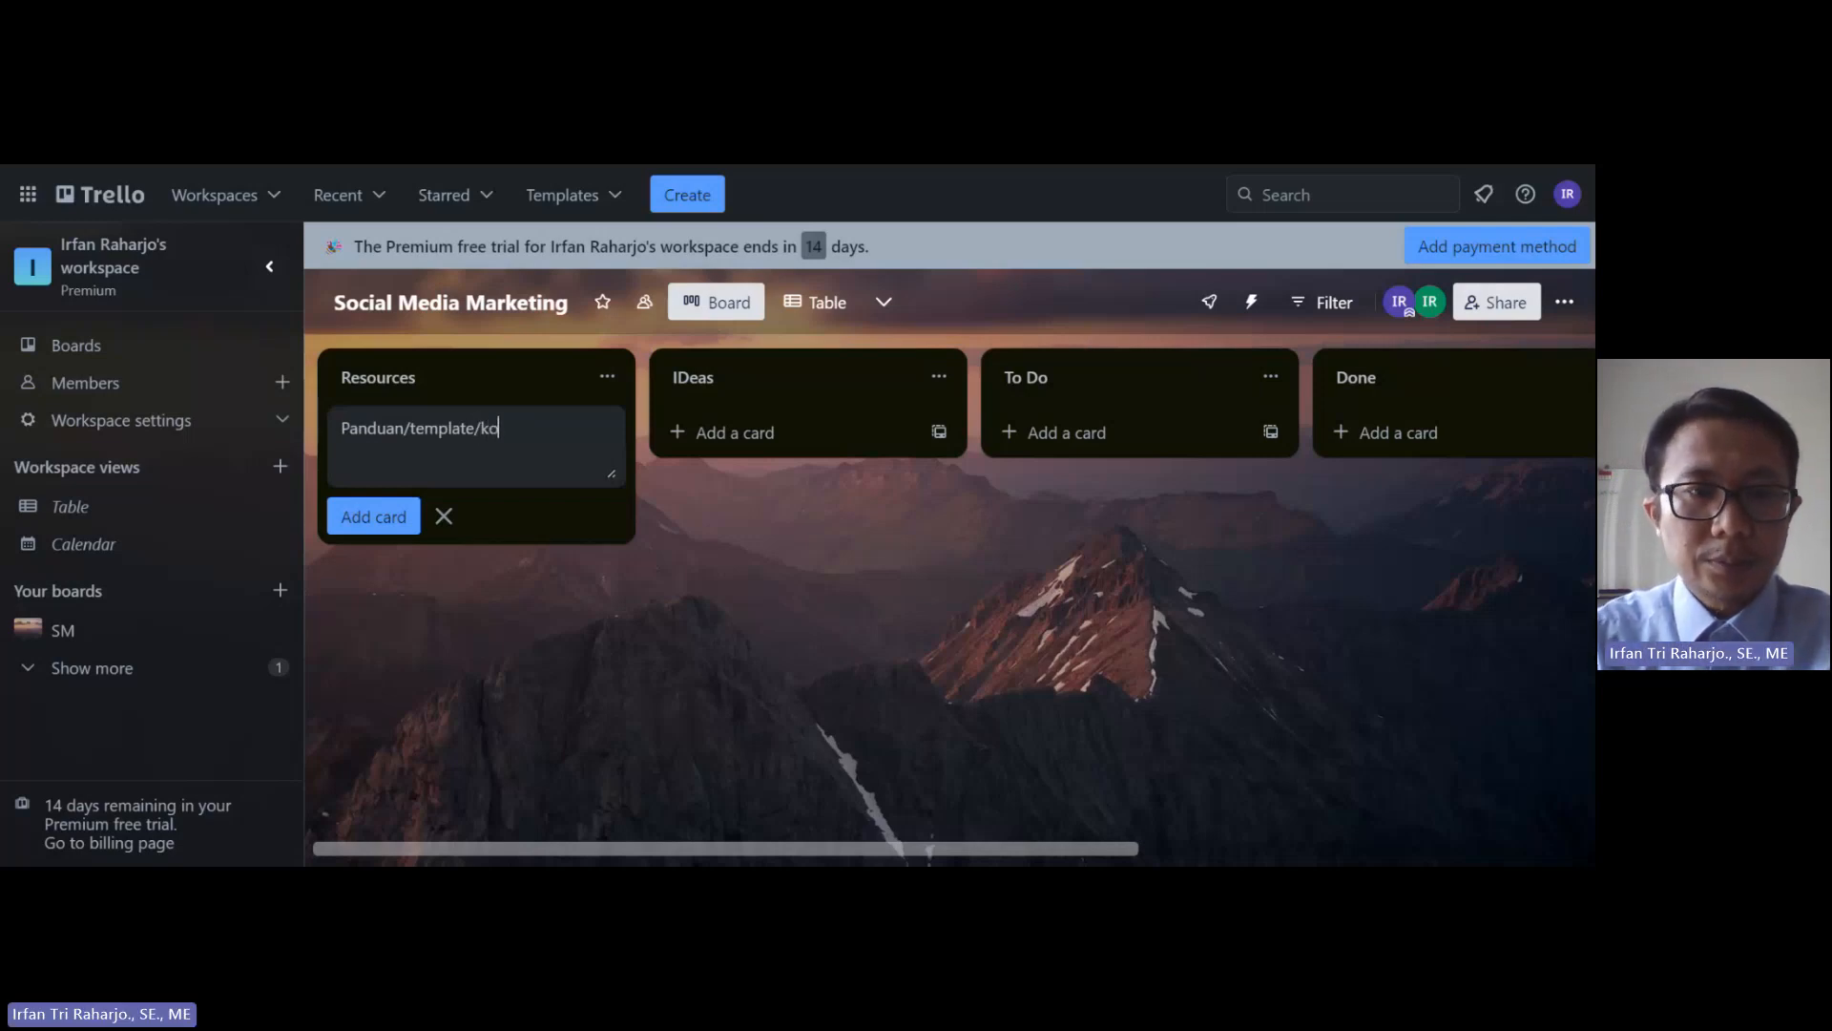
{"action": "type", "text": "nsep "}
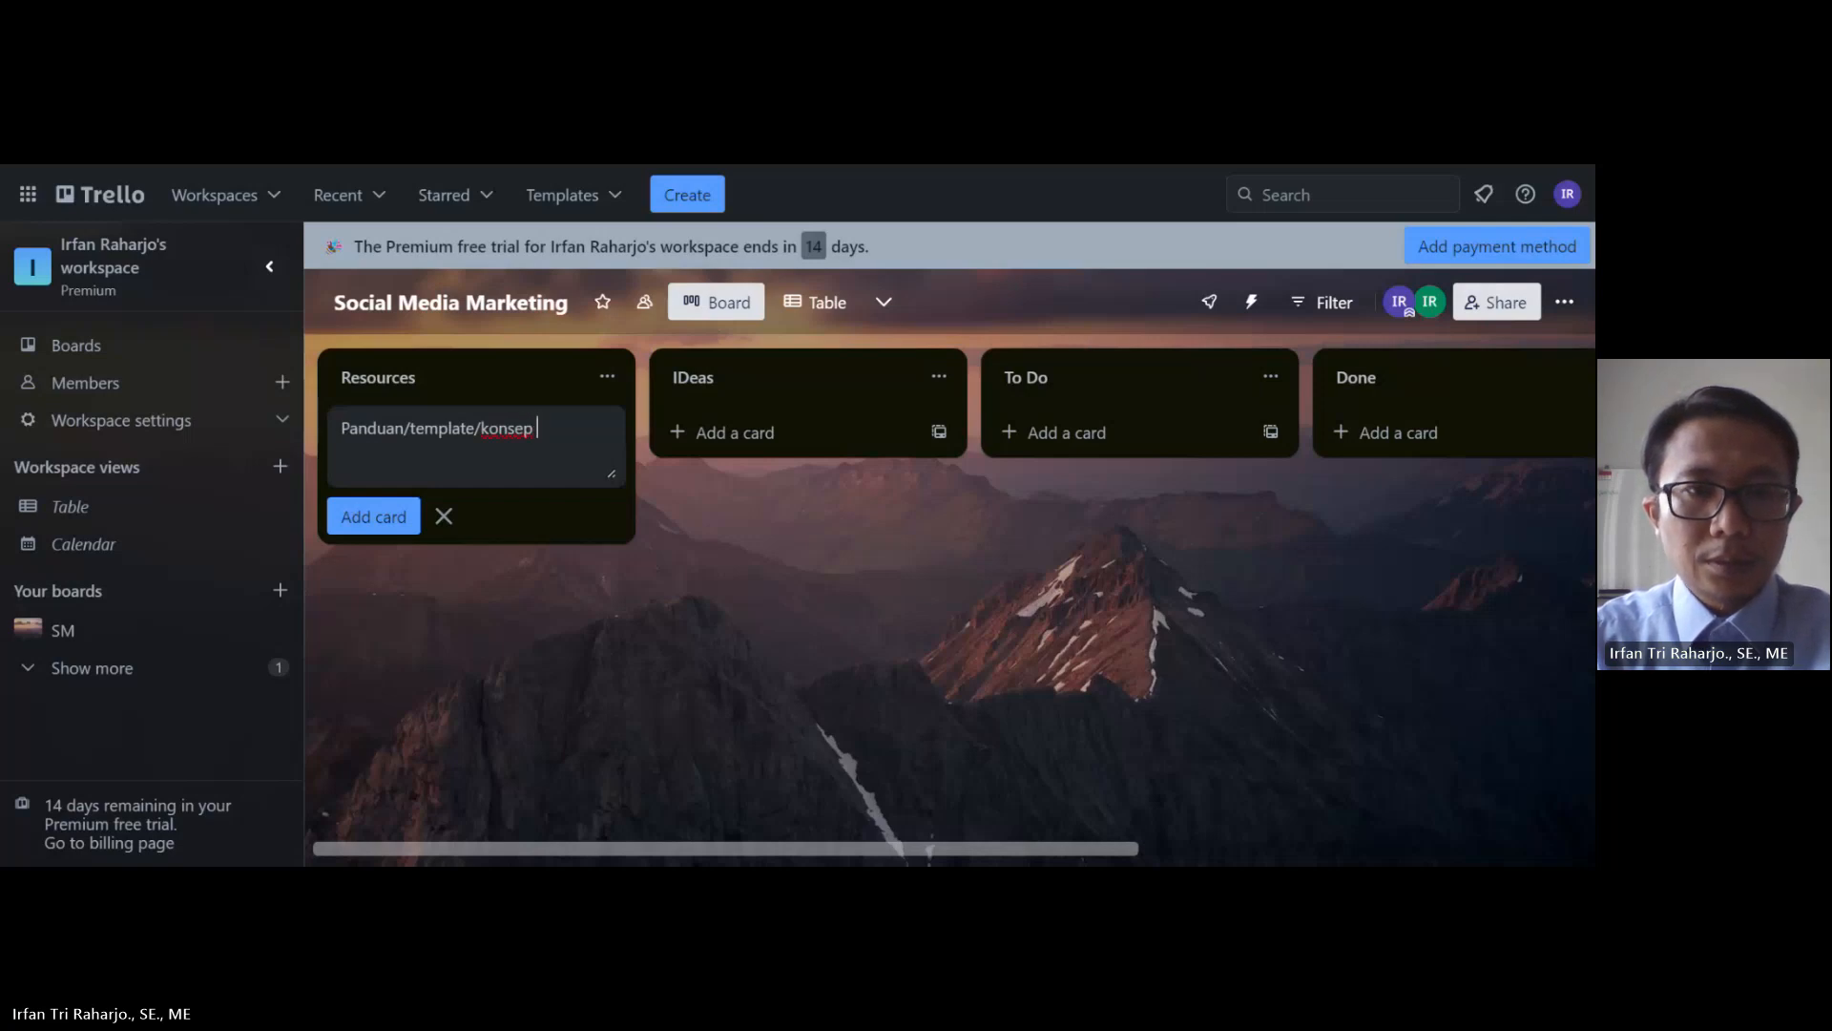
{"action": "type", "text": "s"}
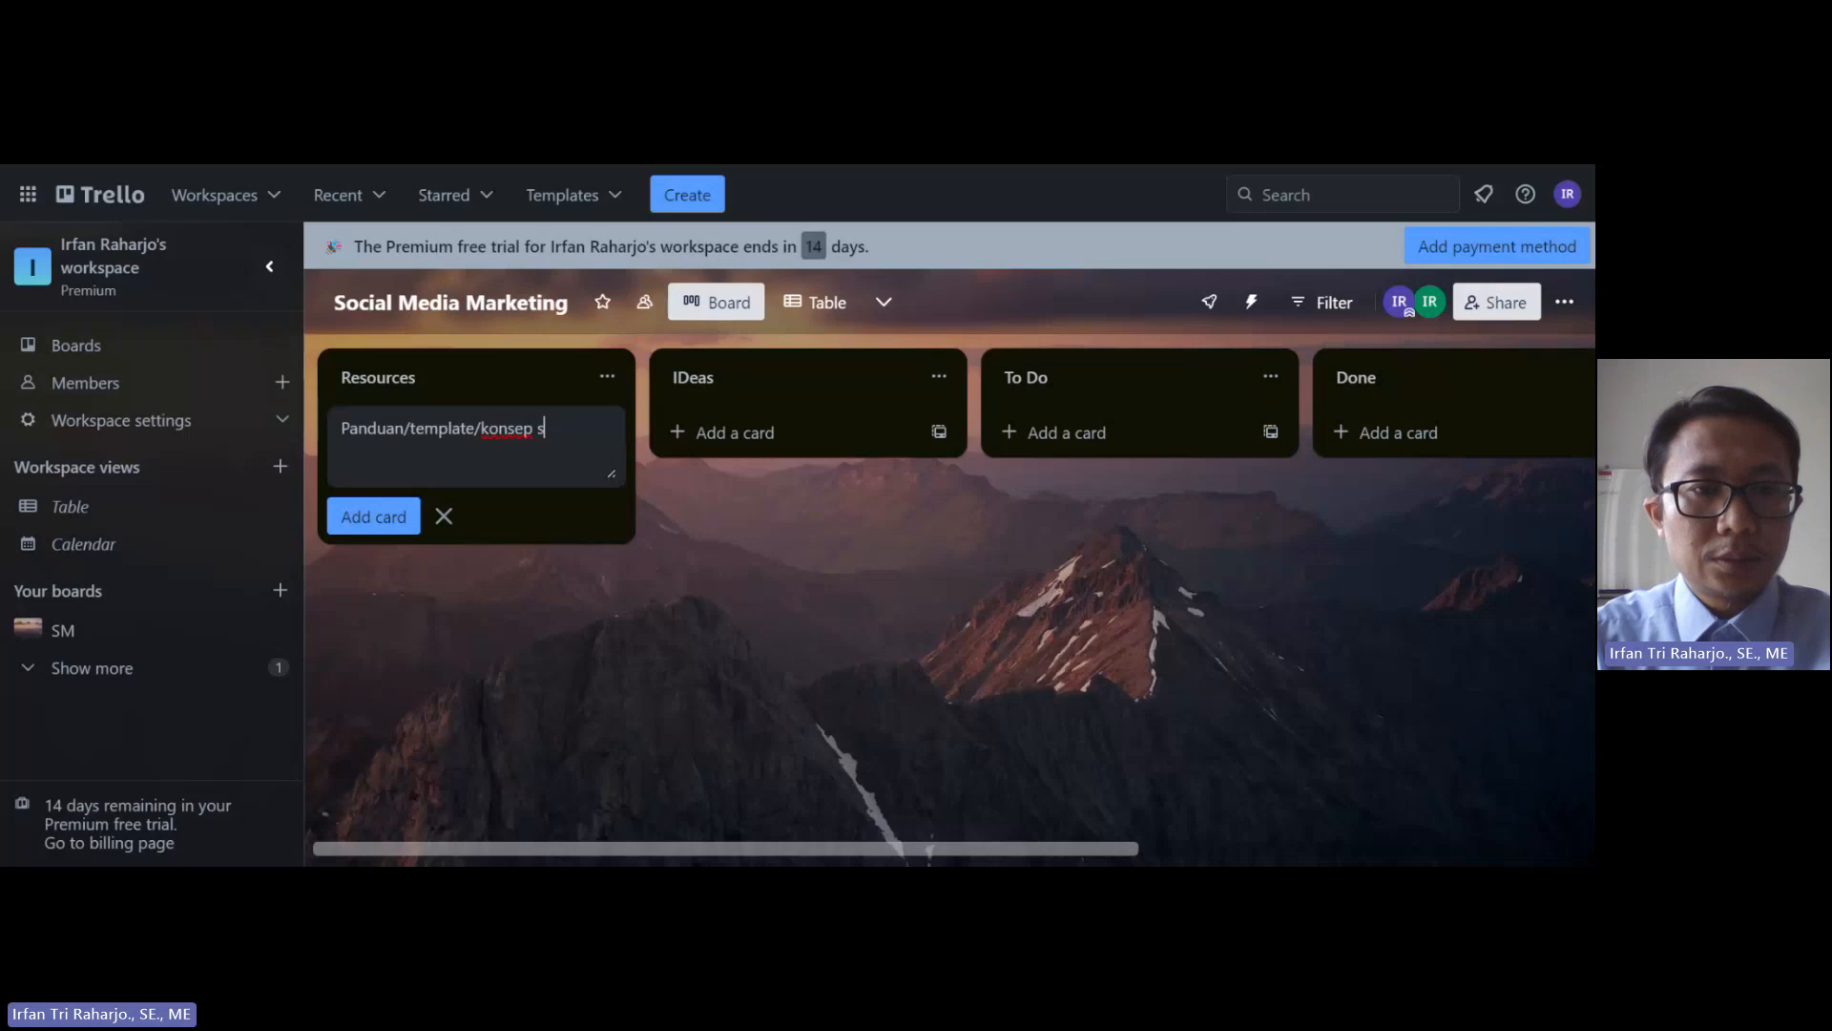
{"action": "type", "text": "ocial media ma"}
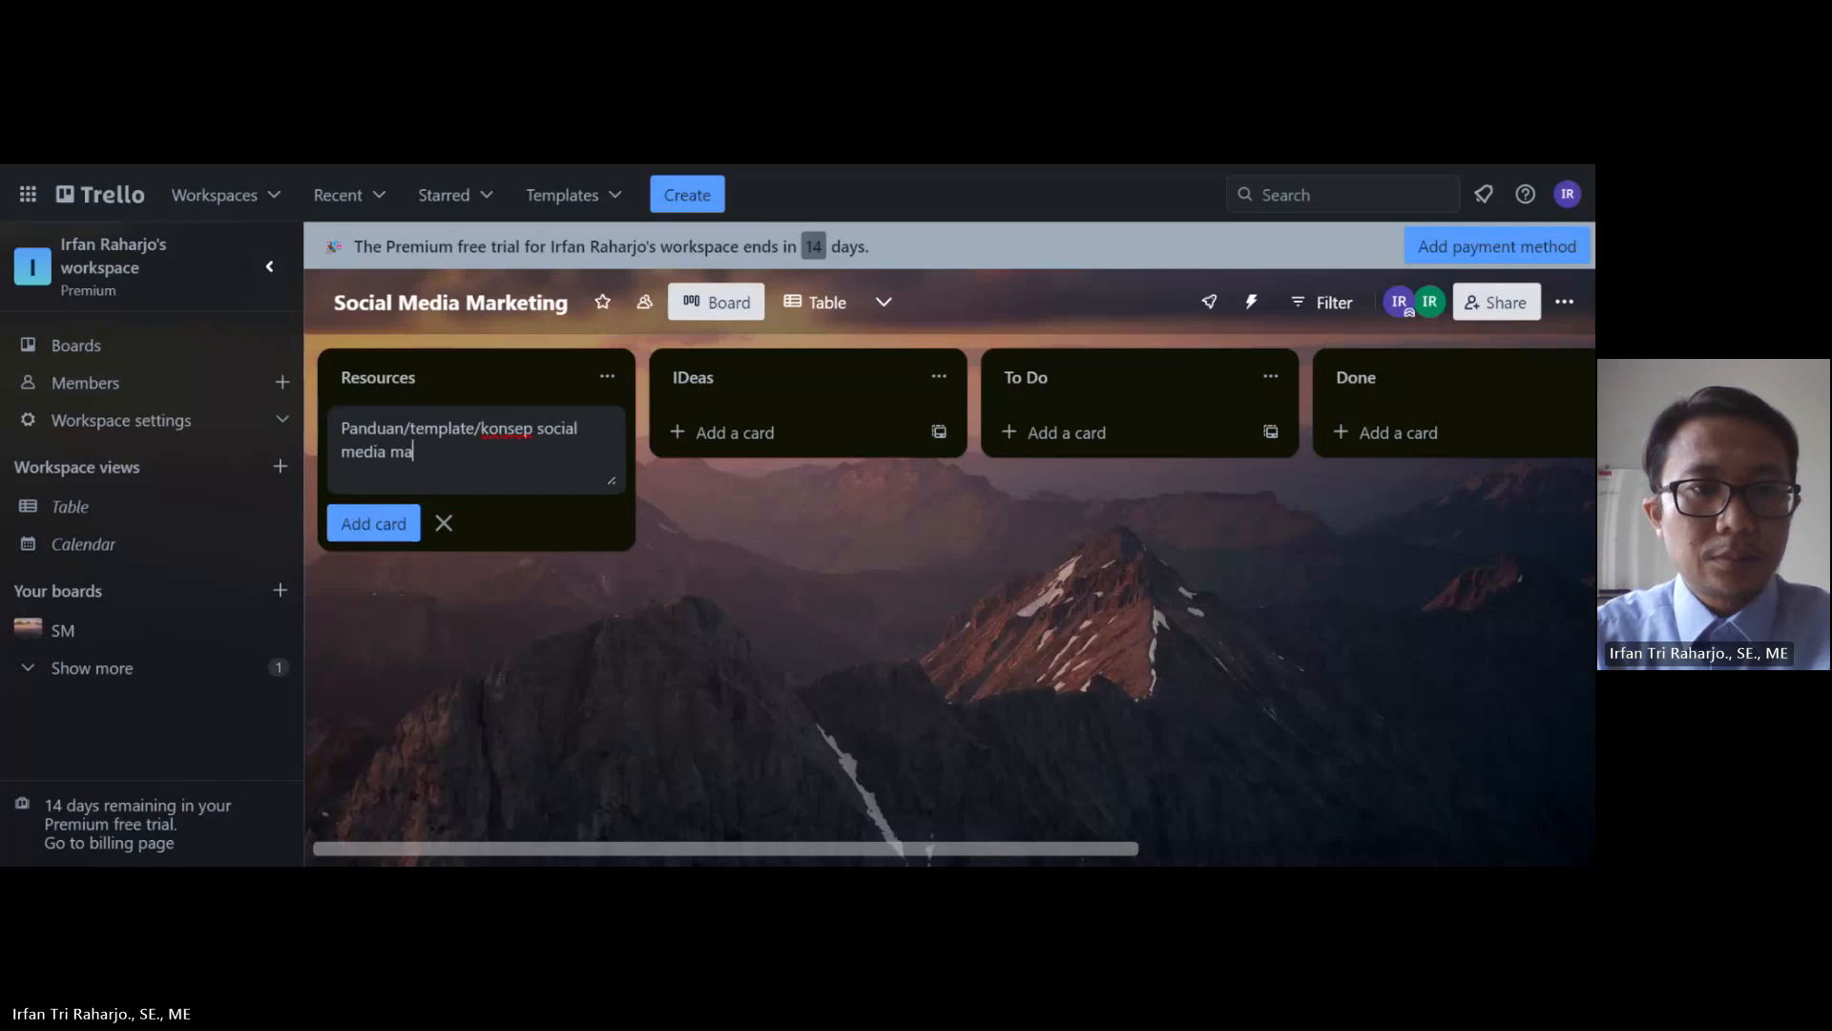
{"action": "type", "text": "rketing"}
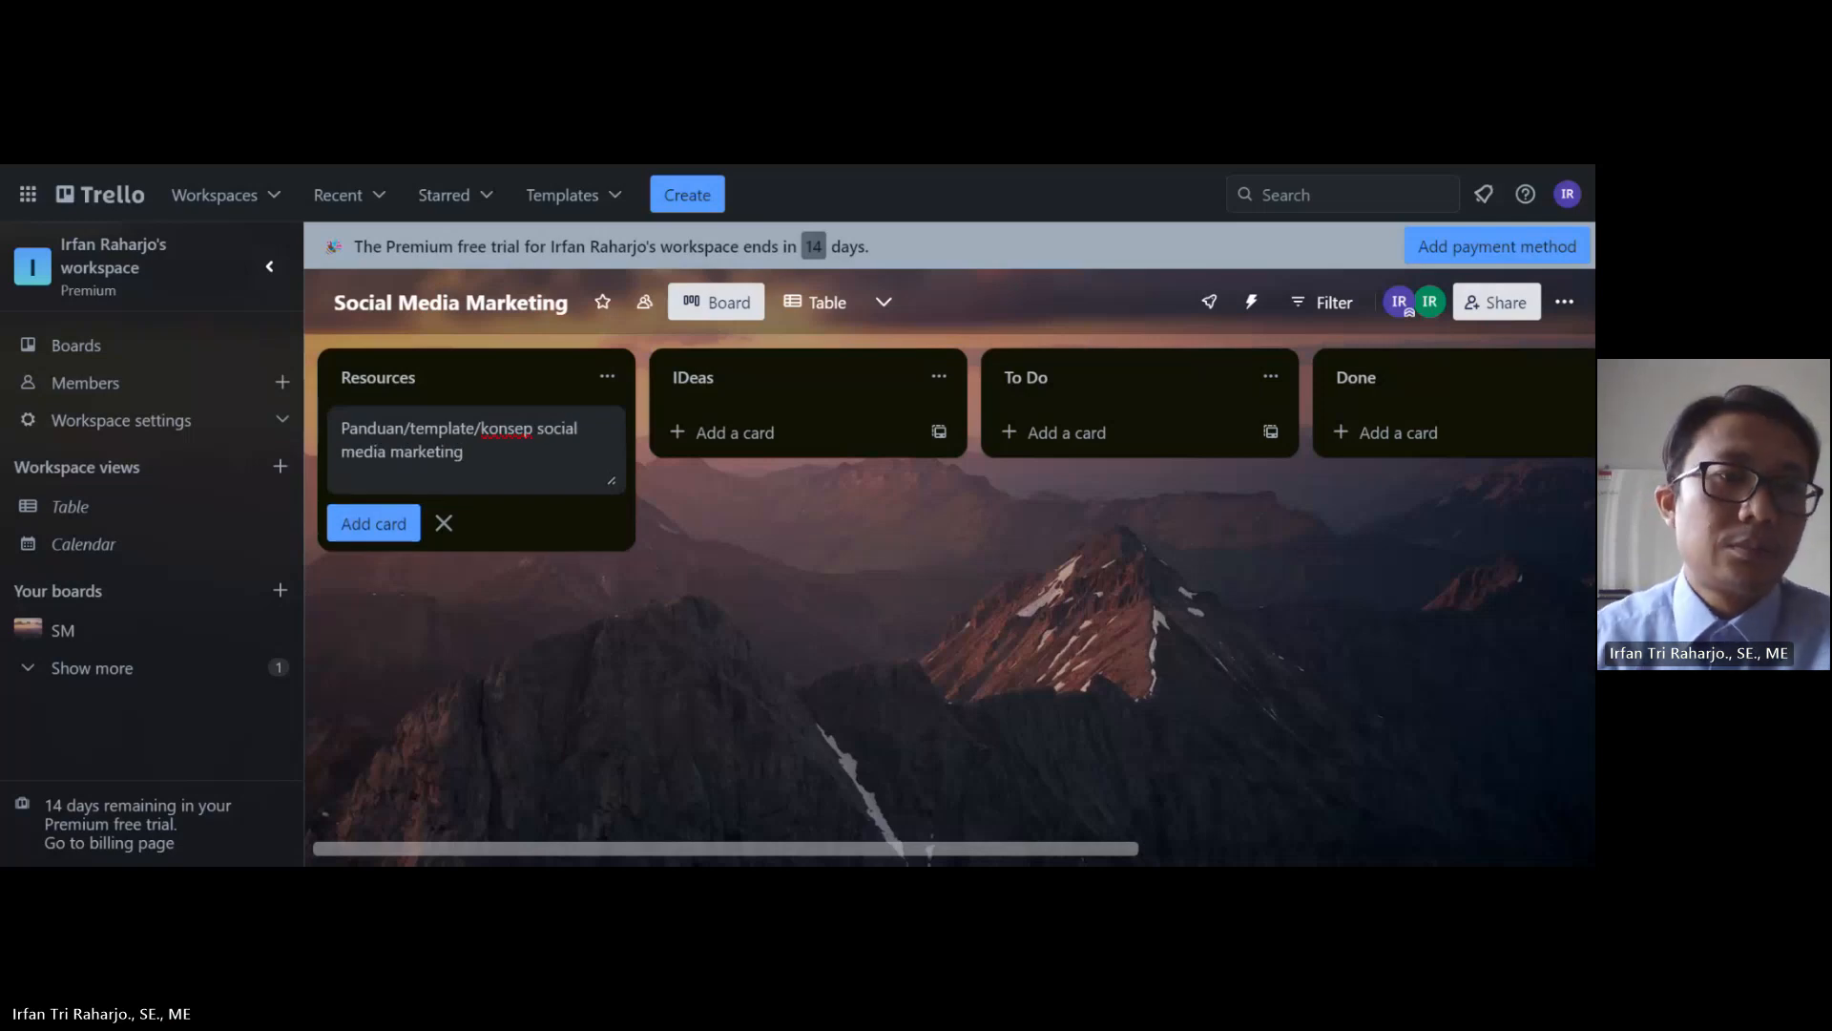
{"action": "left_click", "coordinate": [374, 523]}
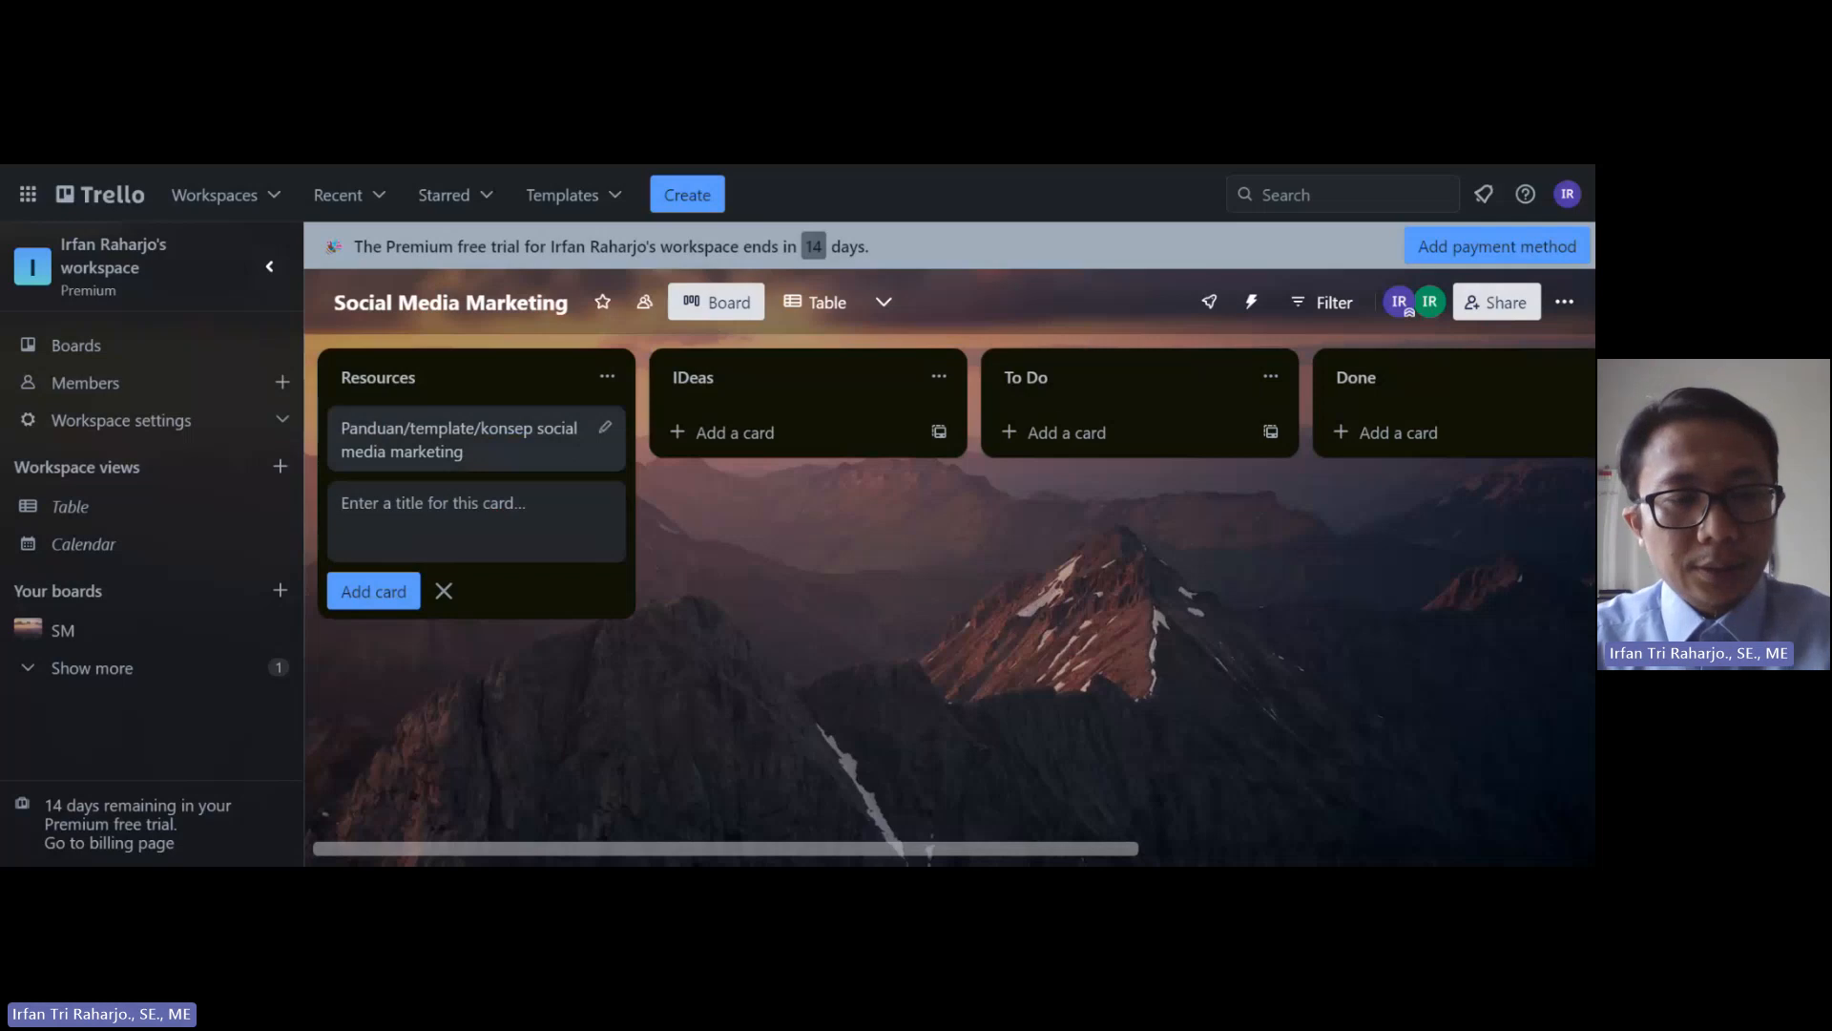
Step: Add the 'Social Media Checklit' and 'Benchmark' cards to Resources
{"action": "type", "text": "S"}
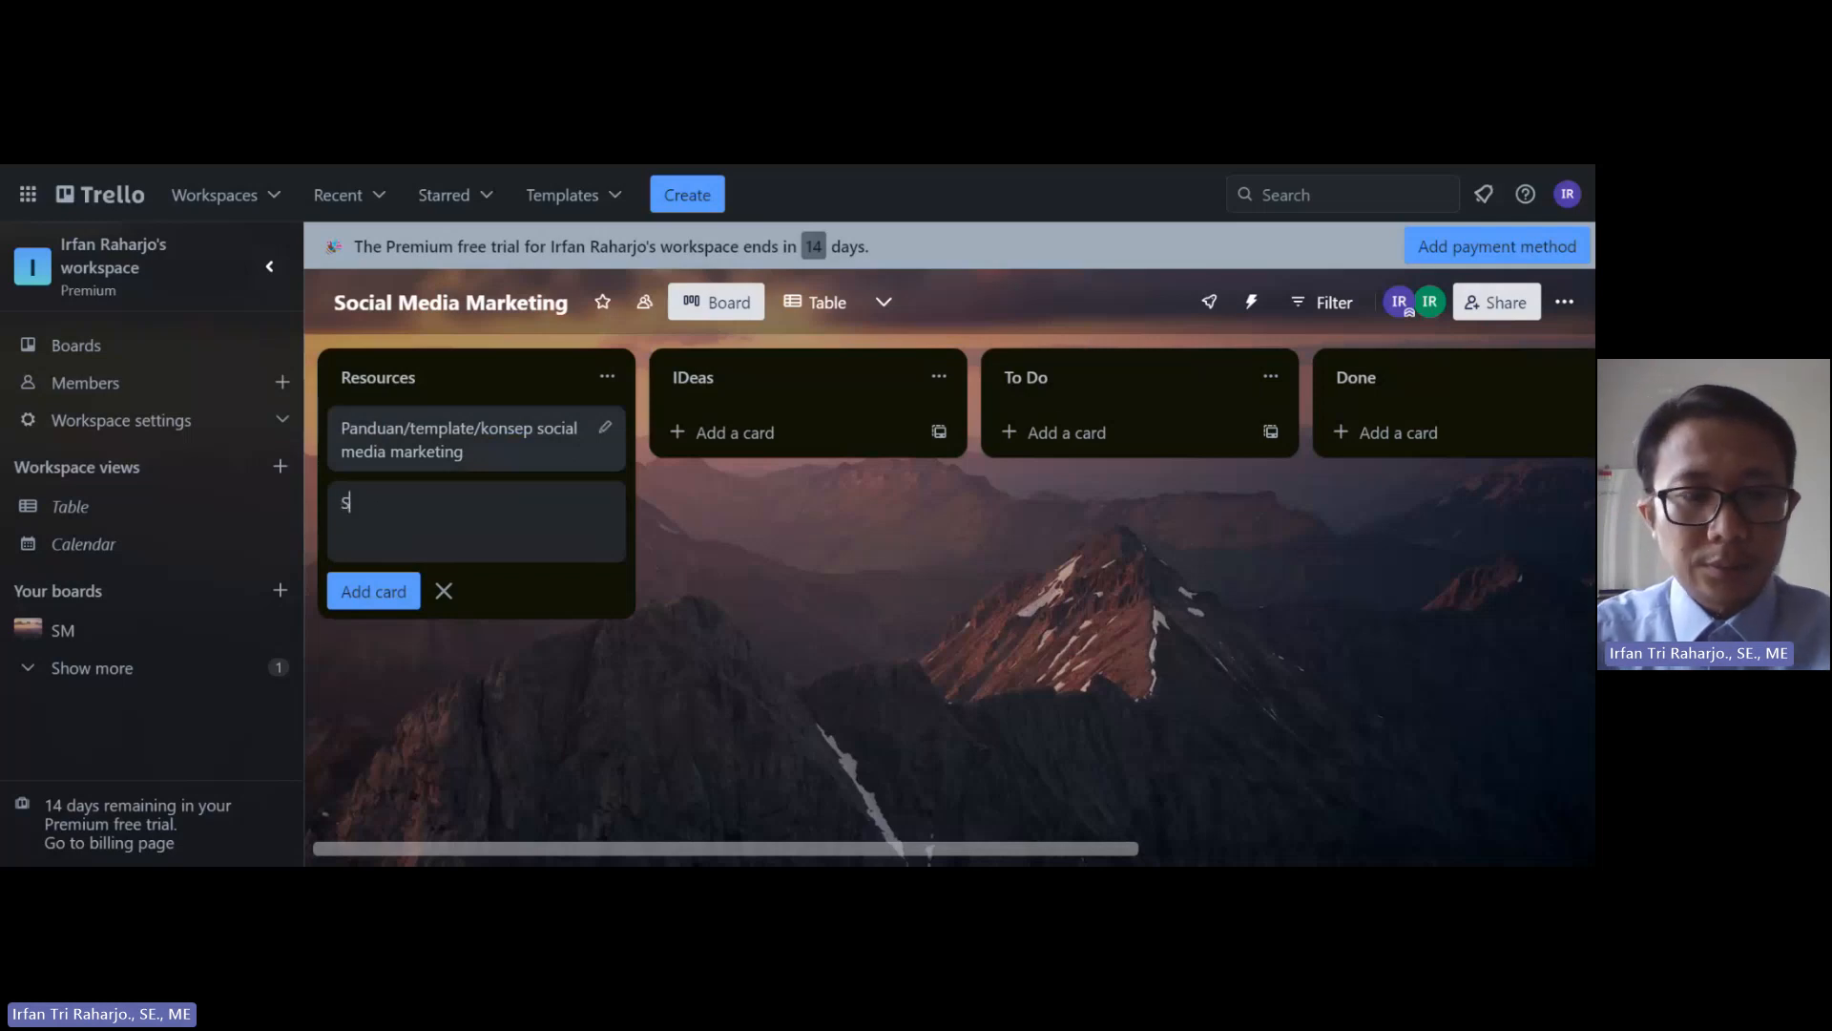
{"action": "type", "text": "ocial Media Ce"}
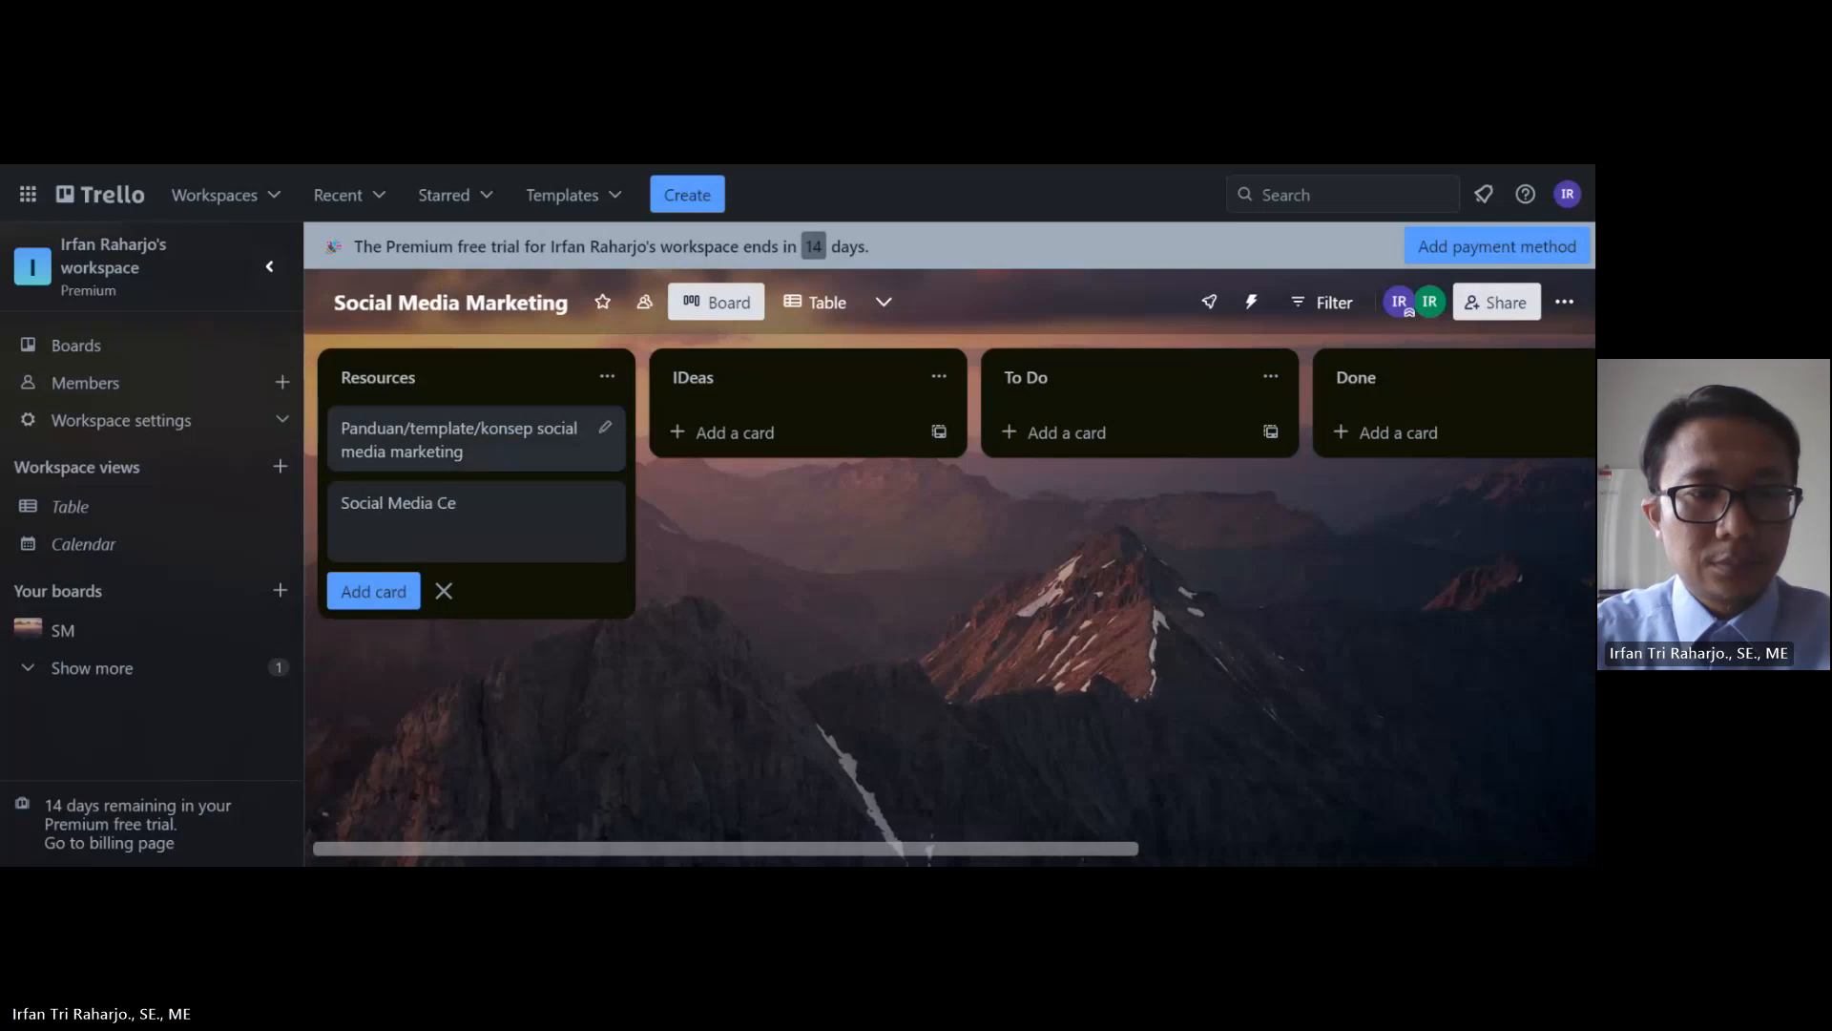
{"action": "key", "text": "BackSpace"}
{"action": "type", "text": "heck"}
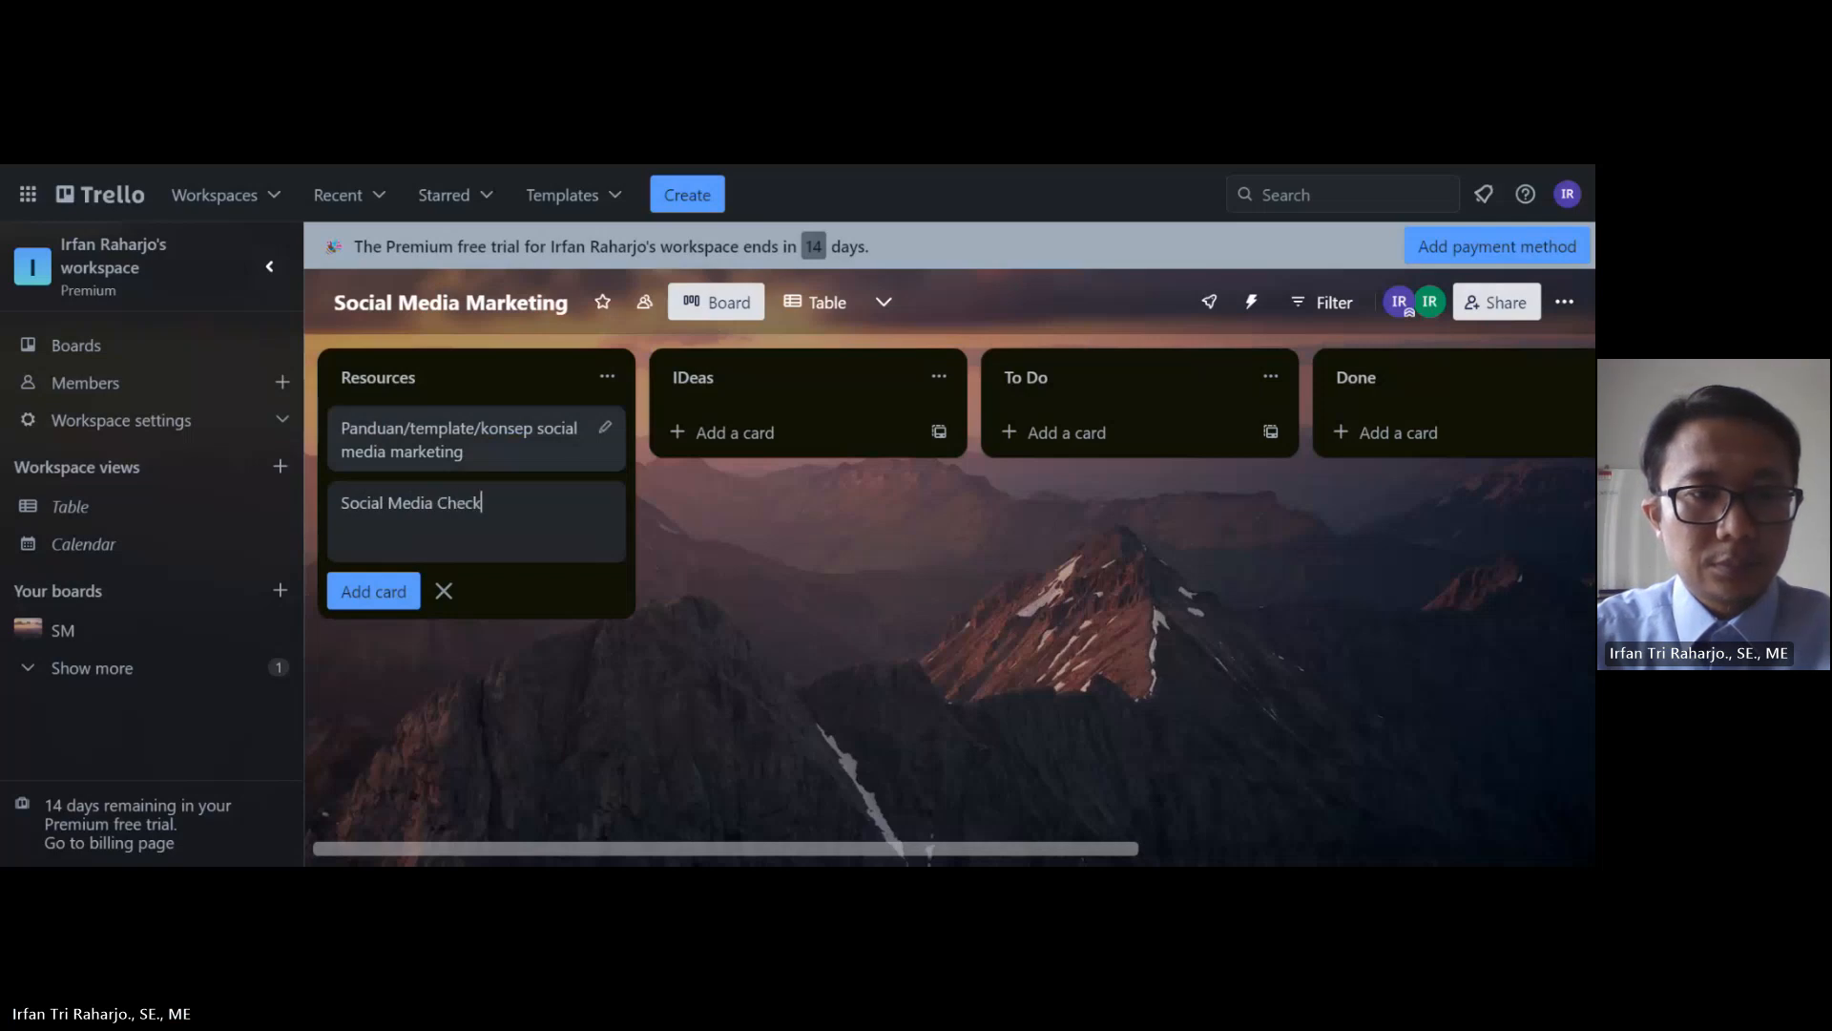
{"action": "type", "text": "lit"}
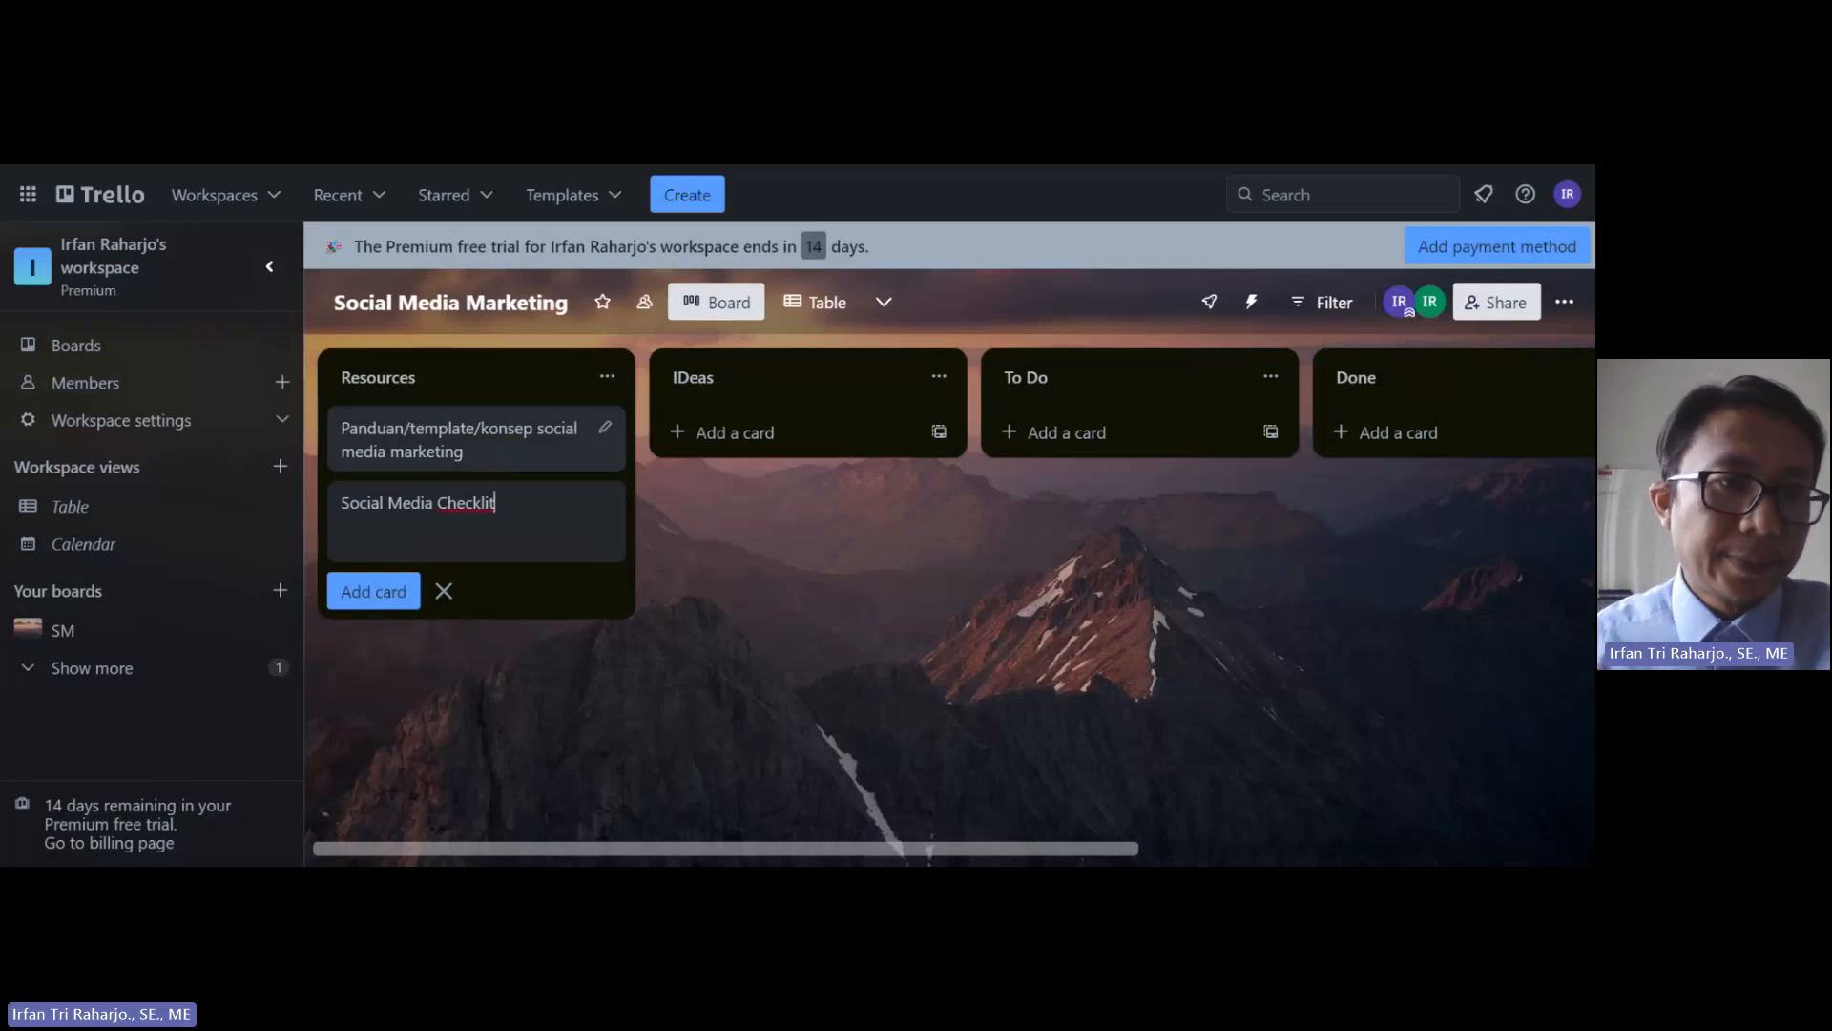
{"action": "left_click", "coordinate": [370, 593]}
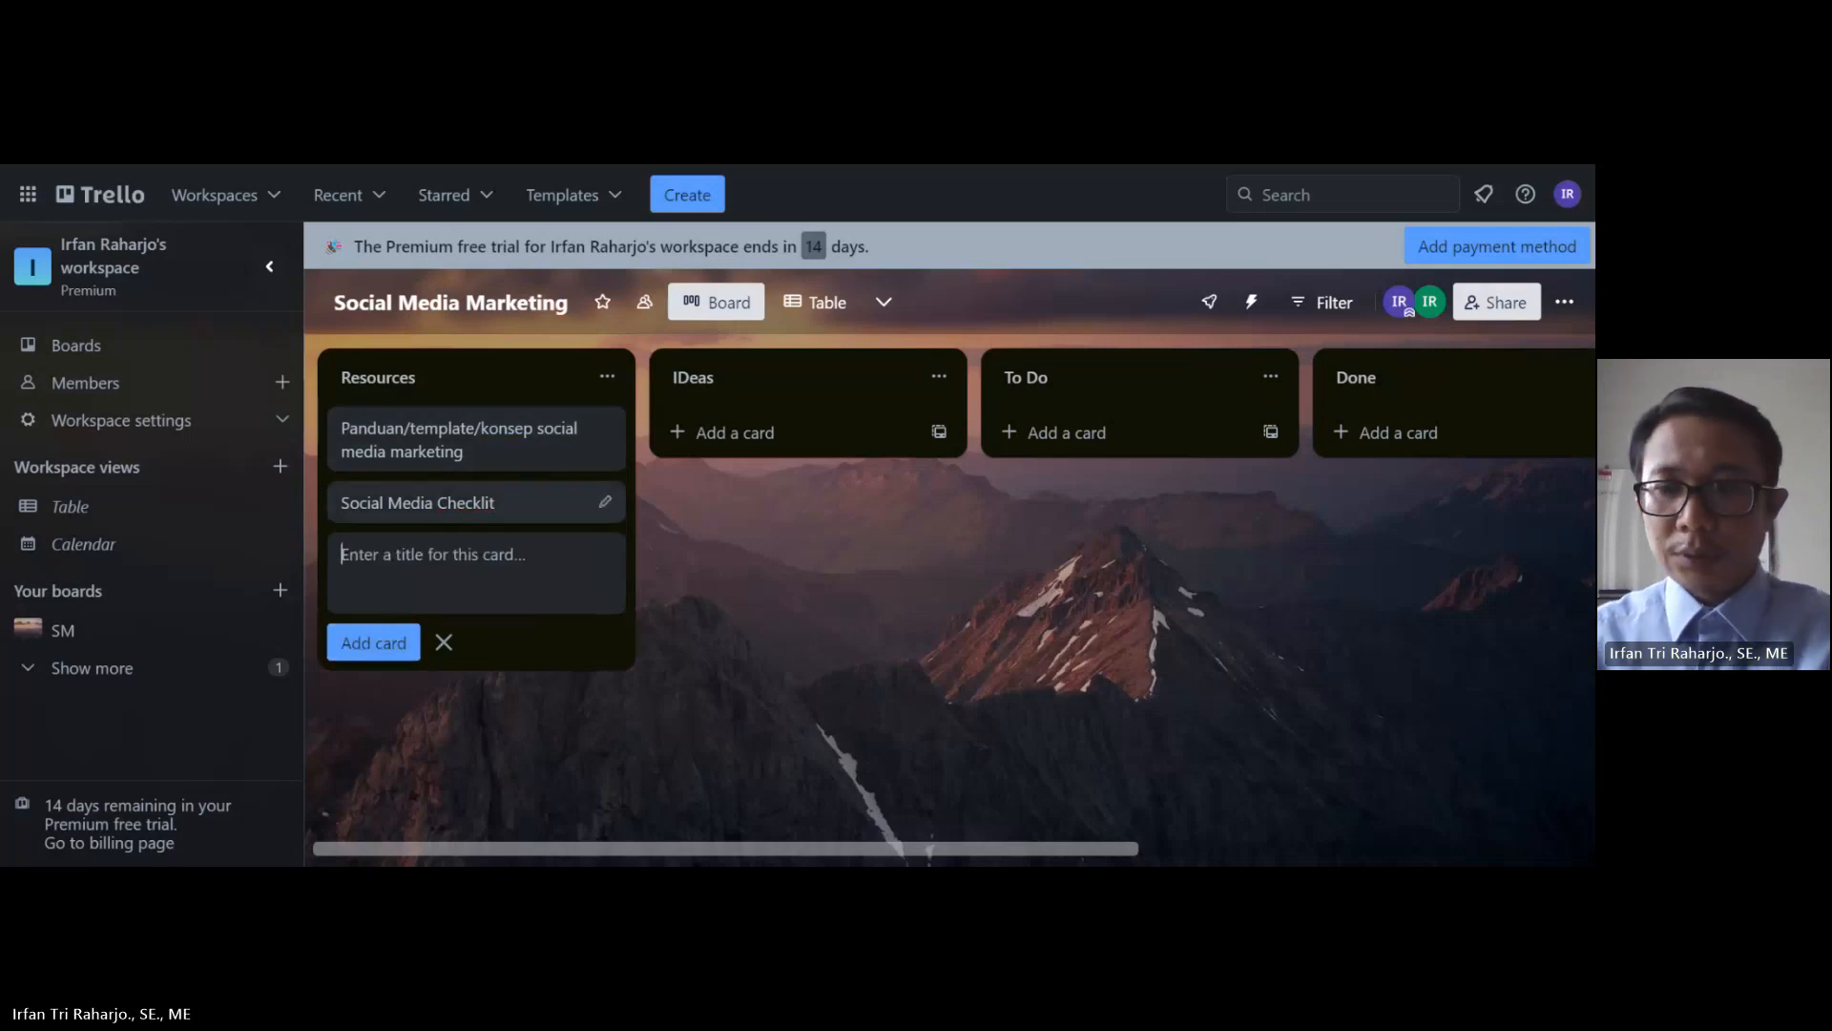
{"action": "type", "text": "Be"}
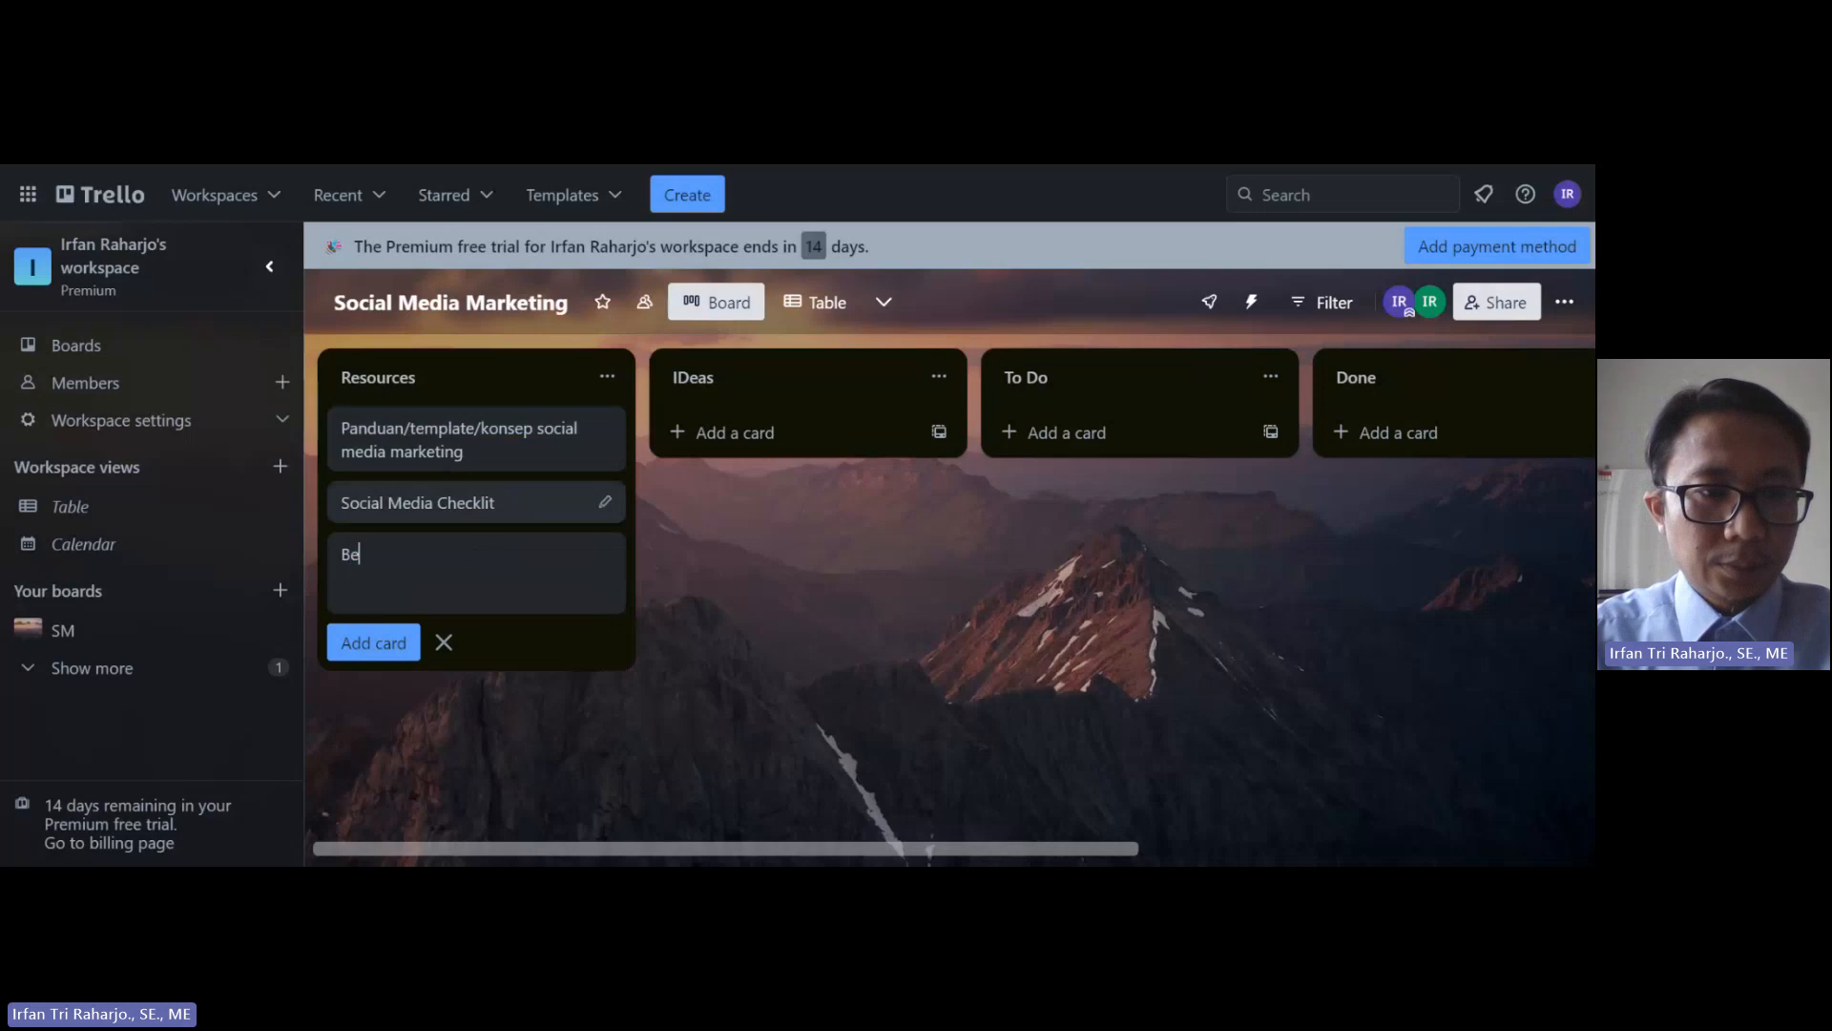
{"action": "type", "text": "nchmar"}
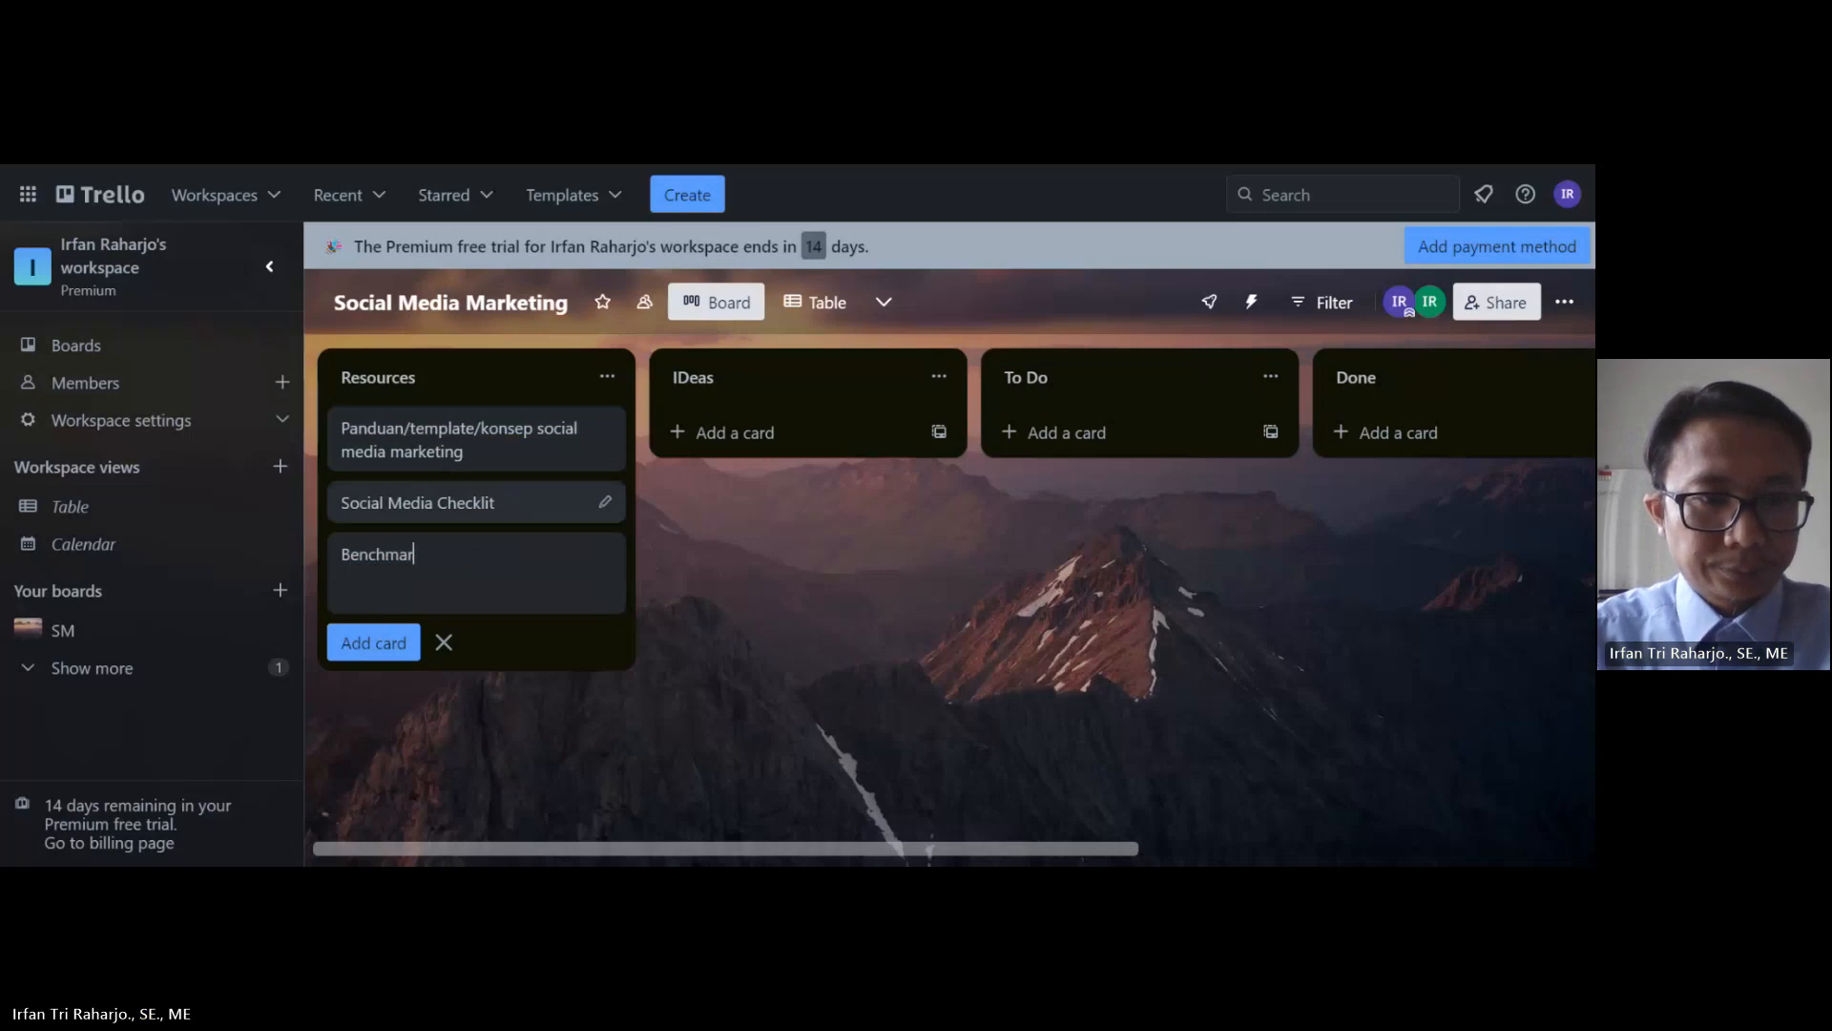
{"action": "type", "text": "k"}
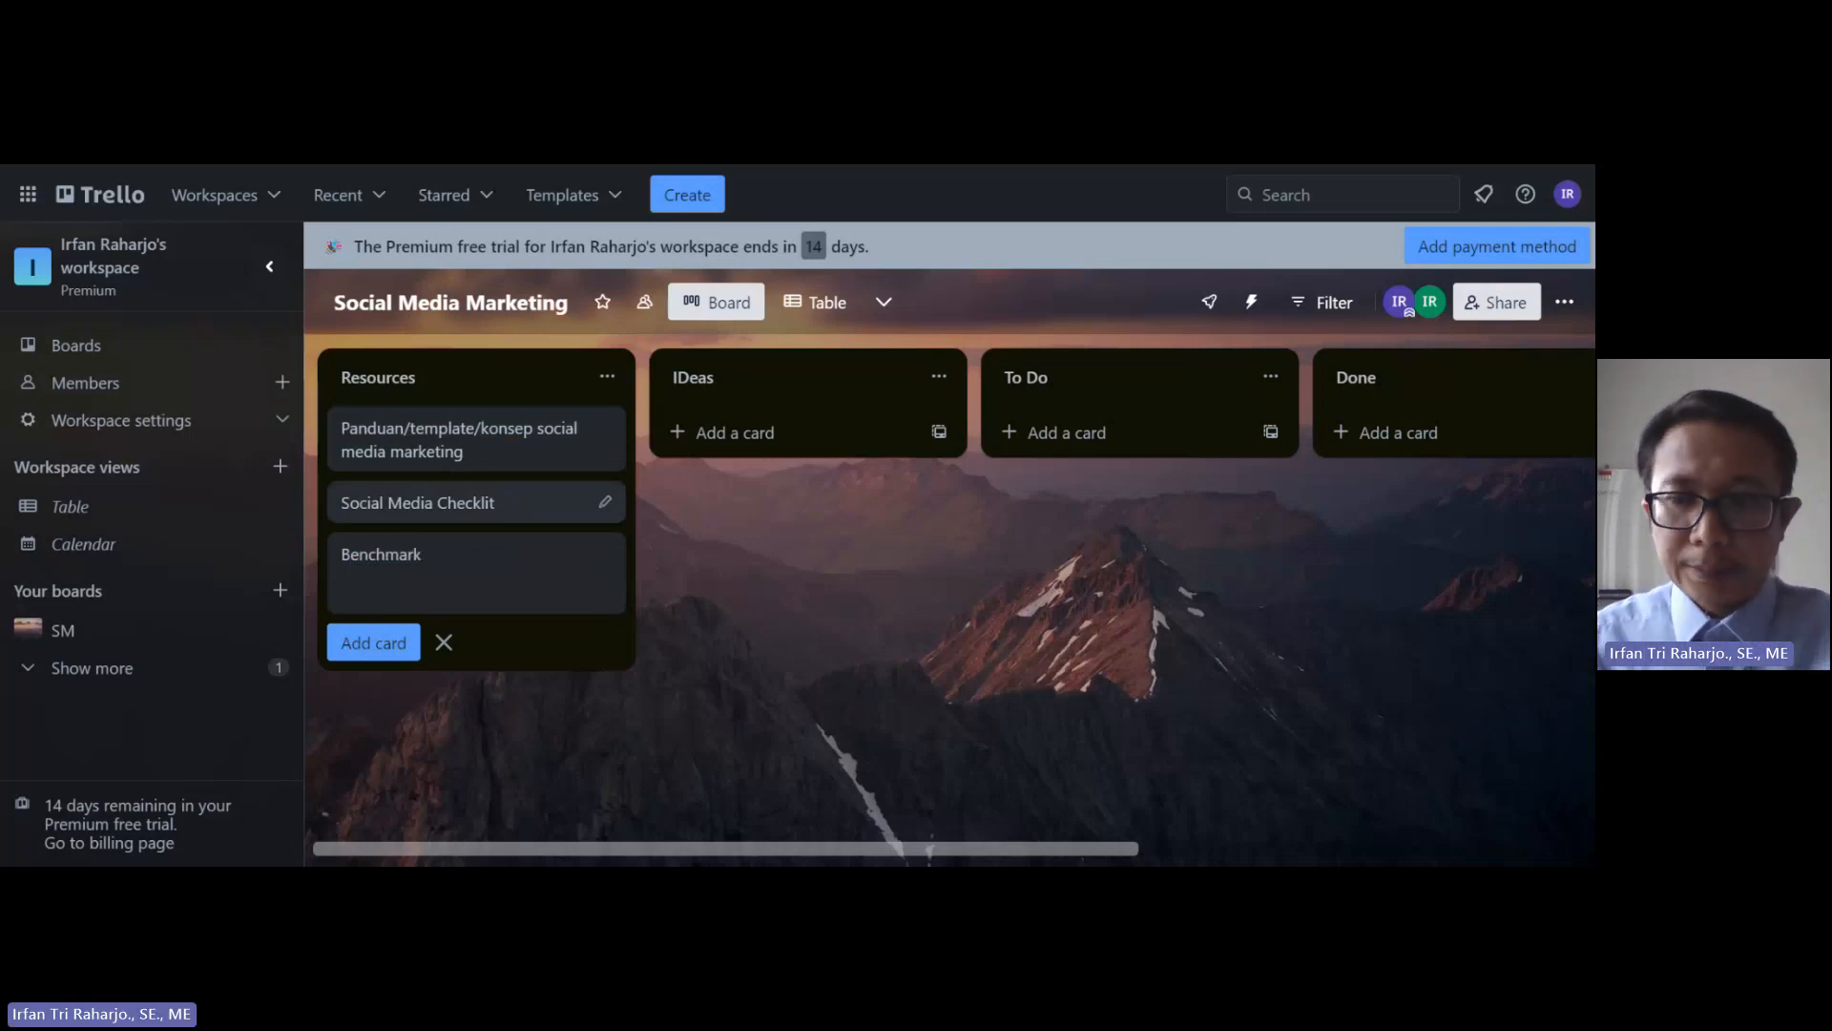
{"action": "left_click", "coordinate": [384, 649]}
{"action": "left_click", "coordinate": [775, 584]}
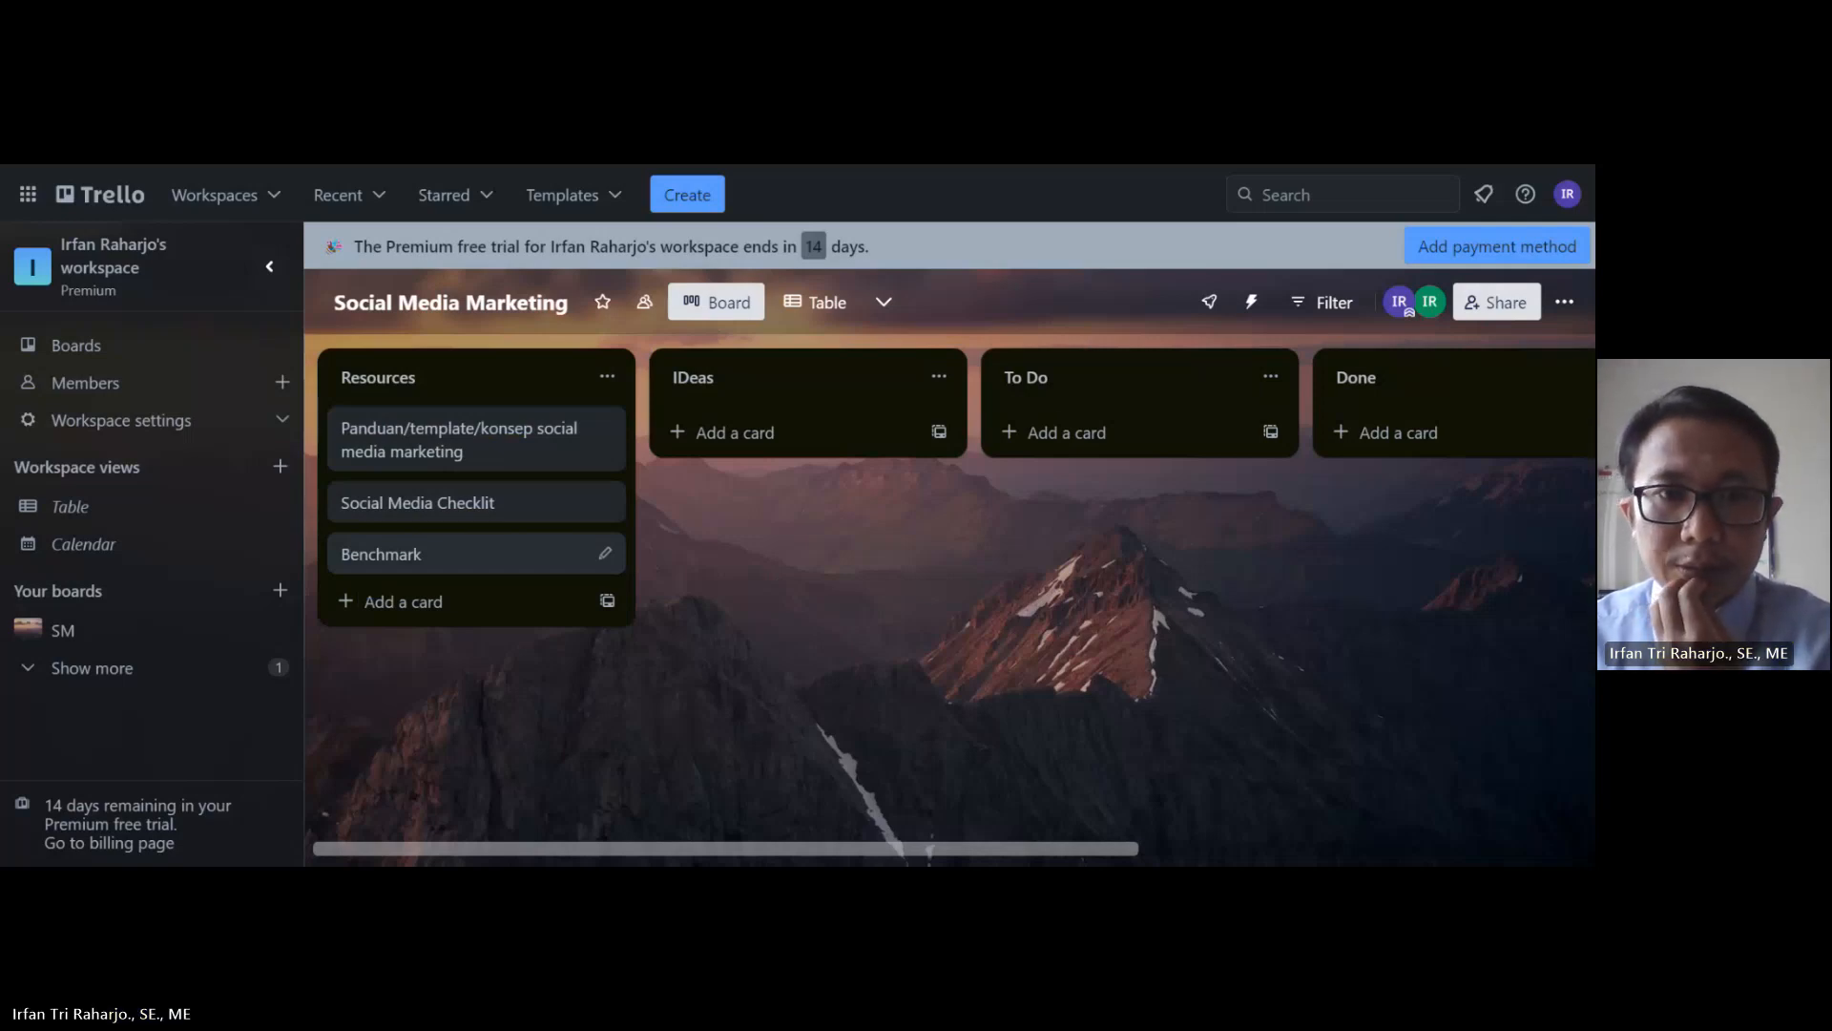
Step: Add a card titled 'Idea geneartion' to the IDeas list
{"action": "left_click", "coordinate": [740, 434]}
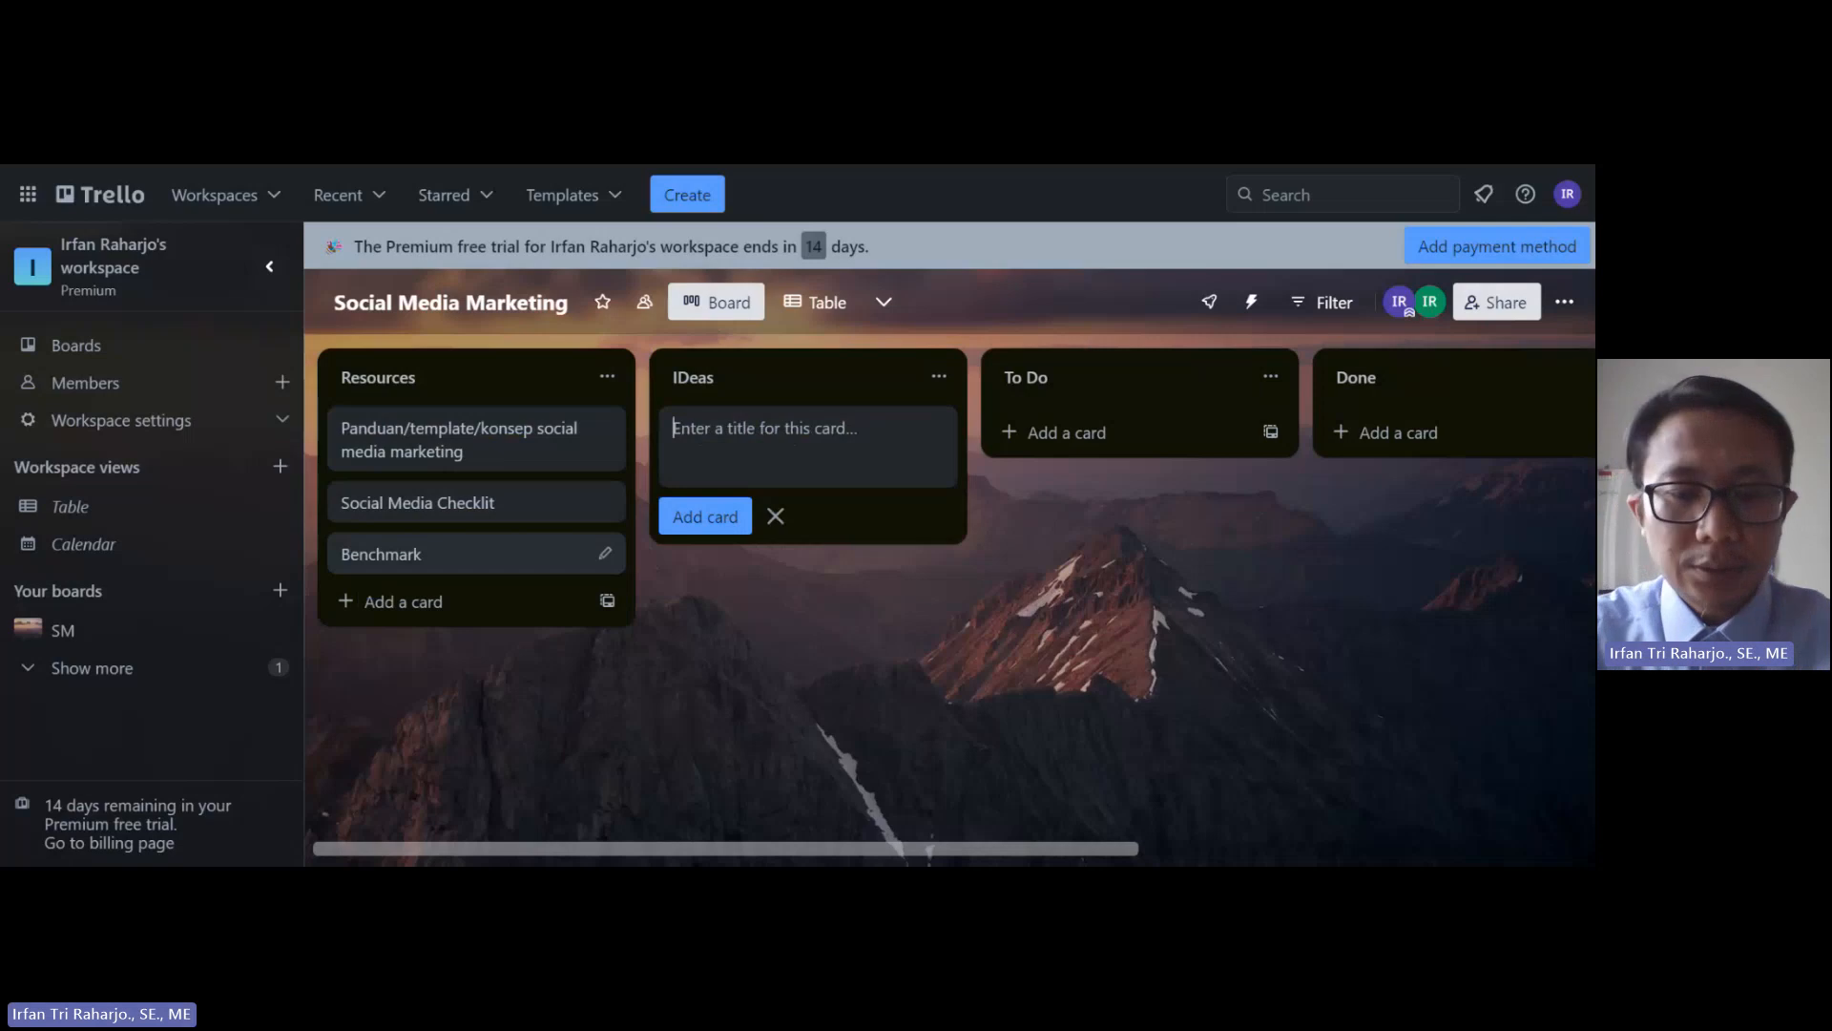
{"action": "type", "text": "Idea"}
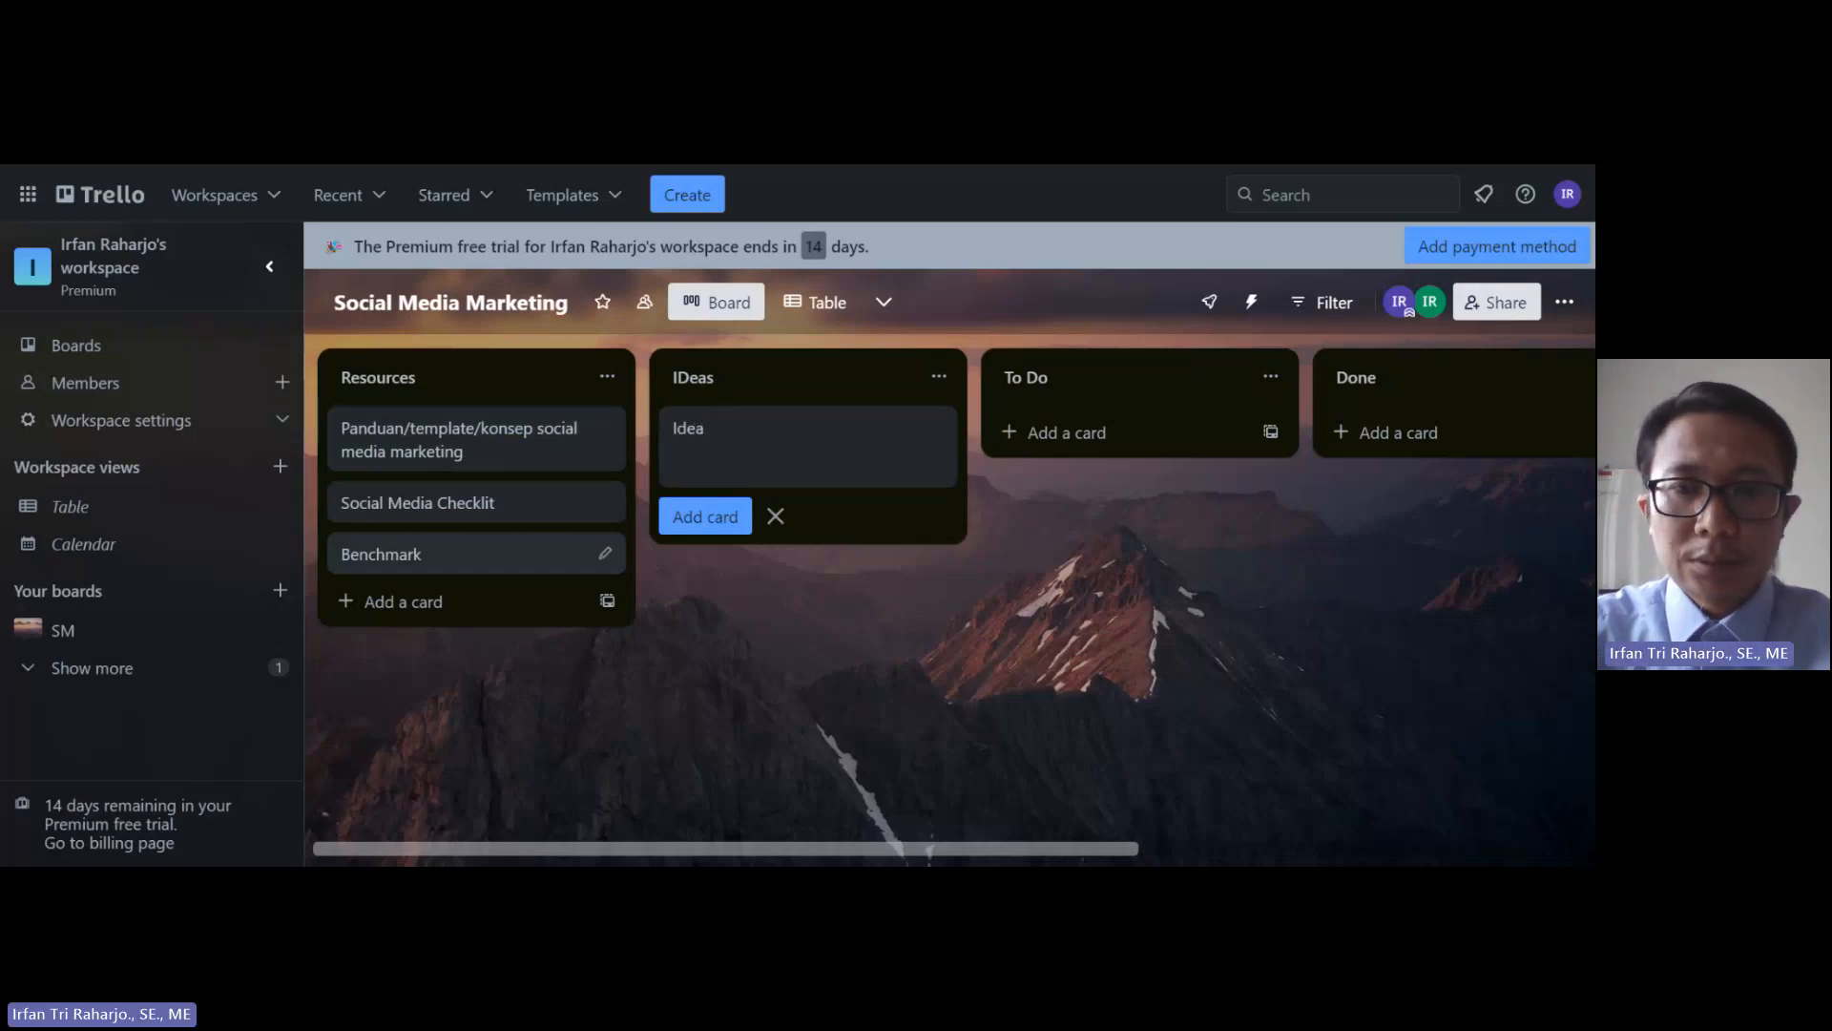
{"action": "type", "text": " ge"}
{"action": "key", "text": "BackSpace"}
{"action": "type", "text": "geneartion"}
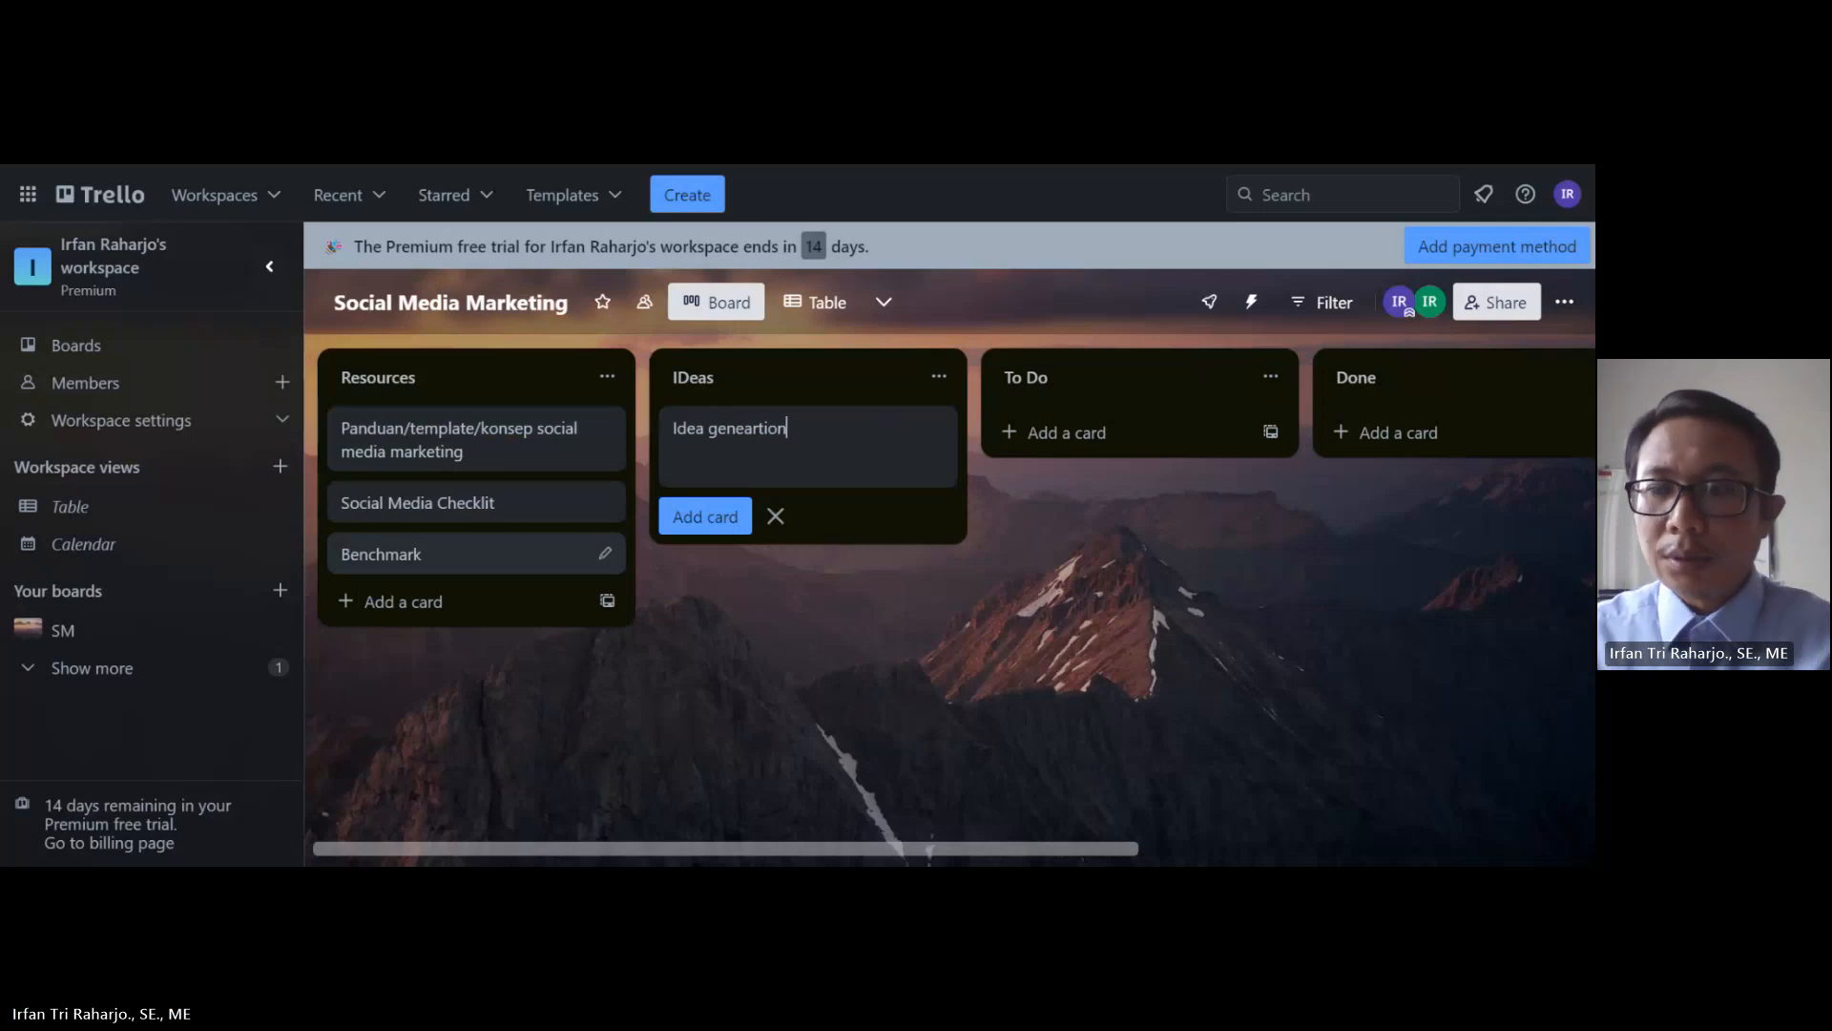
{"action": "left_click", "coordinate": [711, 517]}
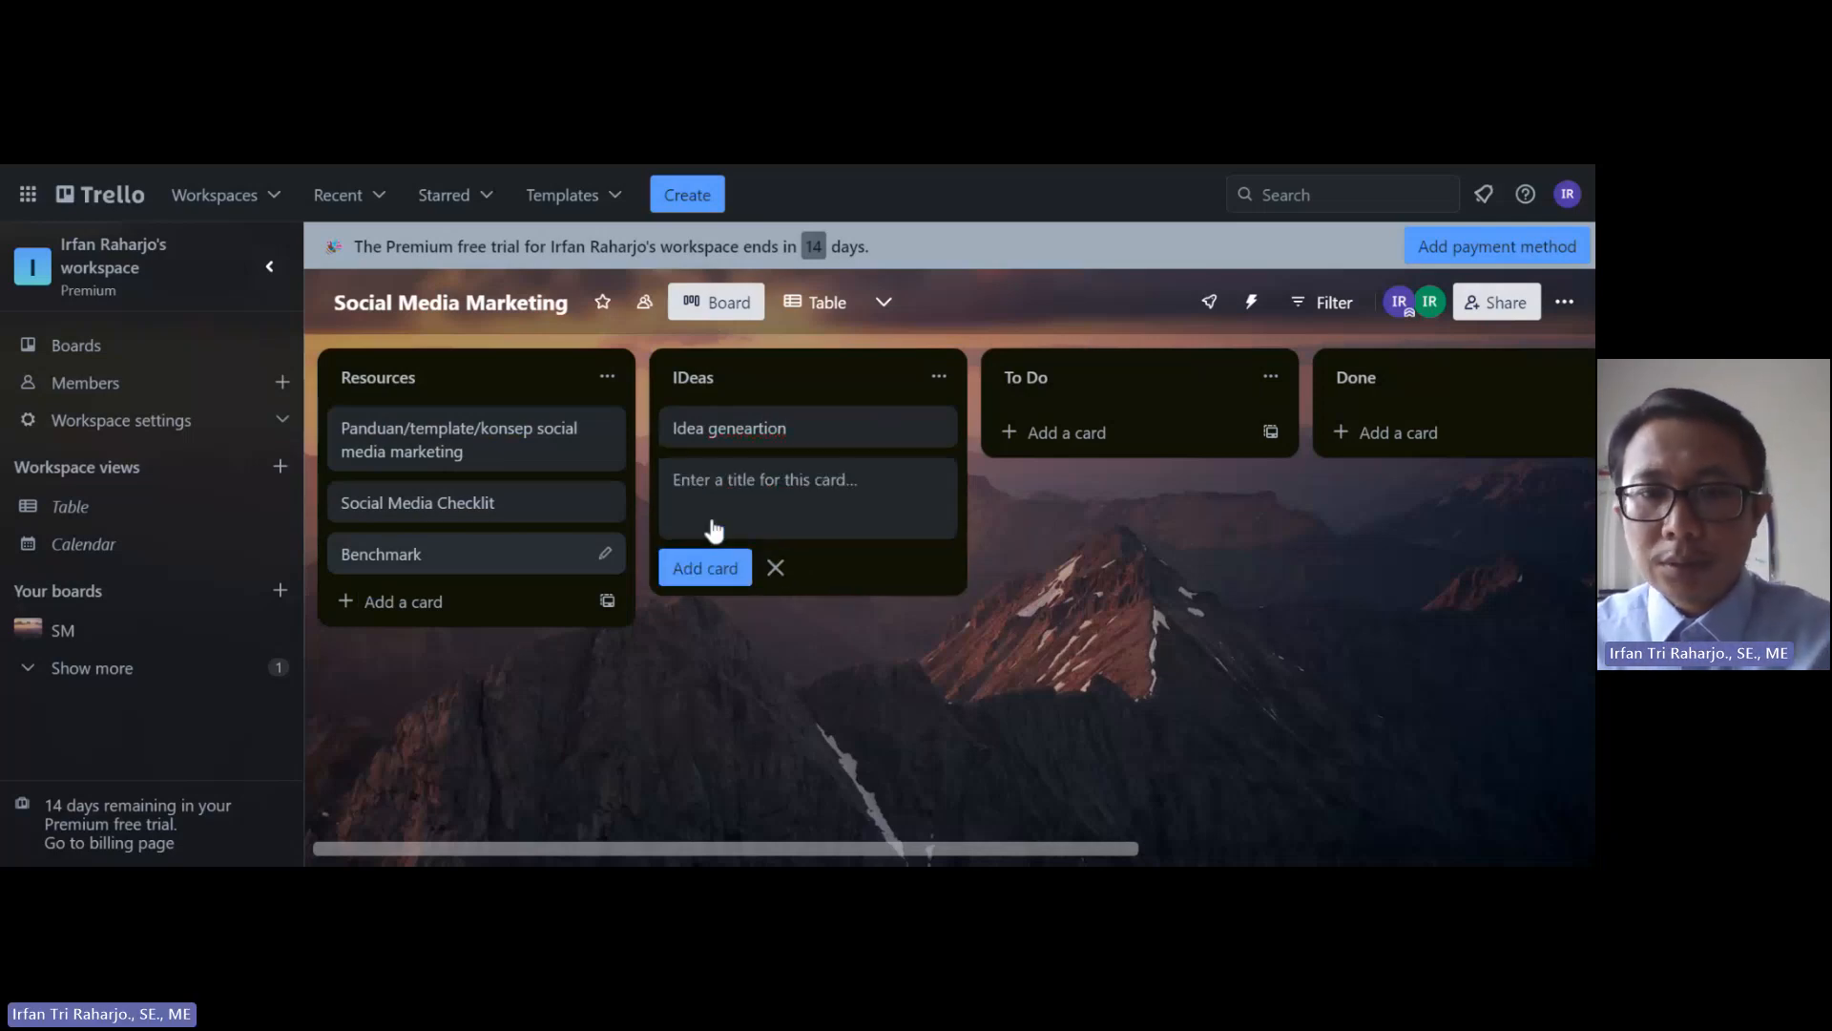
Step: Correct the card's title to 'Idea generation'
{"action": "left_click", "coordinate": [782, 431]}
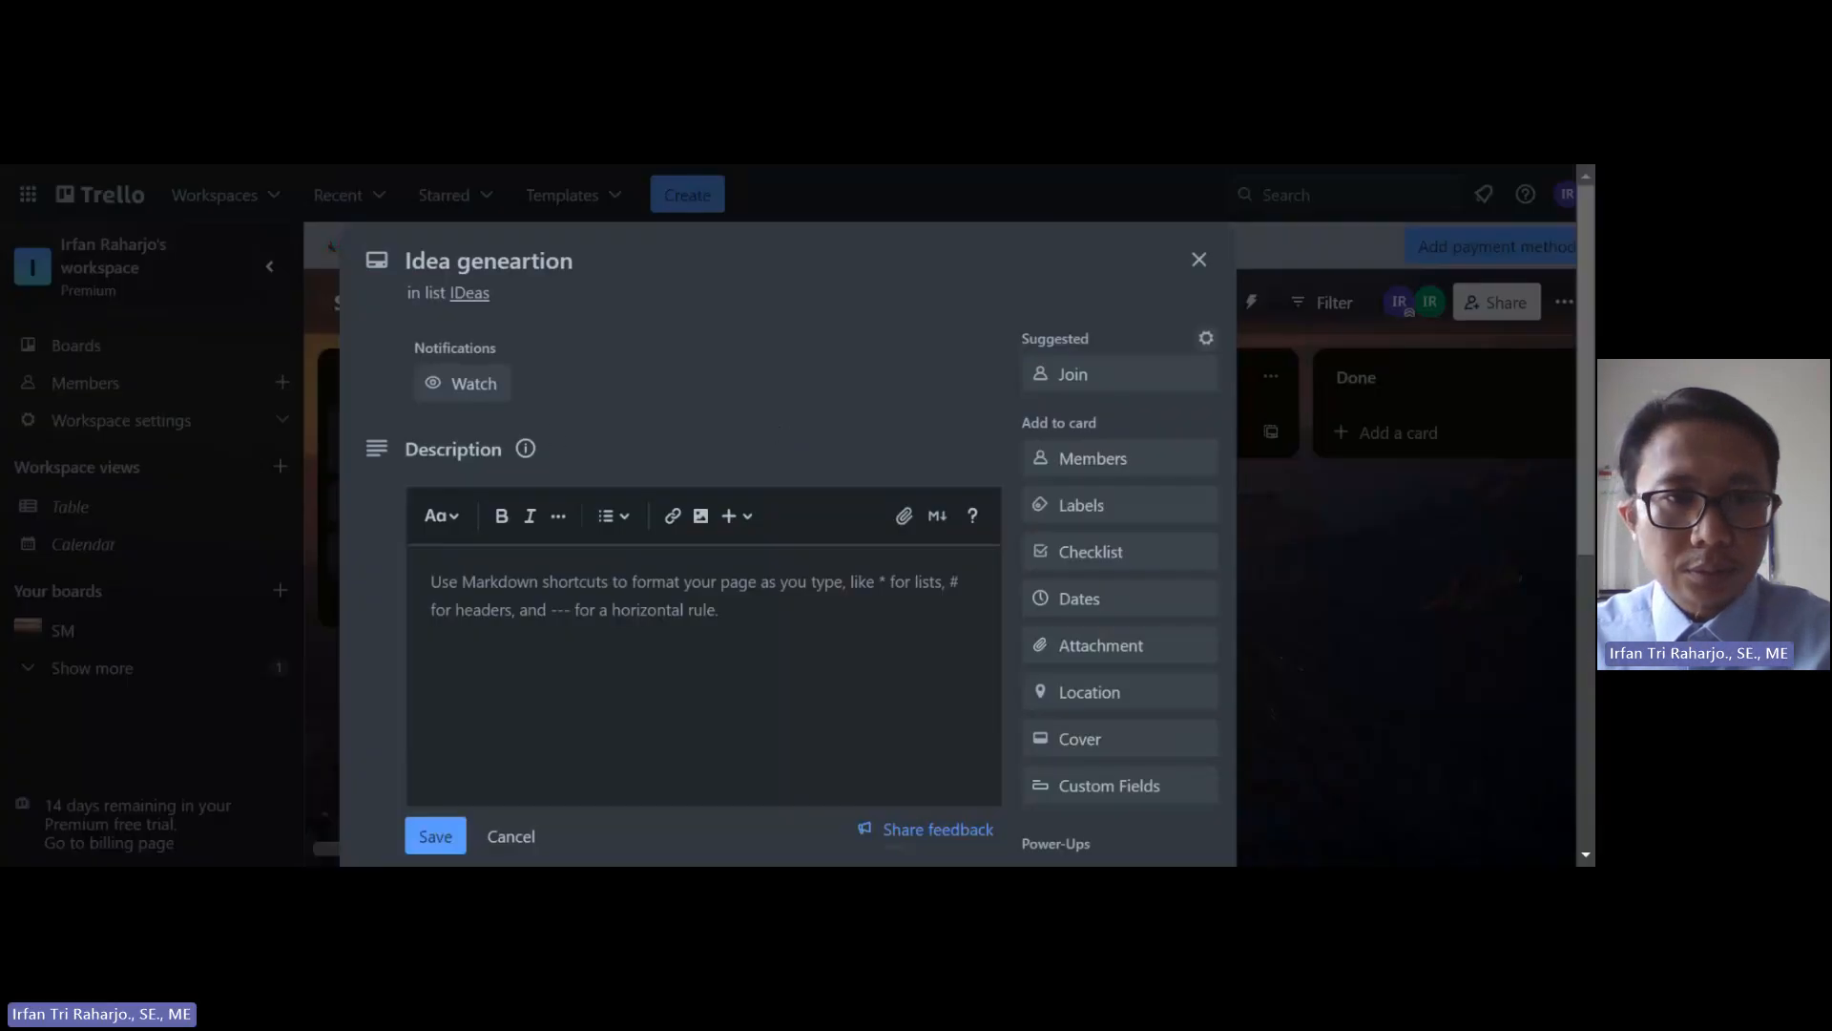
{"action": "left_click", "coordinate": [531, 261]}
{"action": "key", "text": "BackSpace"}
{"action": "key", "text": "BackSpace"}
{"action": "key", "text": "BackSpace"}
{"action": "key", "text": "BackSpace"}
{"action": "key", "text": "BackSpace"}
{"action": "key", "text": "BackSpace"}
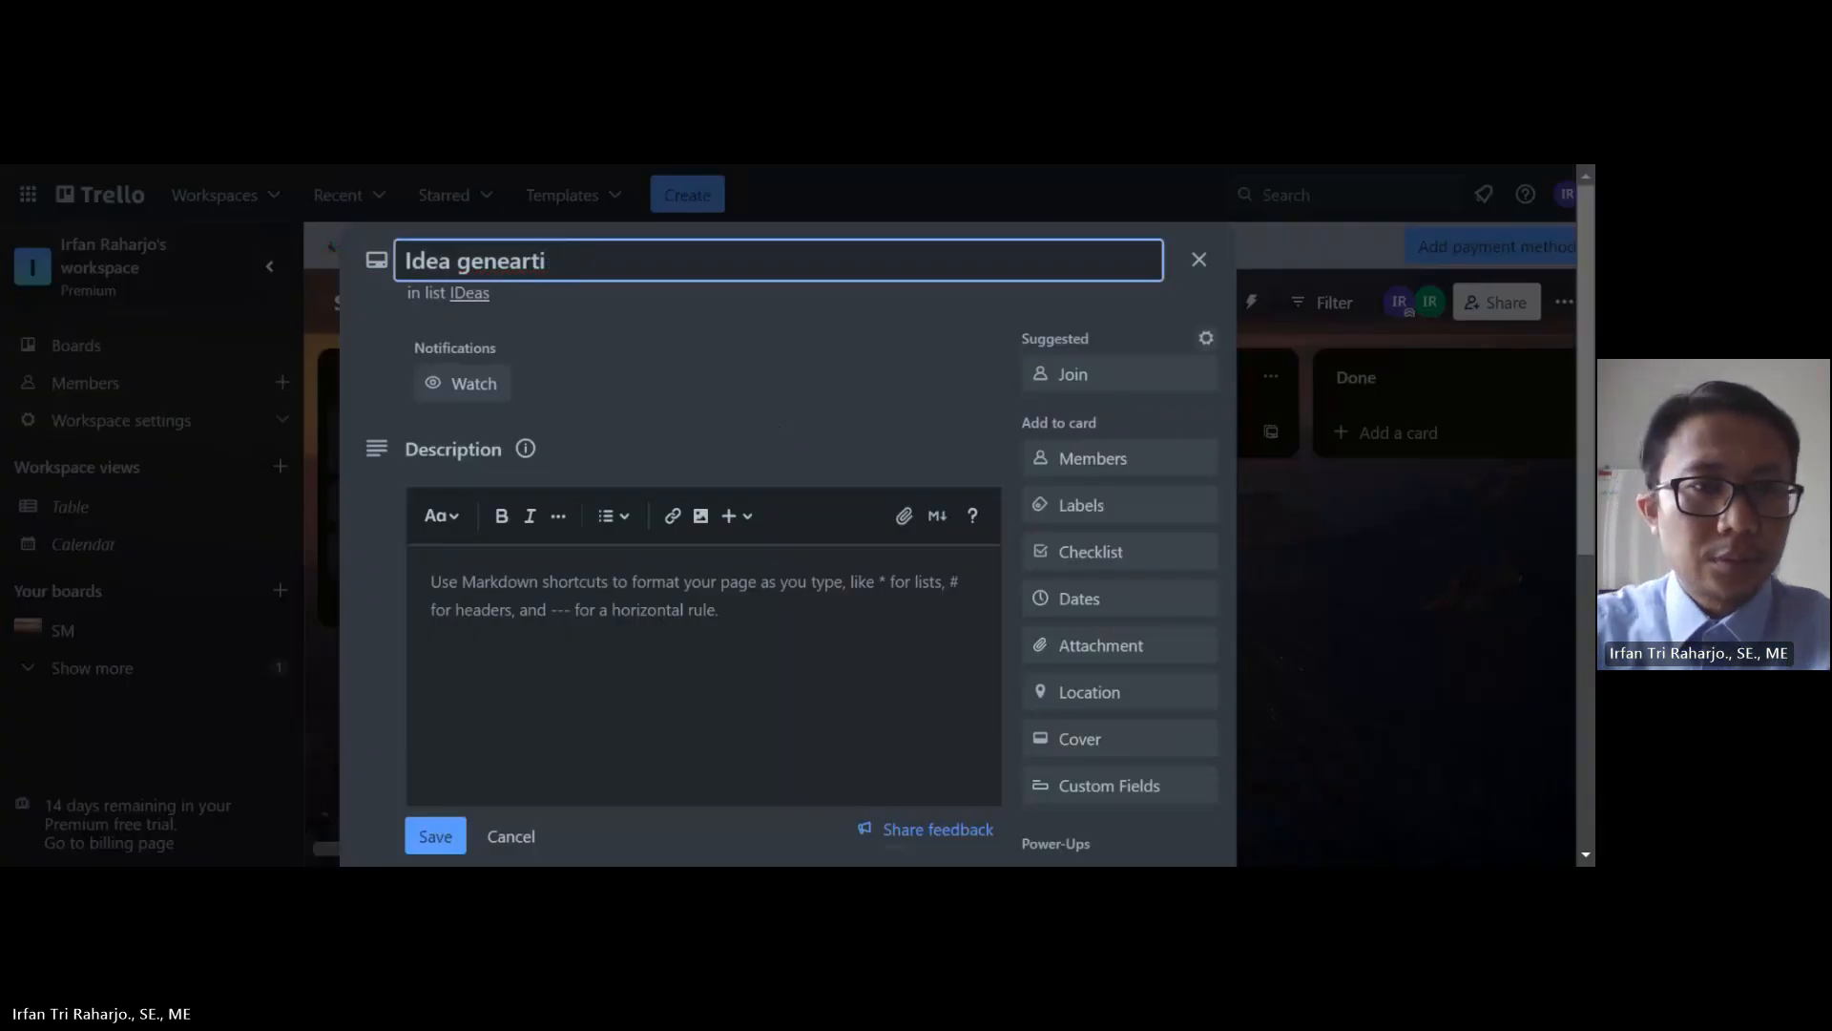
{"action": "type", "text": "ration"}
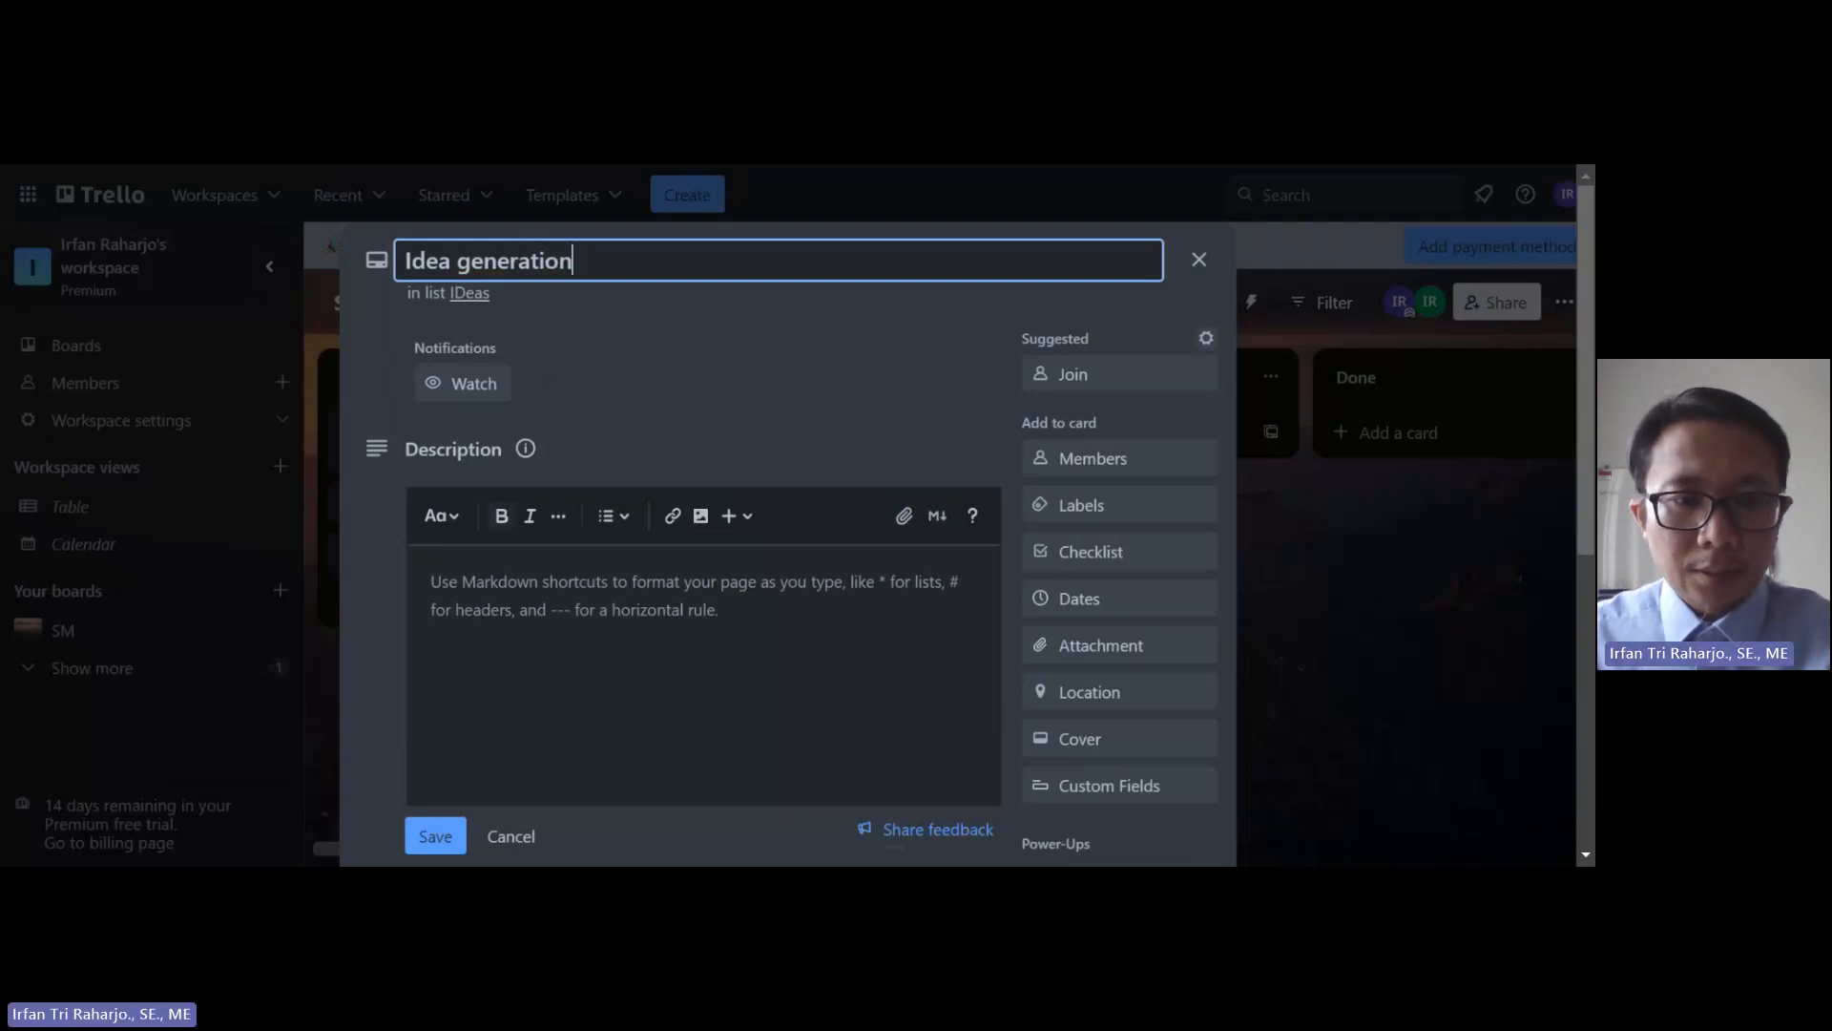
{"action": "left_click", "coordinate": [431, 834]}
{"action": "left_click", "coordinate": [508, 829]}
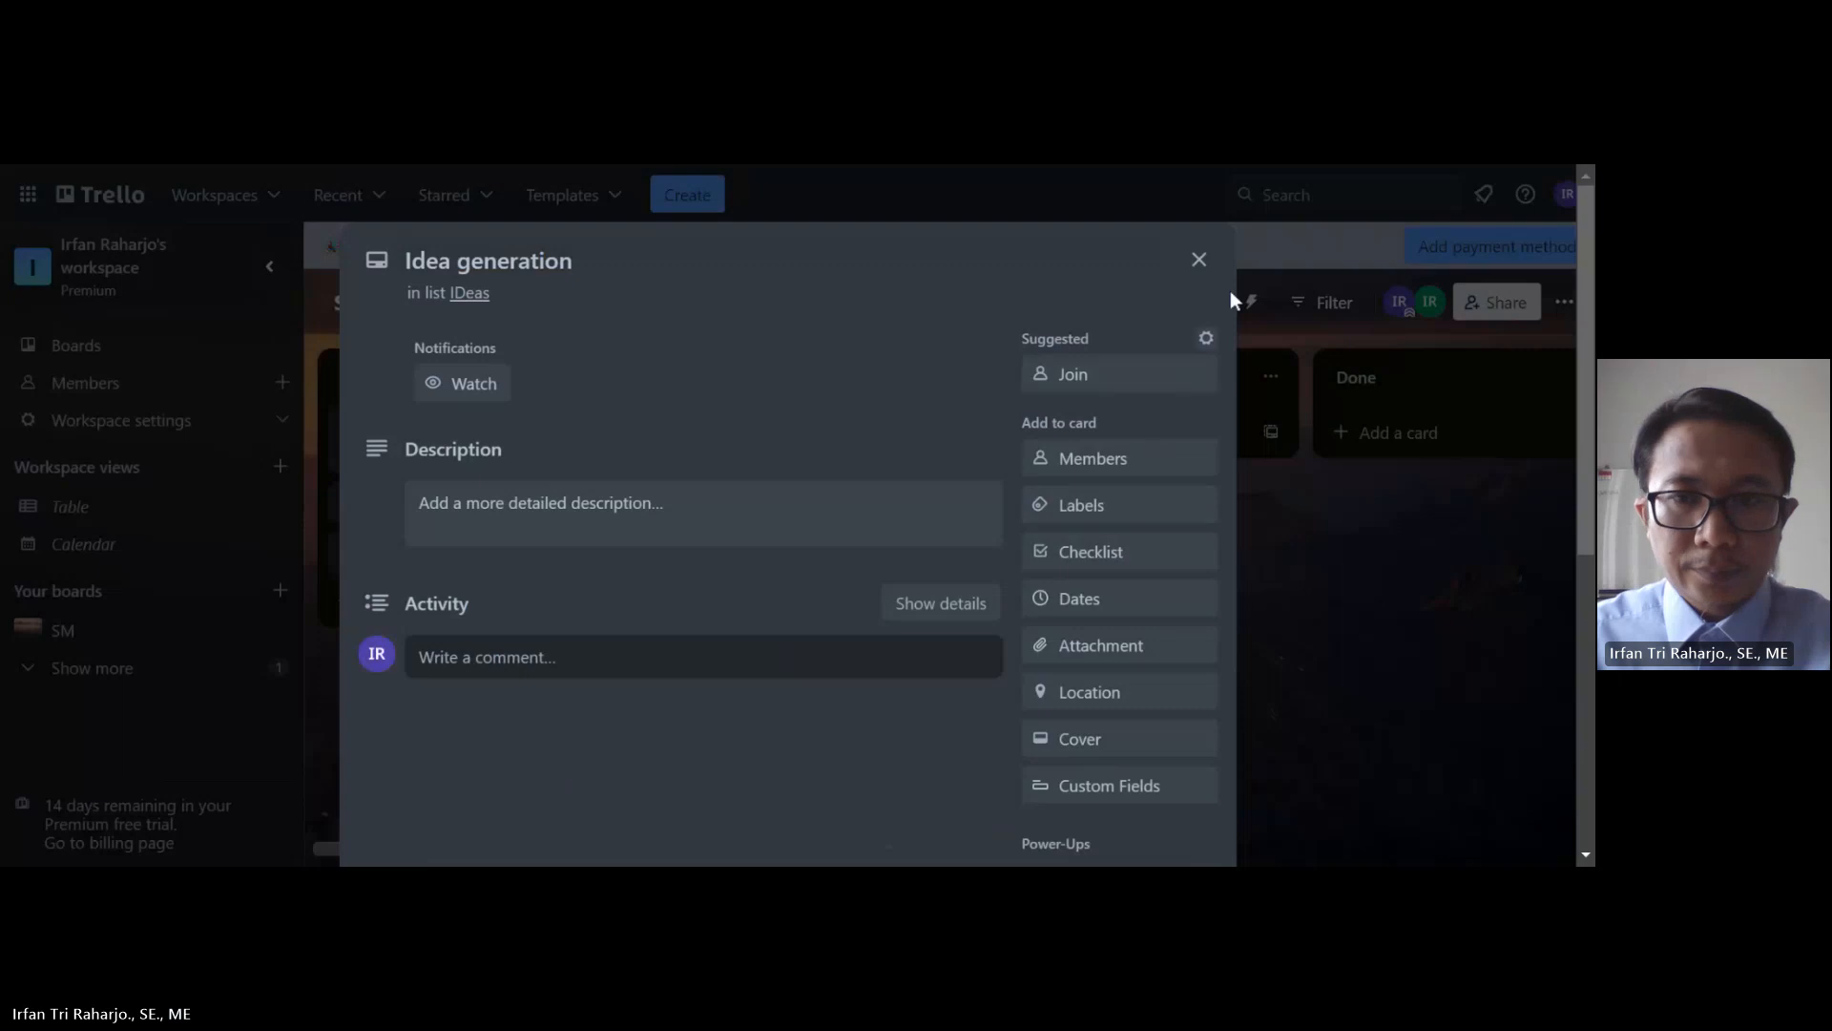
{"action": "key", "text": "Escape"}
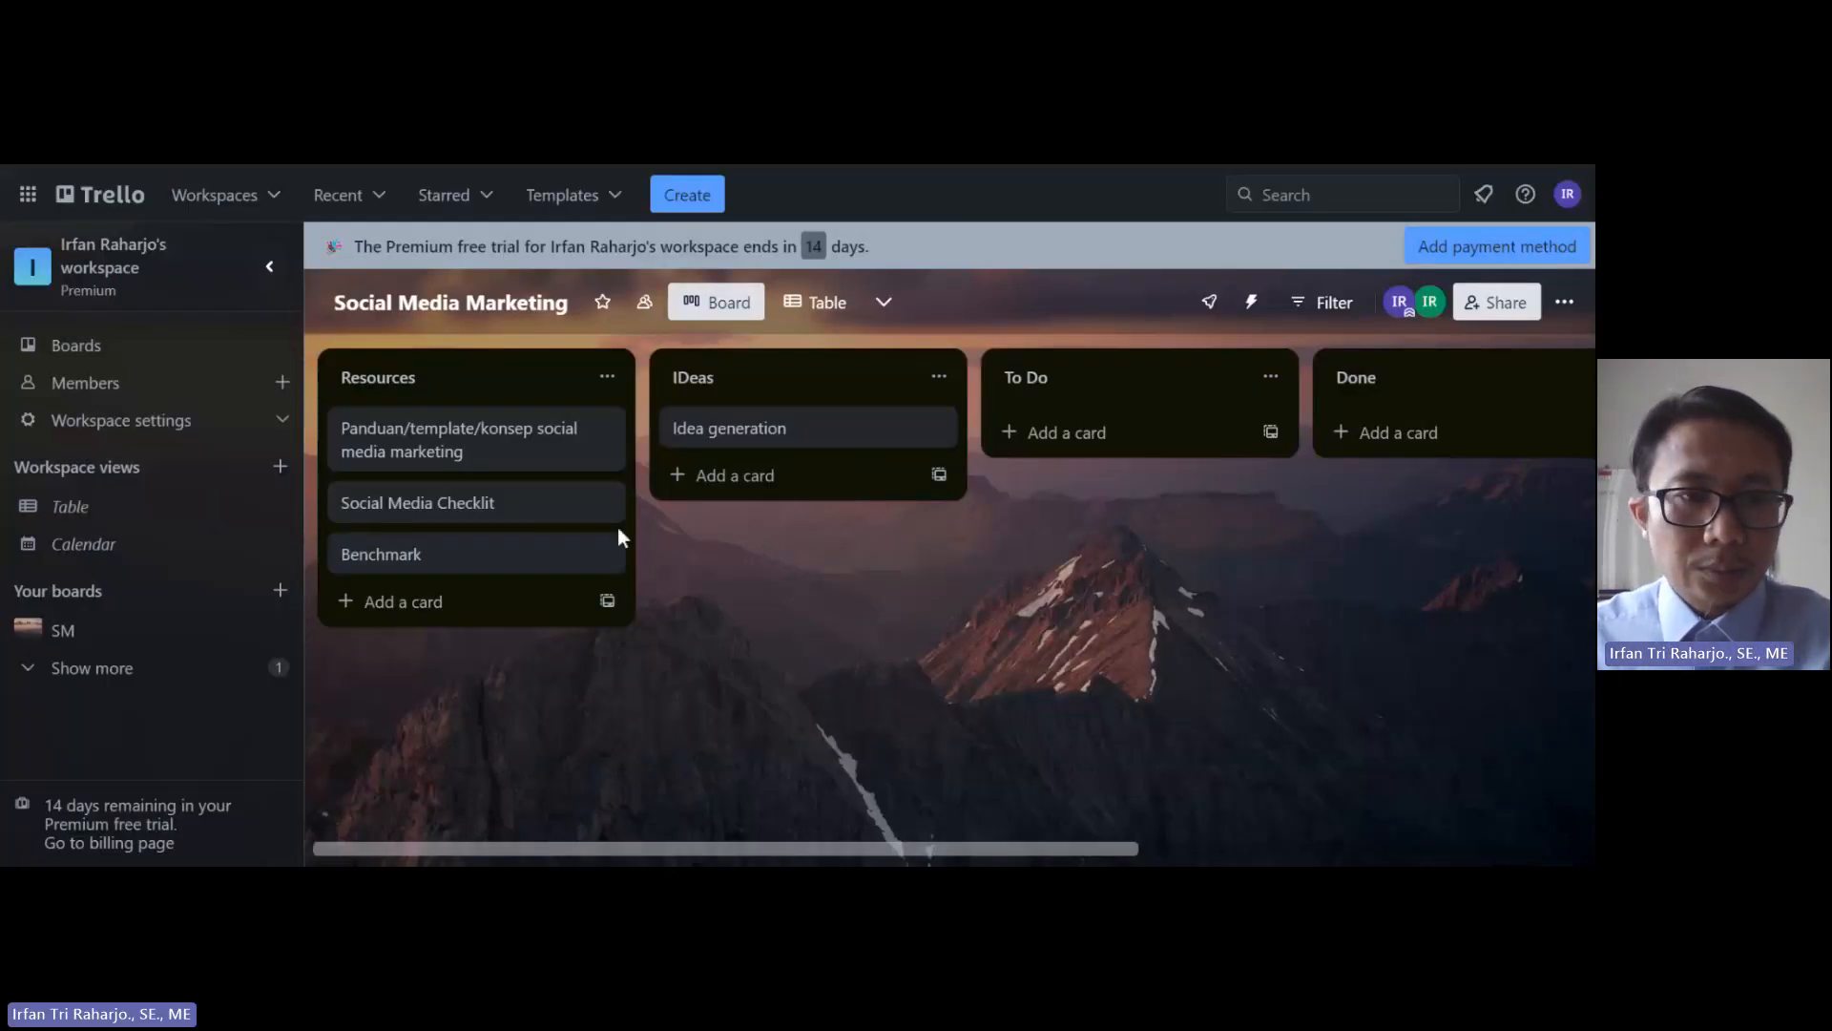
Step: Join the 'Panduan/template/konsep social media marketing' card as a member and review its member list
{"action": "left_click", "coordinate": [461, 456]}
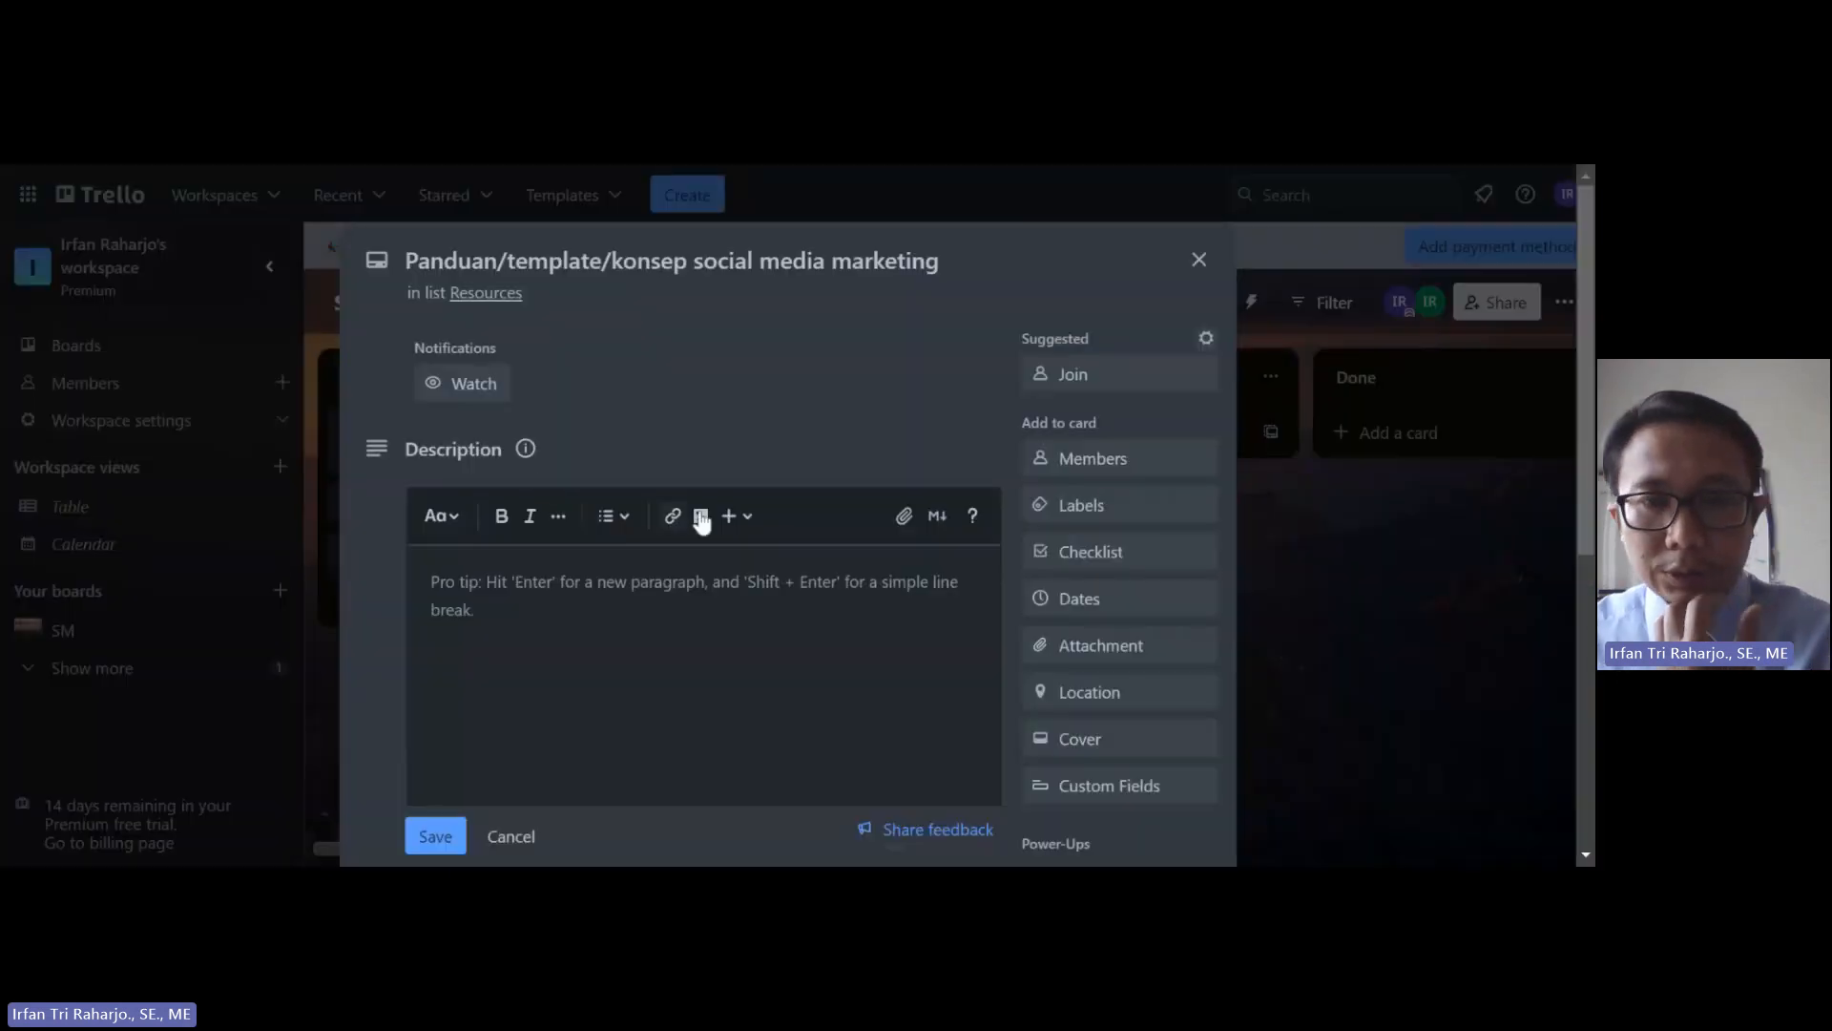
{"action": "left_click", "coordinate": [1077, 382]}
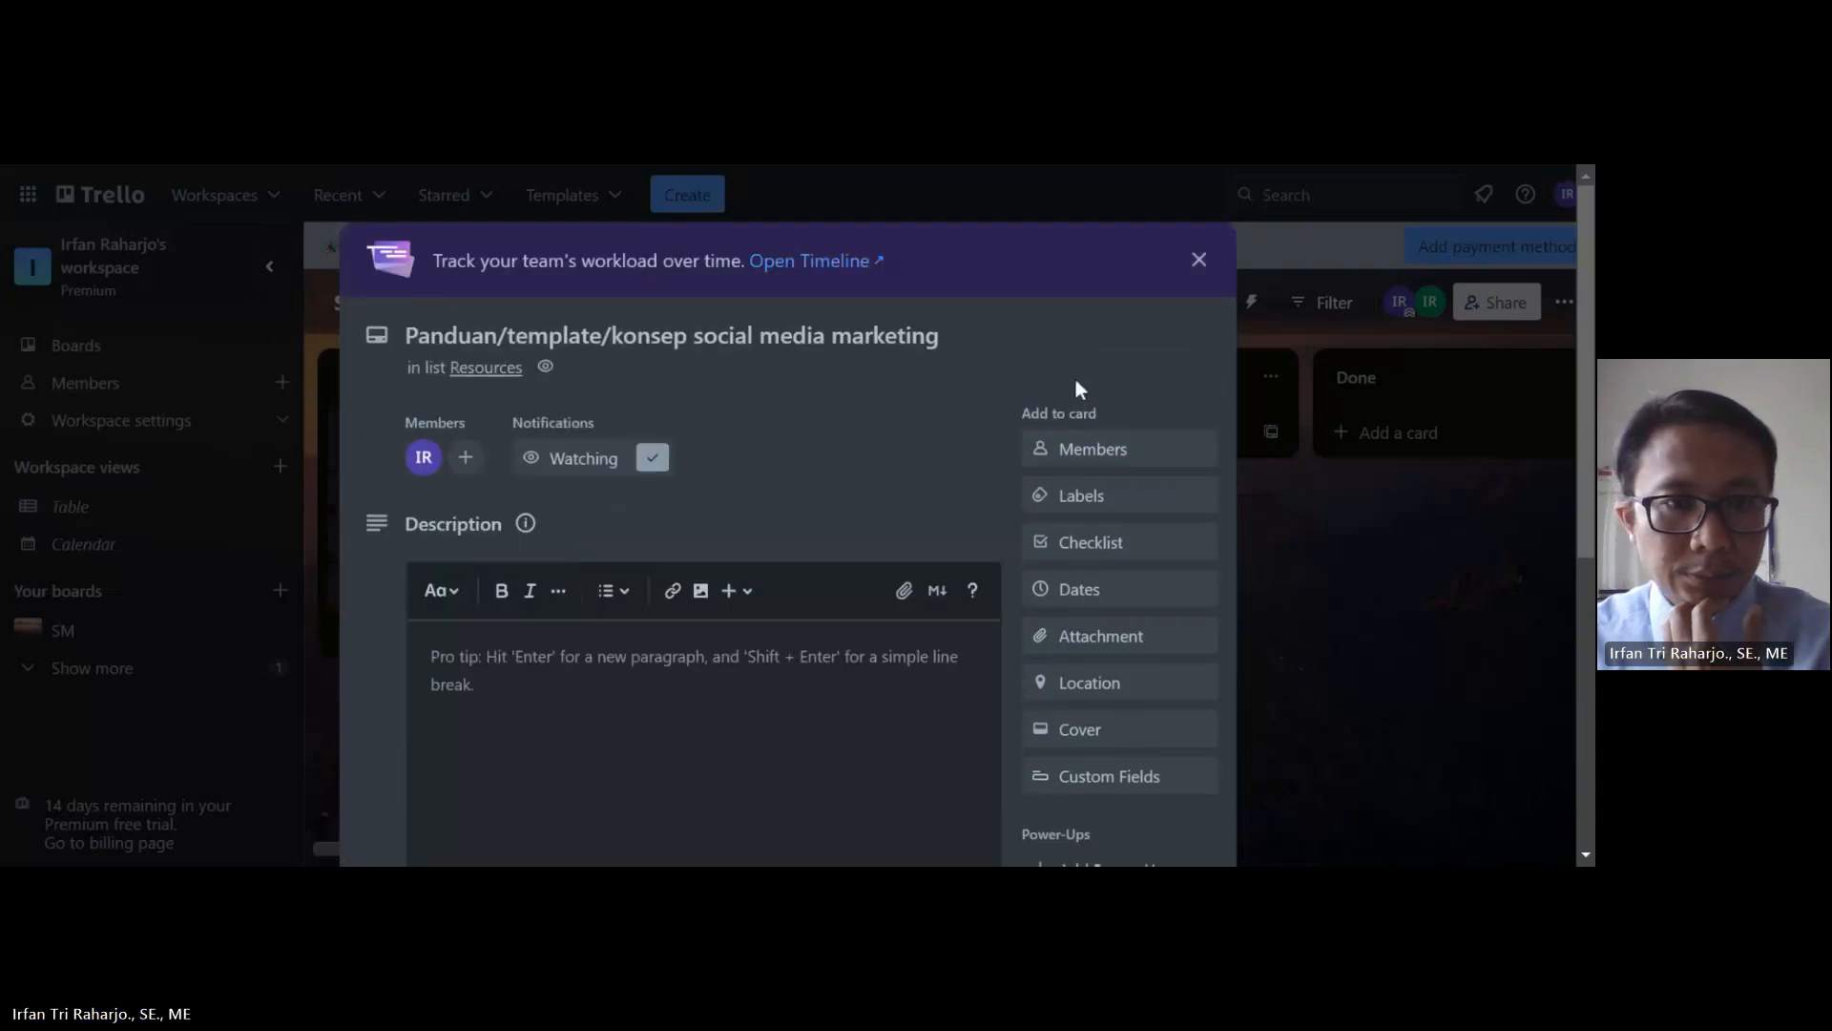
{"action": "left_click", "coordinate": [1085, 452]}
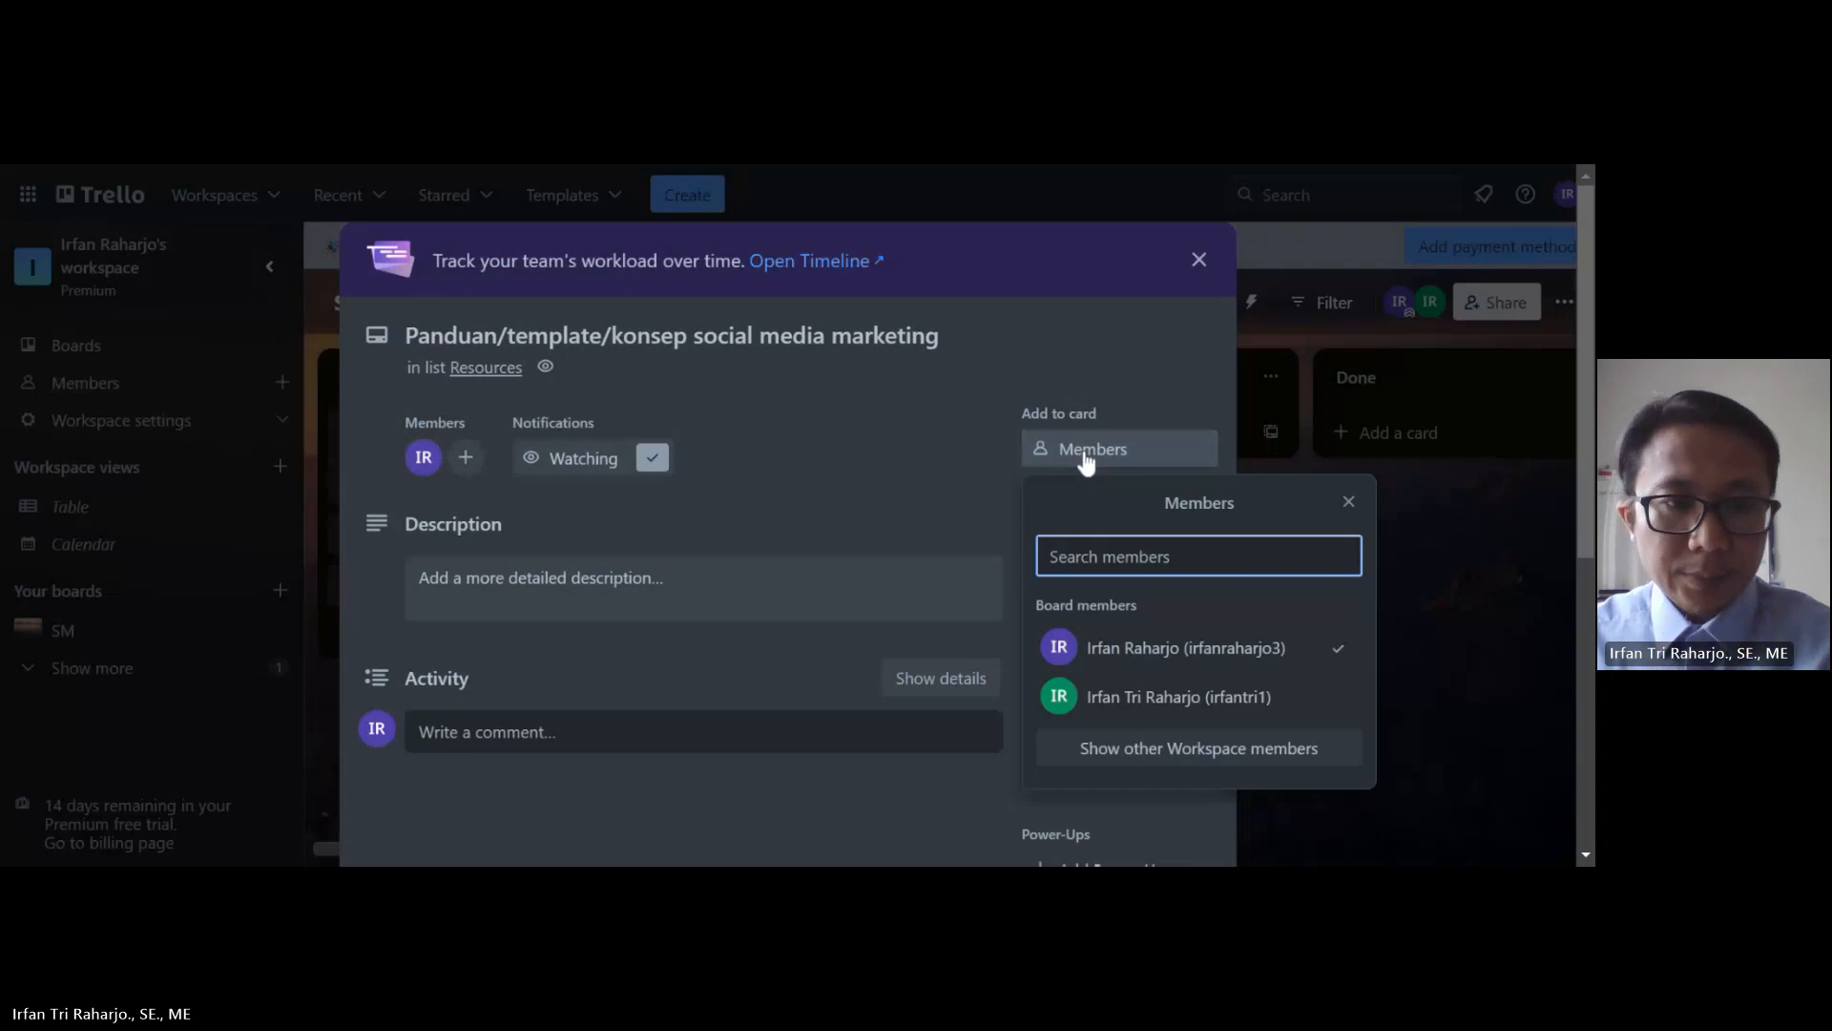
{"action": "scroll", "coordinate": [937, 504], "scroll_direction": "down", "scroll_amount": 1}
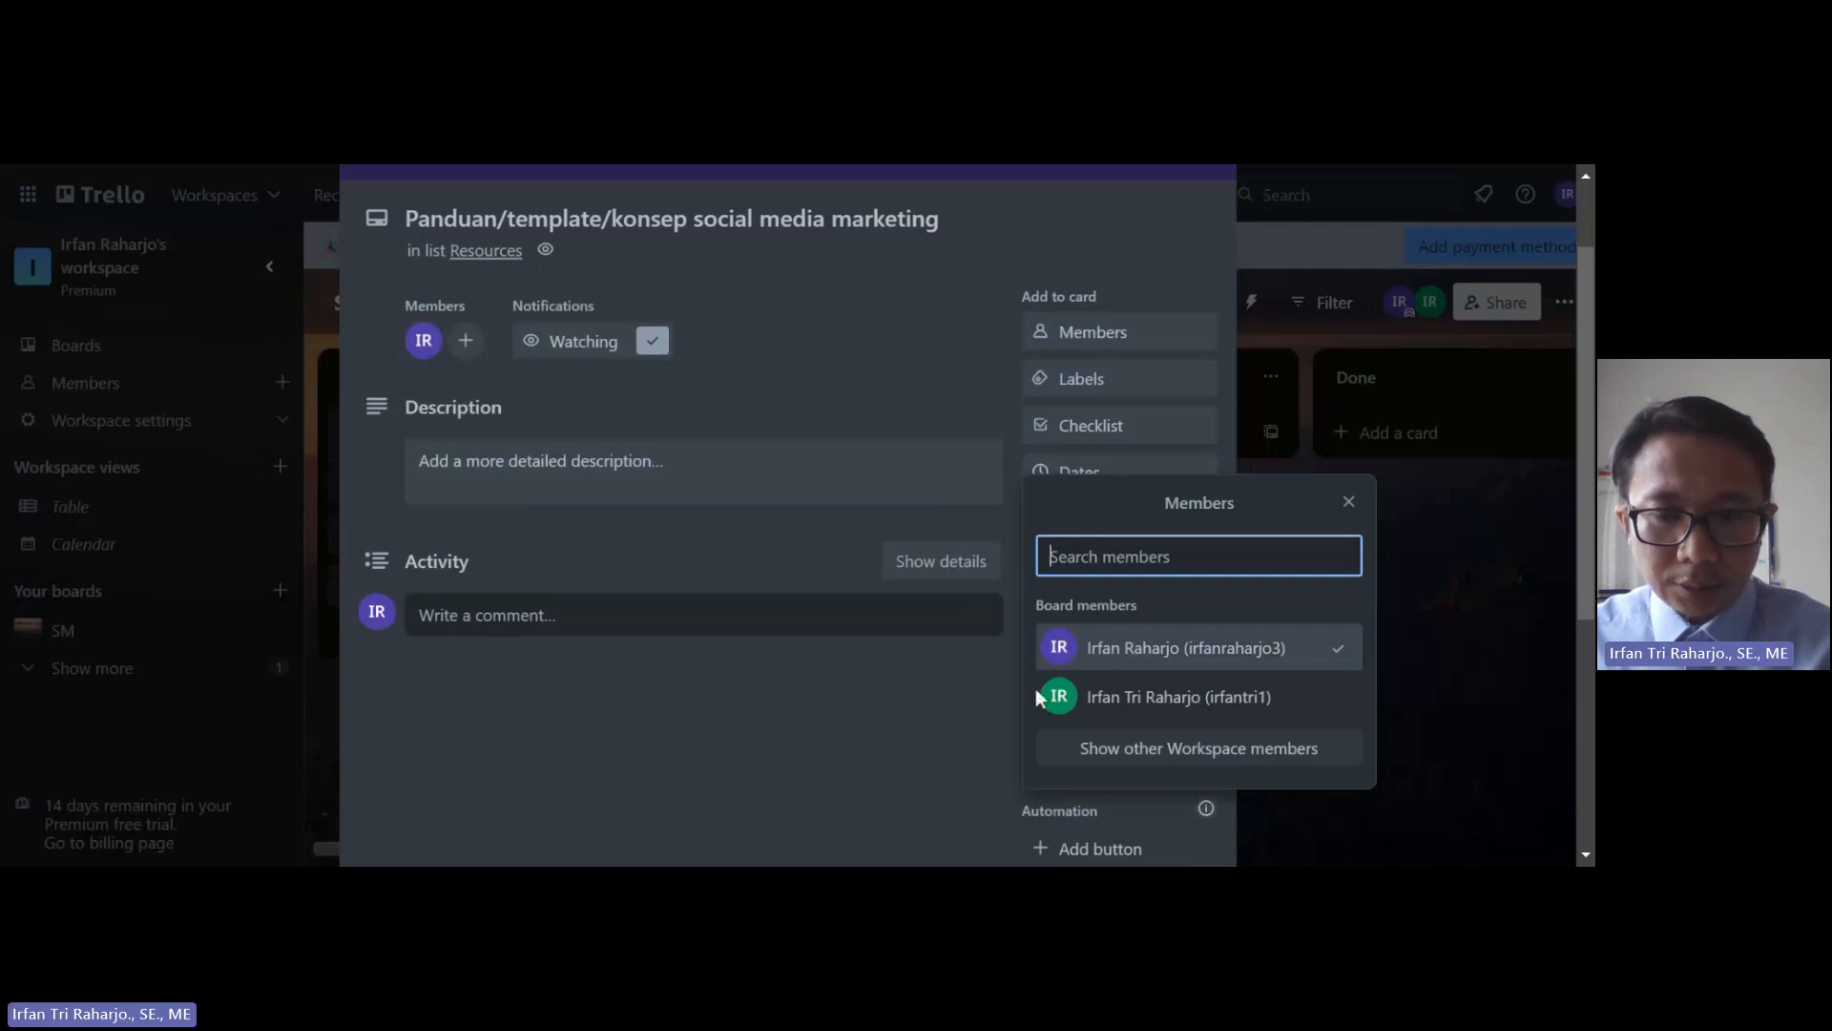
{"action": "left_click", "coordinate": [1349, 502]}
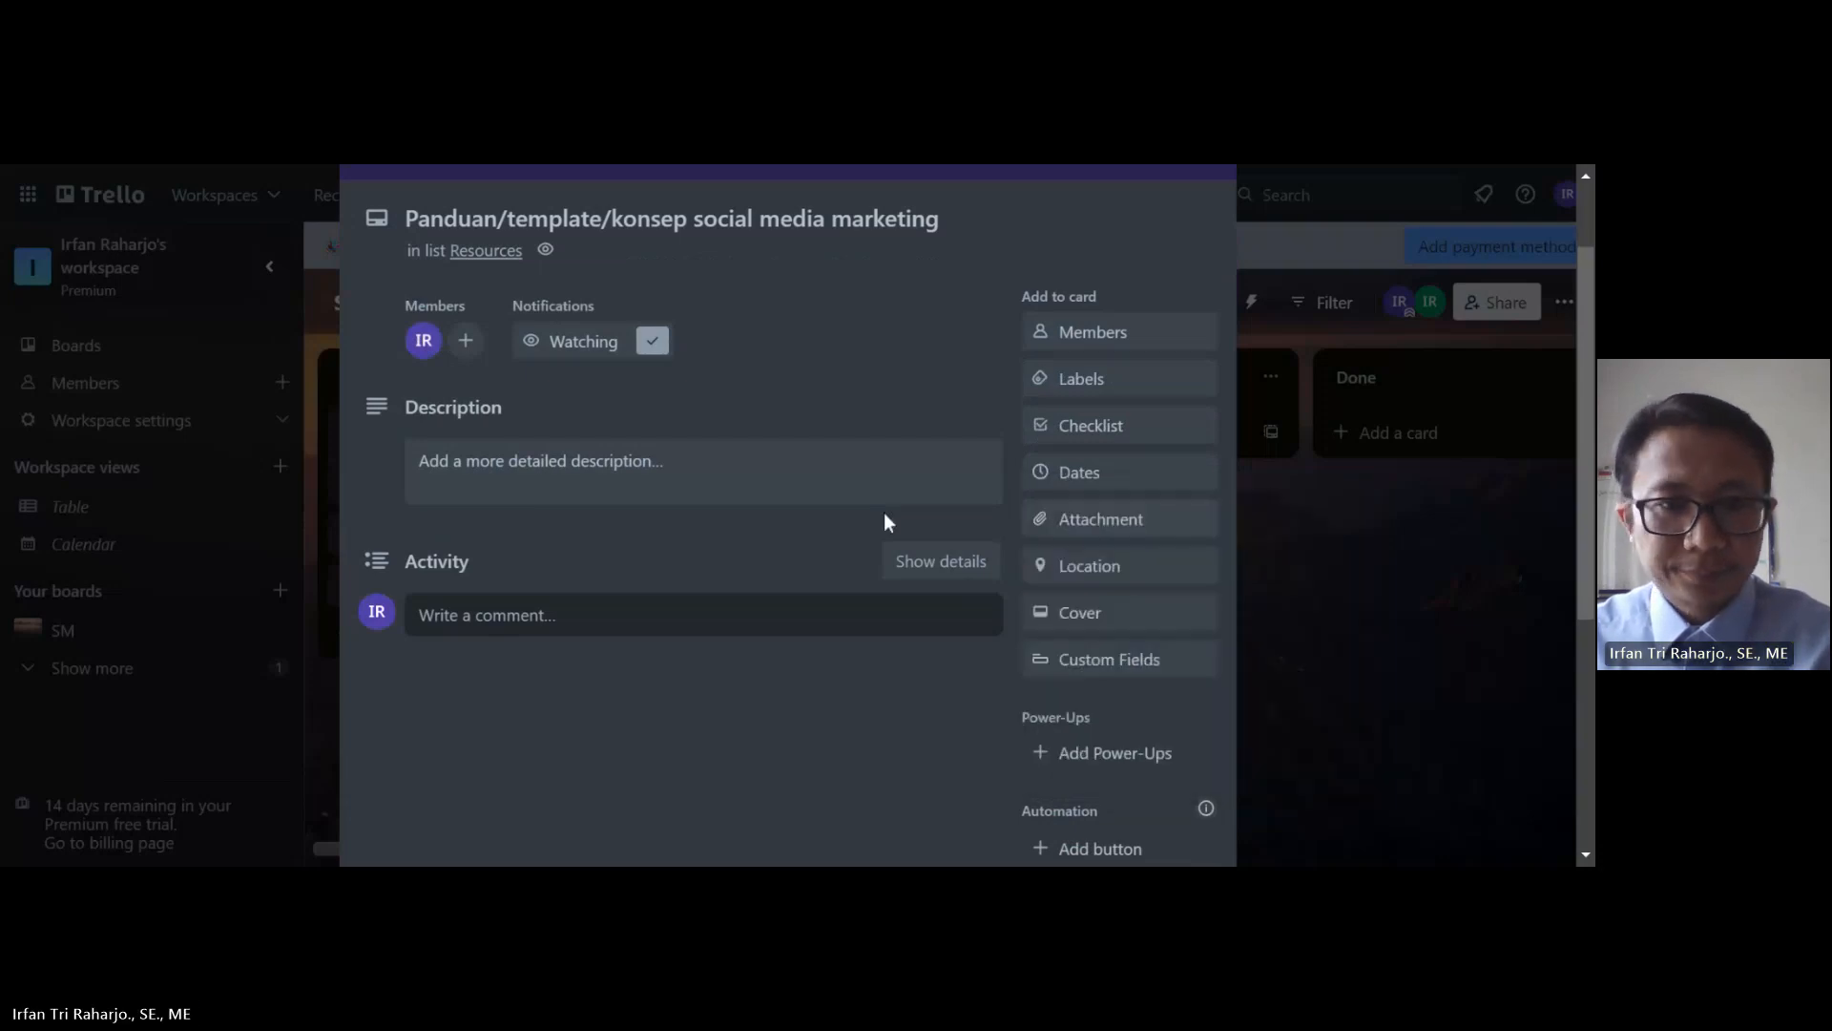
{"action": "scroll", "coordinate": [645, 492], "scroll_direction": "up", "scroll_amount": 1}
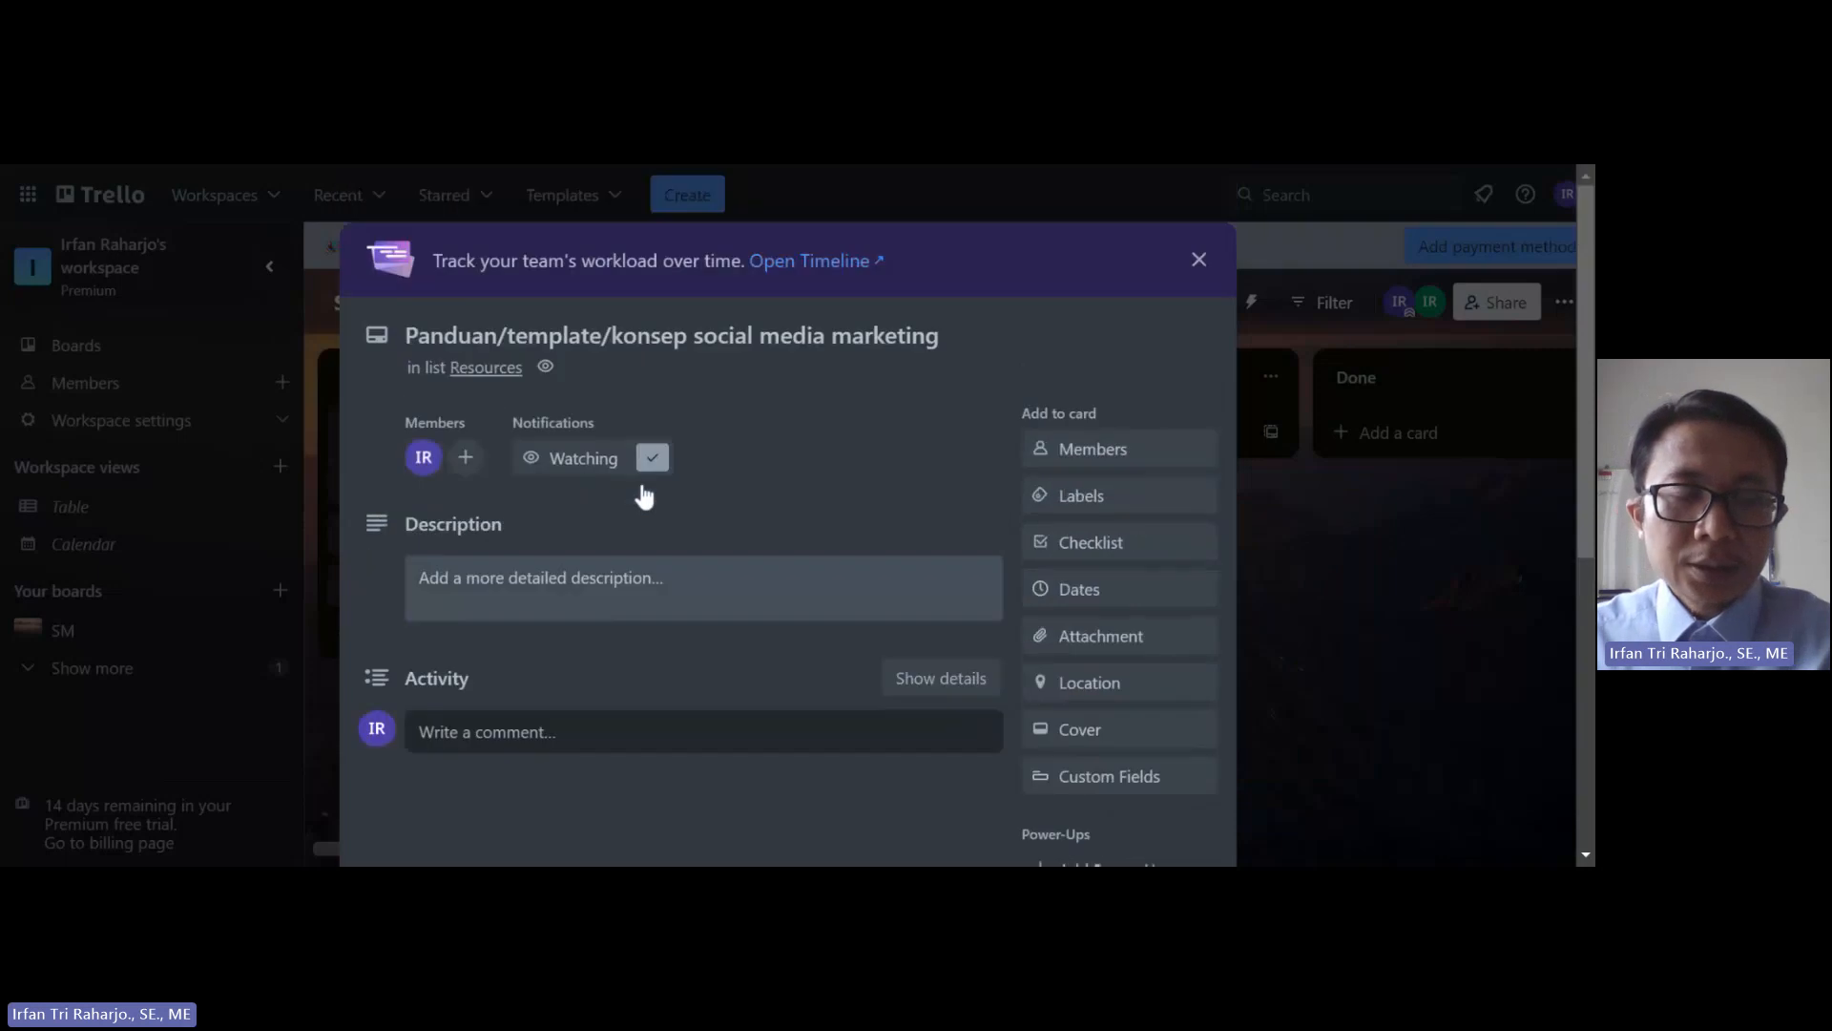
Step: Describe the card as 'Berisi seluruh panduan social media marketing, Konsep, aturan logo, software'
{"action": "left_click", "coordinate": [553, 582]}
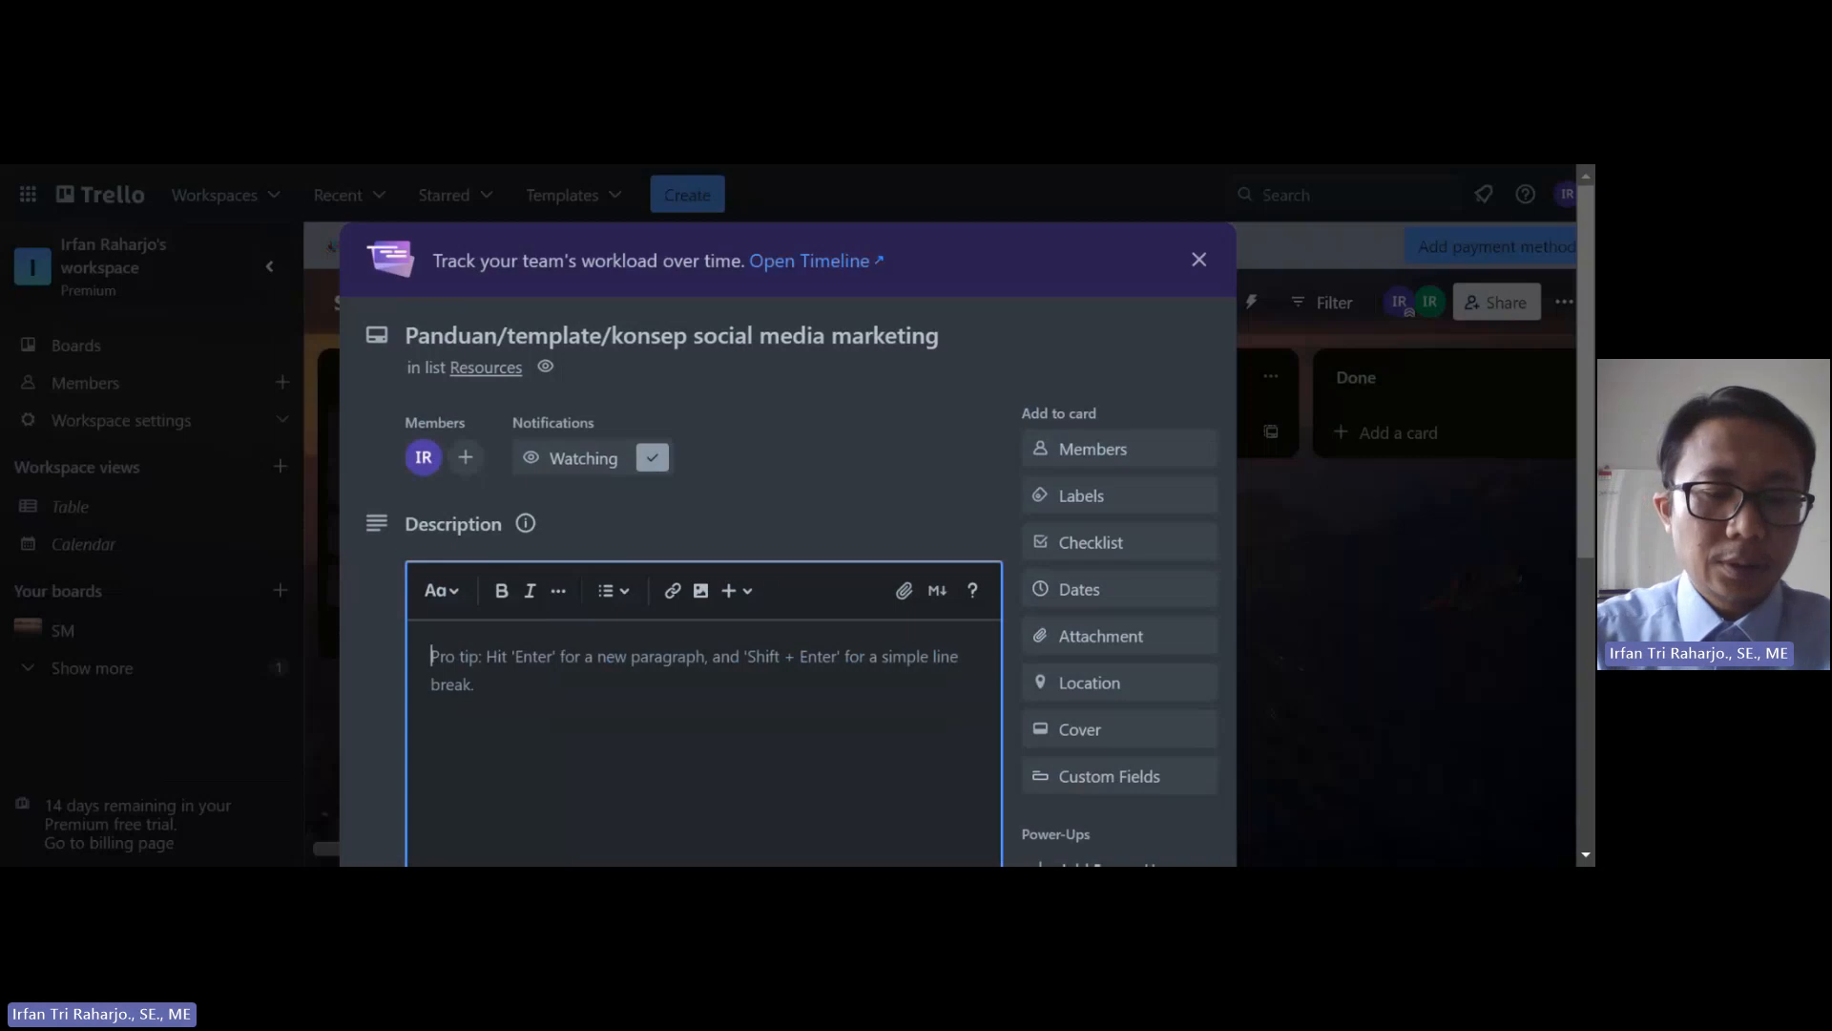
{"action": "type", "text": "Berisi seluru"}
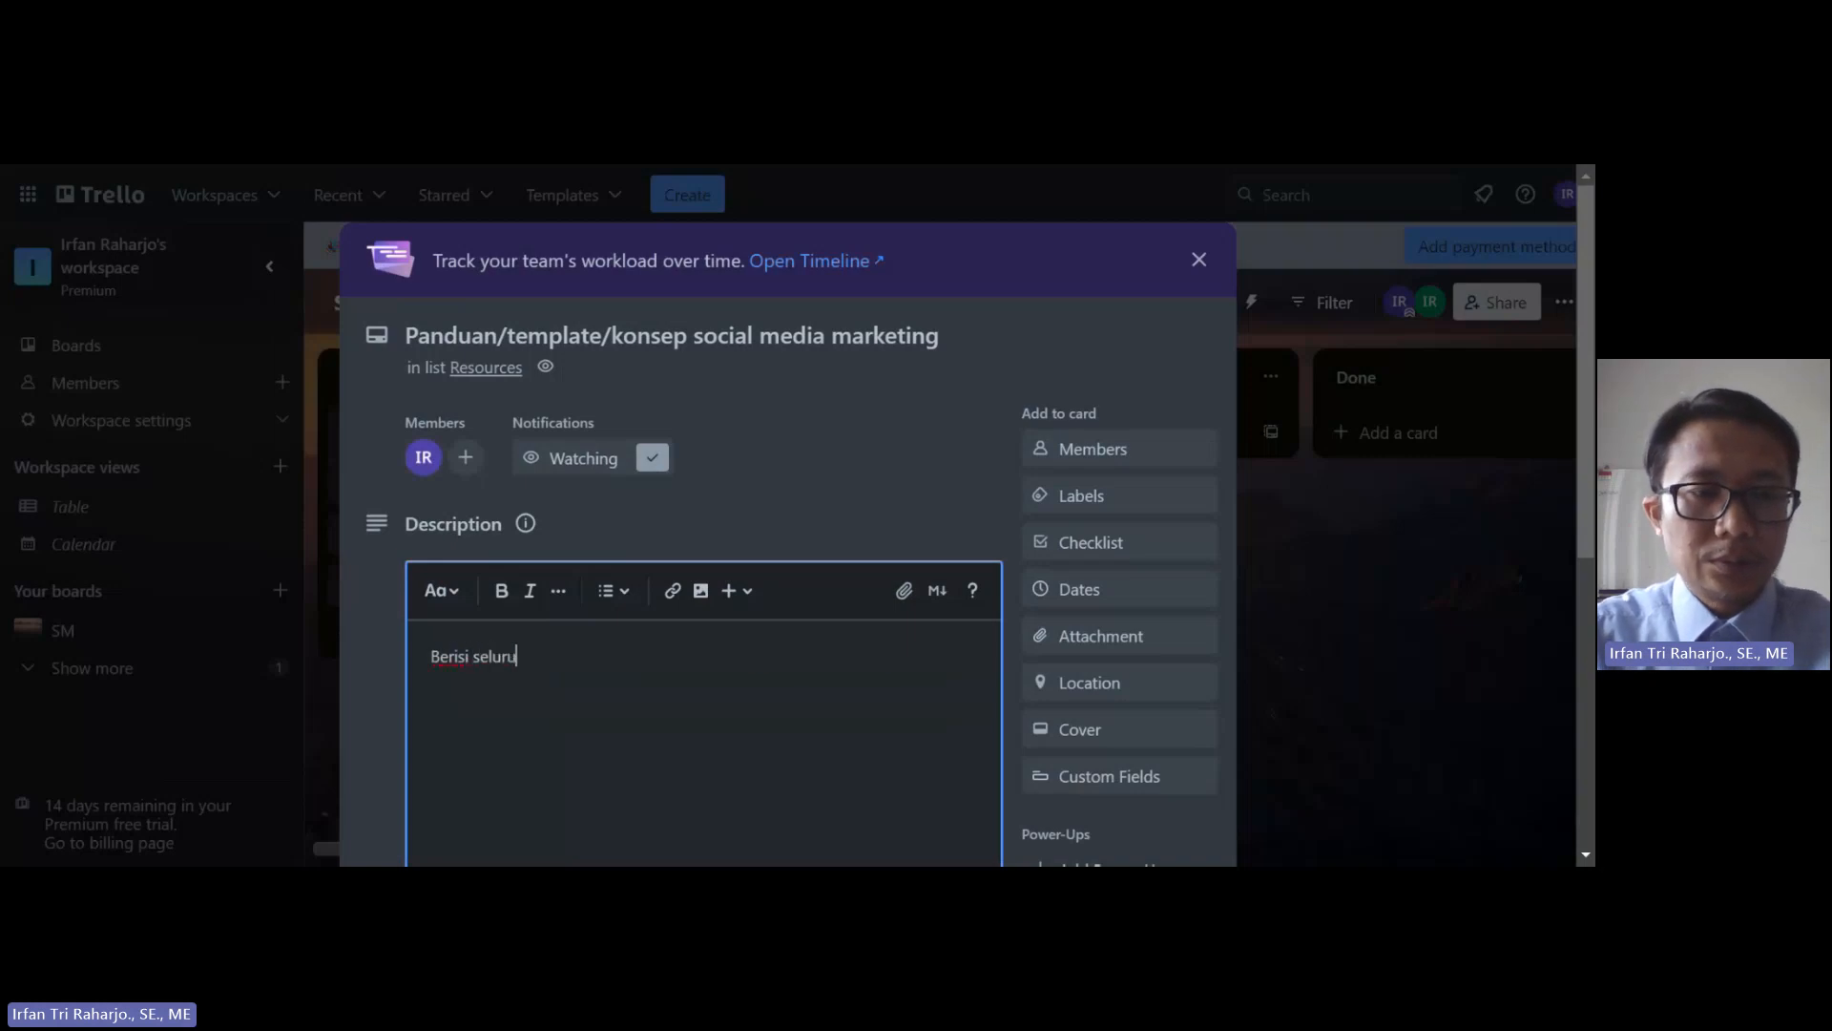
{"action": "type", "text": "h panaduan"}
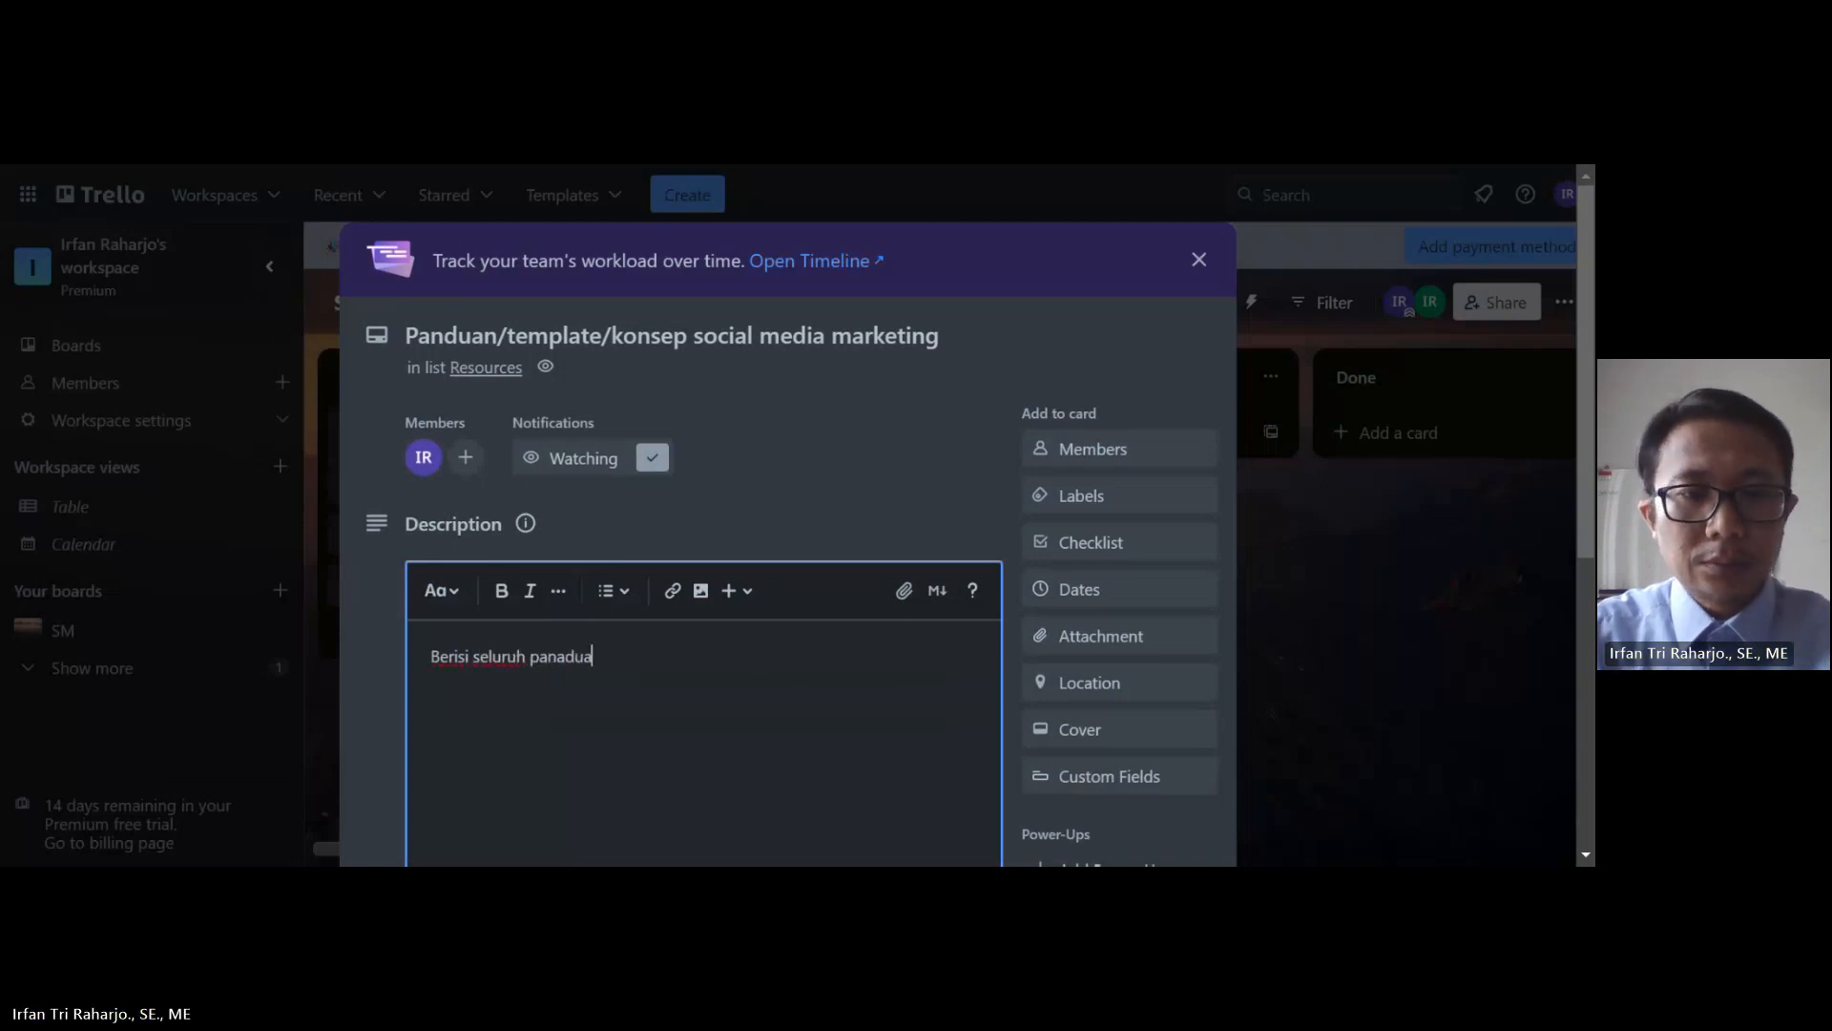
{"action": "key", "text": "BackSpace"}
{"action": "key", "text": "BackSpace"}
{"action": "key", "text": "BackSpace"}
{"action": "key", "text": "BackSpace"}
{"action": "key", "text": "BackSpace"}
{"action": "type", "text": "duan"}
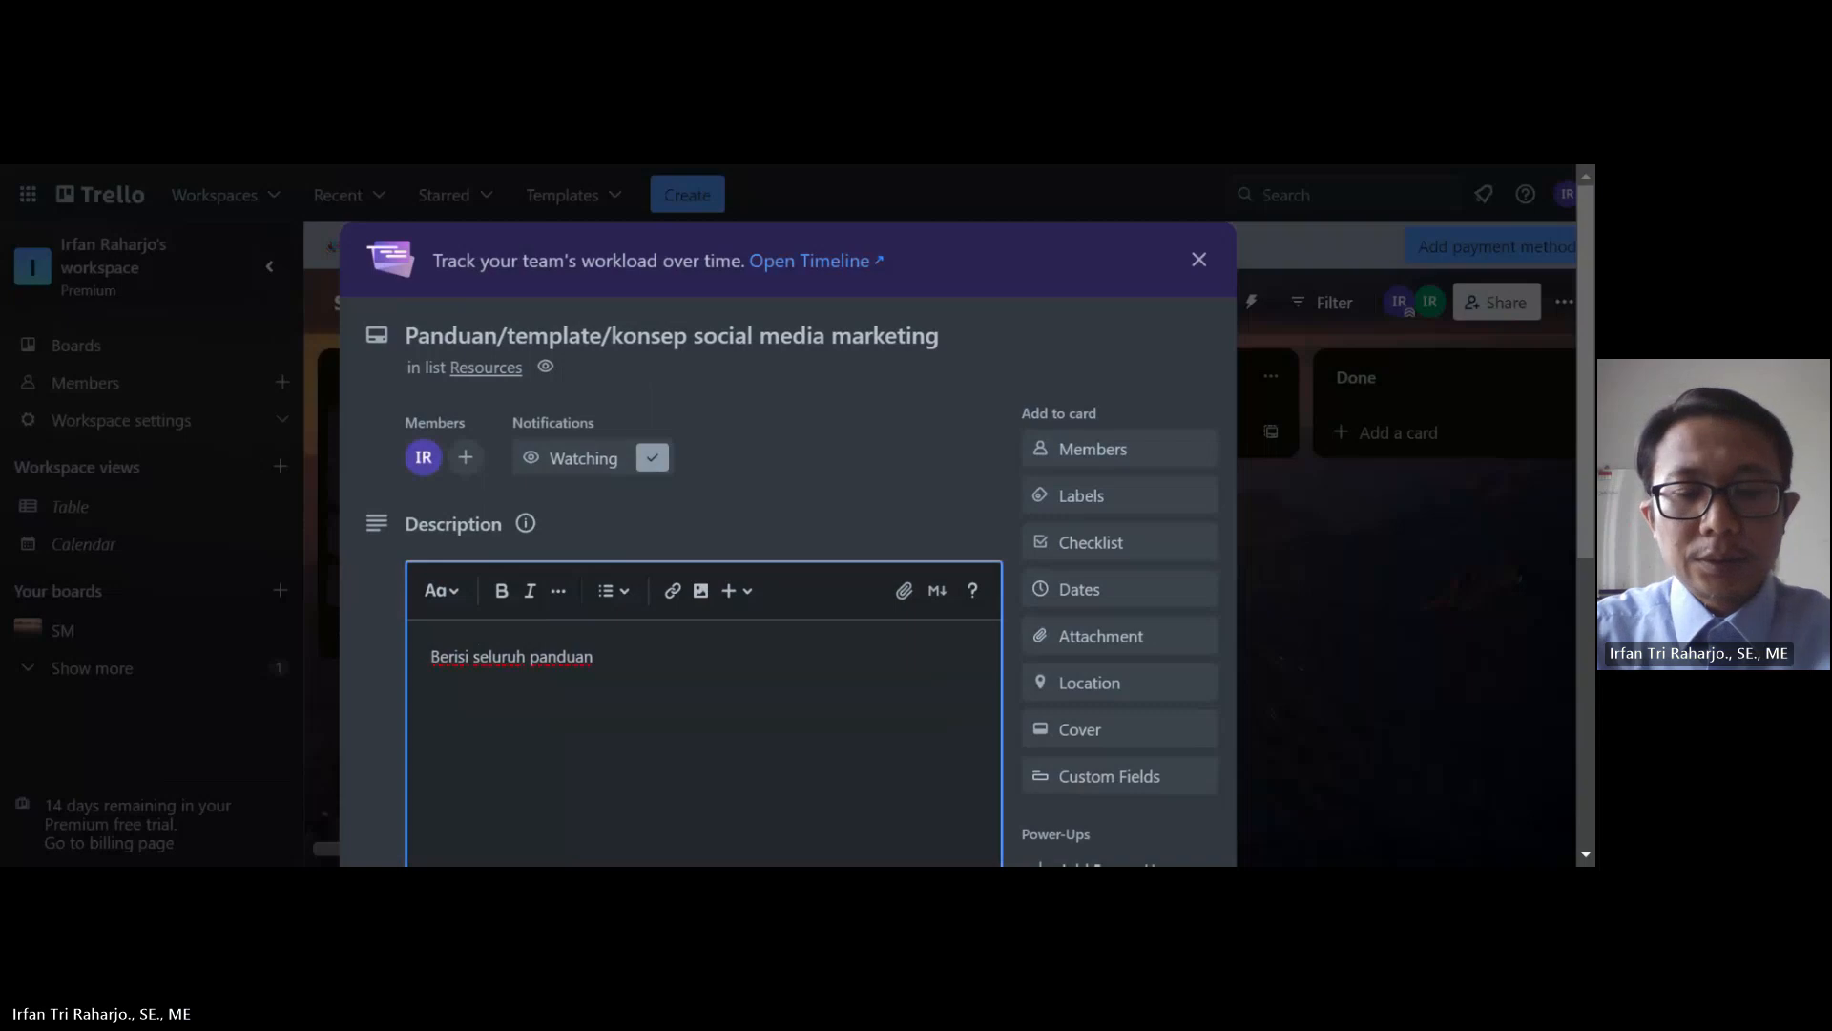
{"action": "type", "text": " social "}
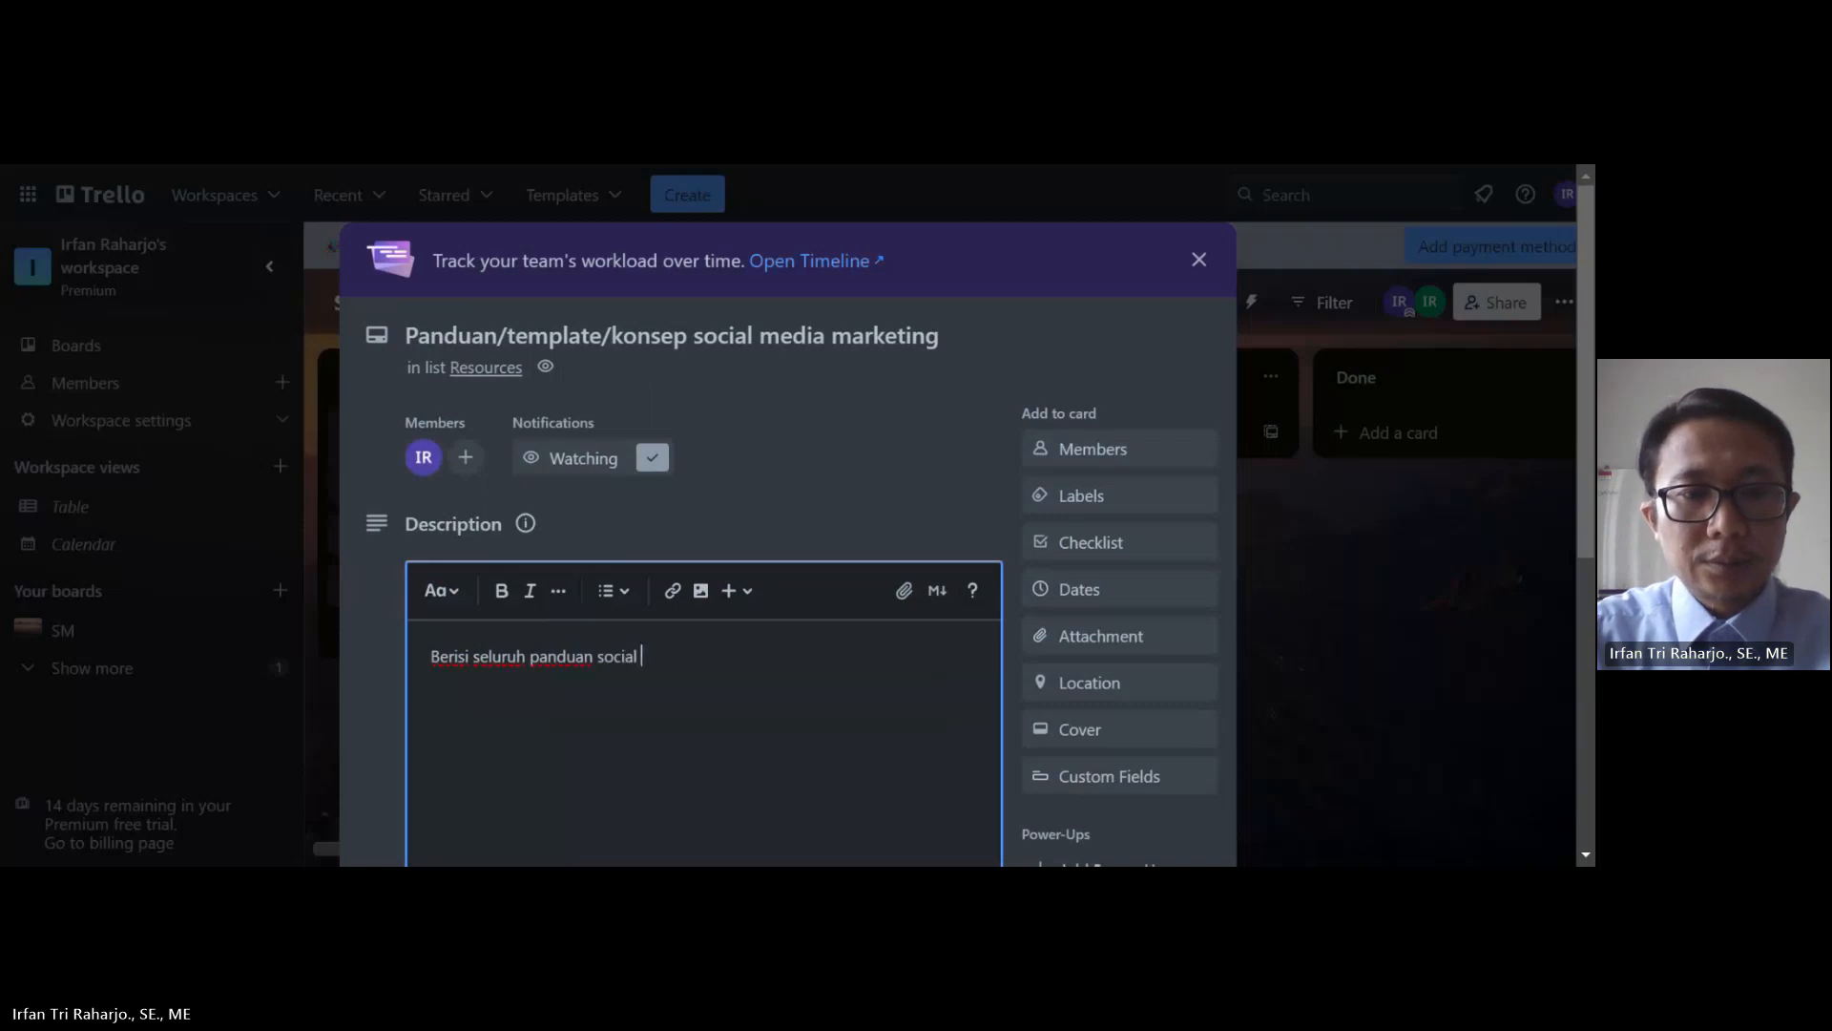
{"action": "type", "text": "media m"}
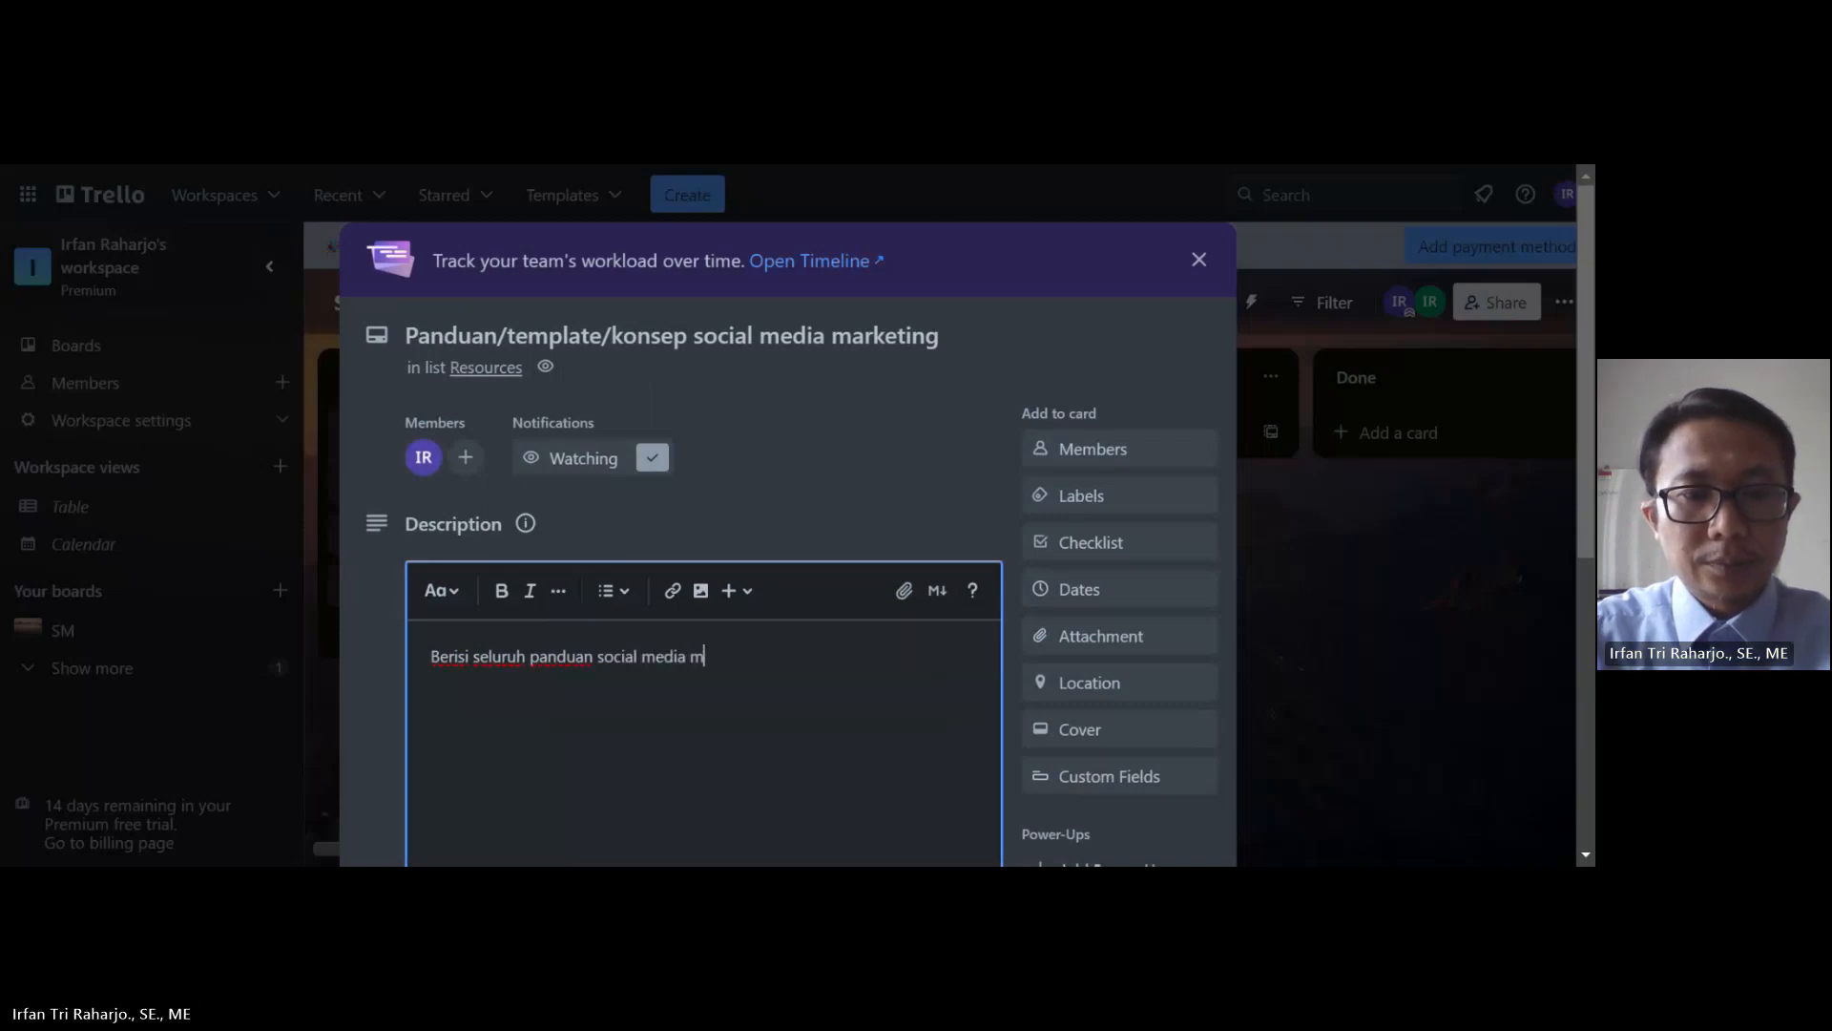
{"action": "type", "text": "arketing"}
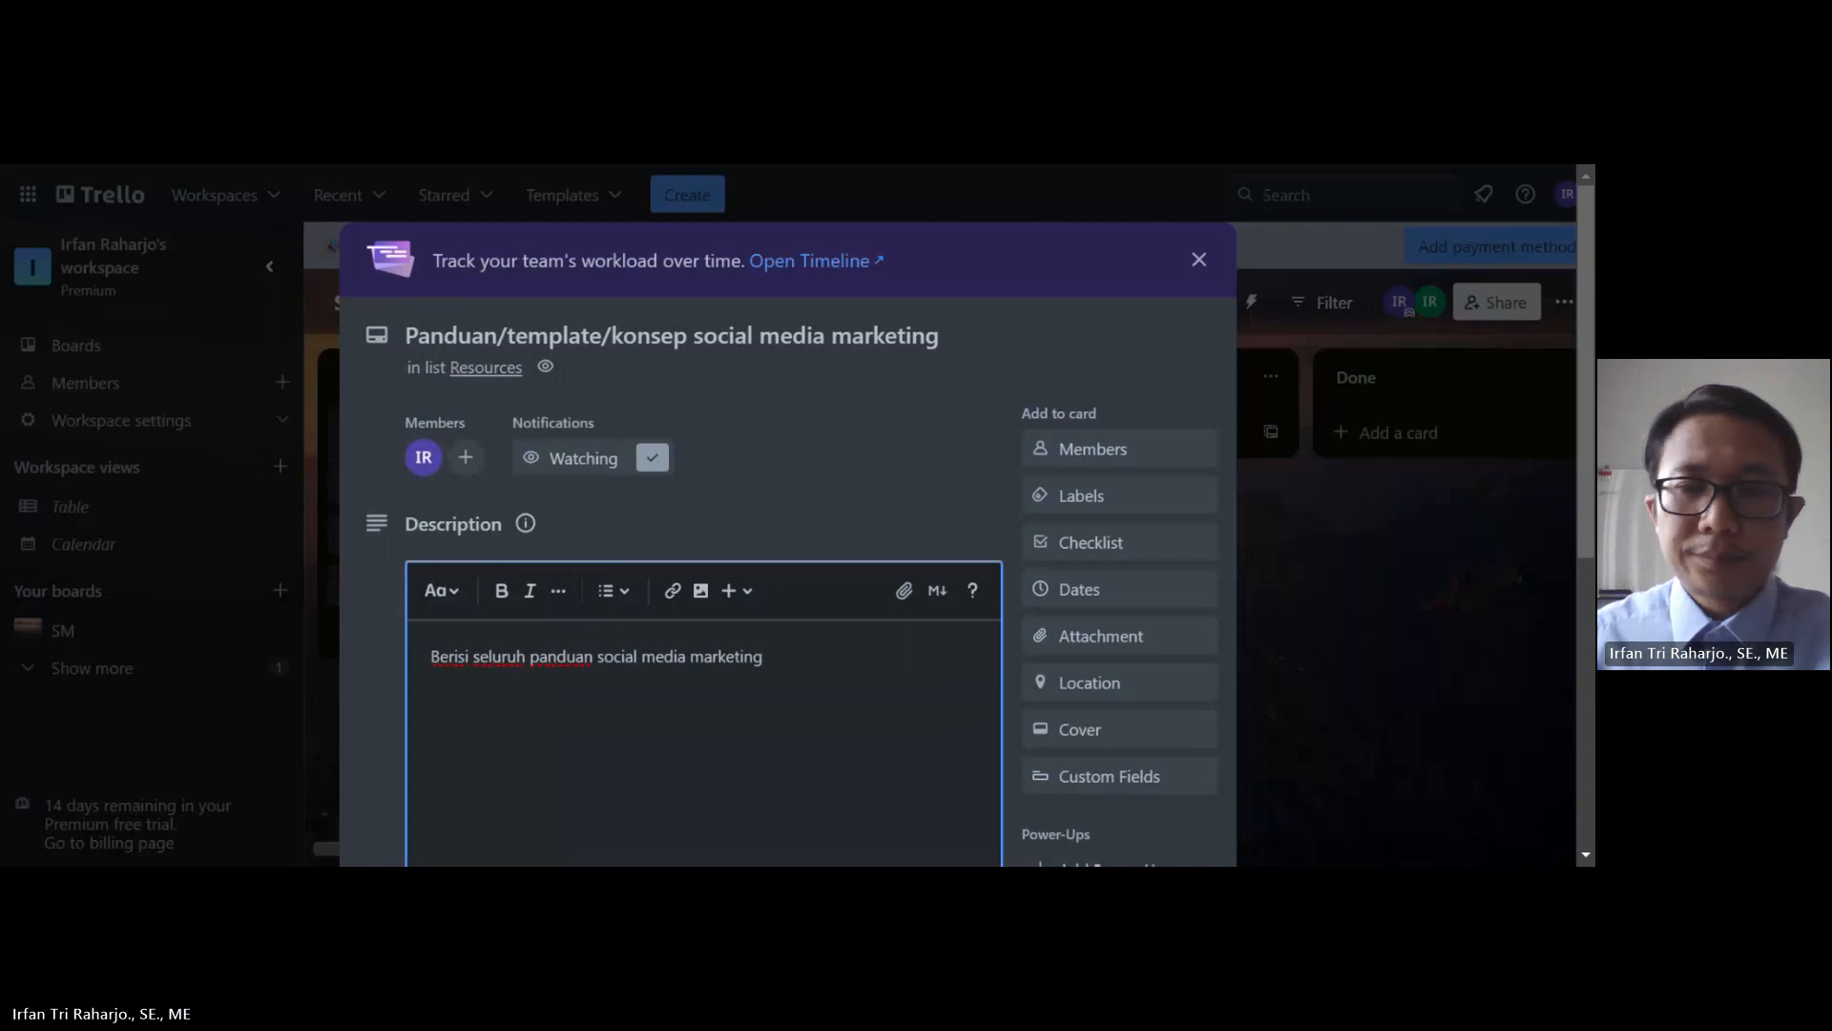
{"action": "scroll", "coordinate": [776, 671], "scroll_direction": "down", "scroll_amount": 1}
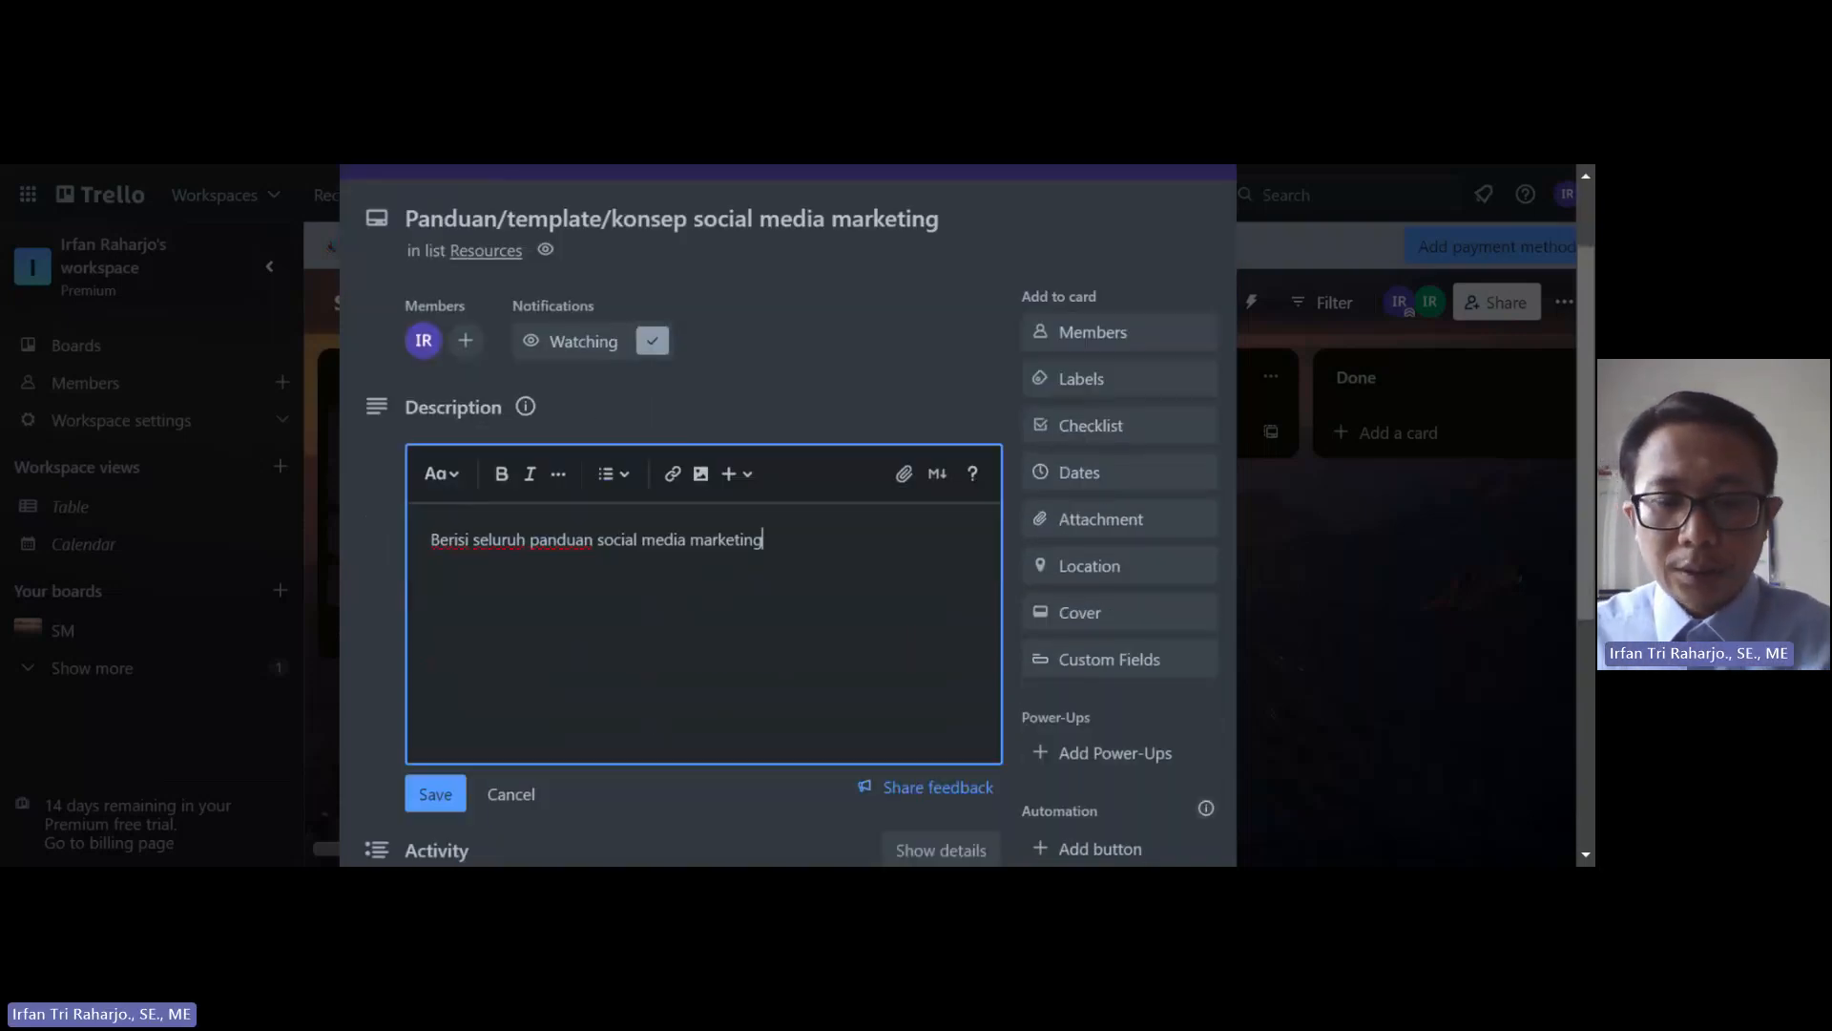
{"action": "type", "text": "Kons"}
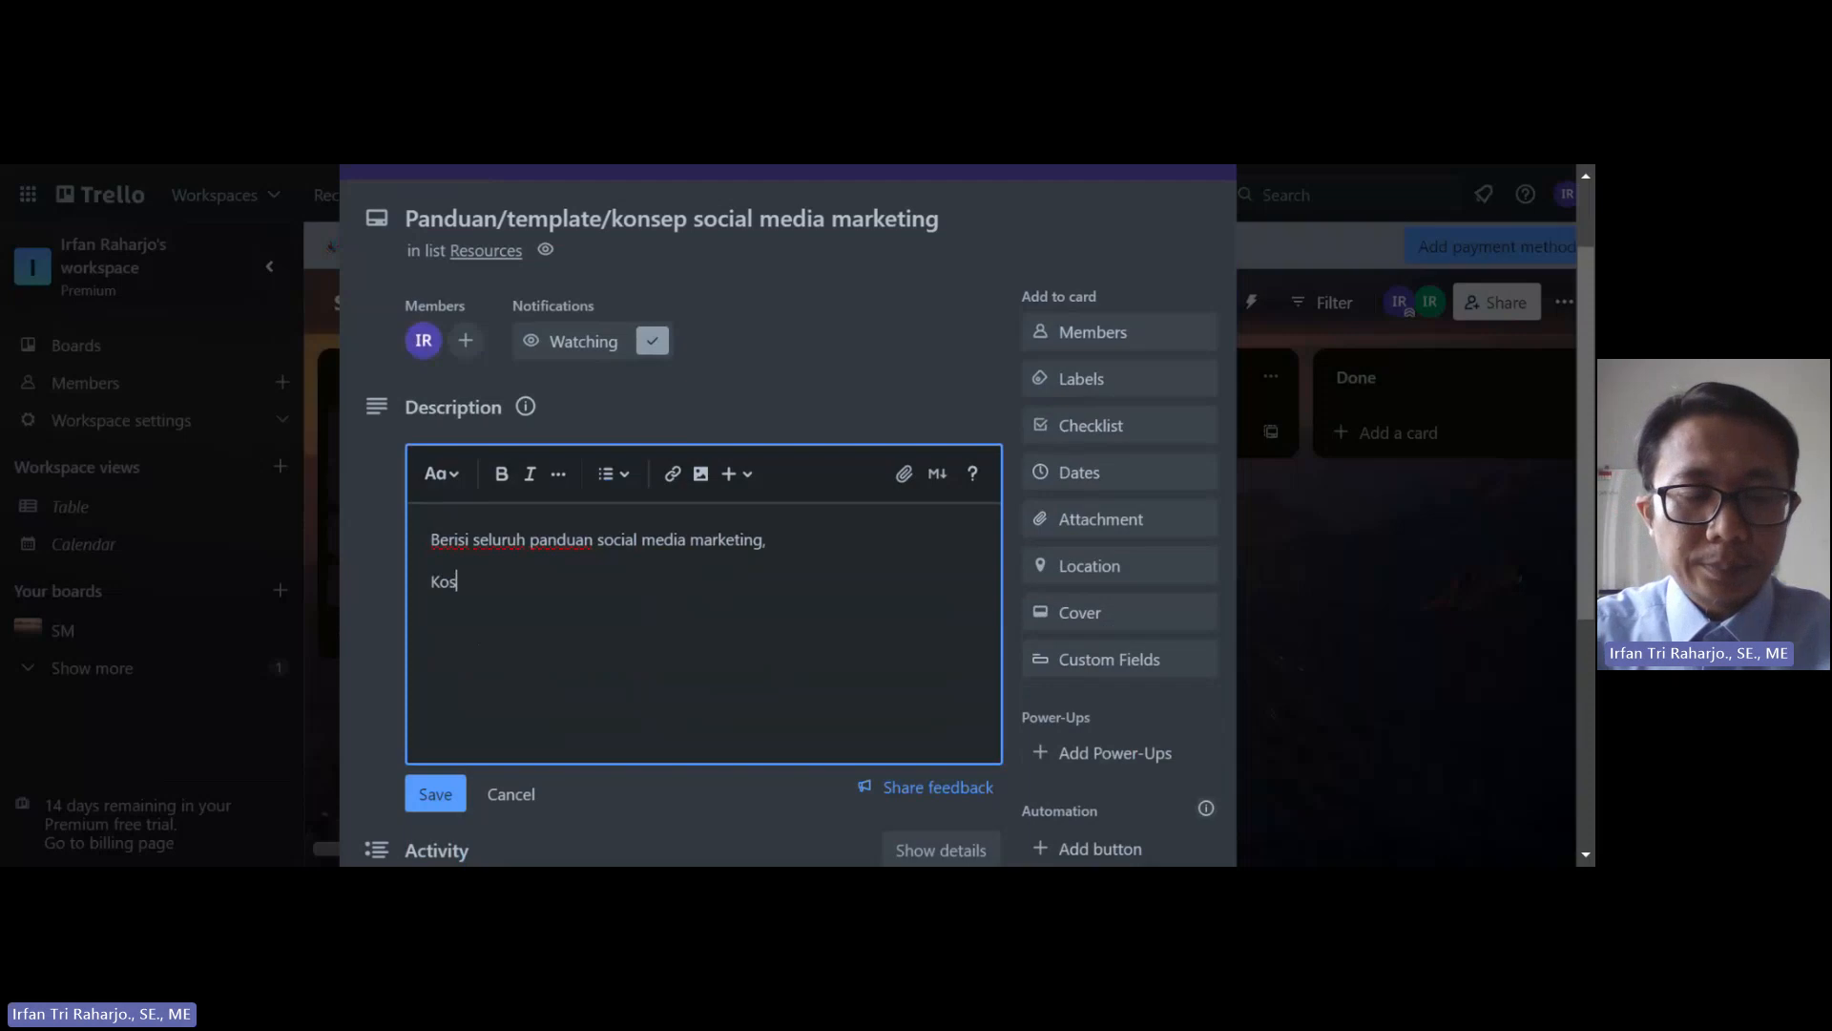
{"action": "key", "text": "BackSpace"}
{"action": "key", "text": "BackSpace"}
{"action": "type", "text": "nsep"}
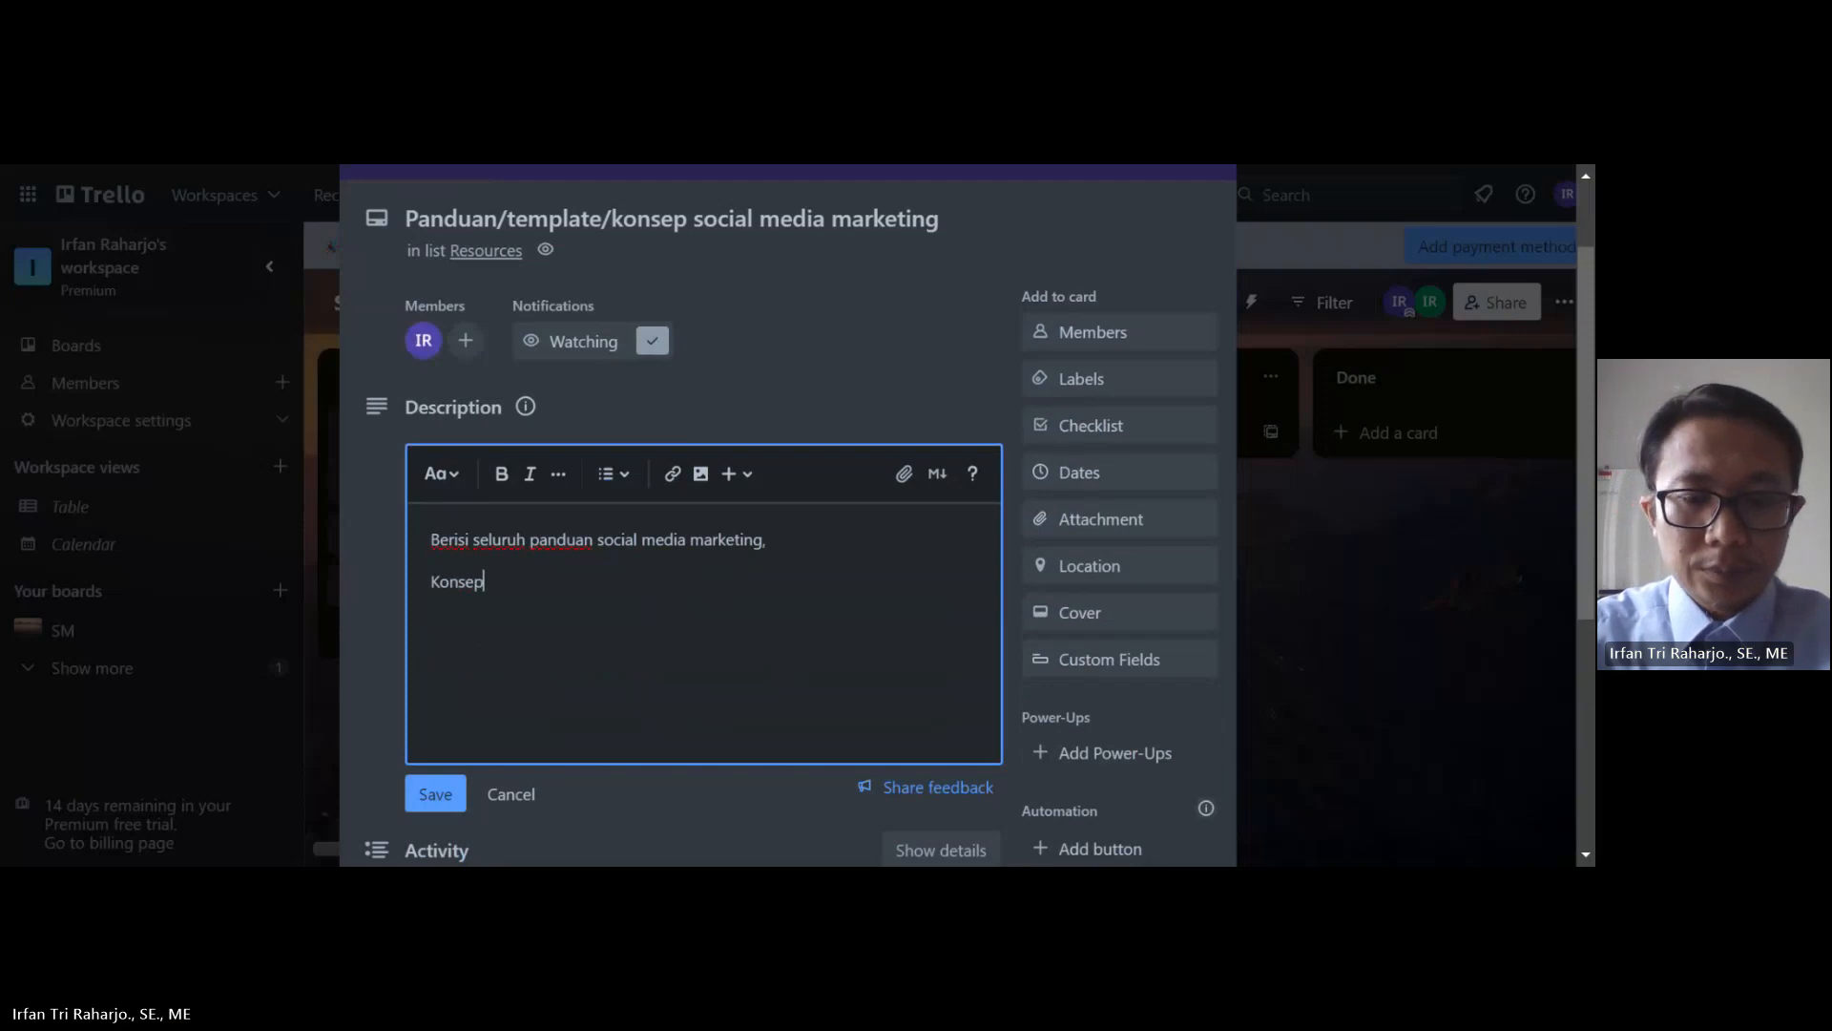
{"action": "type", "text": ", at"}
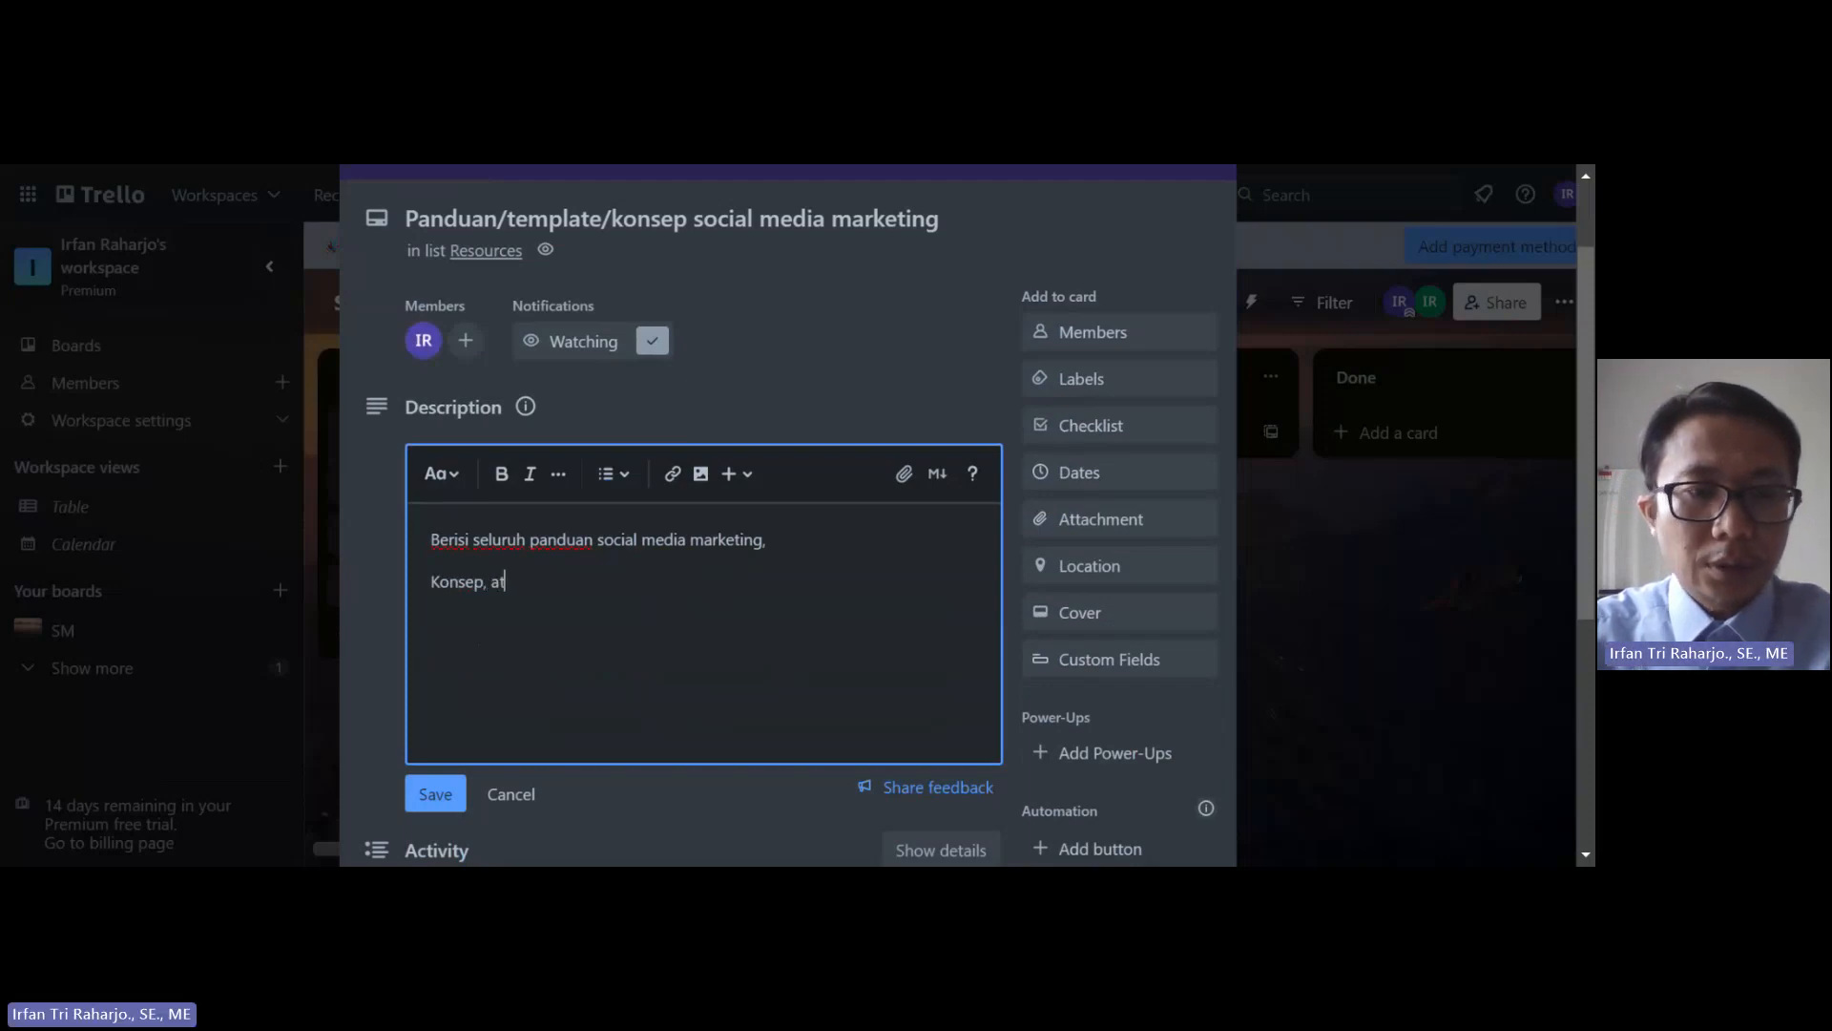
{"action": "type", "text": "uran log"}
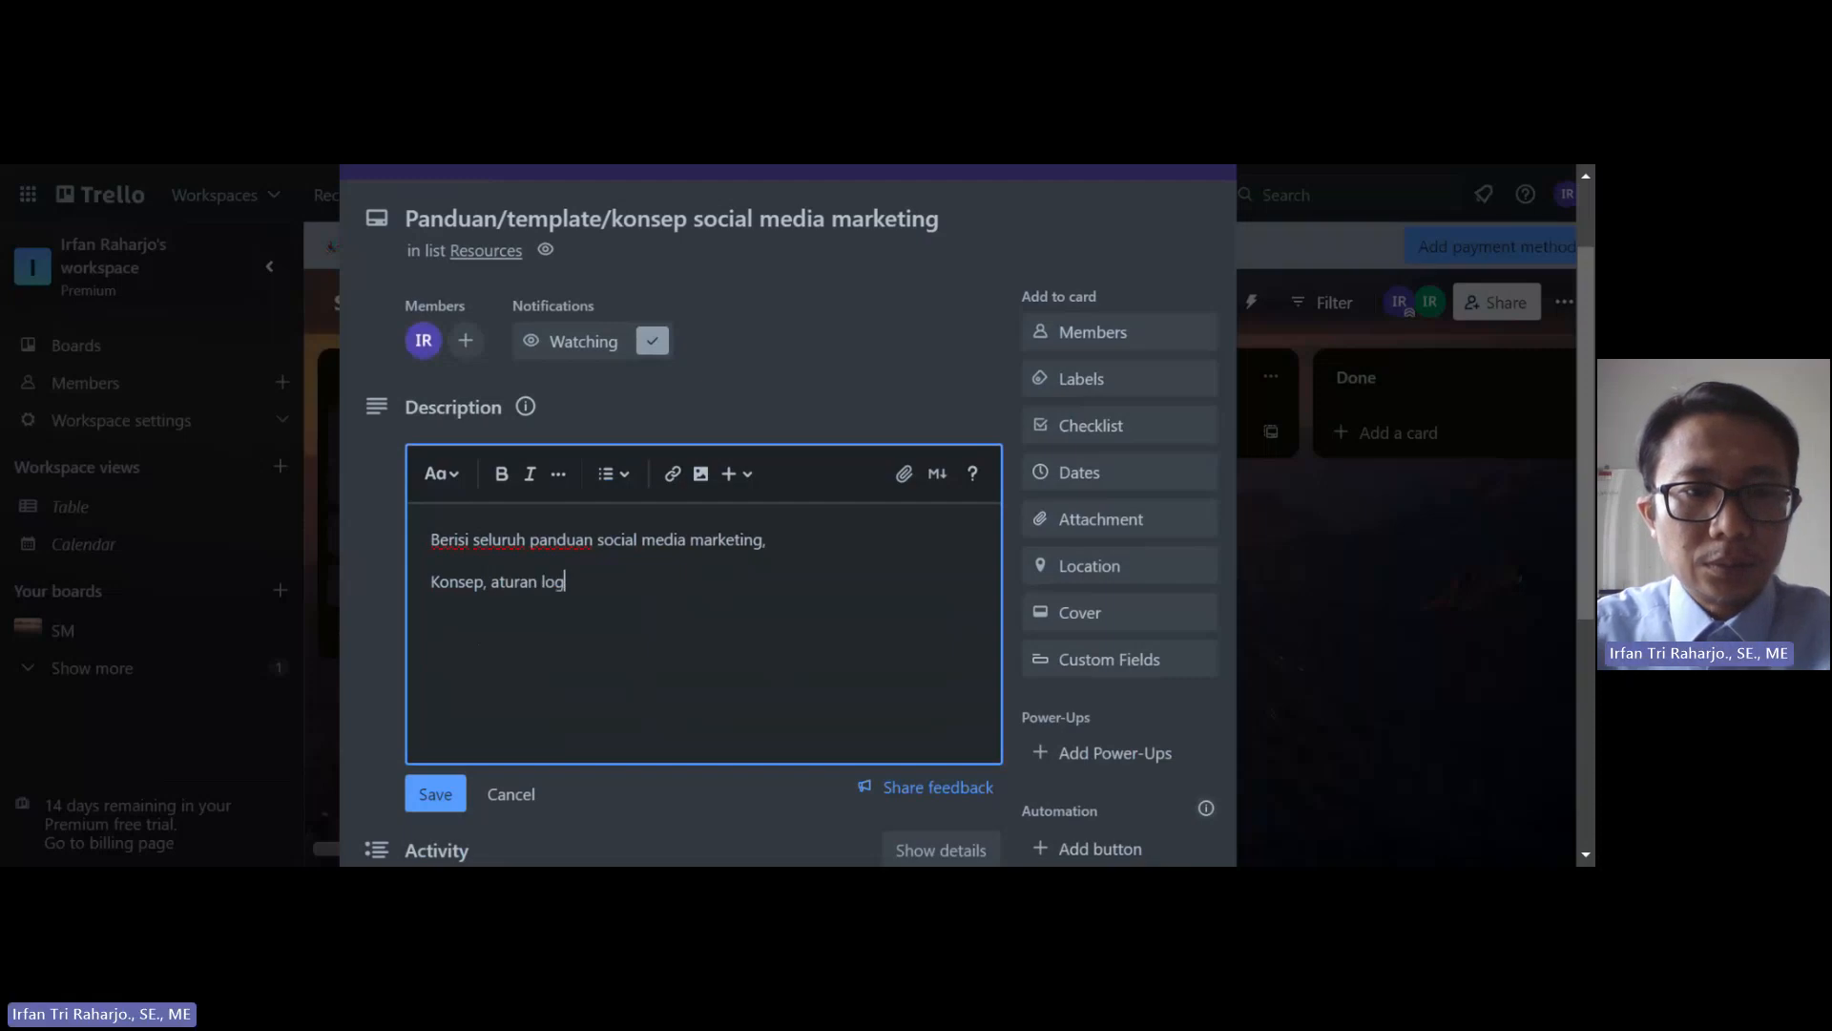
{"action": "type", "text": "o, "}
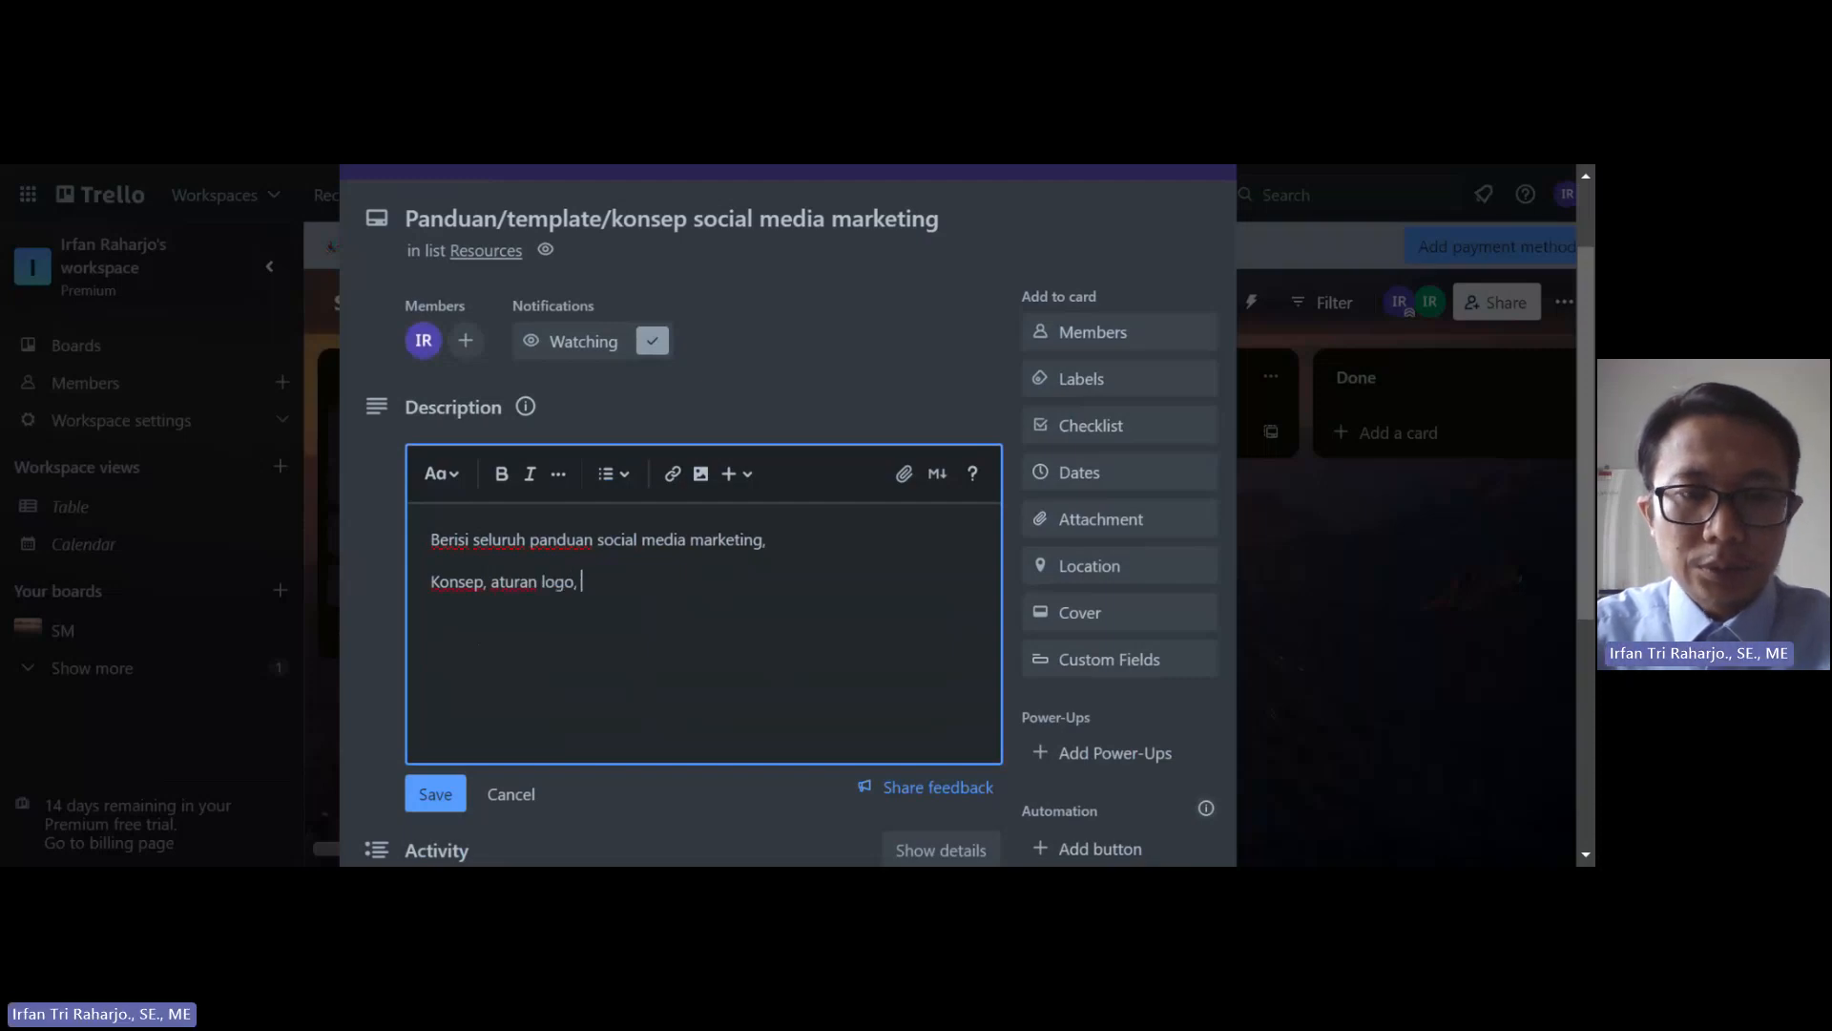
{"action": "type", "text": "so"}
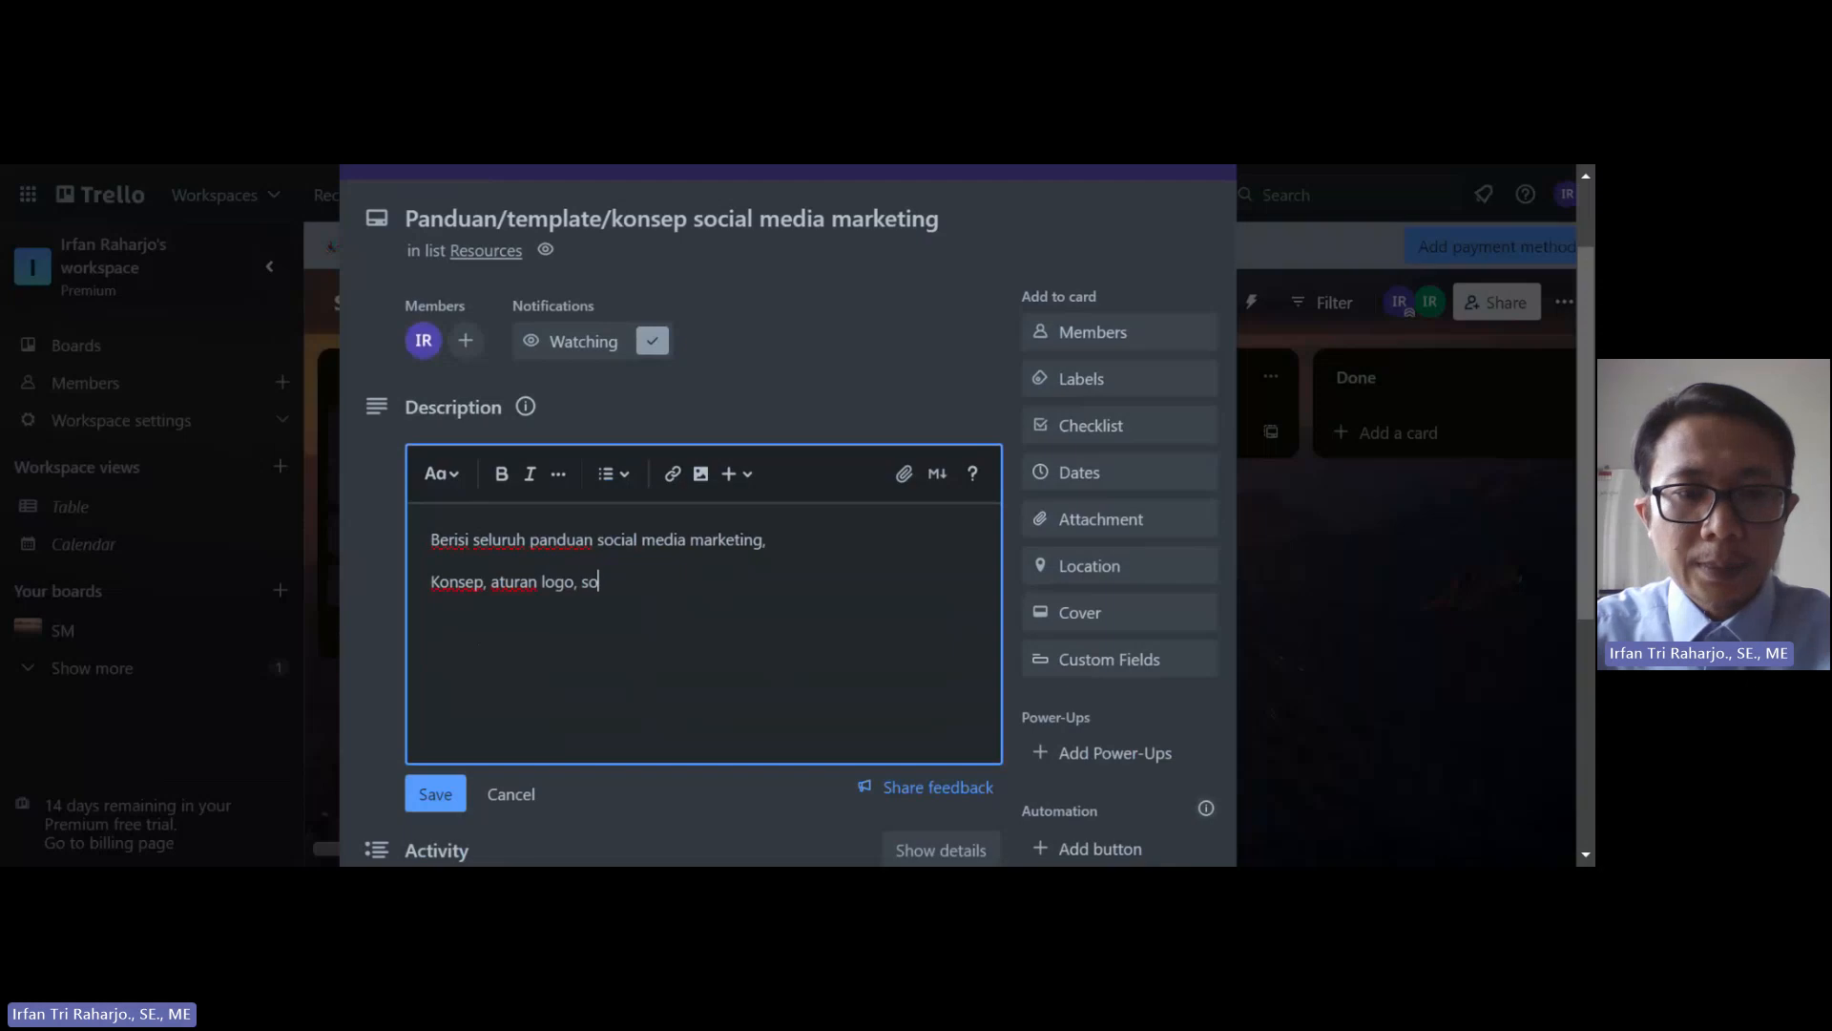
{"action": "type", "text": "ftware"}
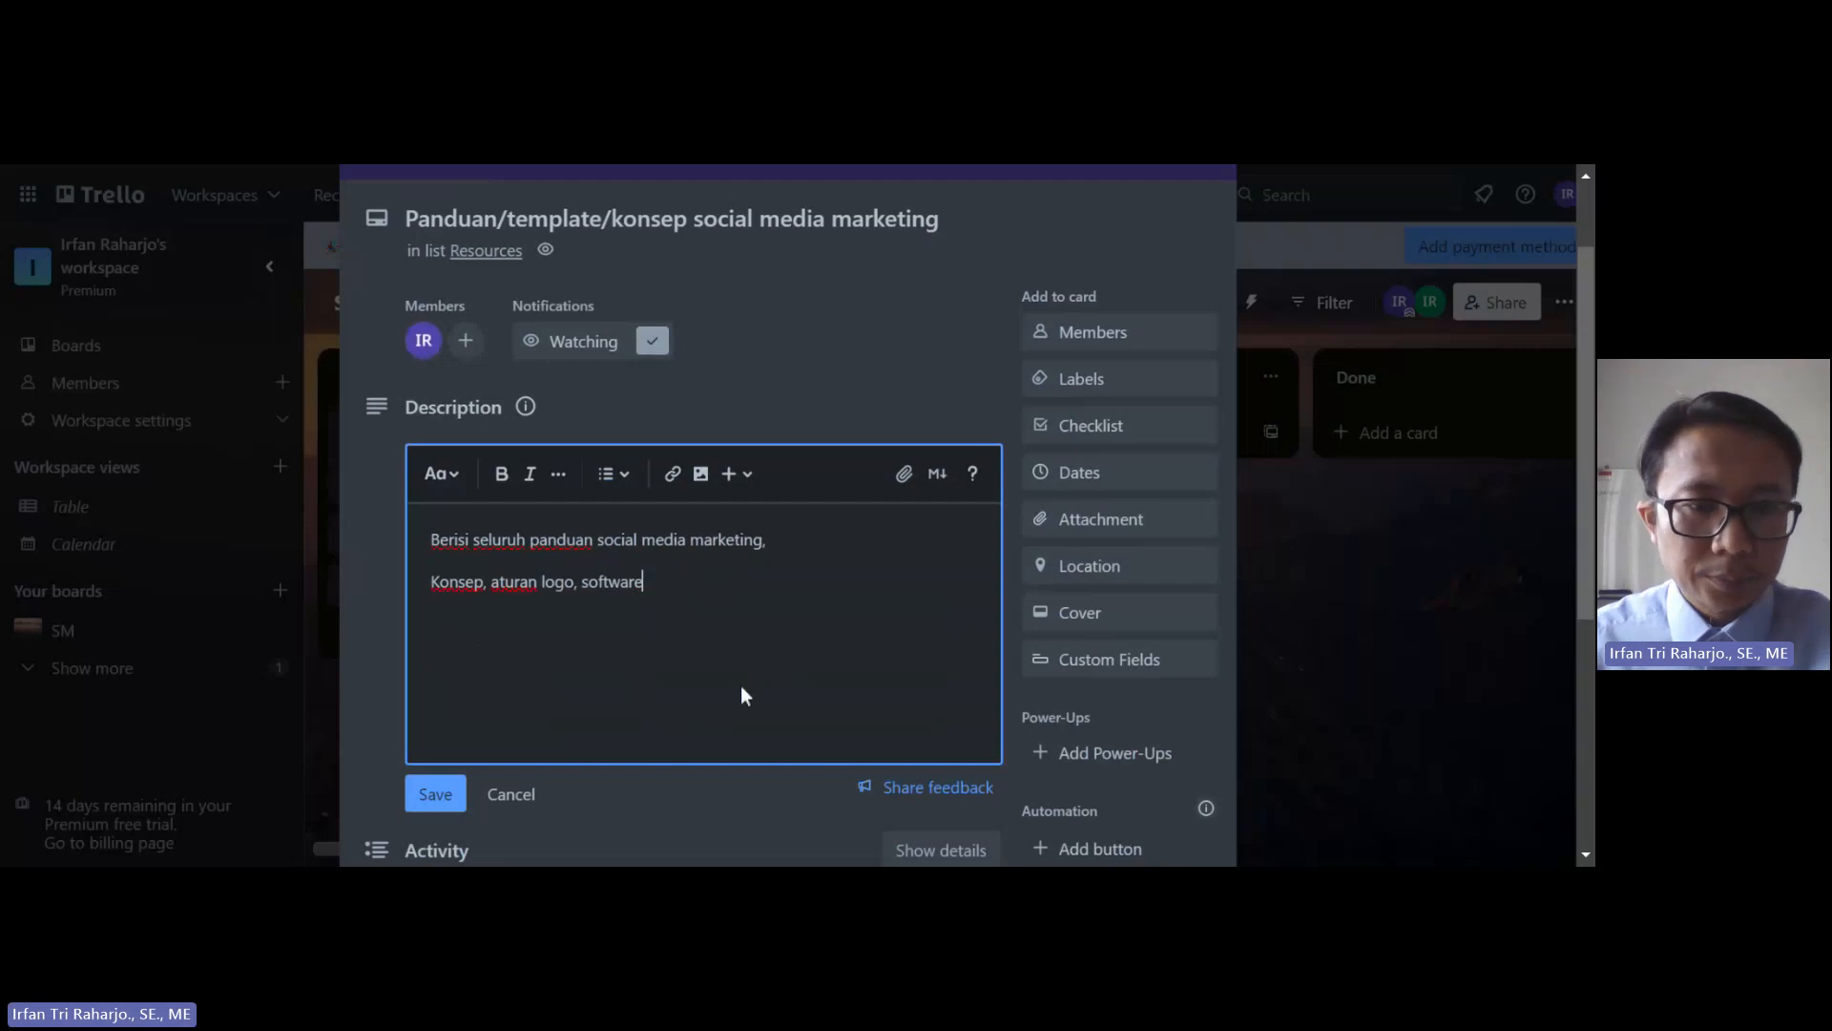
{"action": "left_click", "coordinate": [462, 784]}
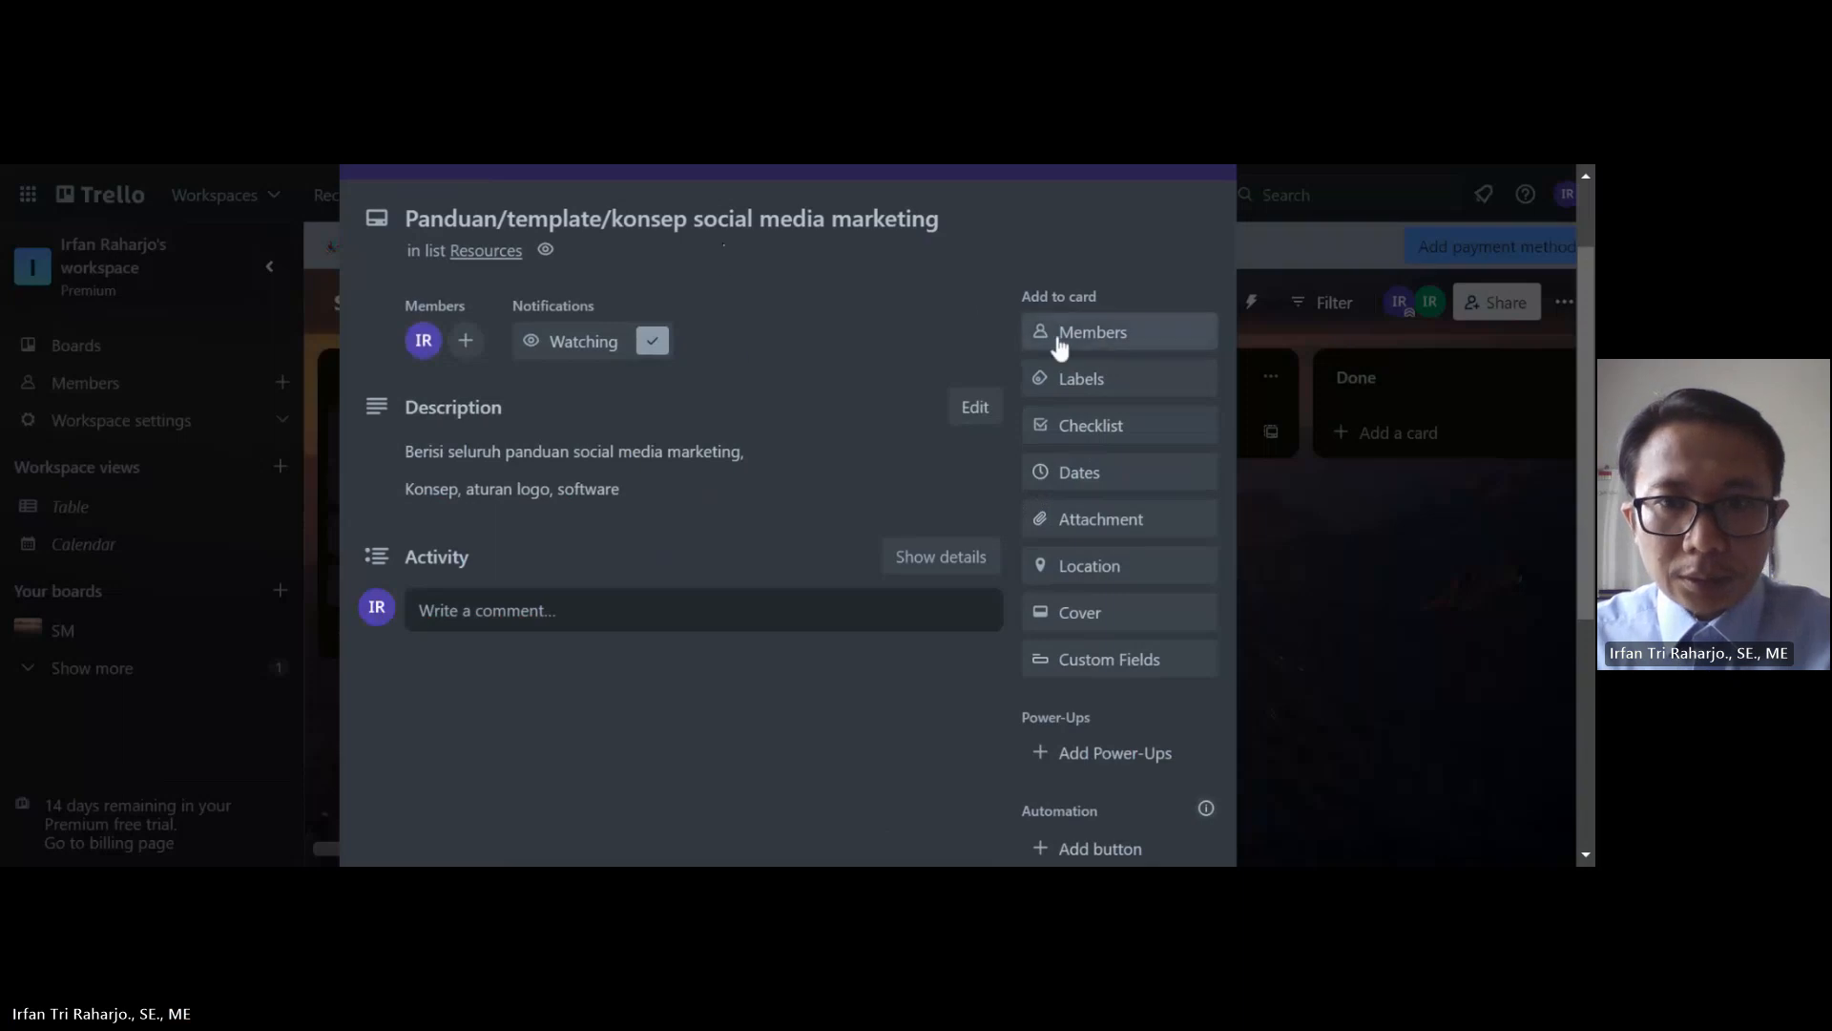
Step: Give the card a due date of 14 September and mark it complete
{"action": "left_click", "coordinate": [1083, 473]}
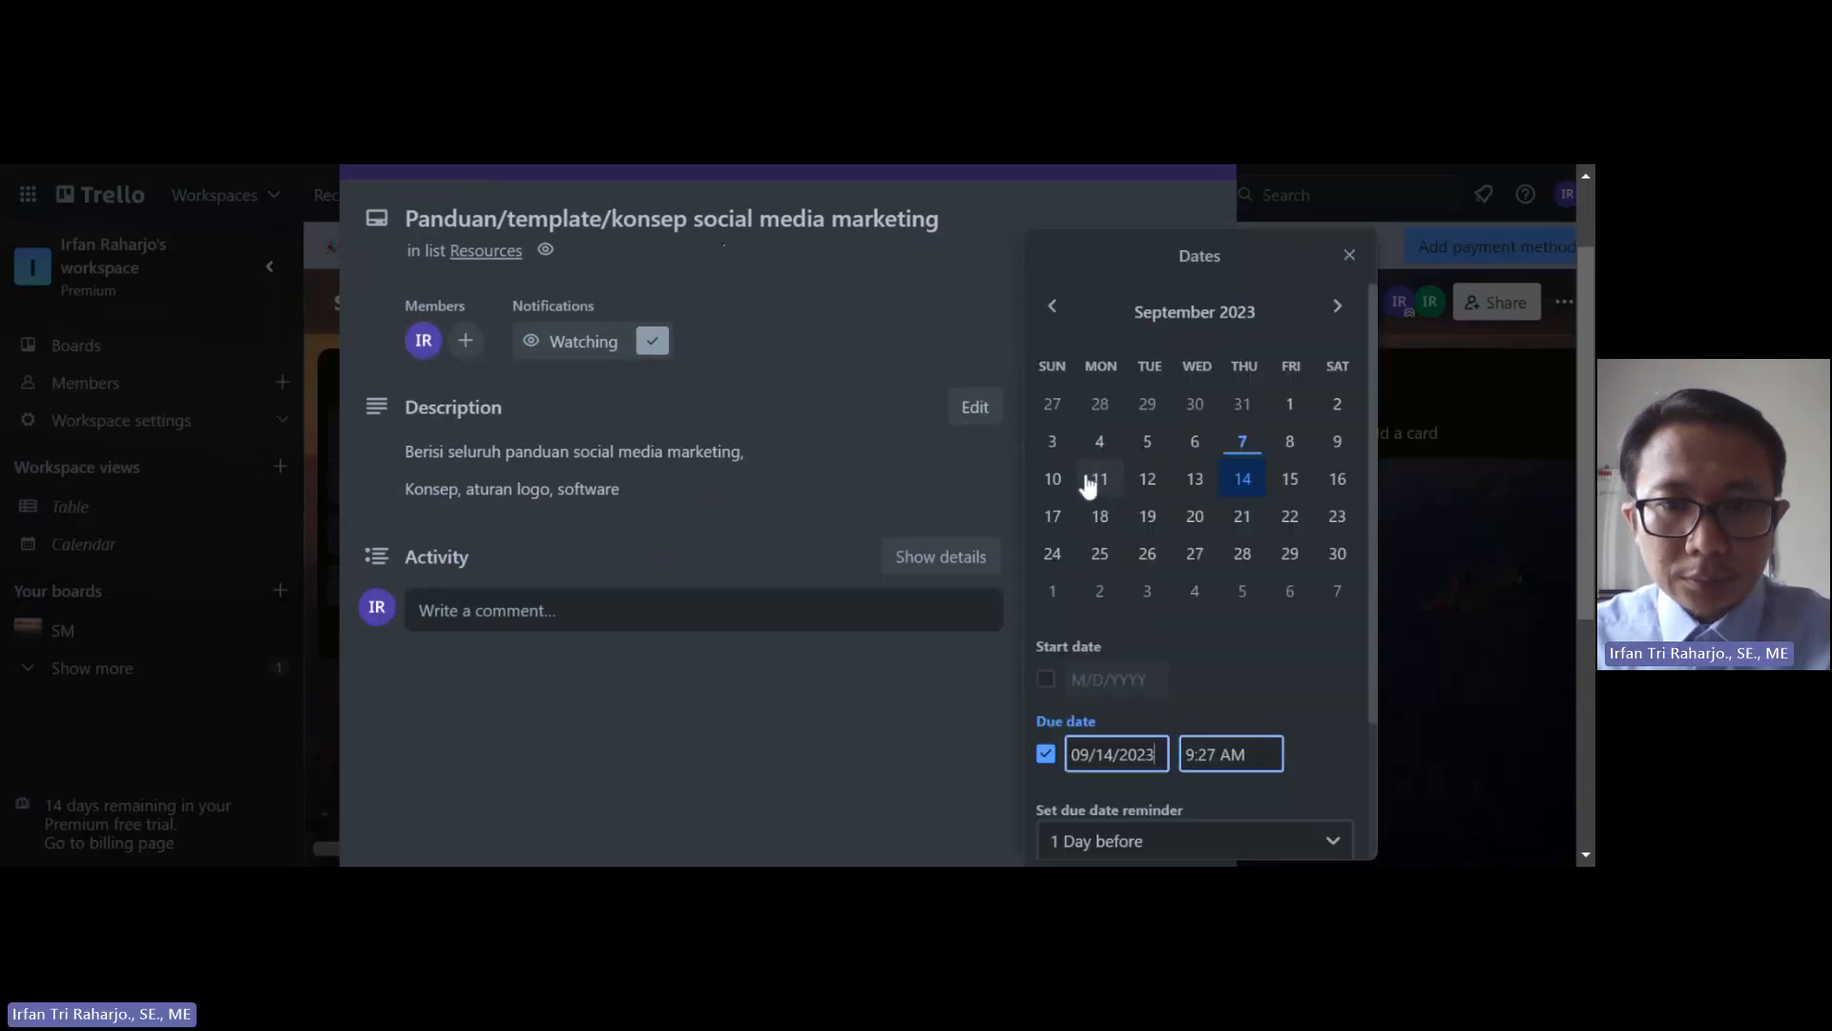
{"action": "left_click", "coordinate": [1246, 490]}
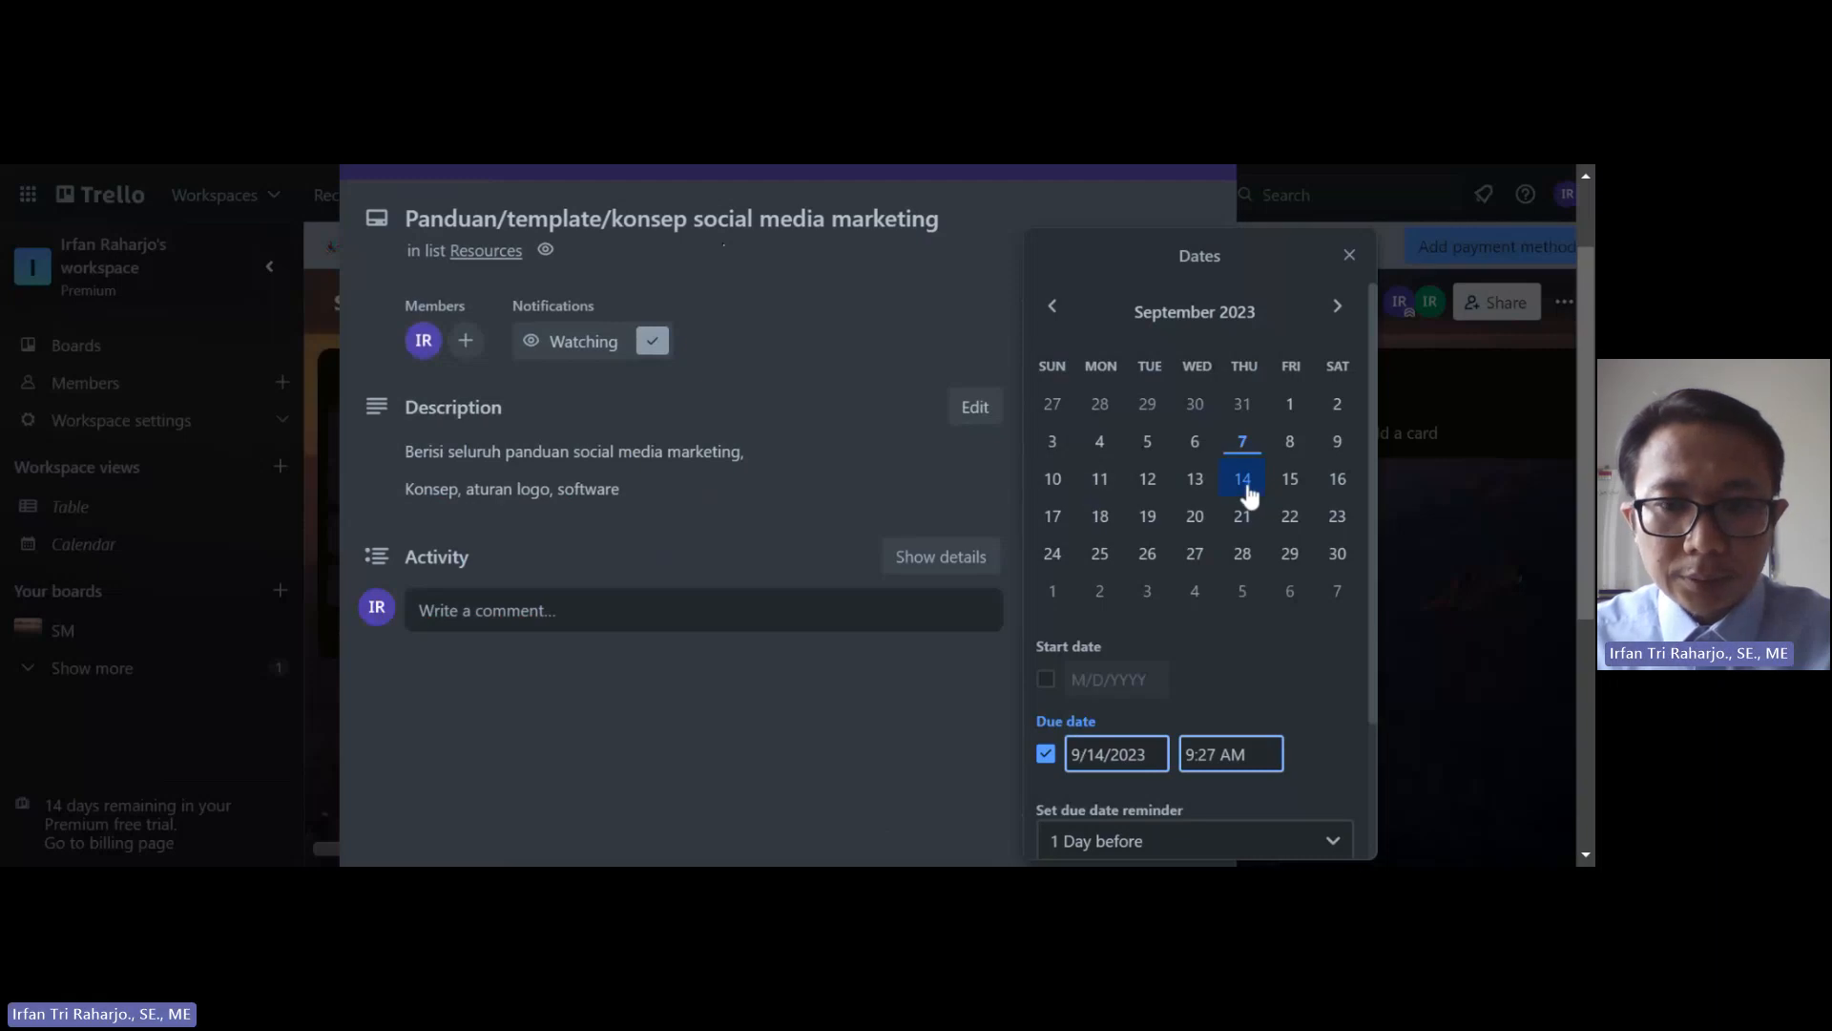
{"action": "scroll", "coordinate": [1228, 666], "scroll_direction": "down", "scroll_amount": 3}
{"action": "left_click", "coordinate": [1188, 779]}
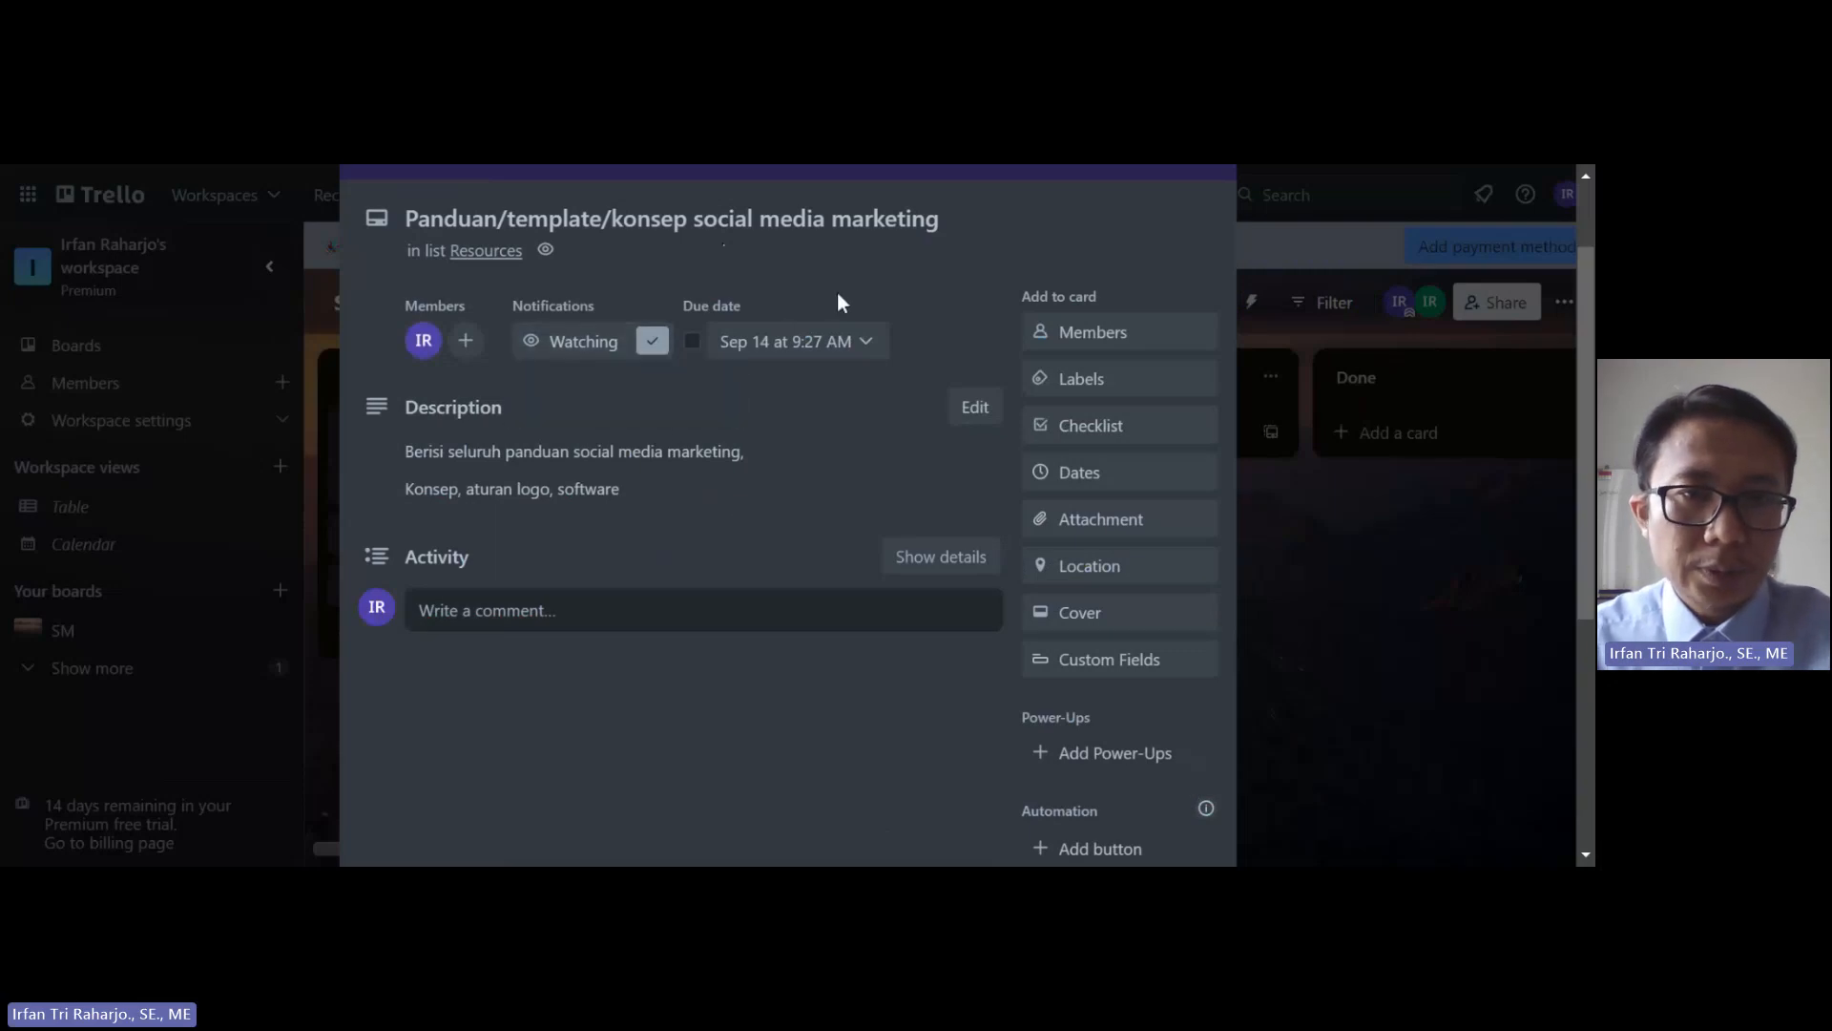
{"action": "left_click", "coordinate": [693, 342]}
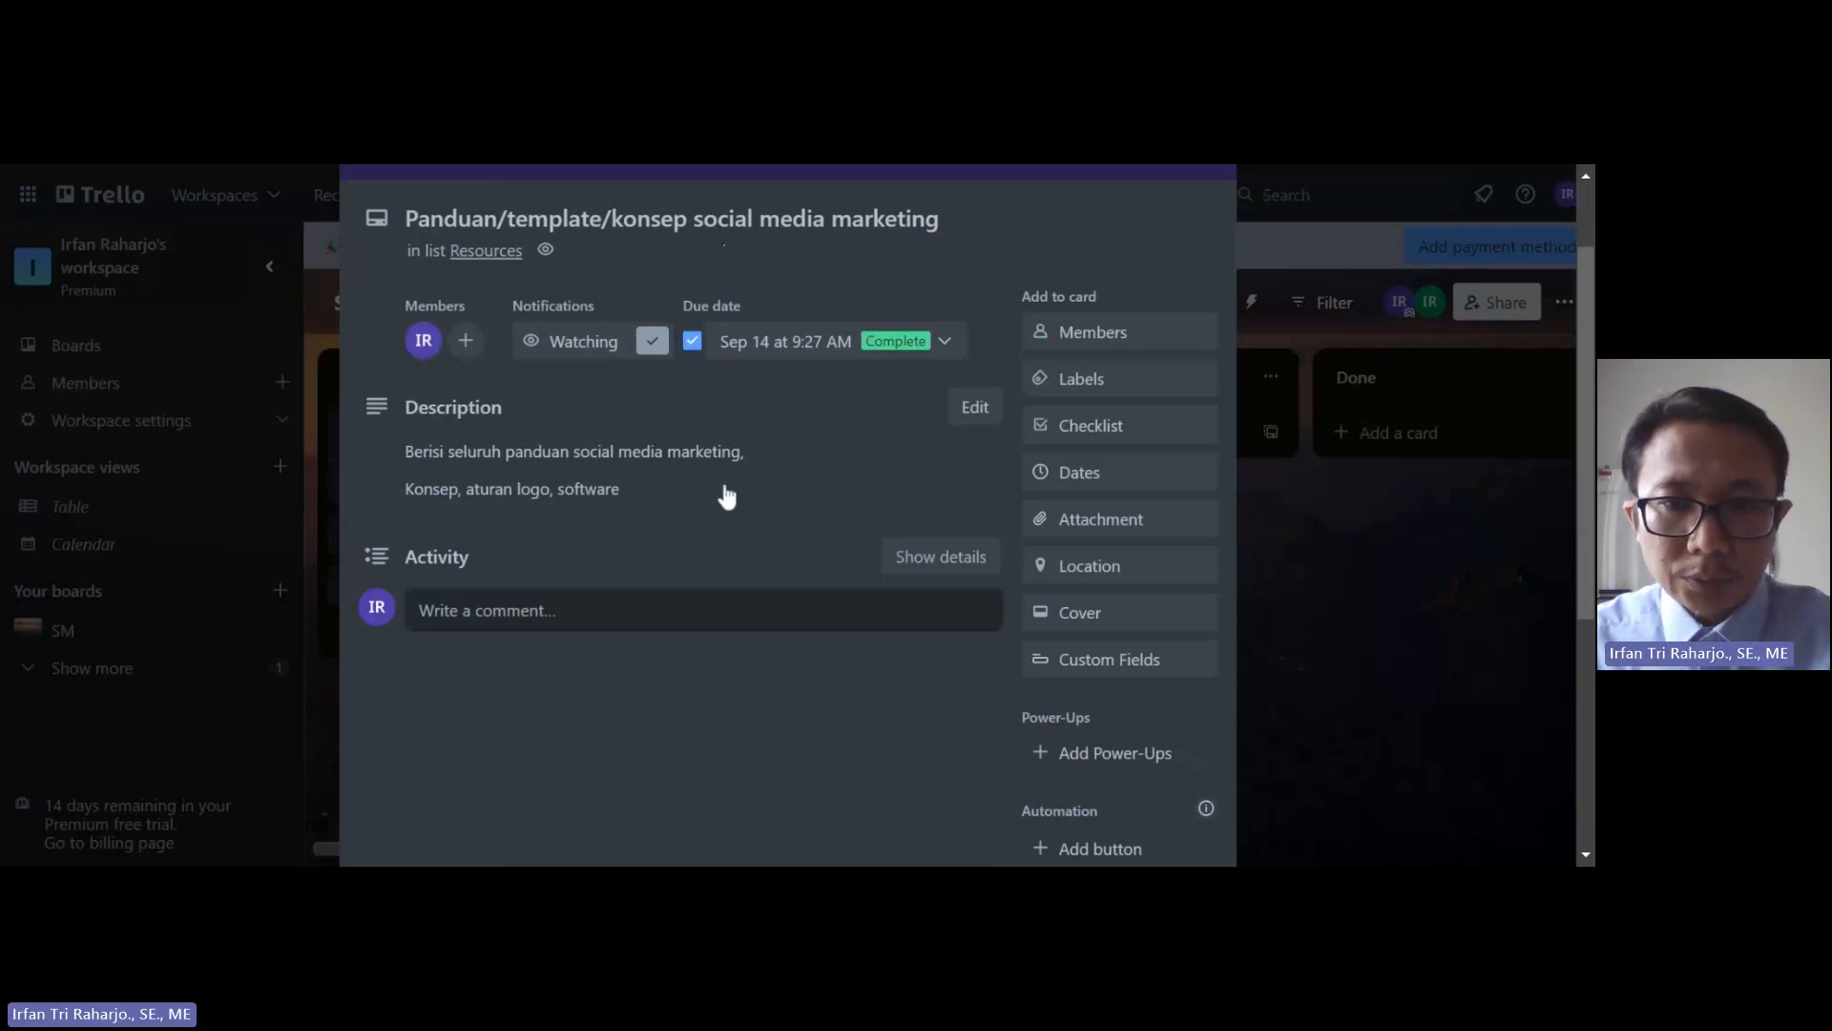
Step: Add a checklist named 'Dokumen Panduan' to the card
{"action": "left_click", "coordinate": [1079, 432]}
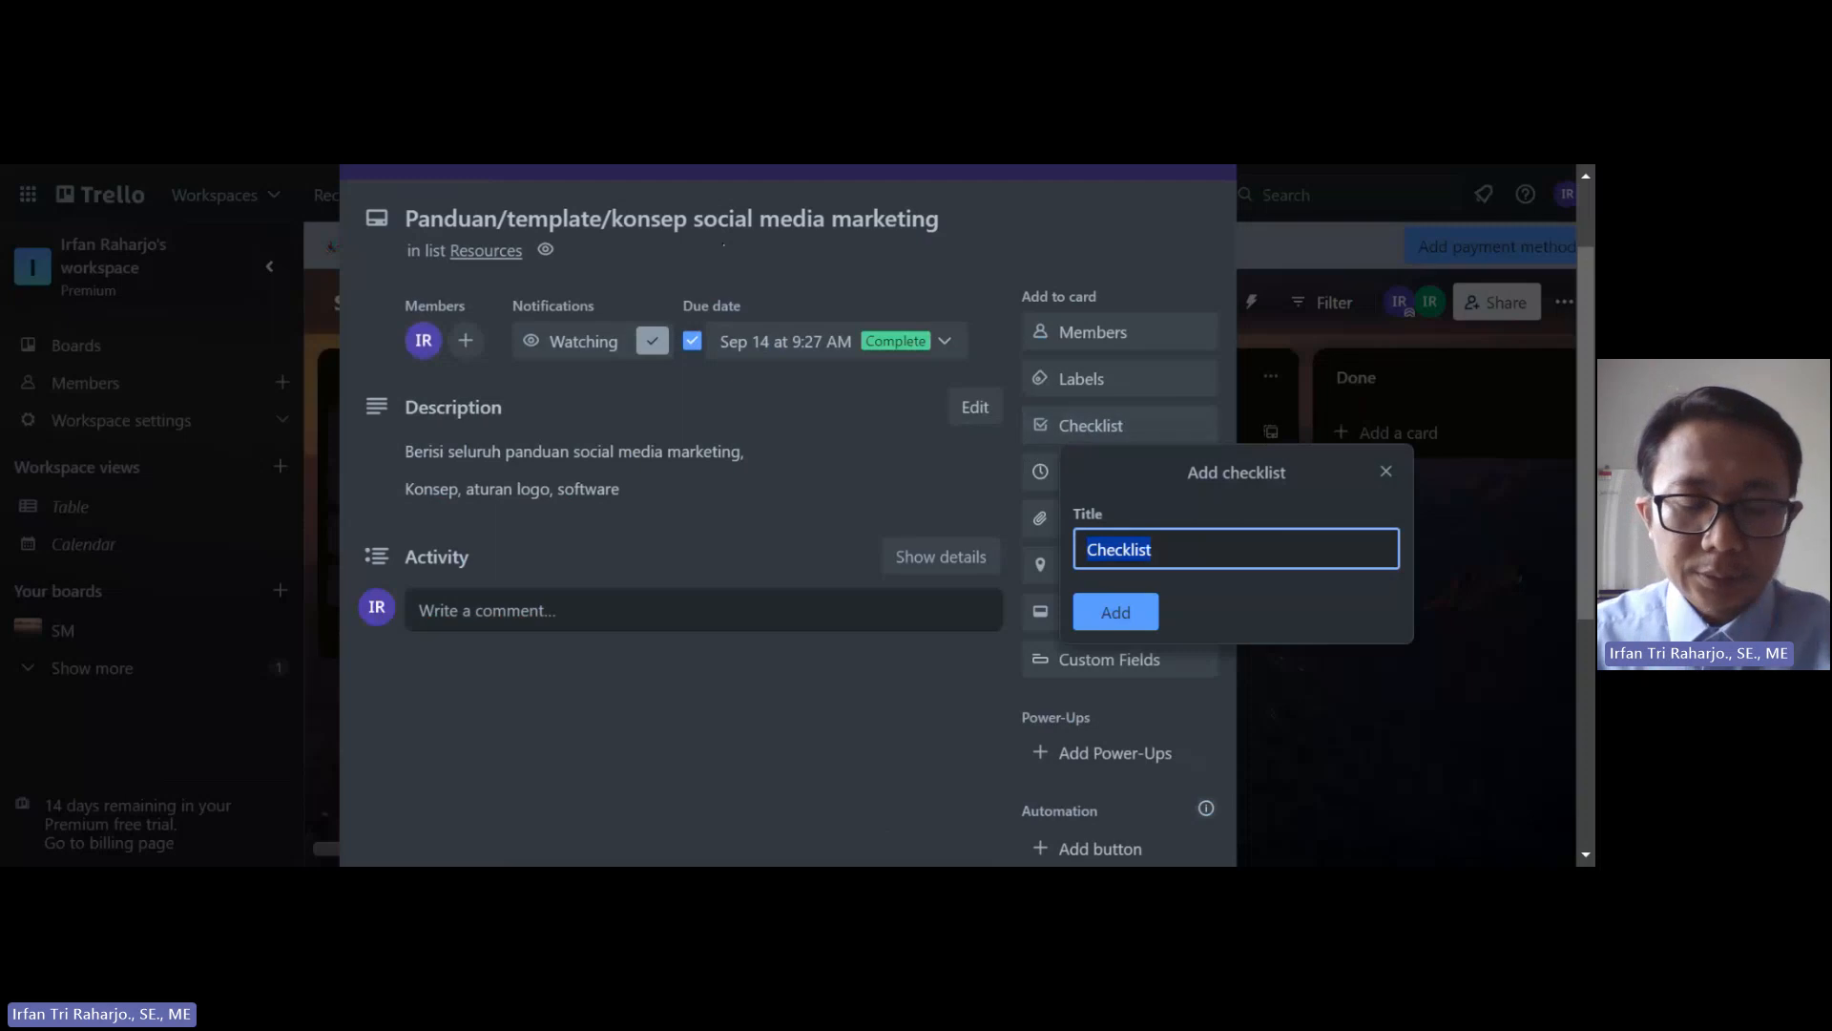
{"action": "type", "text": "Panduan"}
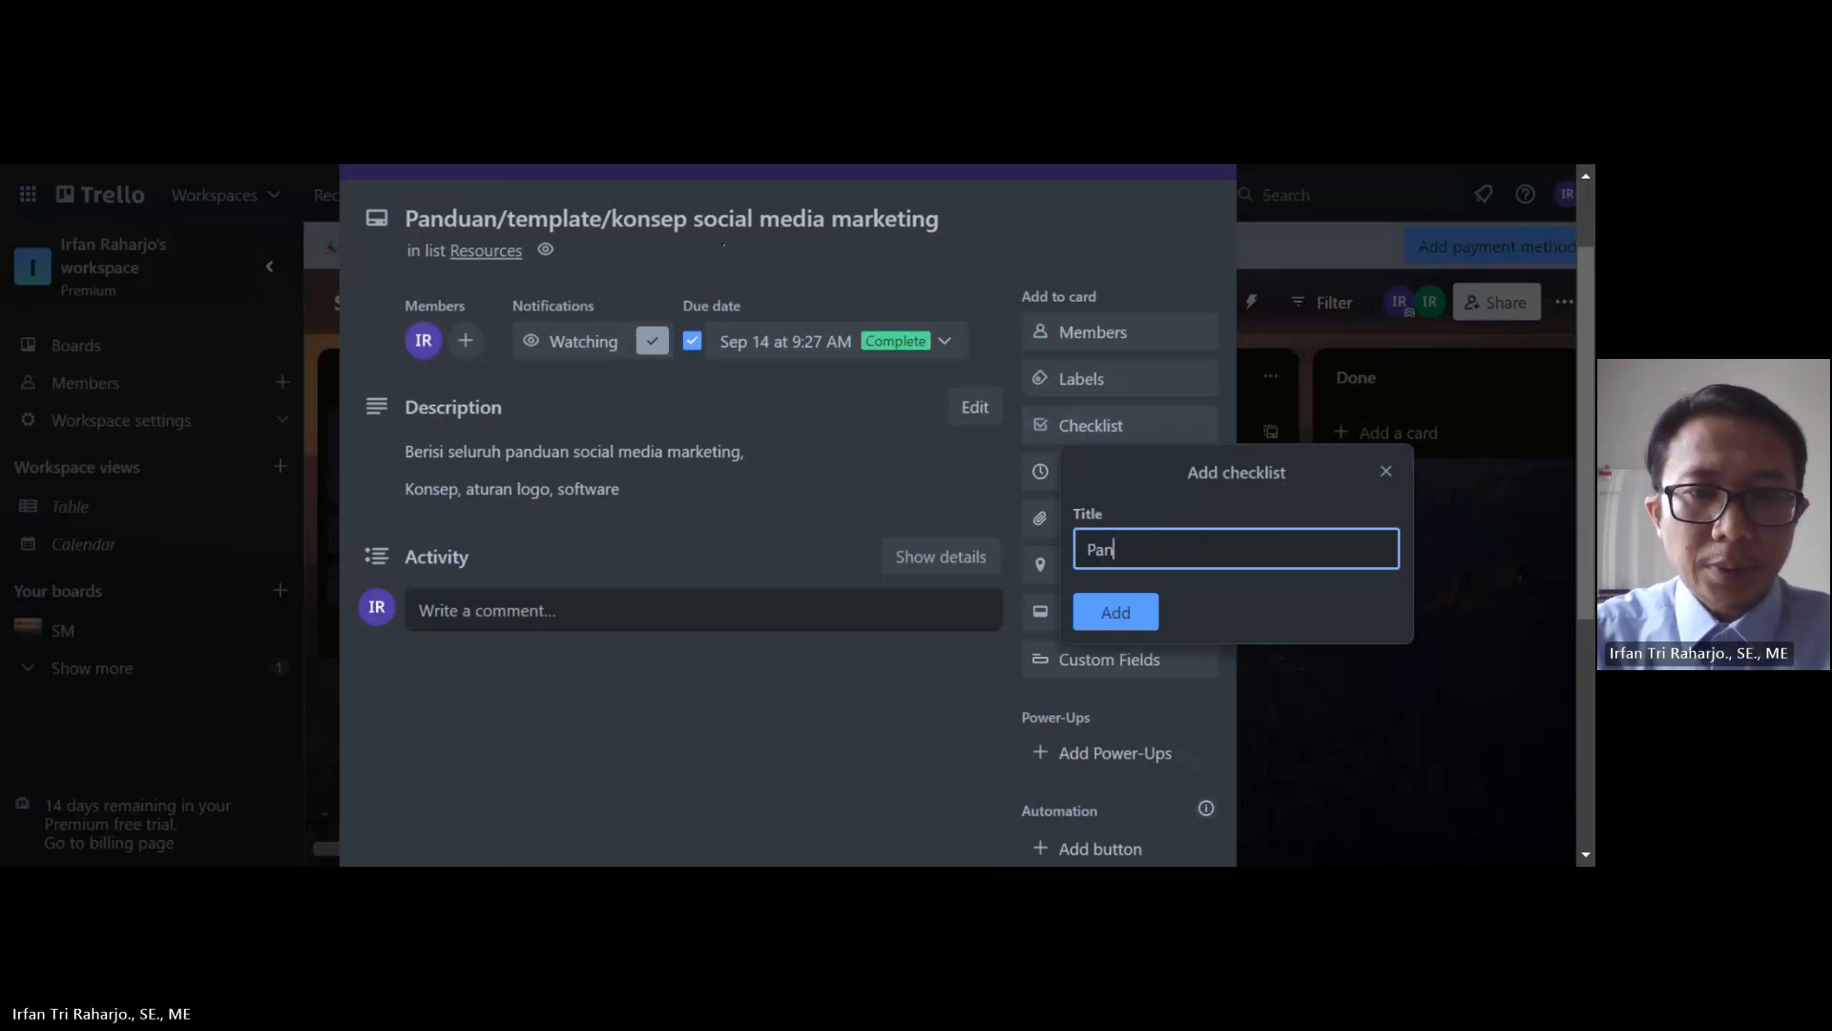
{"action": "key", "text": "BackSpace"}
{"action": "key", "text": "BackSpace"}
{"action": "key", "text": "BackSpace"}
{"action": "key", "text": "BackSpace"}
{"action": "key", "text": "BackSpace"}
{"action": "key", "text": "BackSpace"}
{"action": "key", "text": "BackSpace"}
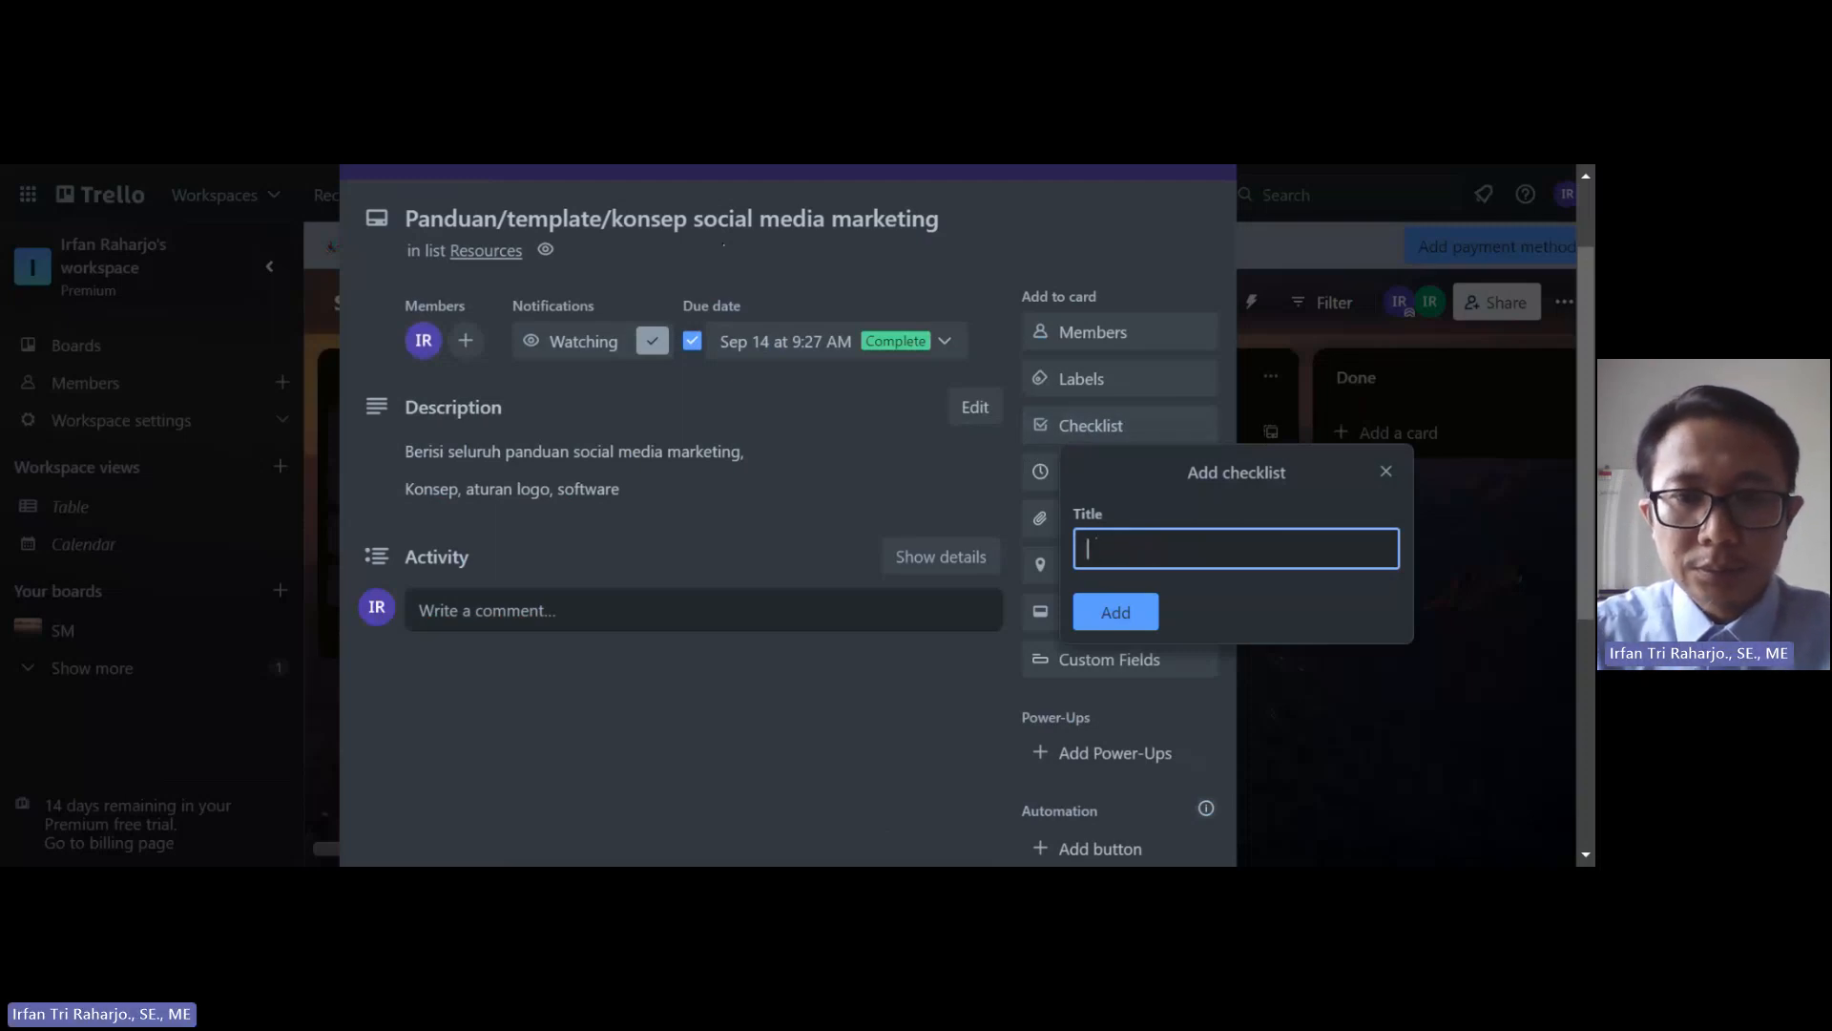
{"action": "type", "text": "Dokumen Panduan"}
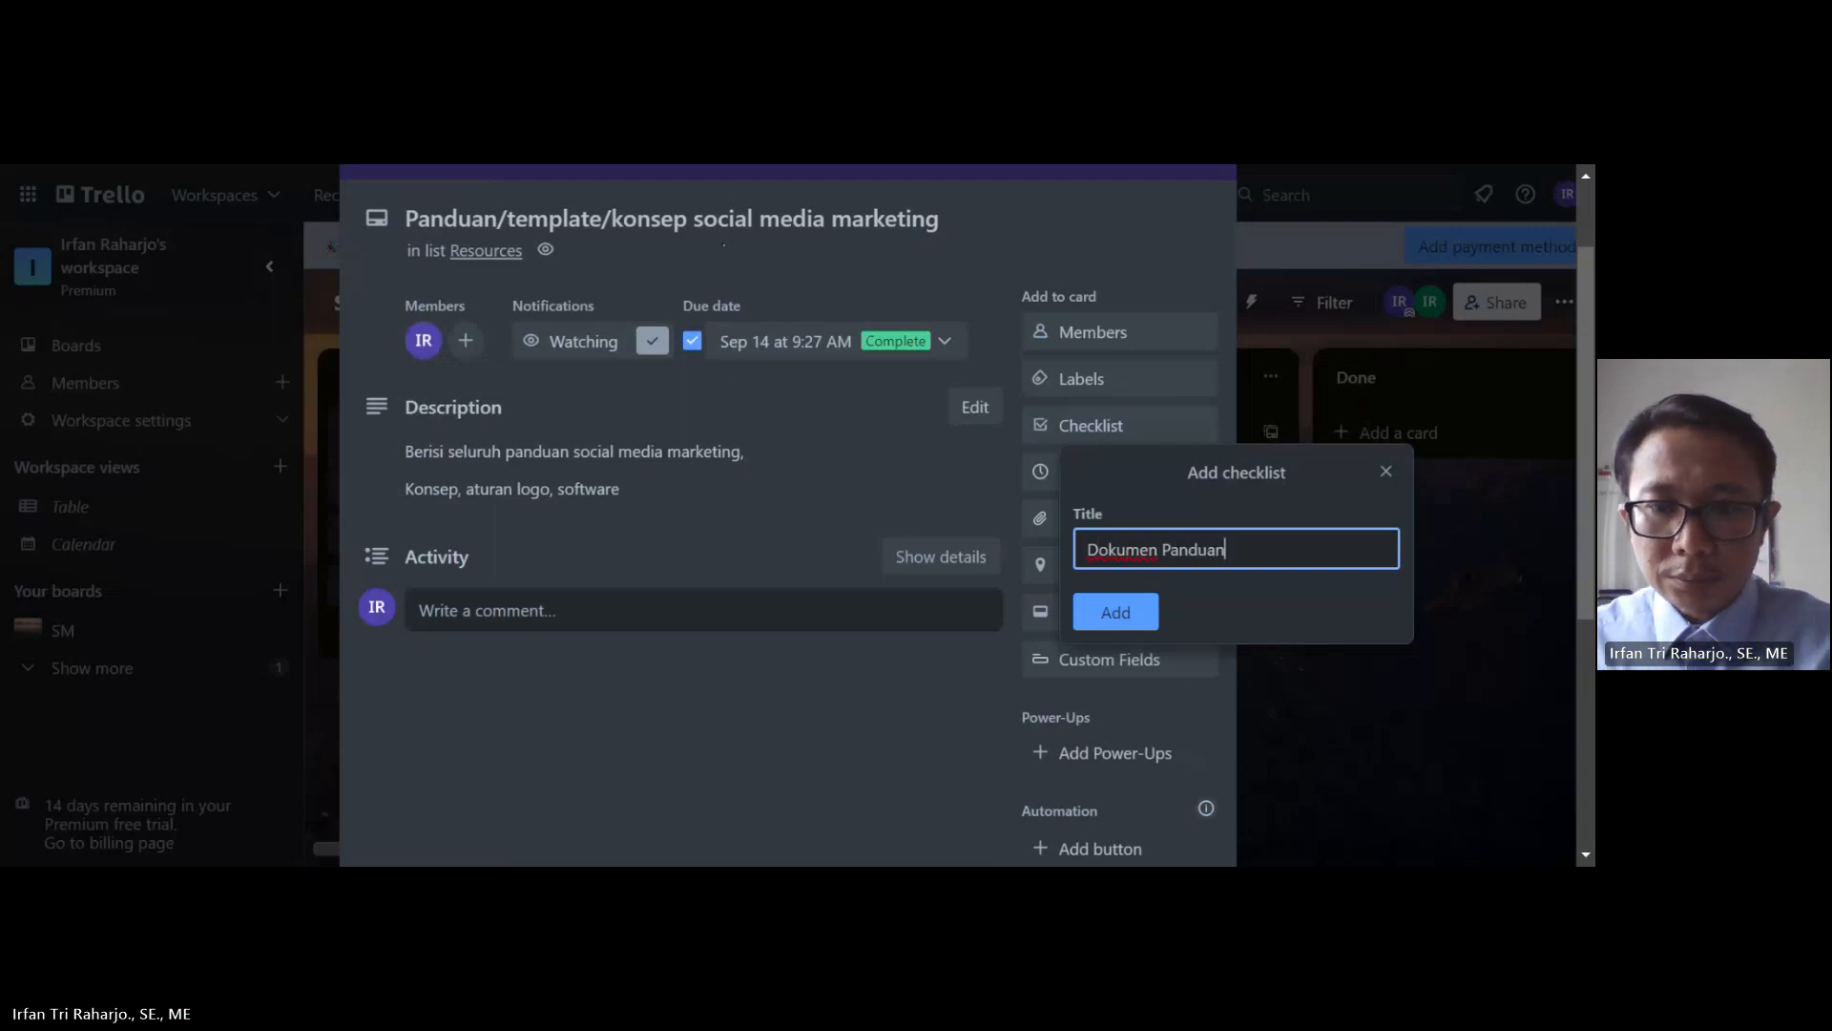
{"action": "left_click", "coordinate": [1128, 615]}
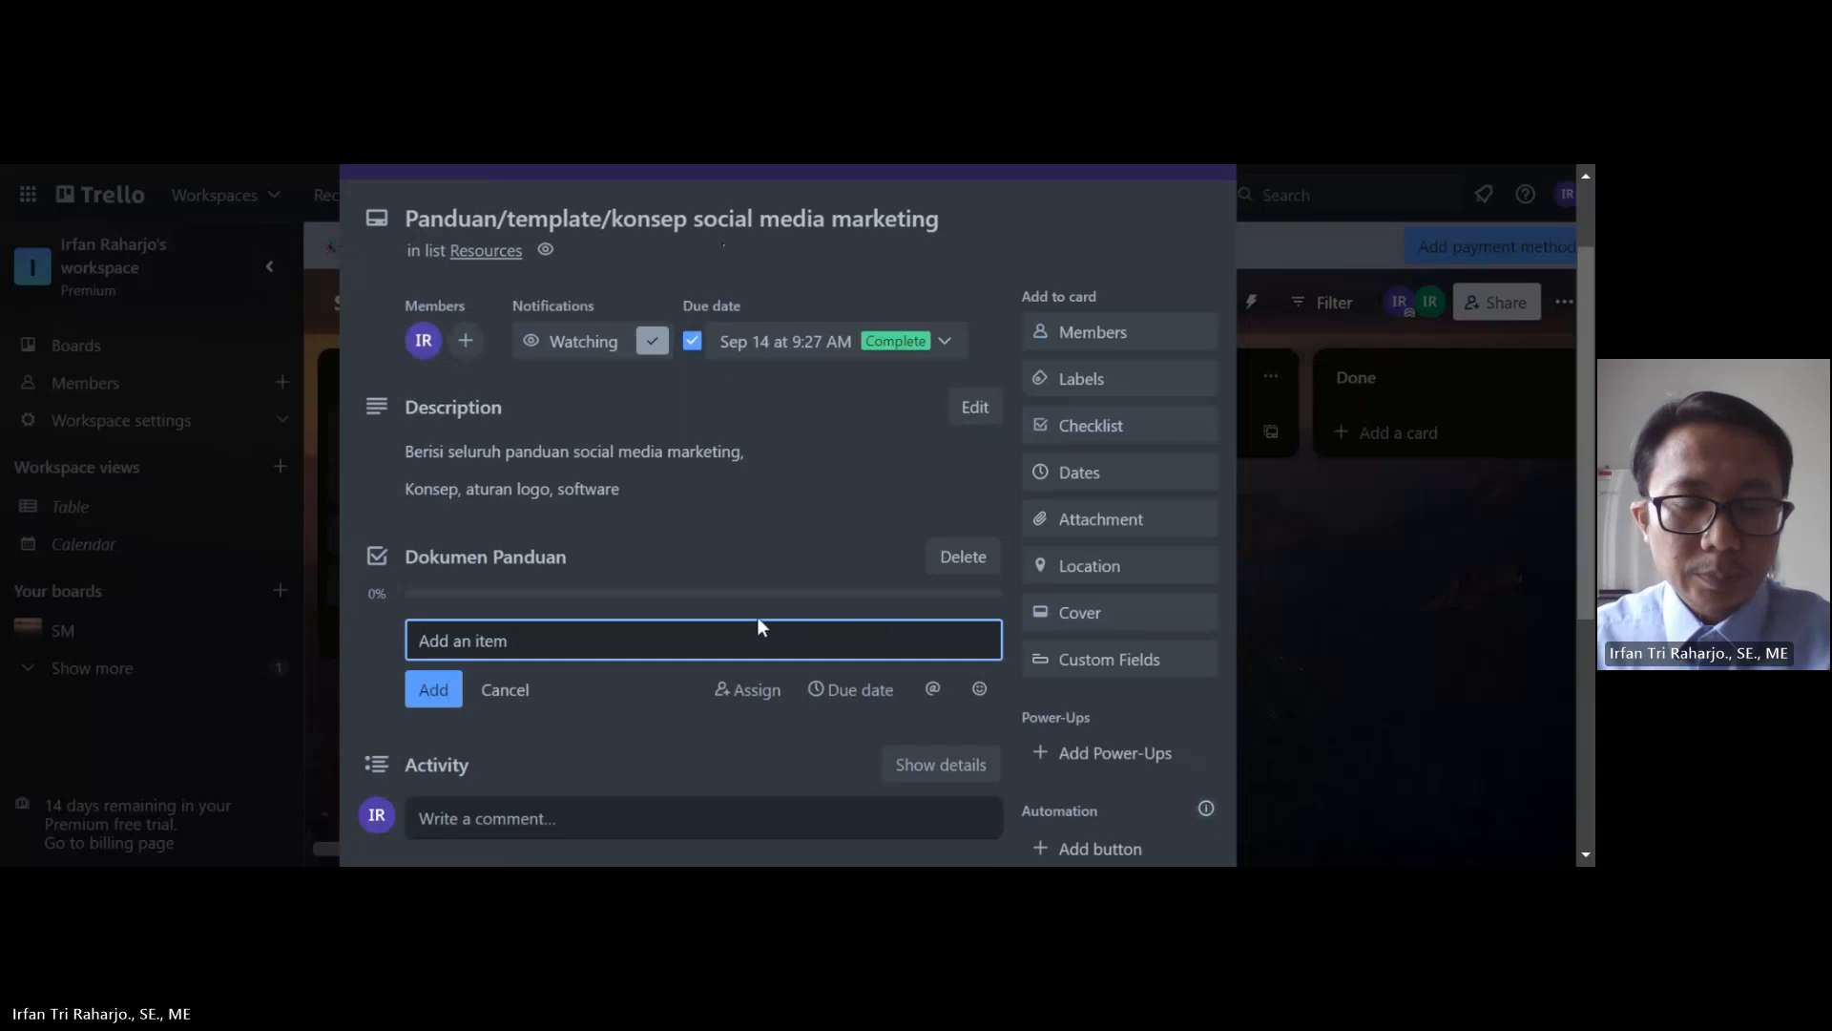
Step: Assign the checklist's draft item to the card member with a Sep 8 due date
{"action": "left_click", "coordinate": [762, 710]}
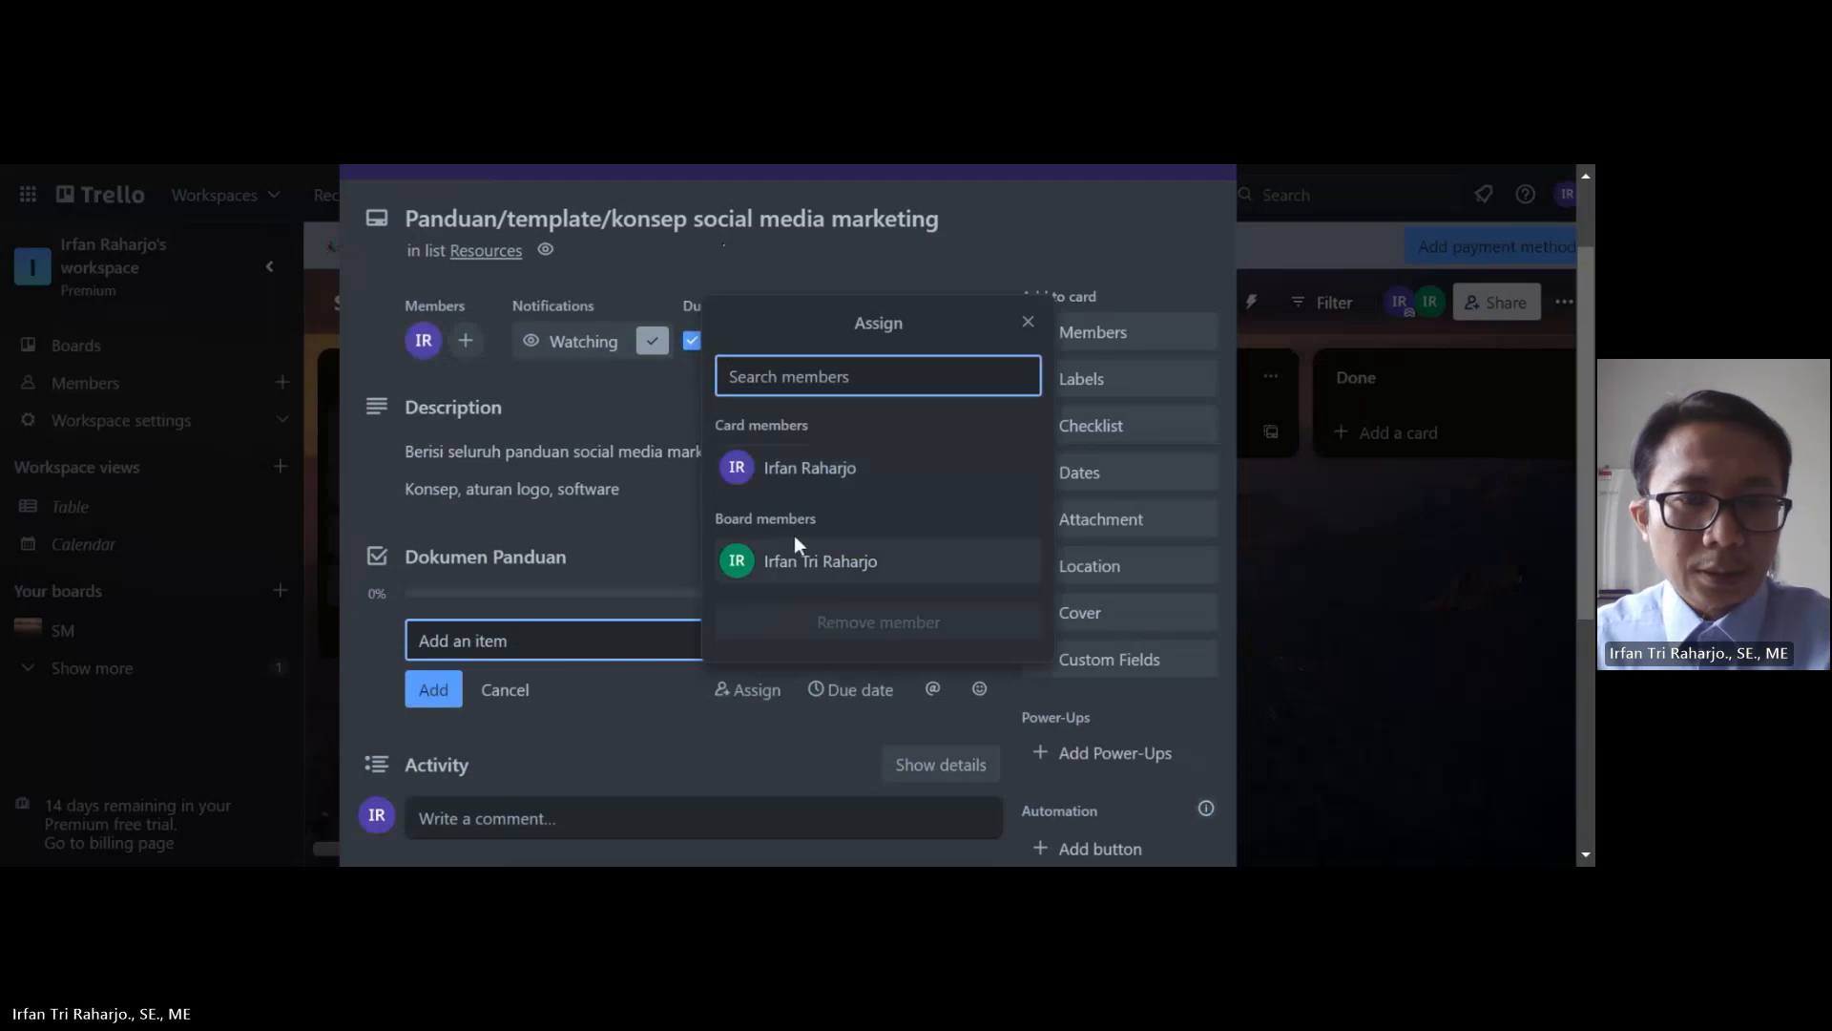
{"action": "left_click", "coordinate": [798, 483]}
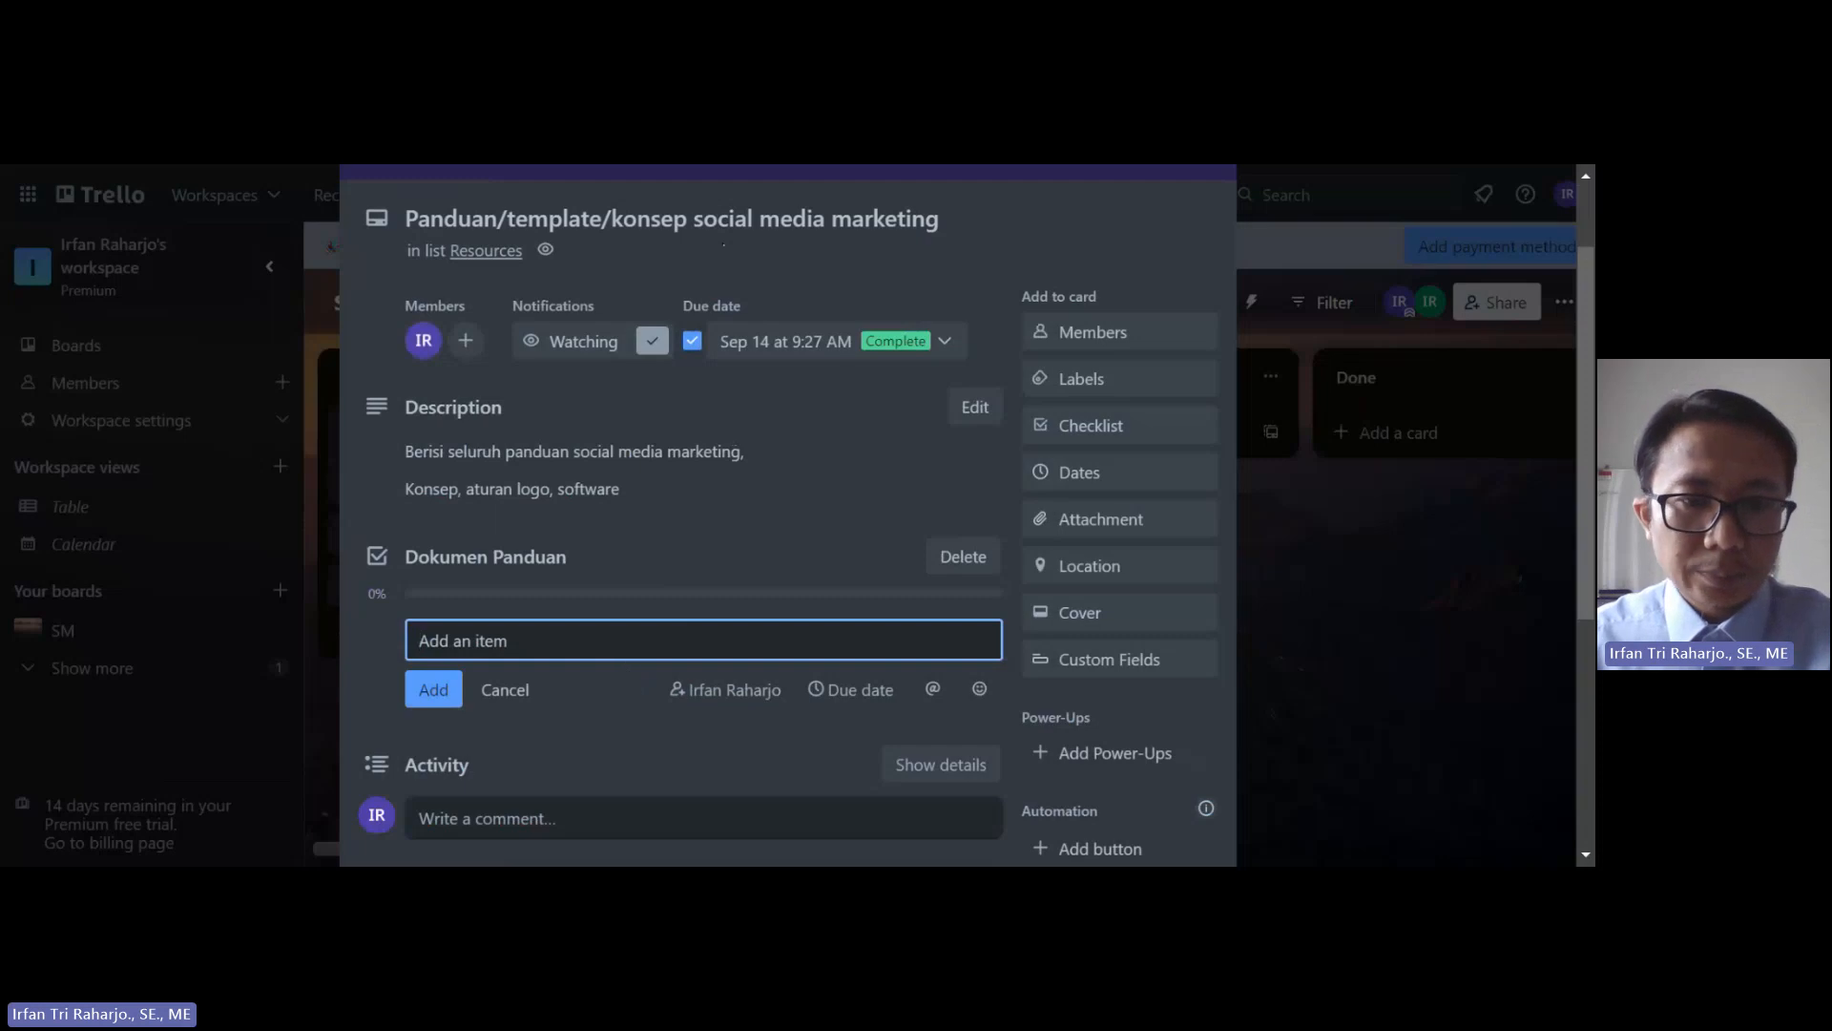
{"action": "left_click", "coordinate": [849, 691]}
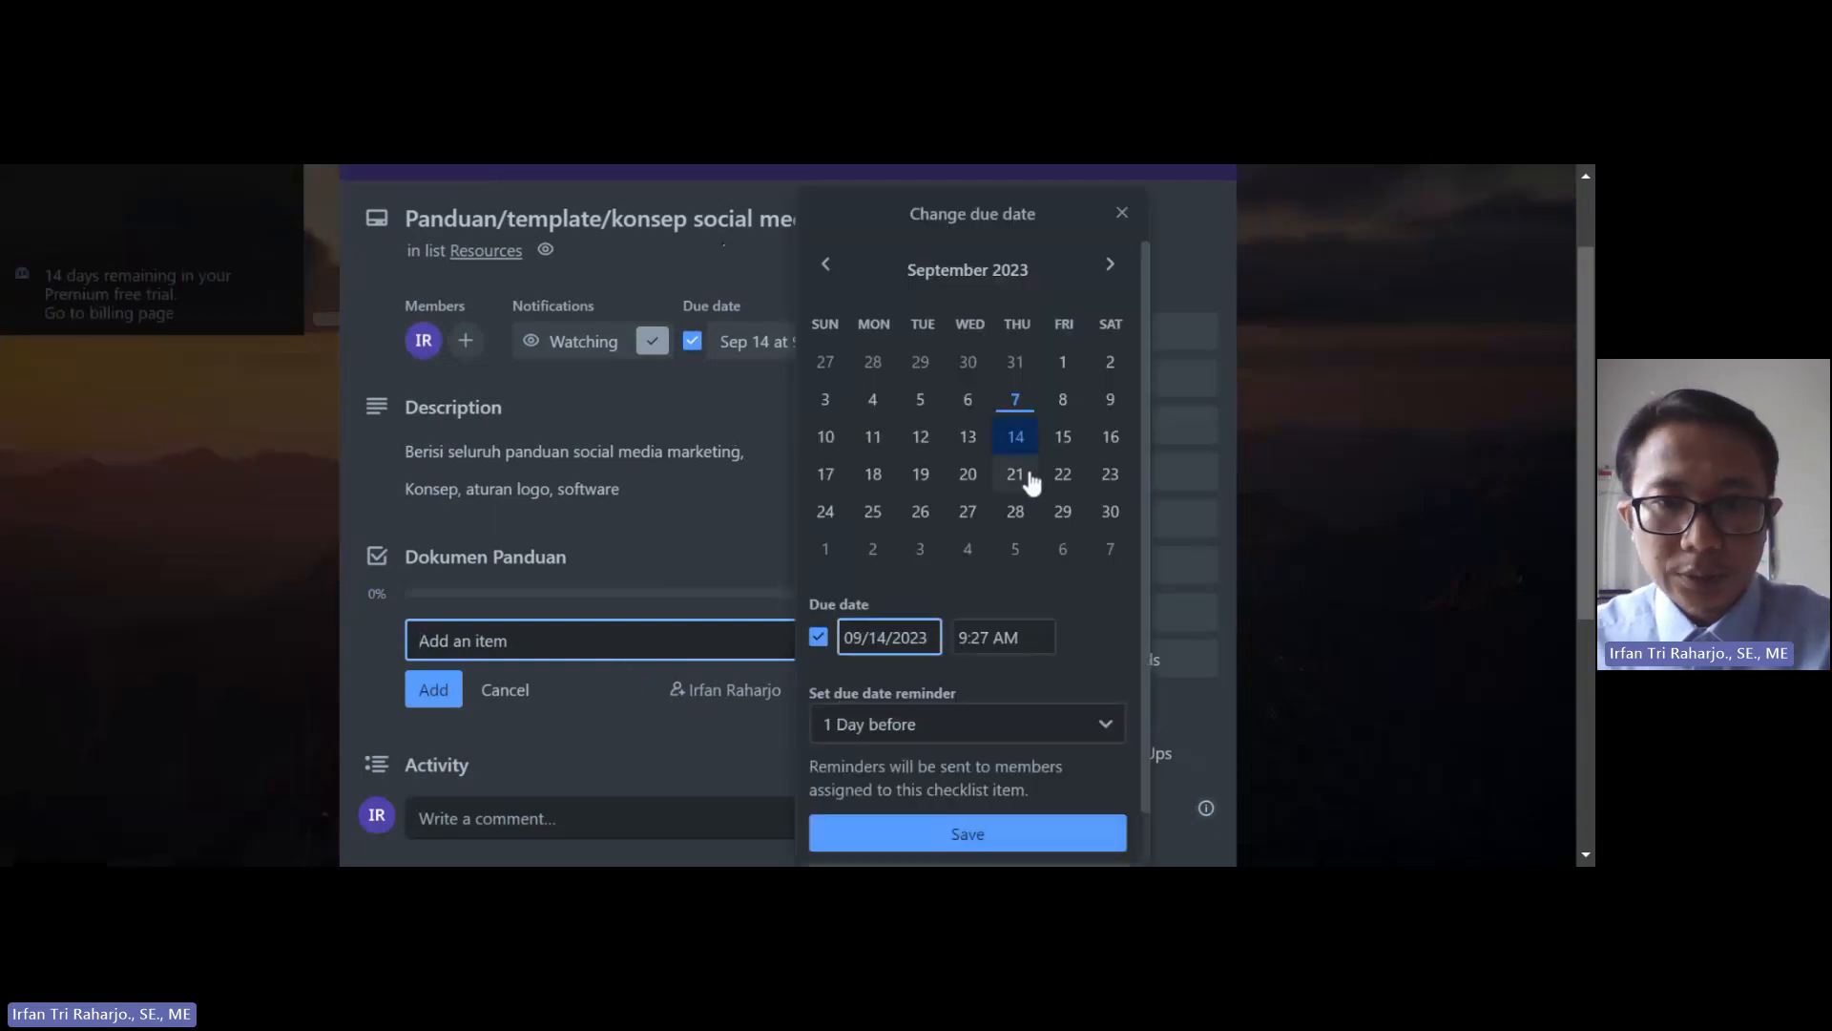
{"action": "left_click", "coordinate": [1067, 407]}
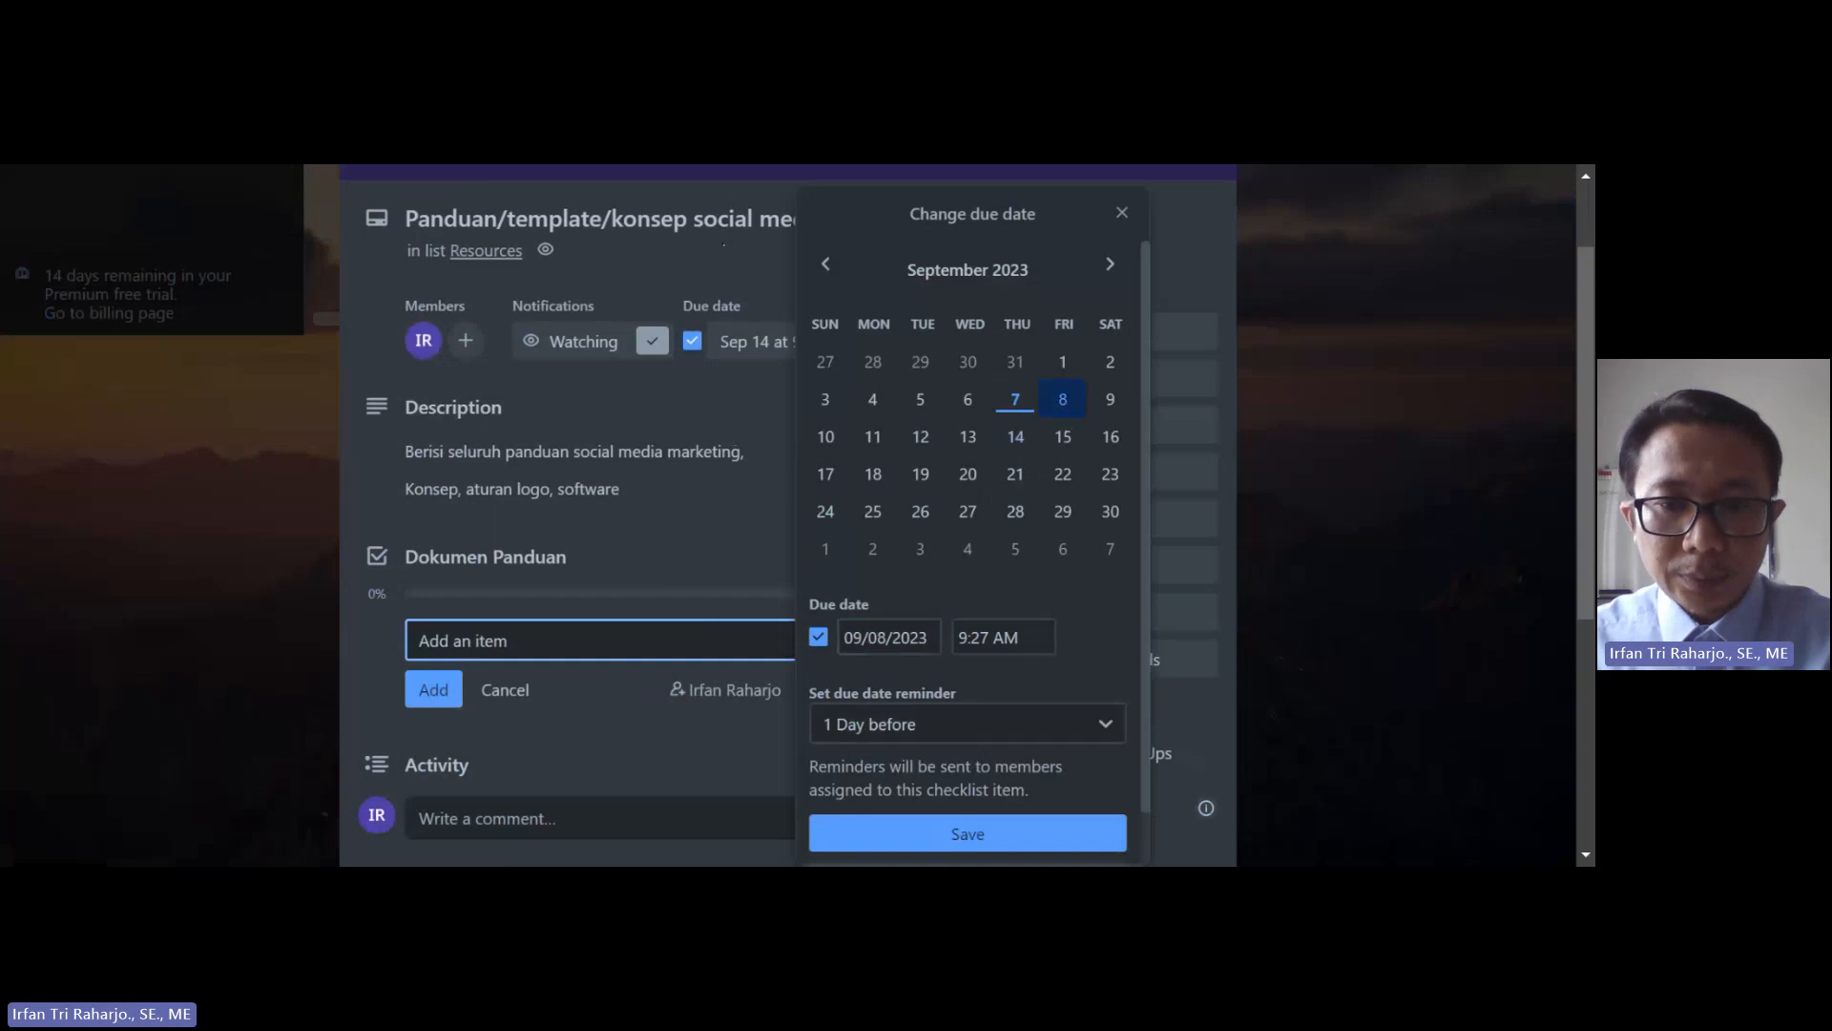
{"action": "left_click", "coordinate": [986, 846]}
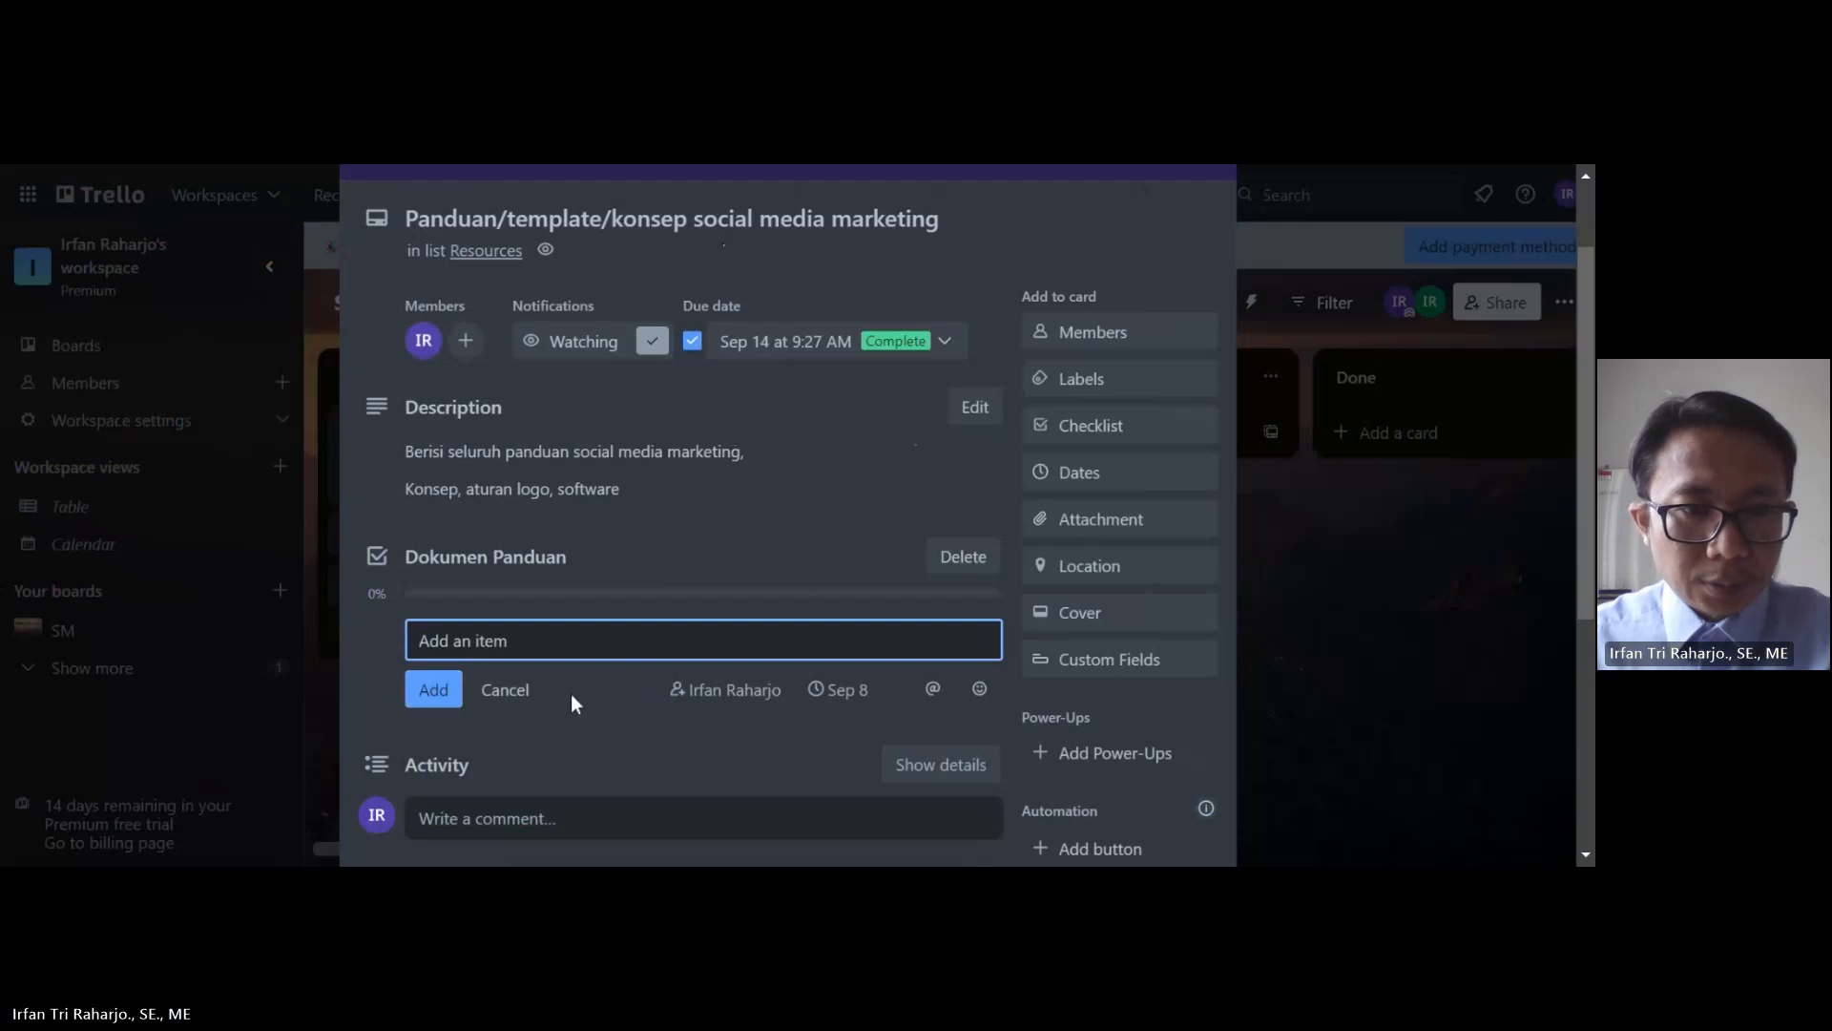
{"action": "scroll", "coordinate": [580, 693], "scroll_direction": "down", "scroll_amount": 2}
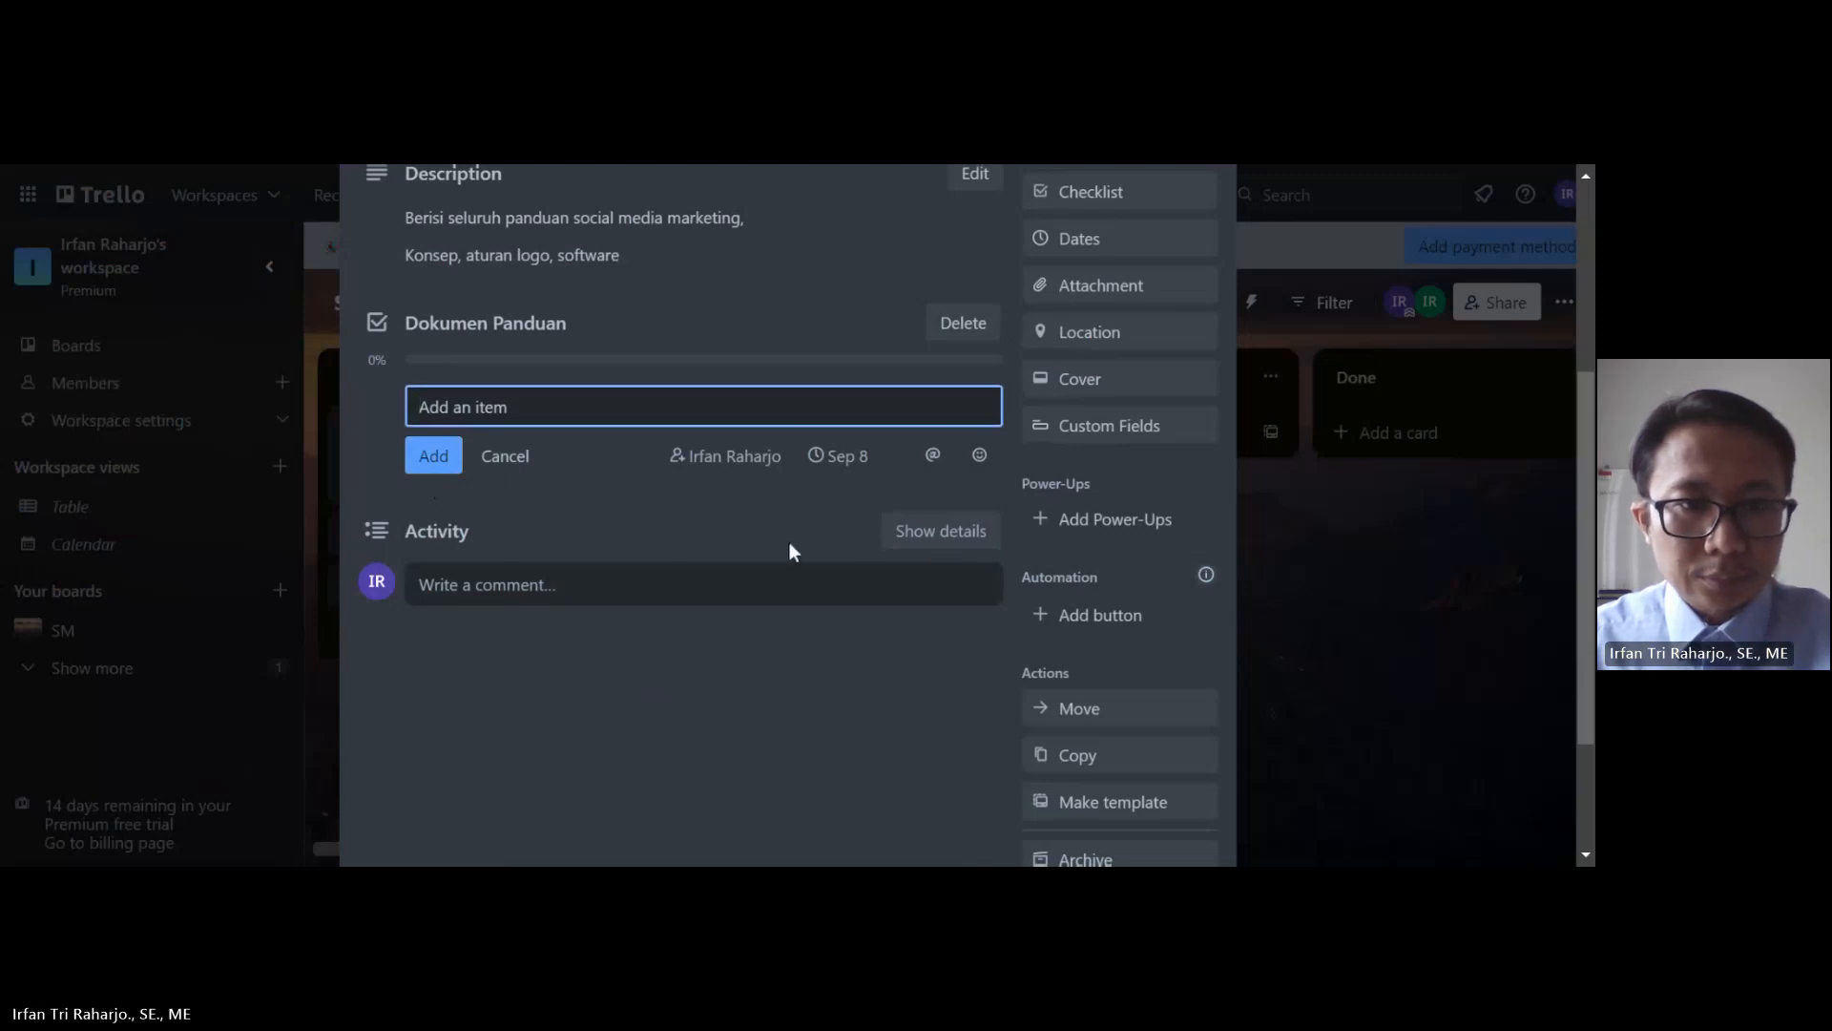
Step: Add the checklist item 'Dokumen Panduan', assigned to the card member and due Sep 8
{"action": "left_click", "coordinate": [490, 519]}
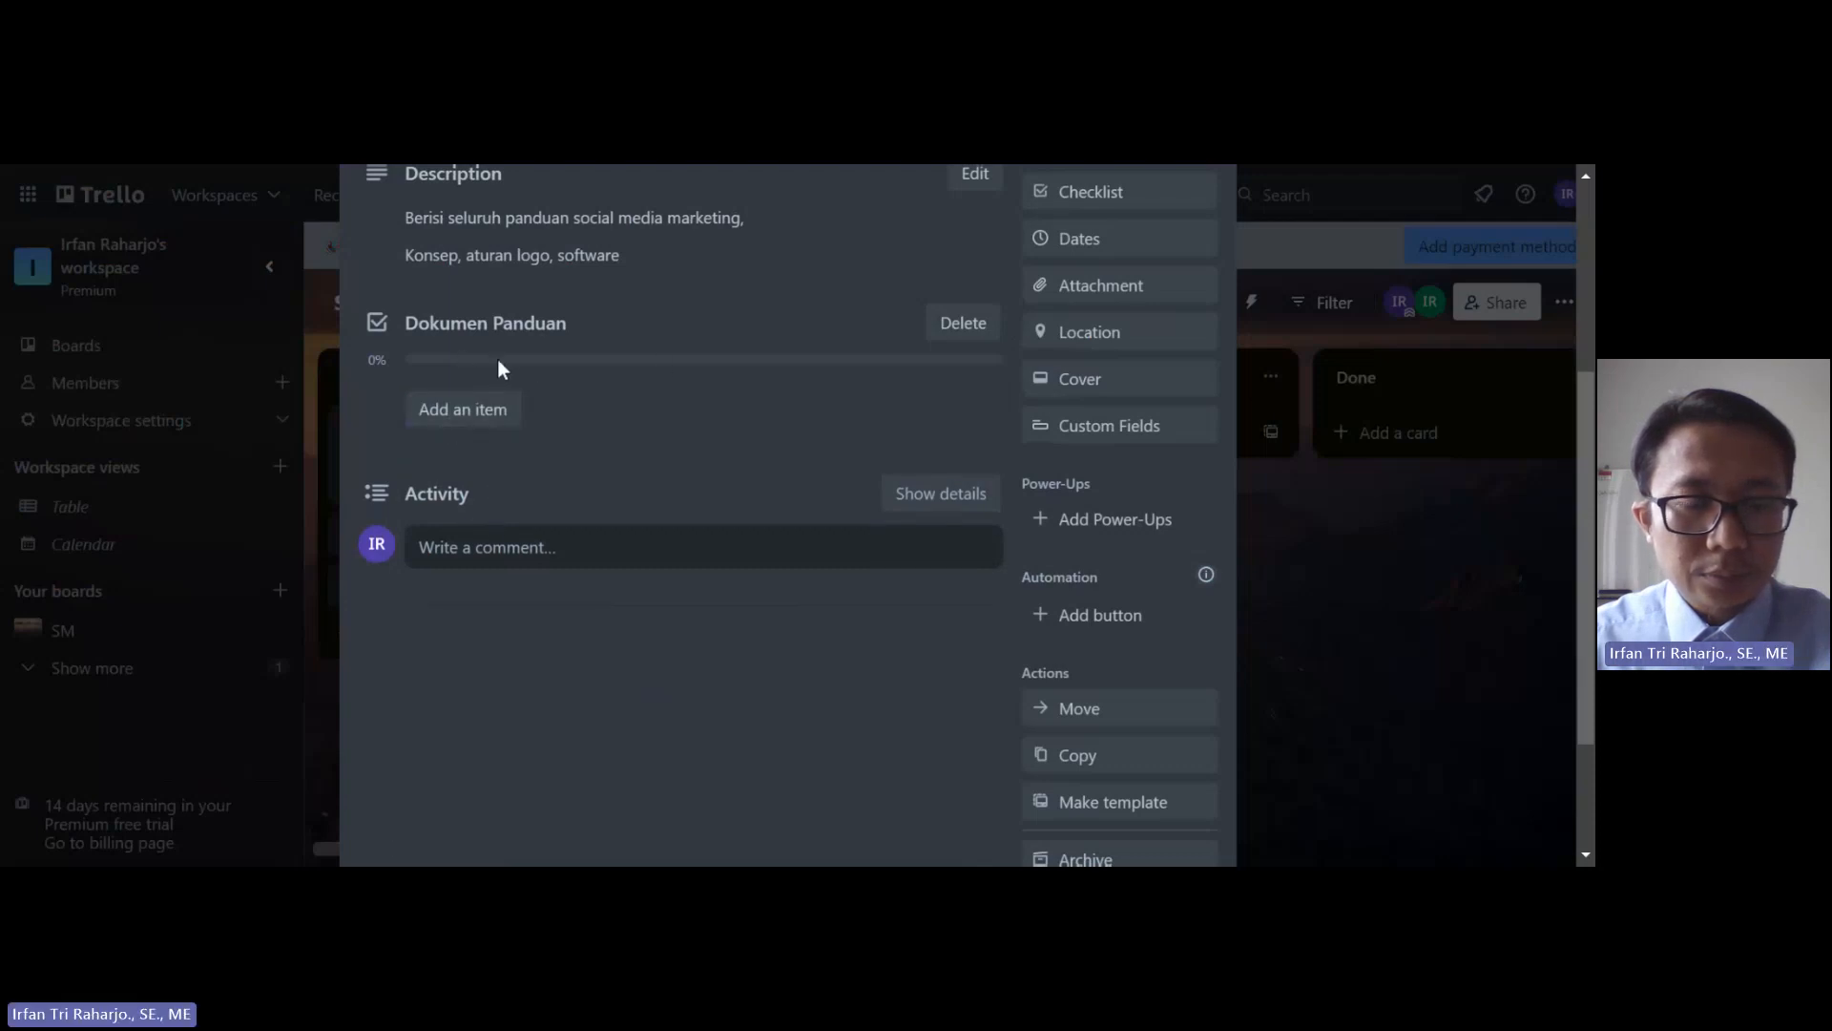
{"action": "left_click", "coordinate": [459, 415]}
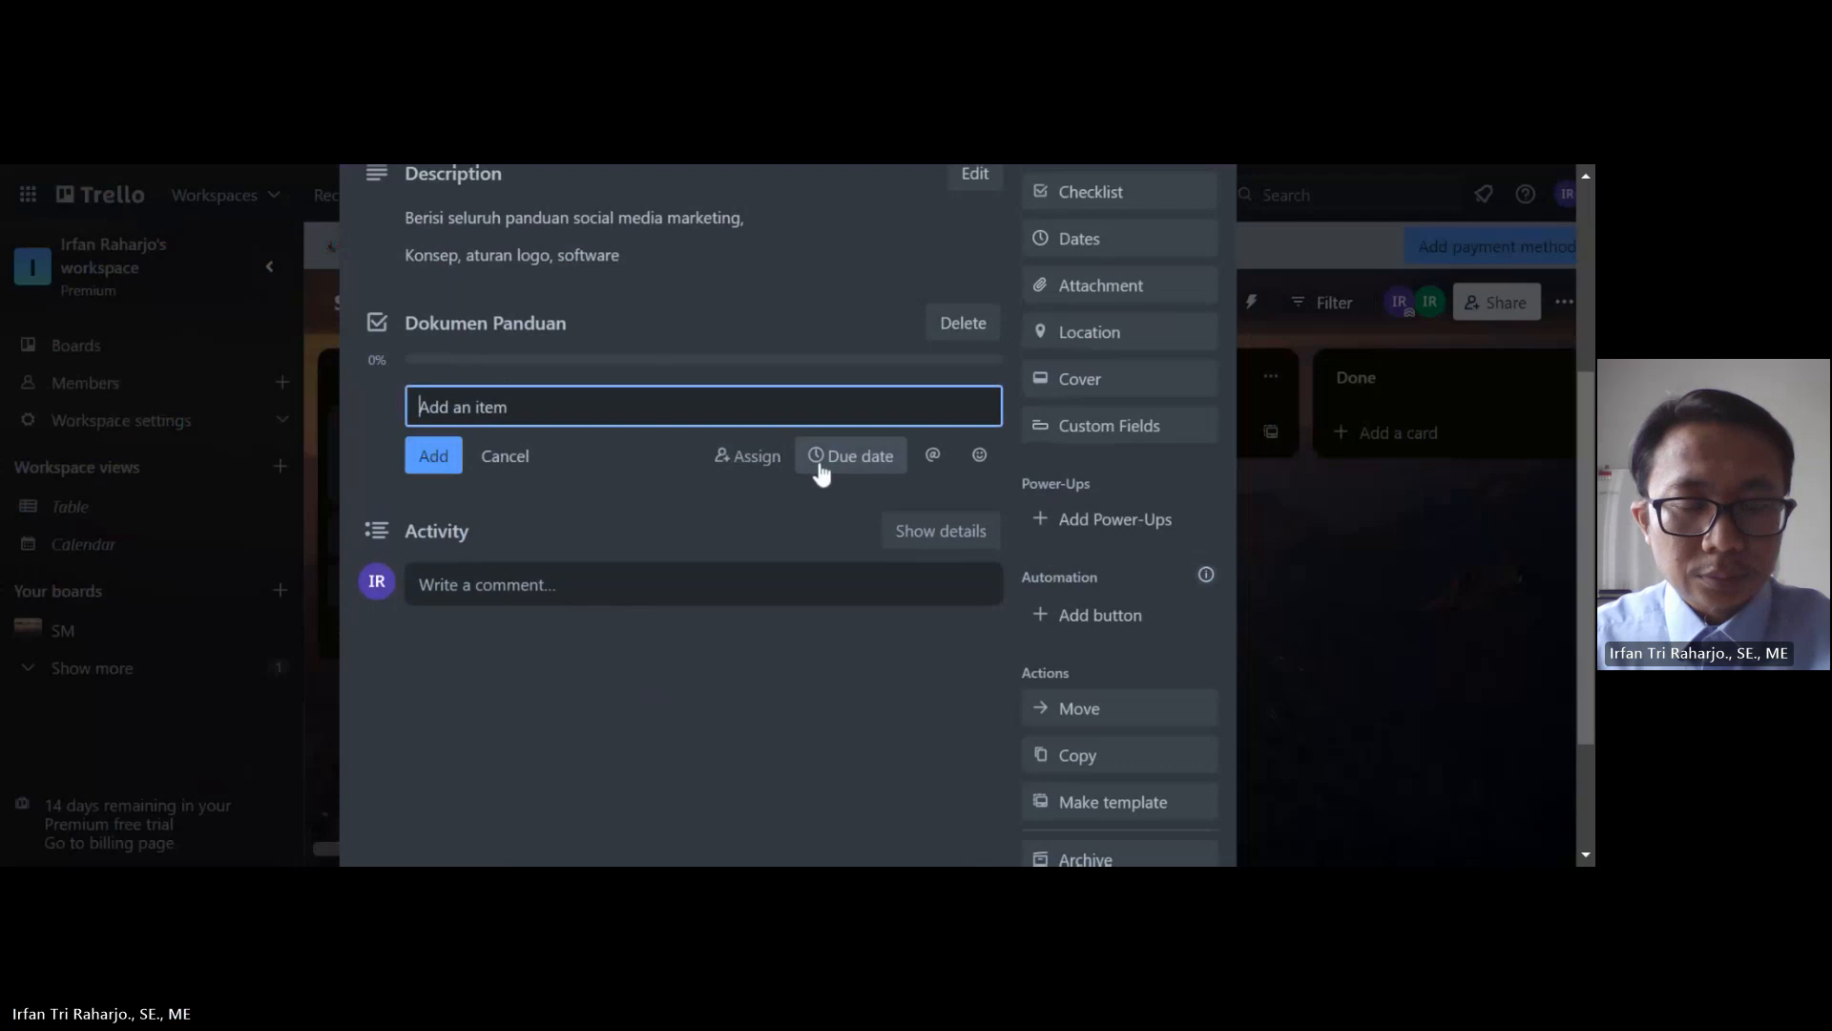
{"action": "left_click", "coordinate": [754, 459]}
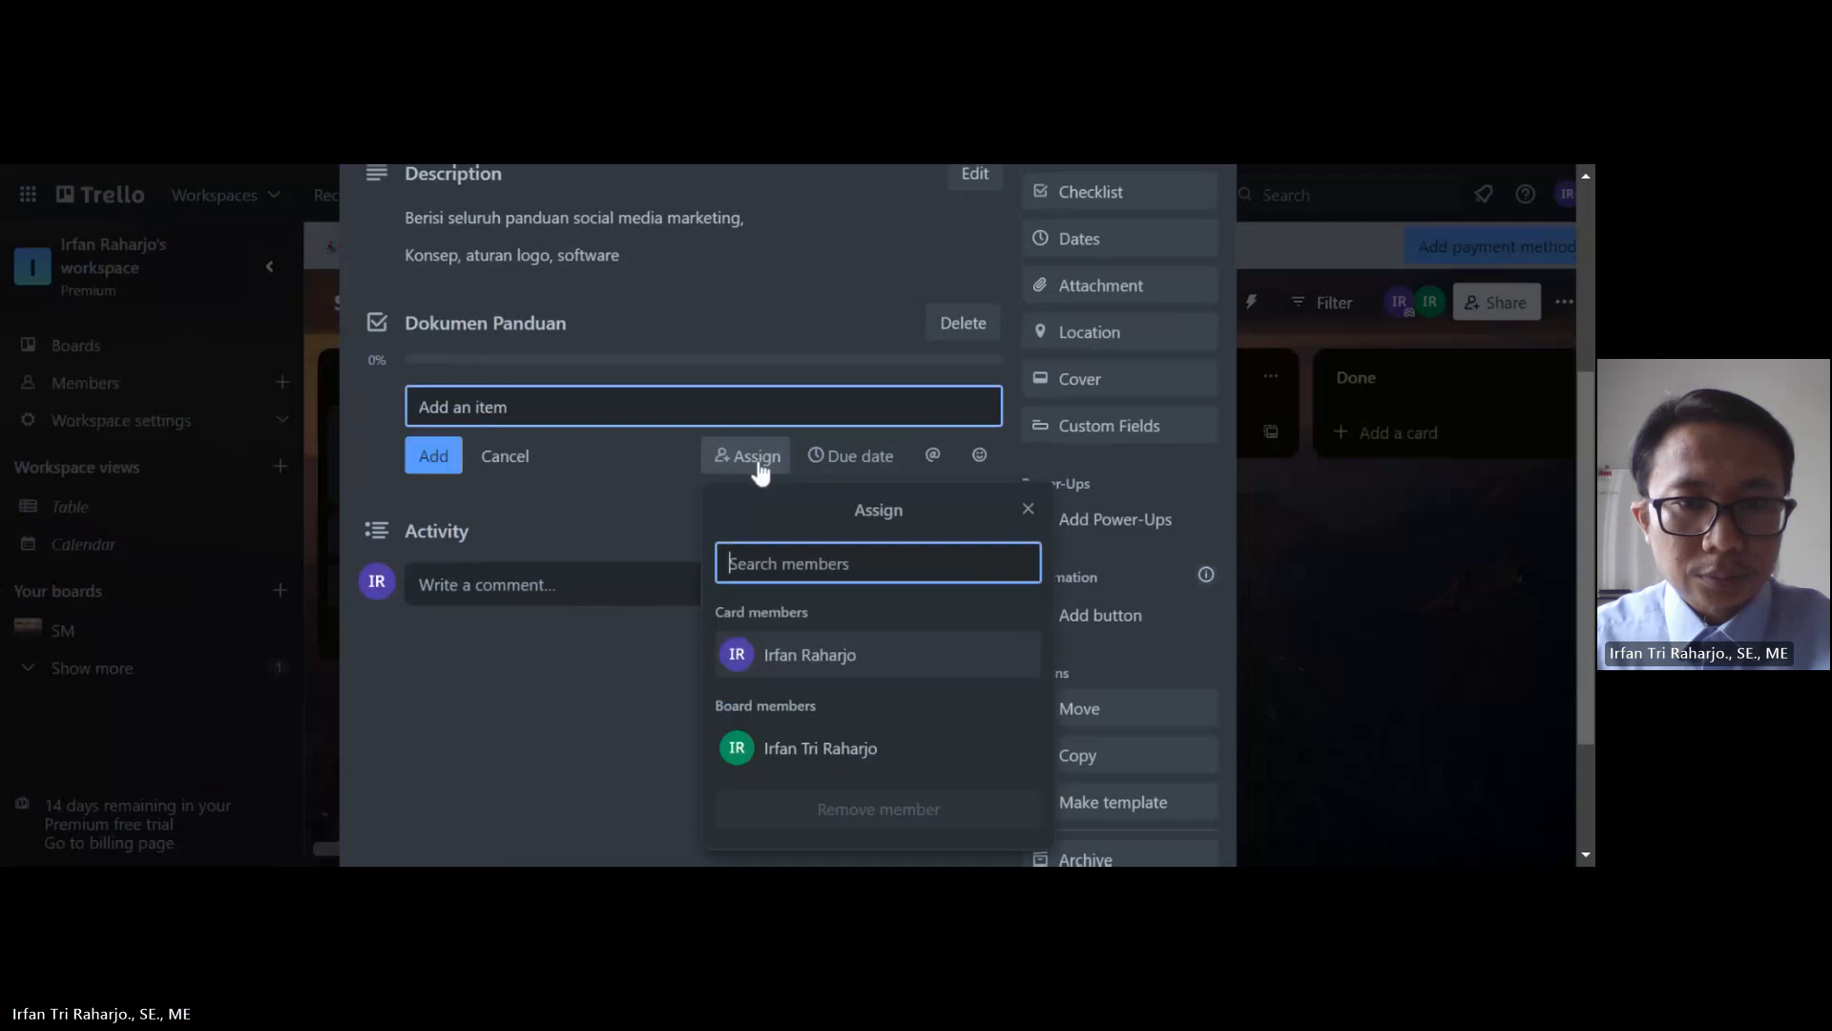
{"action": "left_click", "coordinate": [789, 657]}
{"action": "left_click", "coordinate": [868, 462]}
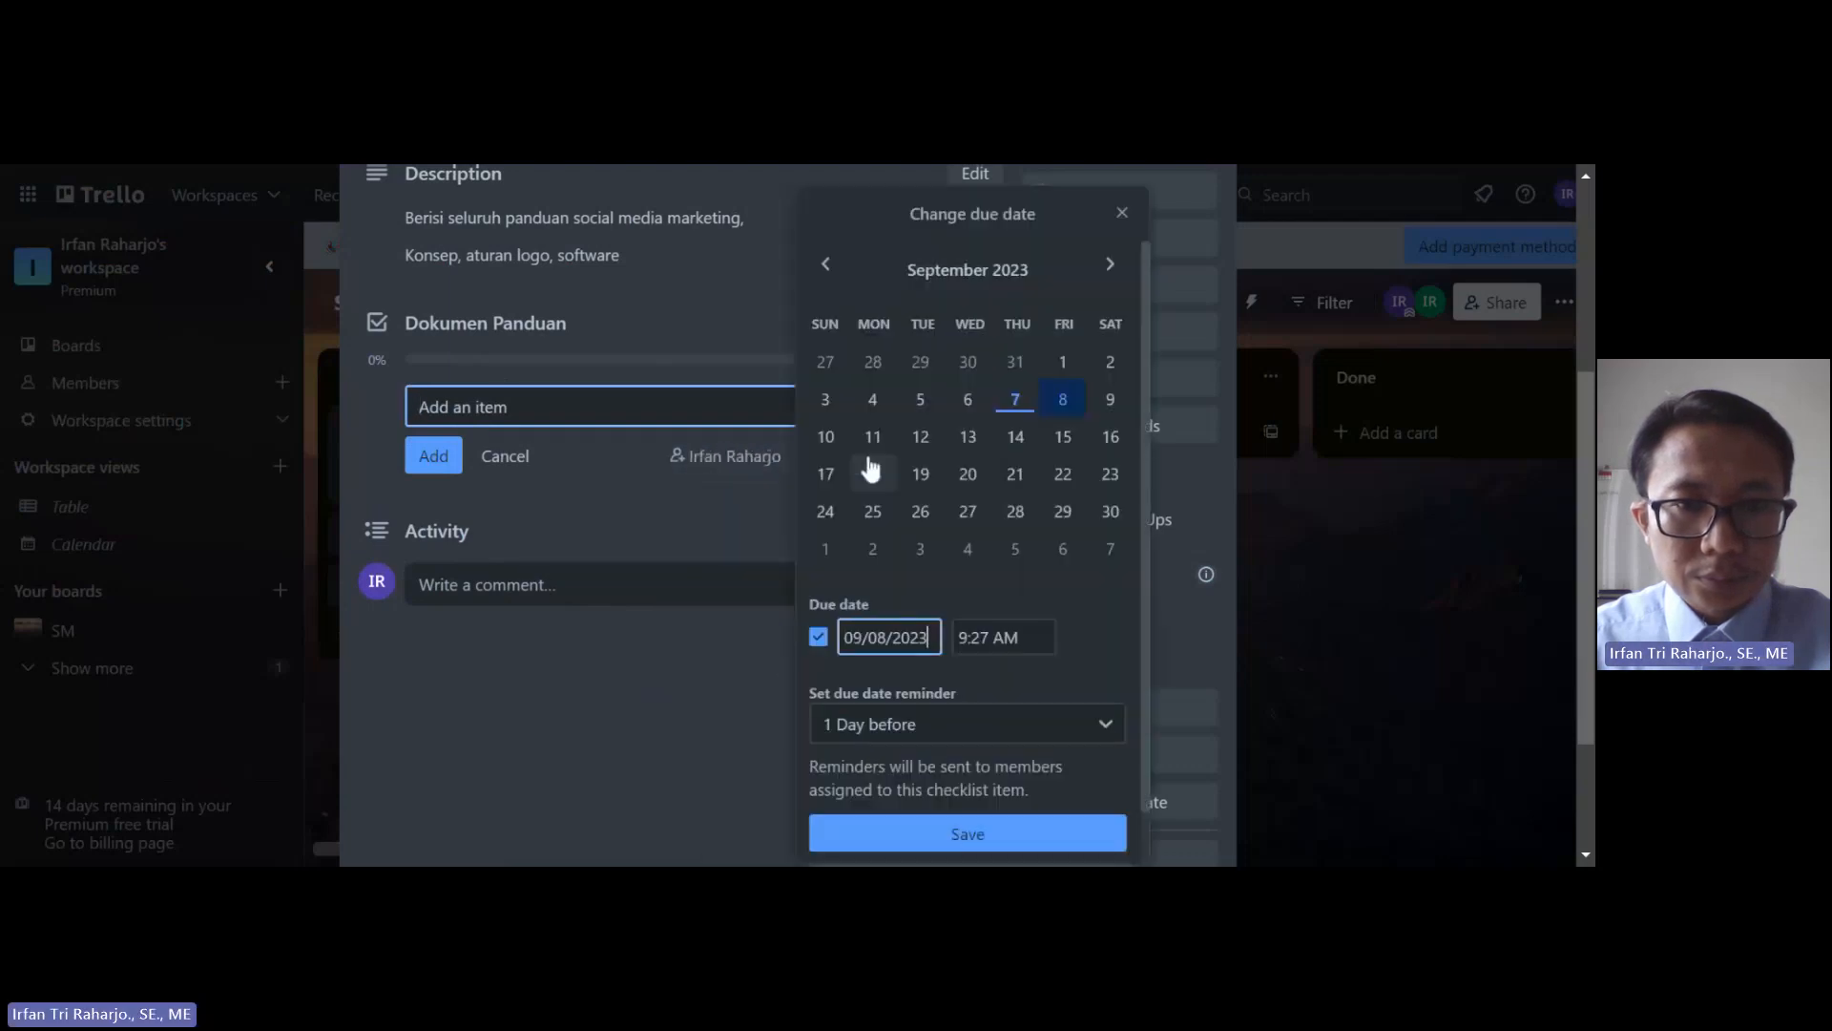
{"action": "left_click", "coordinate": [1062, 409]}
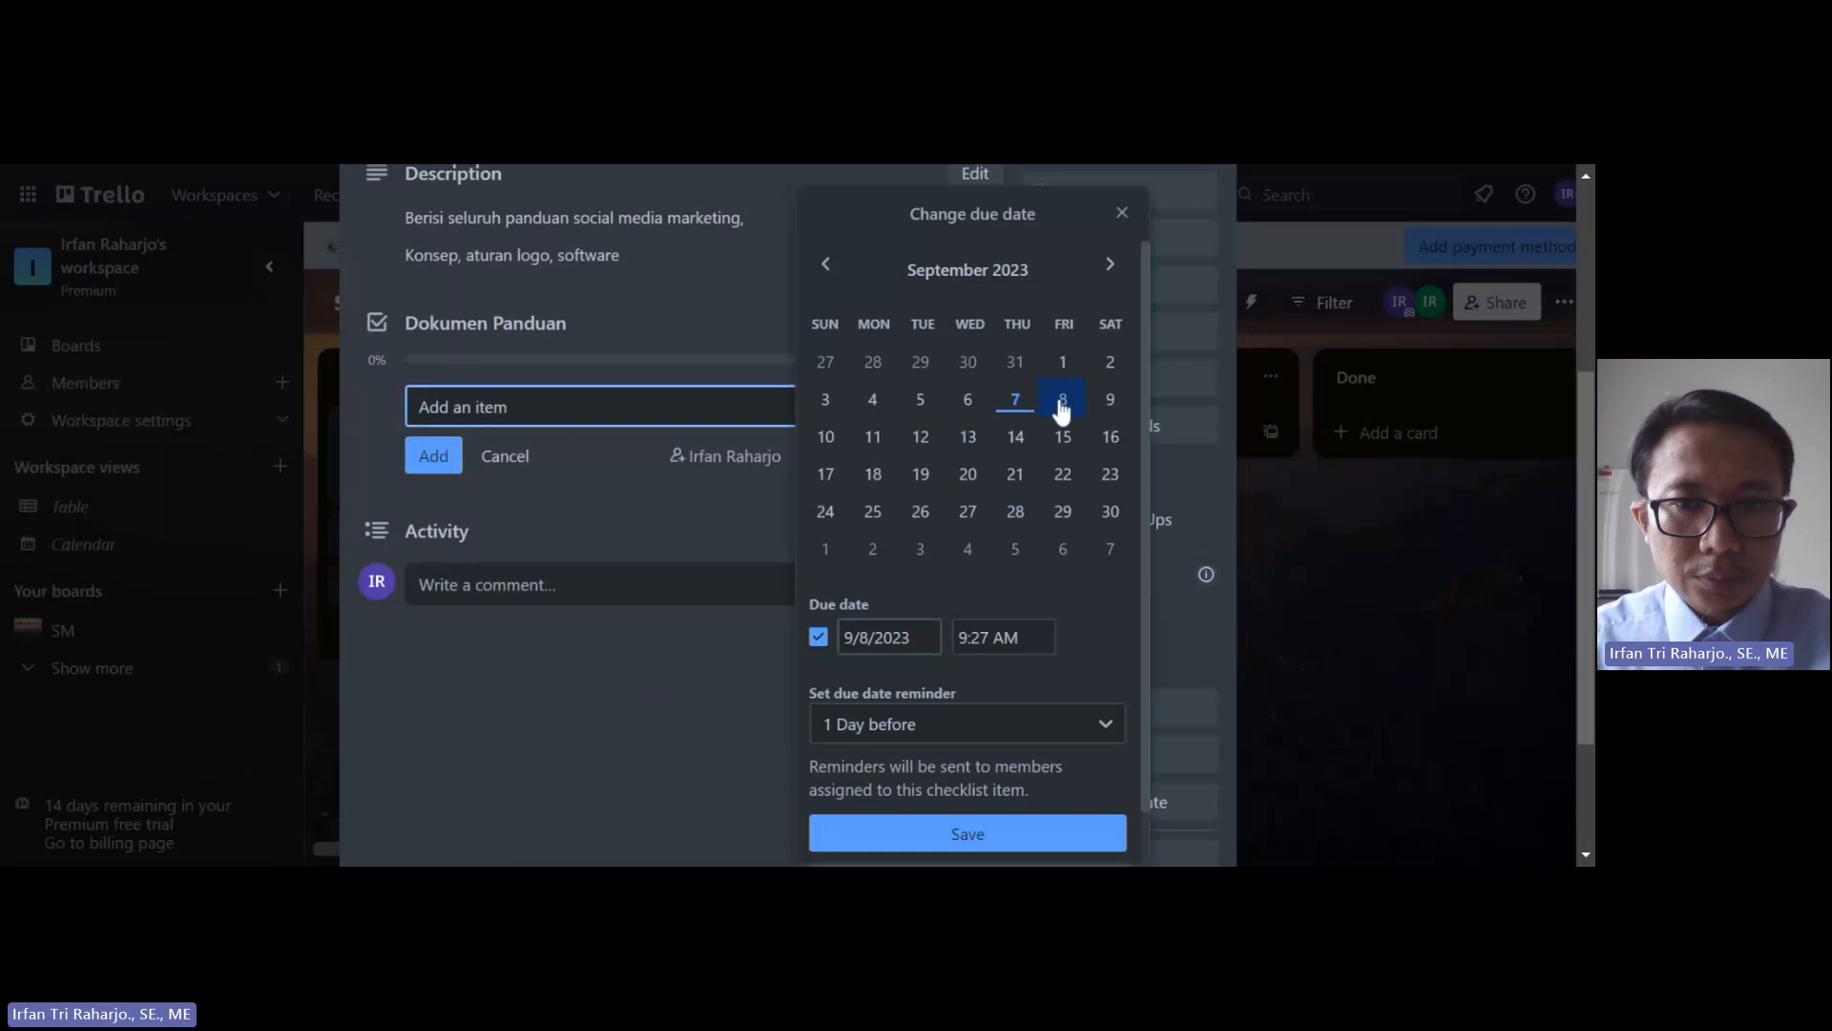
{"action": "left_click", "coordinate": [972, 843]}
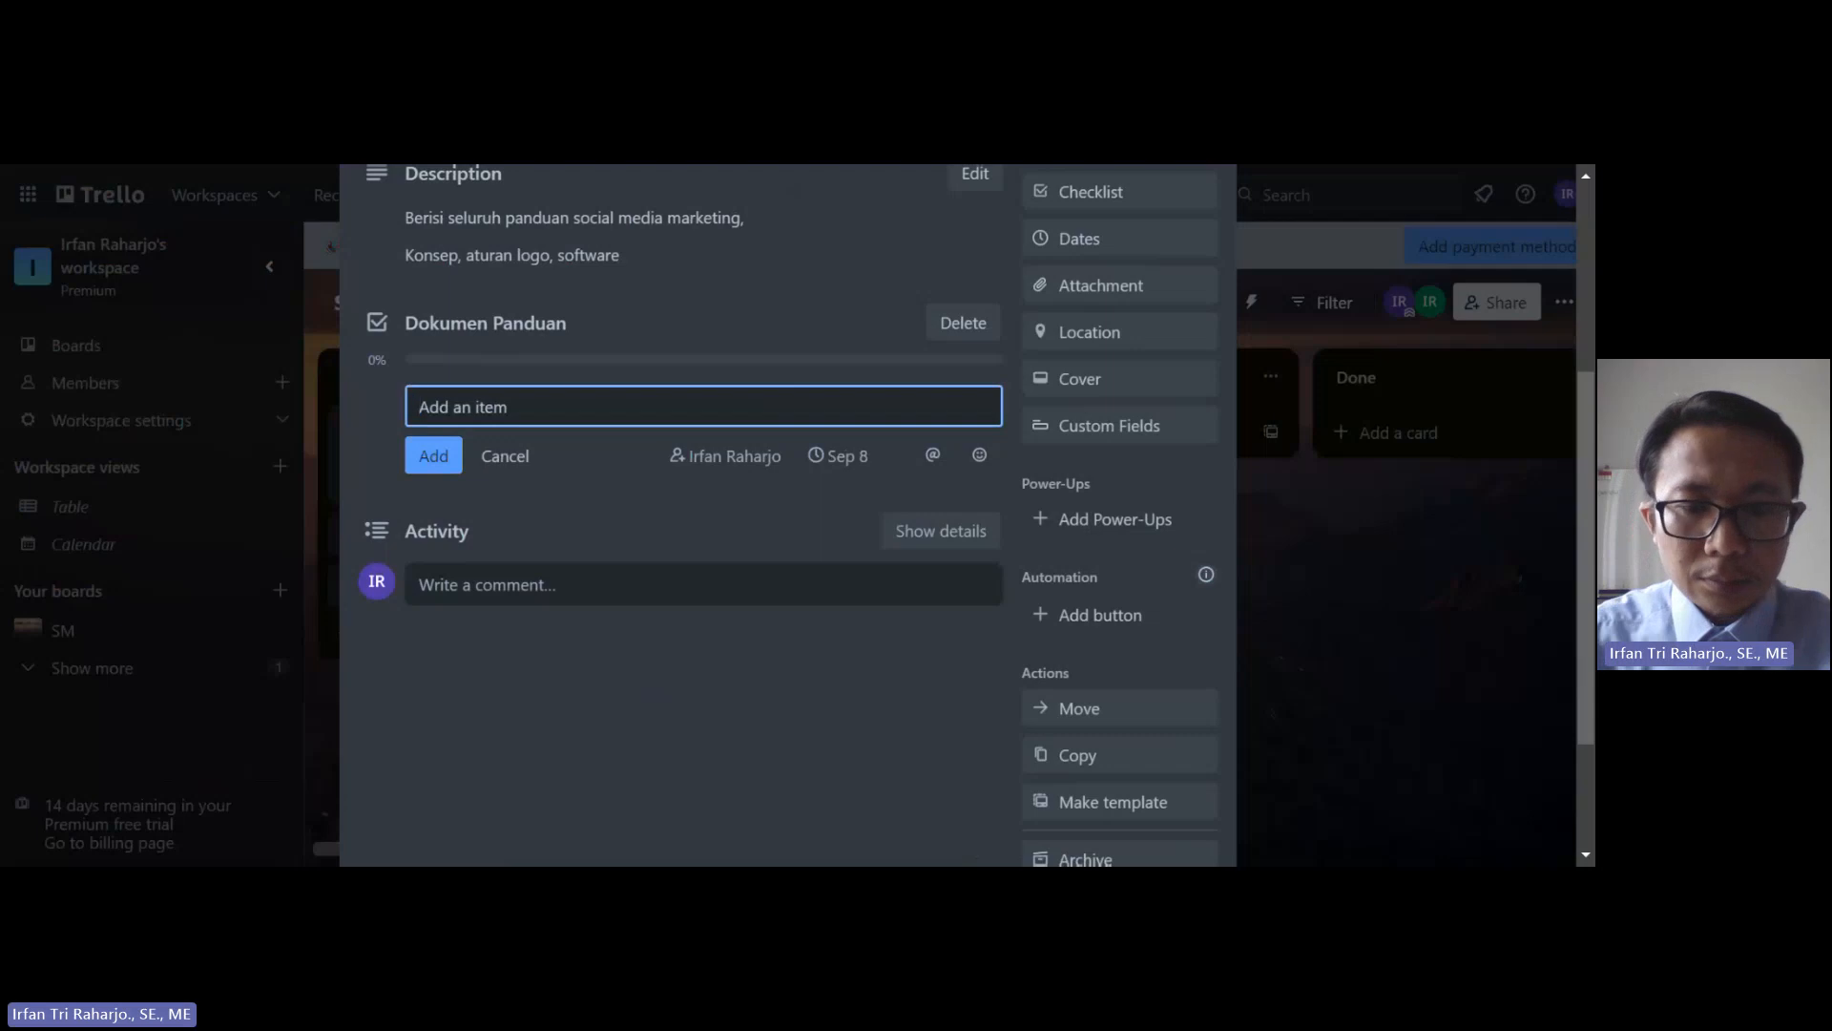
{"action": "type", "text": "Dokum"}
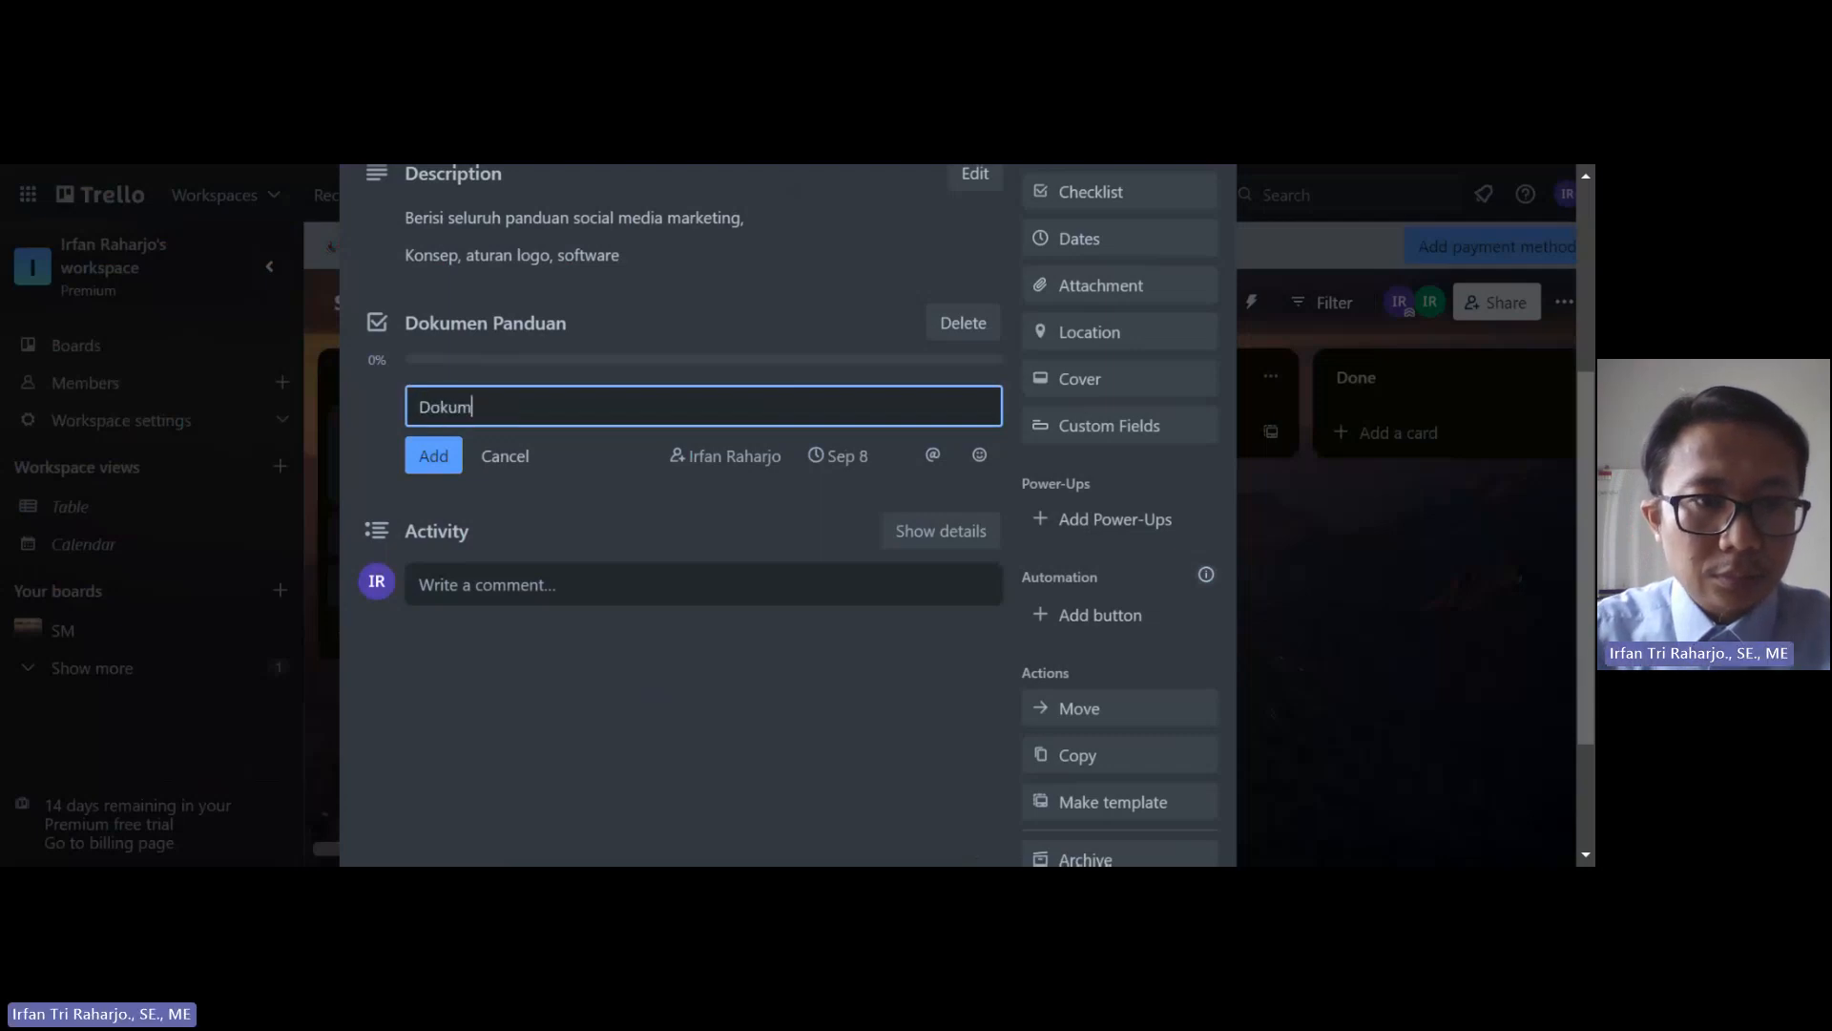
{"action": "type", "text": "en Panduan"}
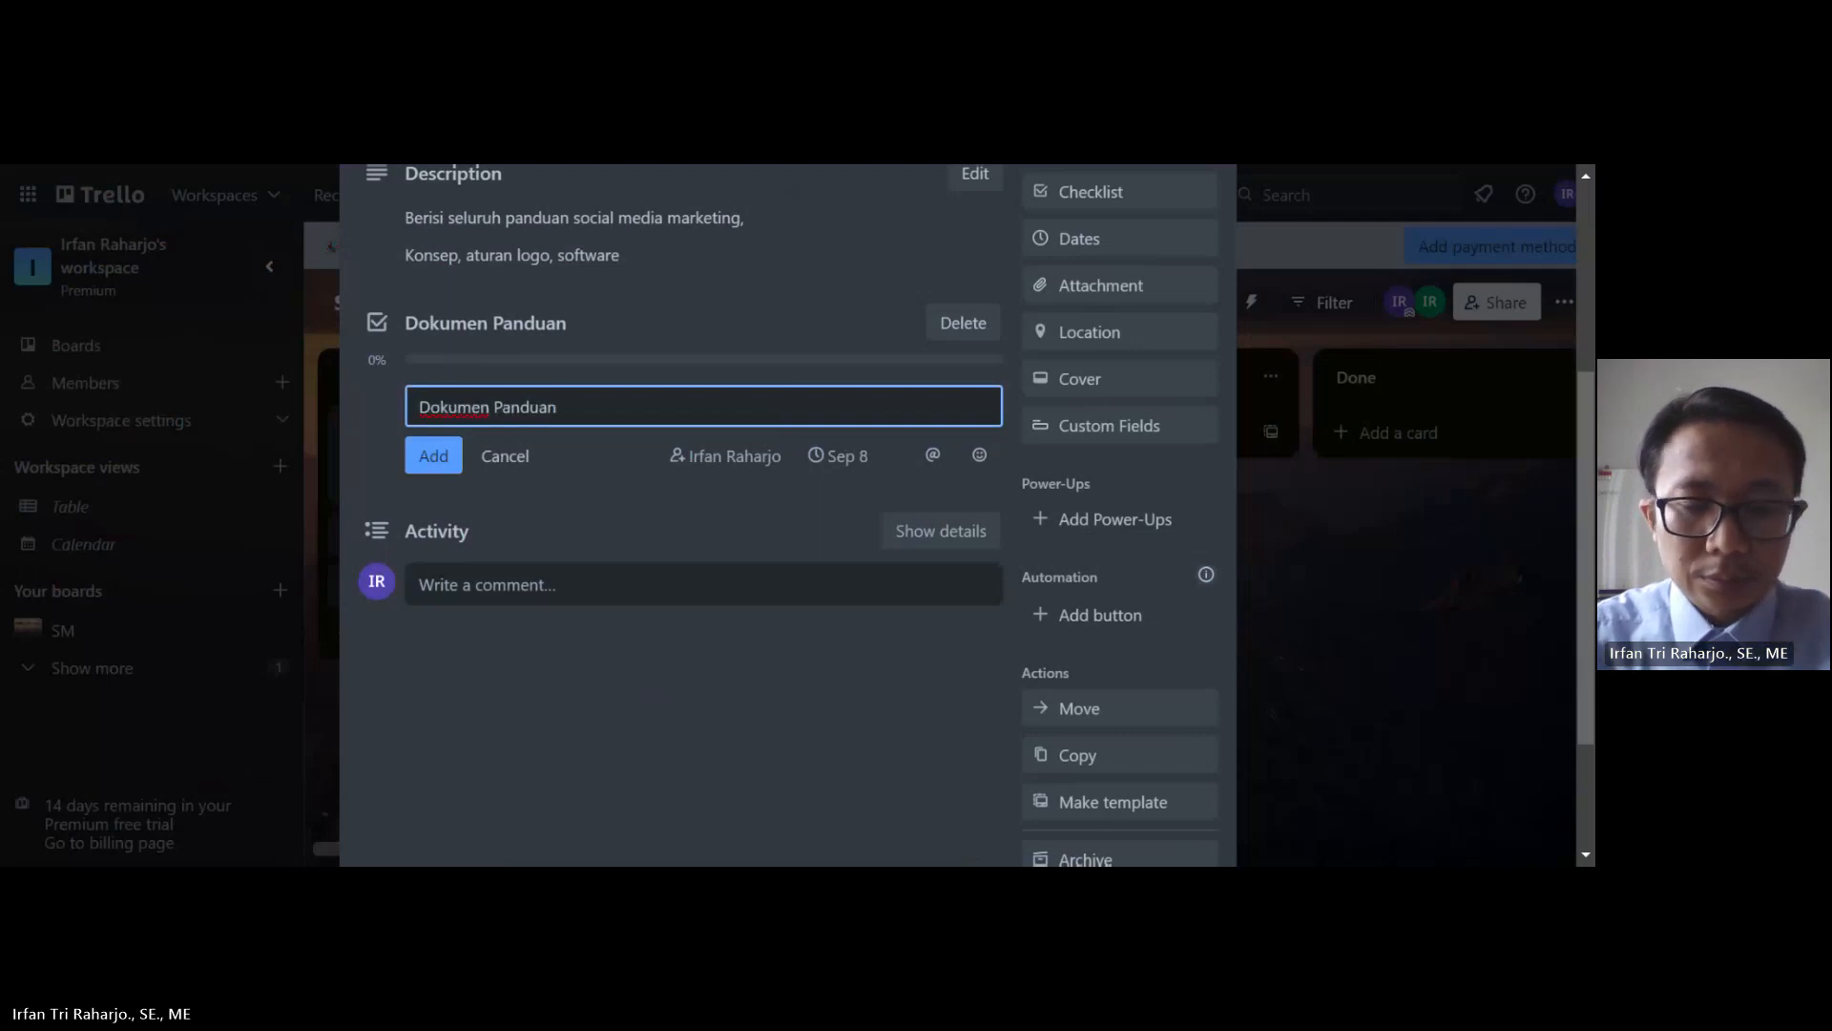
{"action": "left_click", "coordinate": [460, 452]}
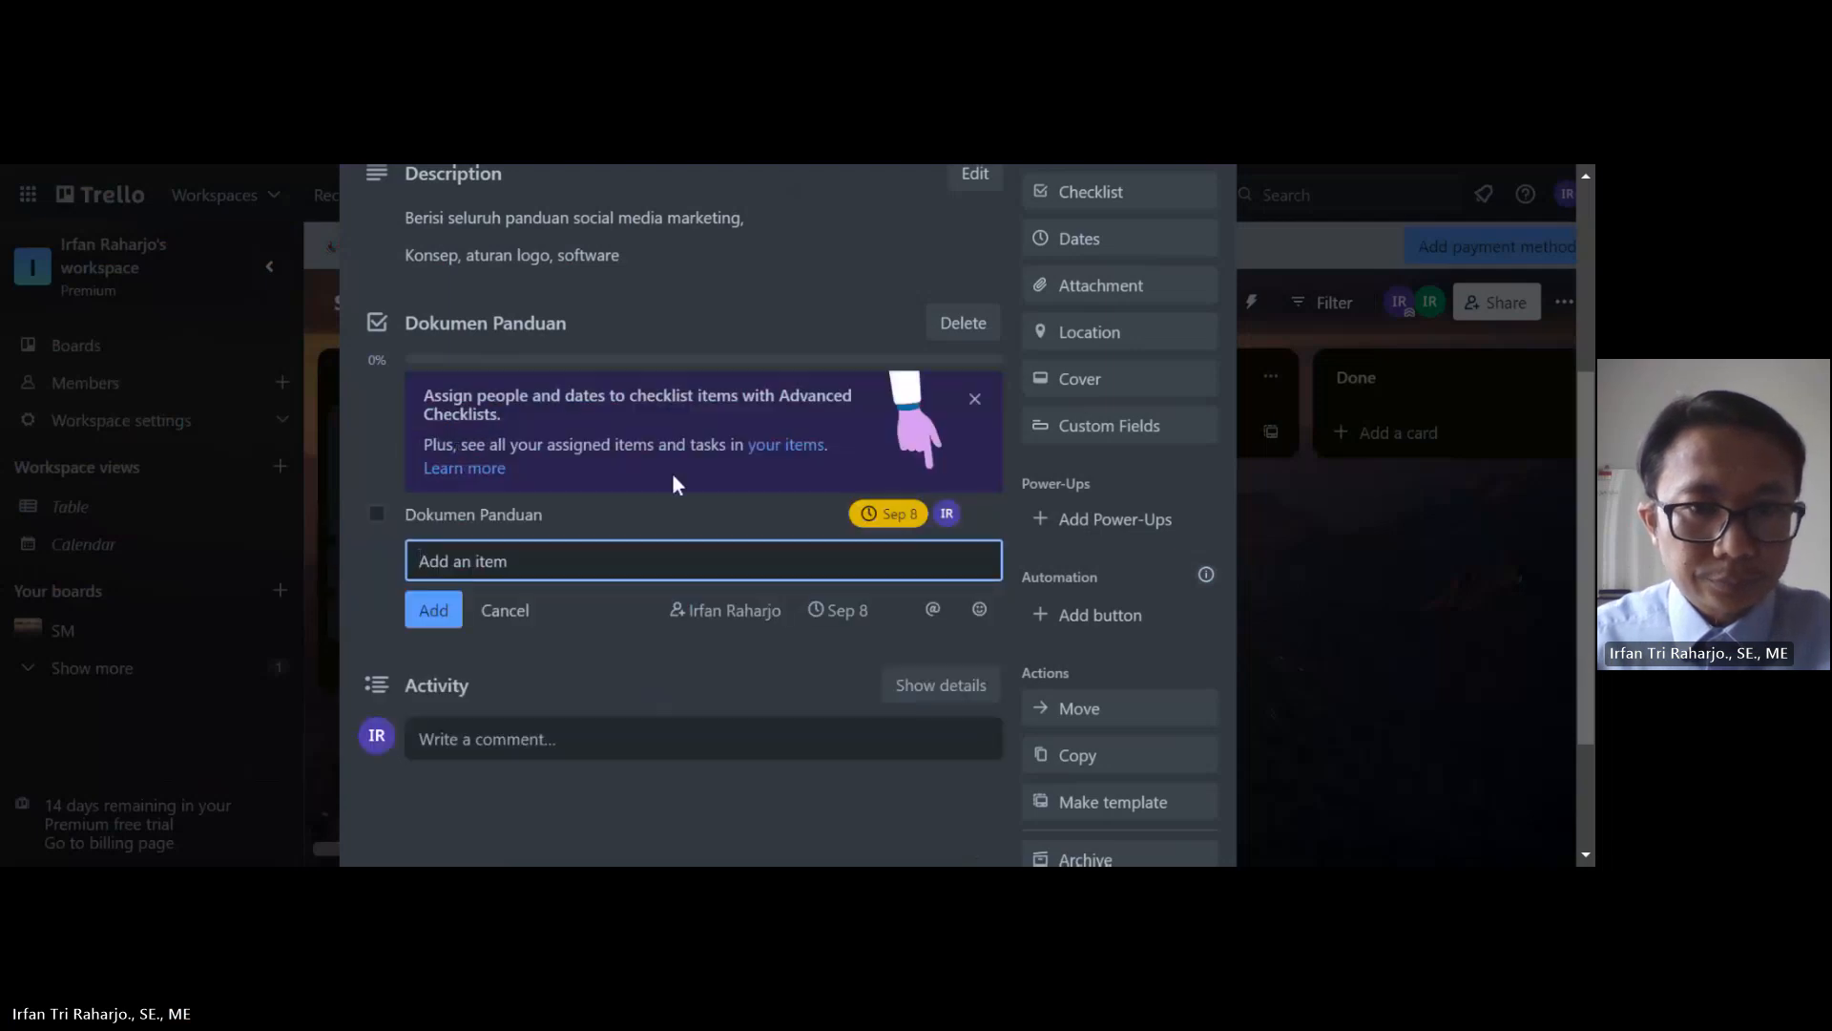
{"action": "left_click", "coordinate": [976, 400]}
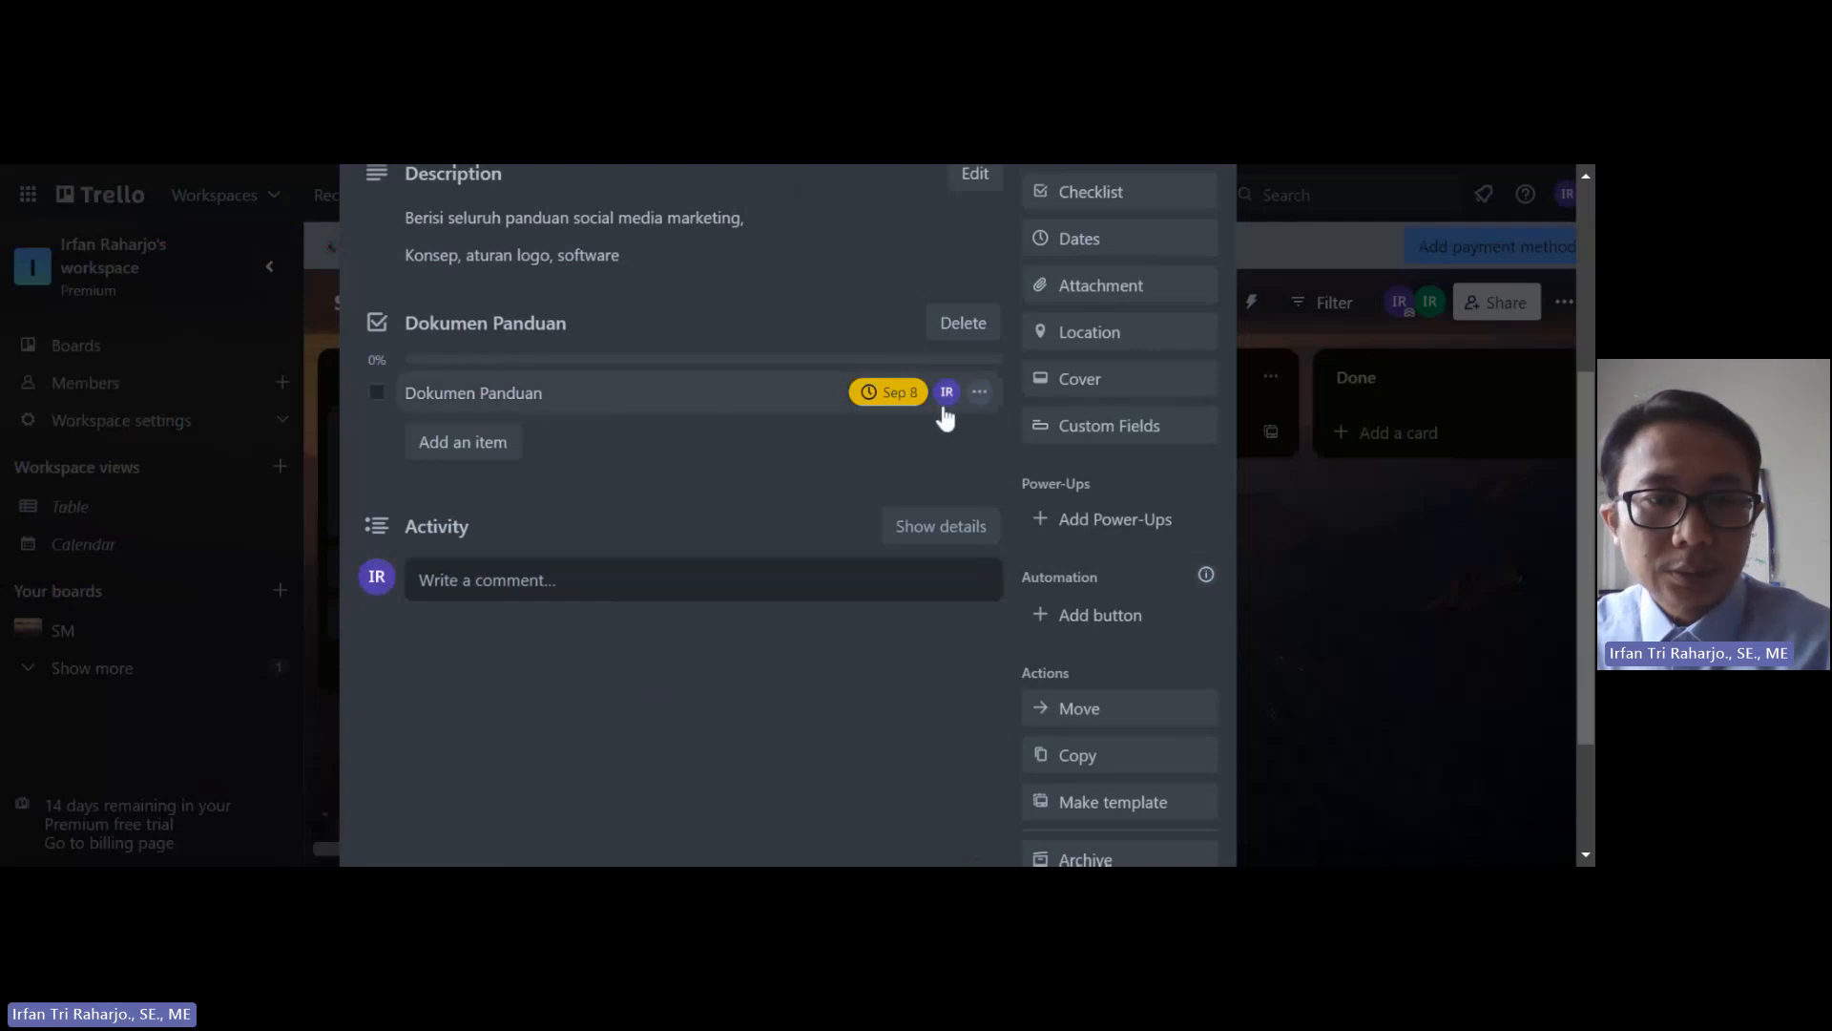
Step: Add a Software item to the checklist
{"action": "left_click", "coordinate": [489, 461]}
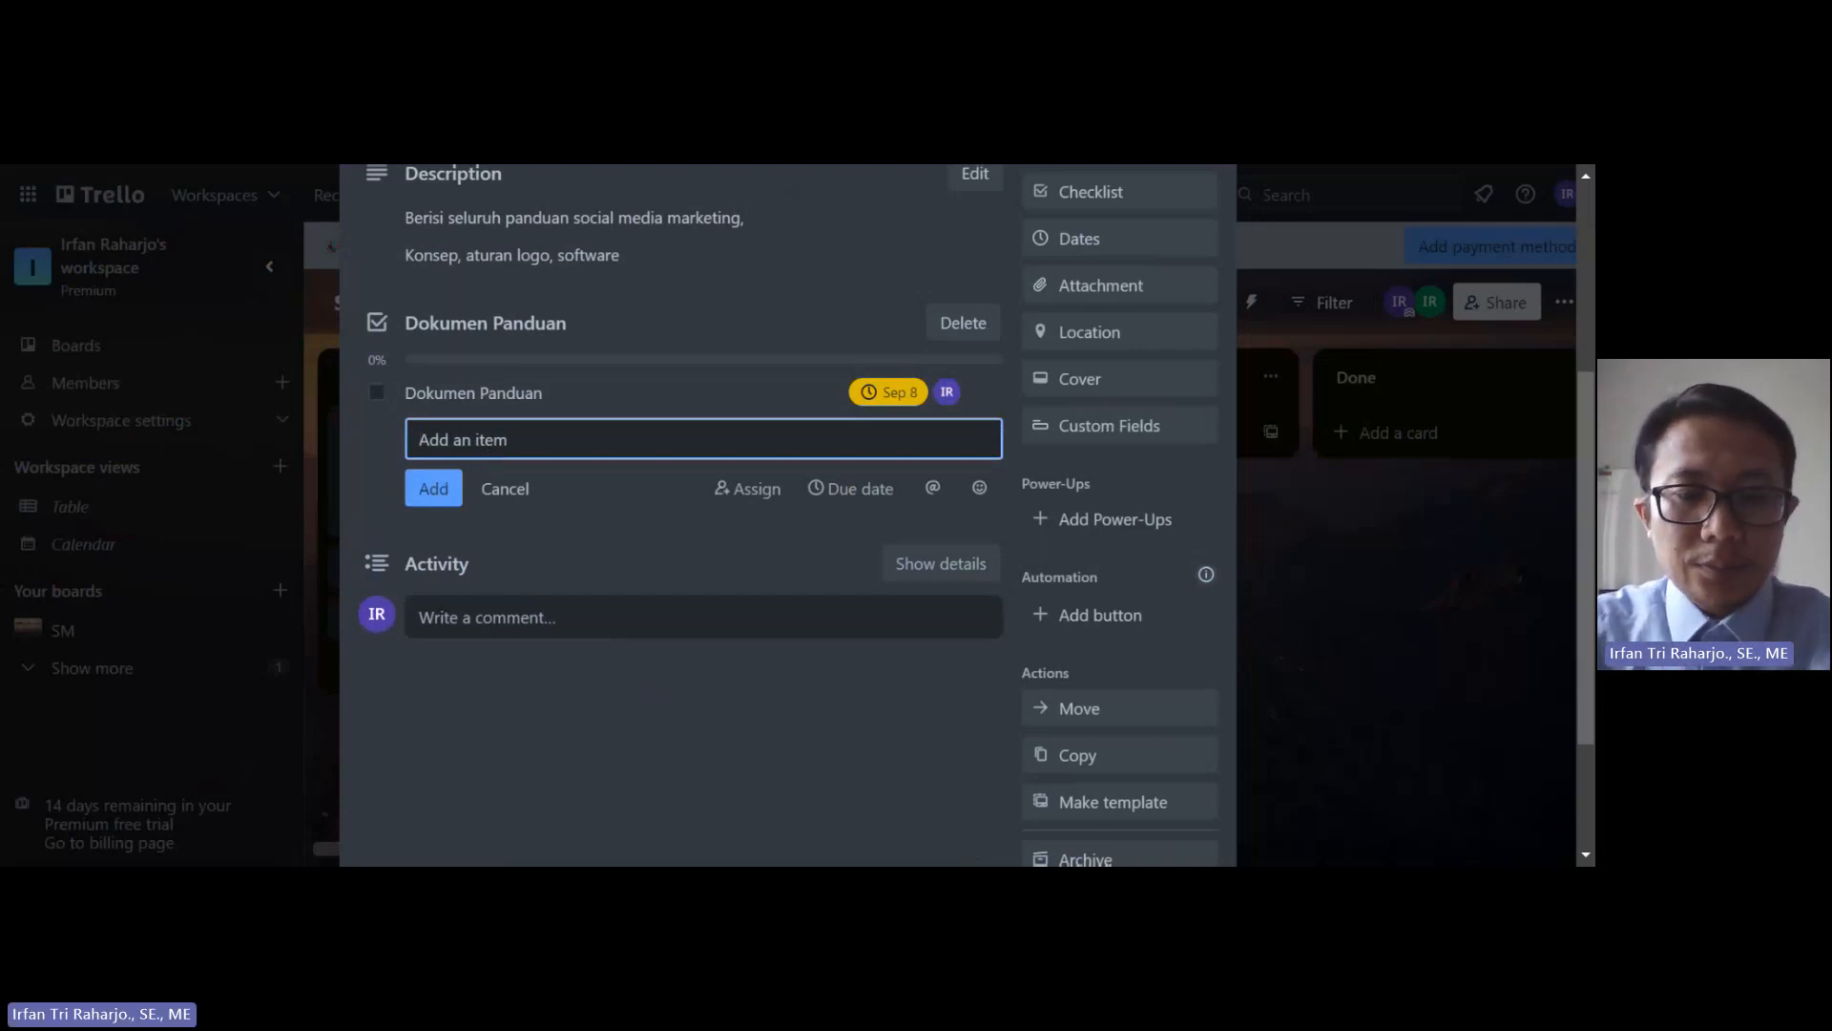
{"action": "type", "text": "Software"}
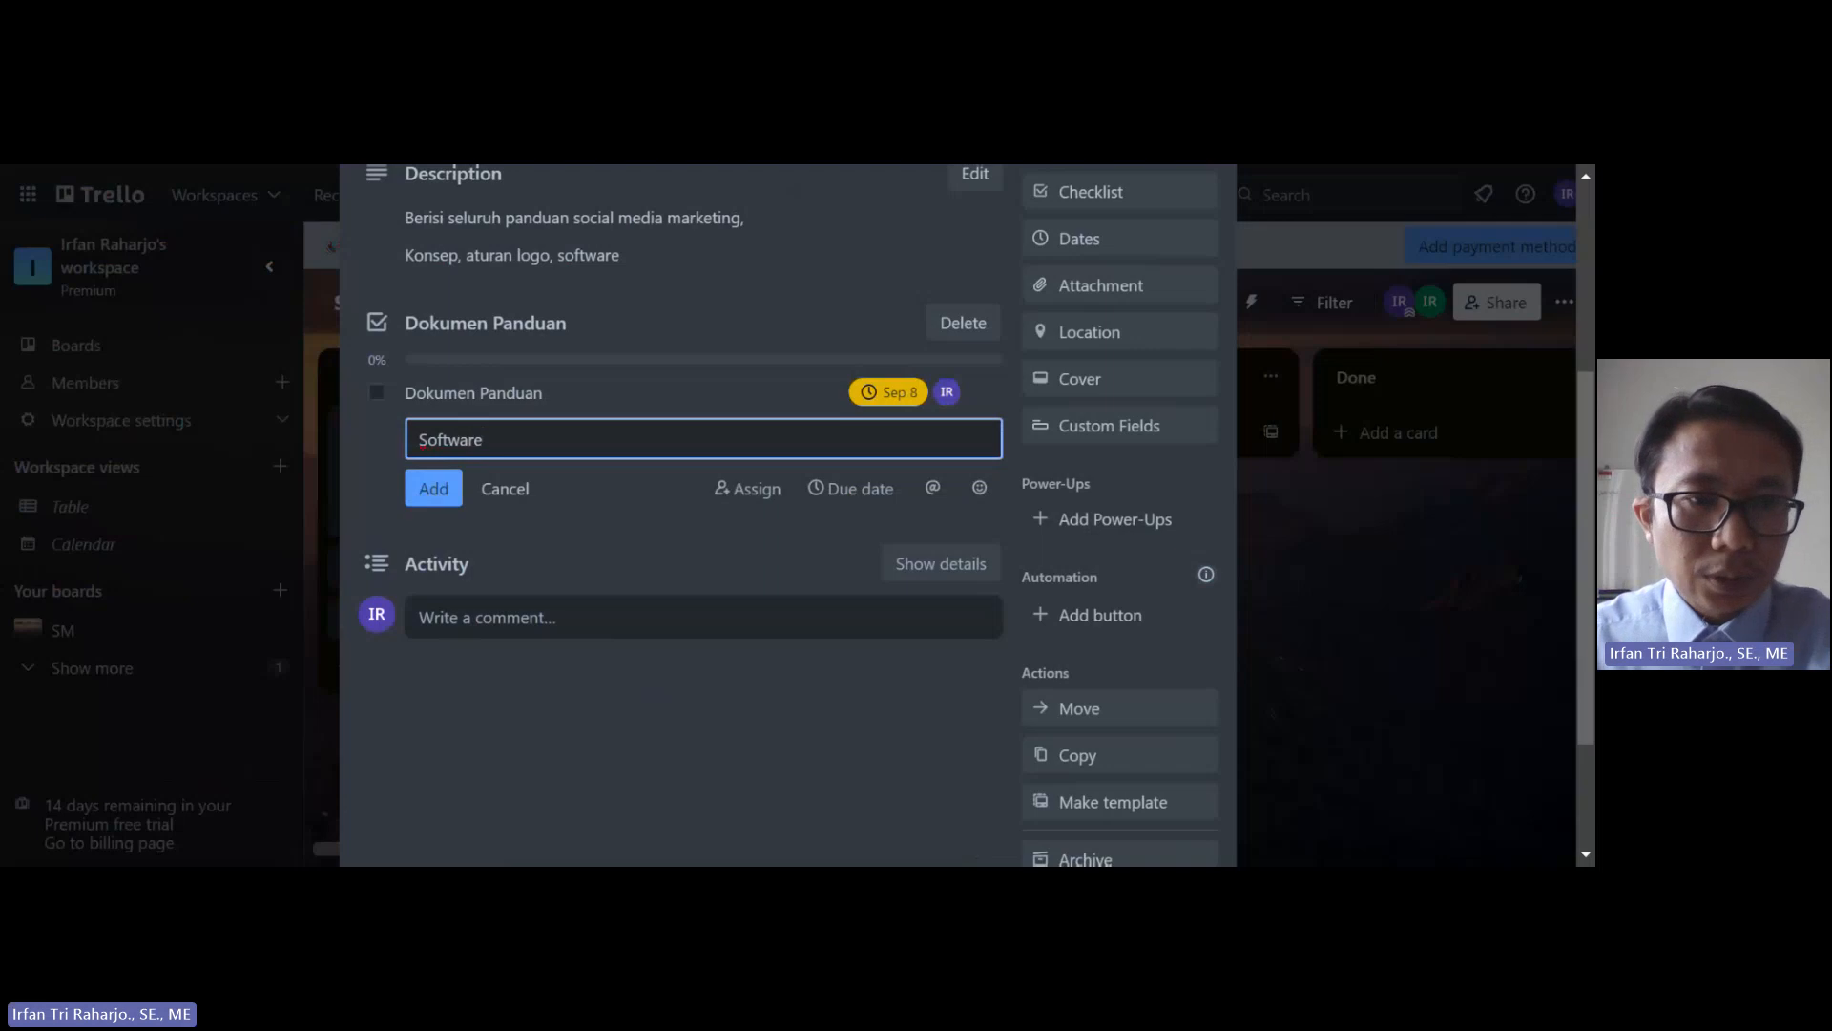
{"action": "left_click", "coordinate": [435, 490]}
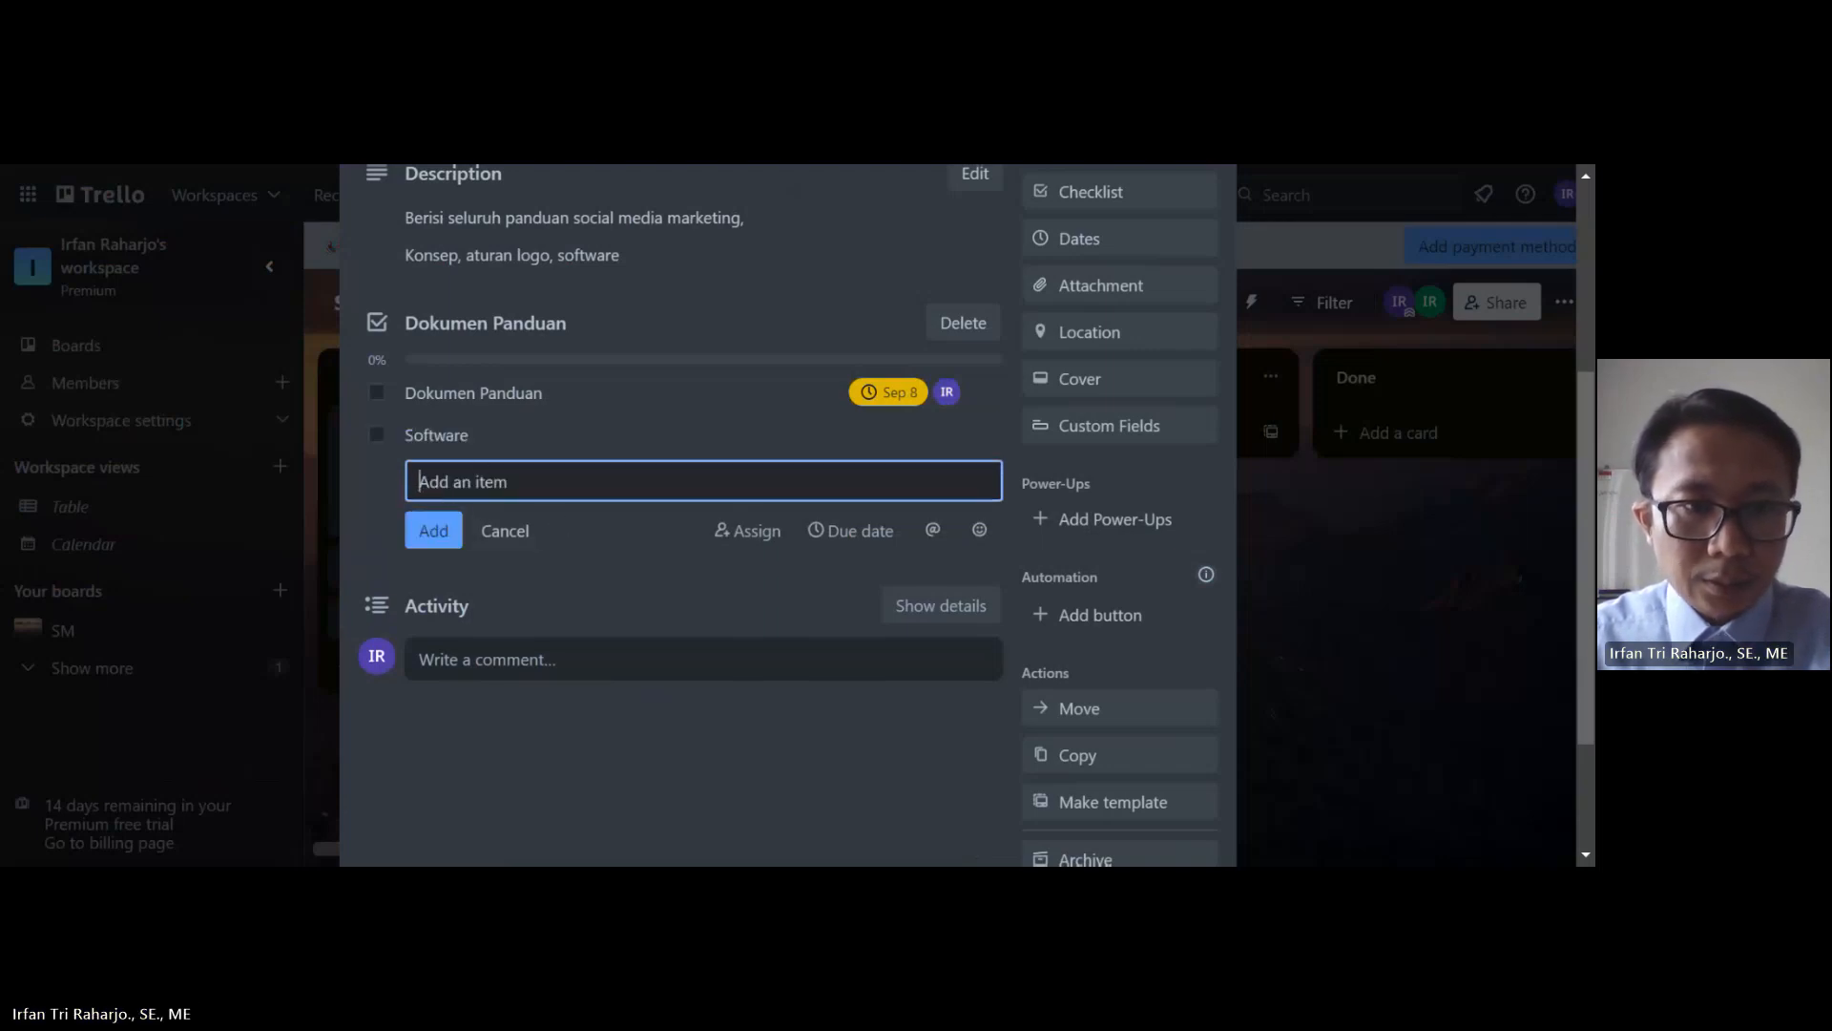
Step: Give the Software item a Sep 8 due date and assign it to the card member
{"action": "left_click", "coordinate": [436, 434]}
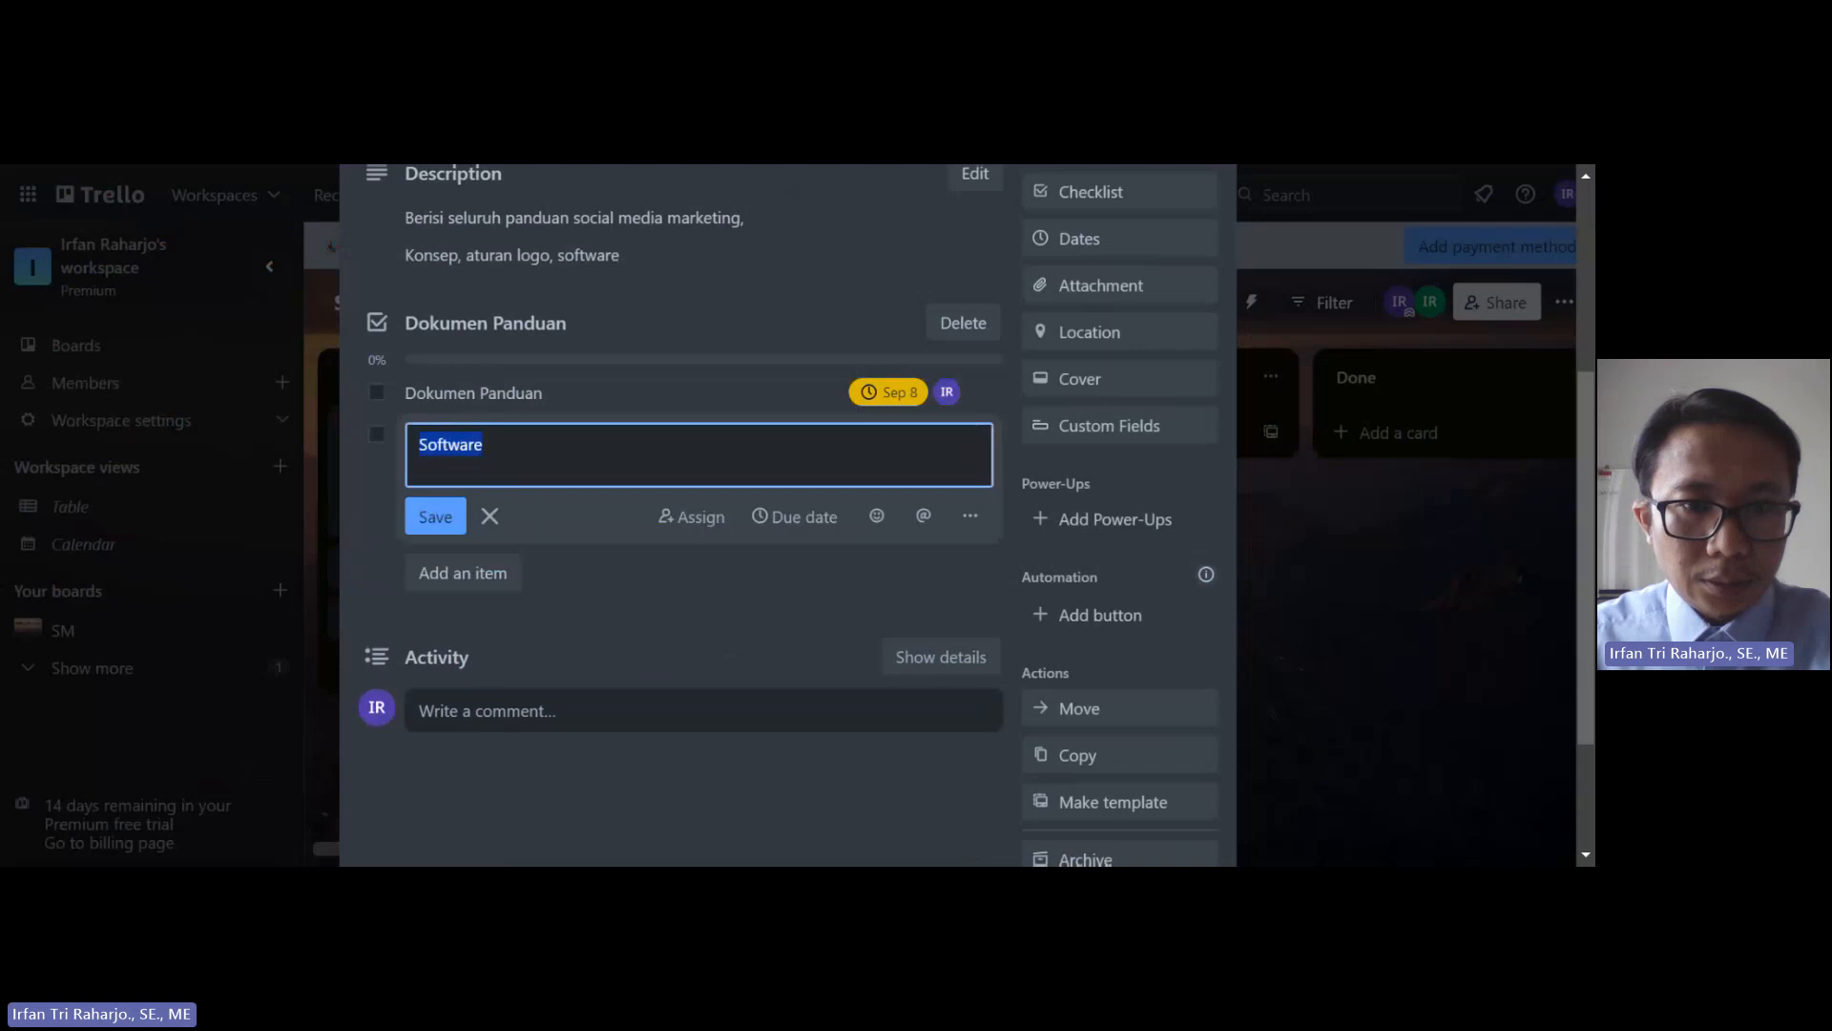
{"action": "left_click", "coordinate": [795, 520]}
{"action": "left_click", "coordinate": [1008, 400]}
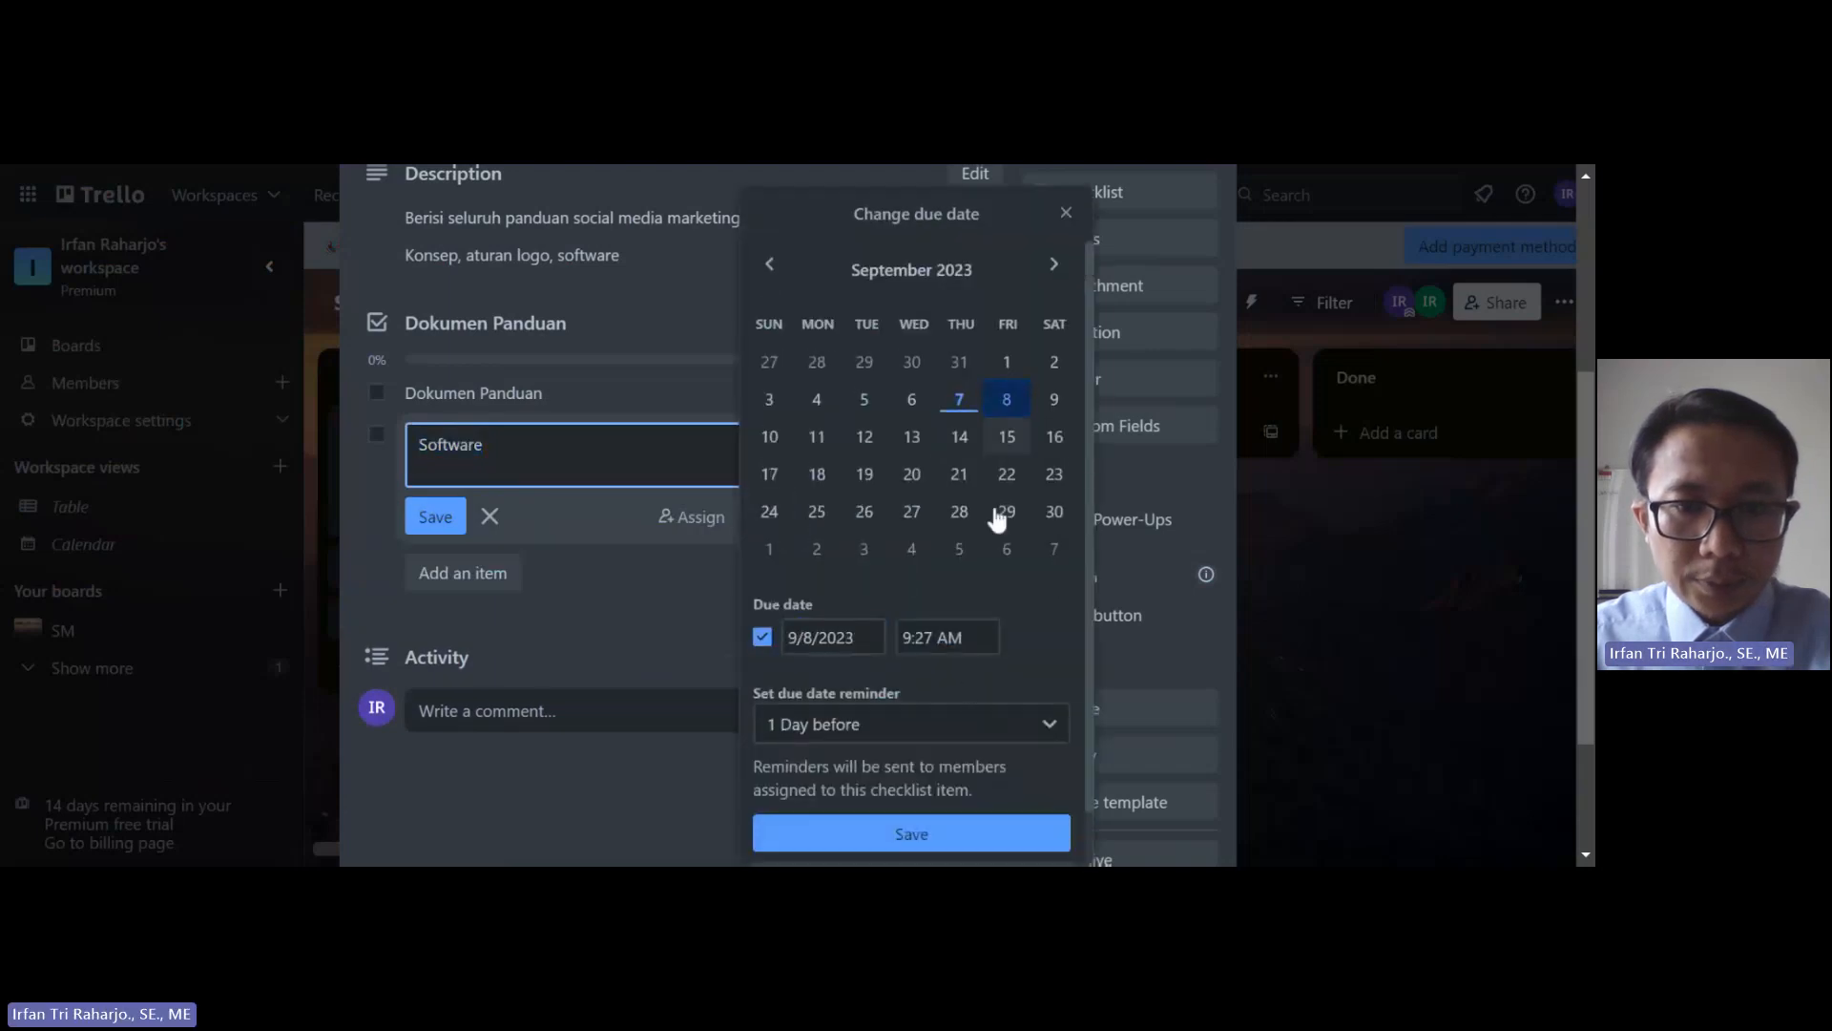
{"action": "left_click", "coordinate": [911, 833]}
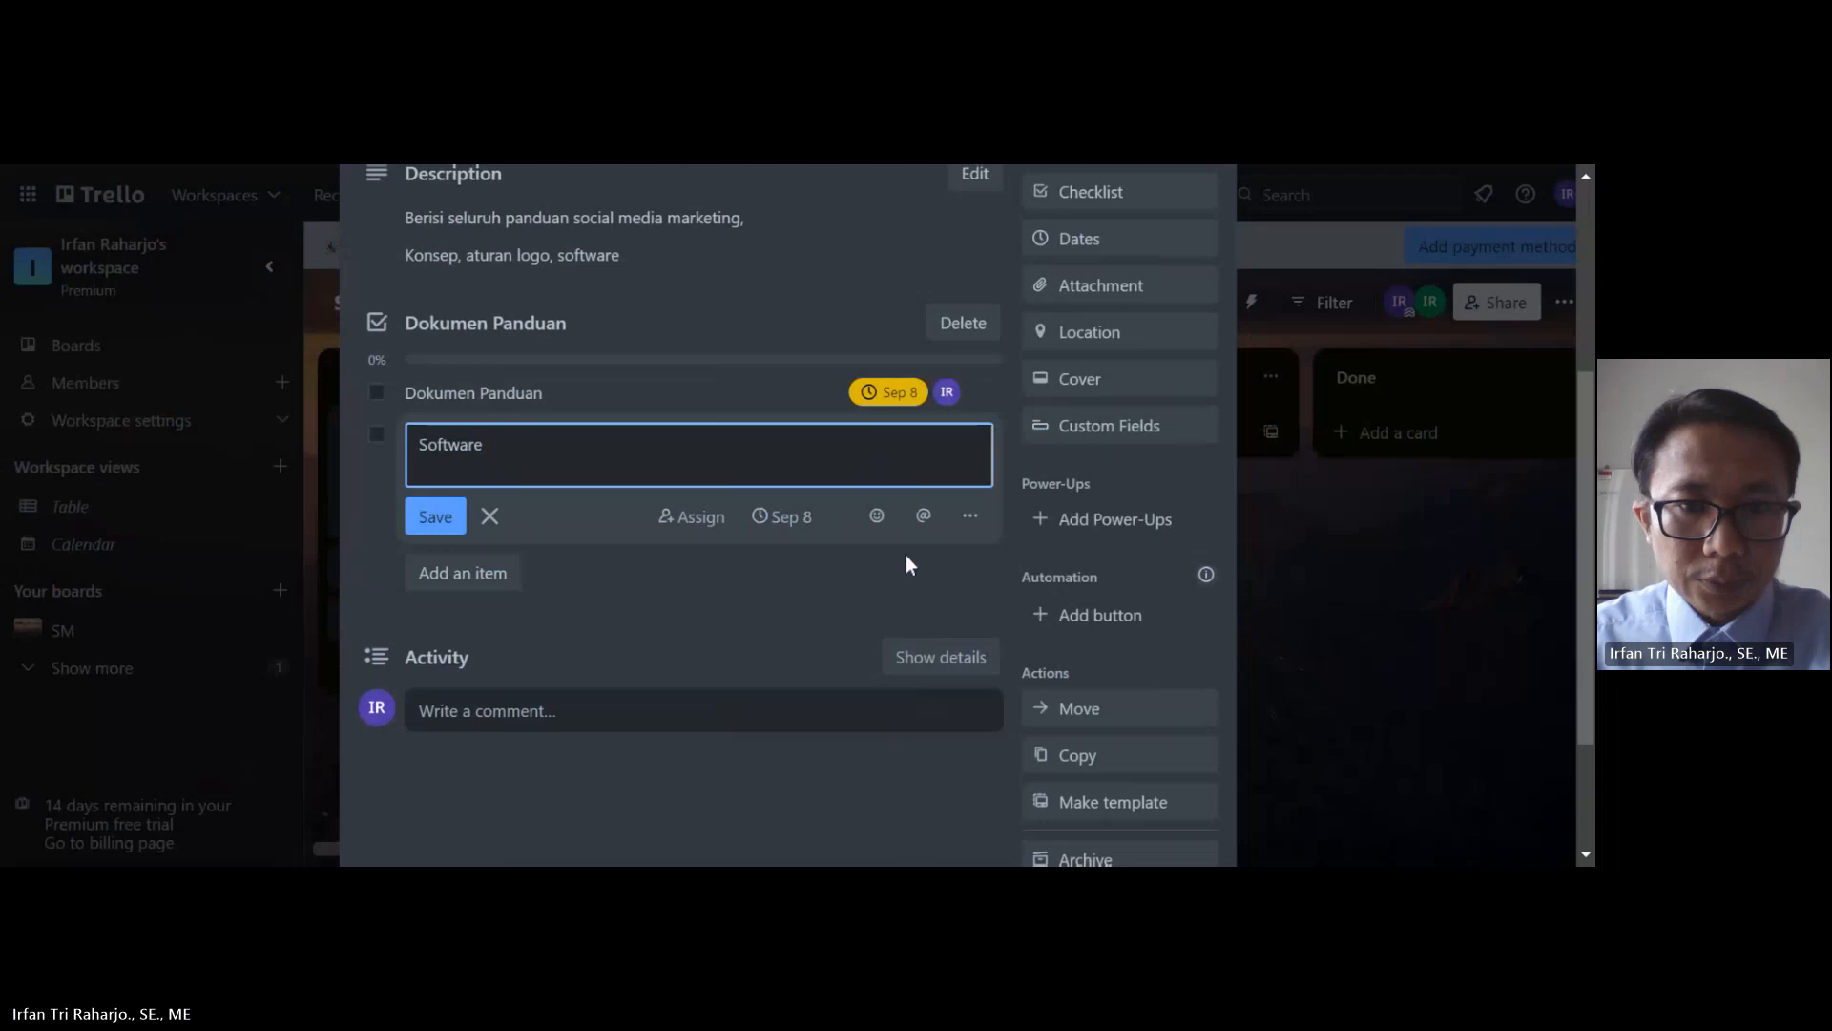
{"action": "left_click", "coordinate": [701, 520]}
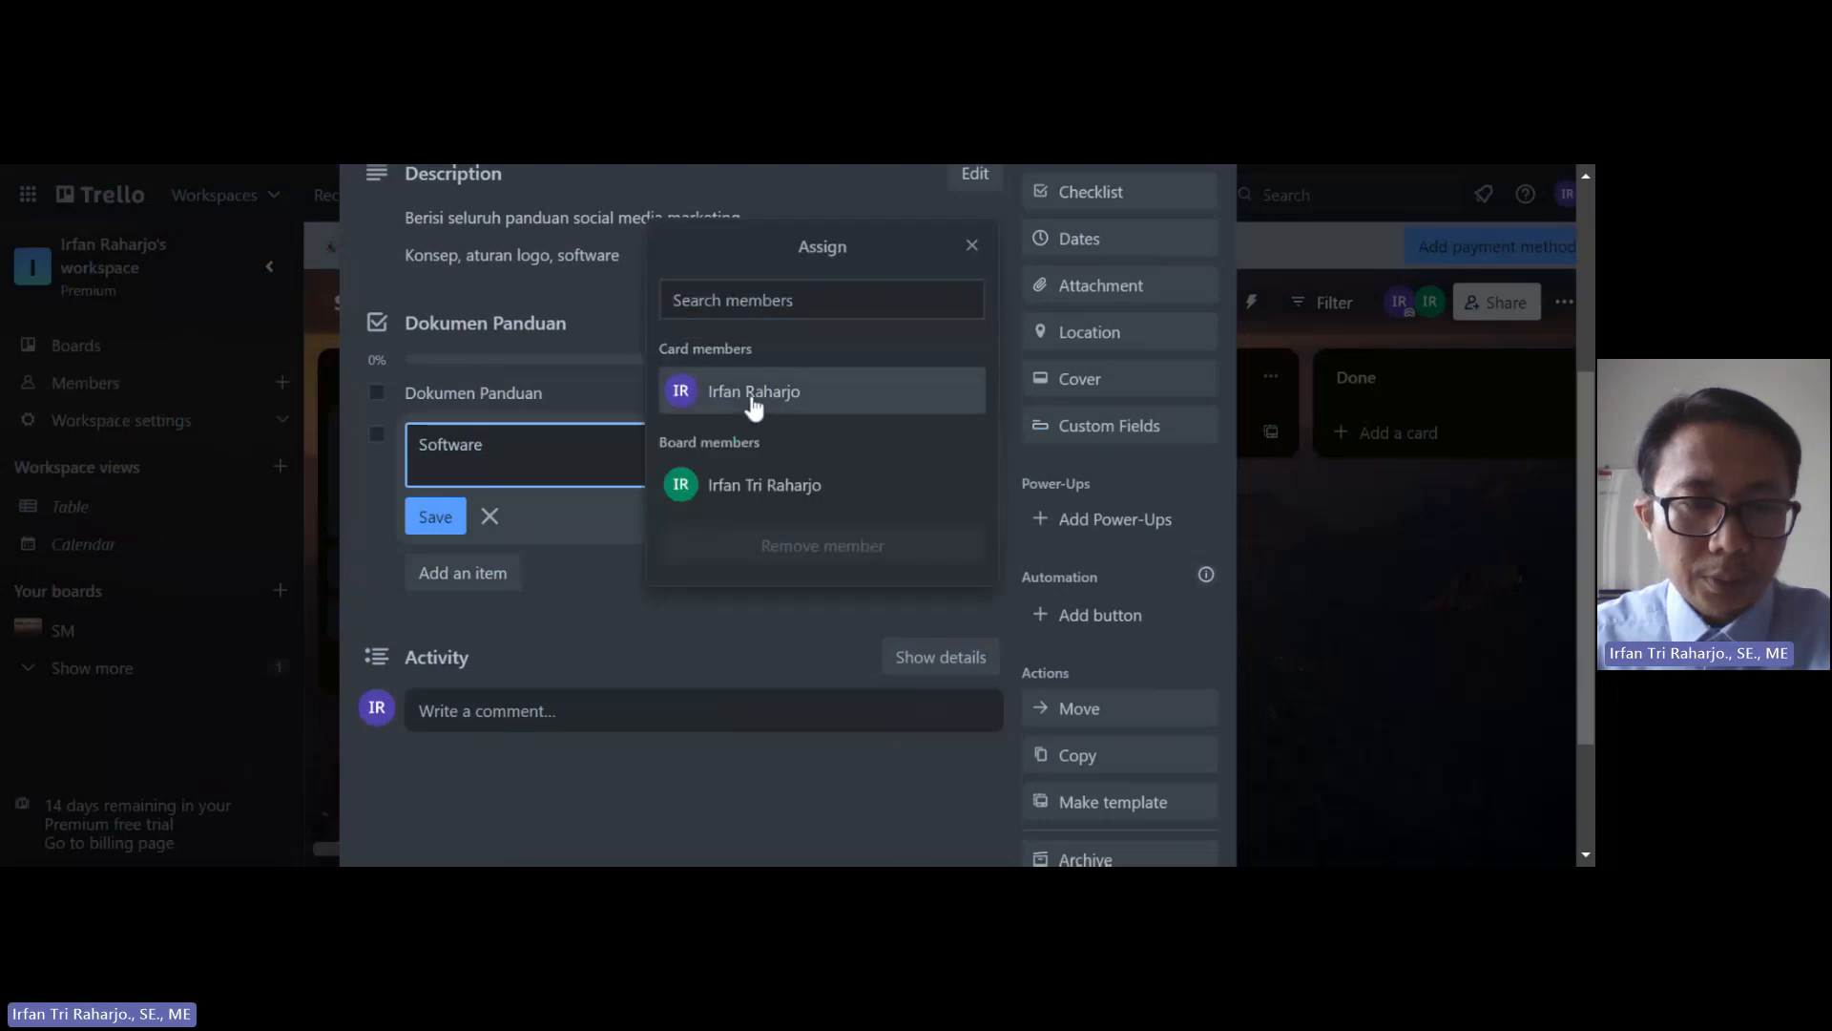
{"action": "left_click", "coordinate": [753, 402]}
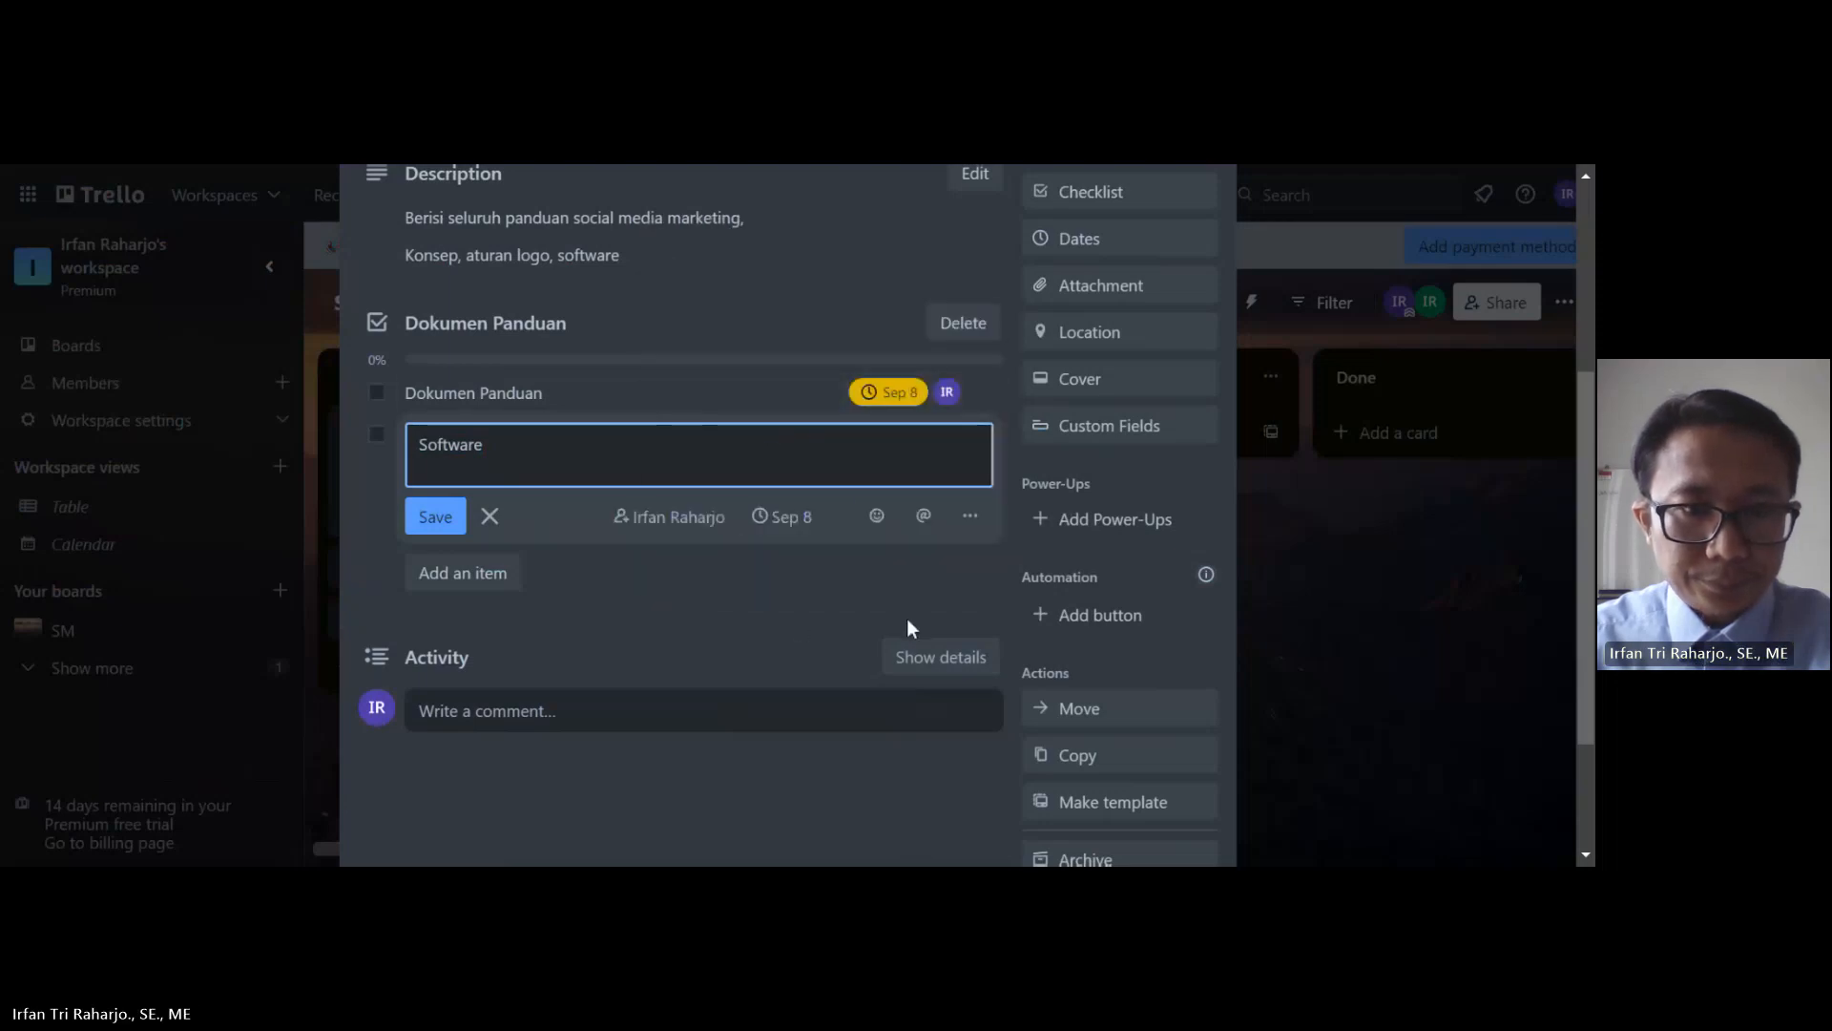
{"action": "left_click", "coordinate": [435, 516]}
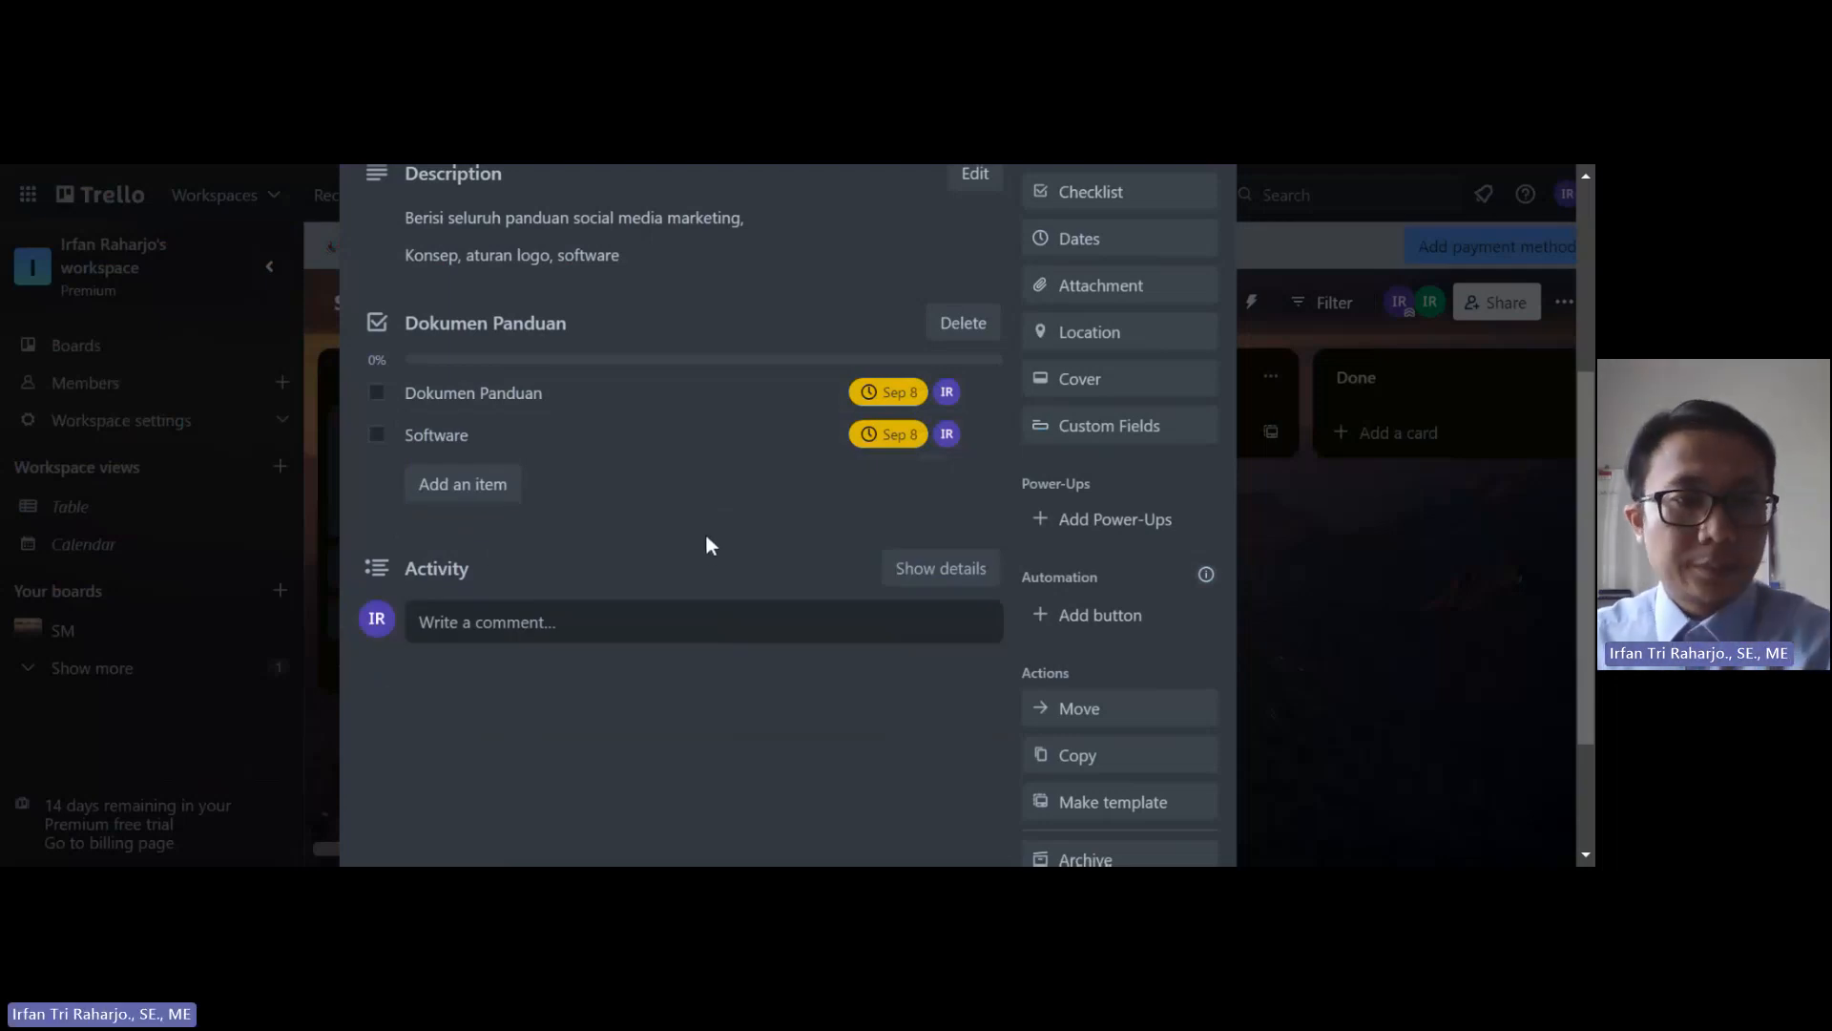
Step: Post the comment 'jangan terlambat' on the guide card and review the card contents
{"action": "left_click", "coordinate": [620, 621]}
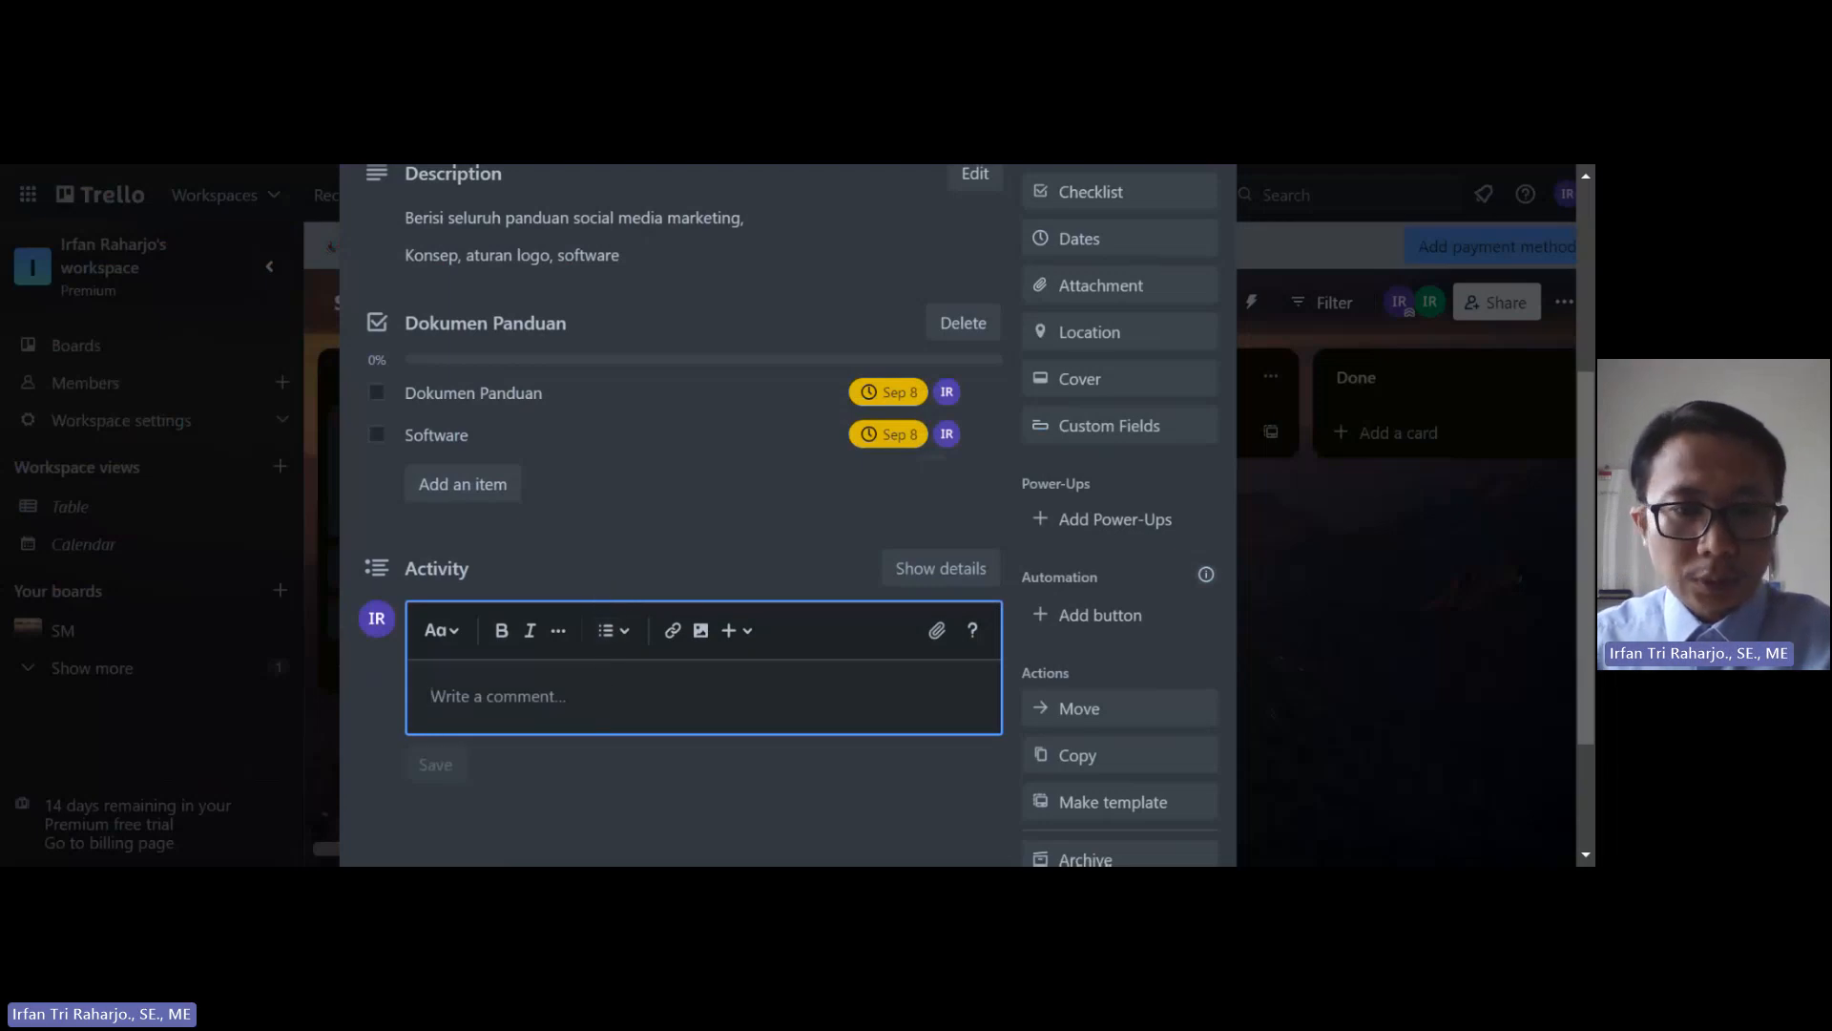
{"action": "scroll", "coordinate": [789, 515], "scroll_direction": "down", "scroll_amount": 1}
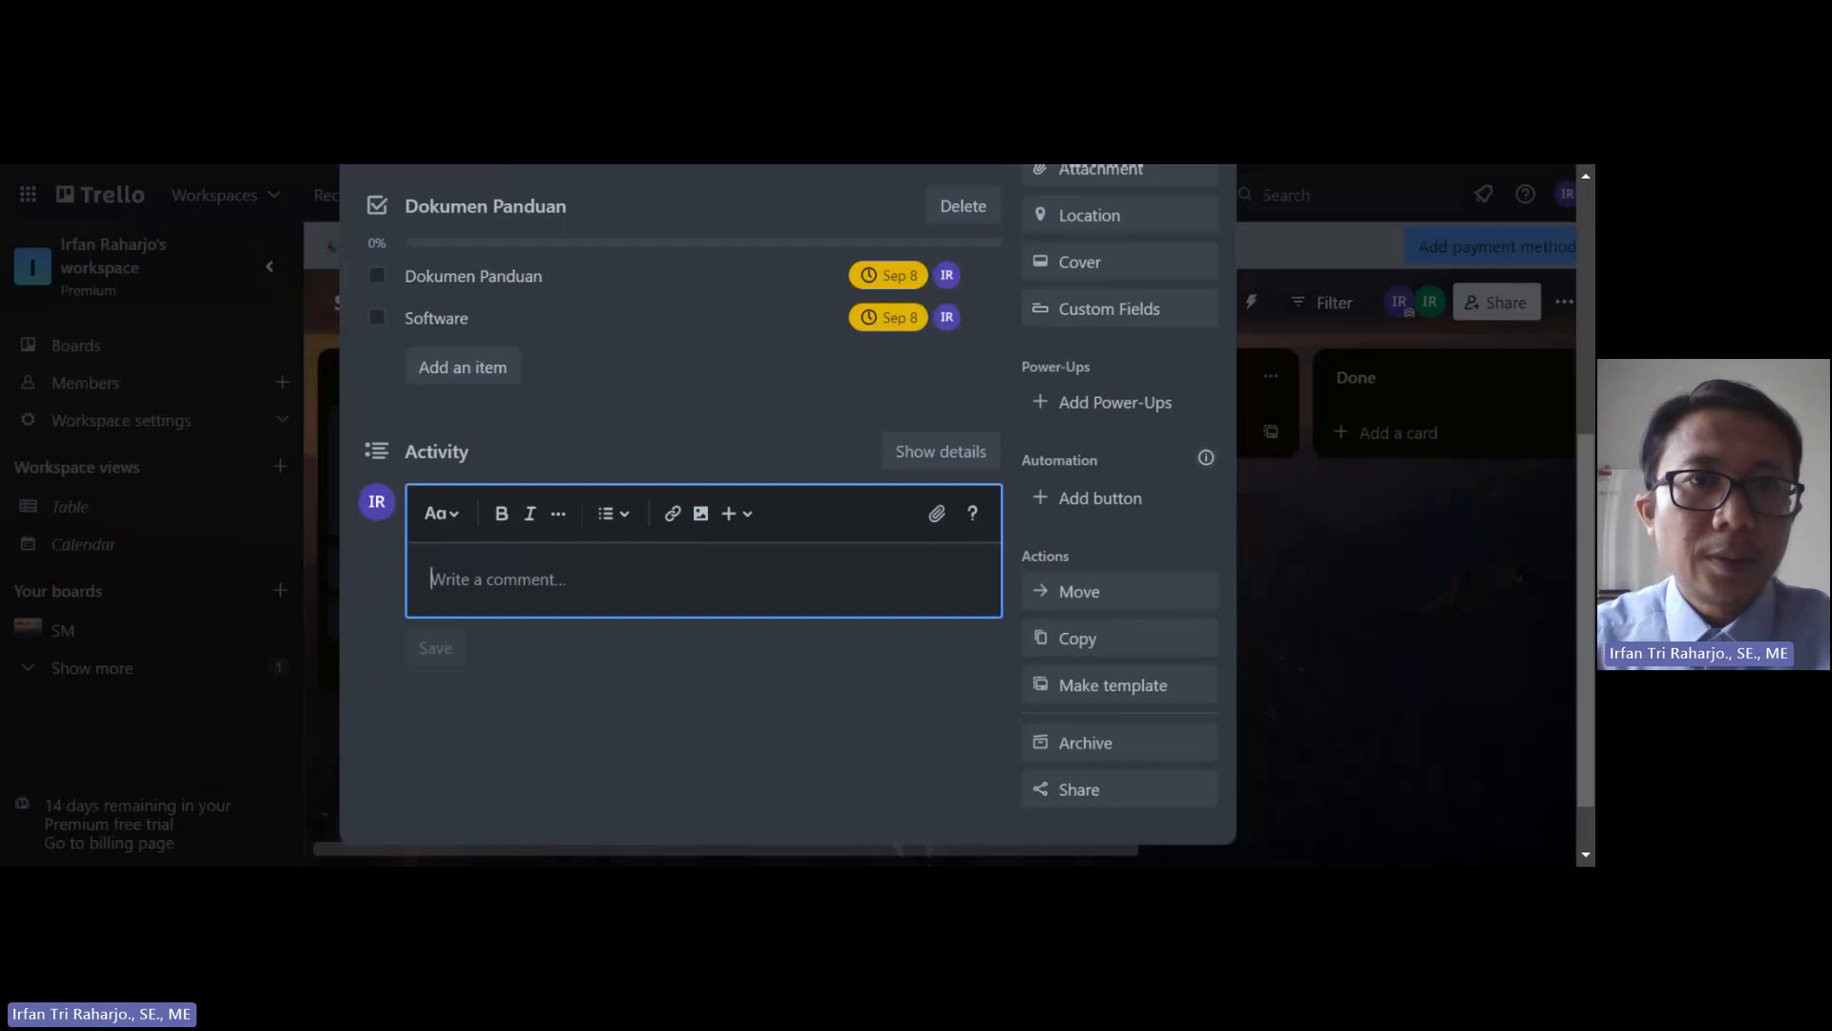
{"action": "scroll", "coordinate": [581, 546], "scroll_direction": "up", "scroll_amount": 1}
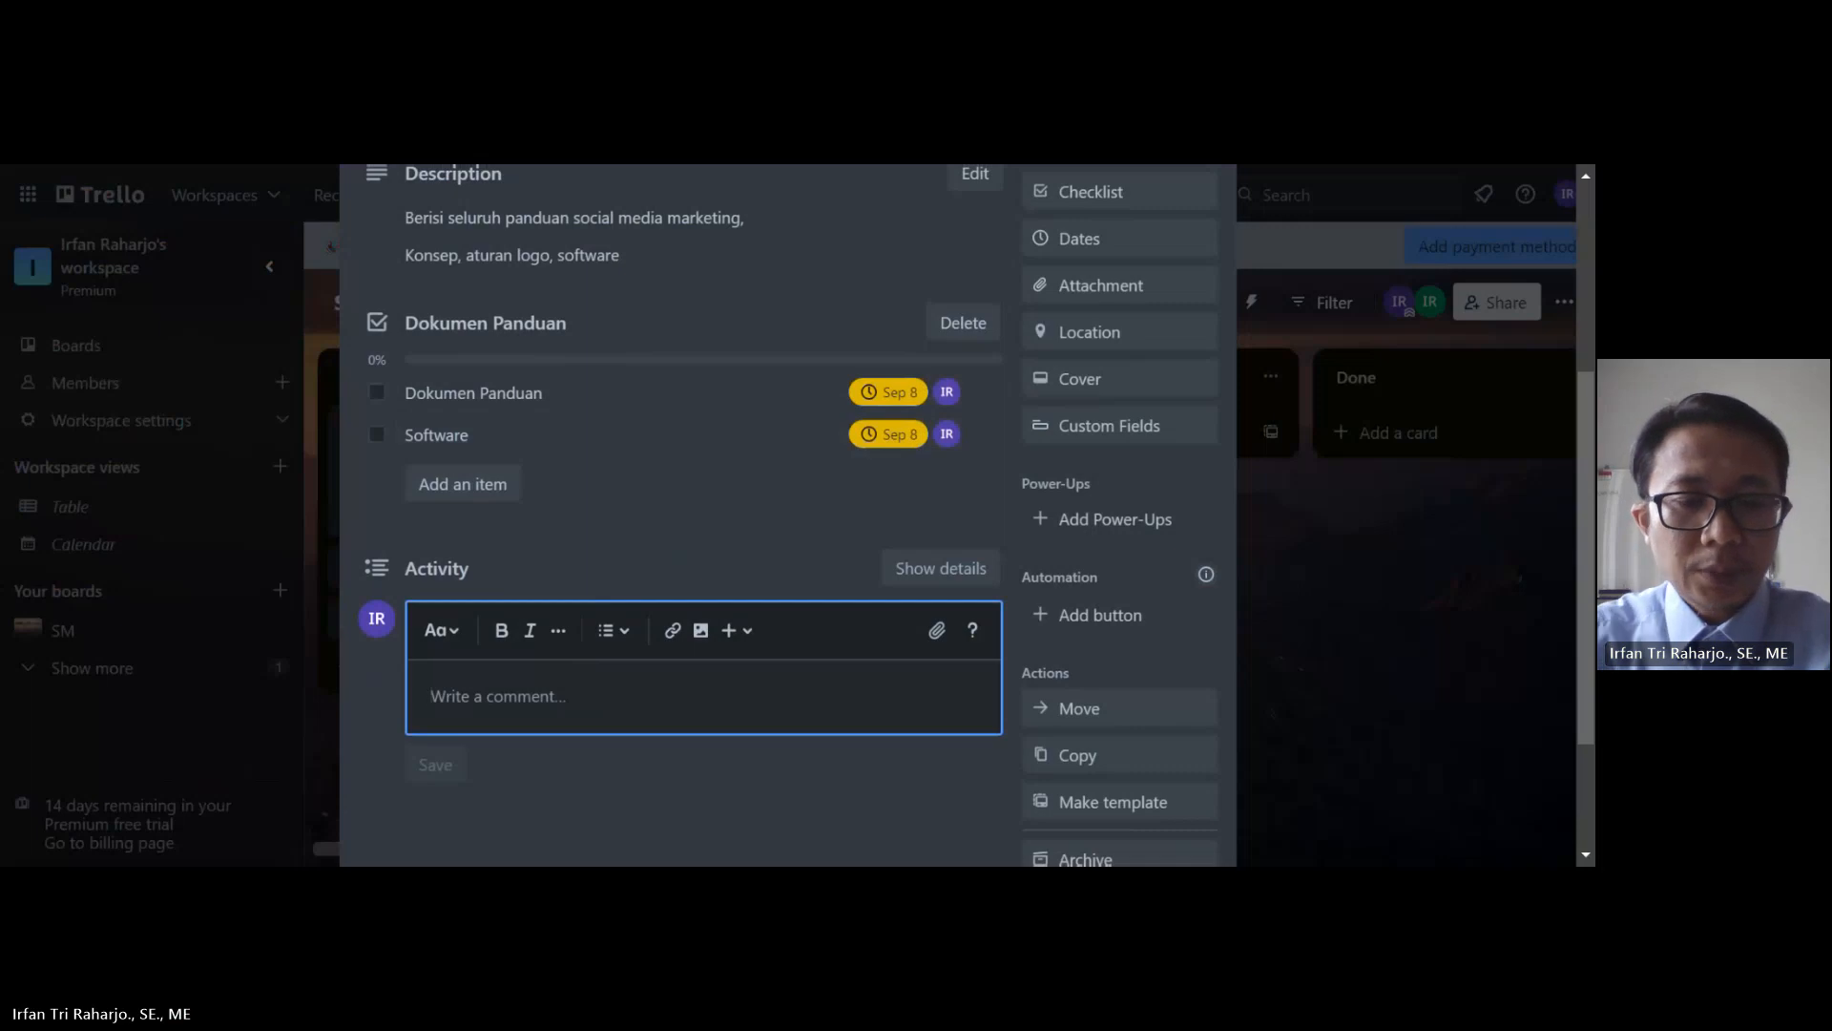
{"action": "type", "text": "jangan terlambat"}
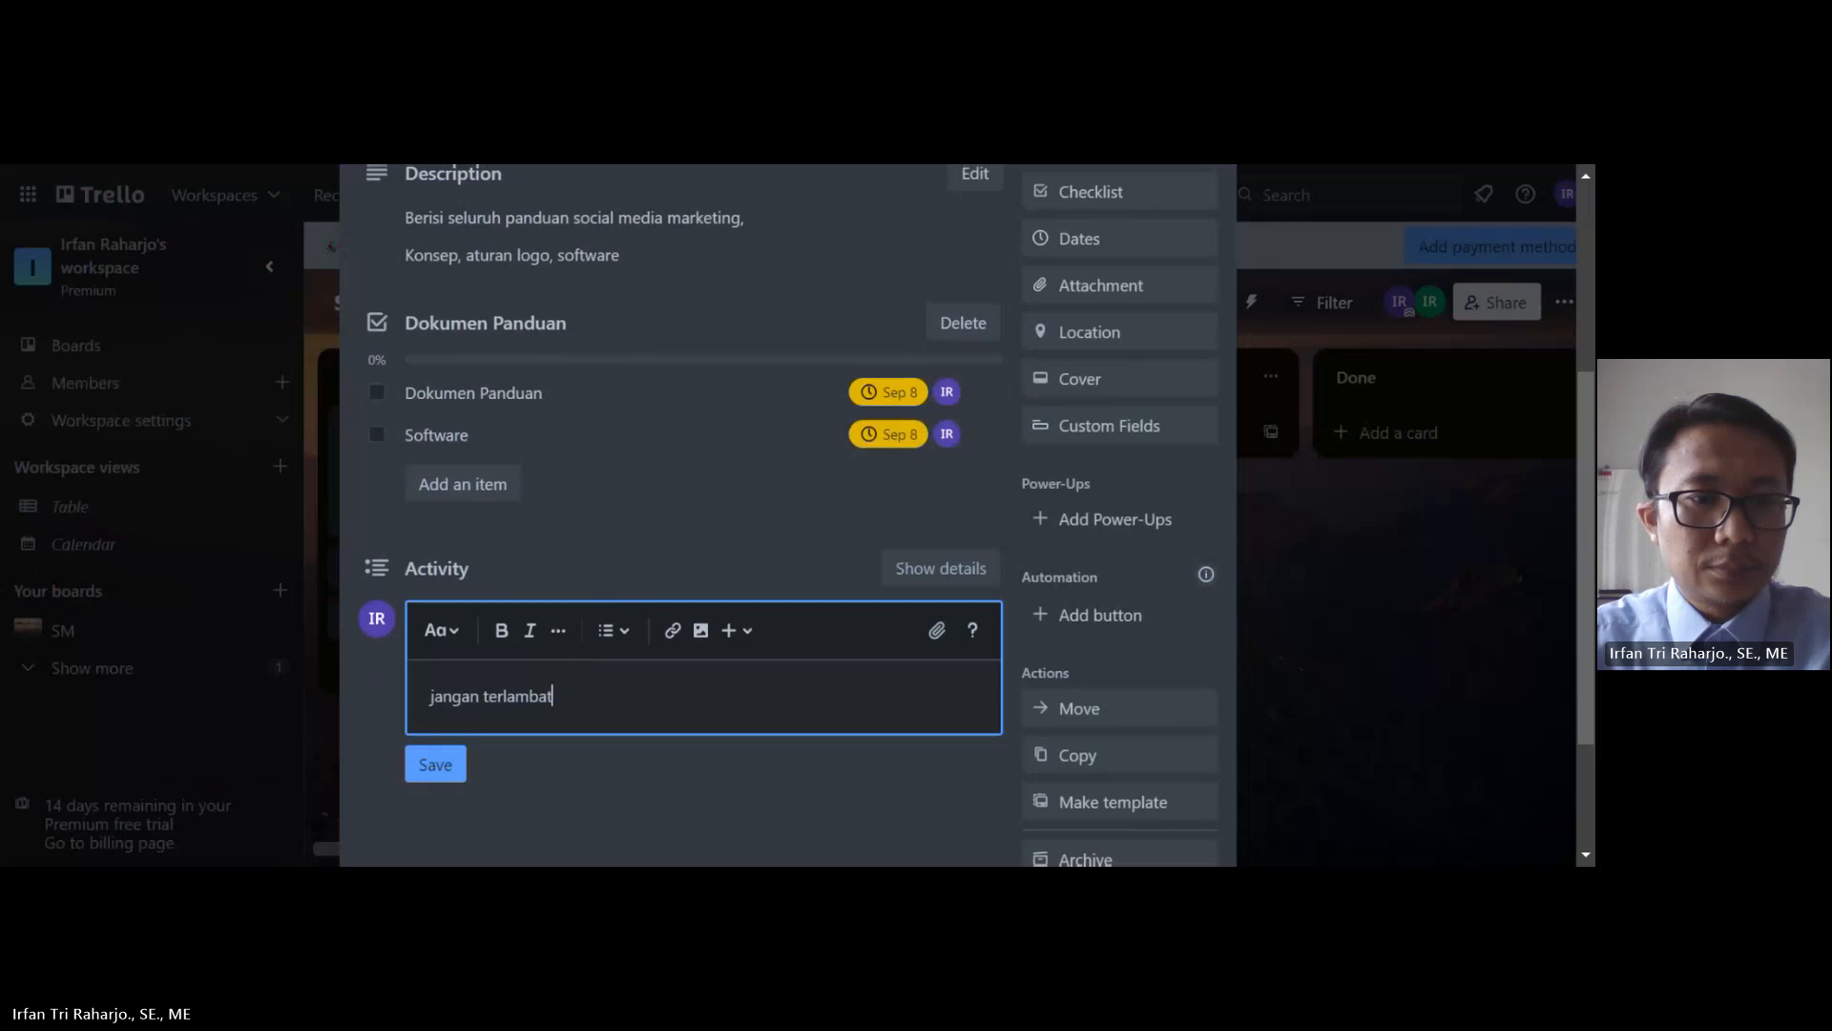
{"action": "left_click", "coordinate": [437, 769]}
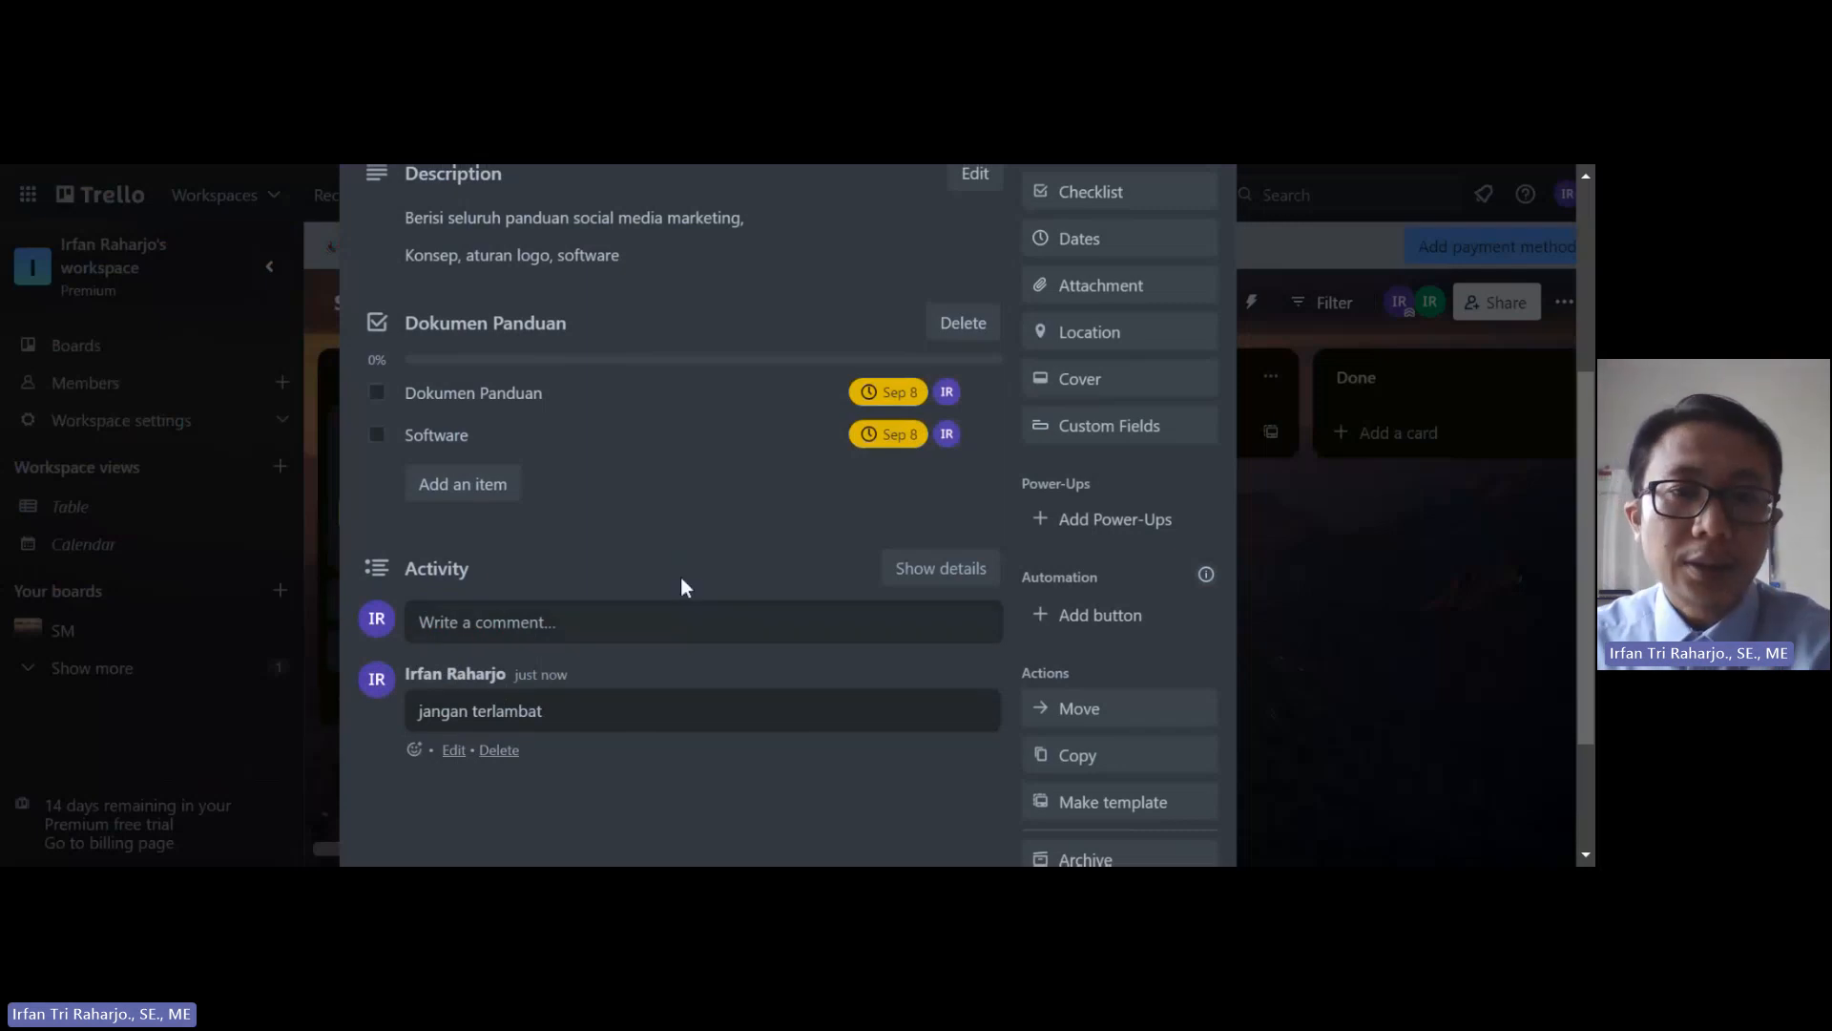
{"action": "scroll", "coordinate": [718, 584], "scroll_direction": "up", "scroll_amount": 5}
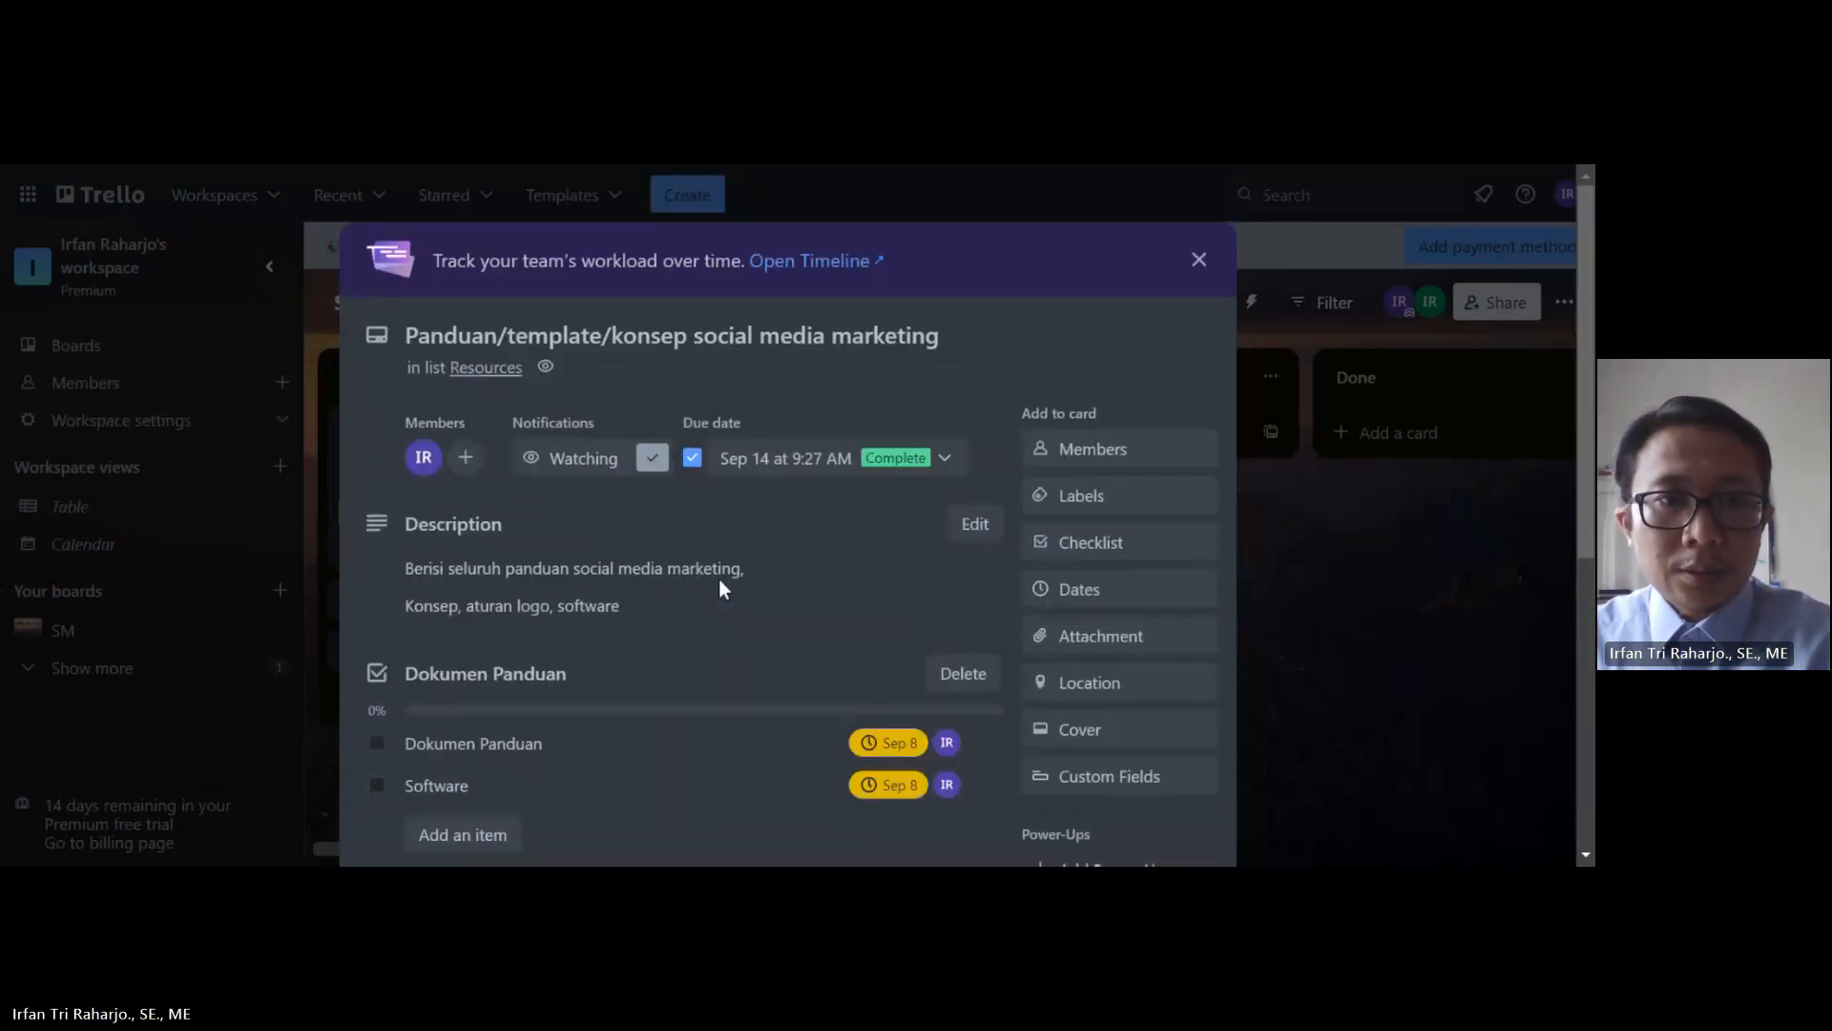
Step: Close the Panduan/template/konsep card so the board shows Sep 14, one comment and 0/2
{"action": "left_click", "coordinate": [1199, 261]}
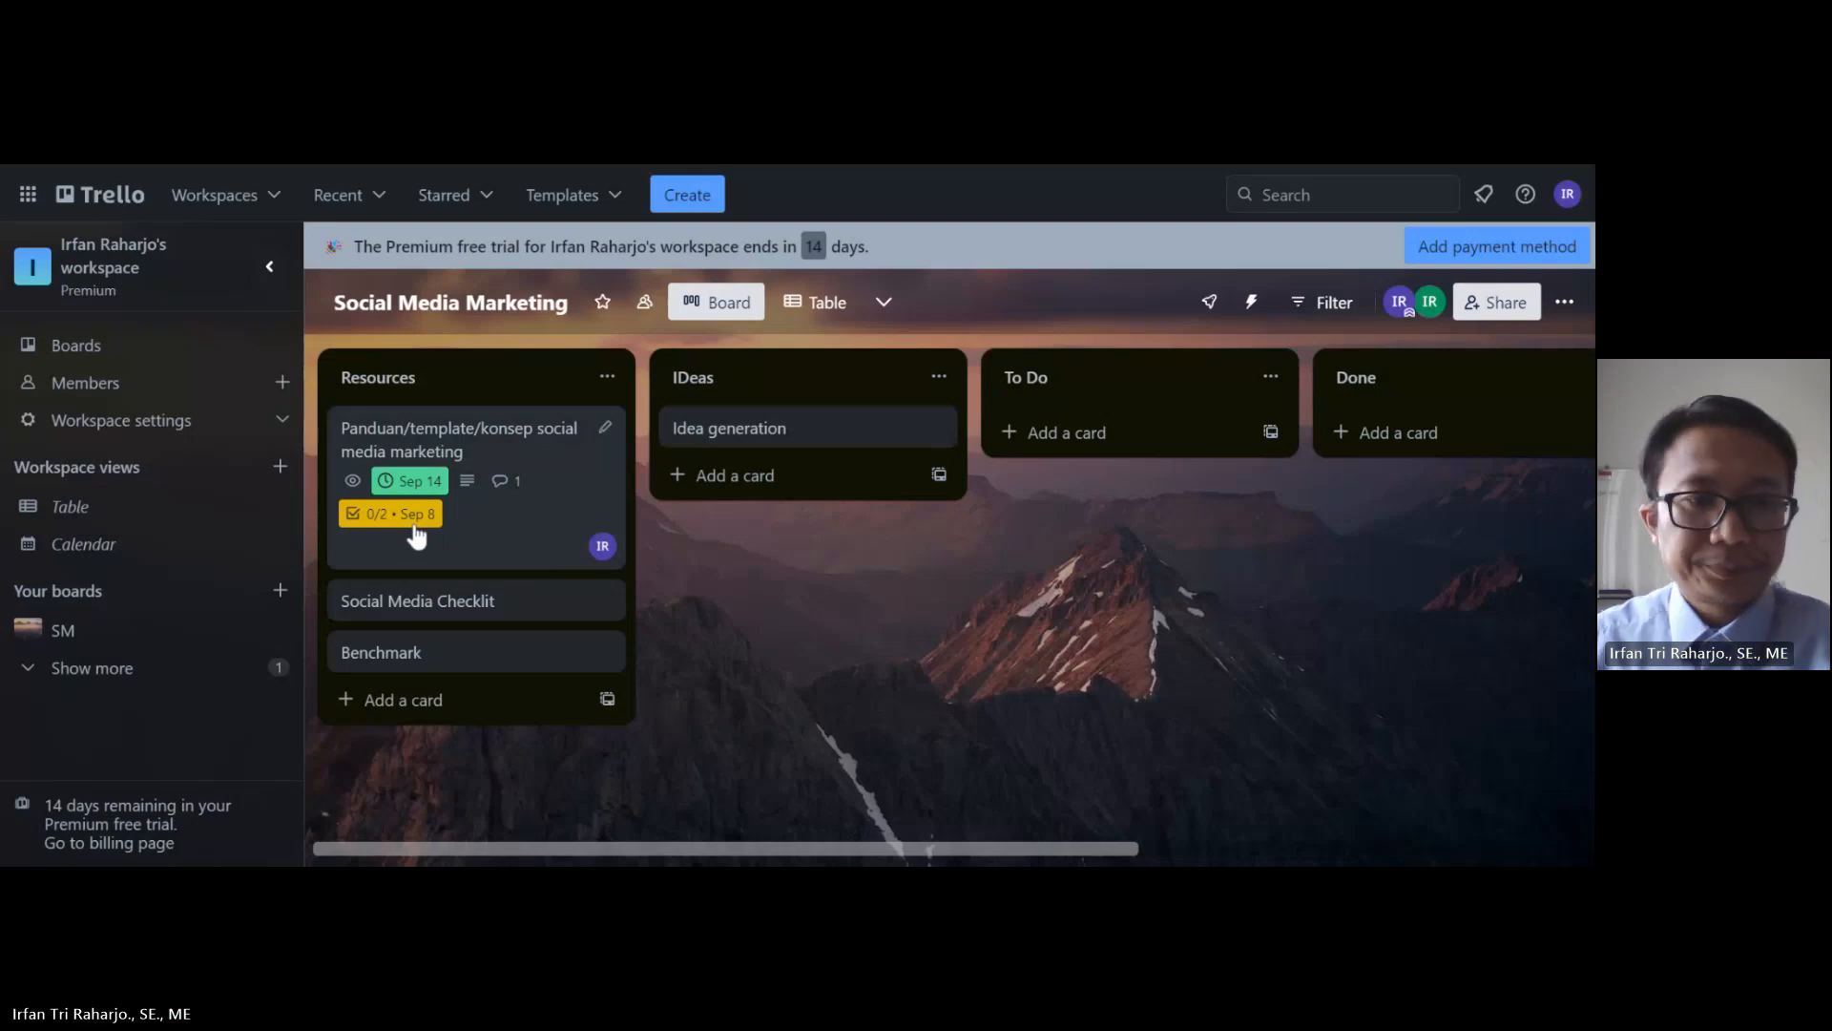
Step: Save the description 'Seluruh media sosial yang dimiliki oleh corporate' on the Social Media Checklit card
{"action": "left_click", "coordinate": [446, 611]}
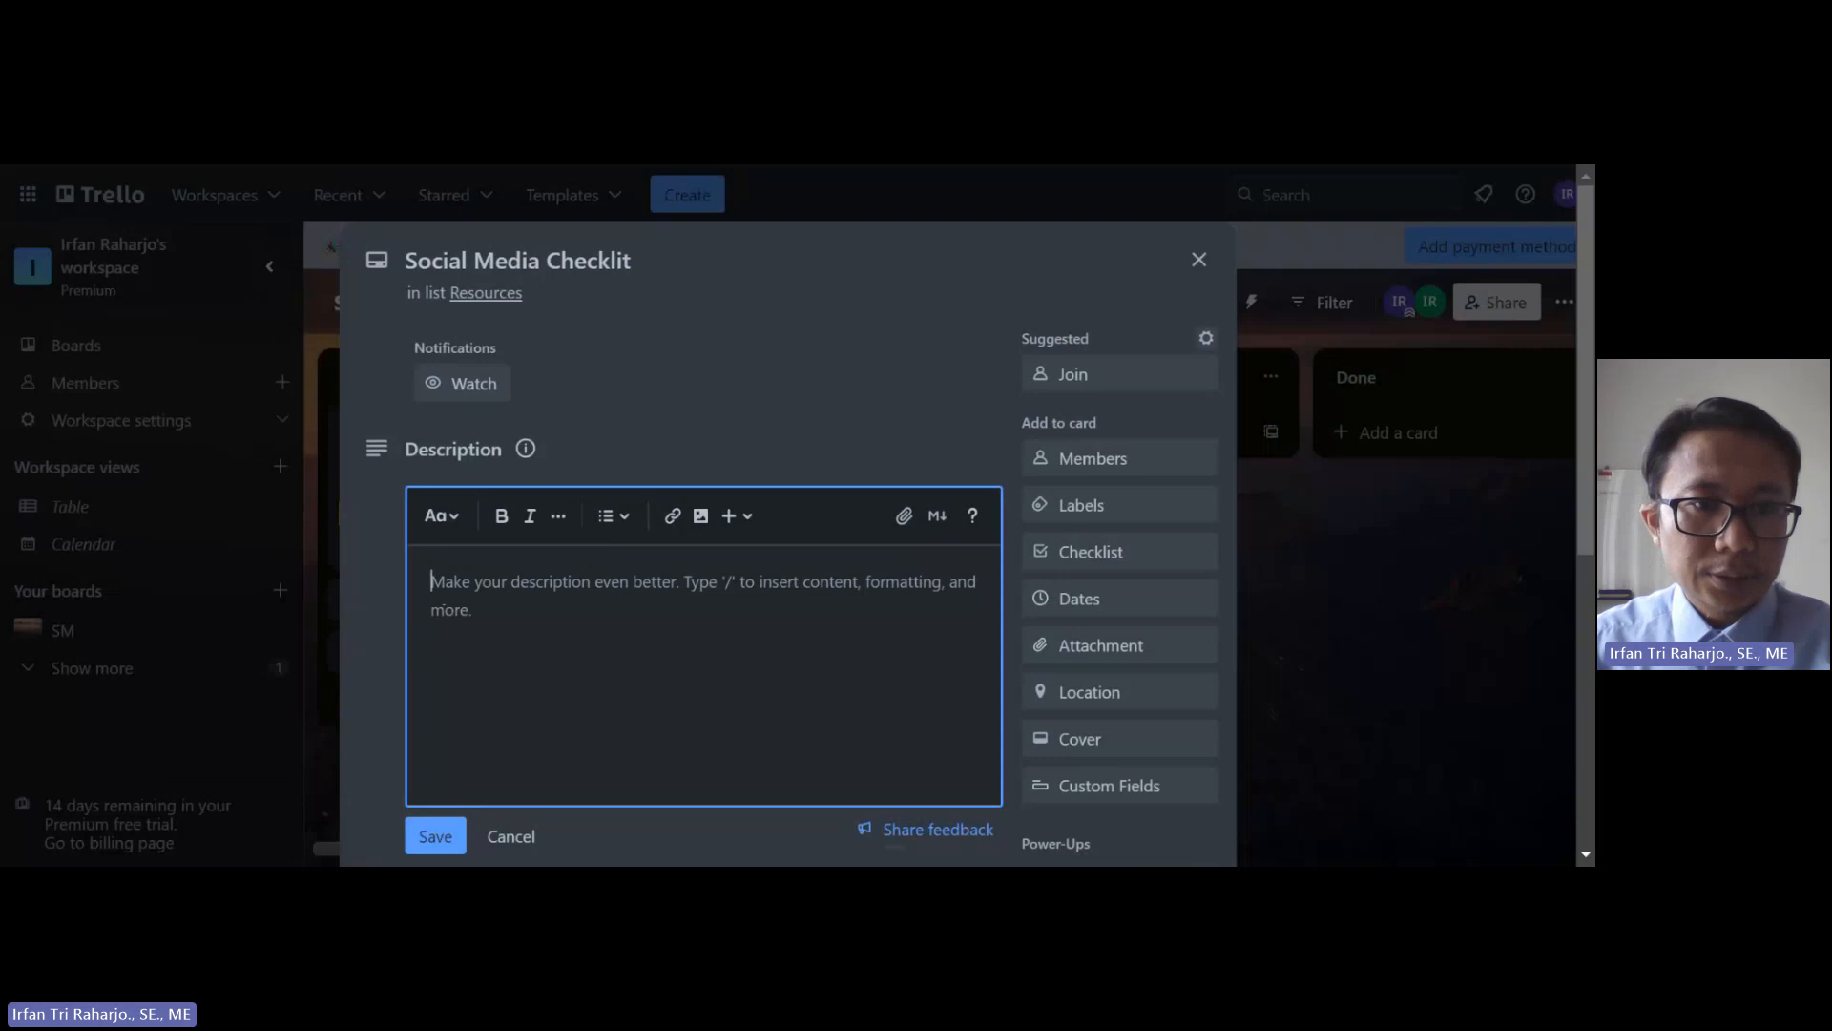
{"action": "type", "text": "S"}
{"action": "key", "text": "BackSpace"}
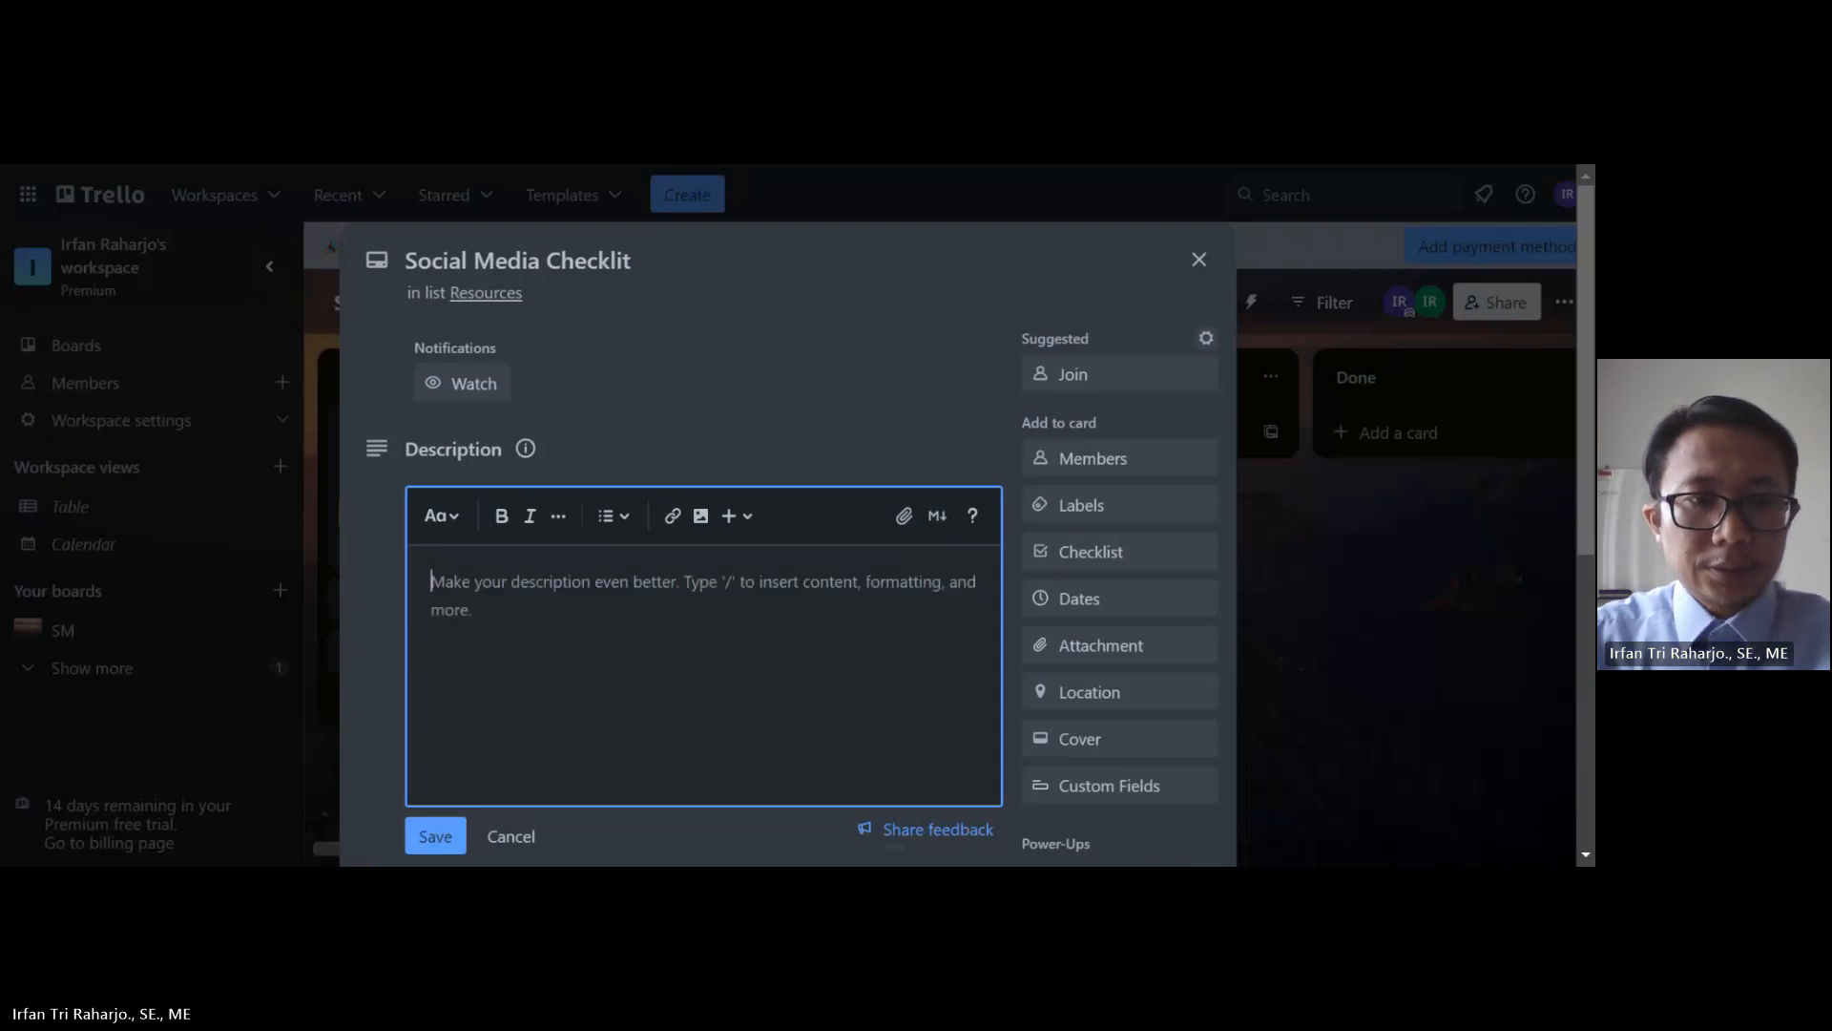
{"action": "type", "text": "Seluruh med"}
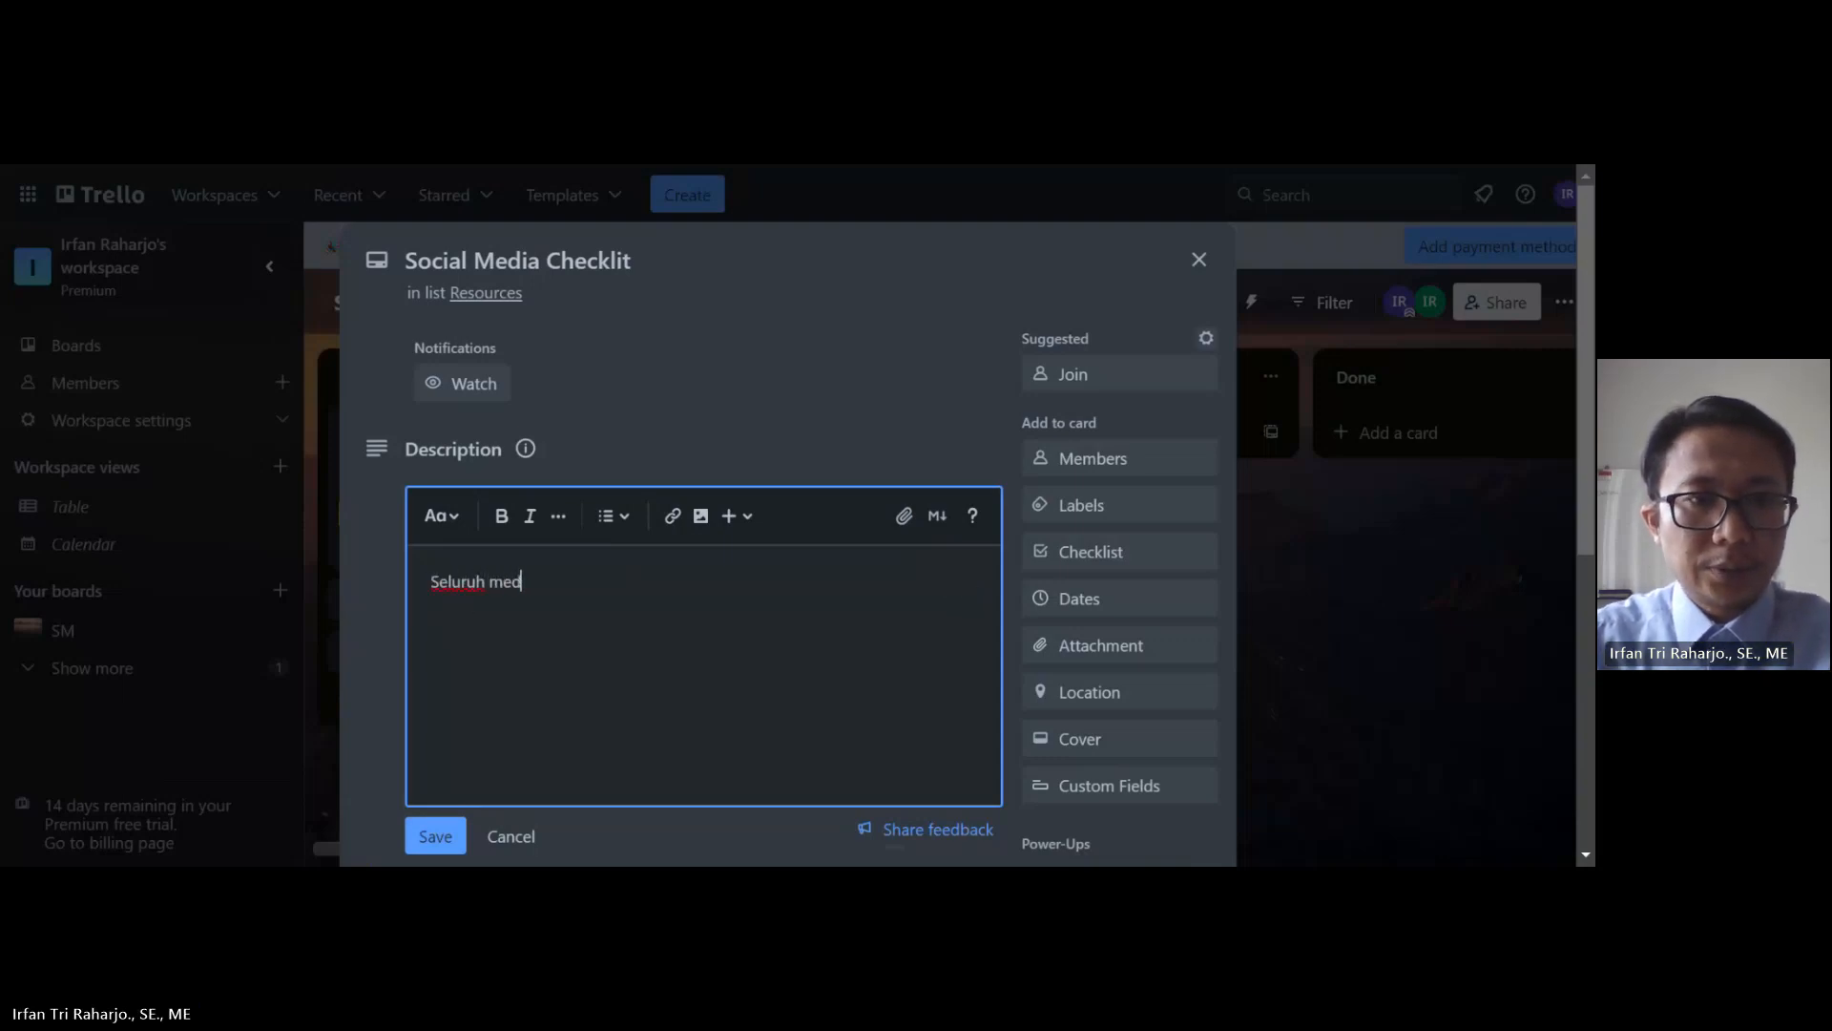
{"action": "type", "text": "ia sosial y"}
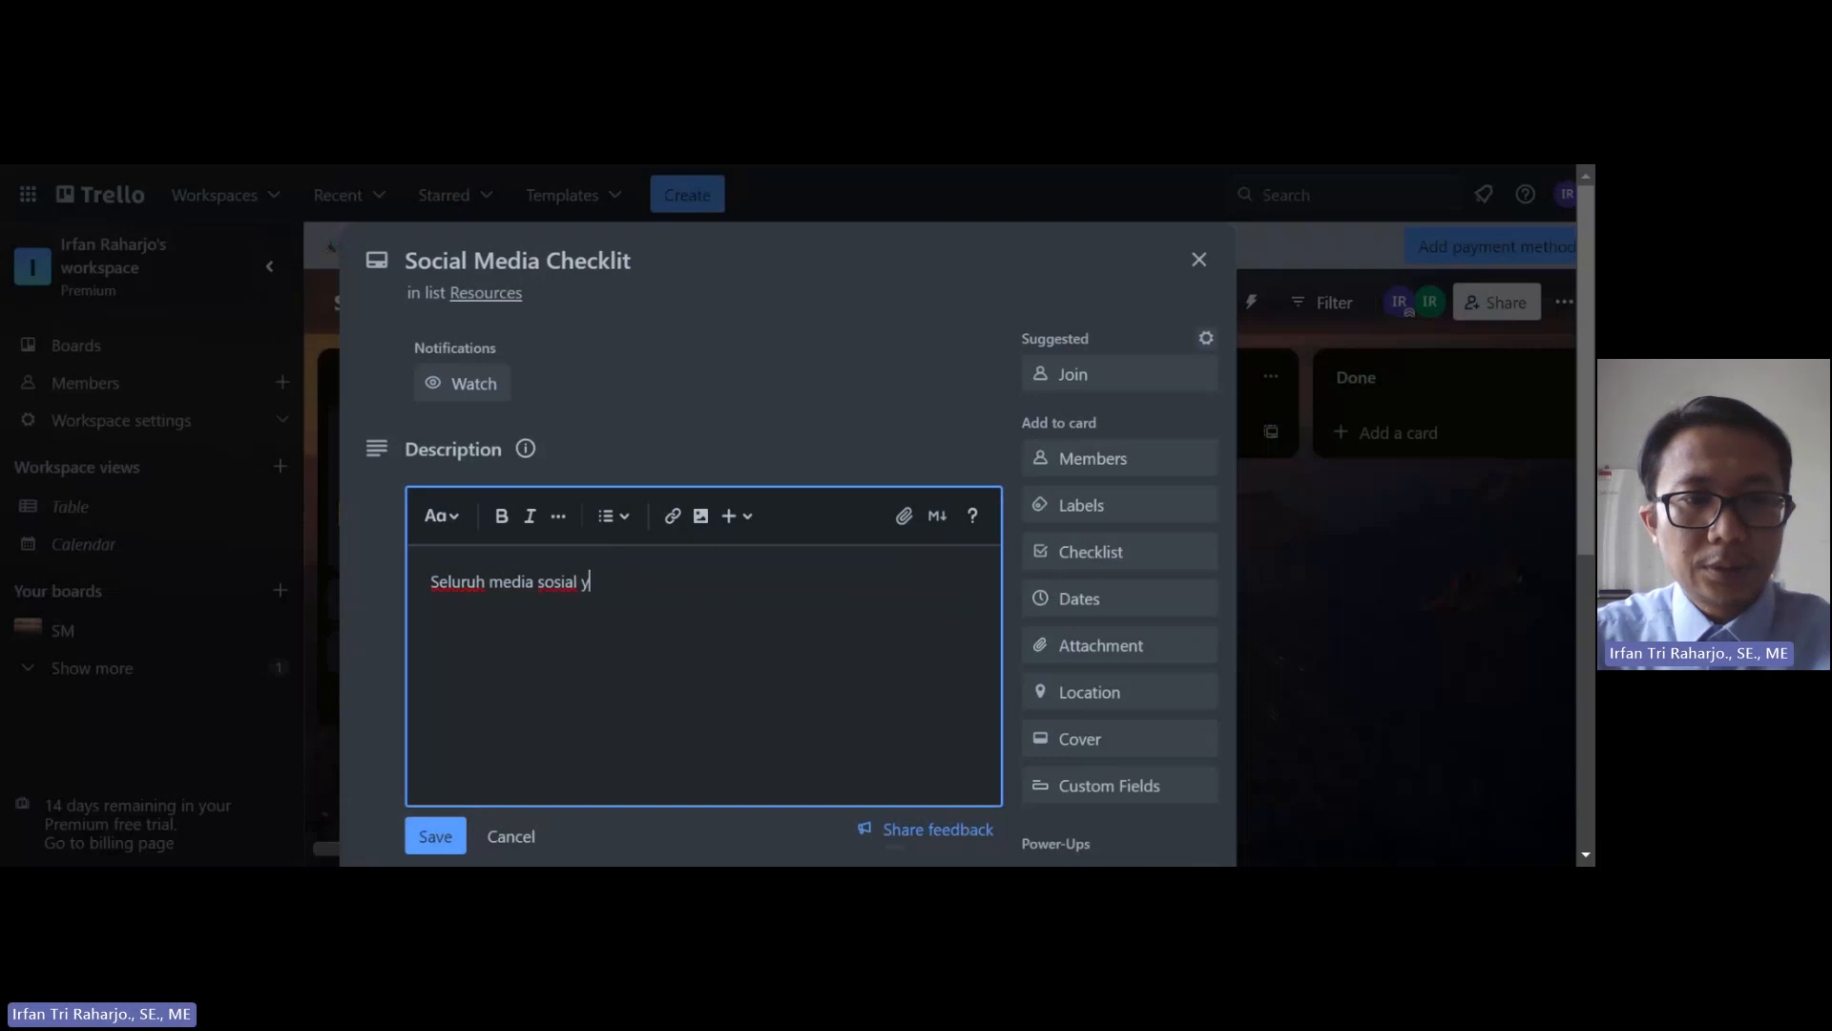
{"action": "type", "text": "ang dim"}
{"action": "key", "text": "BackSpace"}
{"action": "key", "text": "BackSpace"}
{"action": "key", "text": "BackSpace"}
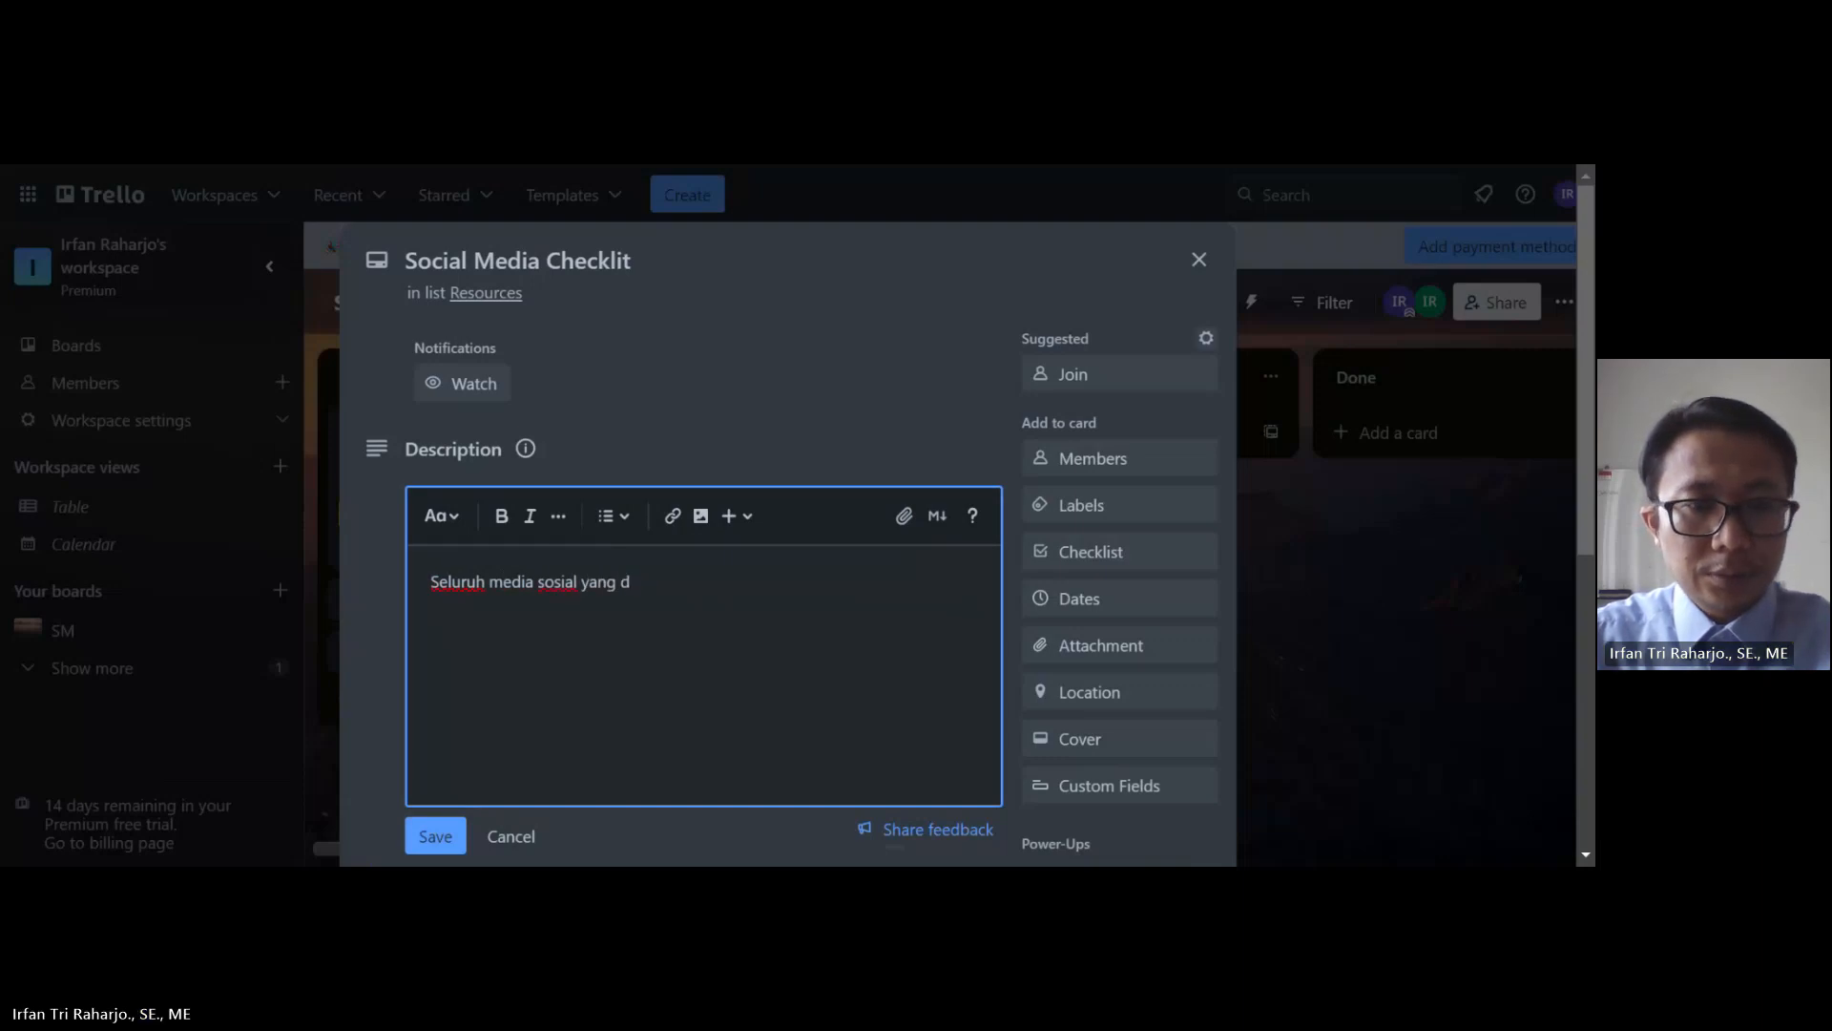
{"action": "type", "text": "dimiliki"}
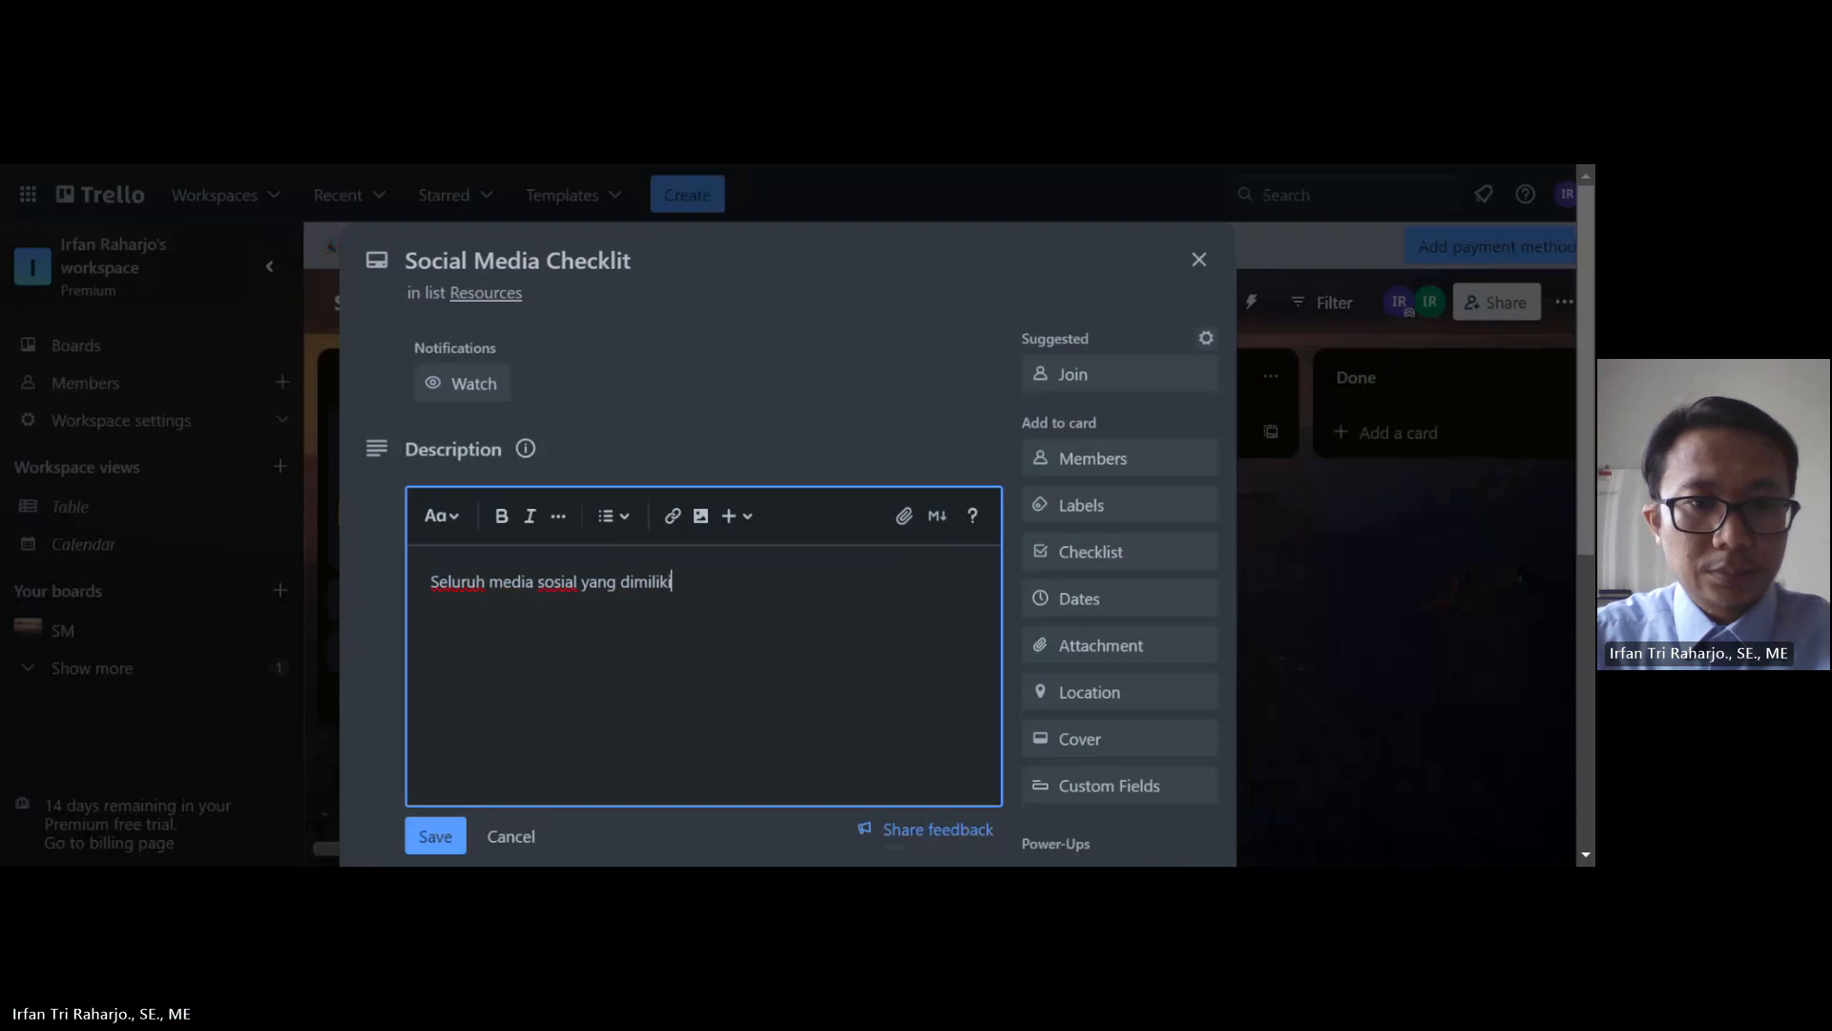
{"action": "type", "text": " oleh corporate"}
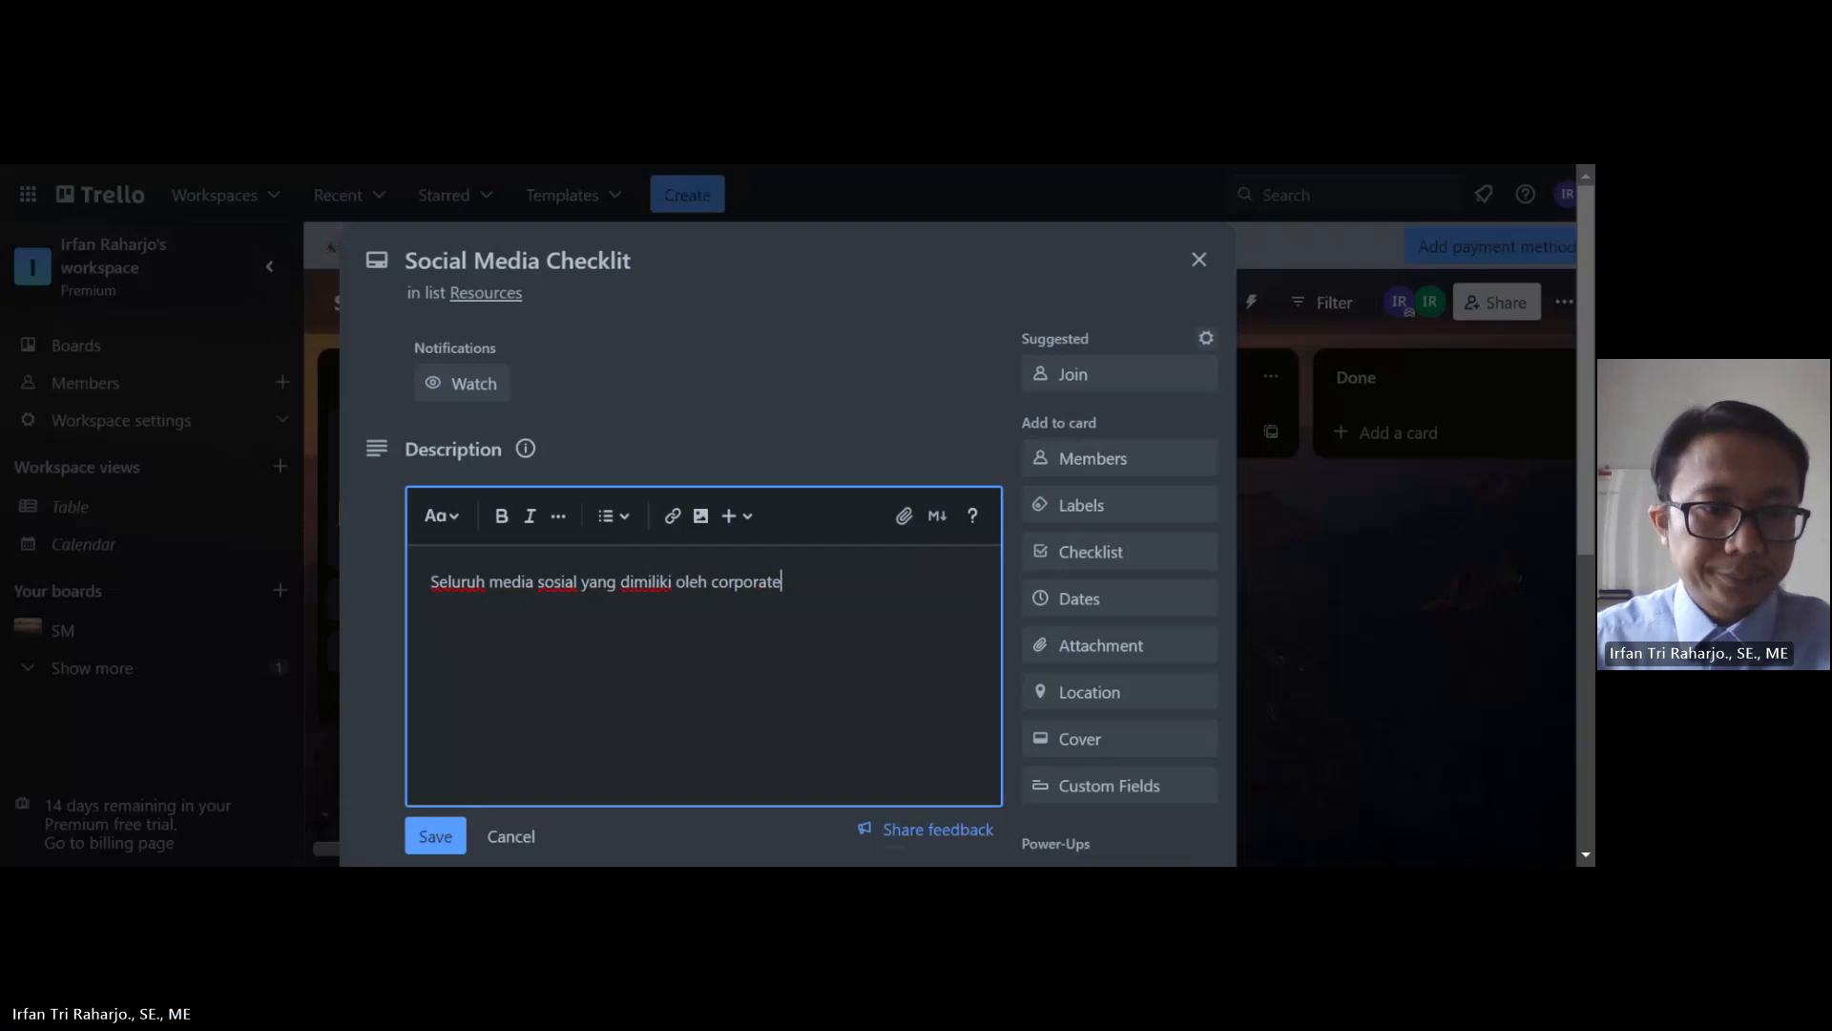
{"action": "left_click", "coordinate": [435, 836]}
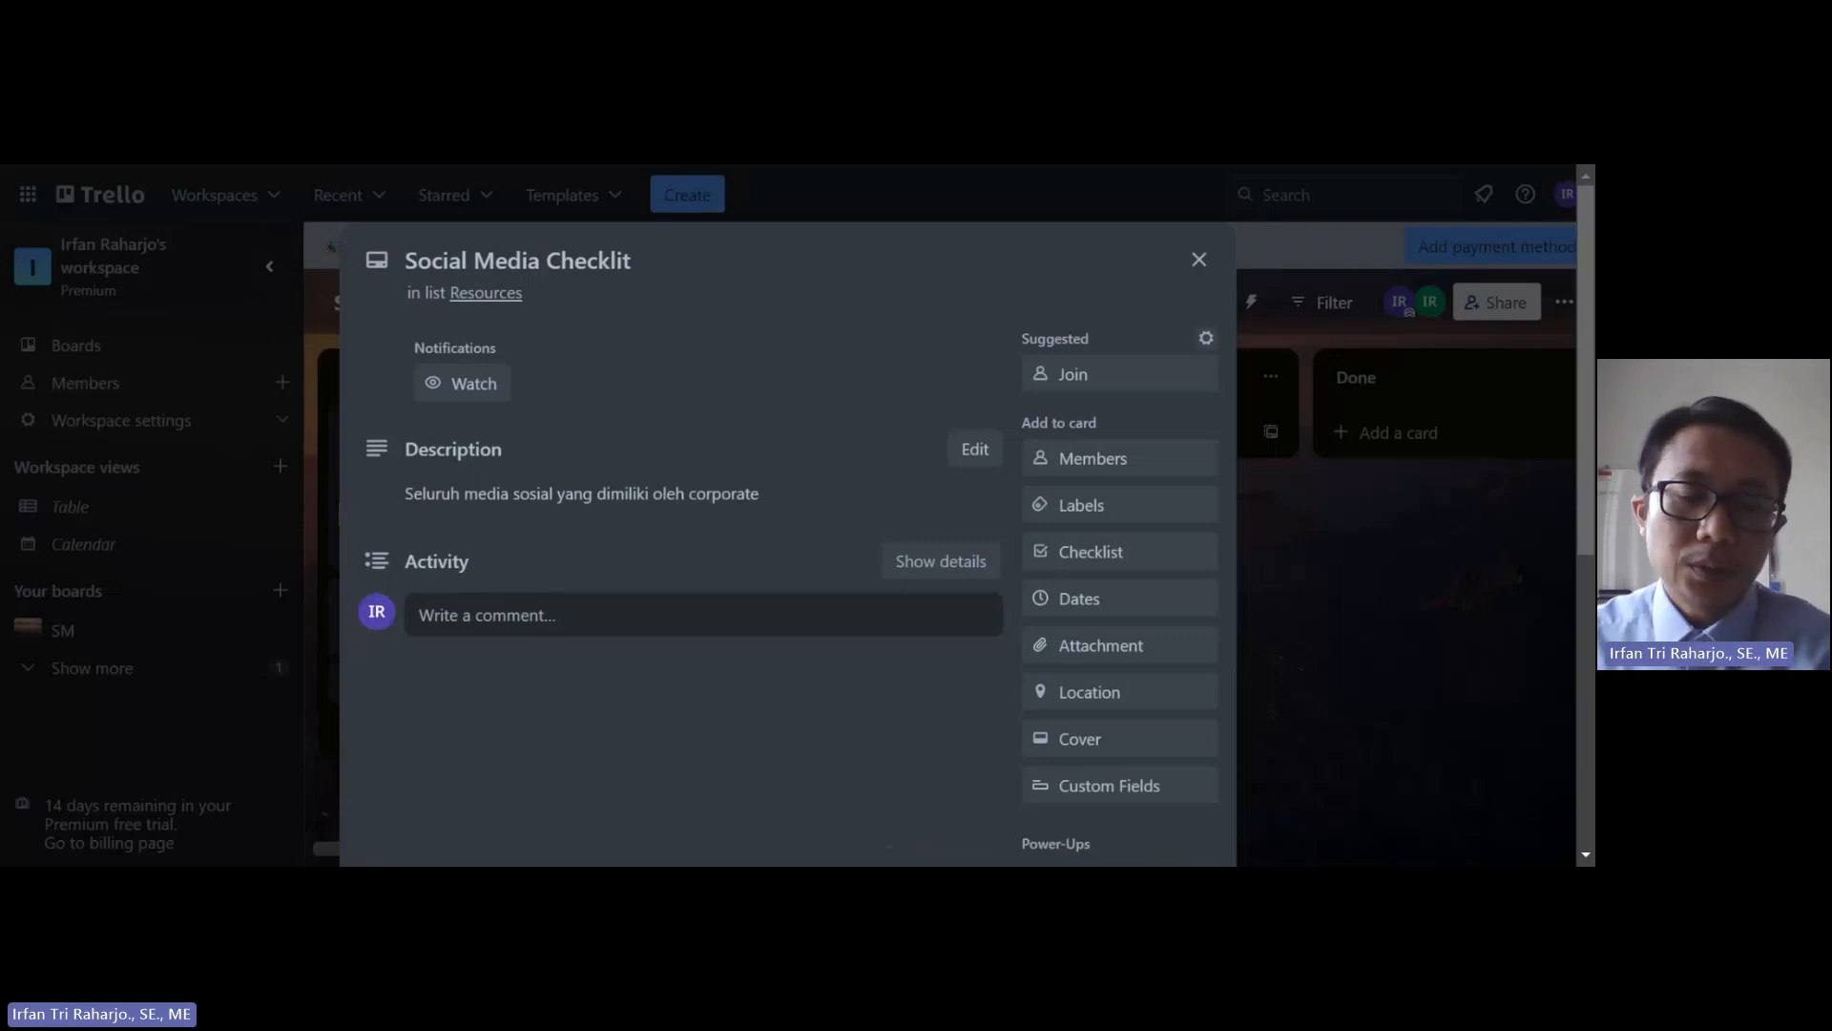
Step: Add the first board member to the Social Media Checklit card
{"action": "left_click", "coordinate": [1090, 462]}
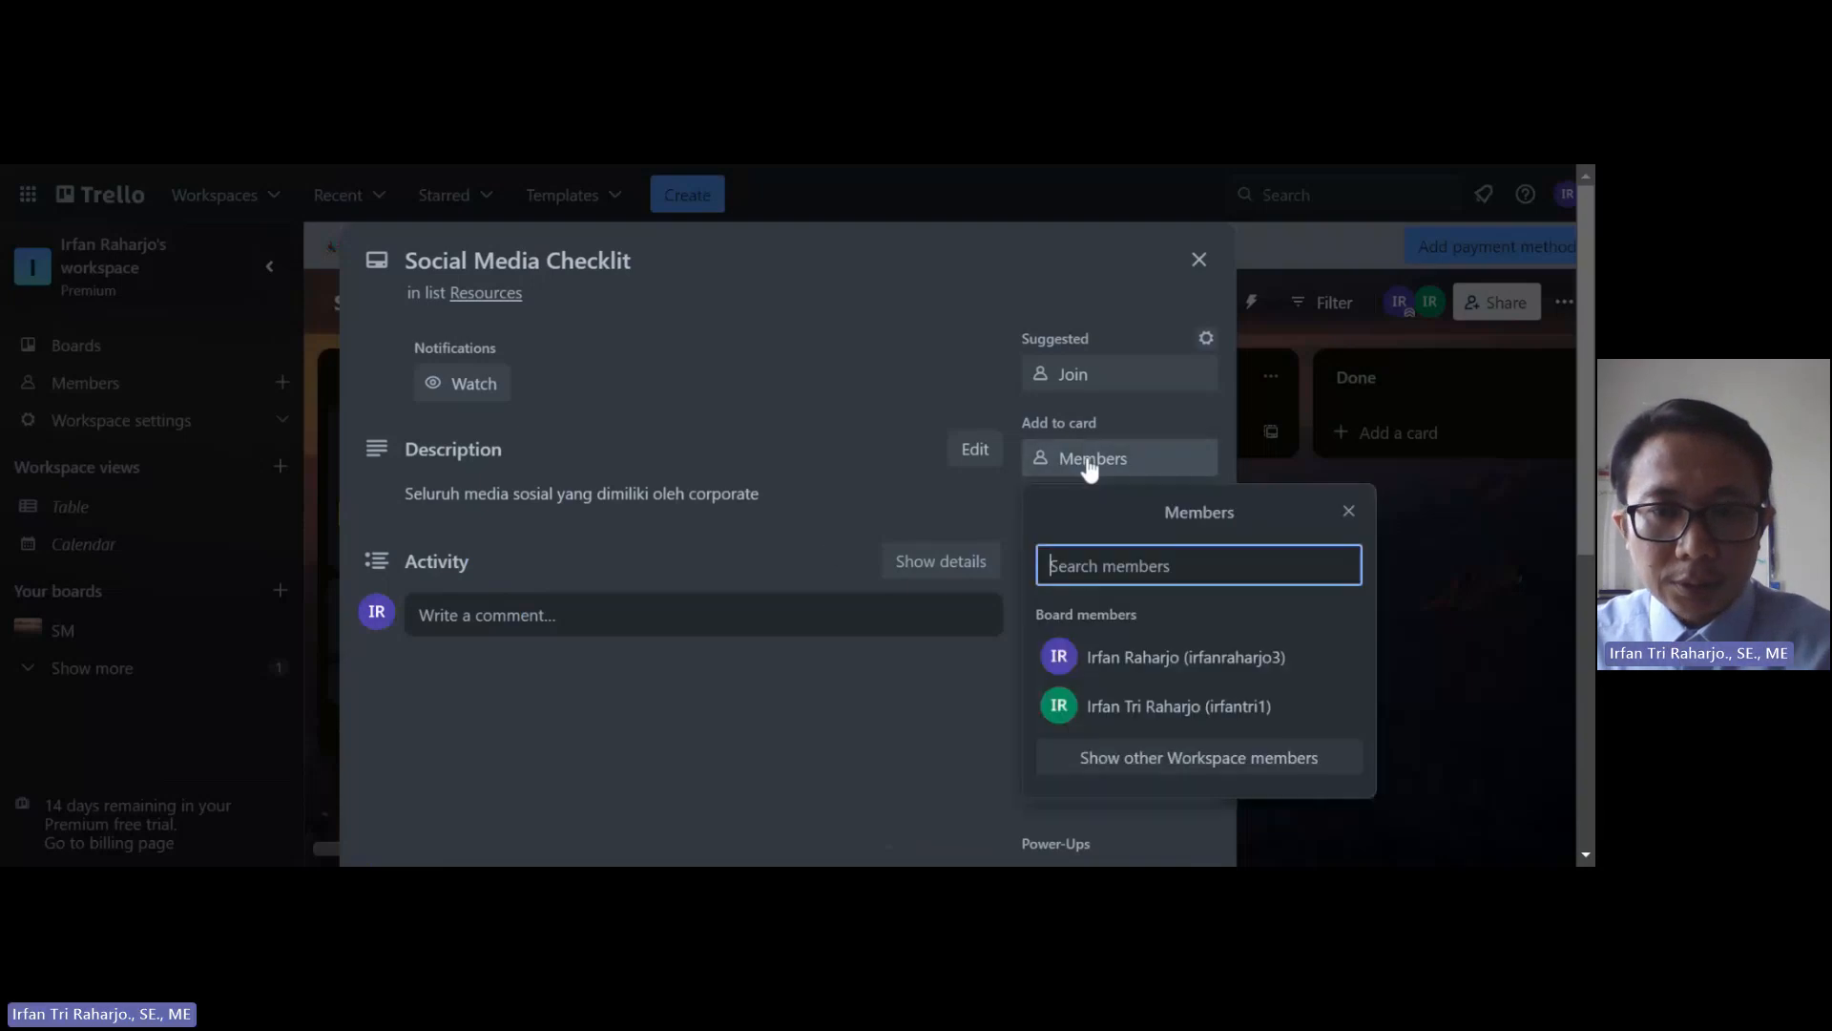
{"action": "left_click", "coordinate": [1145, 660]}
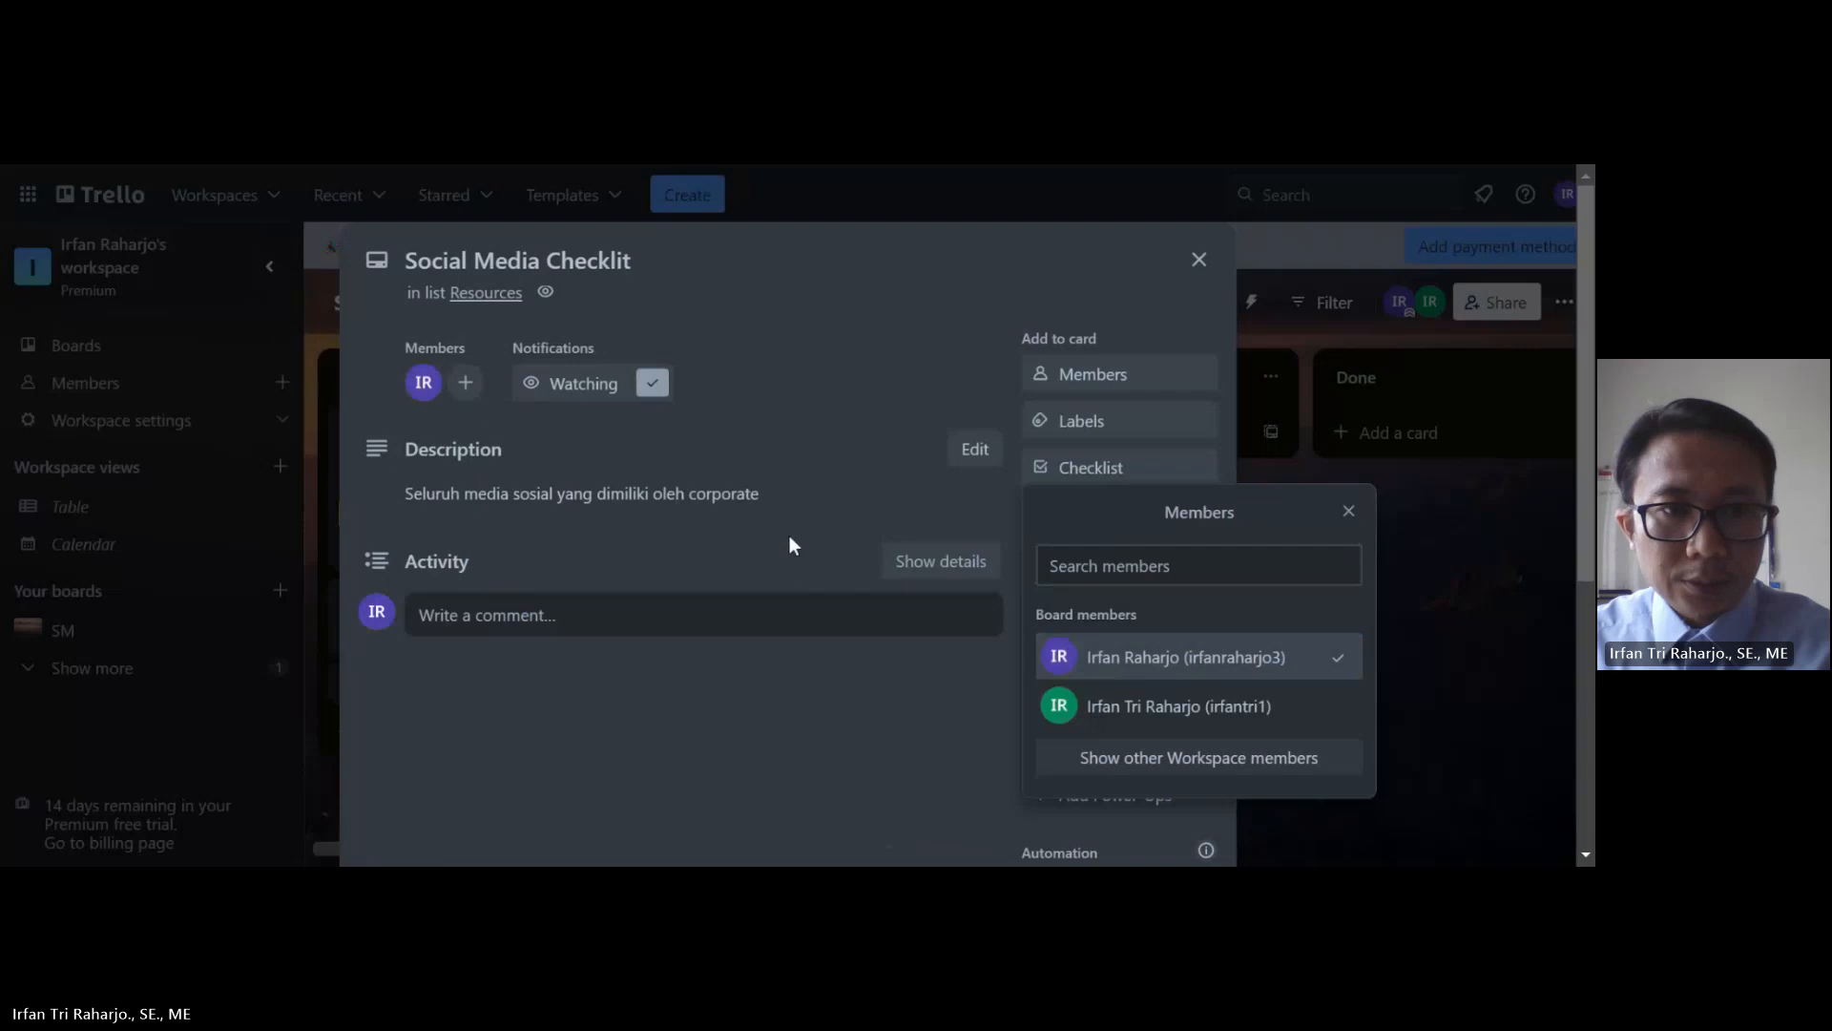
{"action": "left_click", "coordinate": [1349, 513]}
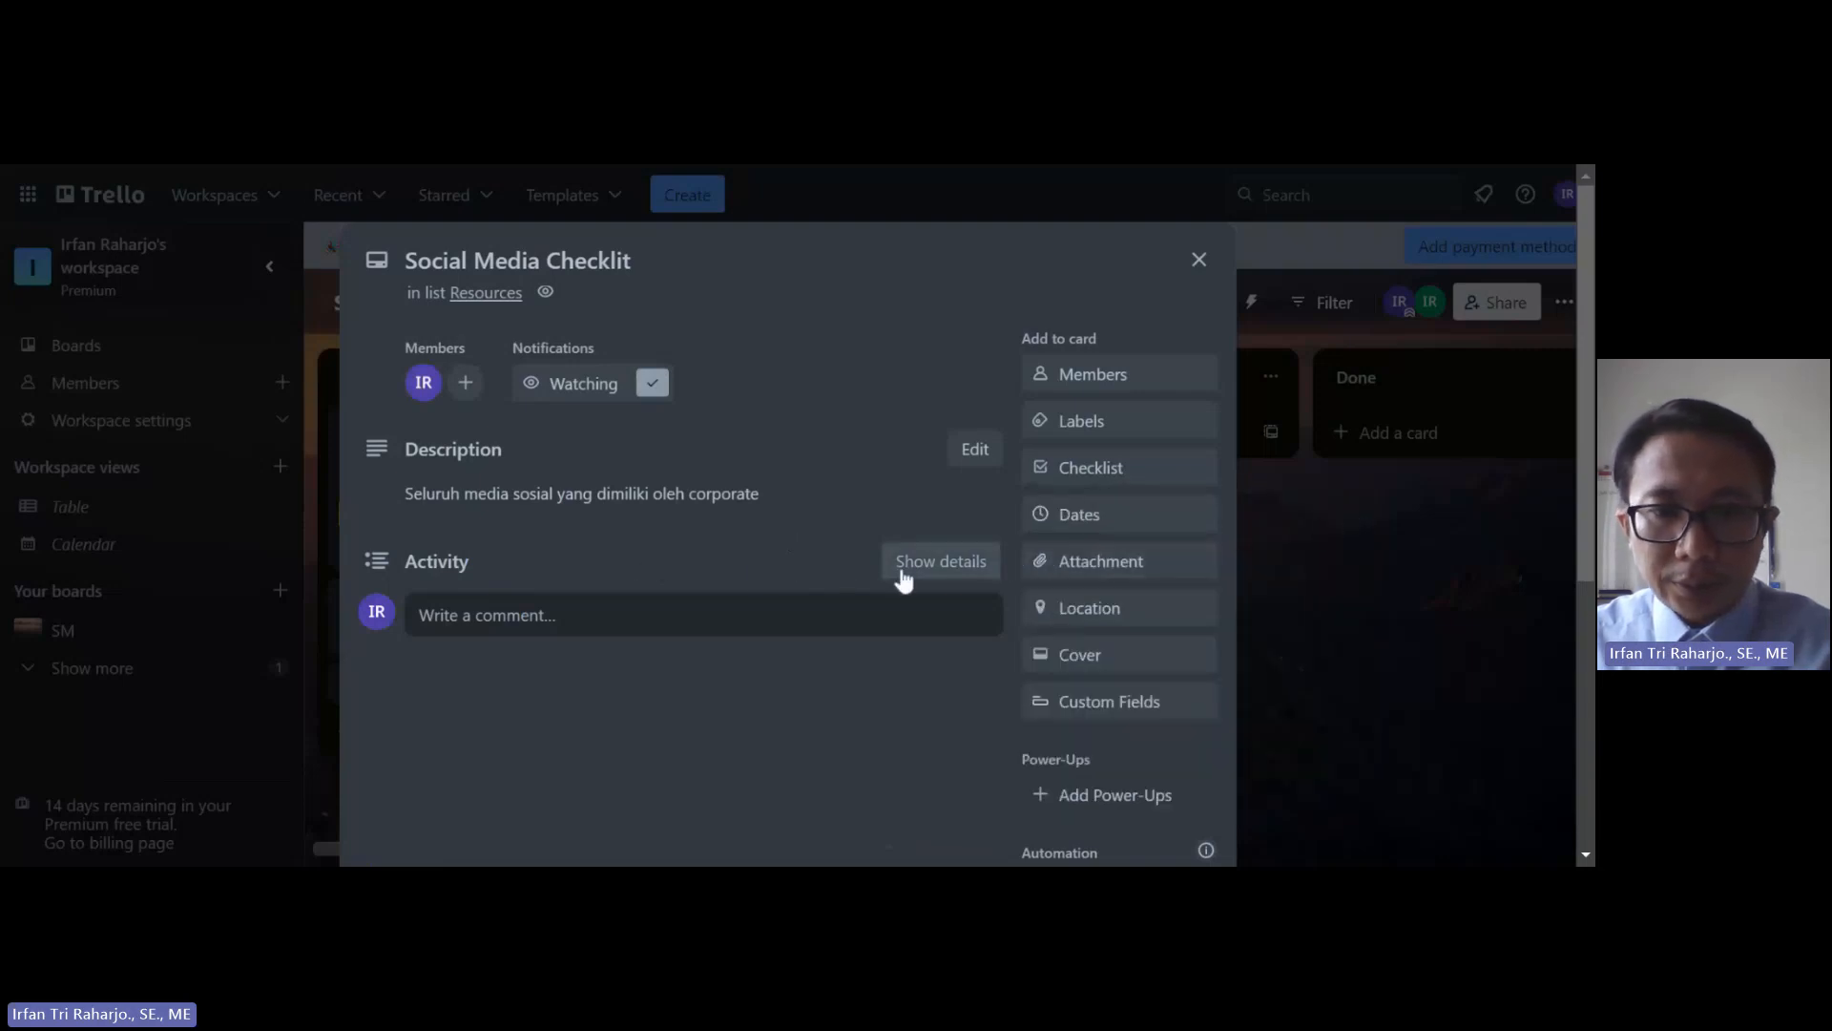
Step: Set the card's due date to Sep 15 at 9:27 AM
{"action": "left_click", "coordinate": [1075, 518]}
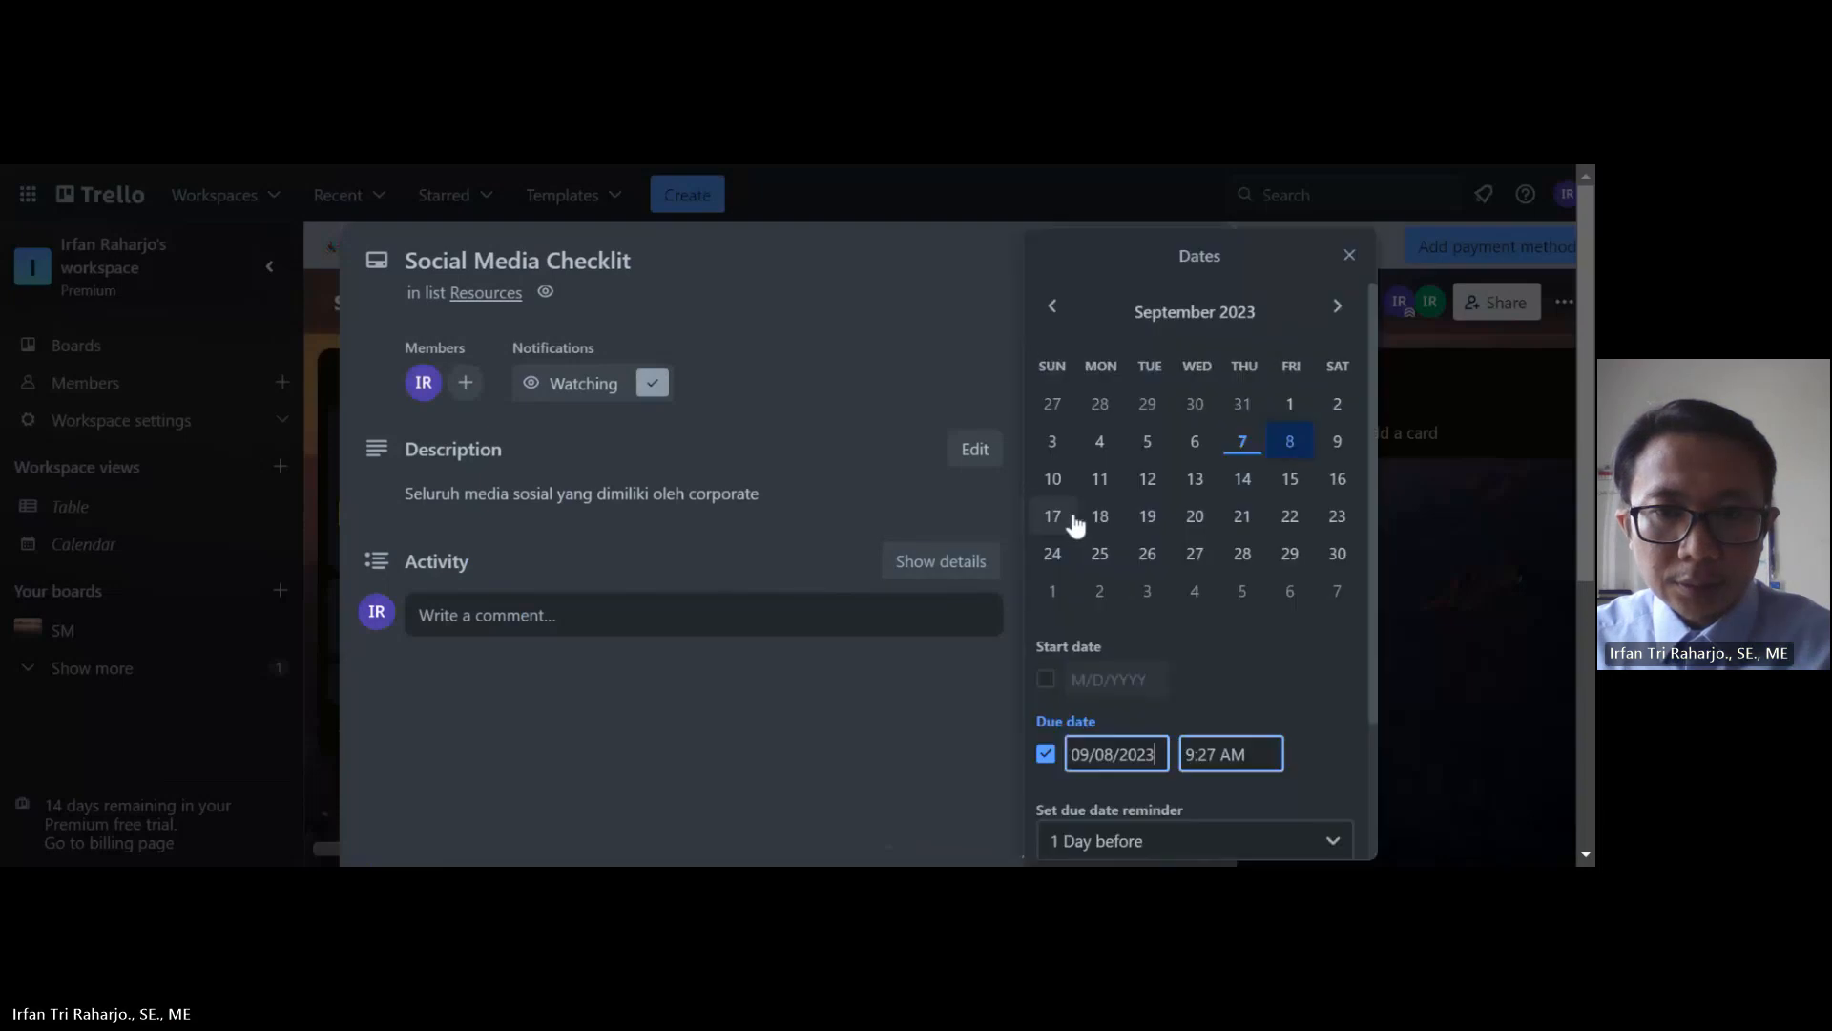
{"action": "left_click", "coordinate": [1292, 492]}
{"action": "scroll", "coordinate": [1233, 691], "scroll_direction": "down", "scroll_amount": 2}
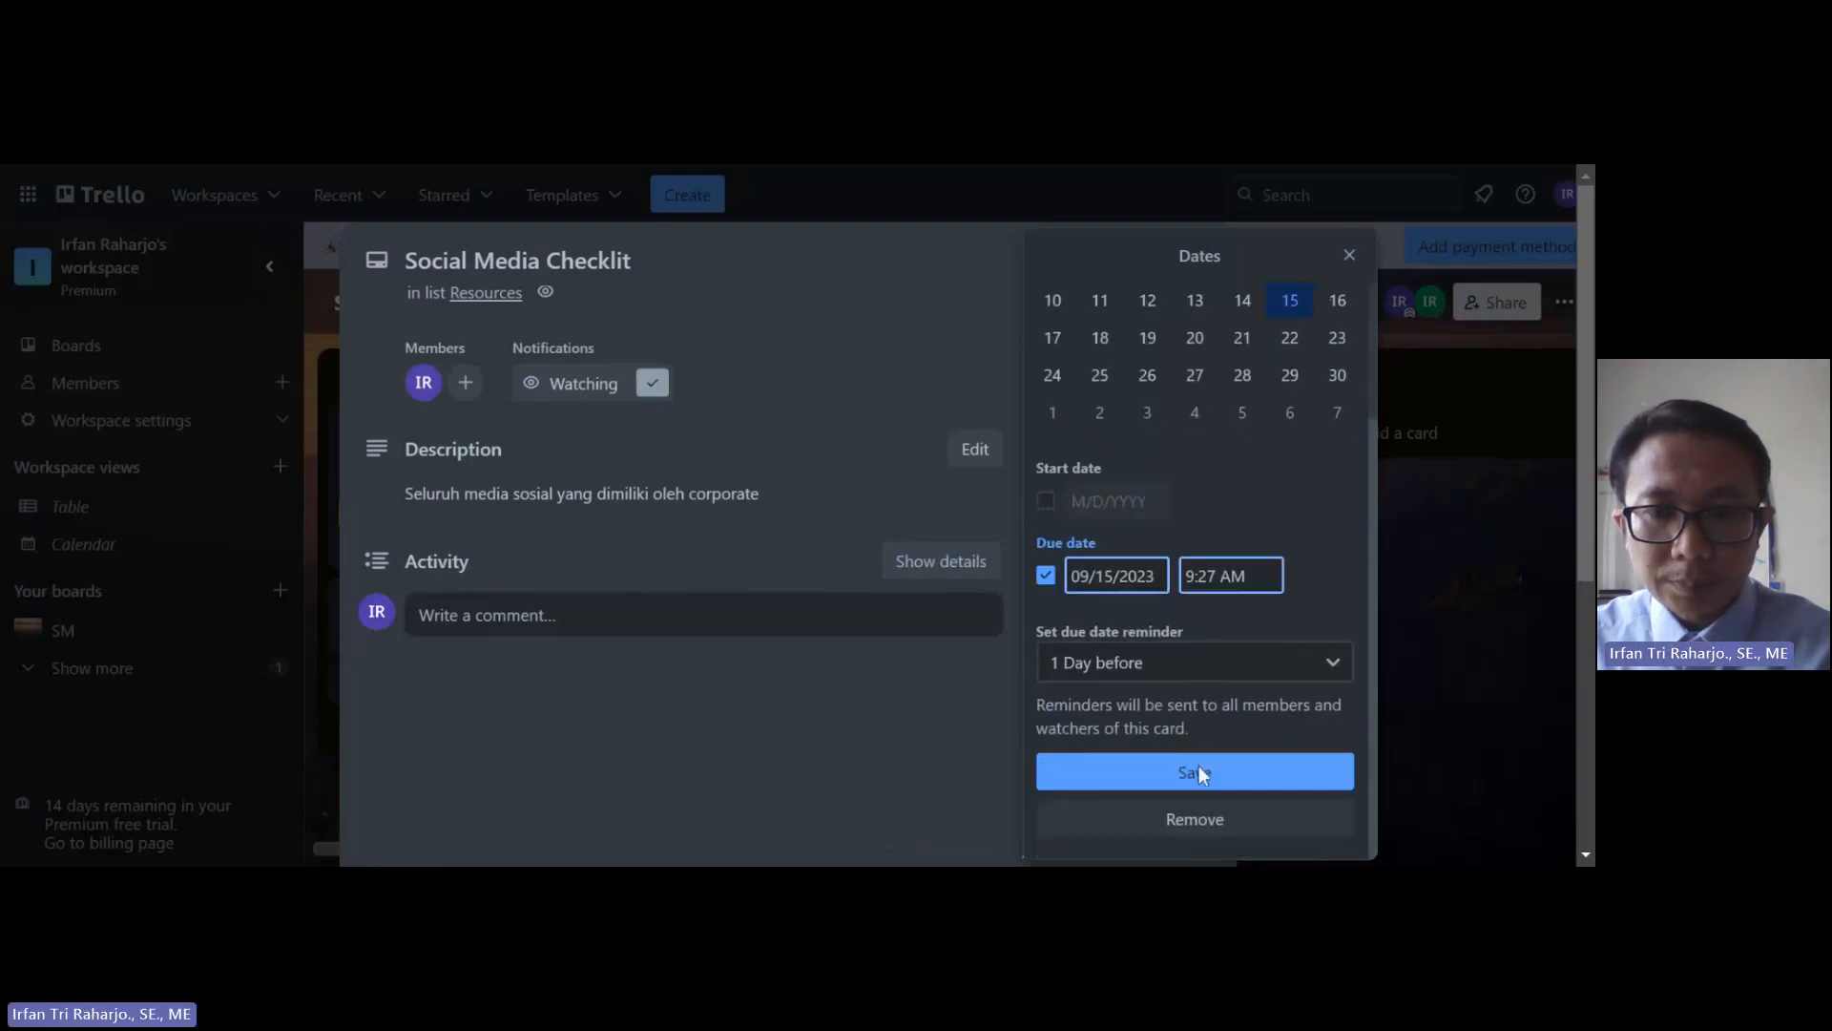
{"action": "left_click", "coordinate": [1197, 771]}
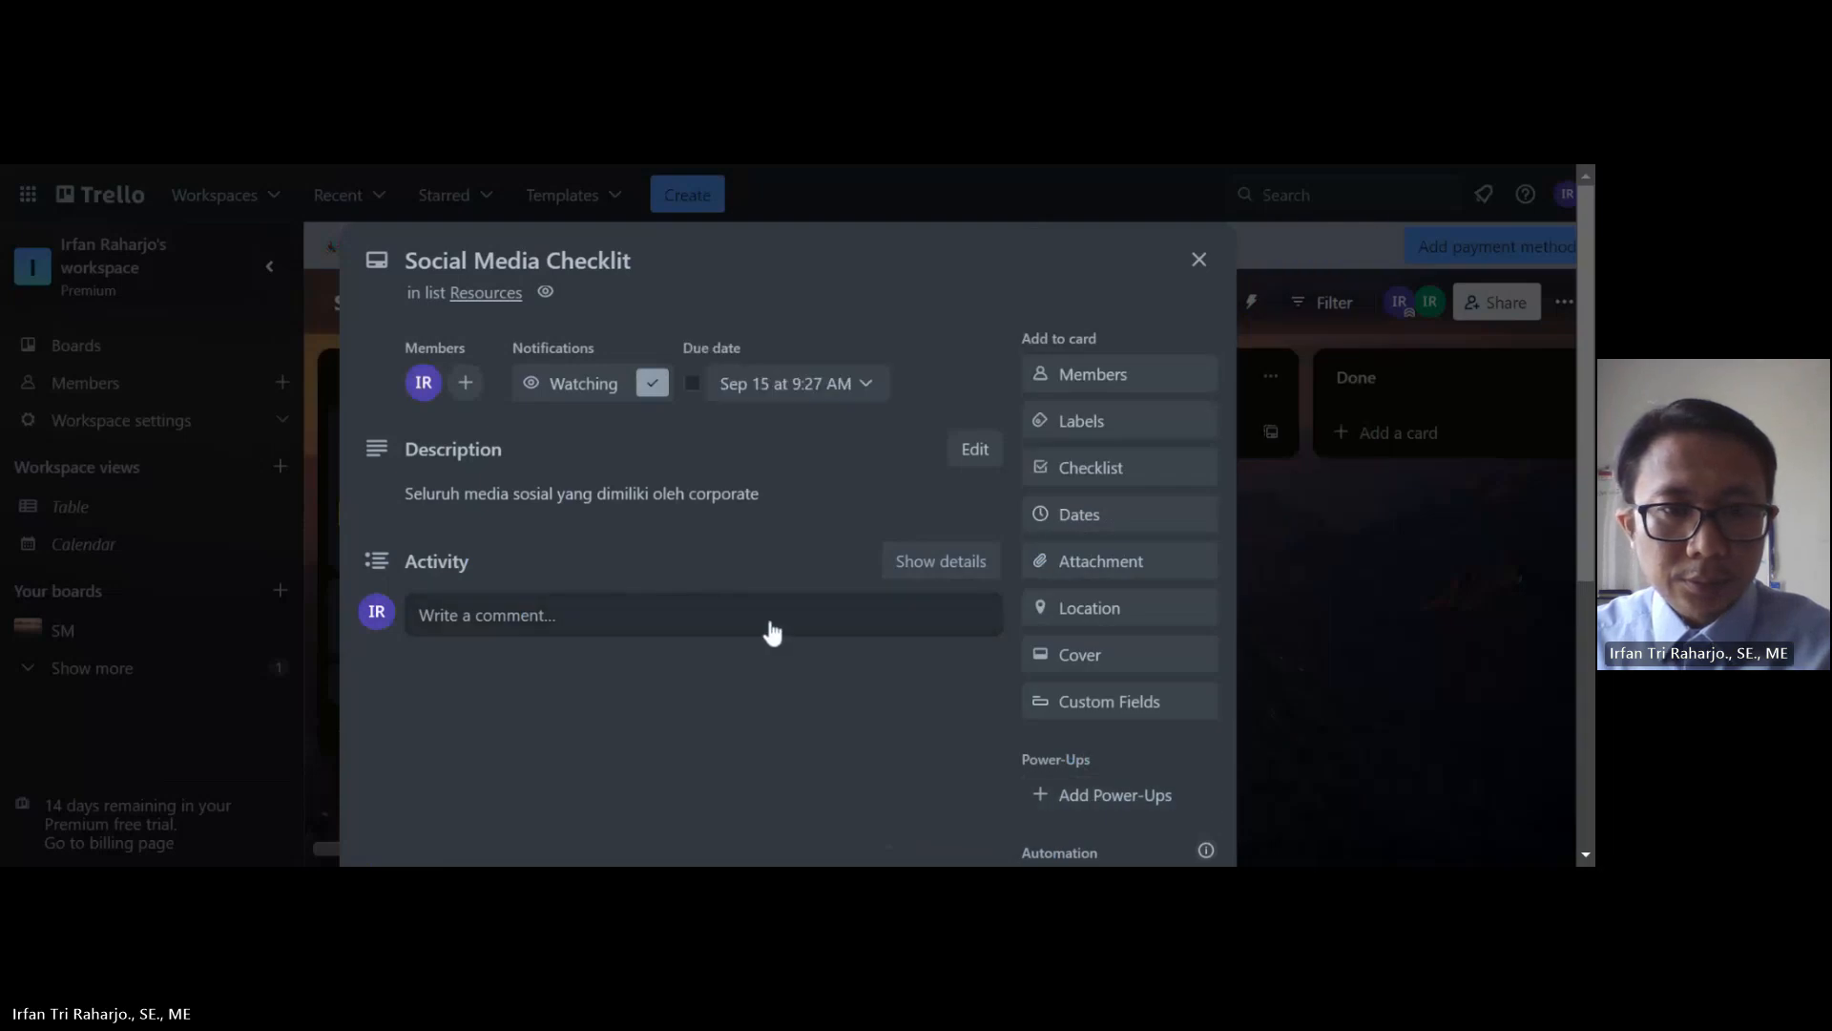
Step: Add a checklist titled Twitter to the card
{"action": "left_click", "coordinate": [1107, 485]}
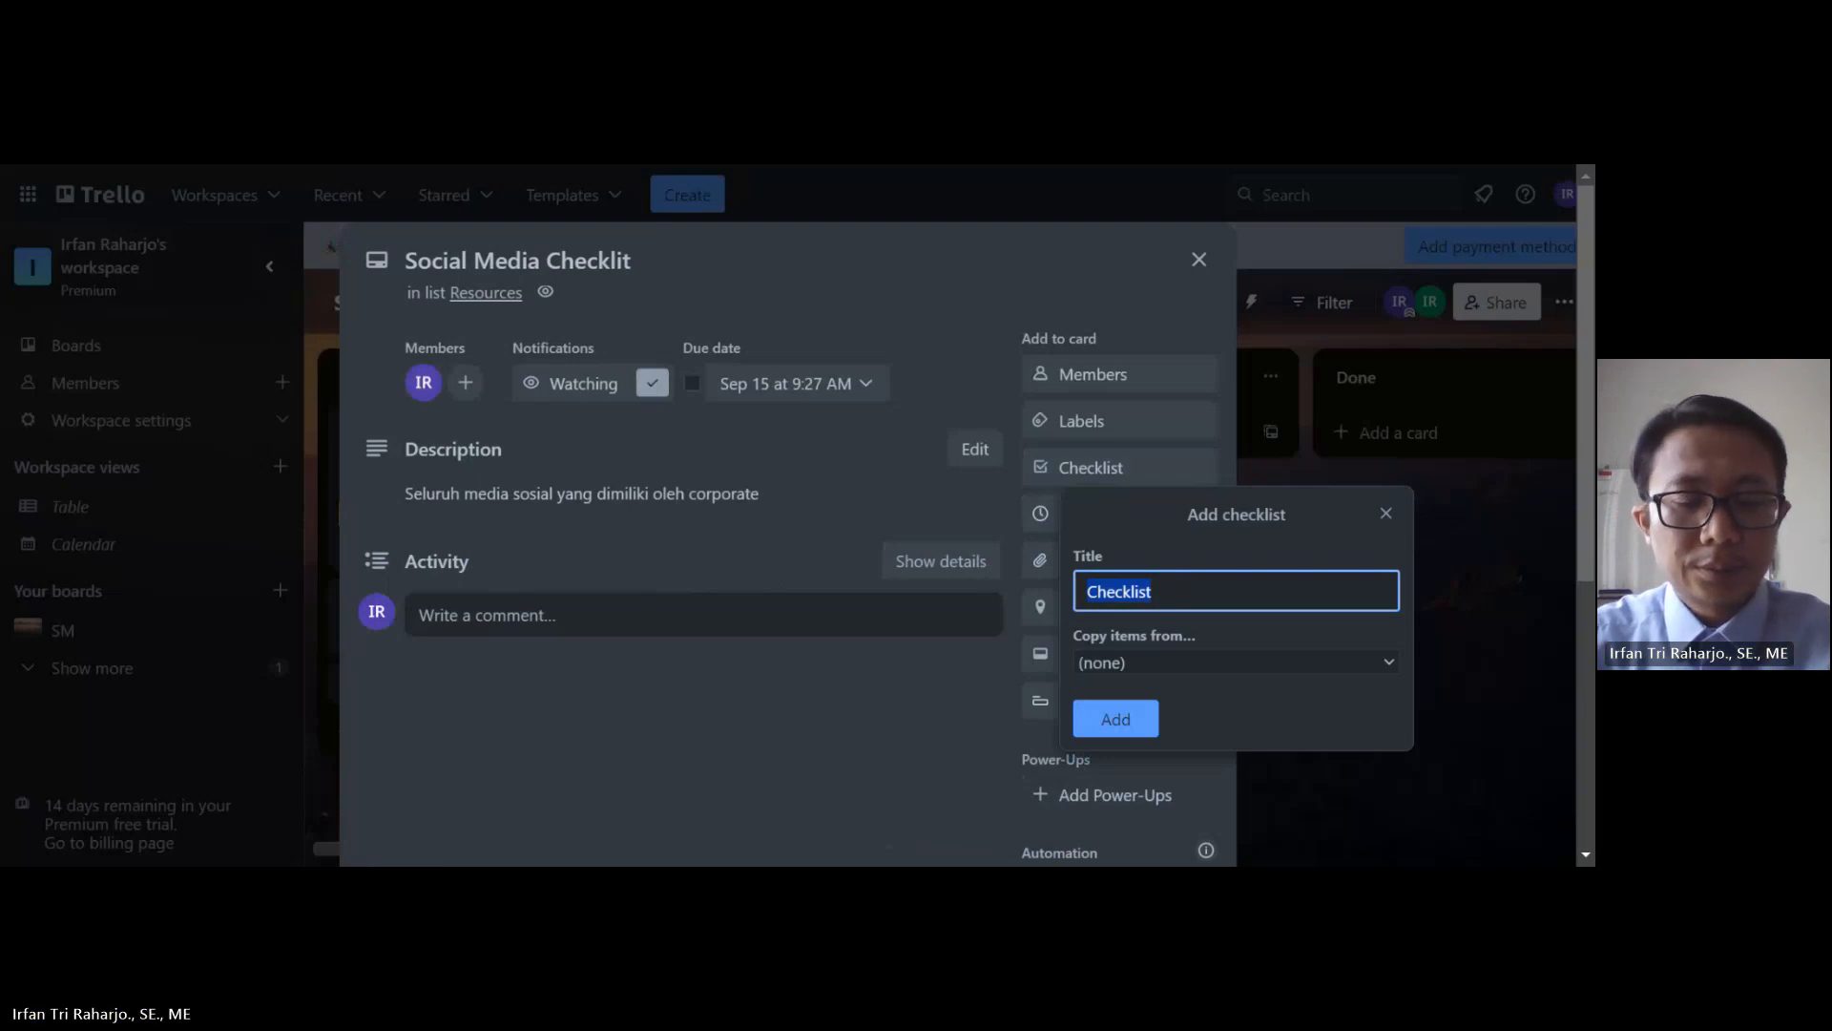
{"action": "type", "text": "Twi"}
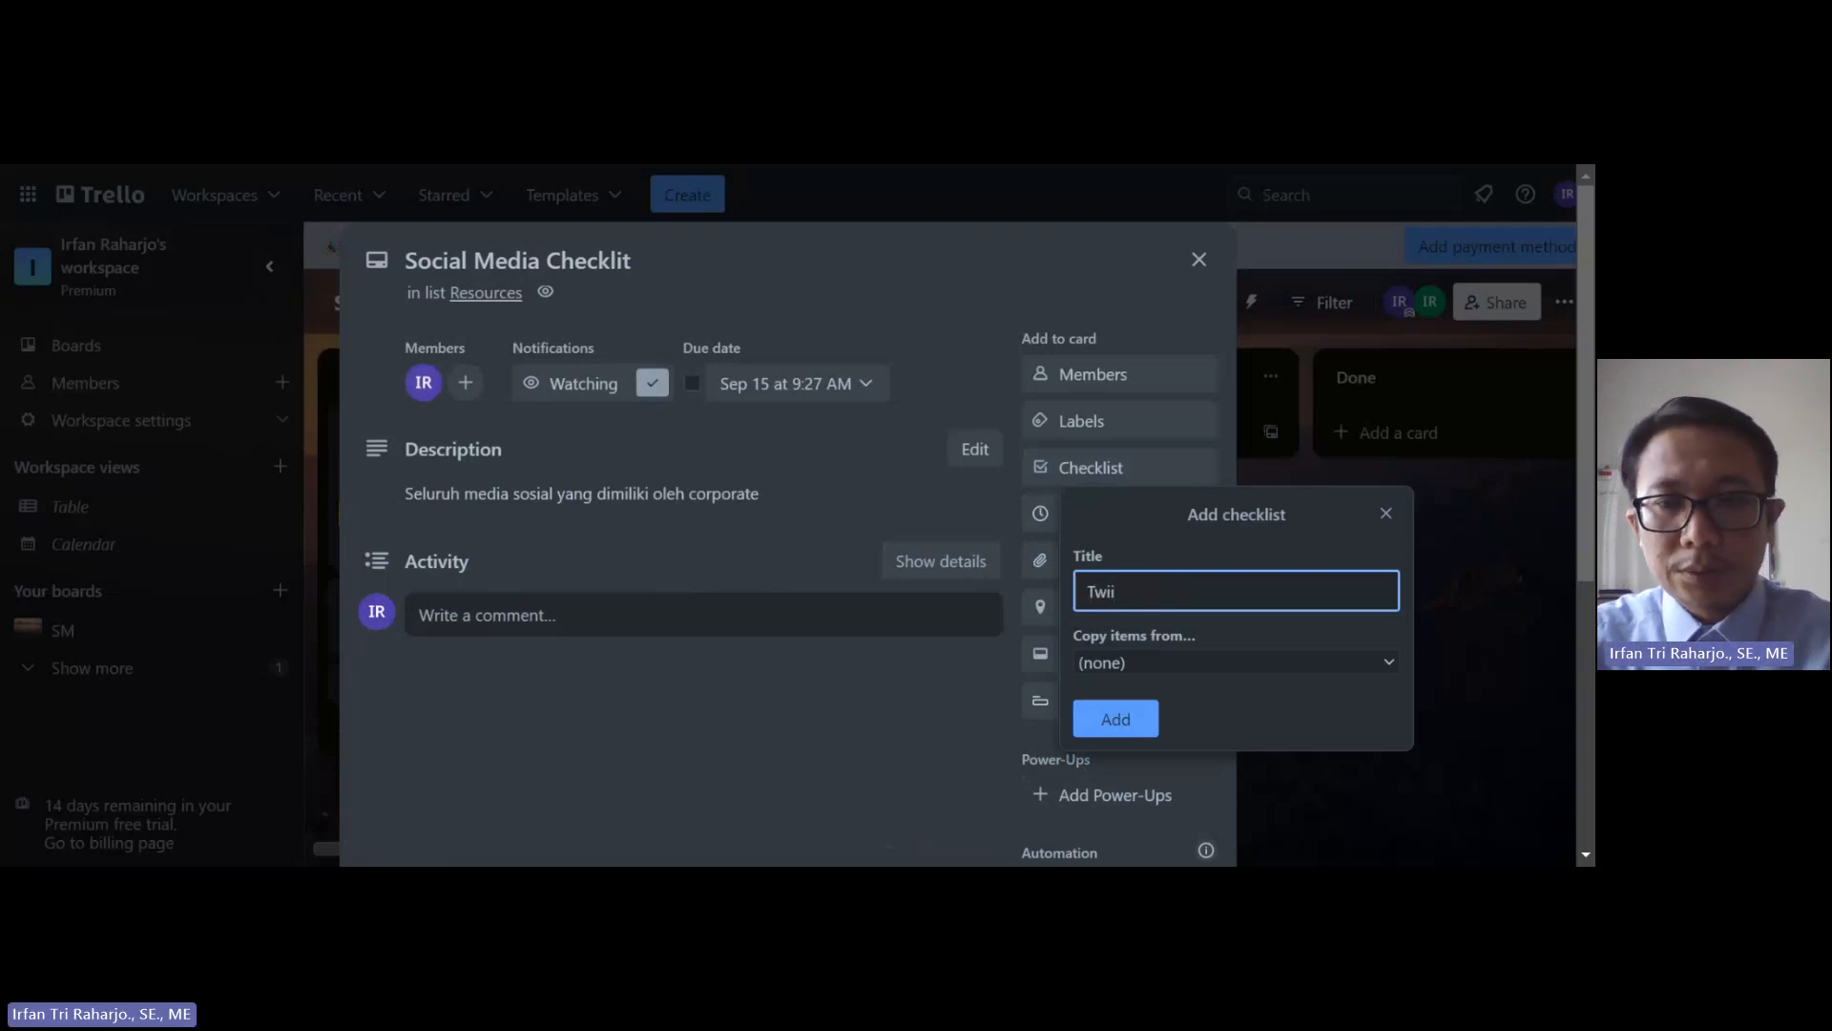
{"action": "type", "text": "tter"}
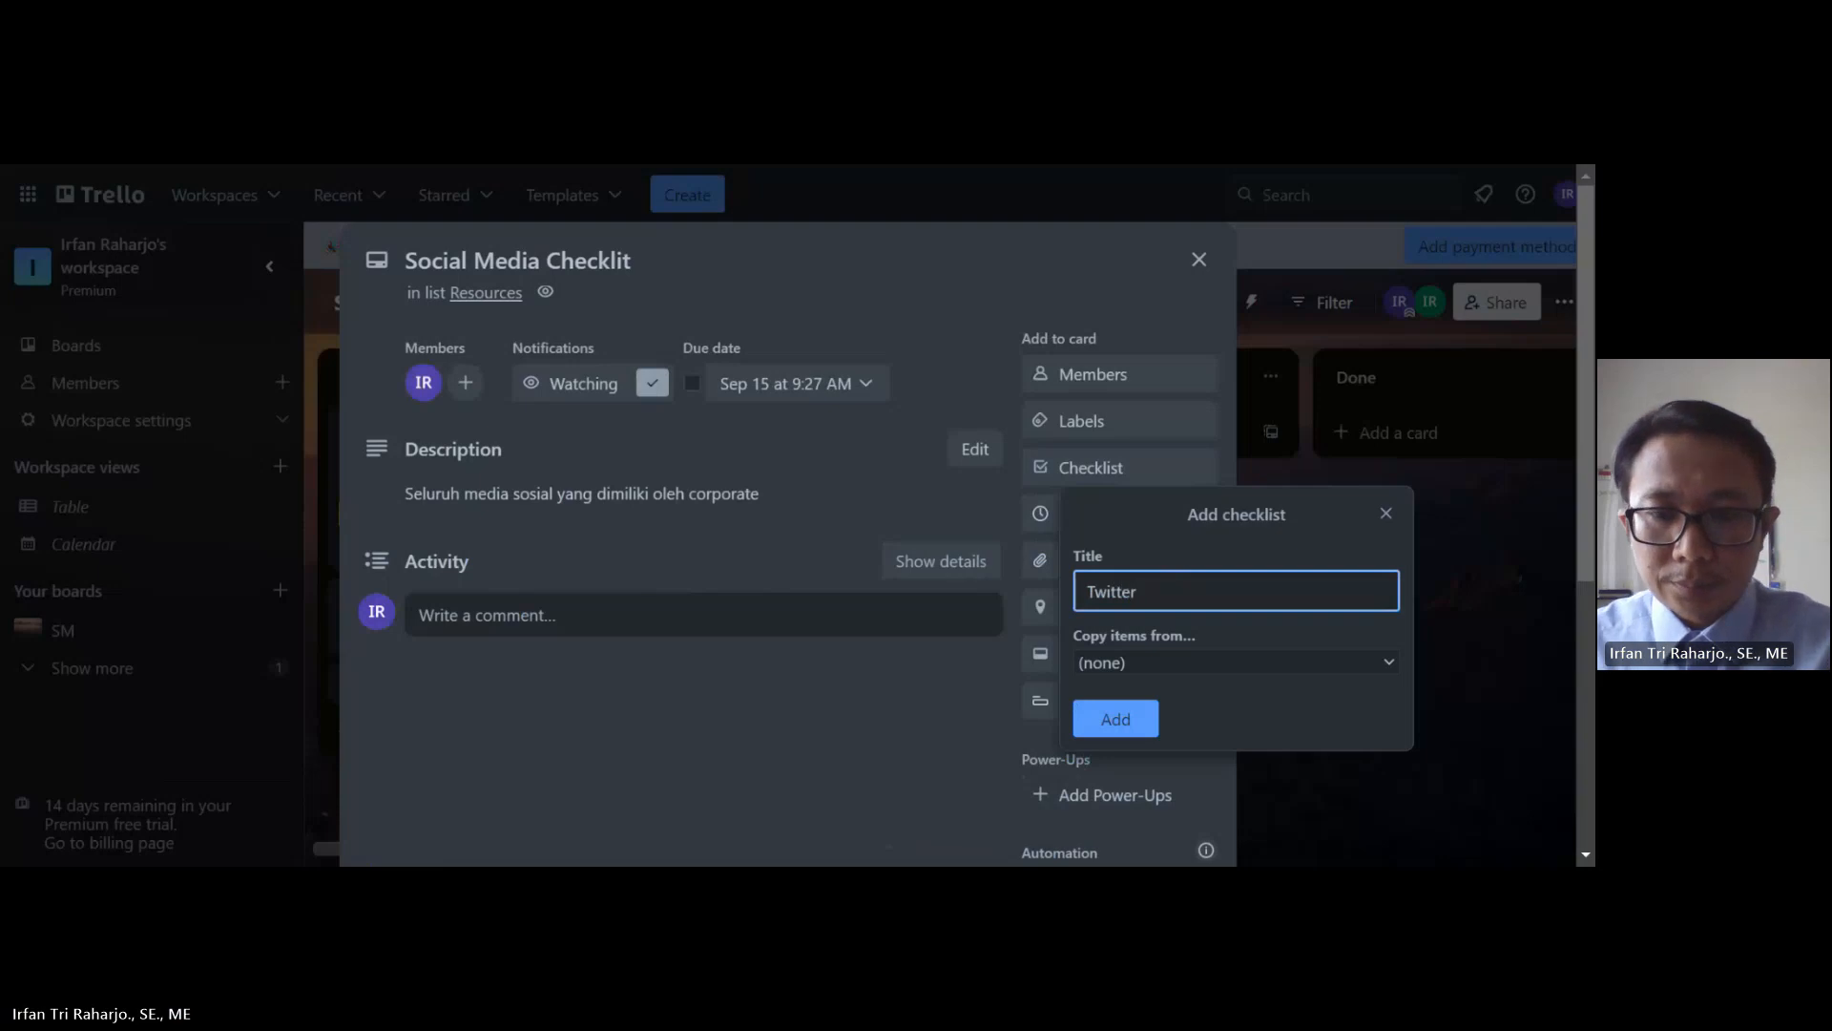
{"action": "left_click", "coordinate": [1115, 720]}
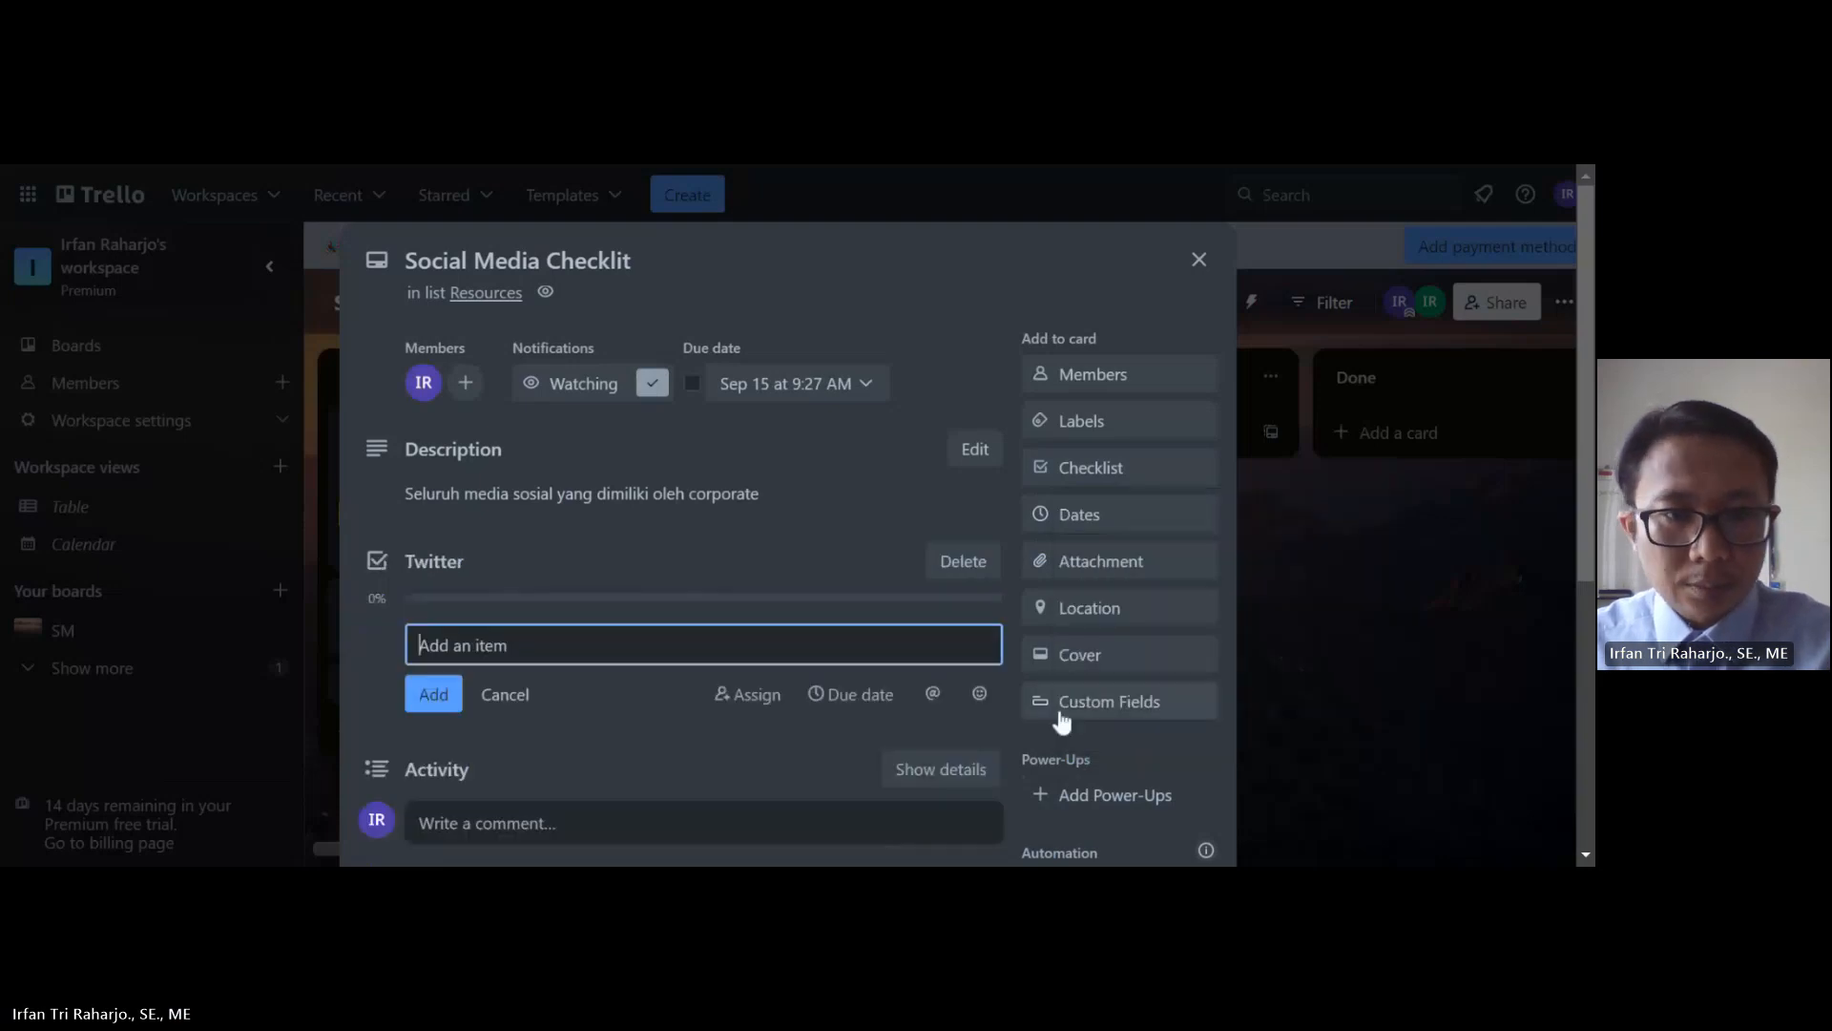
Step: Preset the new checklist item's due date to Sep 13 and assign it to the card member
{"action": "left_click", "coordinate": [840, 695]}
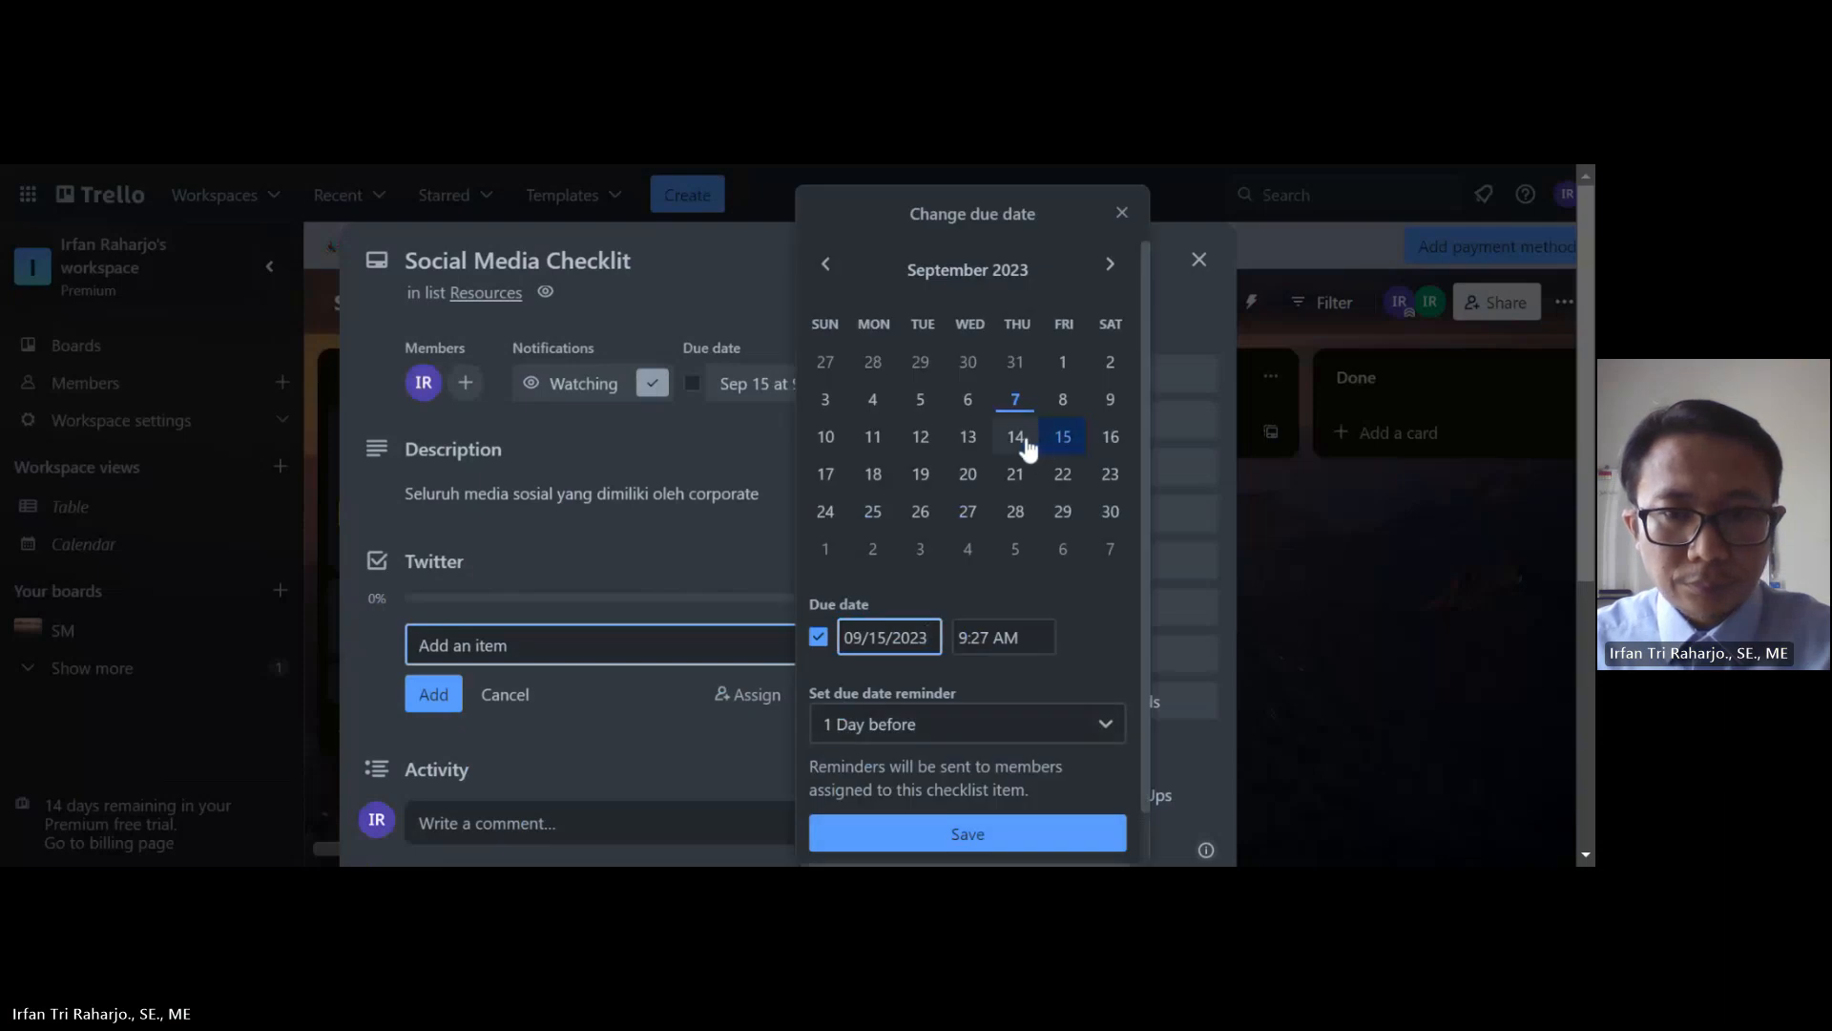
{"action": "left_click", "coordinate": [968, 441]}
{"action": "scroll", "coordinate": [971, 664], "scroll_direction": "down", "scroll_amount": 1}
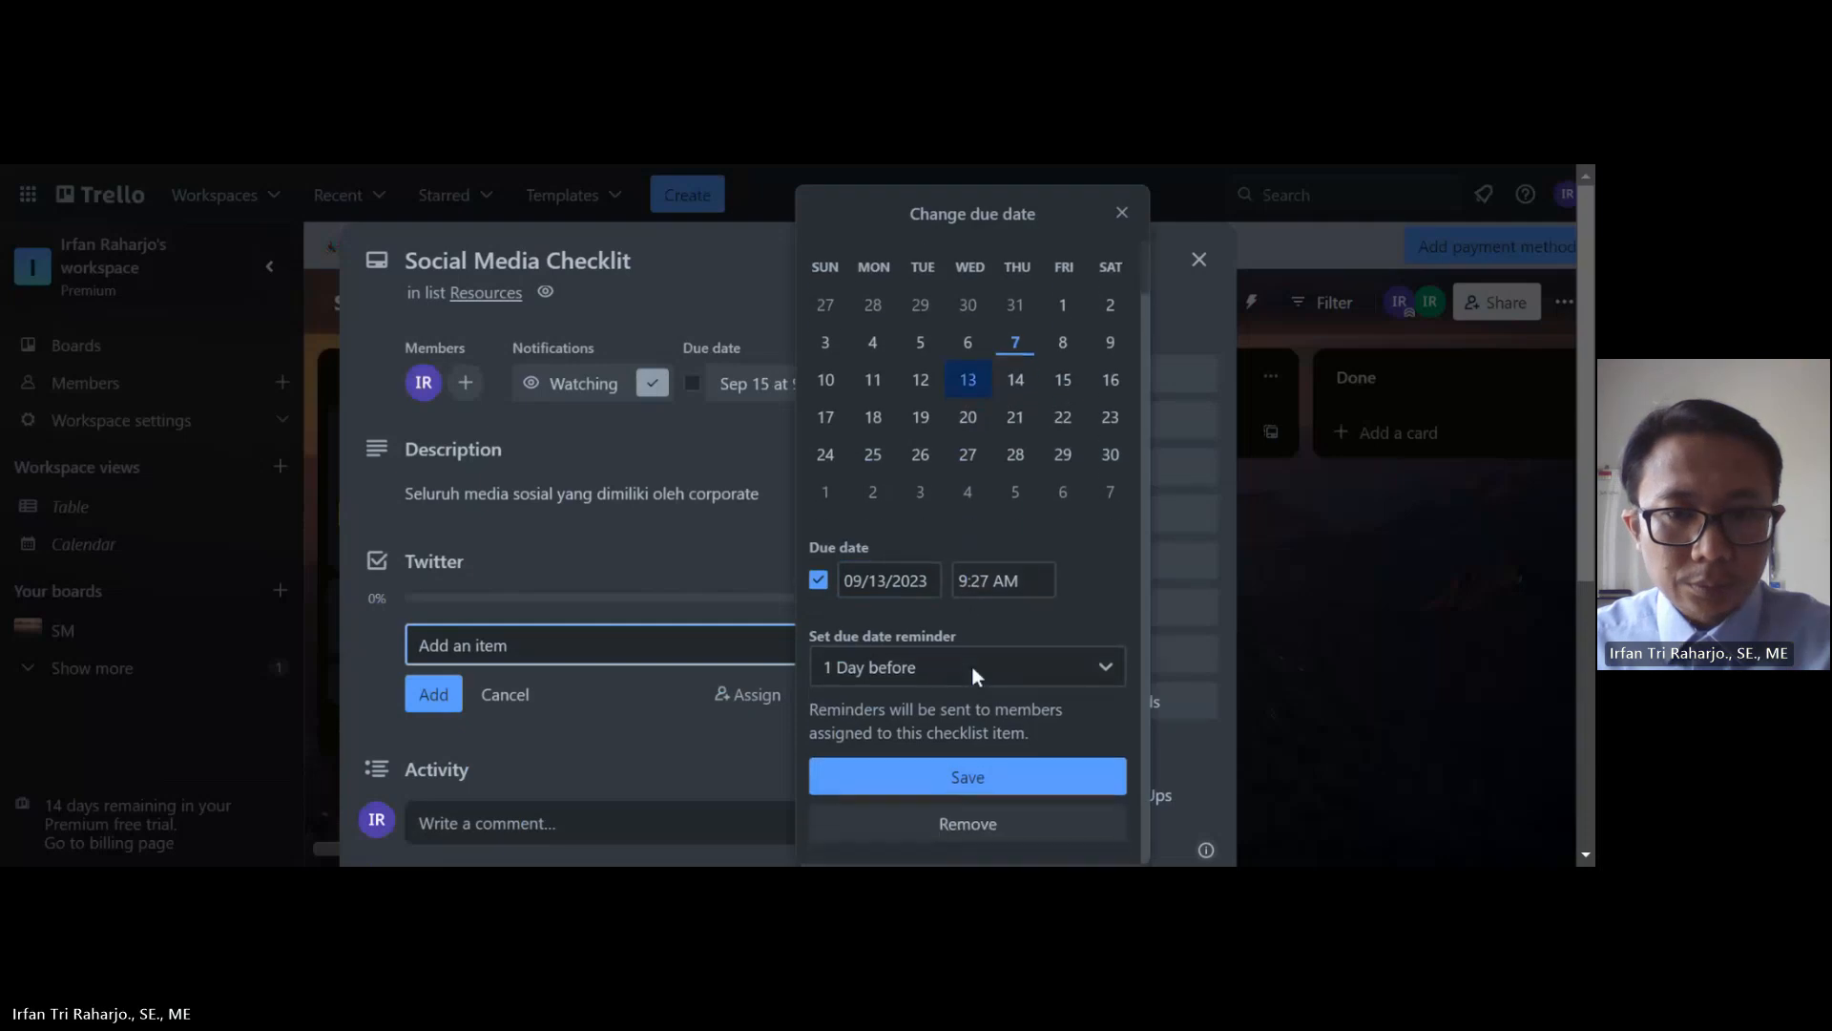
{"action": "left_click", "coordinate": [966, 763]}
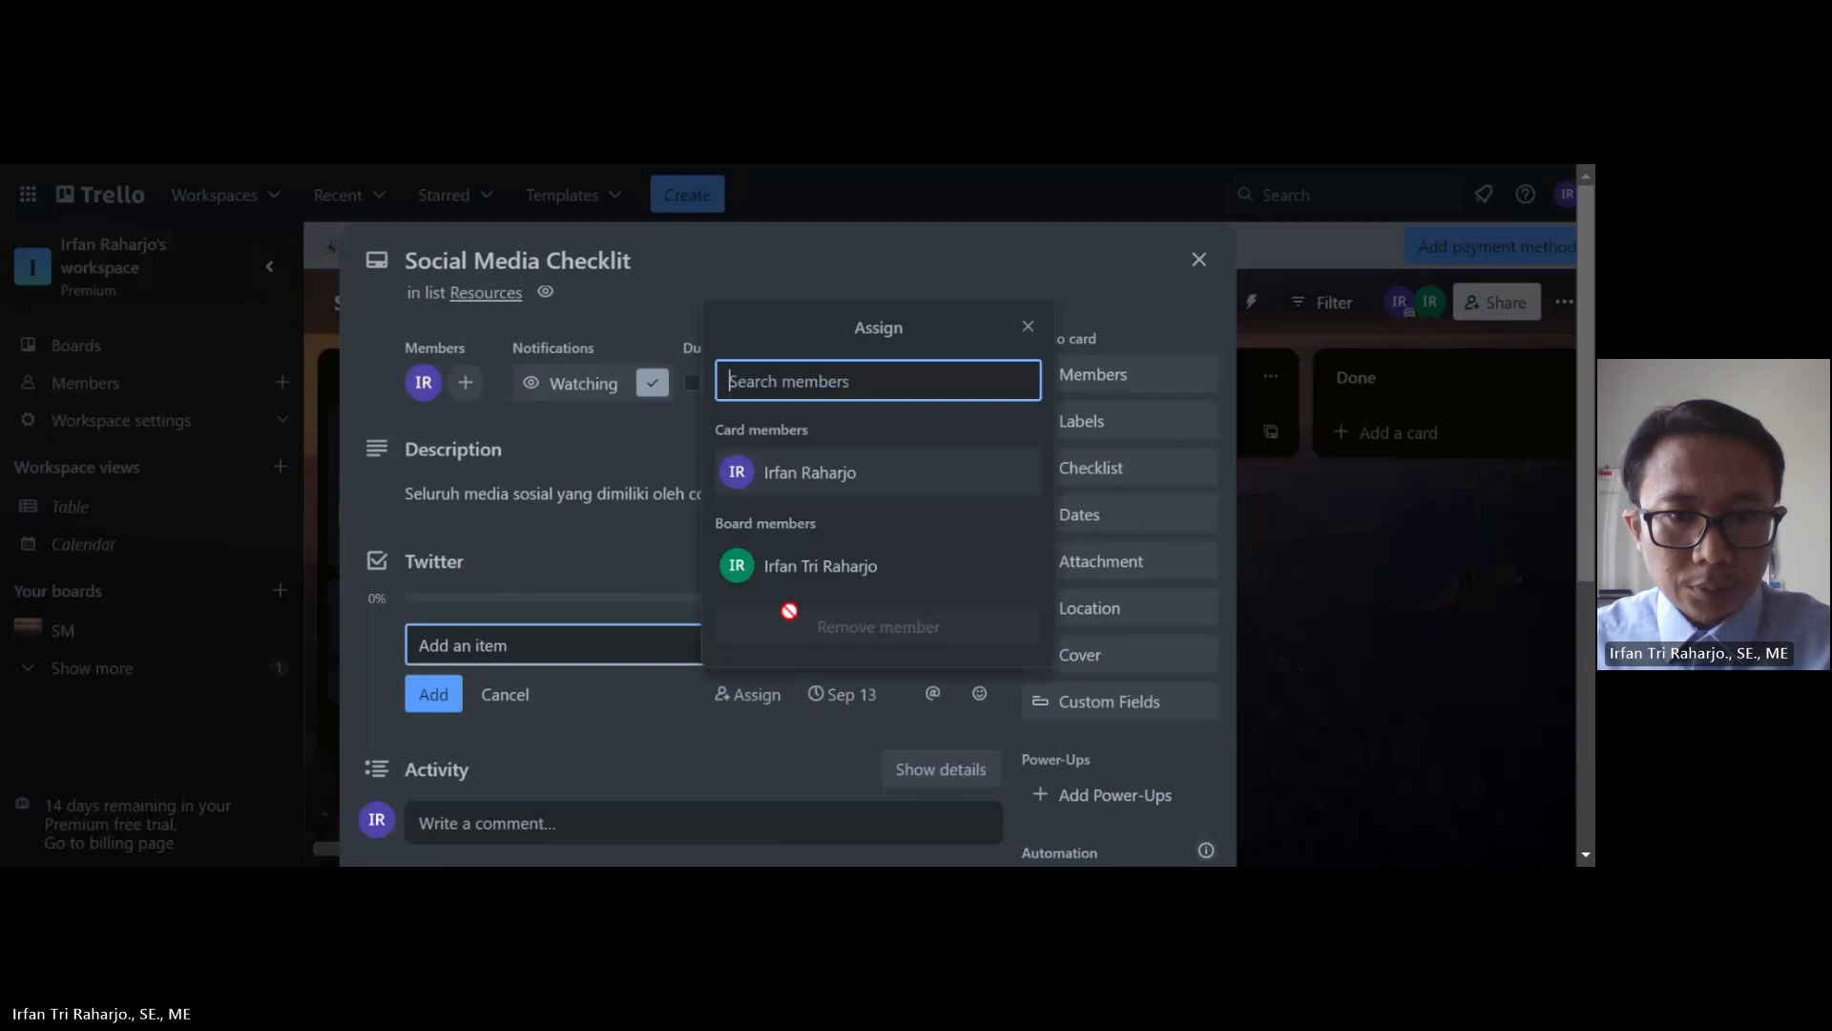
{"action": "left_click", "coordinate": [807, 485]}
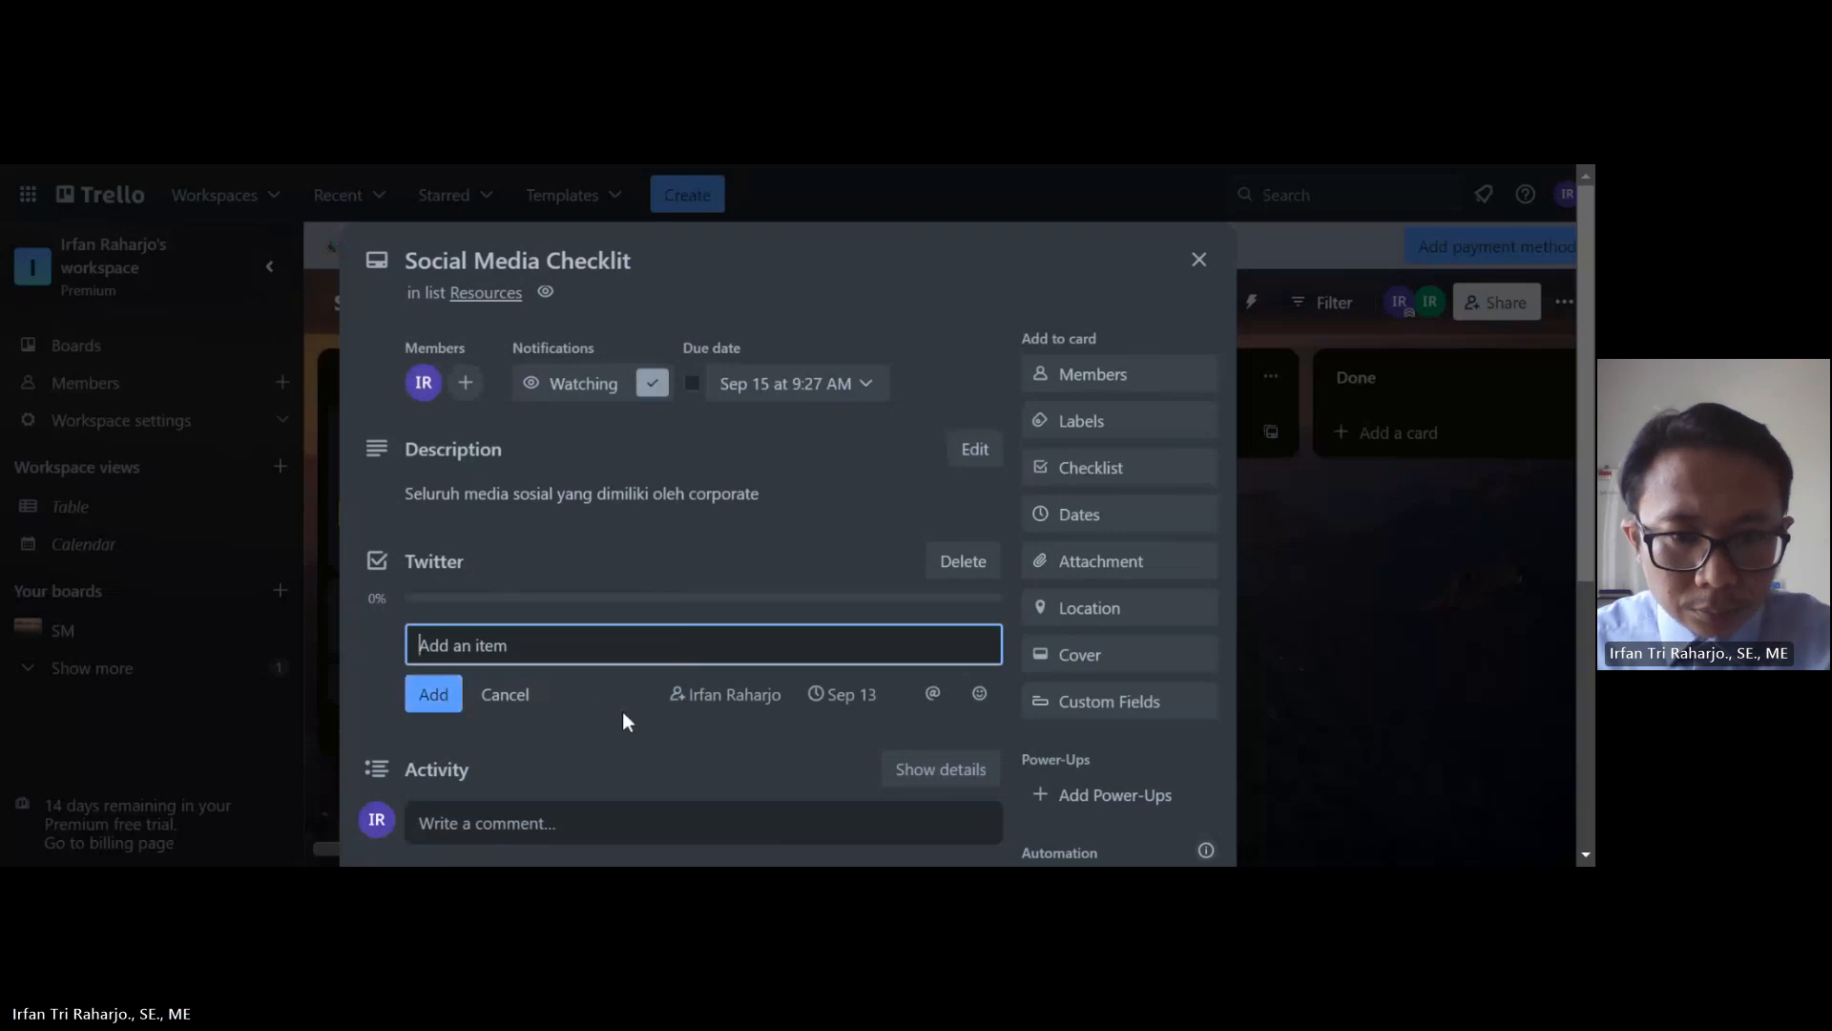
{"action": "scroll", "coordinate": [815, 630], "scroll_direction": "down", "scroll_amount": 1}
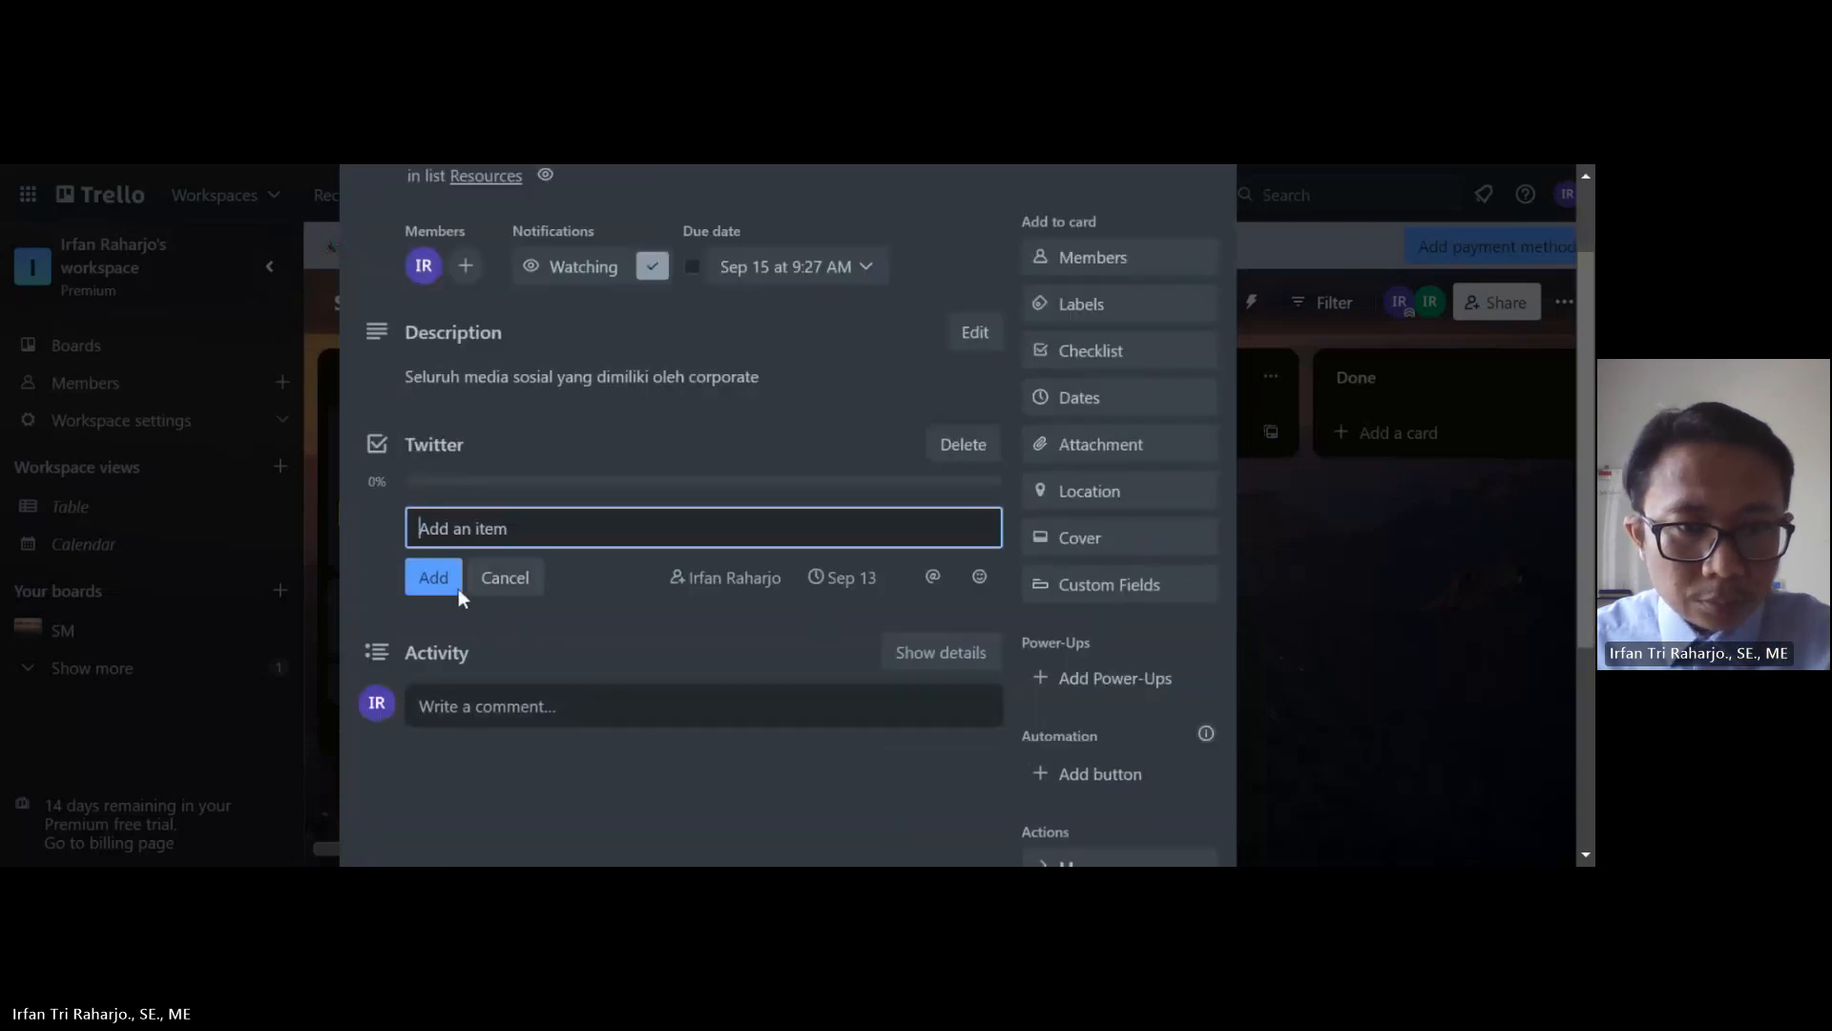
Step: Cancel the item draft and reopen the Twitter checklist title without changing it
{"action": "left_click", "coordinate": [456, 488]}
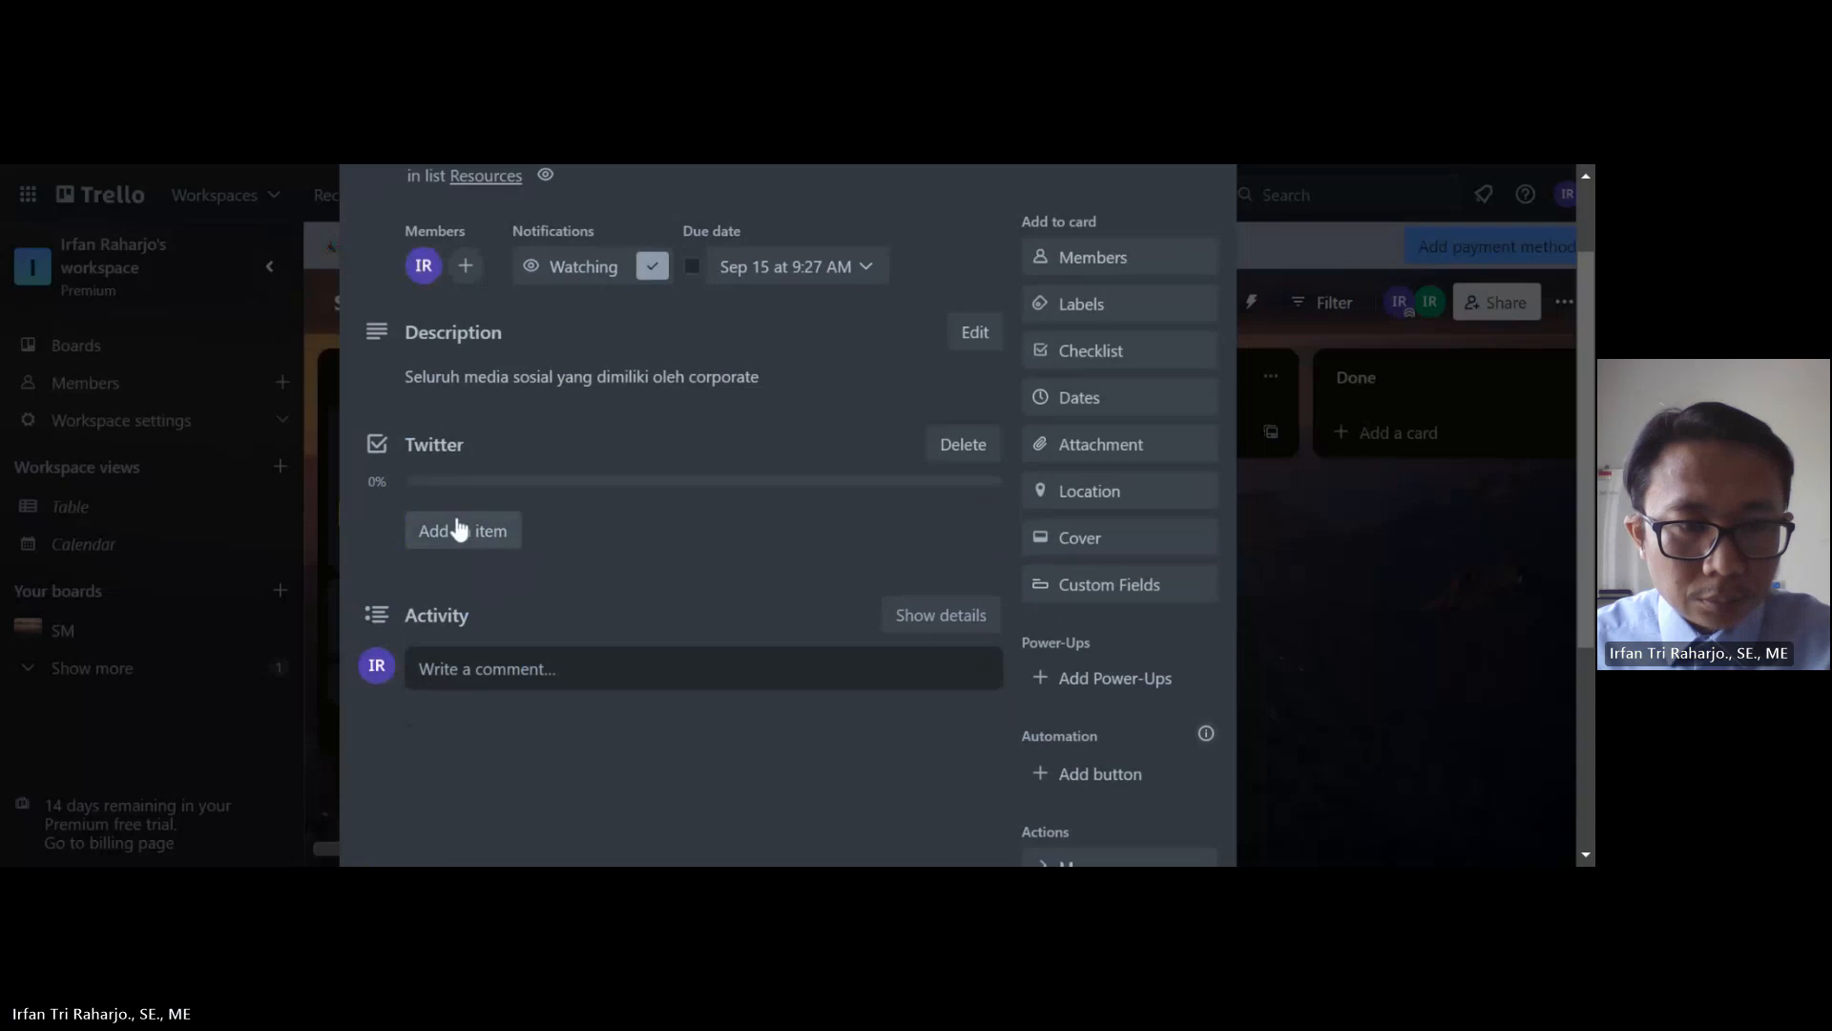
{"action": "left_click", "coordinate": [434, 444]}
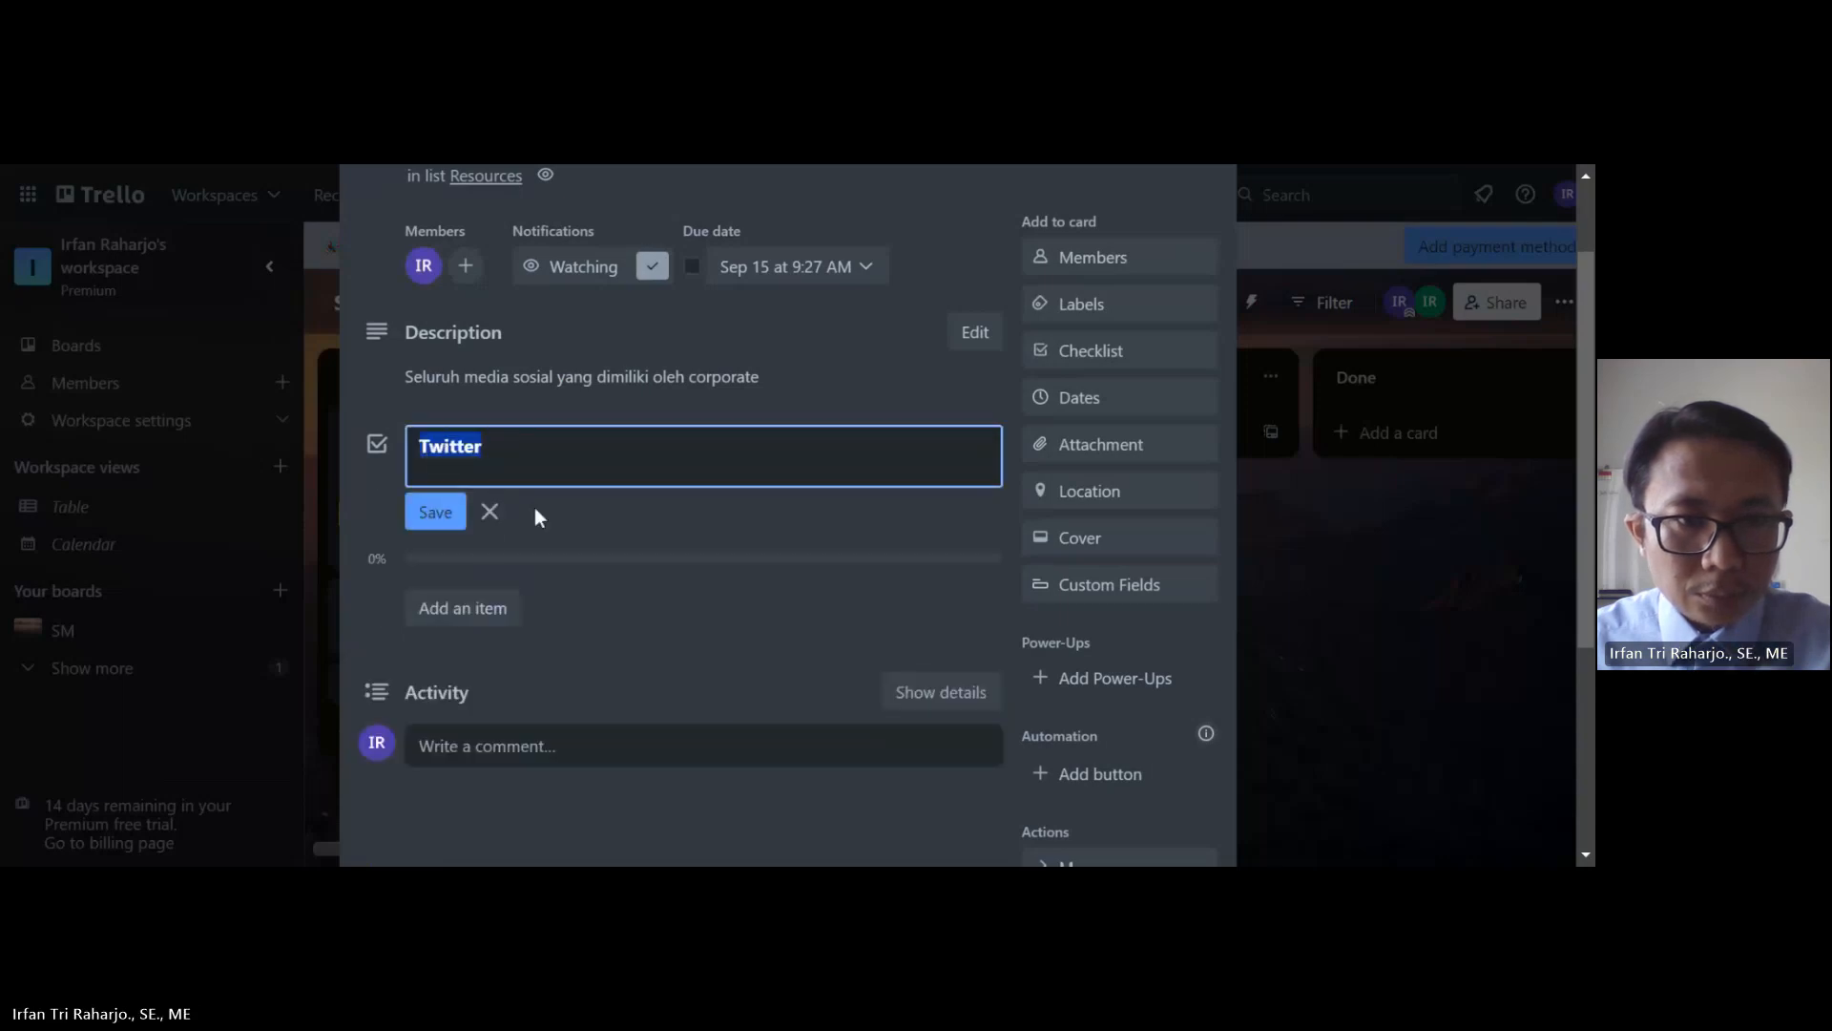
{"action": "left_click", "coordinate": [450, 520]}
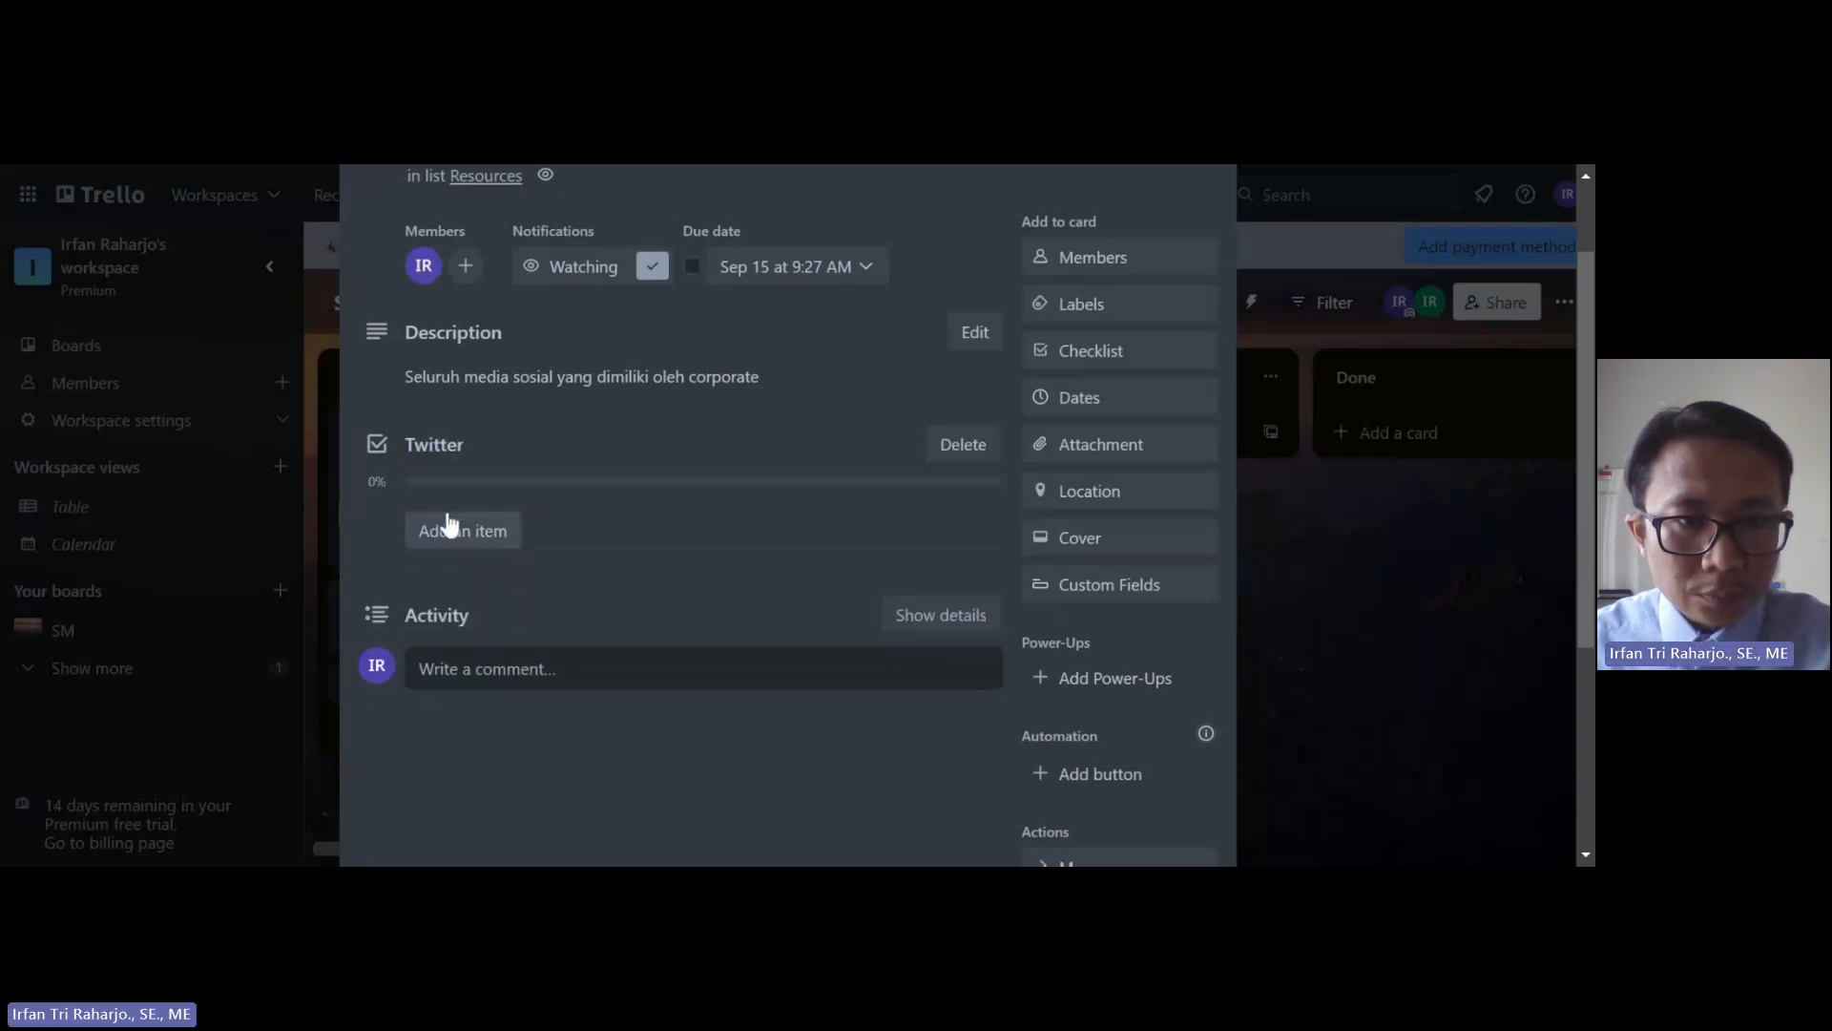
{"action": "left_click", "coordinate": [434, 446]}
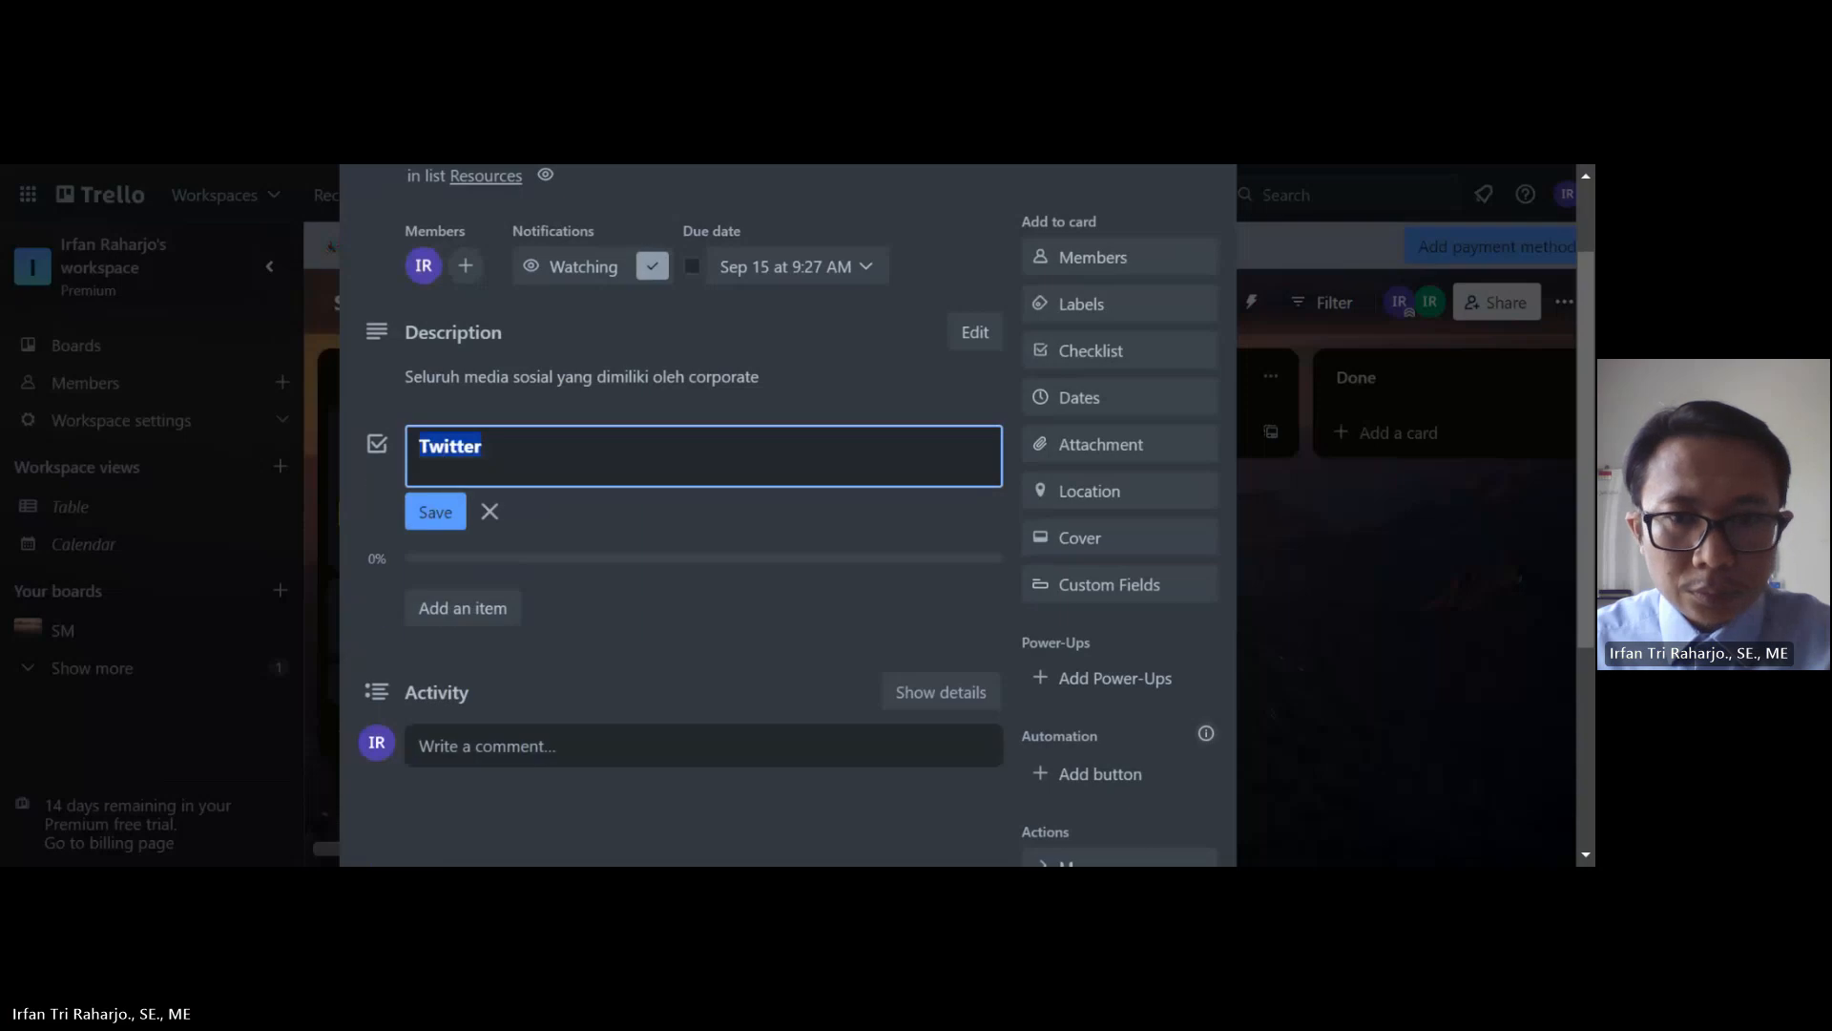
Step: Change the card's due date from Sep 15 to Sep 13 at 9:27 AM
{"action": "left_click", "coordinate": [1097, 410]}
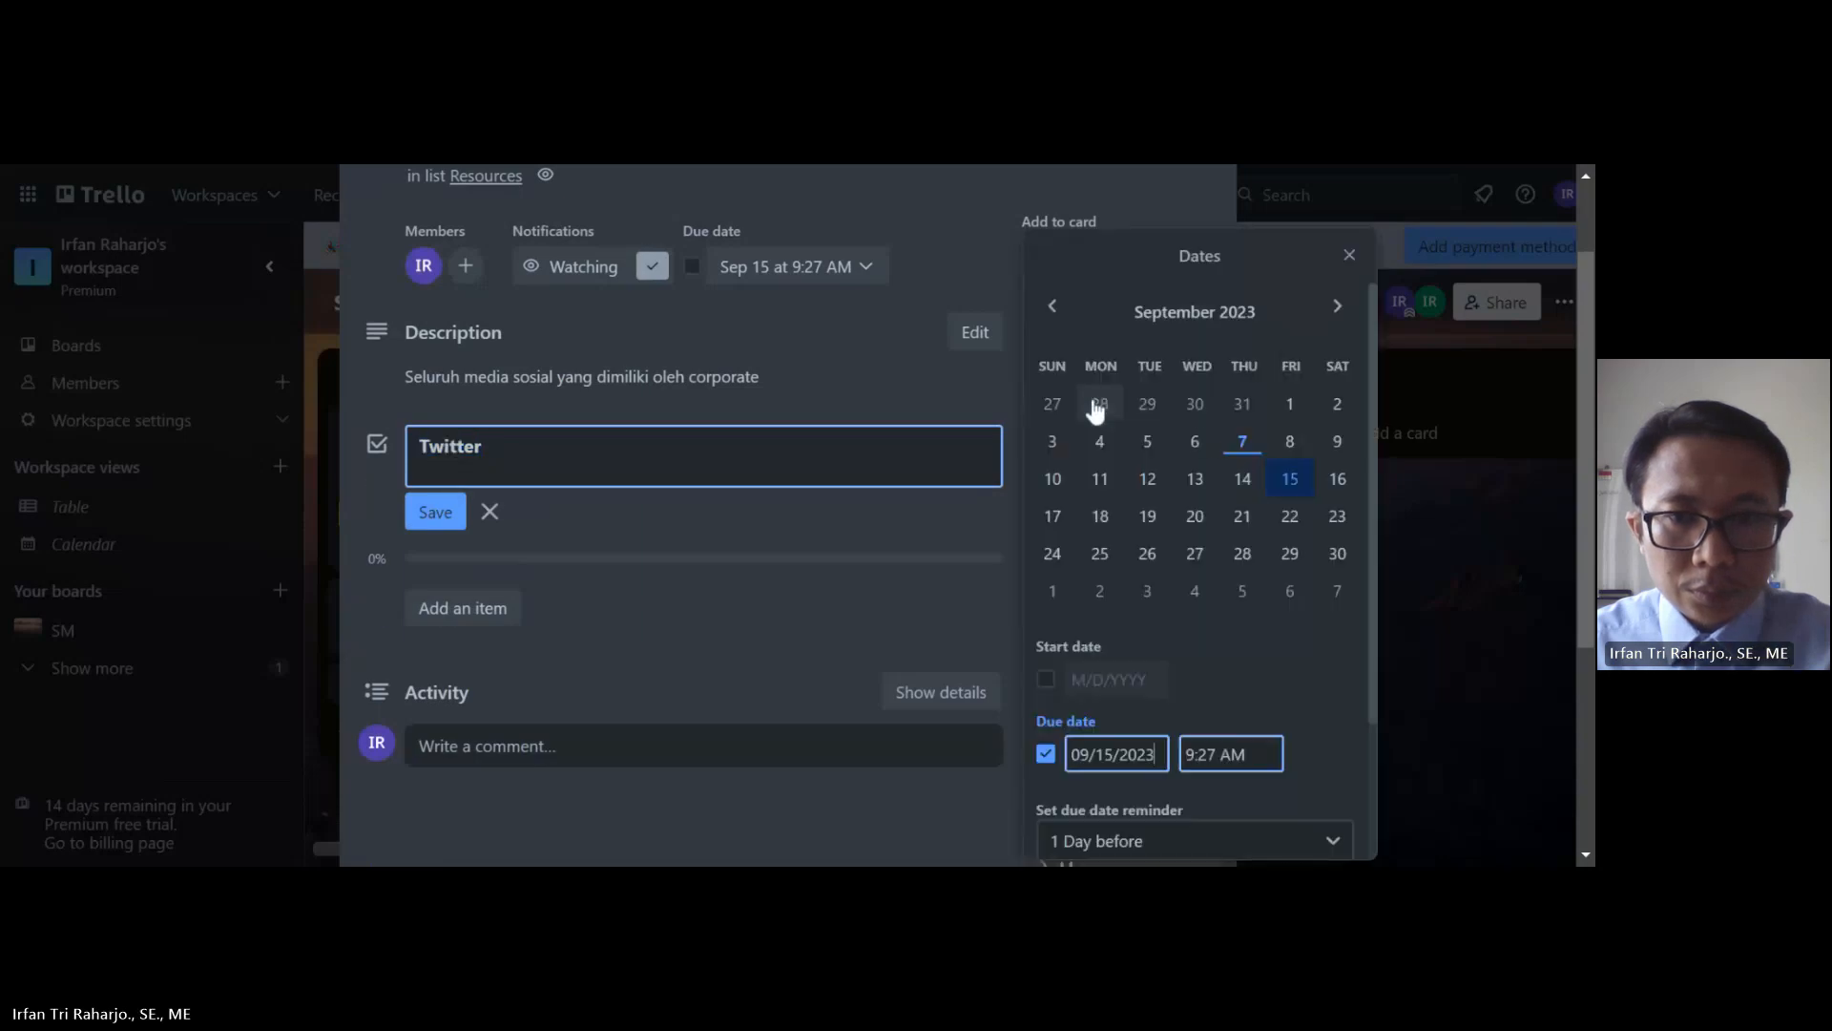
{"action": "left_click", "coordinate": [1195, 478]}
{"action": "scroll", "coordinate": [1197, 723], "scroll_direction": "down", "scroll_amount": 2}
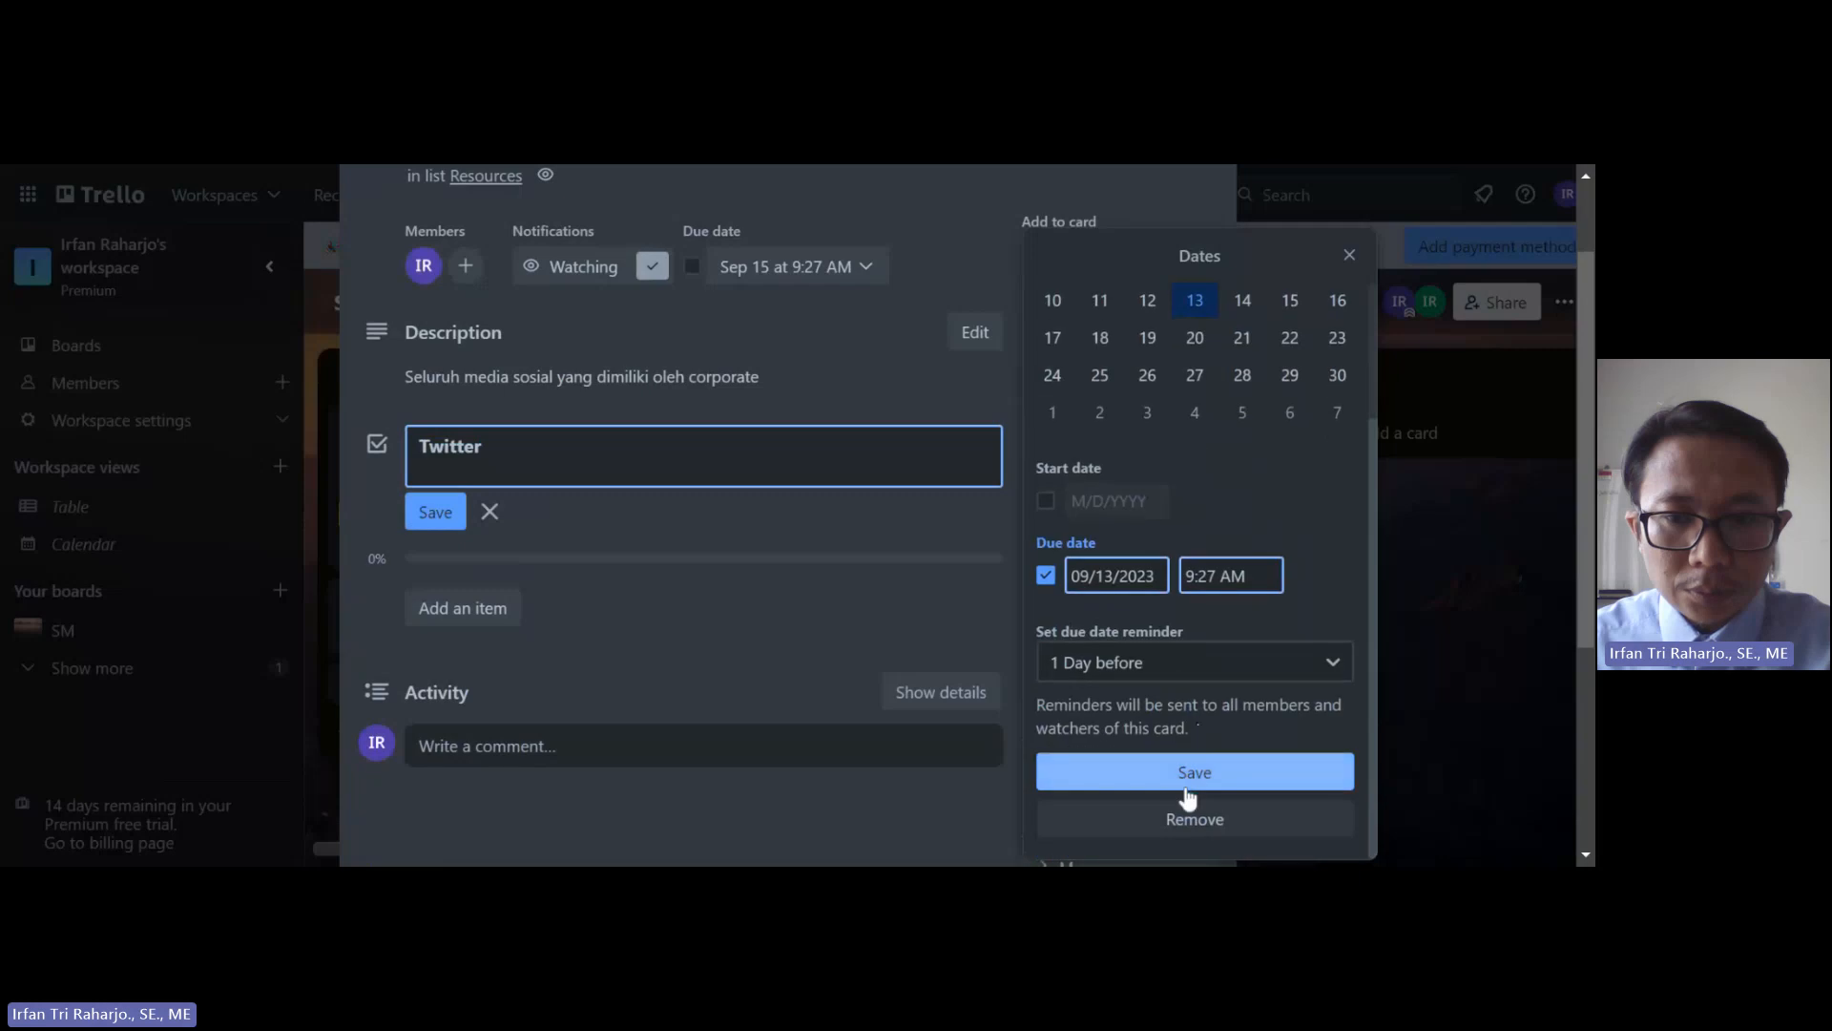
{"action": "left_click", "coordinate": [1188, 782]}
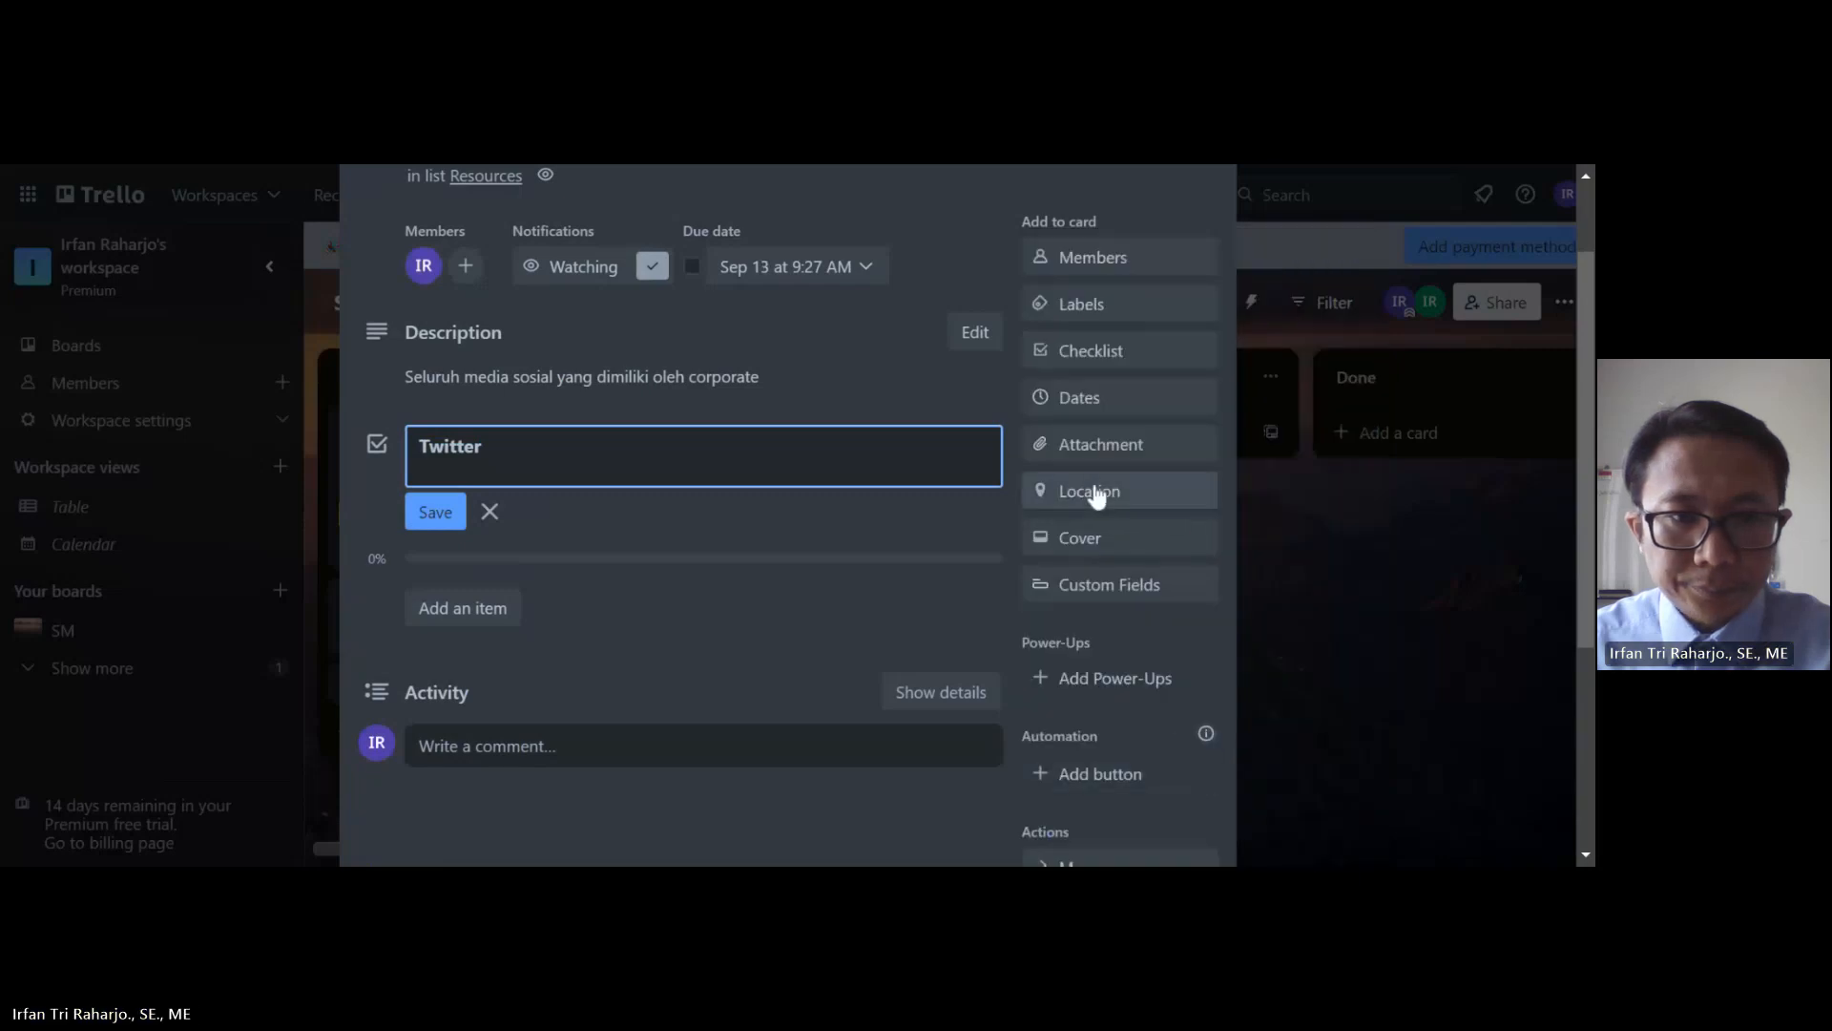
Step: Discard the extra checklist and save the Twitter checklist title unchanged
{"action": "left_click", "coordinate": [1091, 353]}
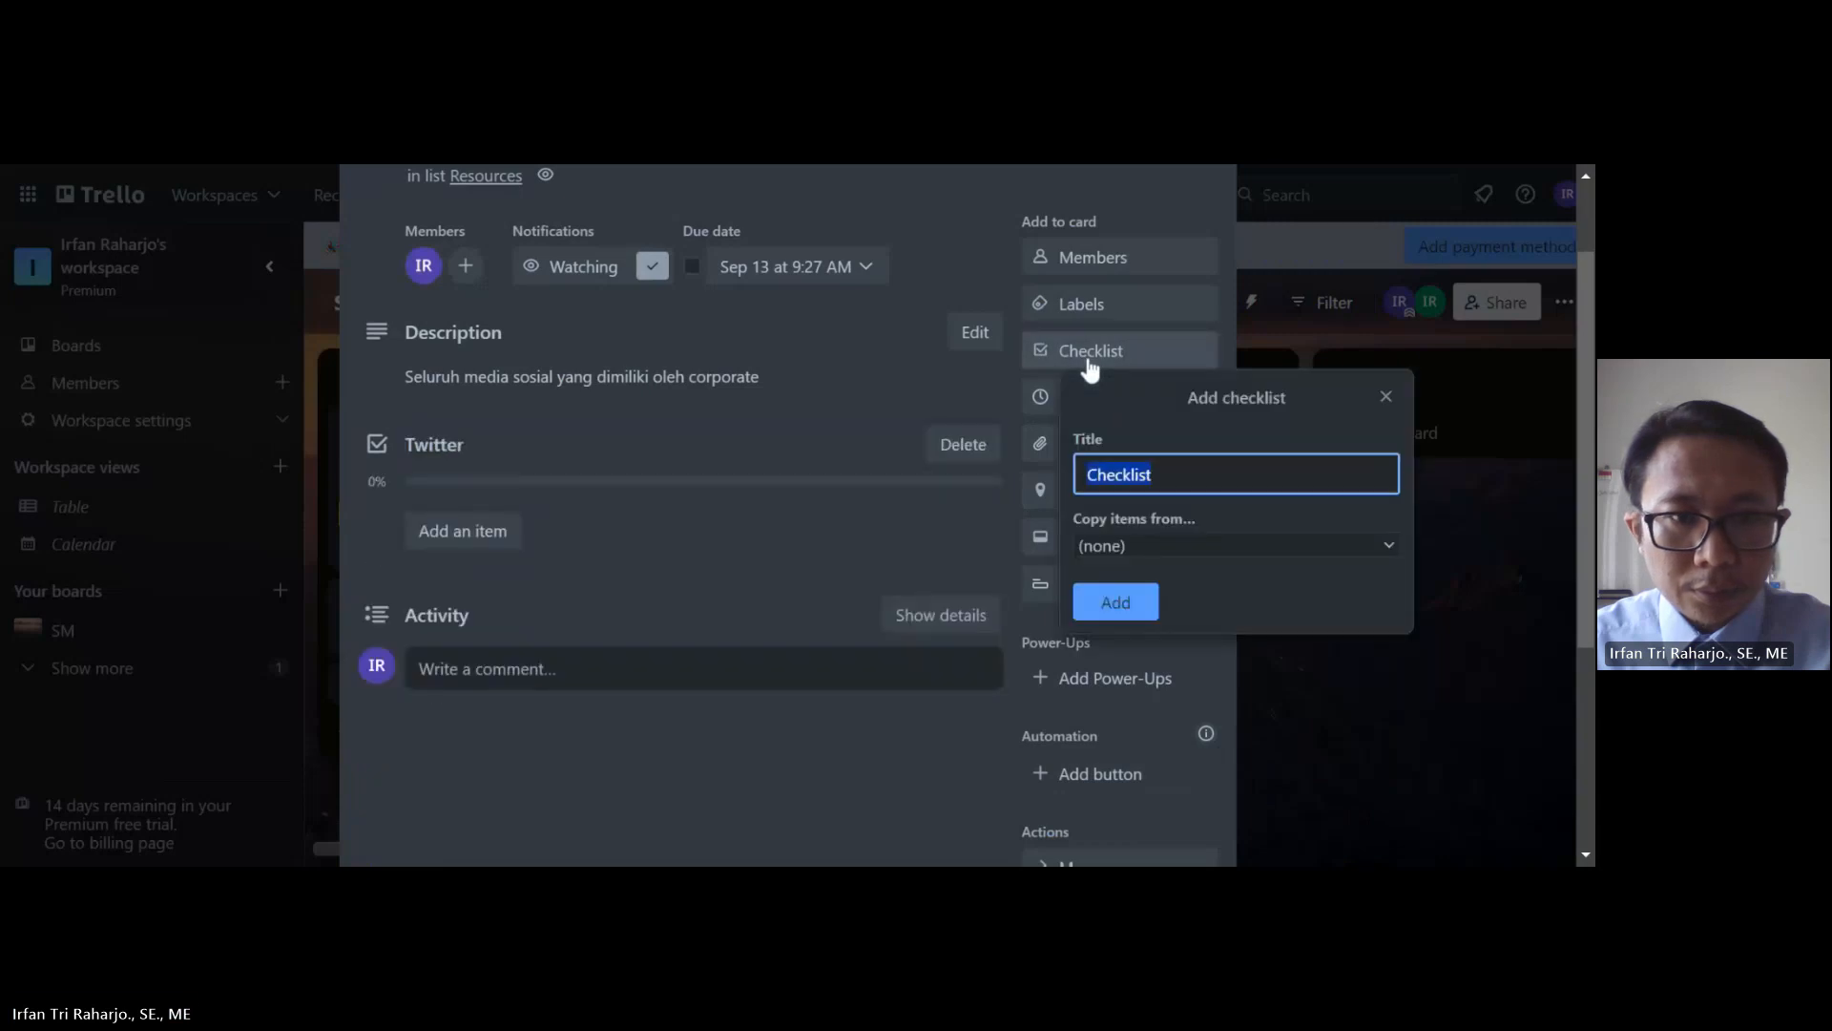
{"action": "left_click", "coordinate": [1386, 397]}
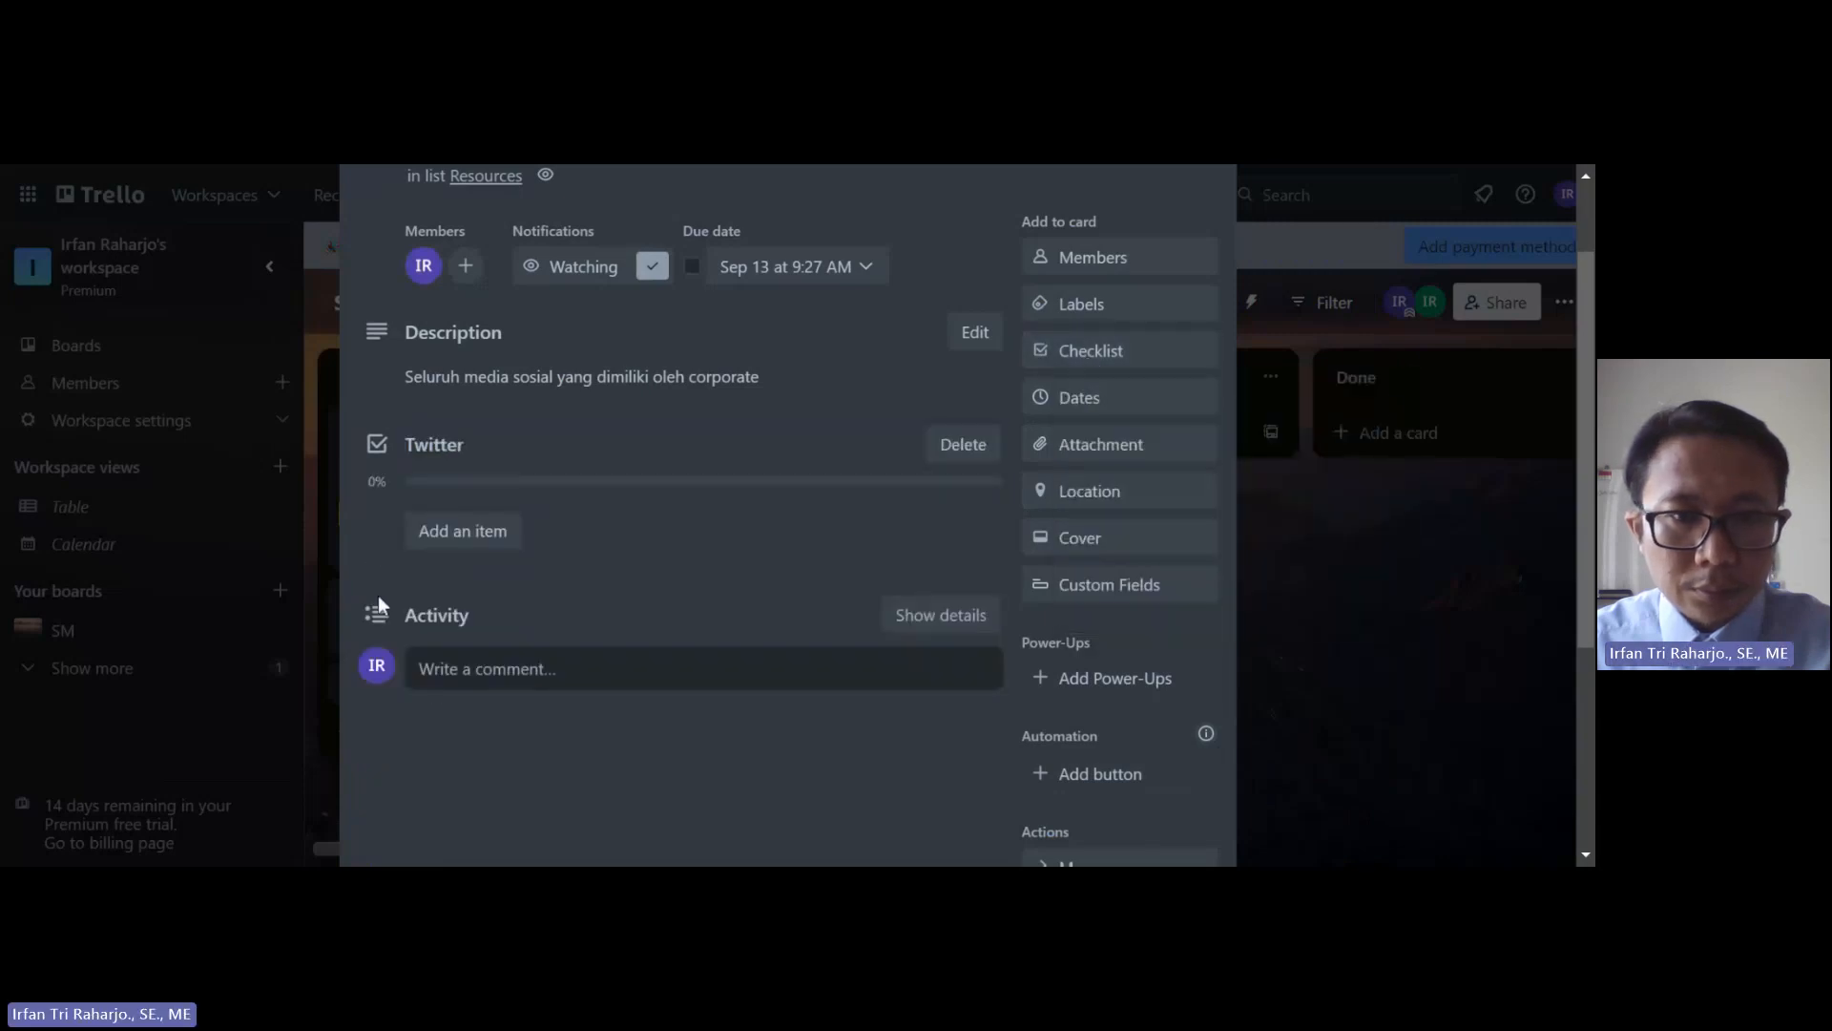
{"action": "left_click", "coordinate": [449, 463]}
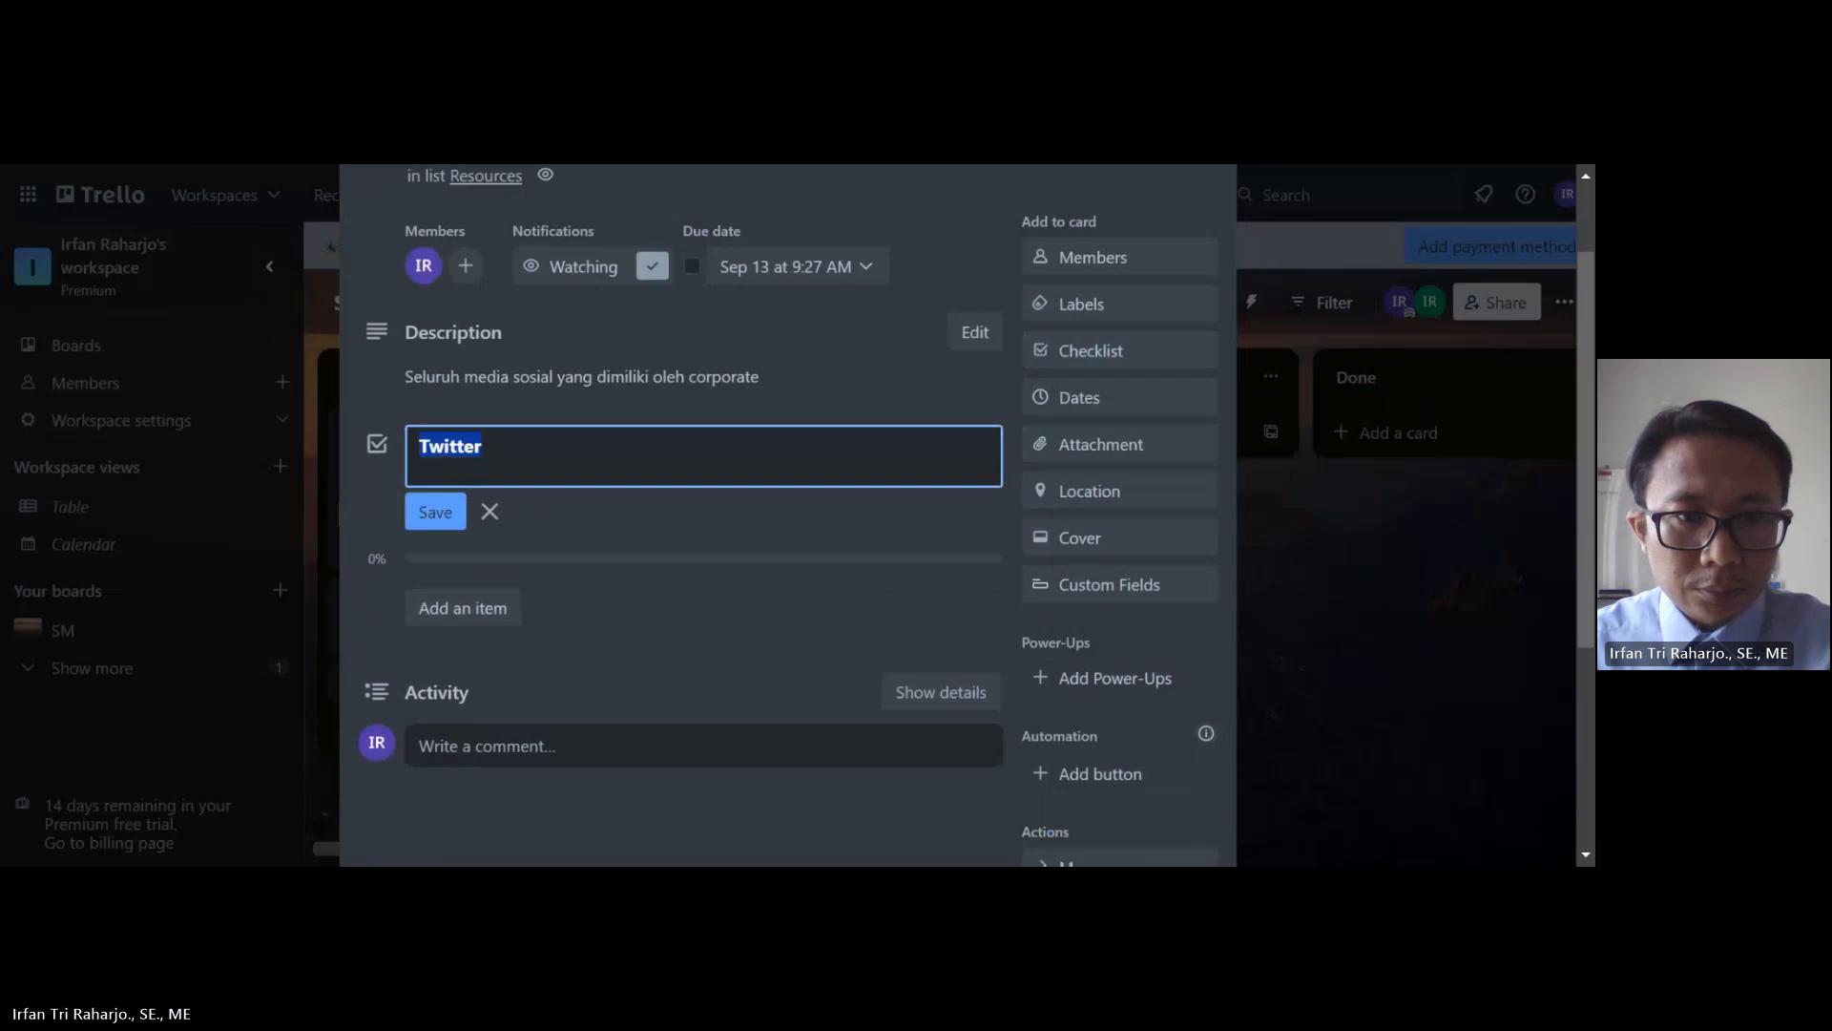
{"action": "left_click", "coordinate": [435, 514]}
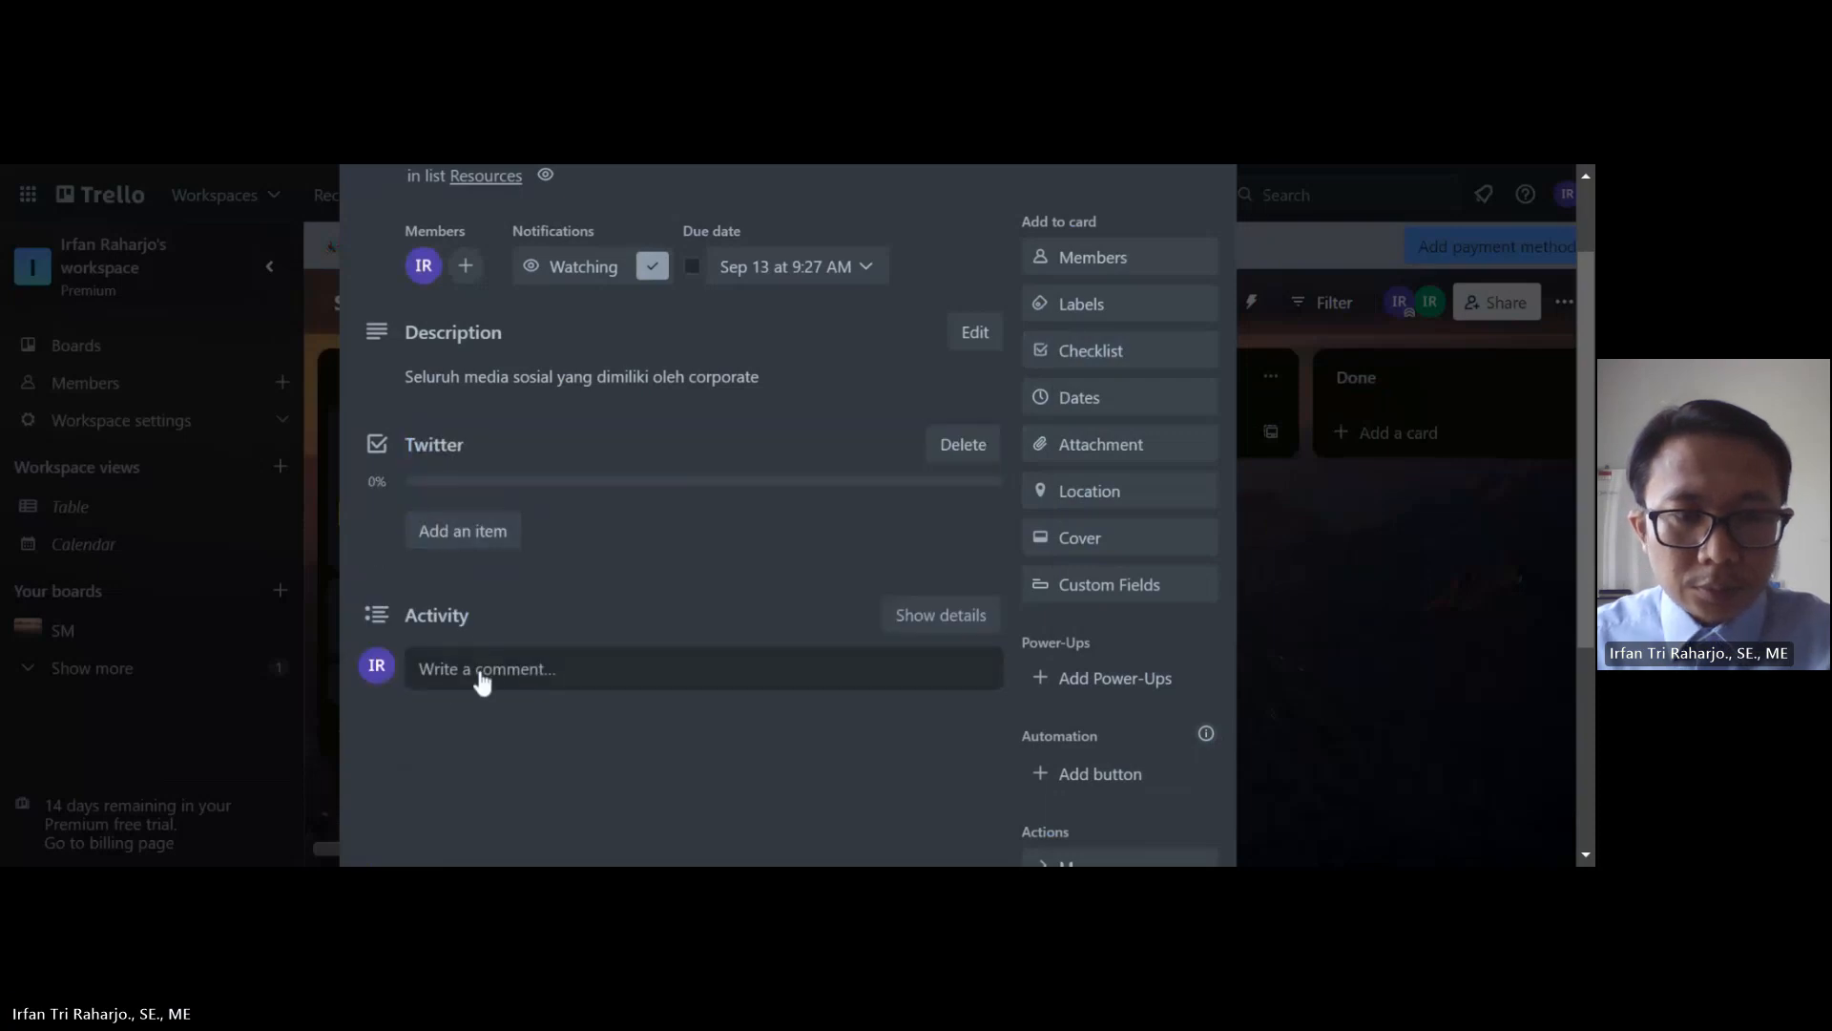
{"action": "left_click", "coordinate": [500, 678]}
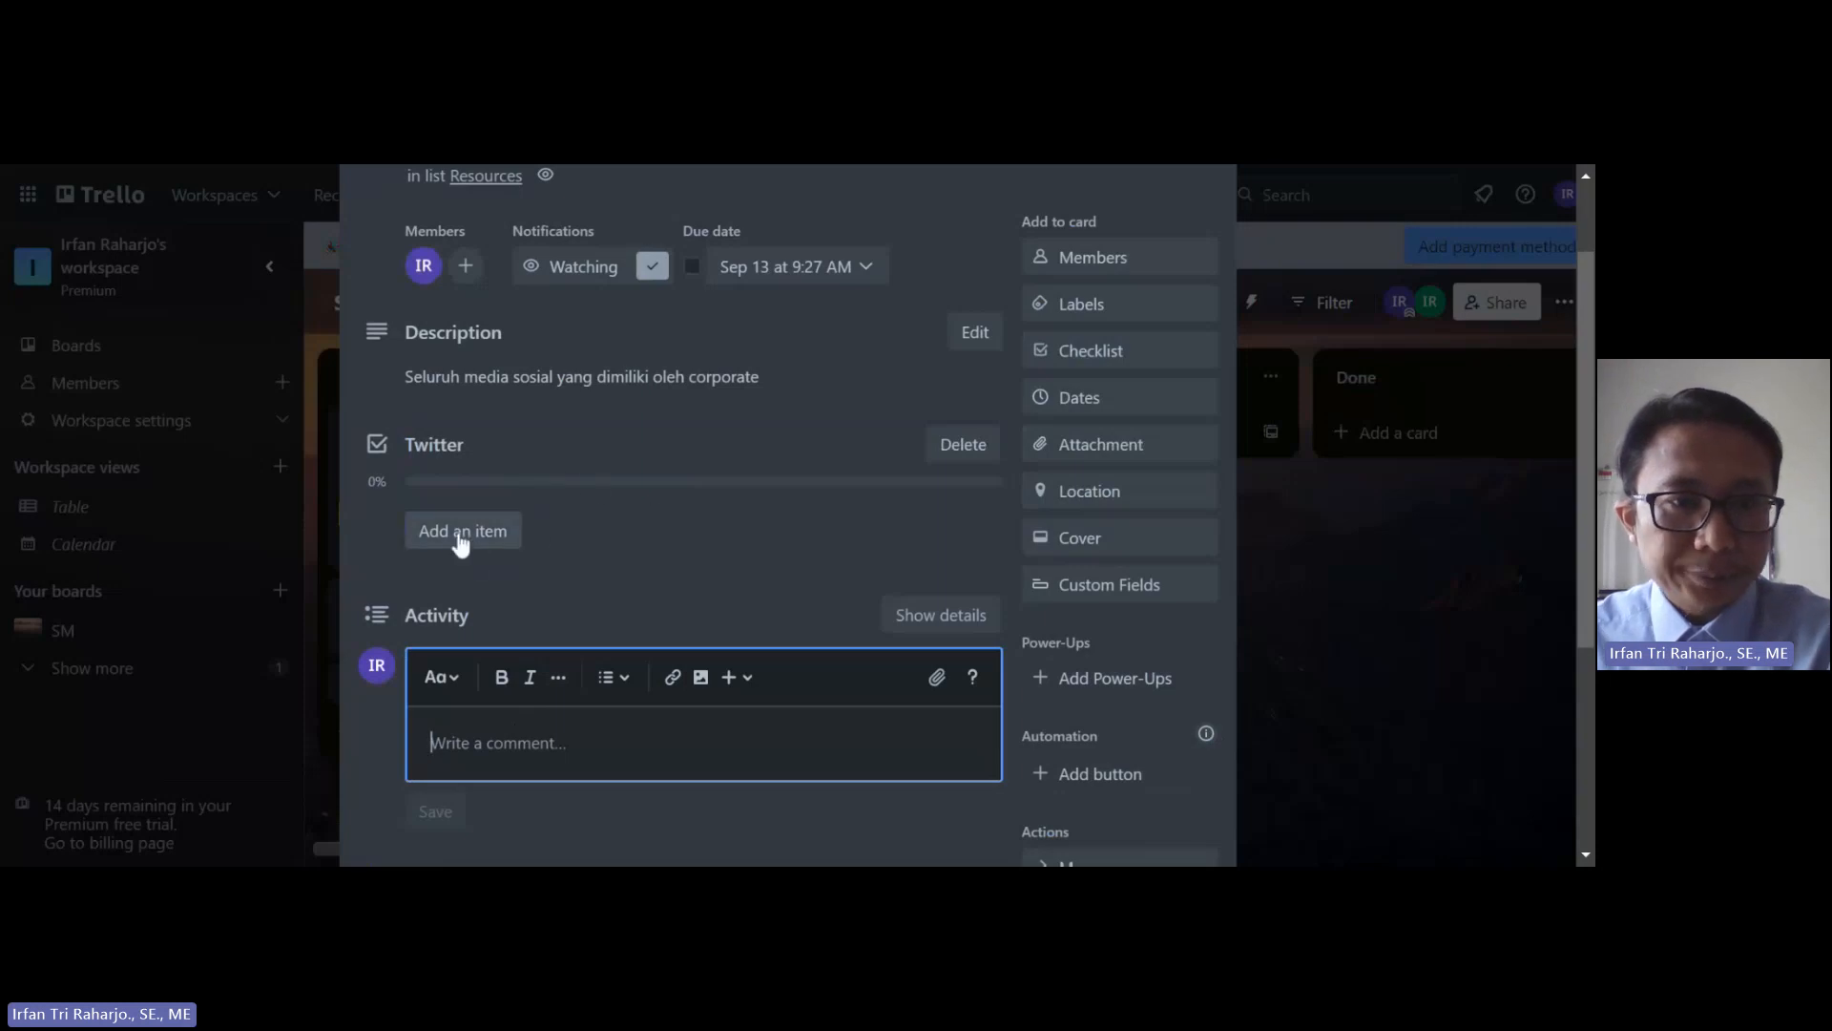
{"action": "left_click", "coordinate": [434, 449]}
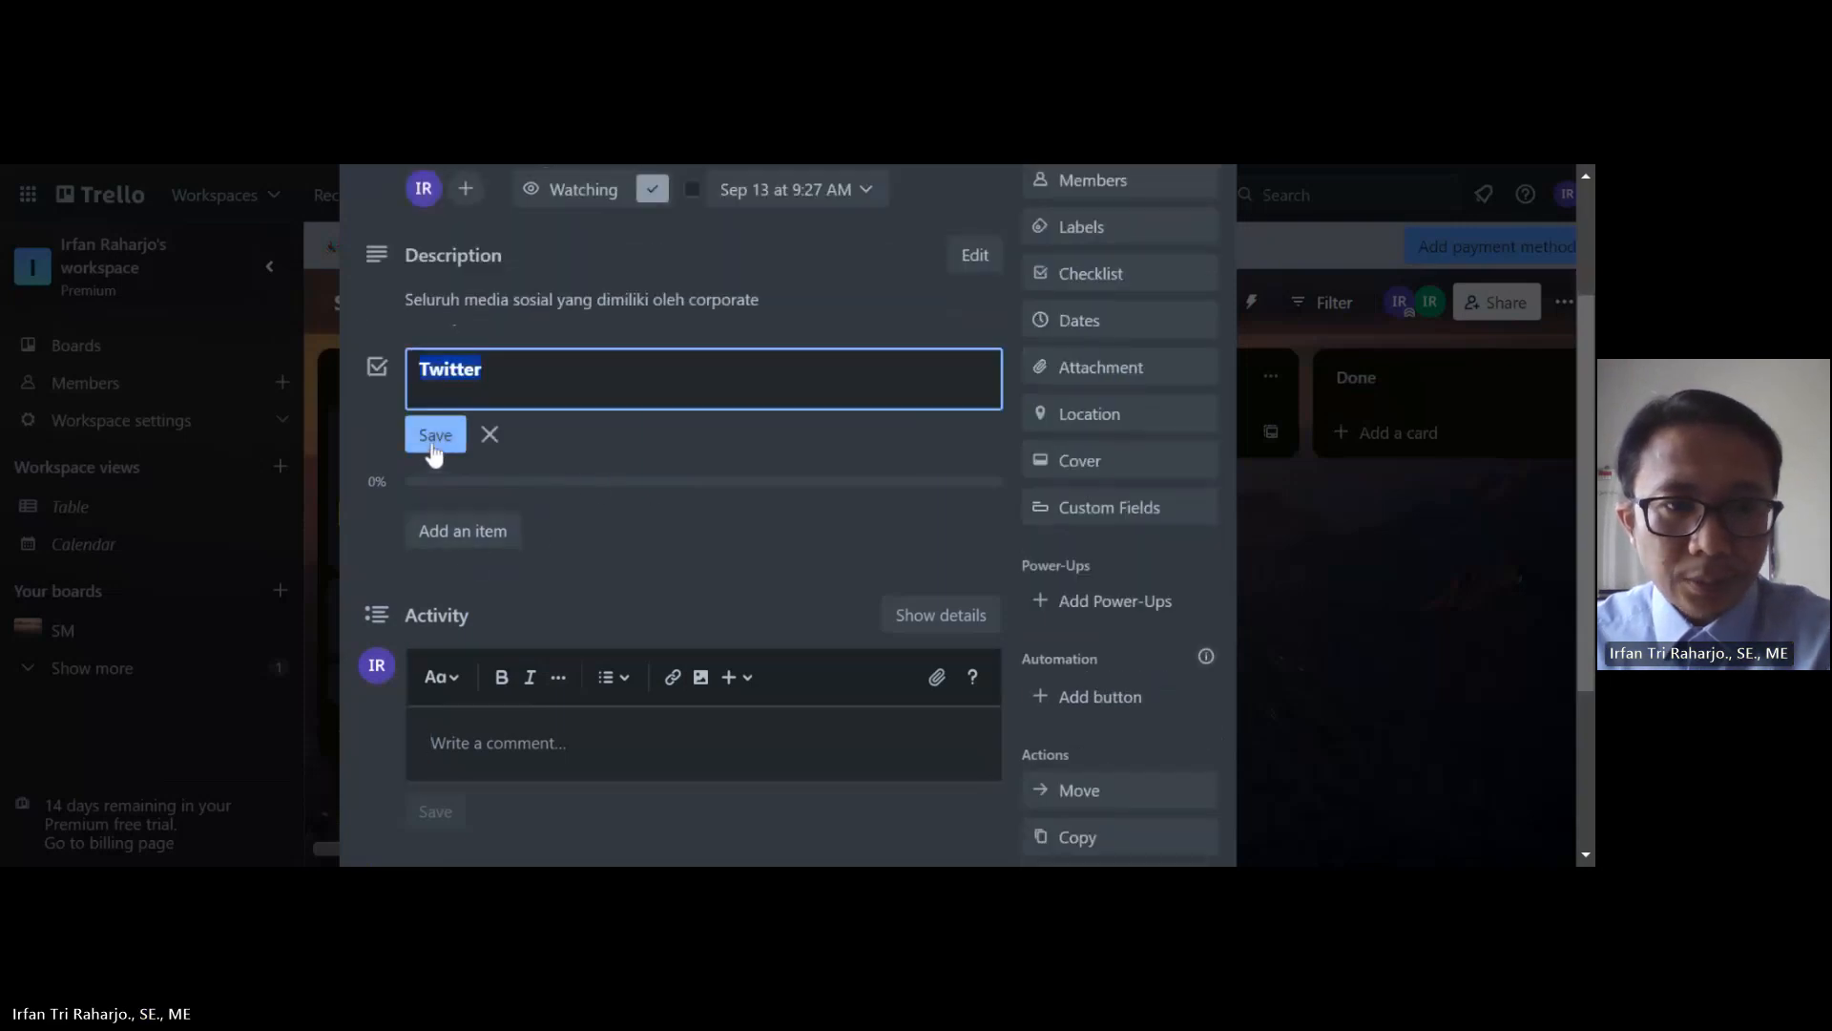
{"action": "left_click", "coordinate": [434, 441]}
Step: Close the Social Media Checklit card with Esc
{"action": "scroll", "coordinate": [689, 525], "scroll_direction": "down", "scroll_amount": 3}
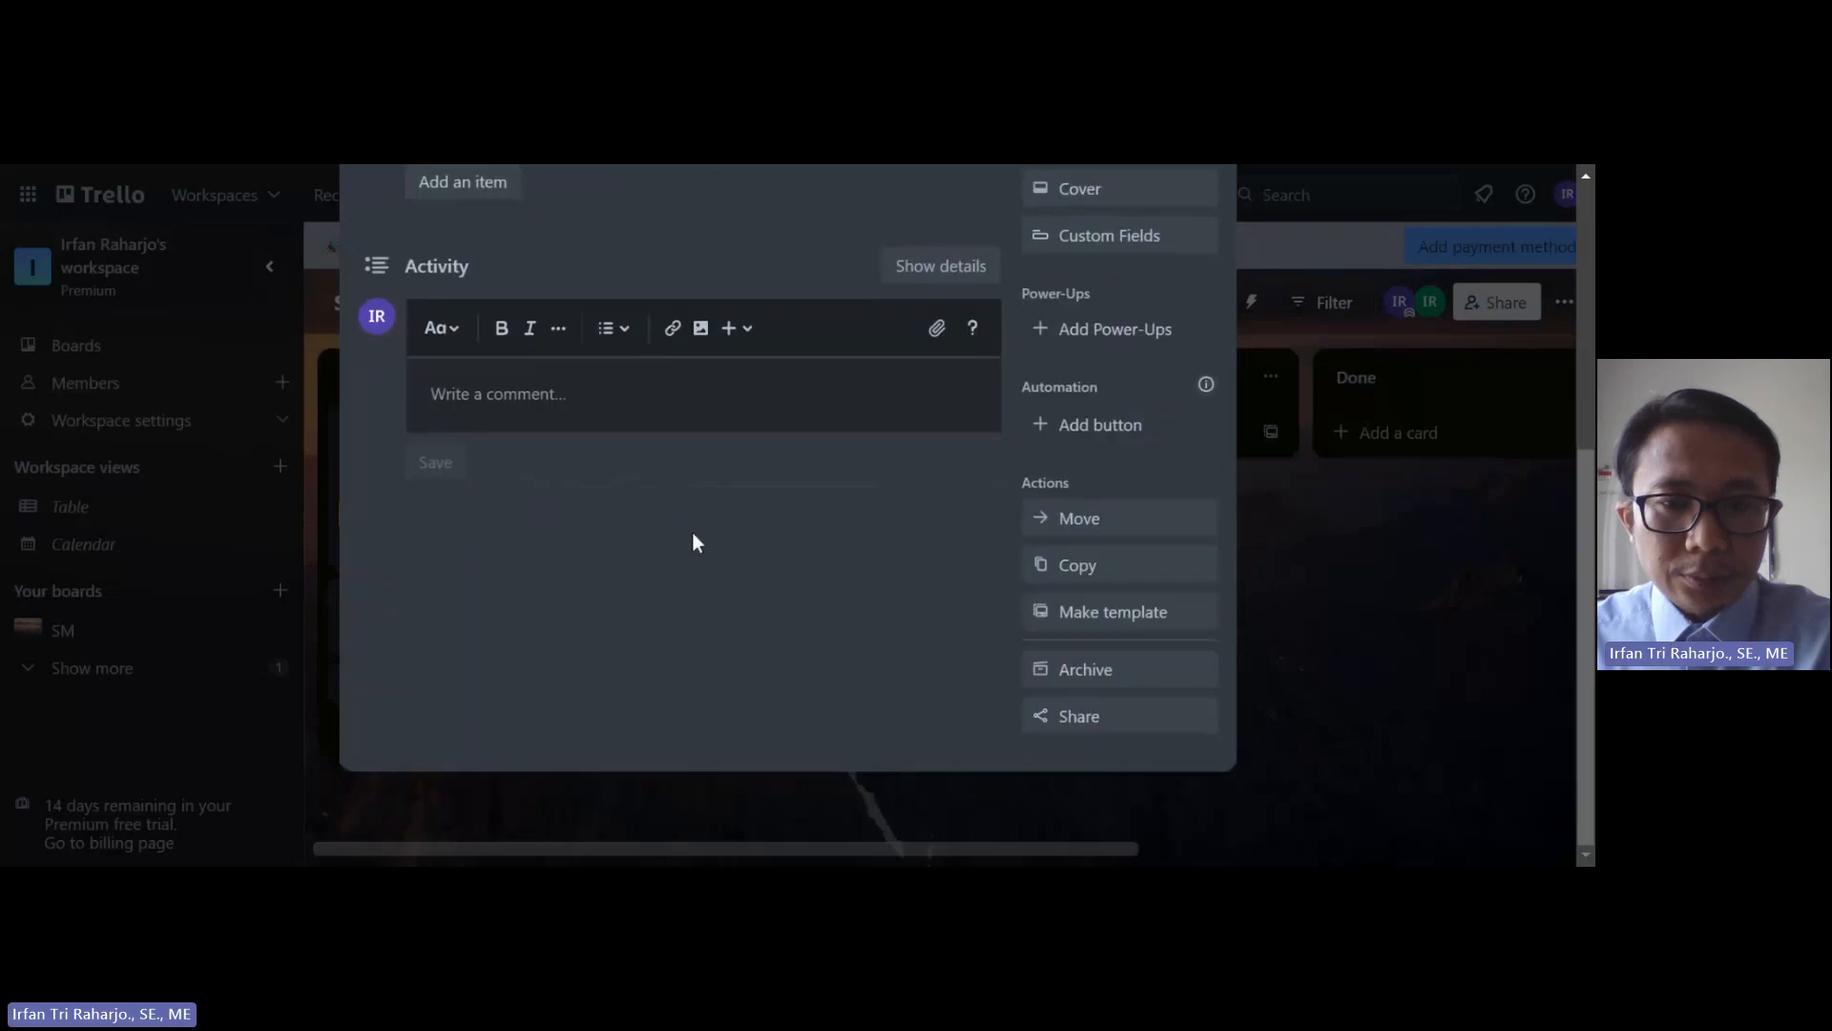
{"action": "scroll", "coordinate": [693, 542], "scroll_direction": "up", "scroll_amount": 5}
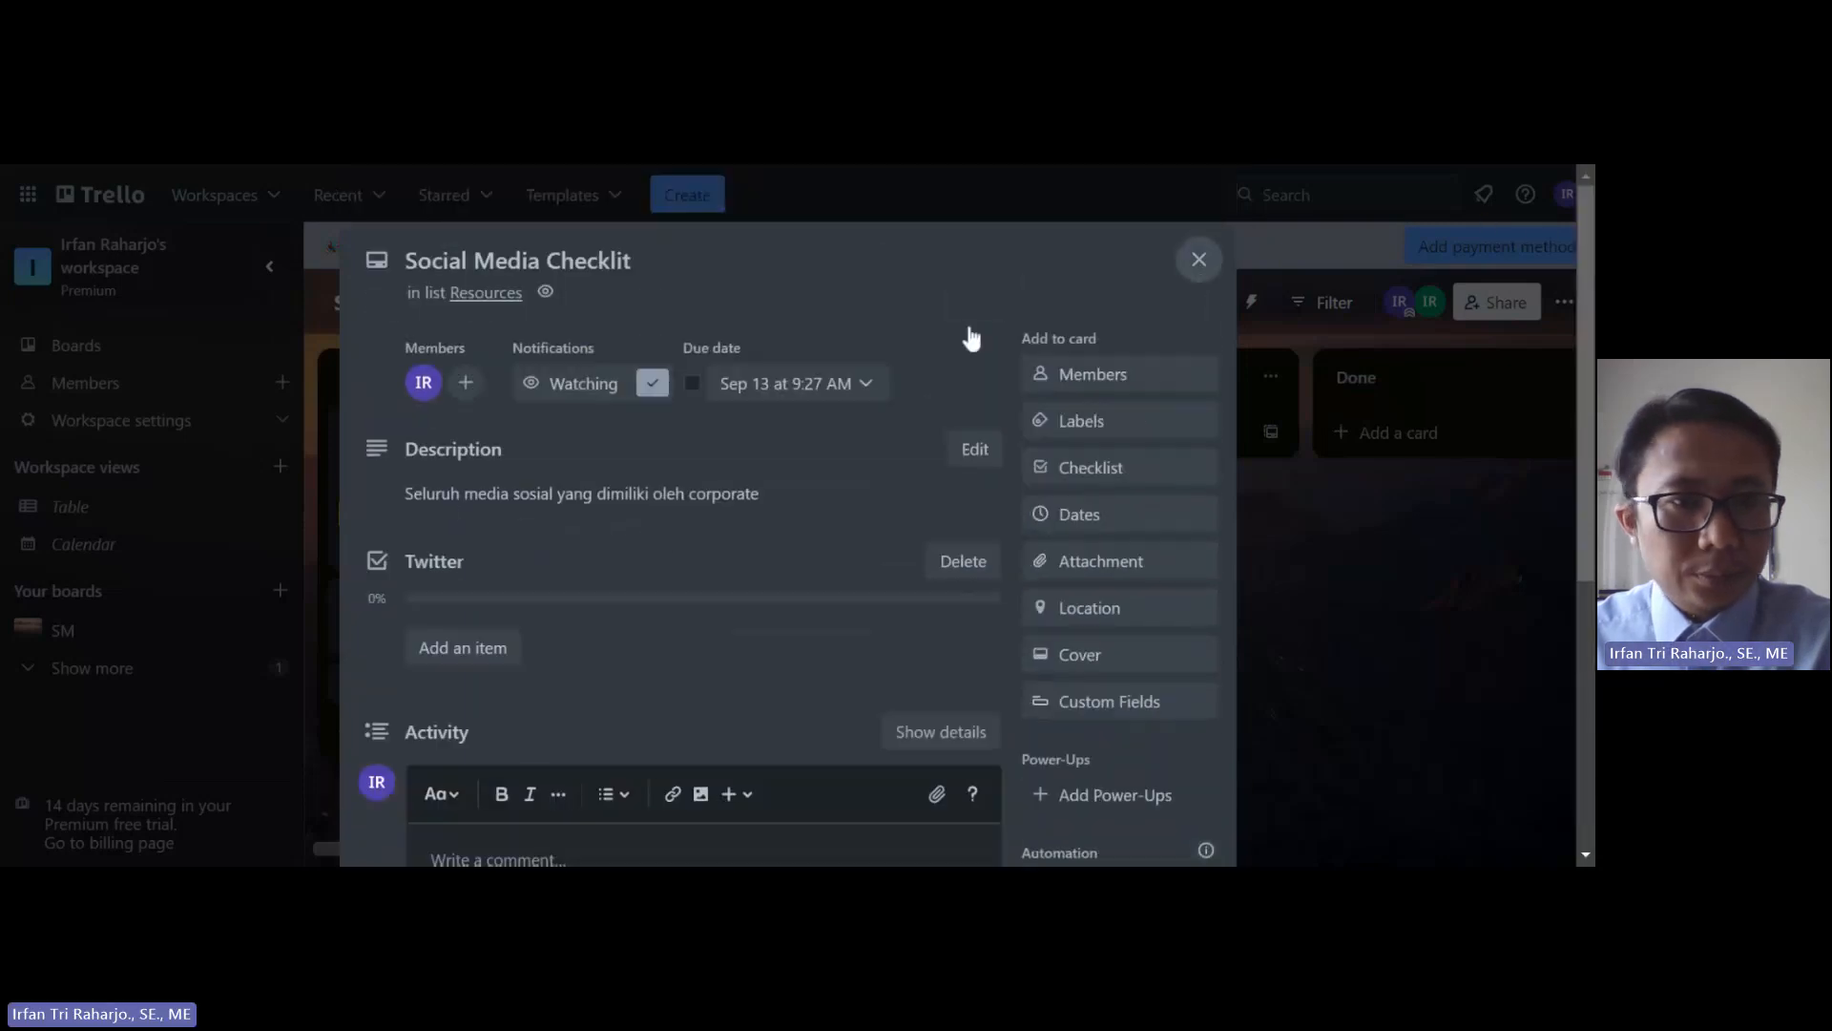
{"action": "key", "text": "Escape"}
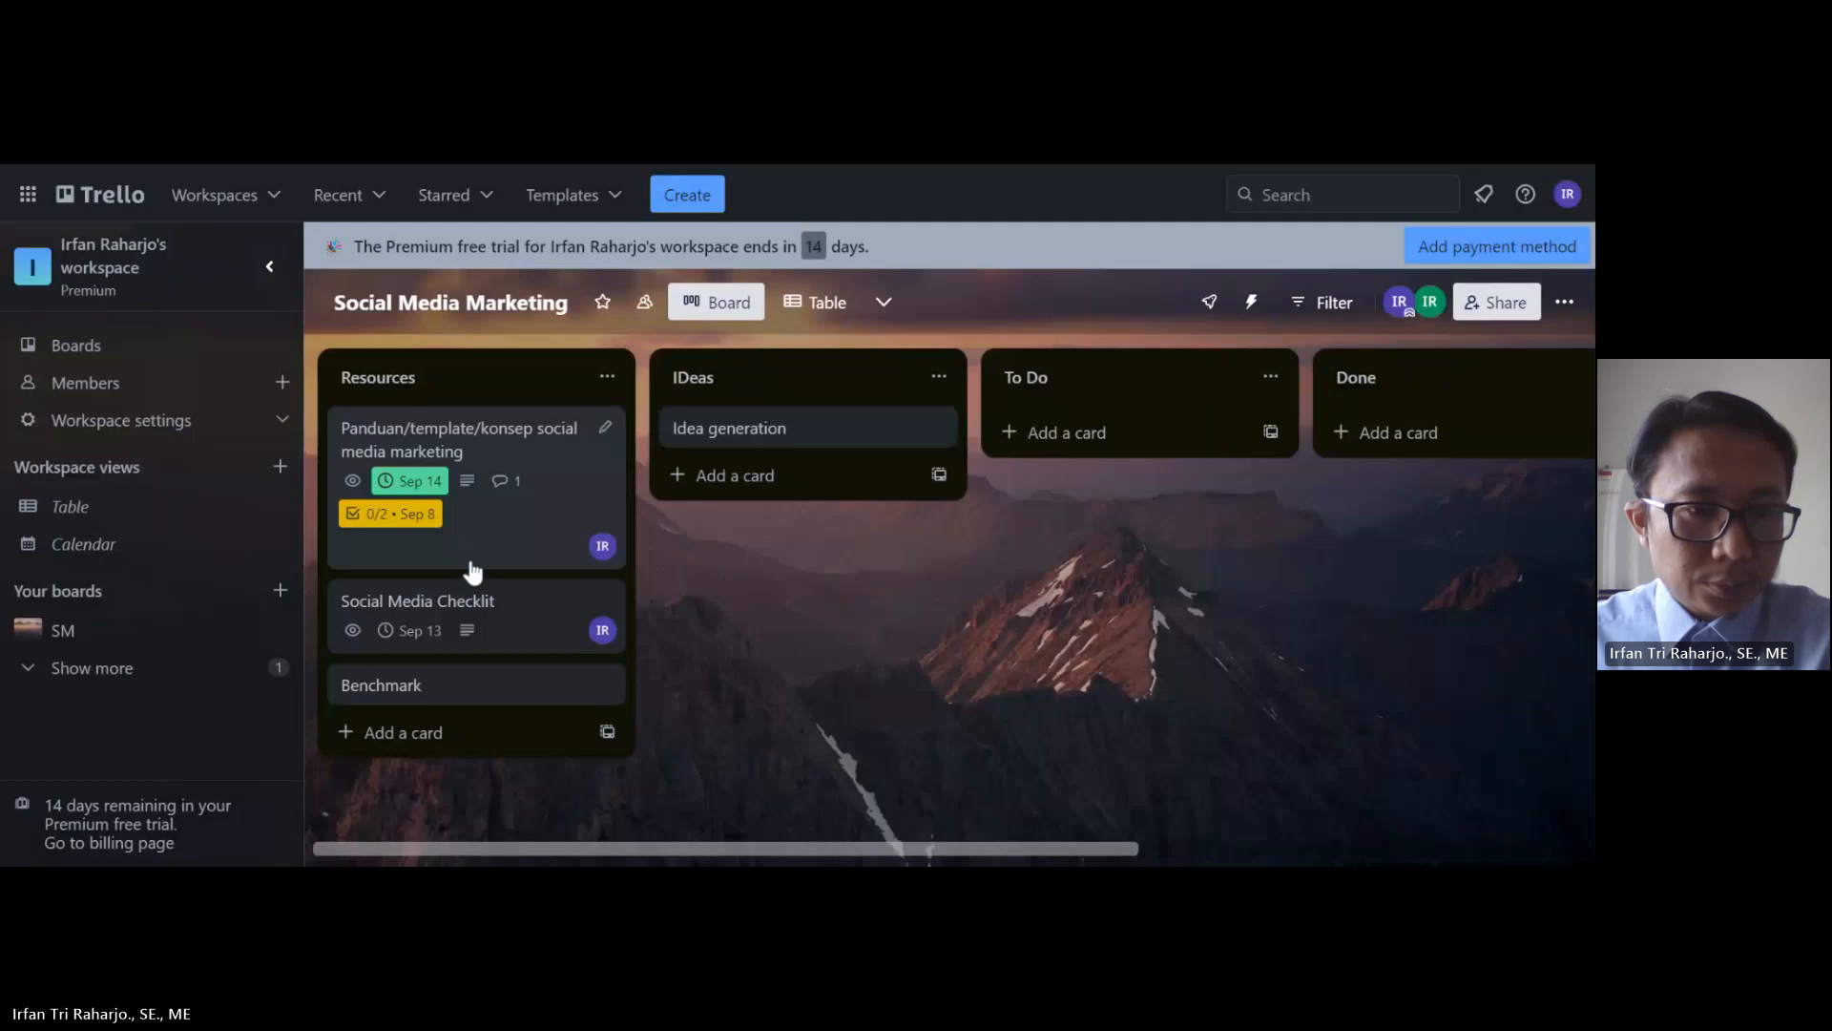
Step: Open the Benchmark card and type 'Monitoring sosmed competitor' into its description
{"action": "left_click", "coordinate": [410, 703]}
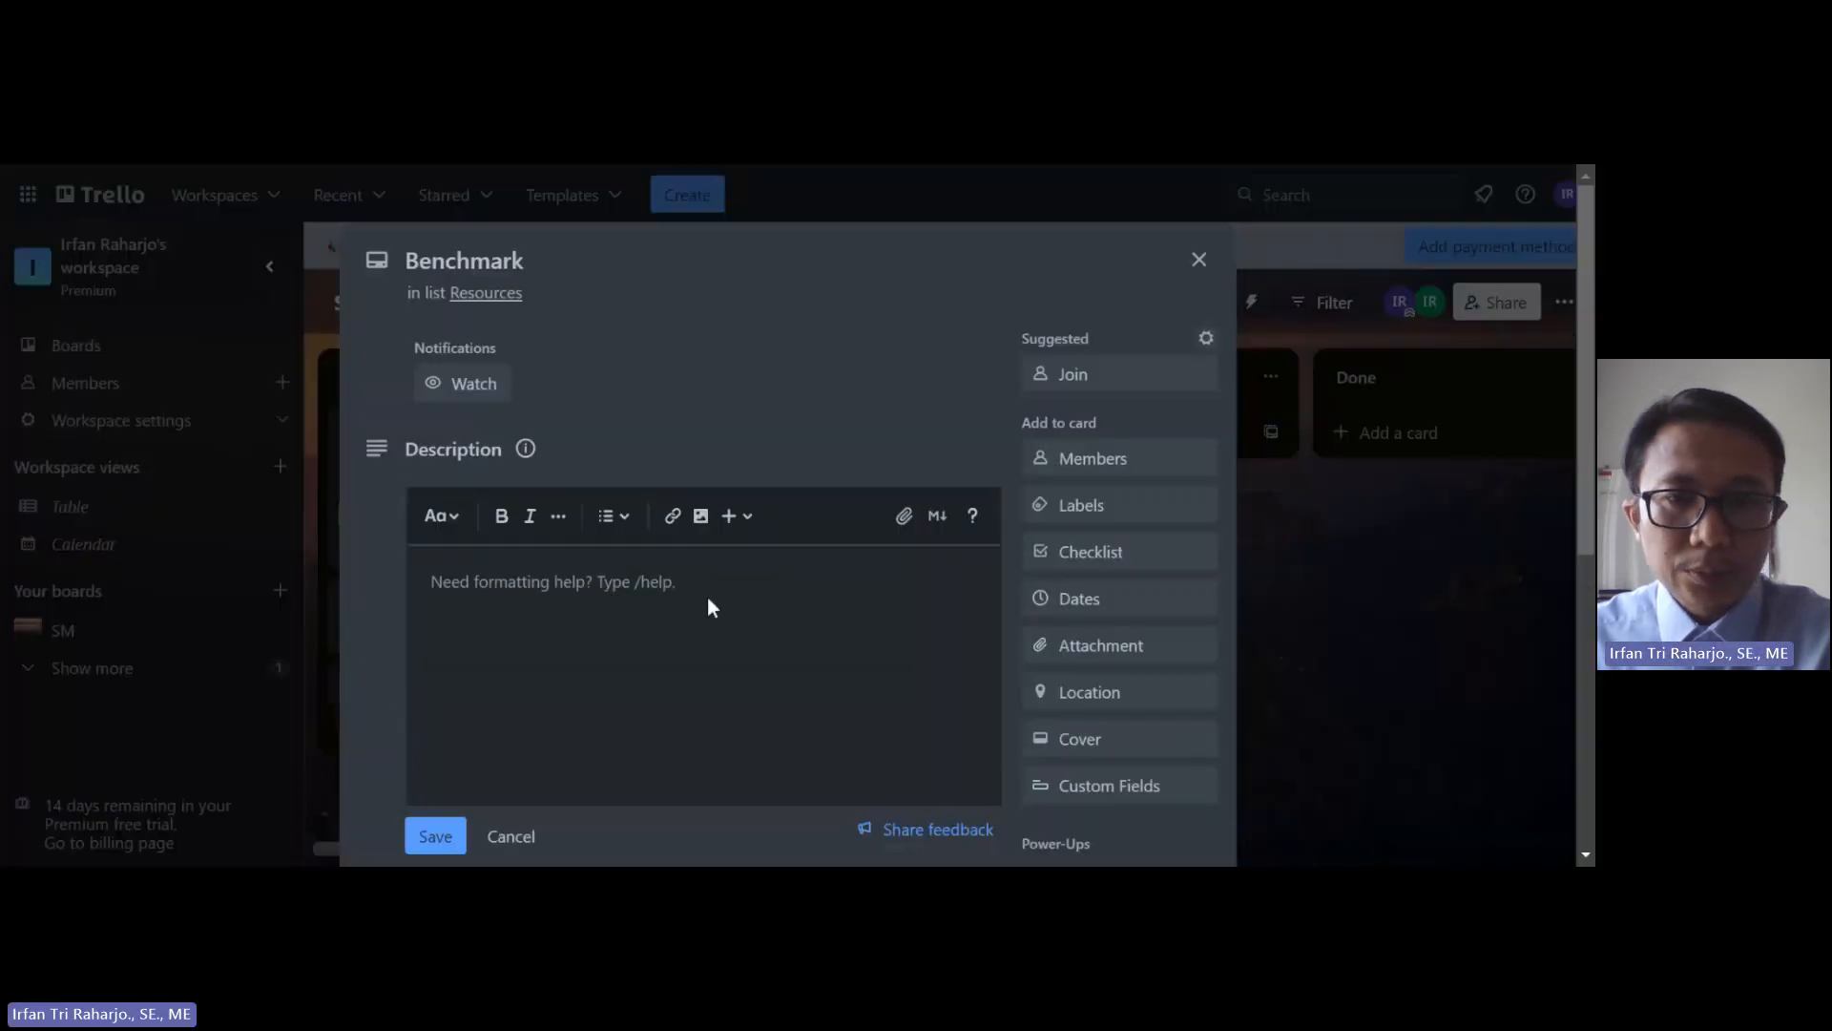
{"action": "left_click", "coordinate": [603, 593]}
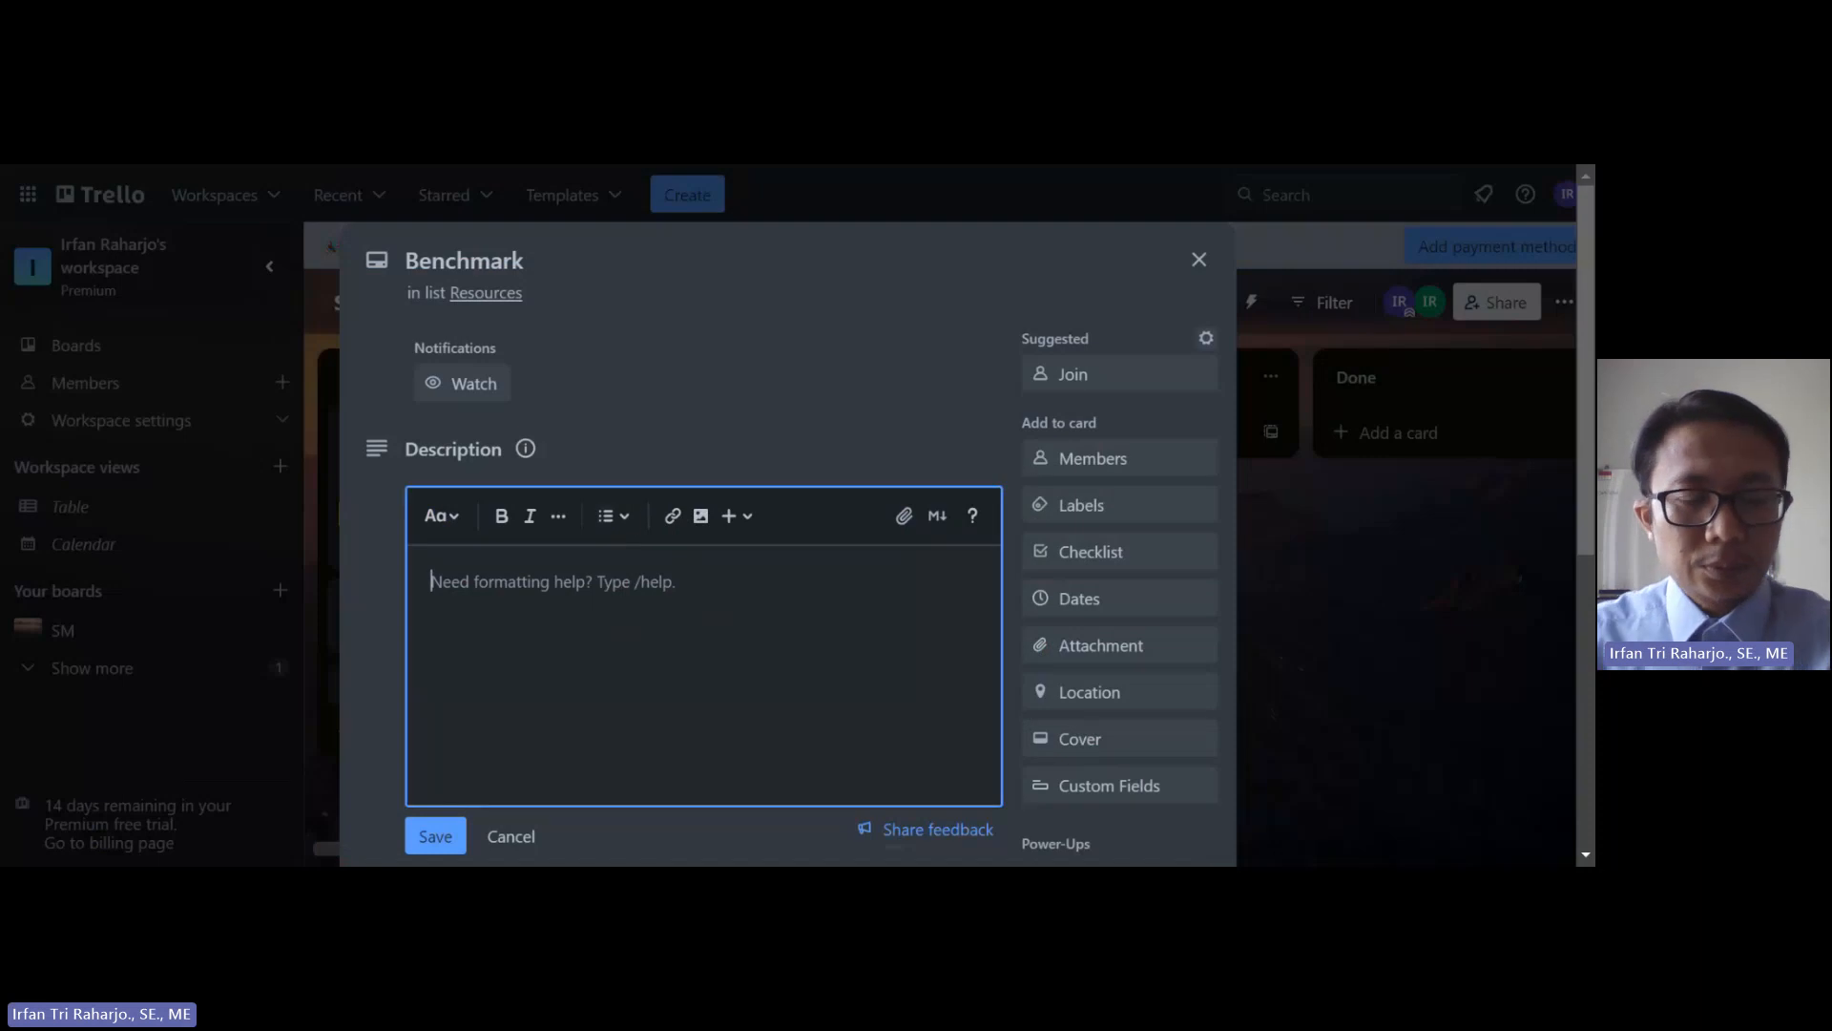
{"action": "type", "text": "Monitoring"}
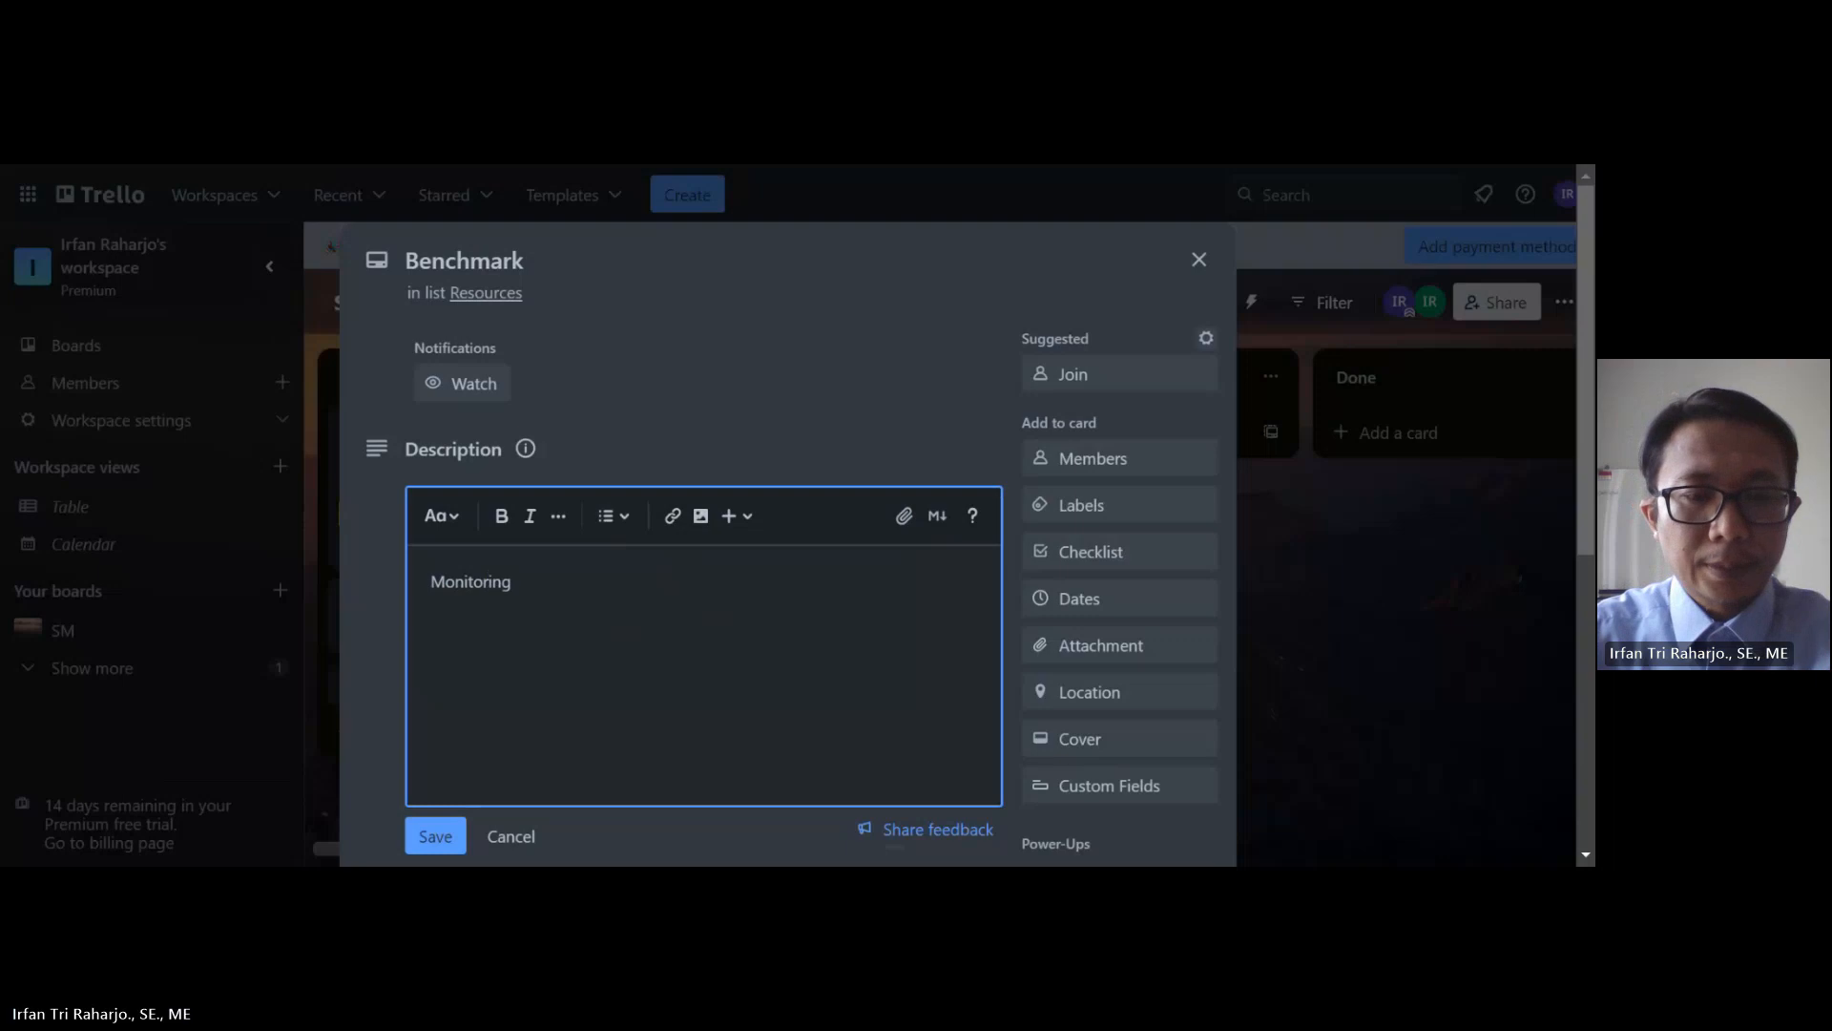
{"action": "type", "text": " sosme"}
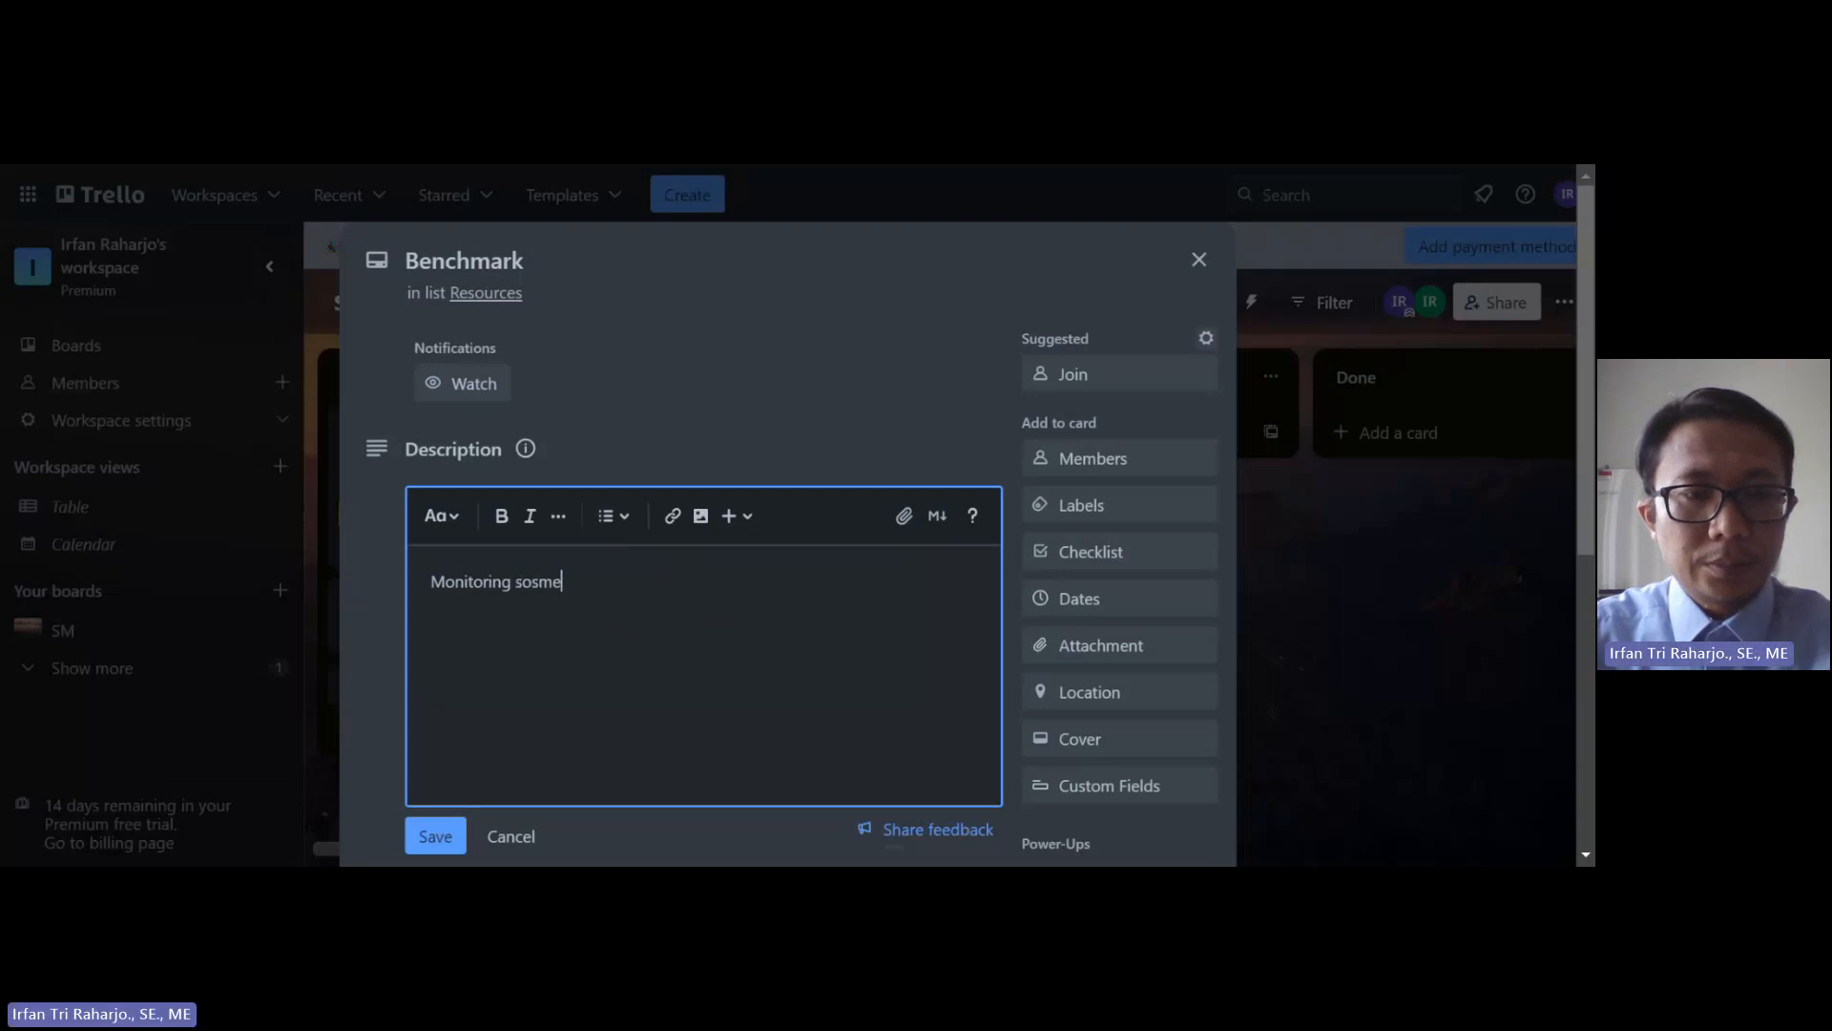
{"action": "type", "text": "d competitor"}
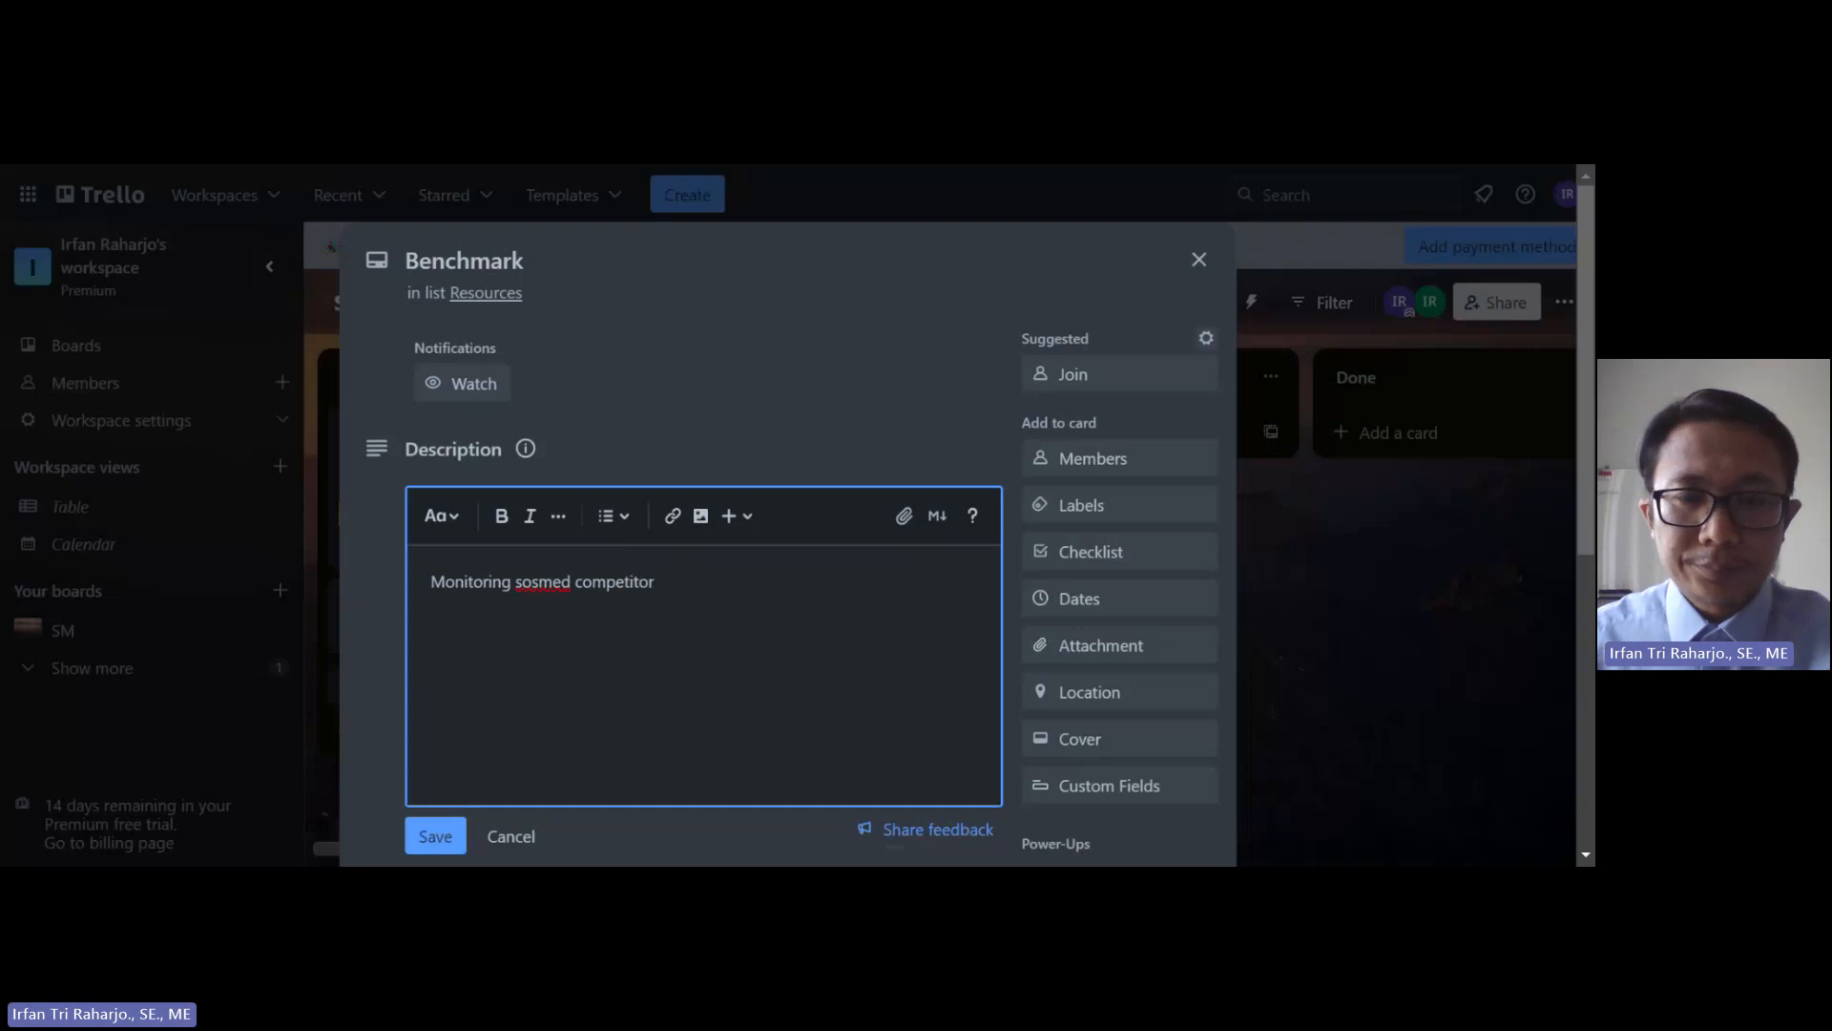
Step: Save the Benchmark description and add a checklist titled Kompetitor A
{"action": "left_click", "coordinate": [437, 836]}
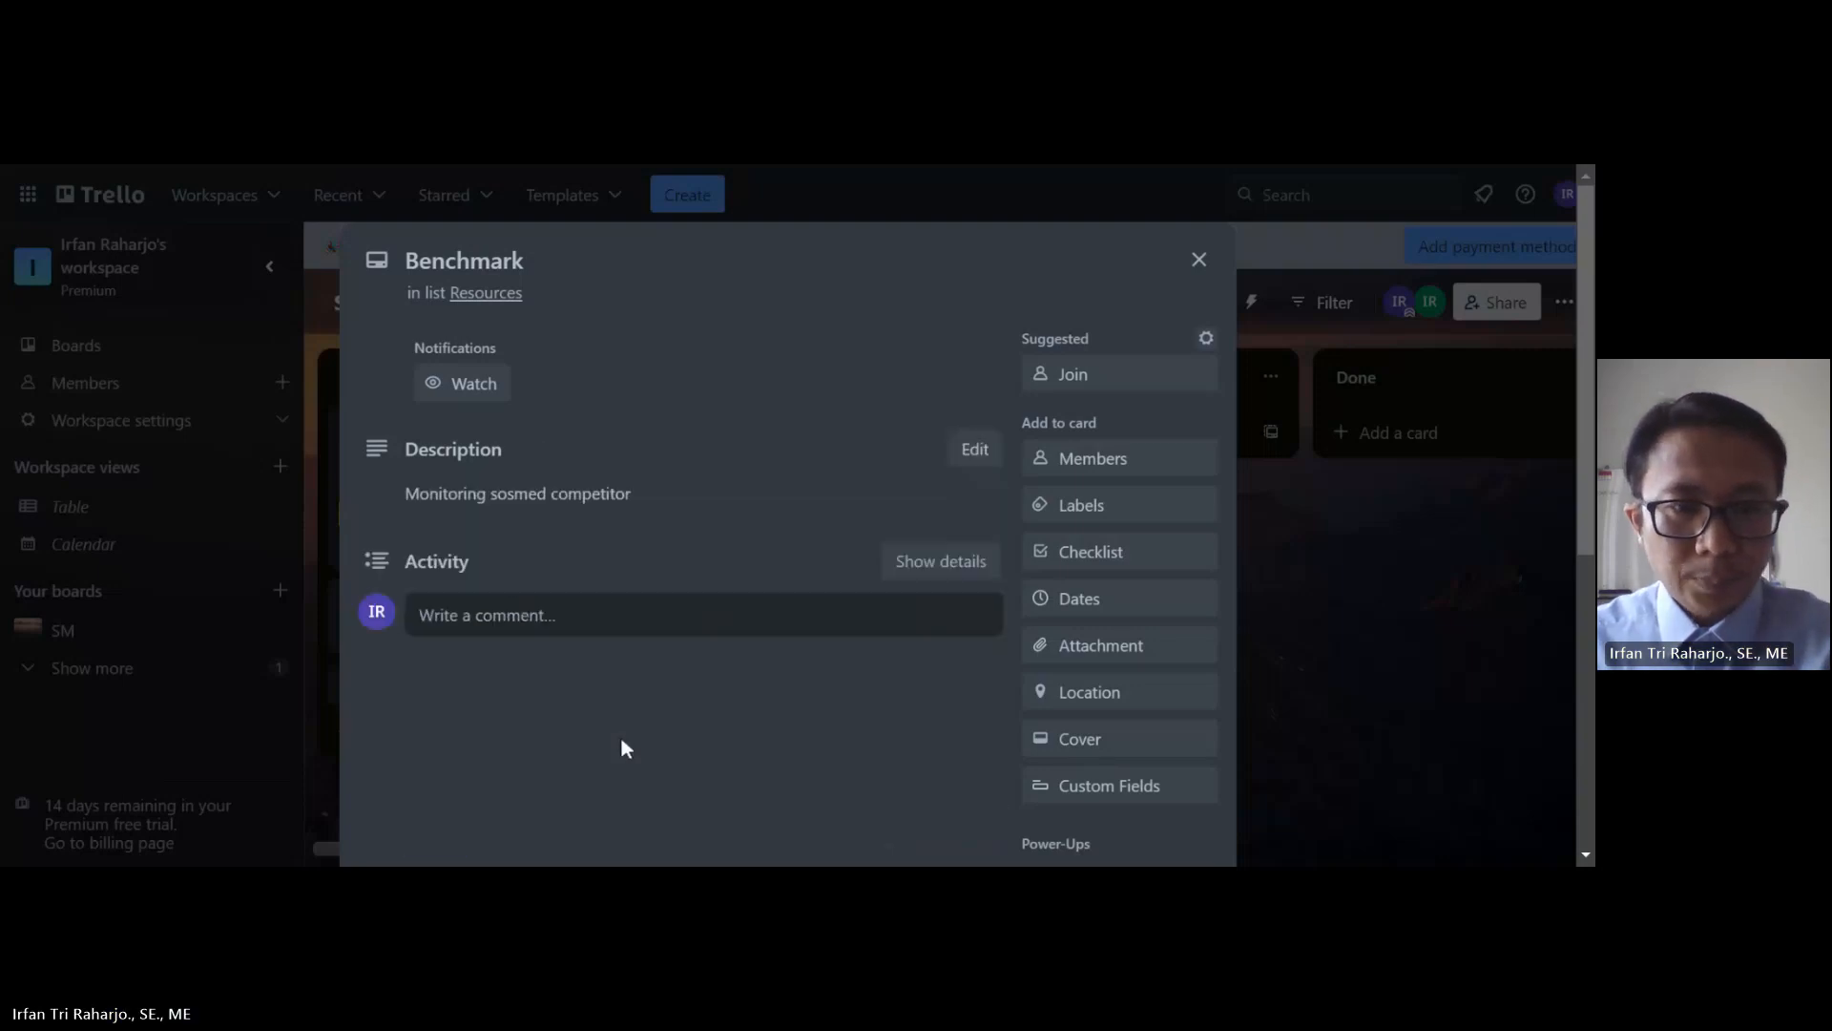
{"action": "scroll", "coordinate": [622, 737], "scroll_direction": "down", "scroll_amount": 1}
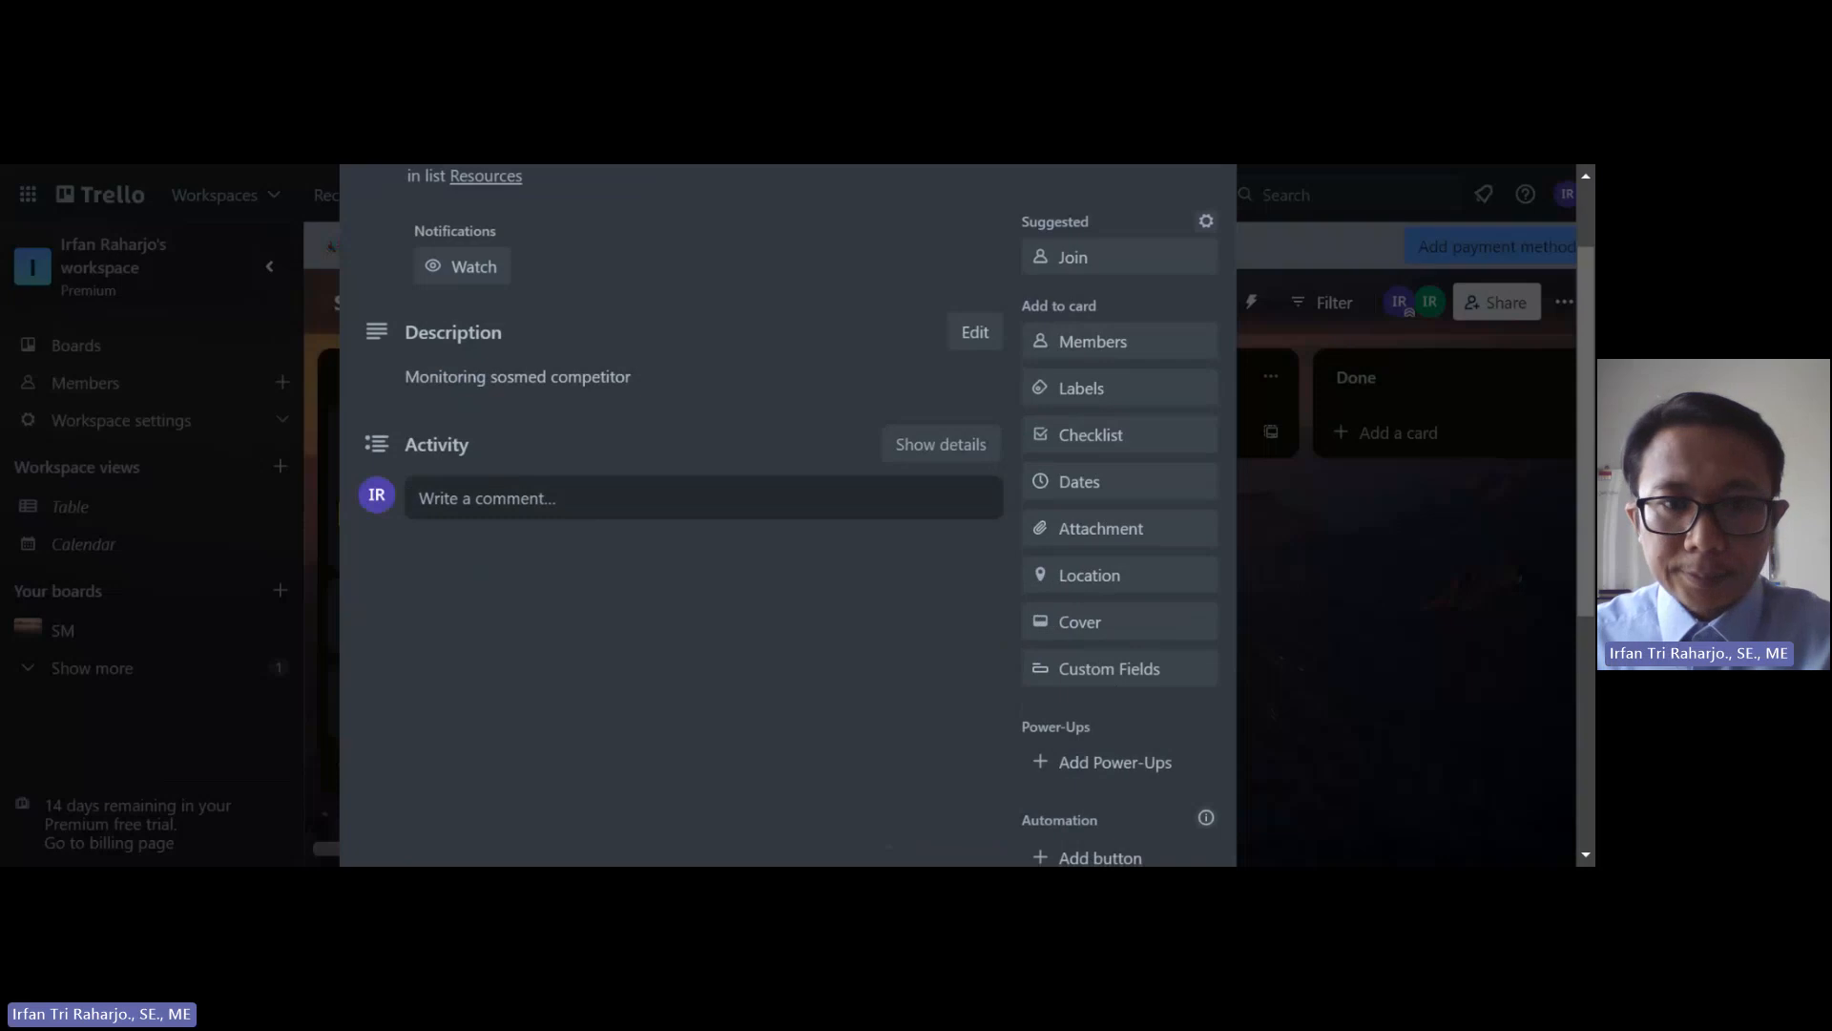
{"action": "left_click", "coordinate": [1115, 442]}
{"action": "type", "text": "Kompetitor A"}
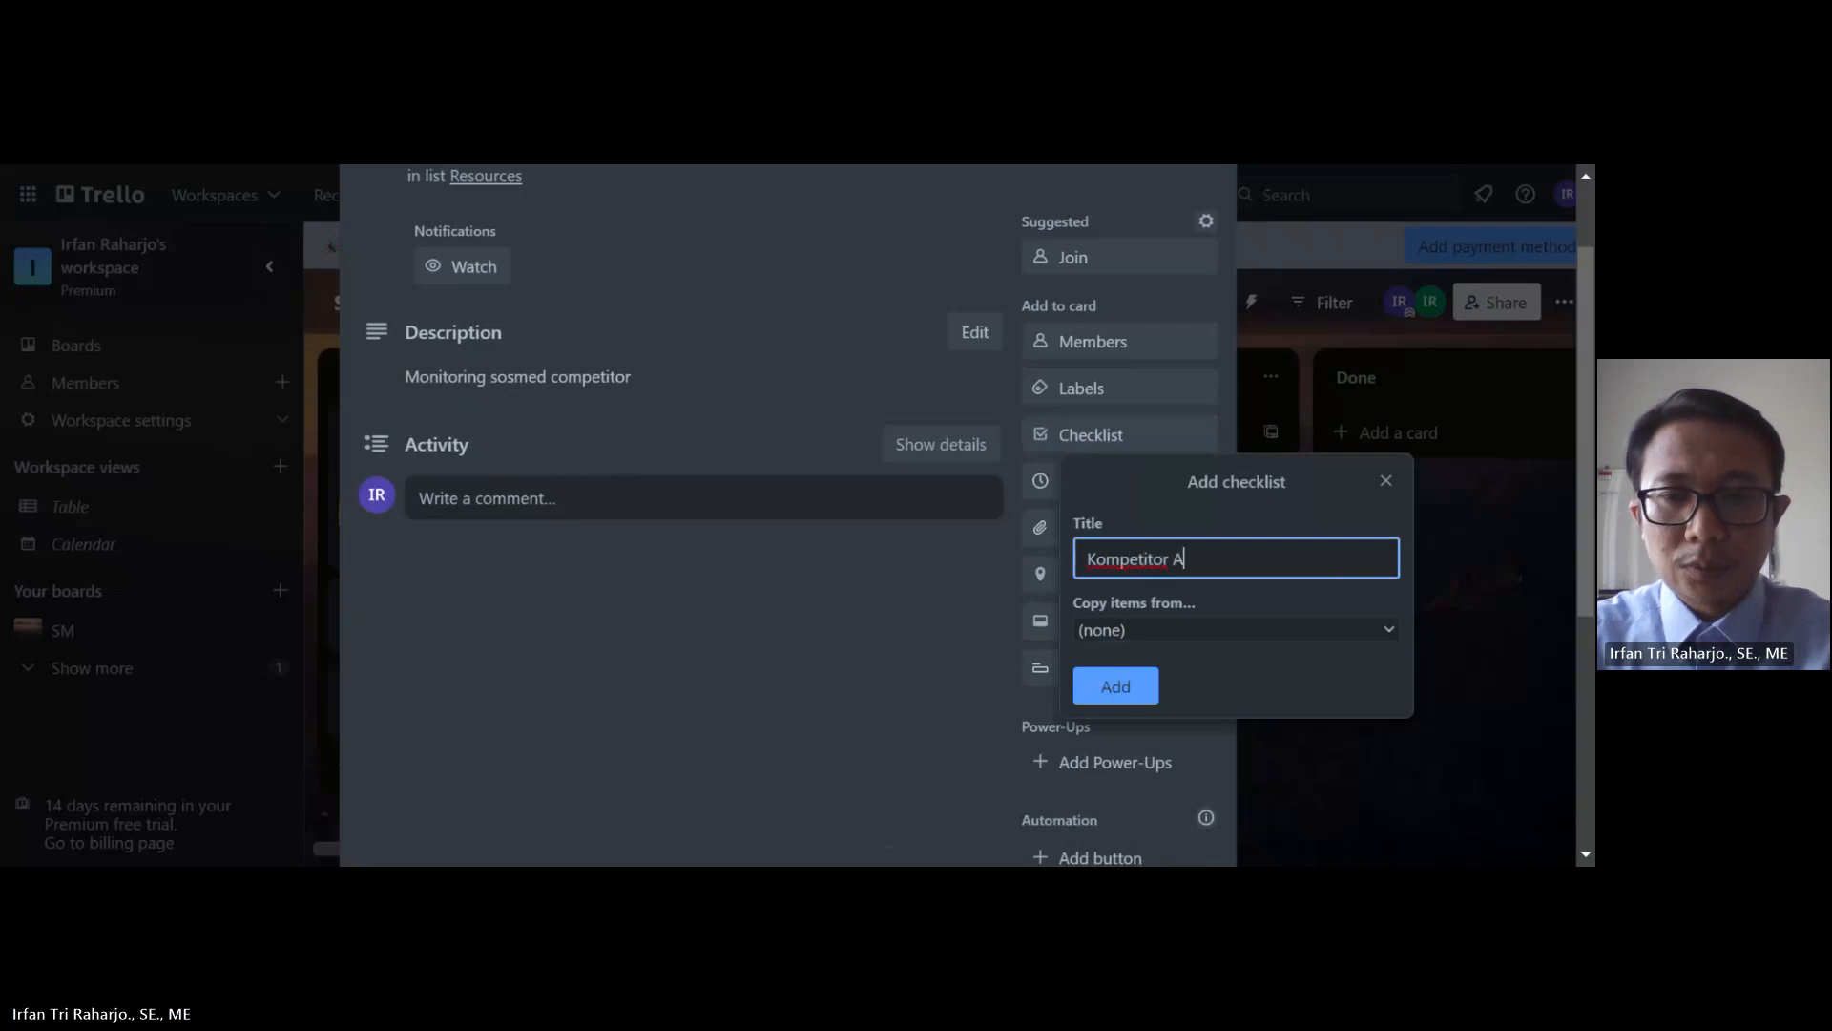
{"action": "left_click", "coordinate": [1117, 691]}
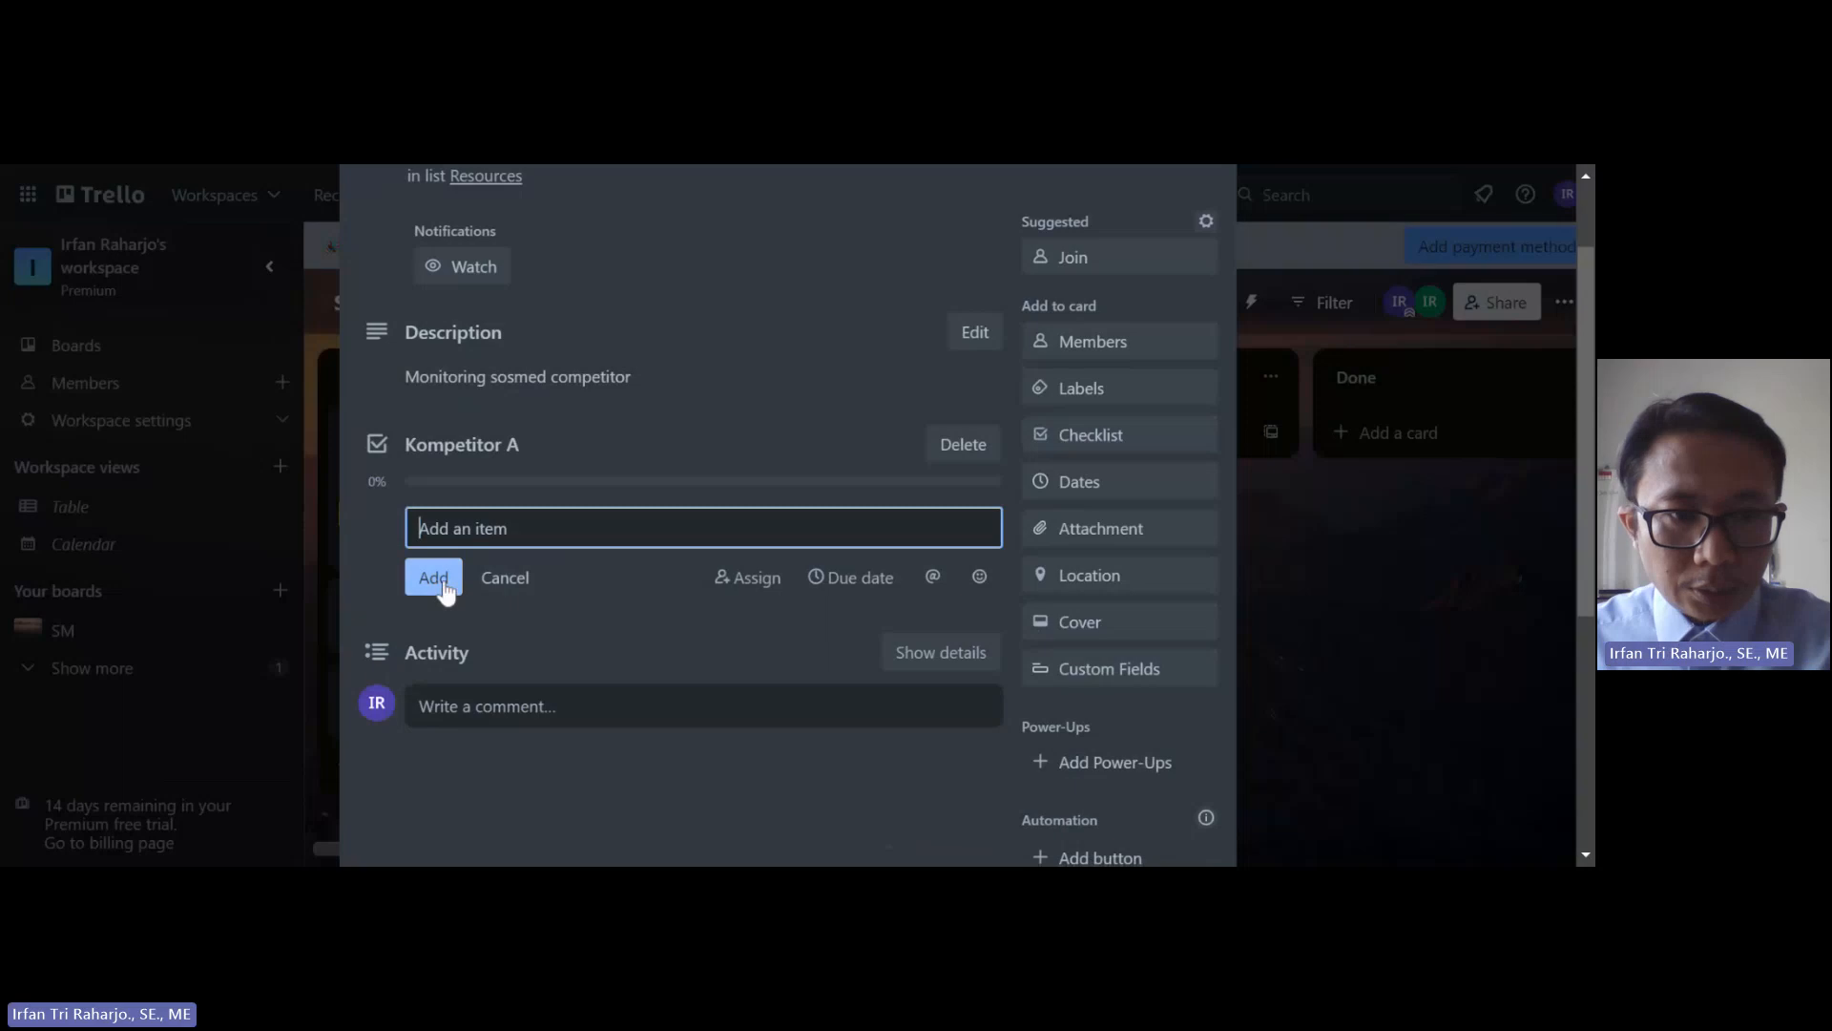
Step: Add an item mentioning a board member, assigned to them and due Sep 13
{"action": "left_click", "coordinate": [749, 578]}
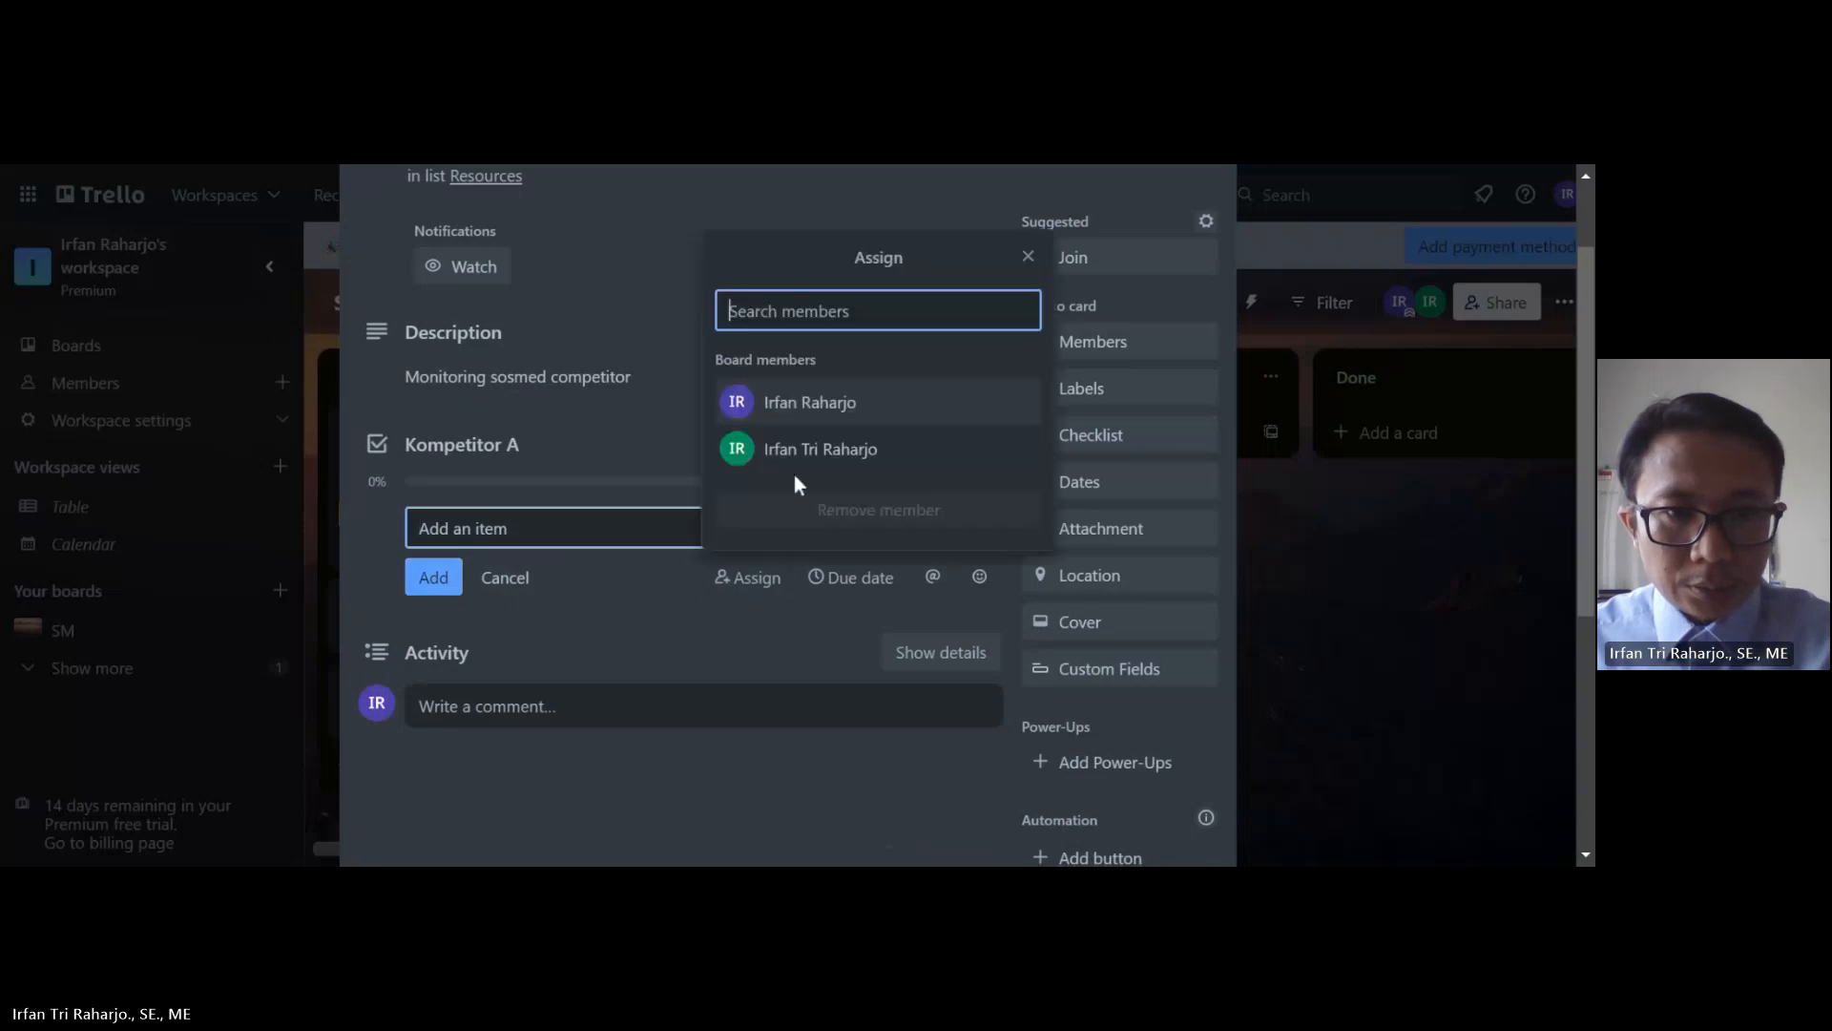
{"action": "left_click", "coordinate": [812, 405]}
{"action": "left_click", "coordinate": [844, 582]}
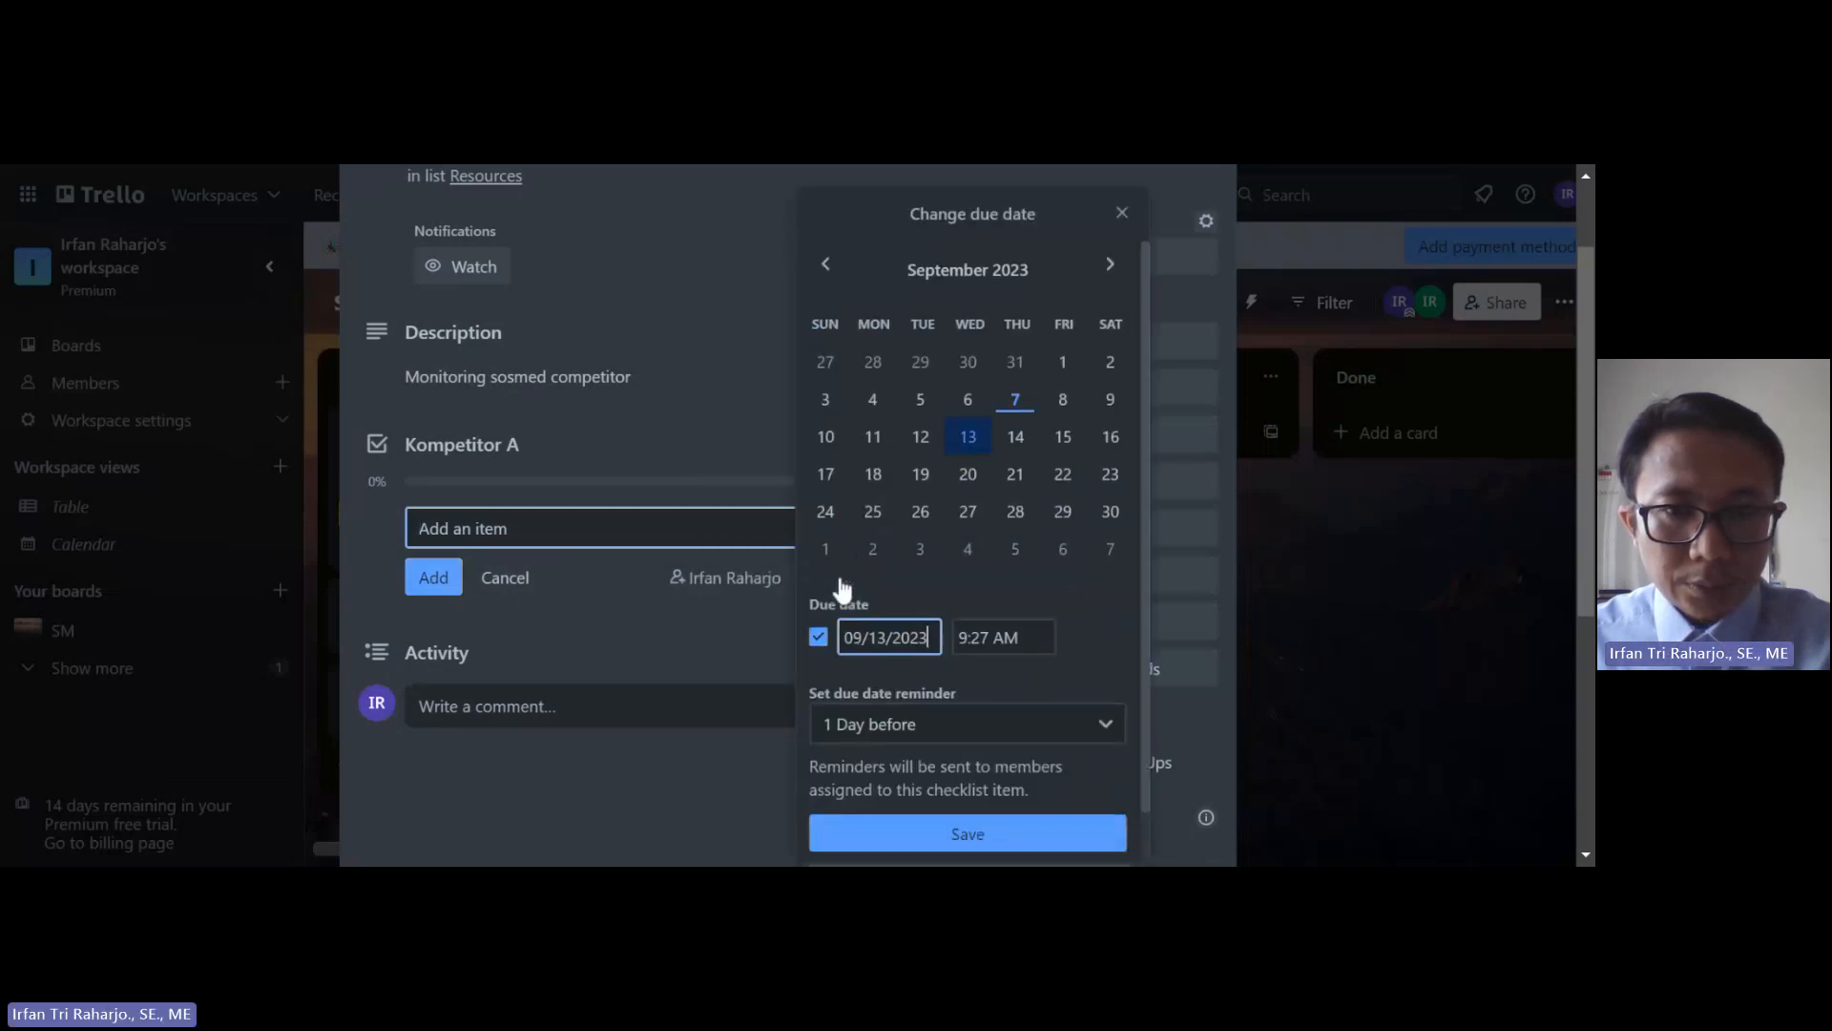
{"action": "left_click", "coordinate": [968, 437]}
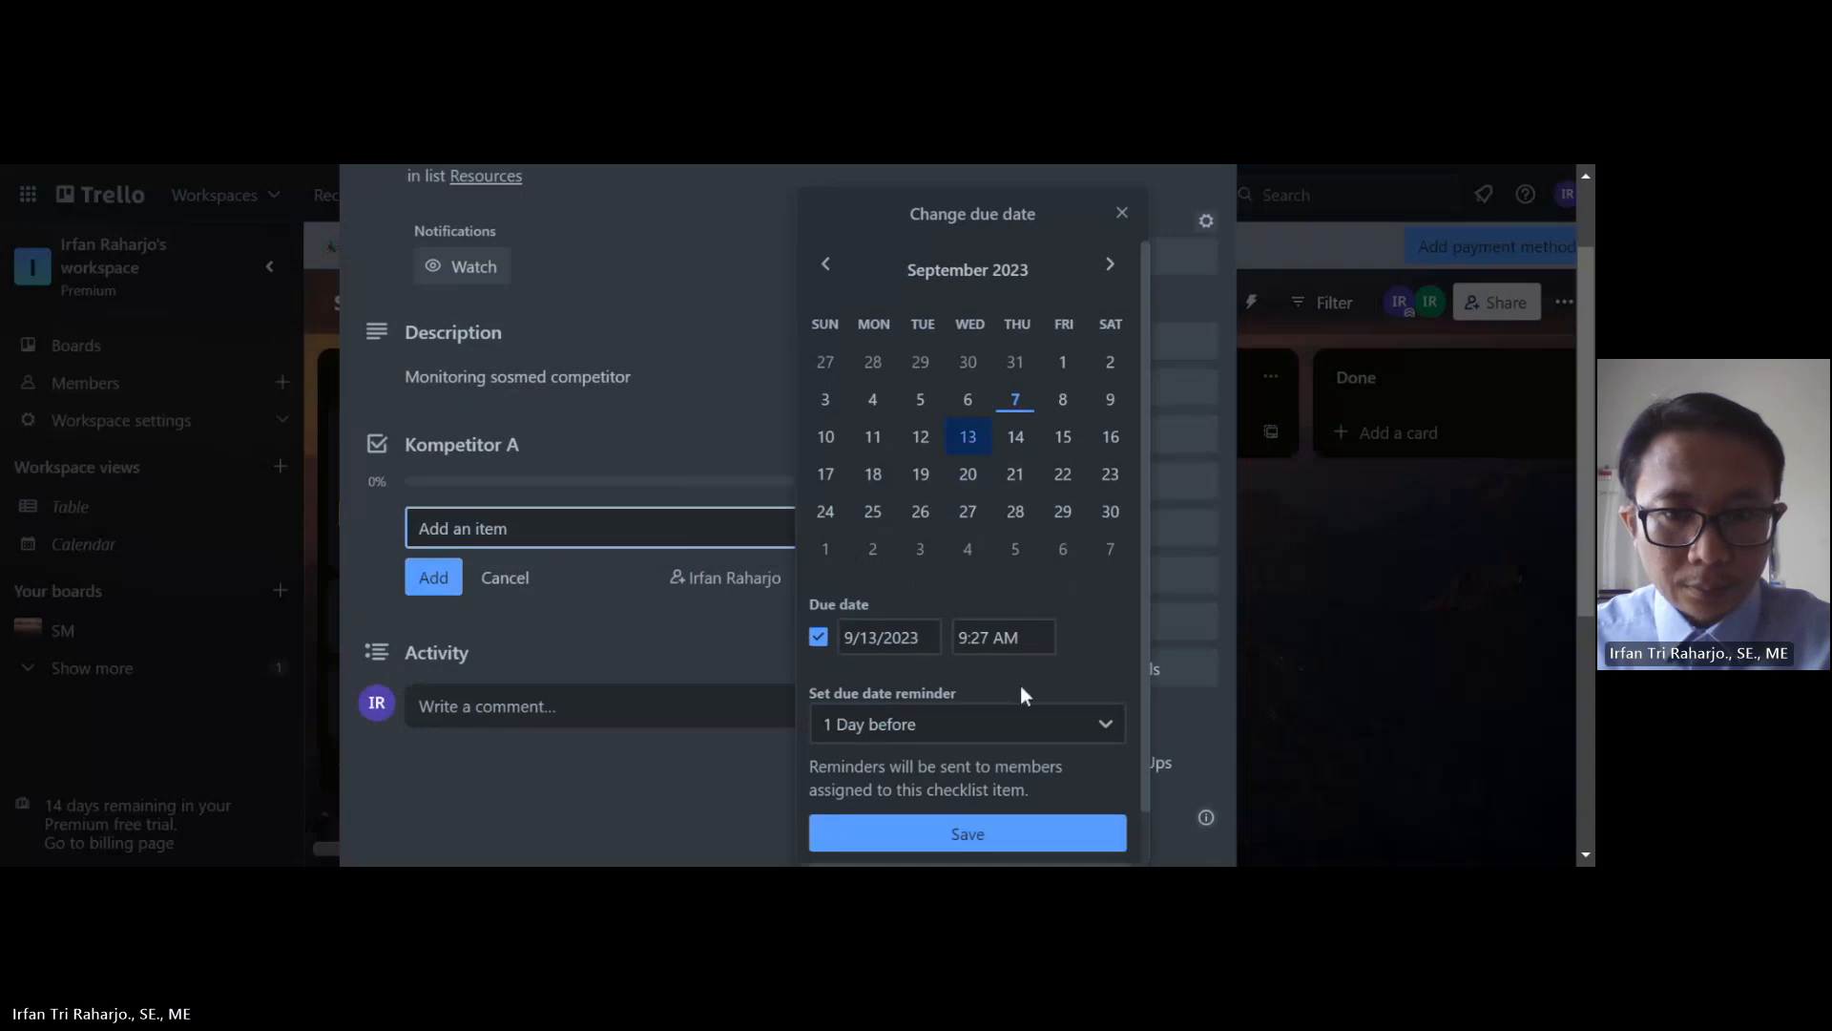
{"action": "left_click", "coordinate": [966, 833]}
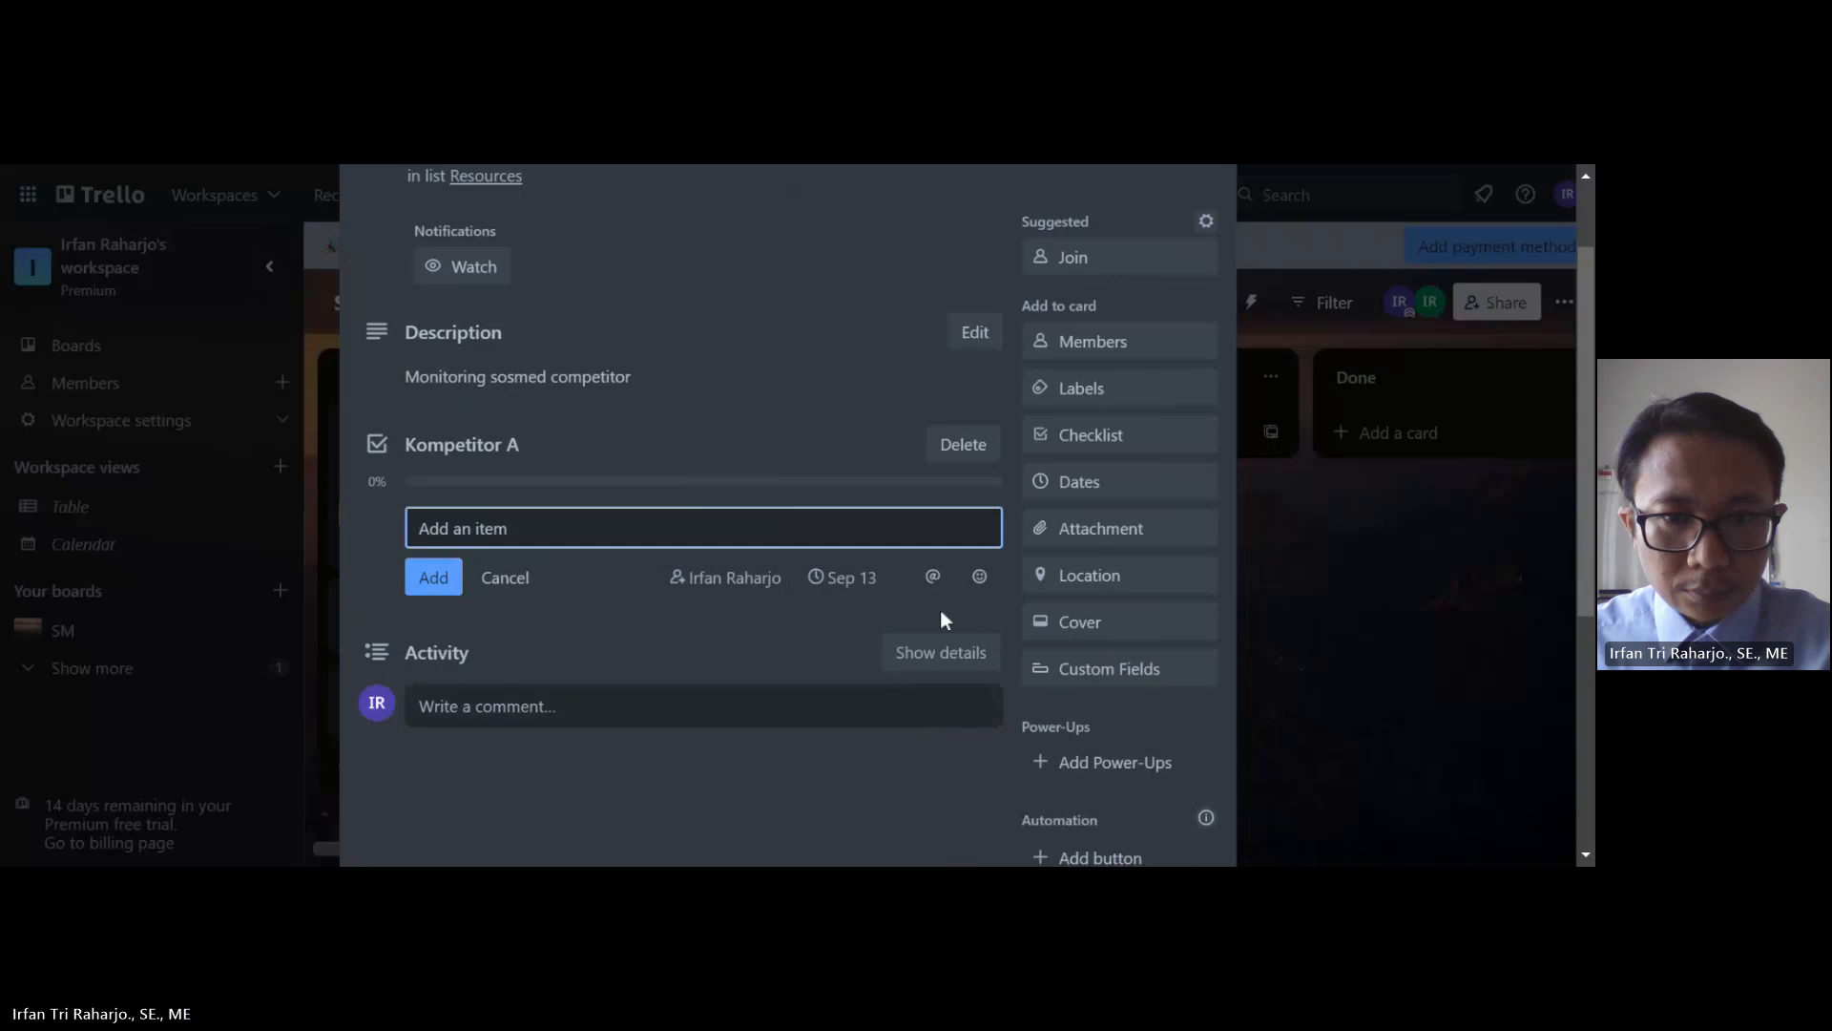
{"action": "left_click", "coordinate": [934, 579]}
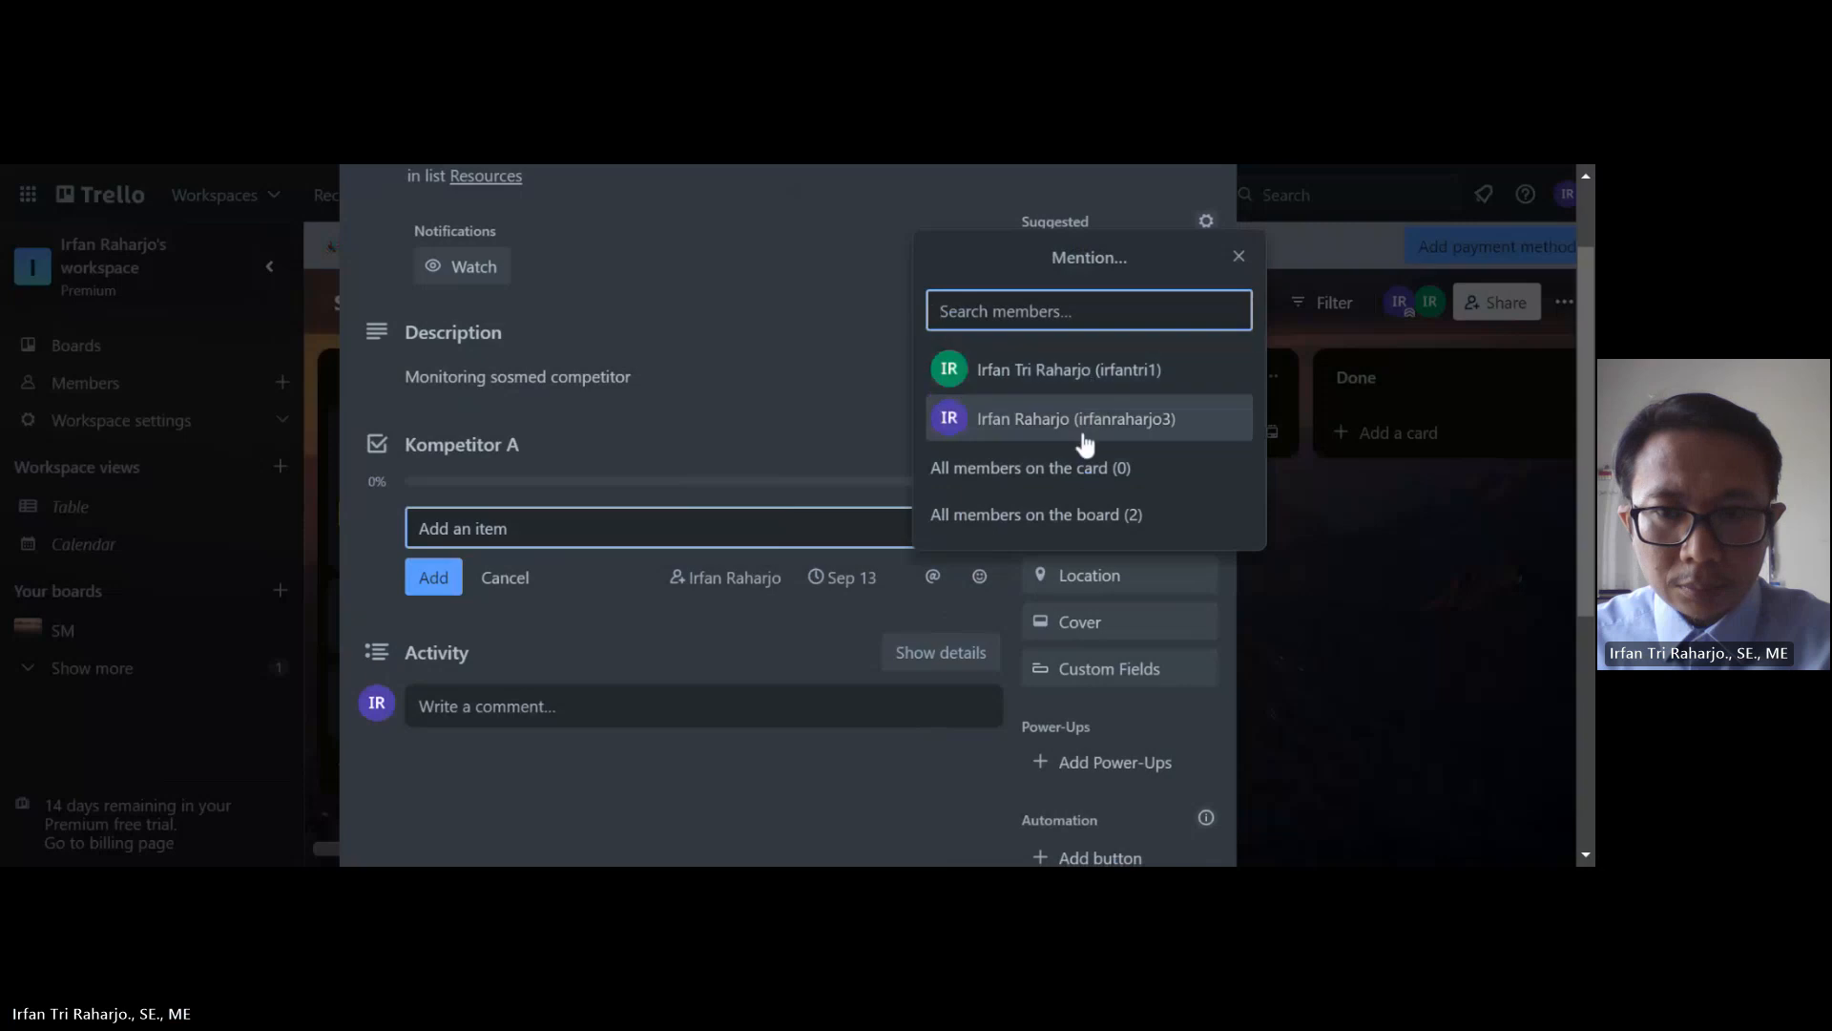
{"action": "left_click", "coordinate": [1086, 377]}
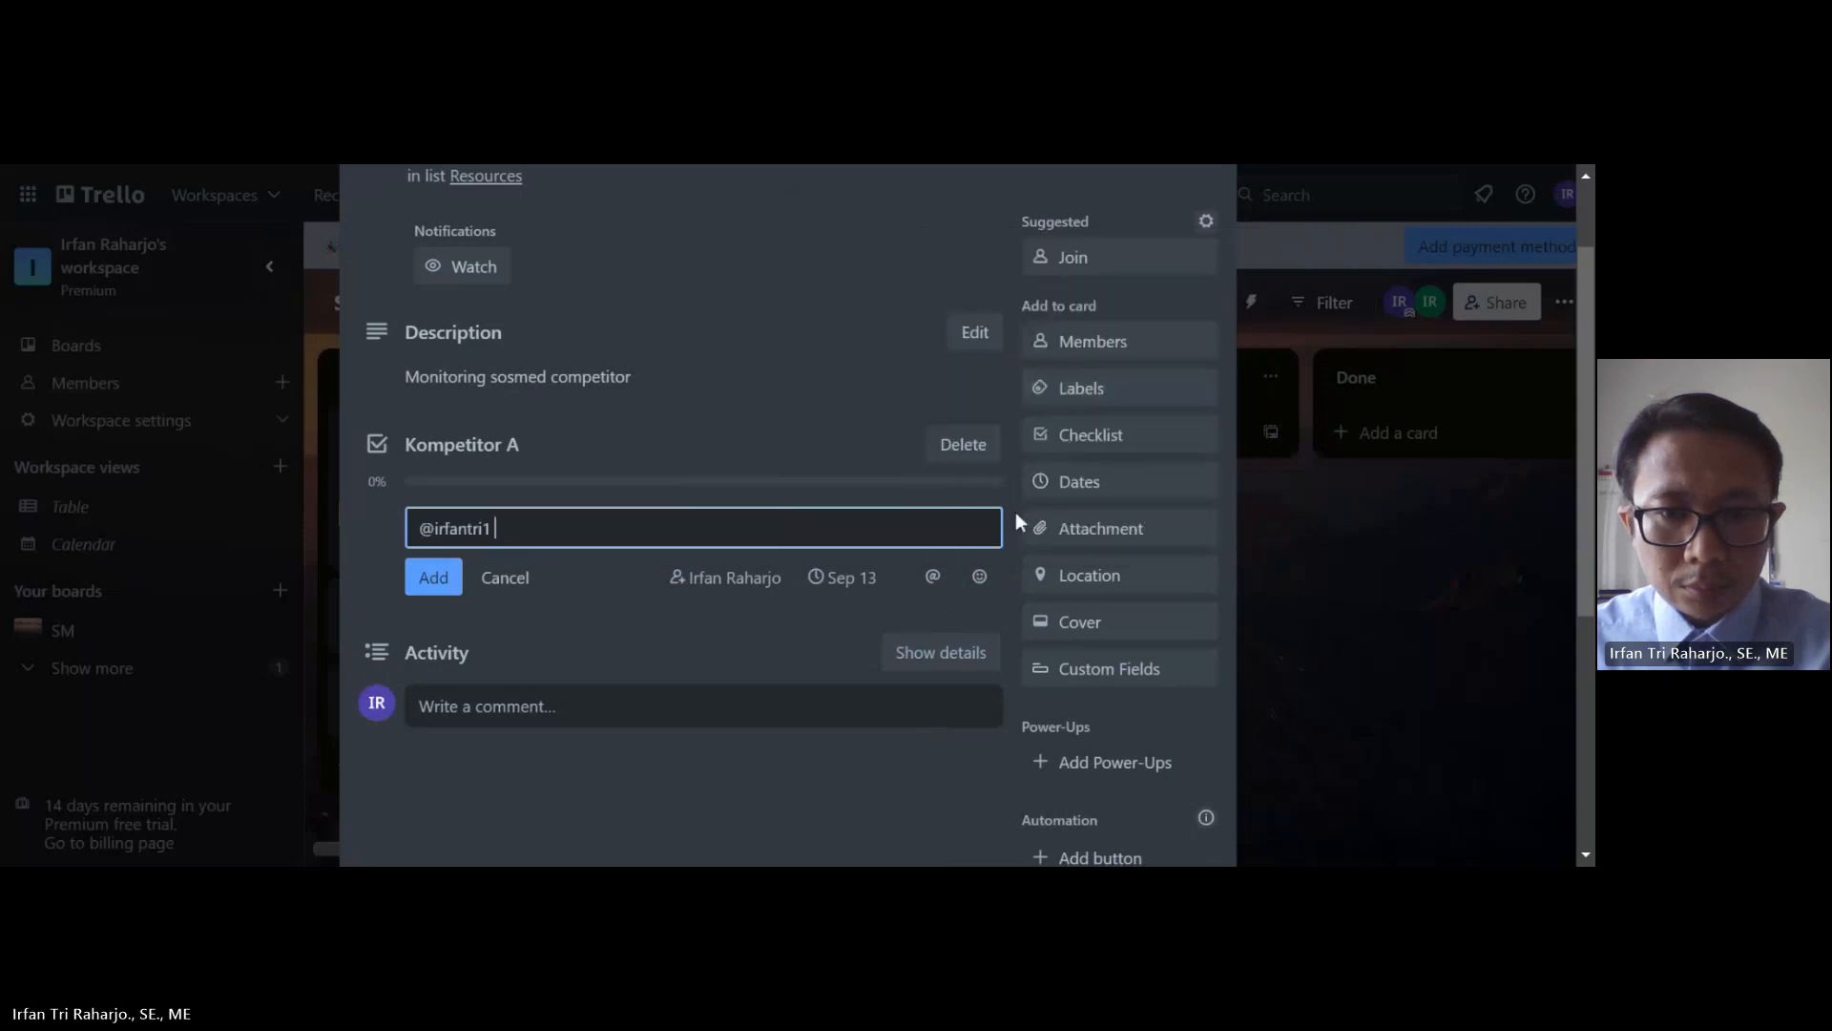
{"action": "left_click", "coordinate": [431, 577]}
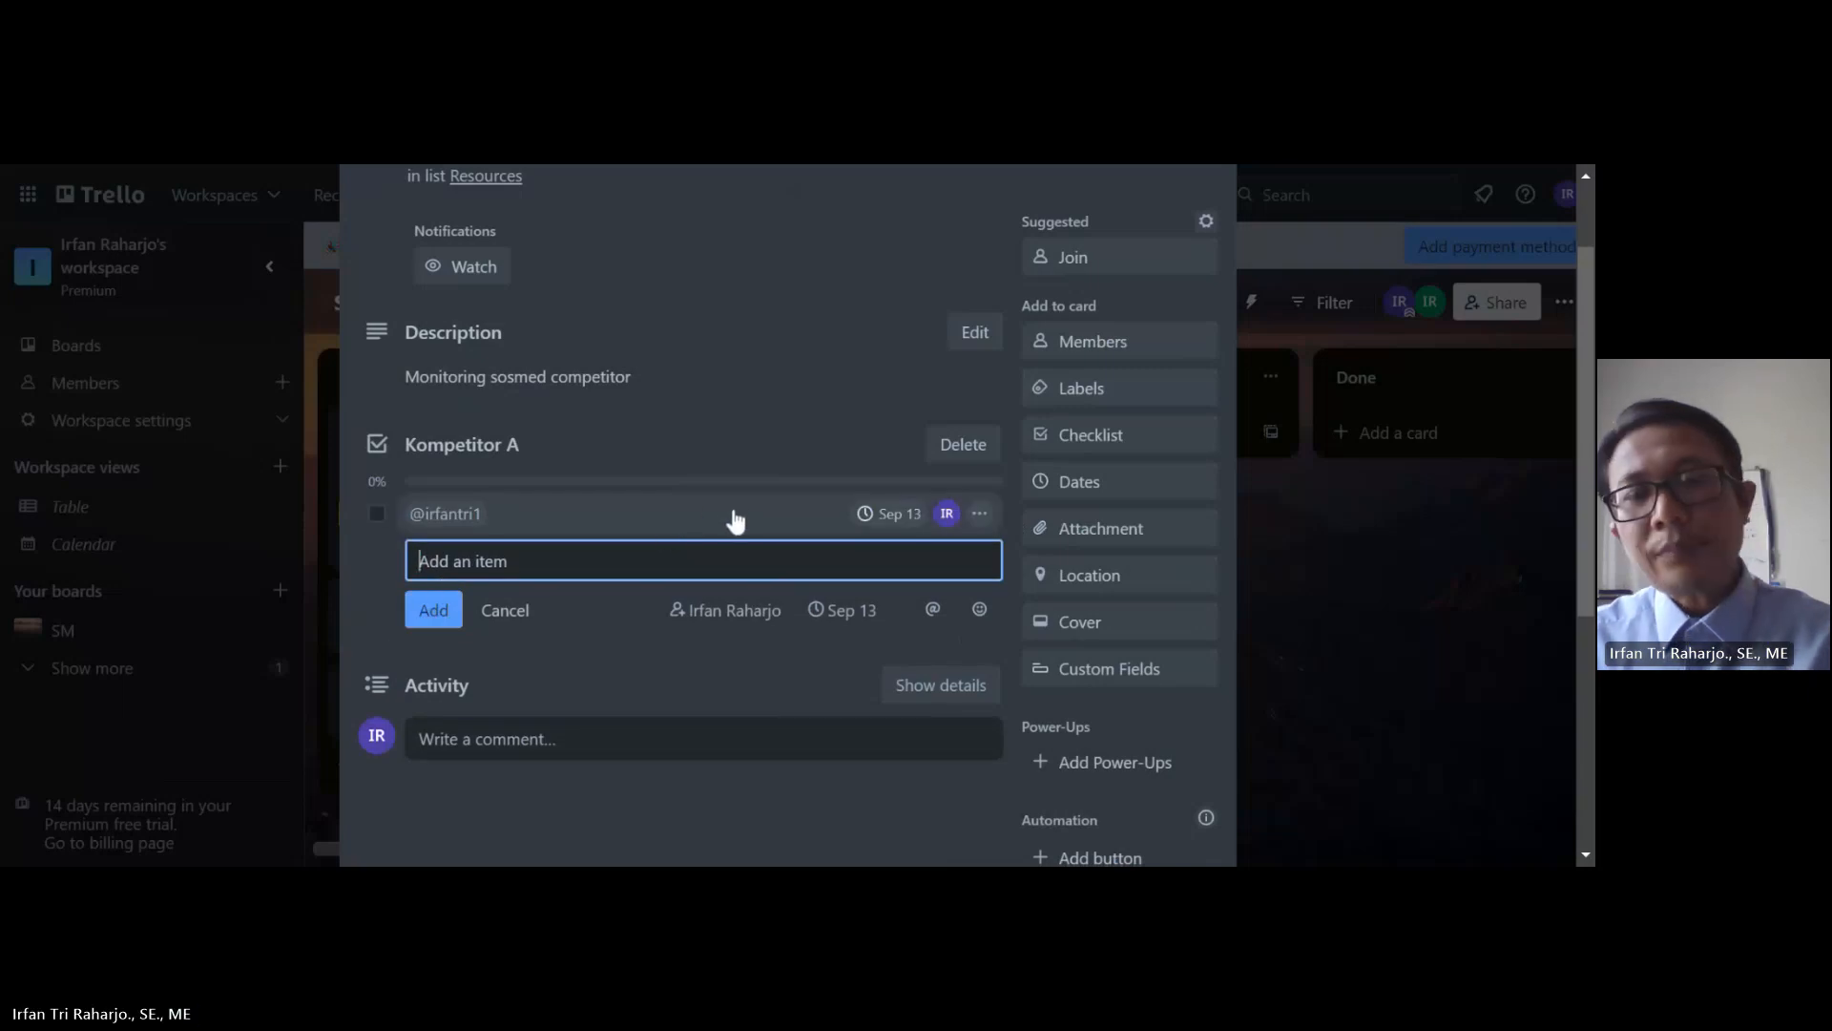
Step: Close the Benchmark card, now showing a 0/1 checklist due Sep 13
{"action": "scroll", "coordinate": [717, 491], "scroll_direction": "down", "scroll_amount": 4}
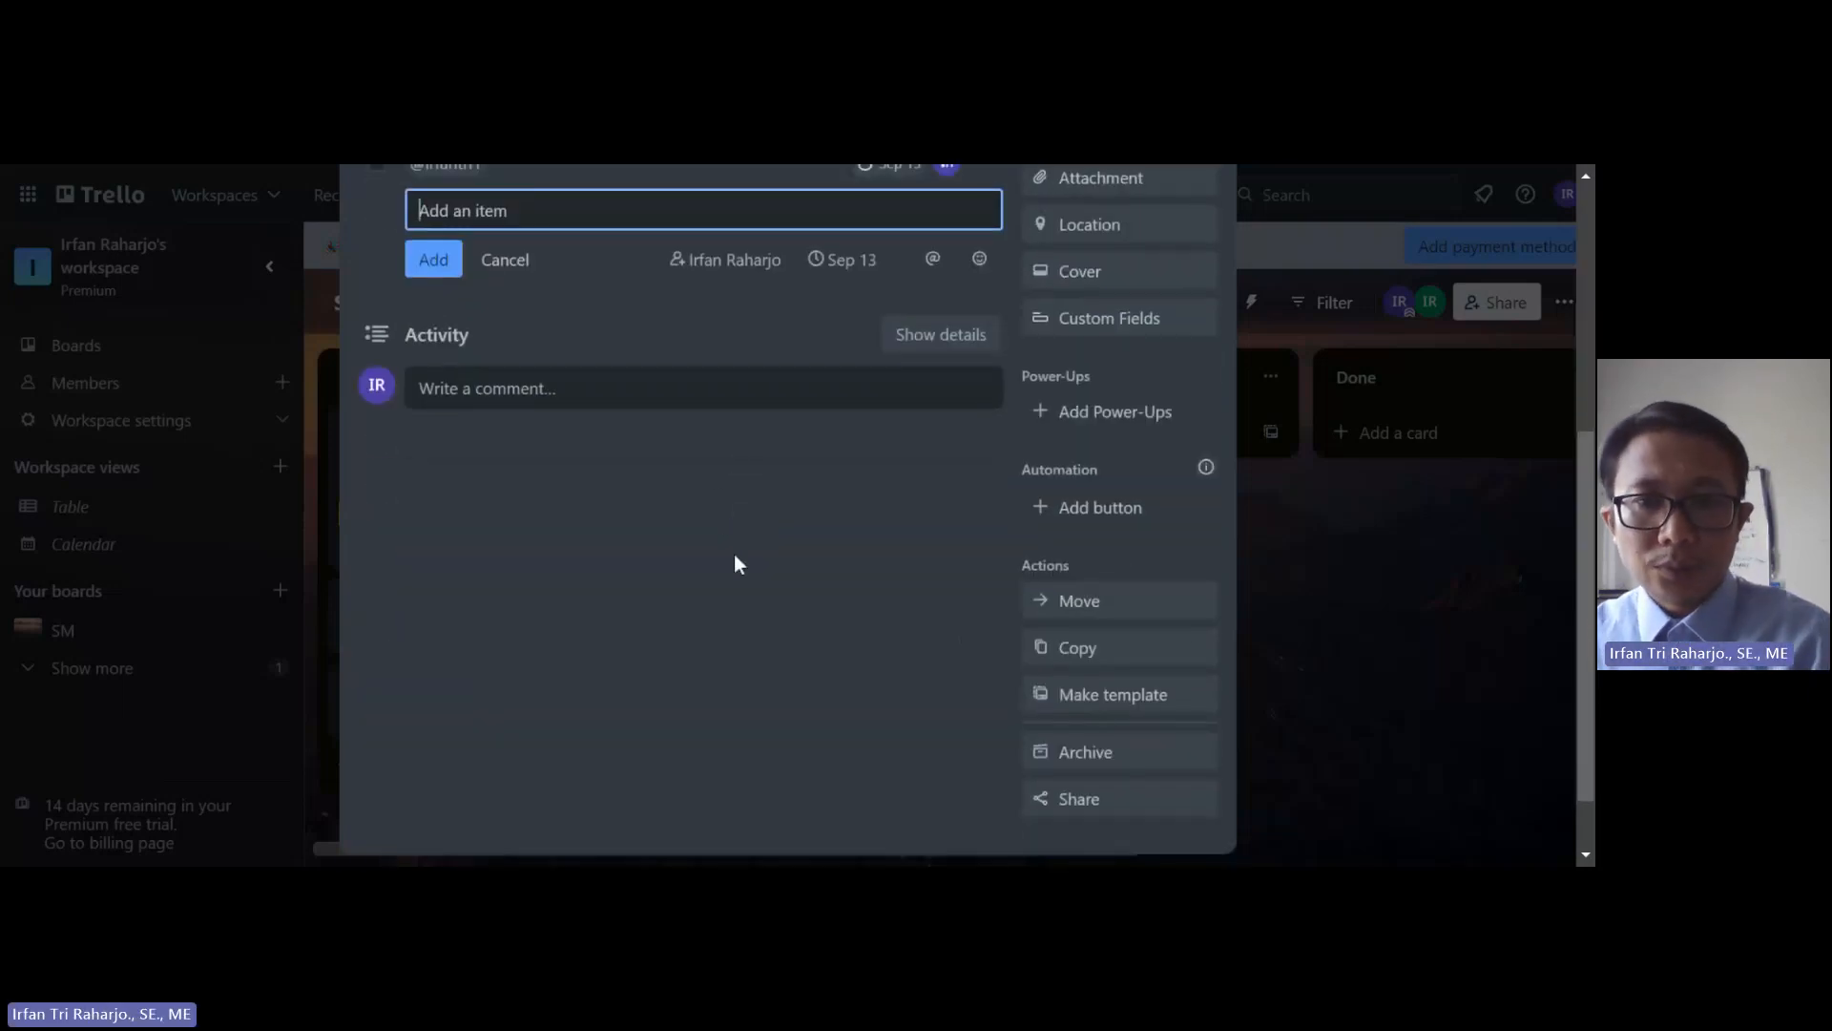
{"action": "scroll", "coordinate": [735, 553], "scroll_direction": "up", "scroll_amount": 3}
{"action": "scroll", "coordinate": [735, 554], "scroll_direction": "up", "scroll_amount": 1}
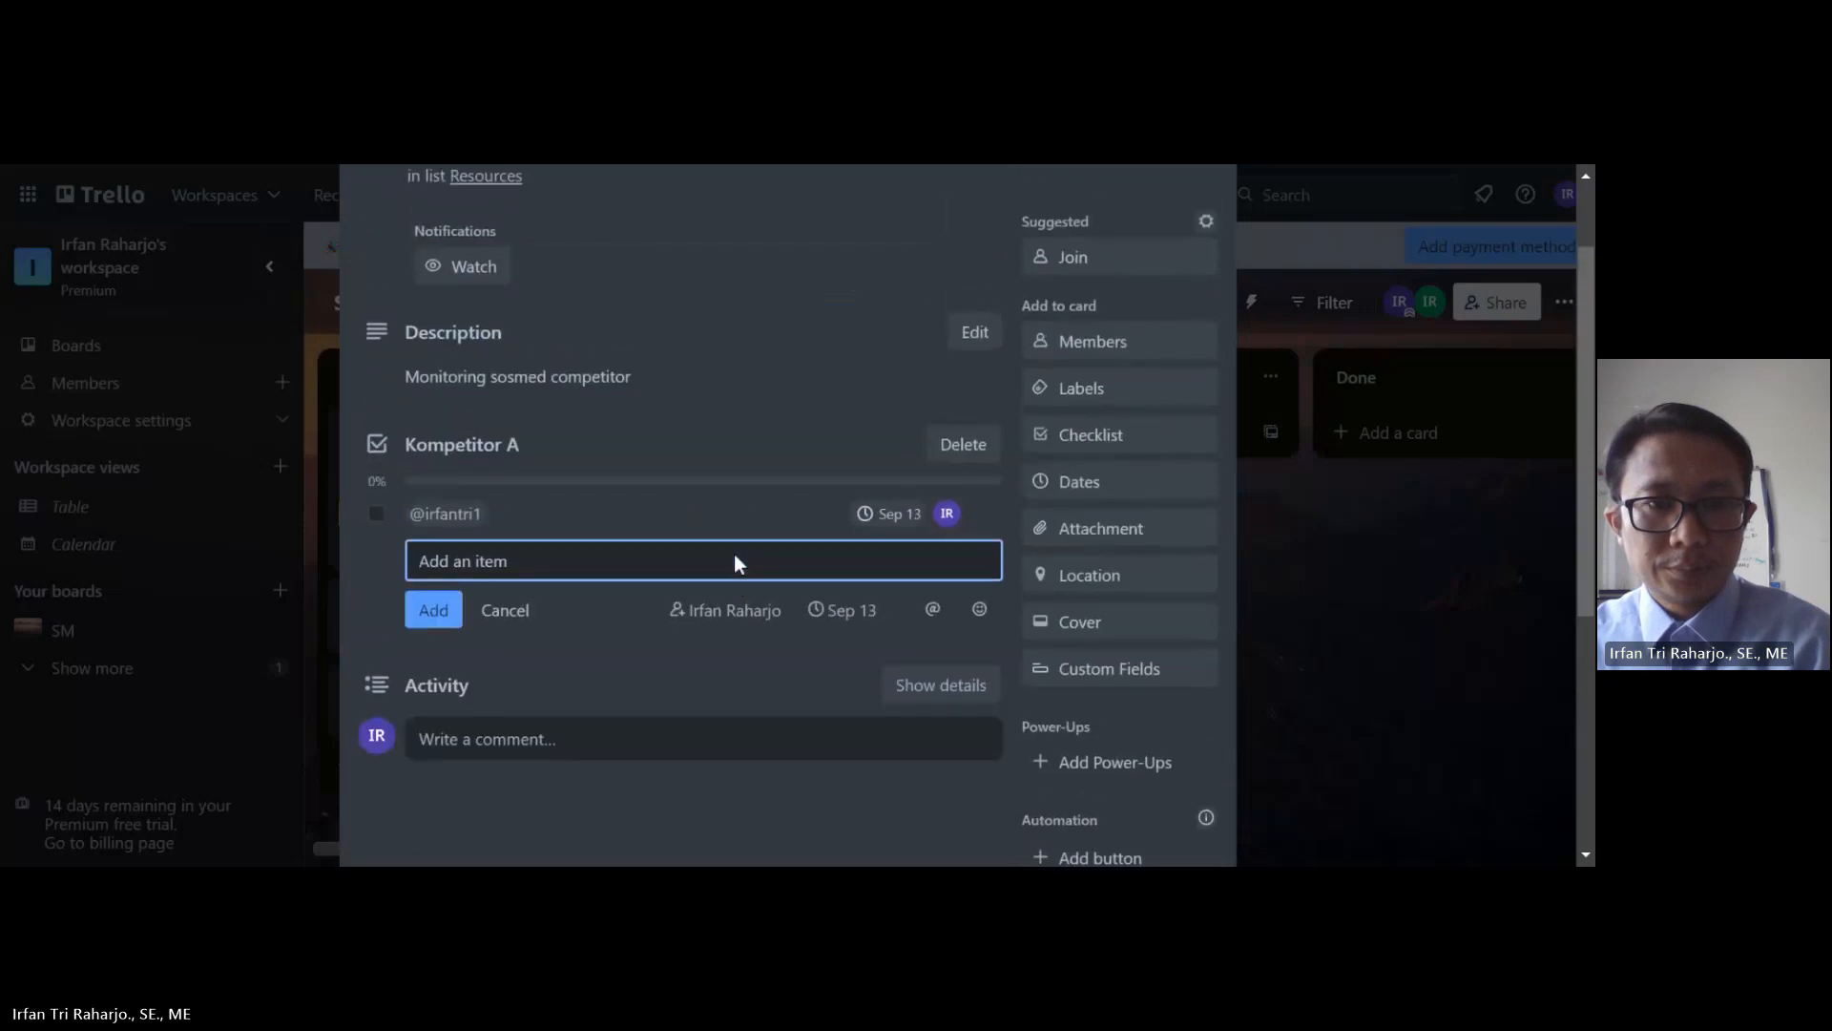
{"action": "scroll", "coordinate": [735, 553], "scroll_direction": "up", "scroll_amount": 1}
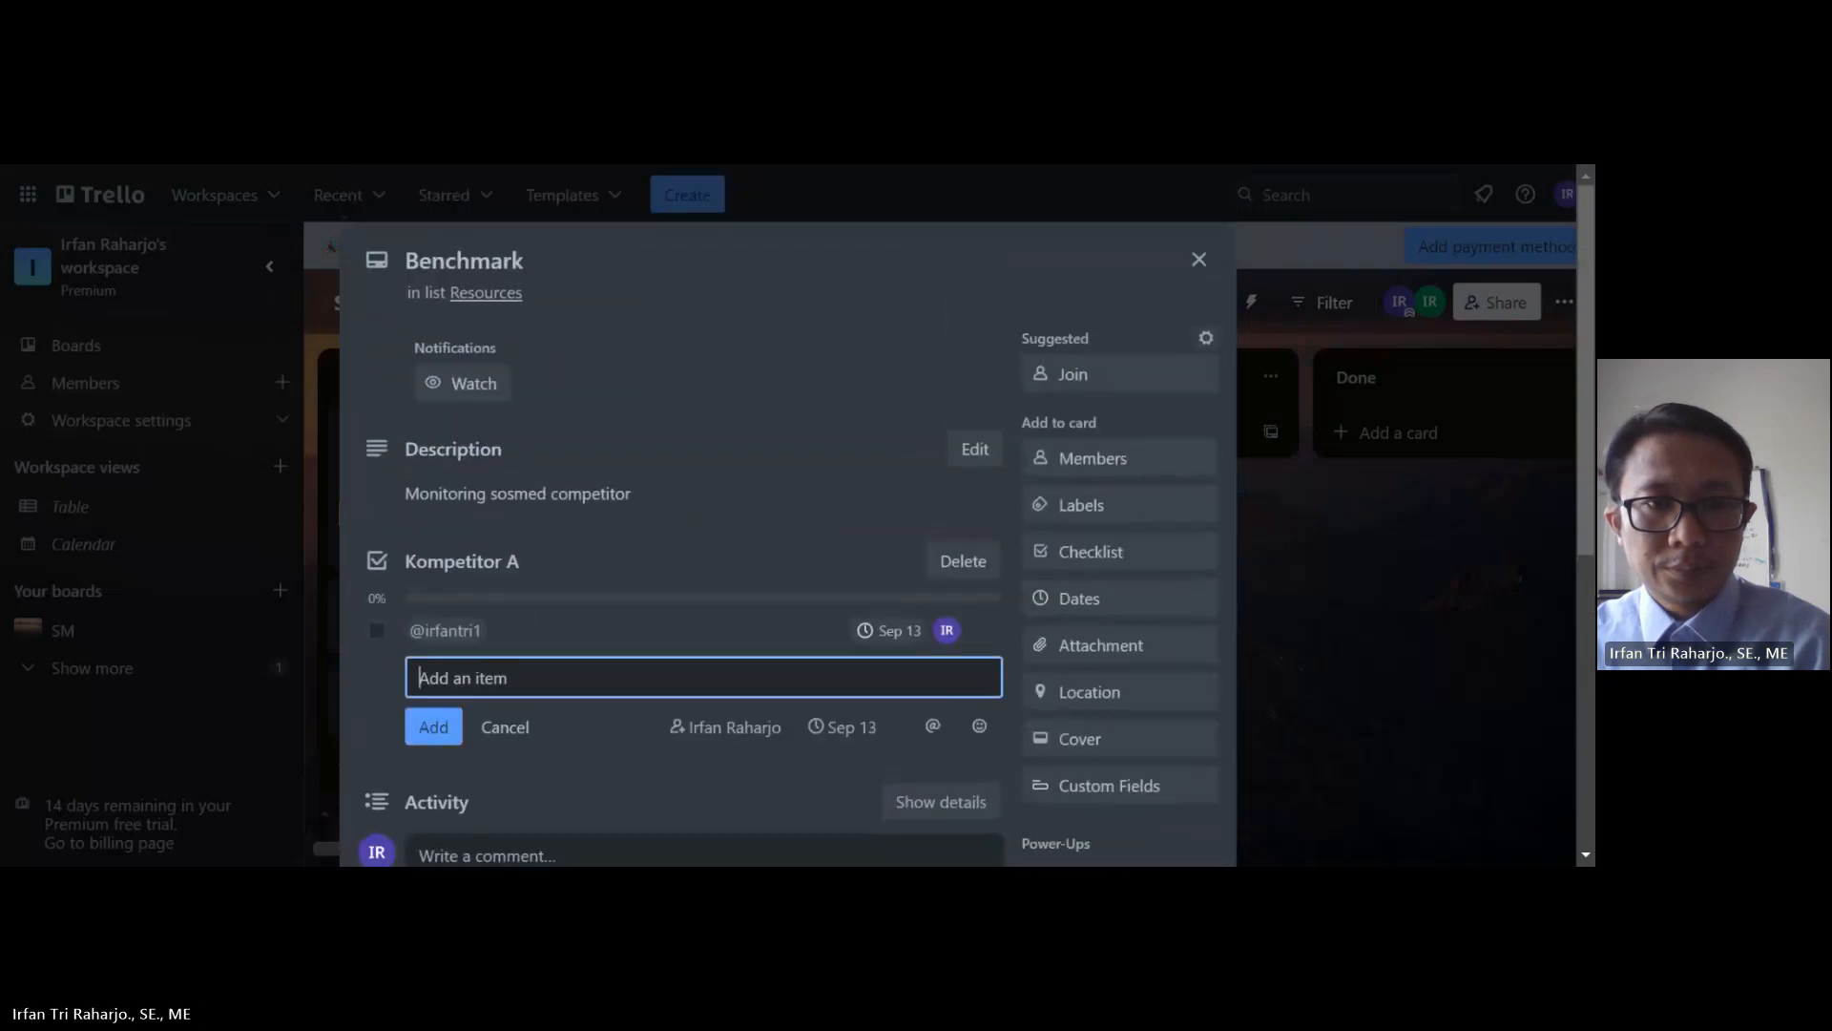
{"action": "left_click", "coordinate": [1199, 259]}
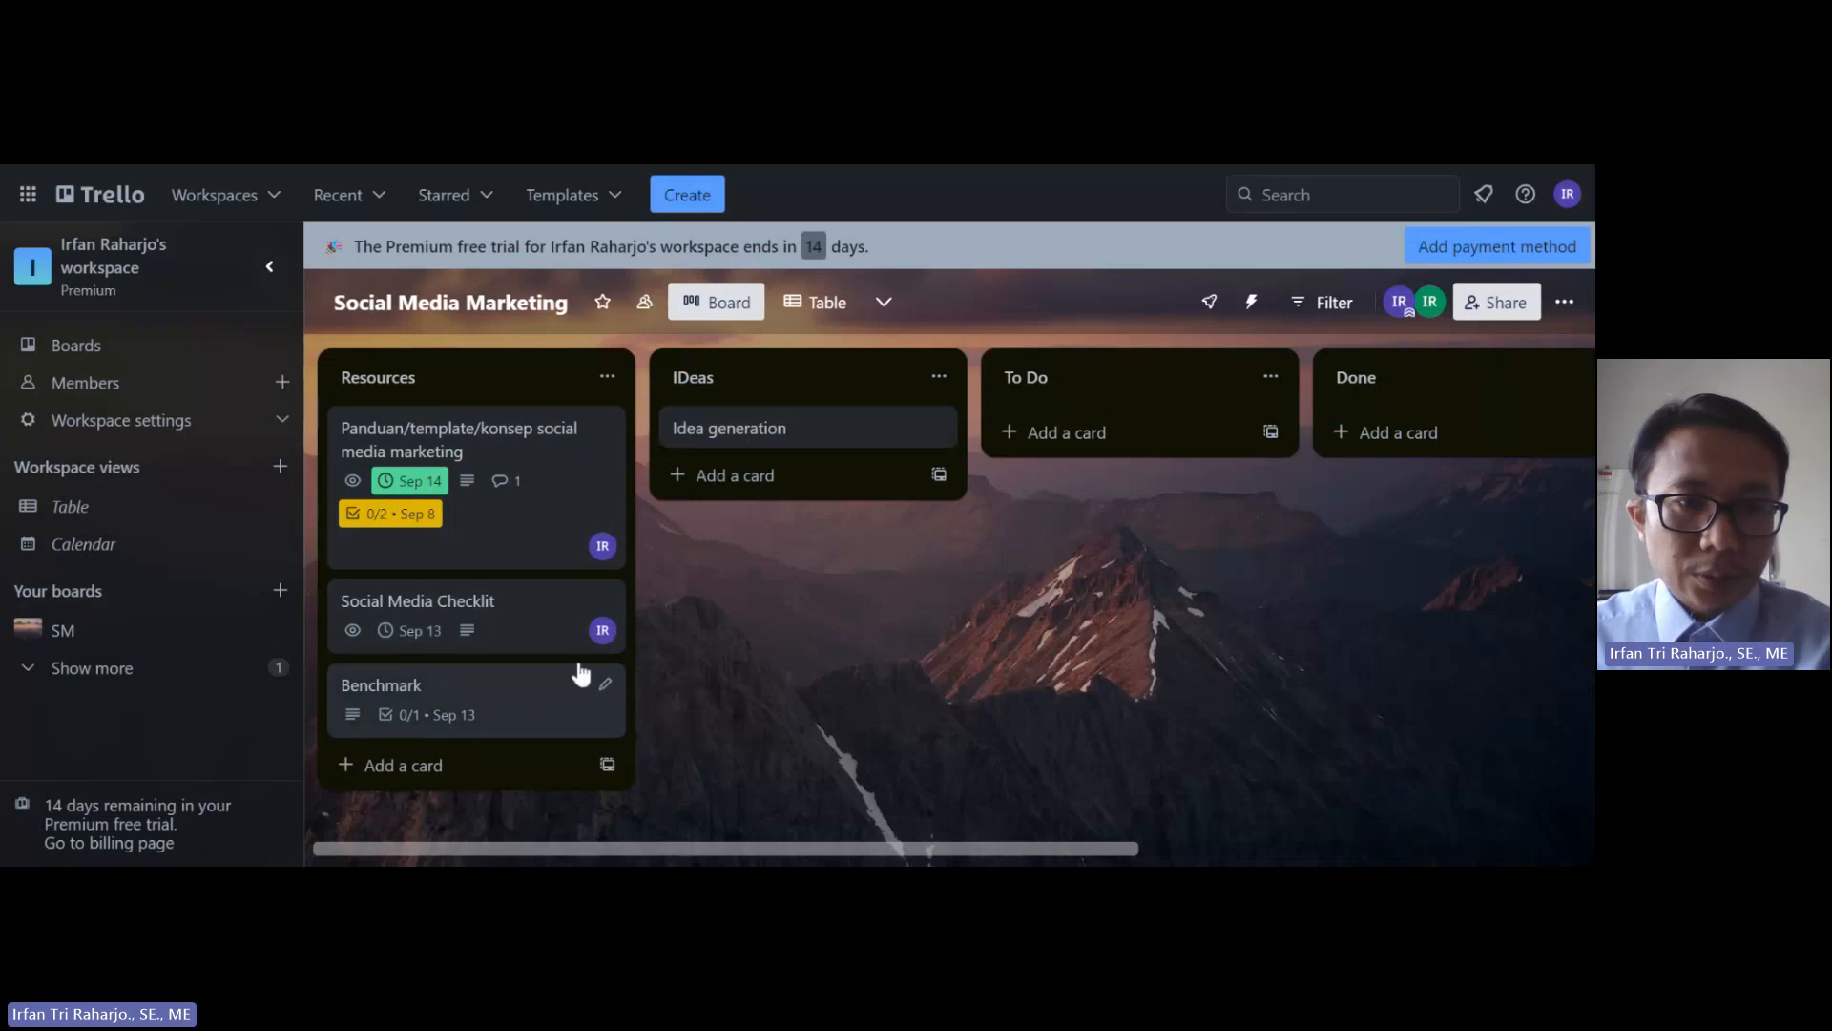
Step: Give the Idea generation card the description 'Zoom meeting untuk ideas generation'
{"action": "left_click", "coordinate": [775, 435]}
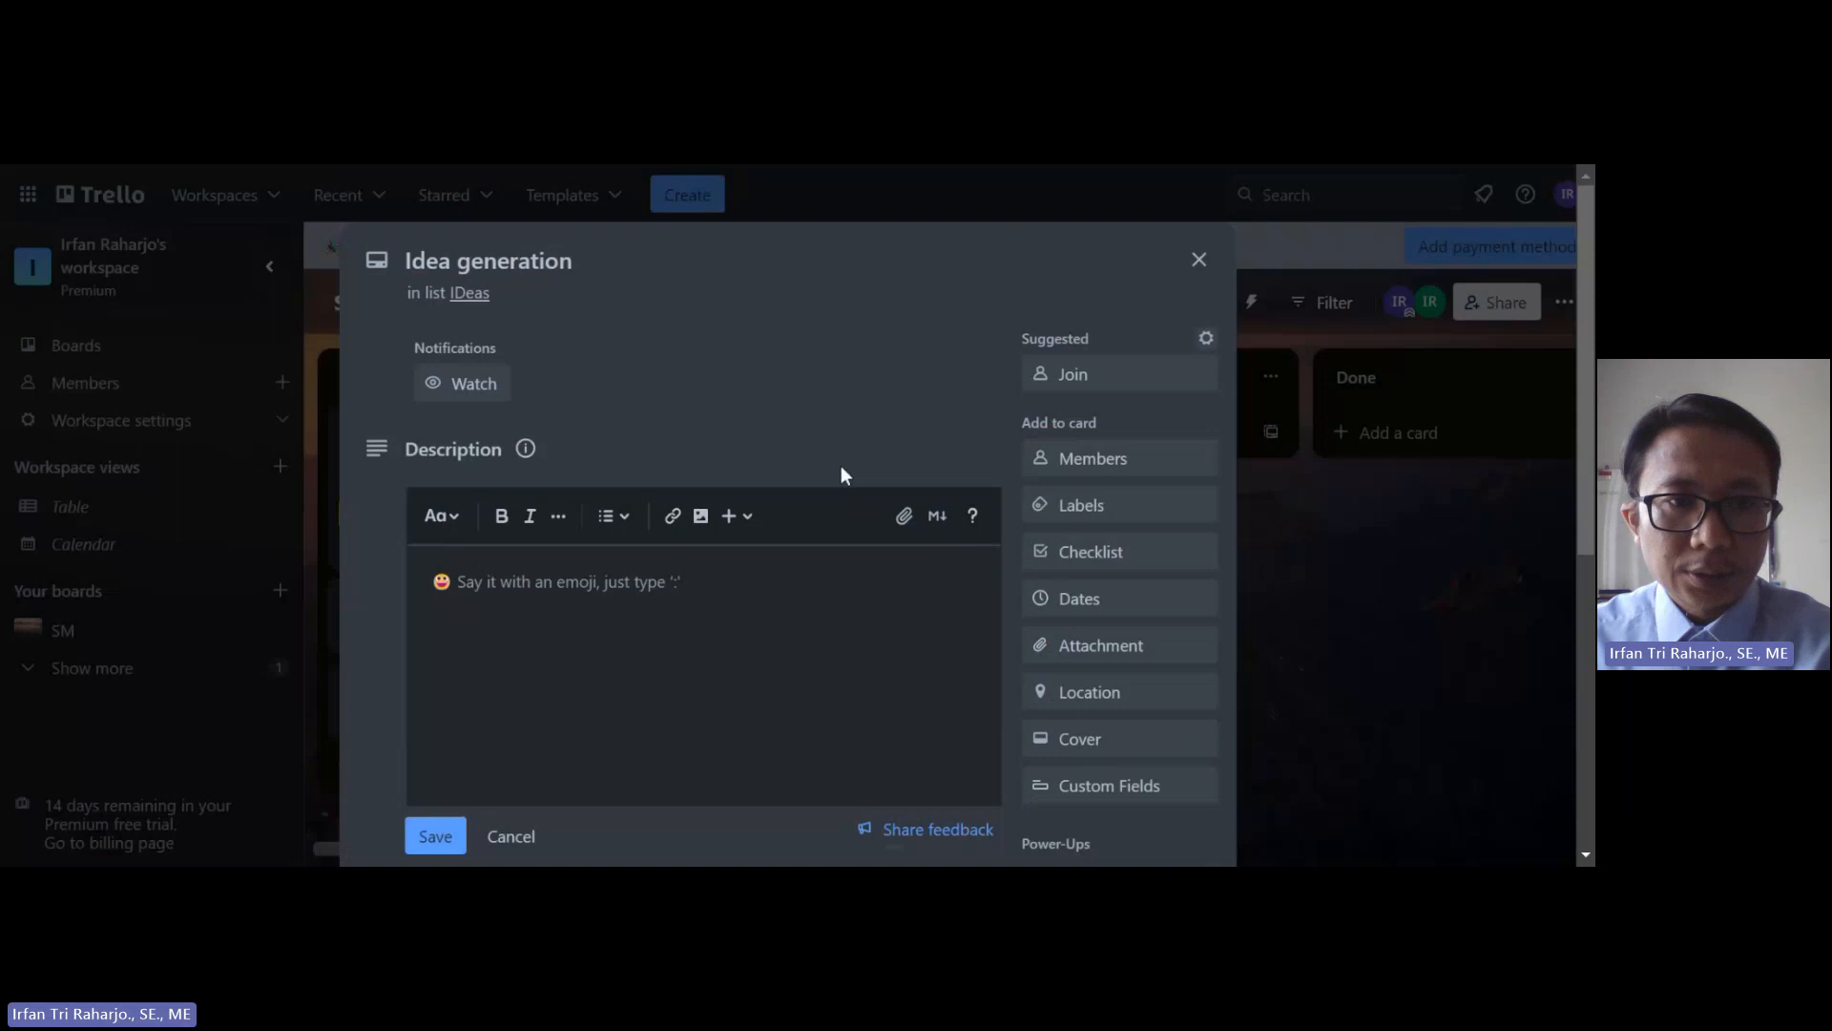
{"action": "left_click", "coordinate": [569, 630]}
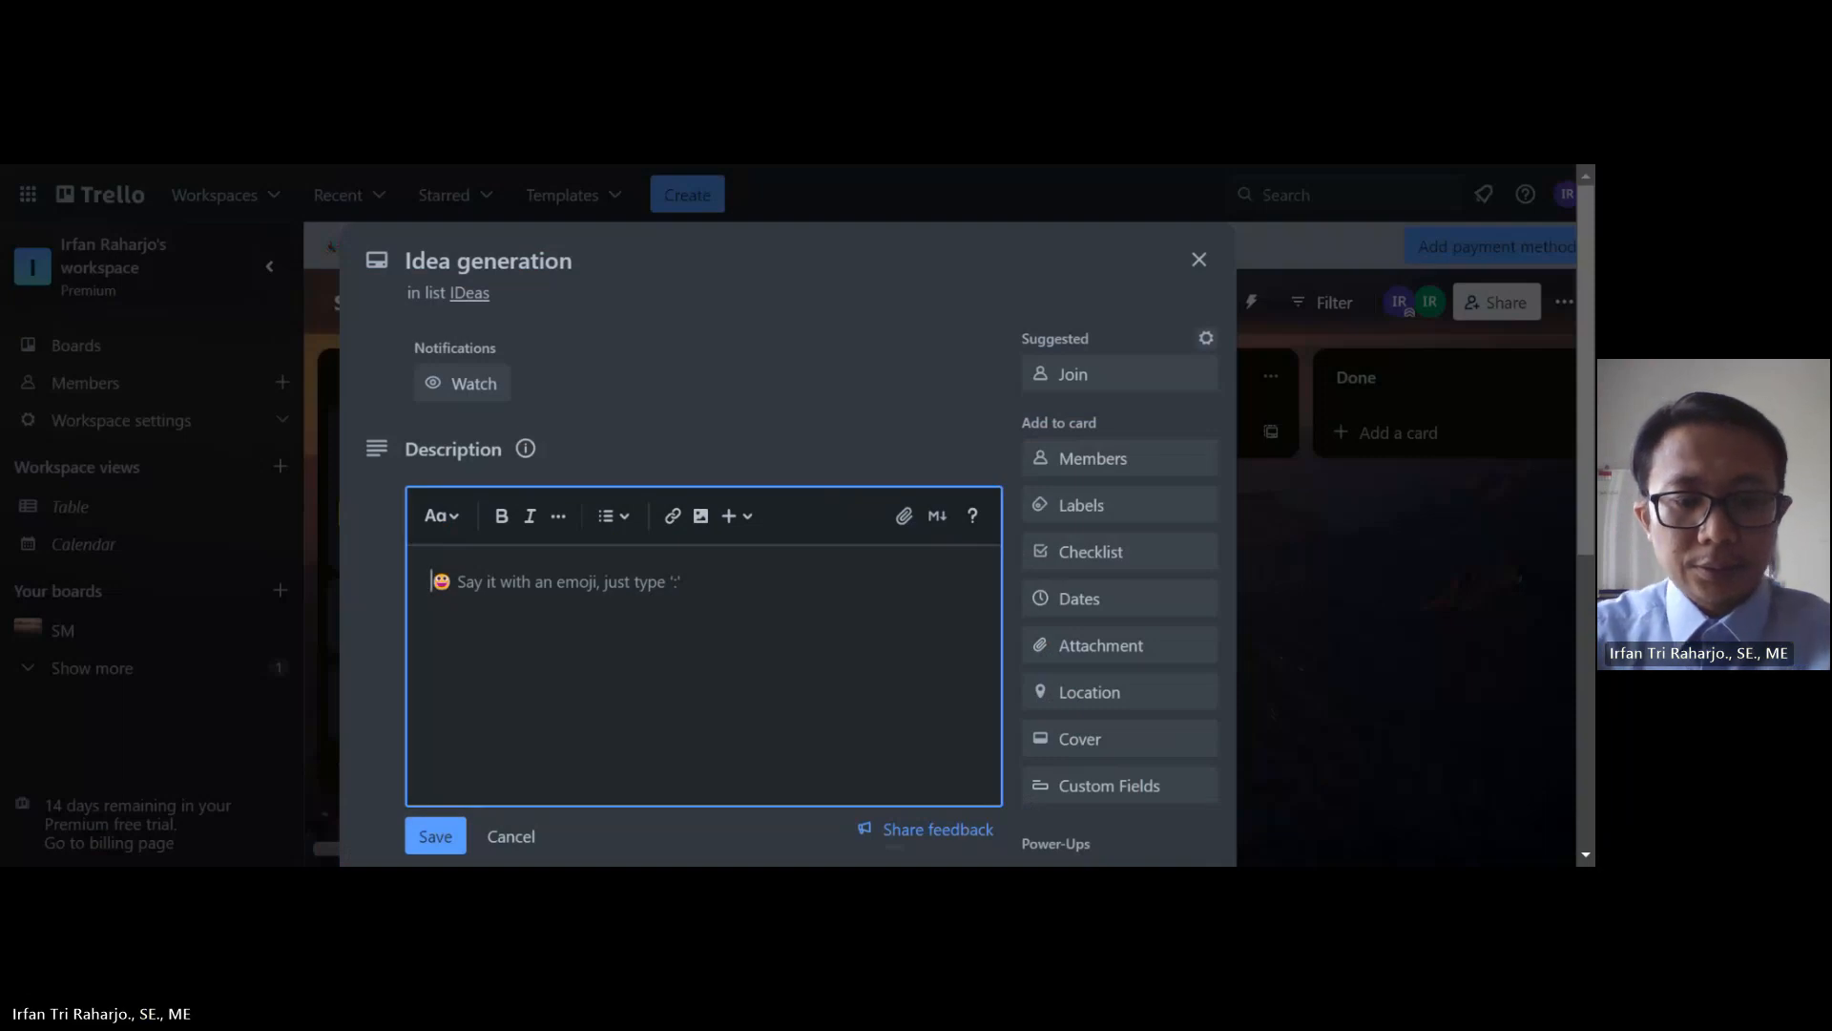
{"action": "type", "text": "Zoom meeting untuk ideas ge"}
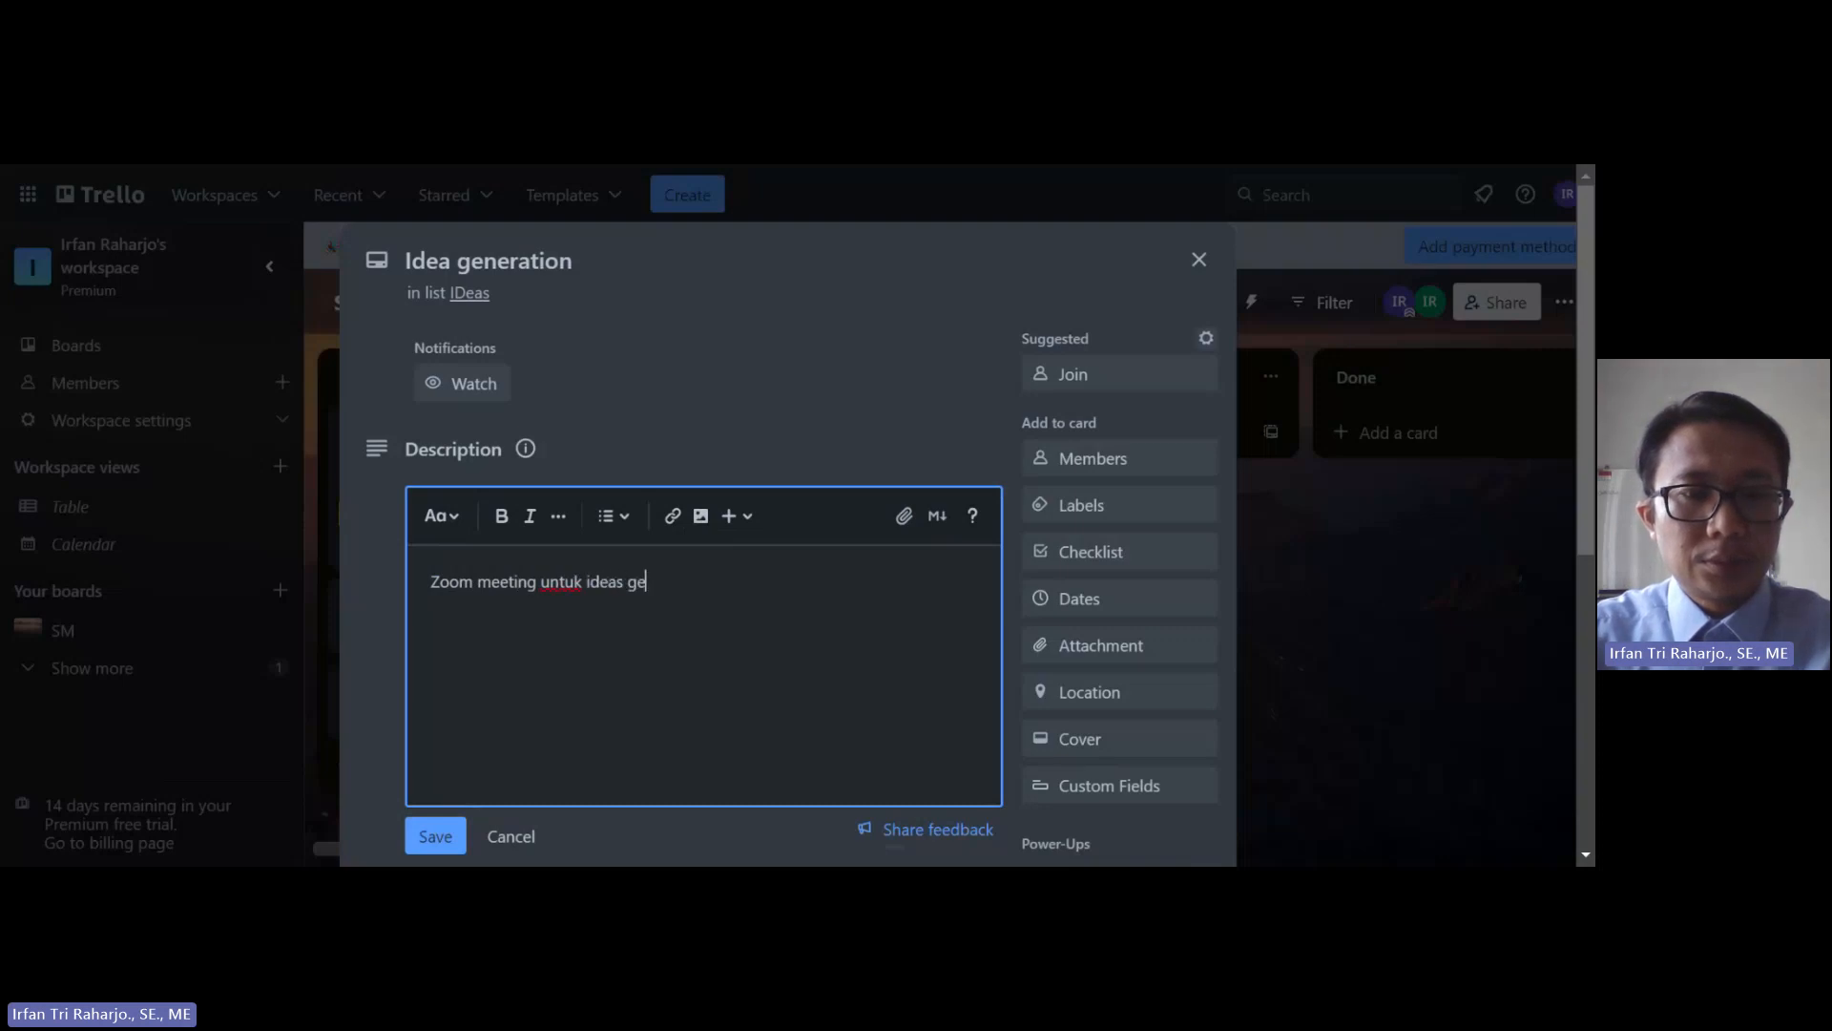
{"action": "type", "text": "neration"}
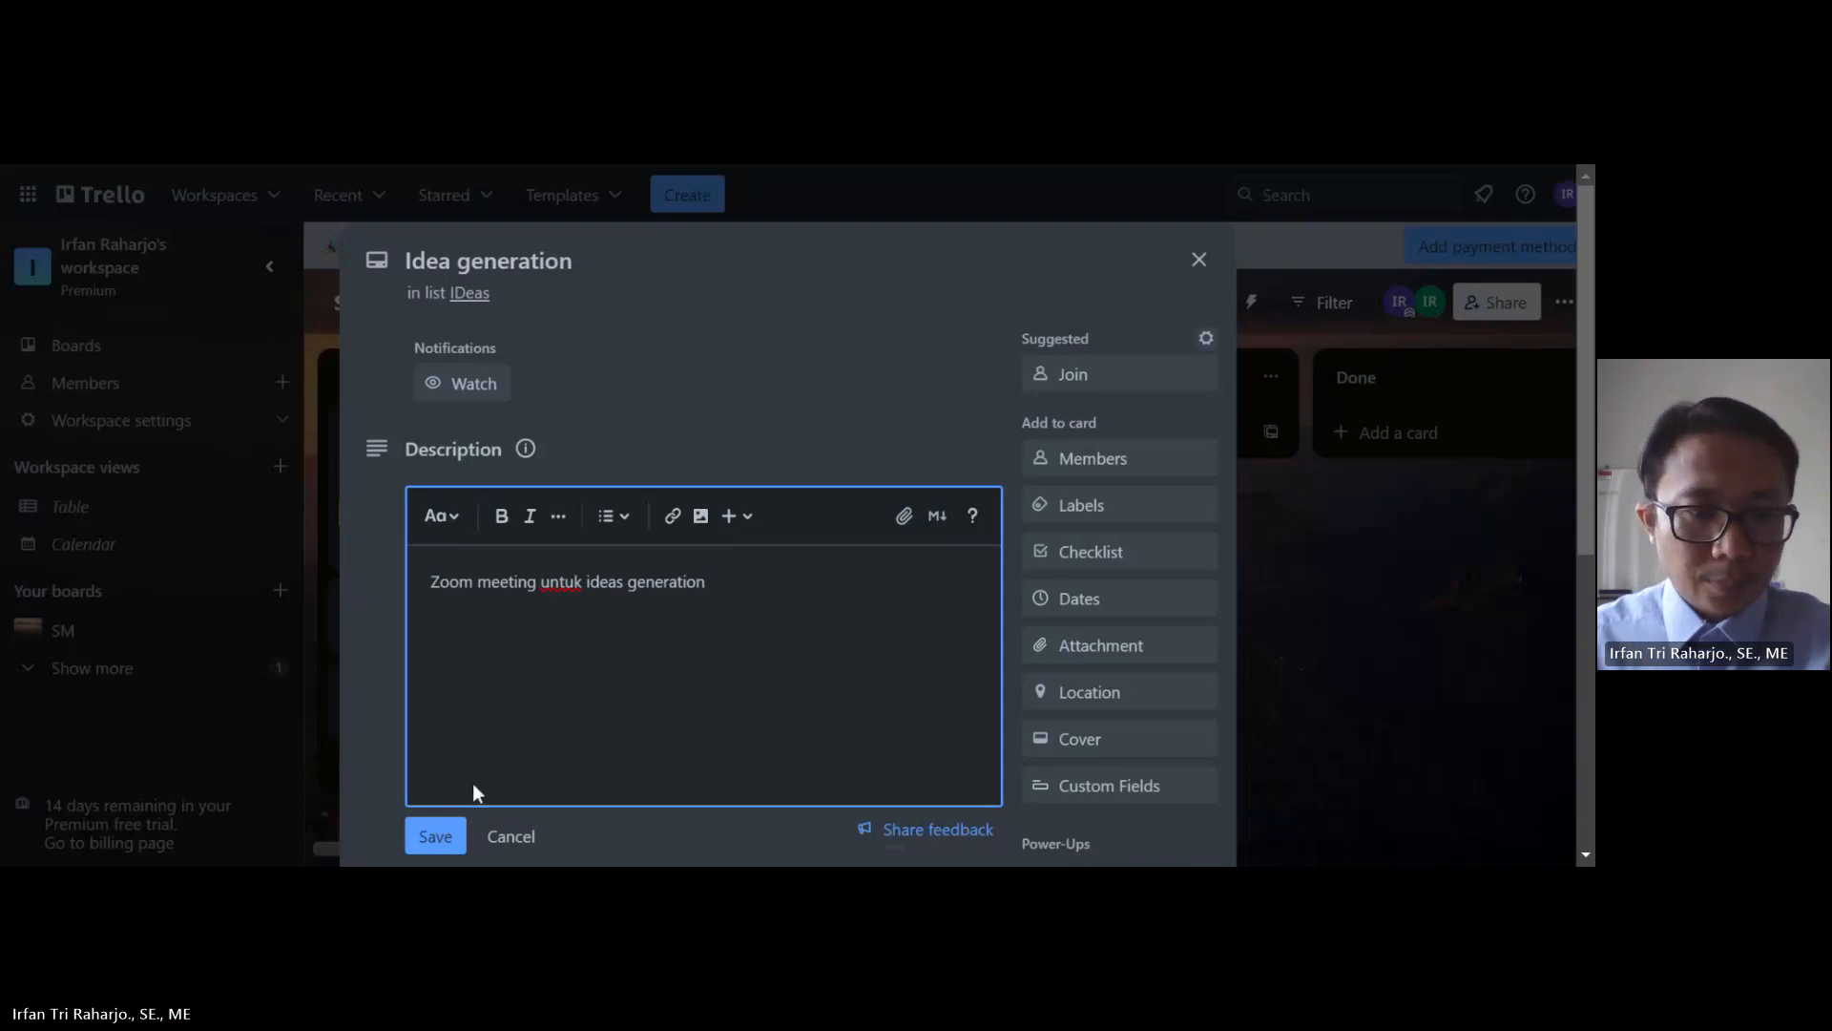
{"action": "left_click", "coordinate": [435, 836]}
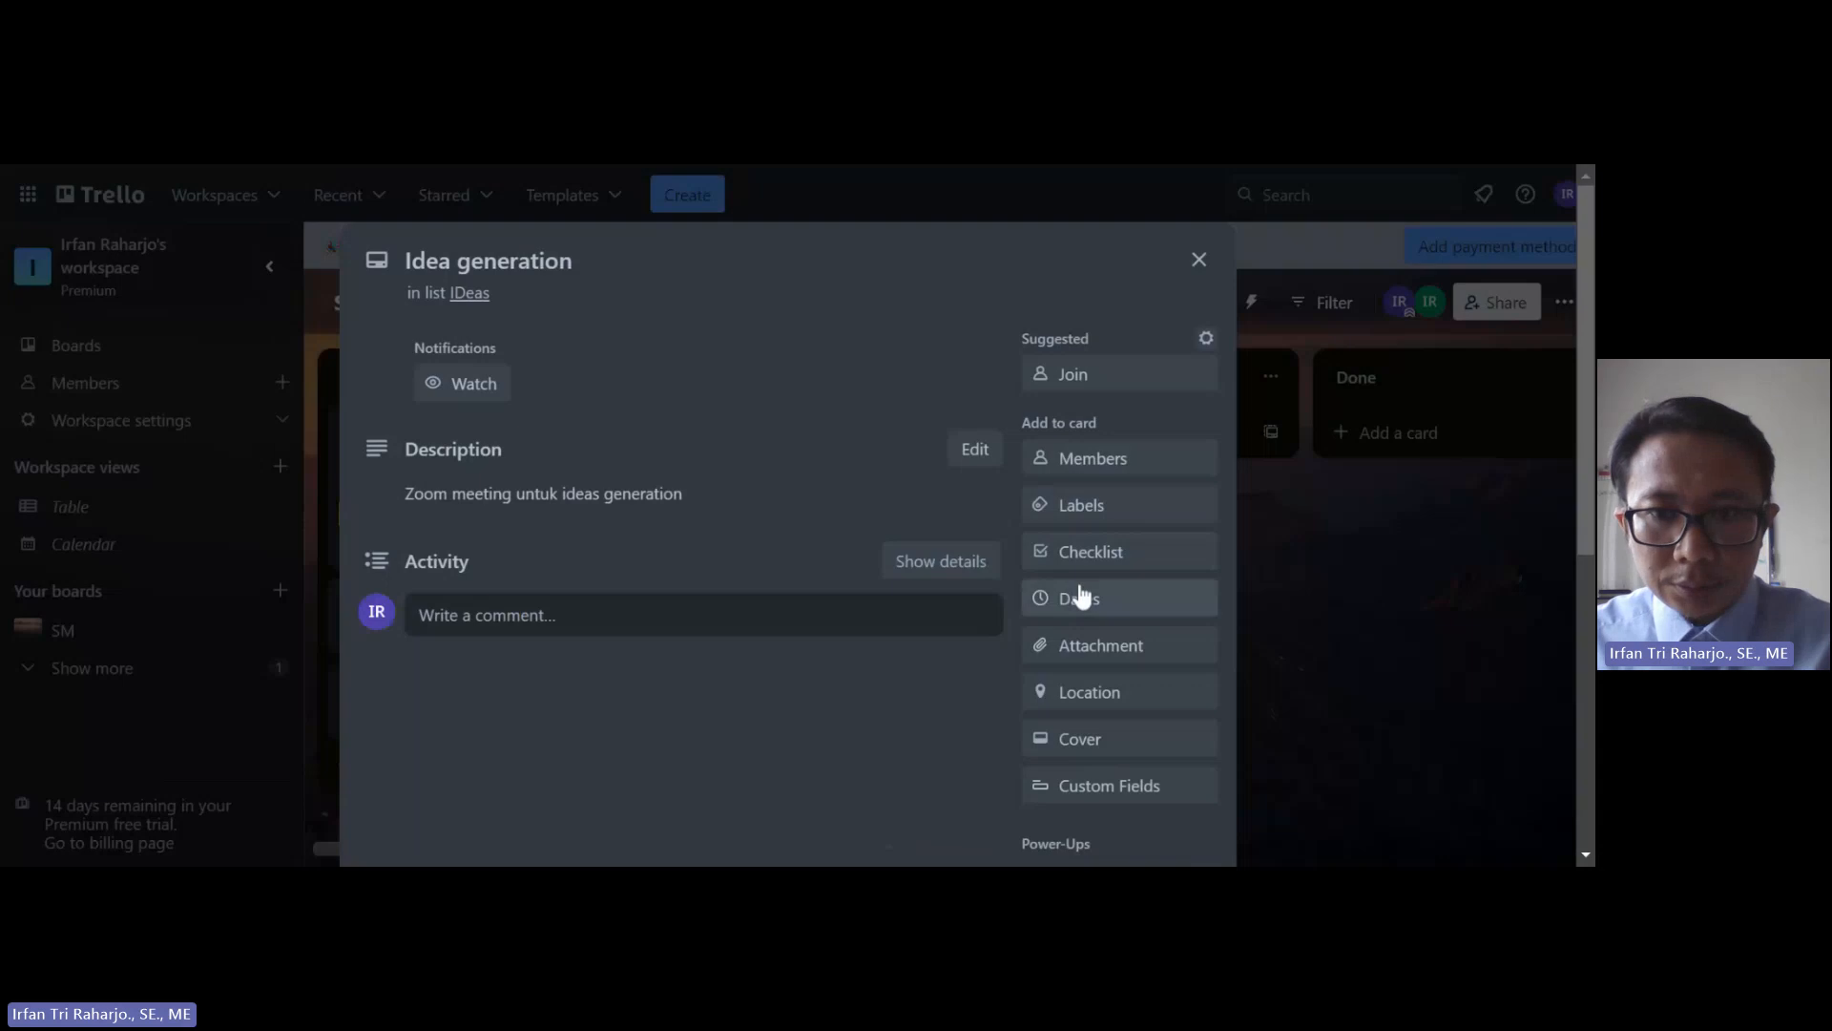
Step: Set the card's due date to Sep 18 and close the card
{"action": "left_click", "coordinate": [1089, 599]}
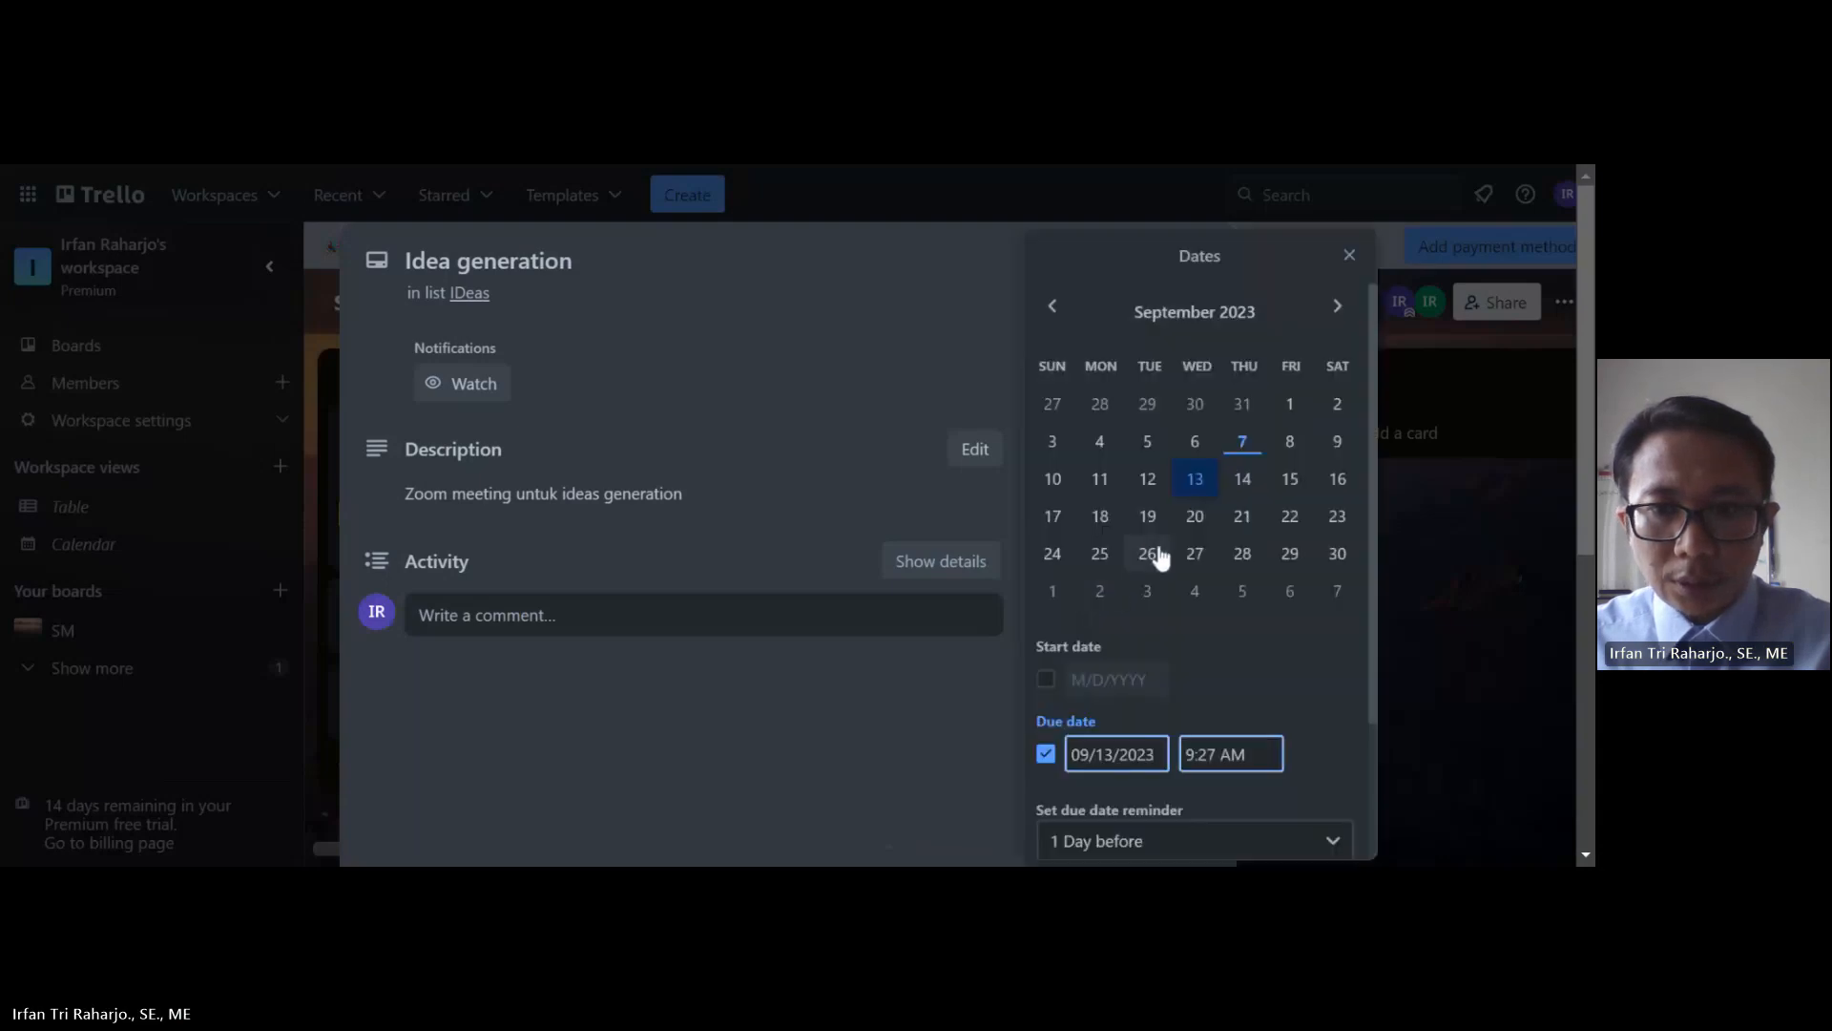
{"action": "left_click", "coordinate": [1103, 520]}
{"action": "scroll", "coordinate": [1120, 615], "scroll_direction": "down", "scroll_amount": 1}
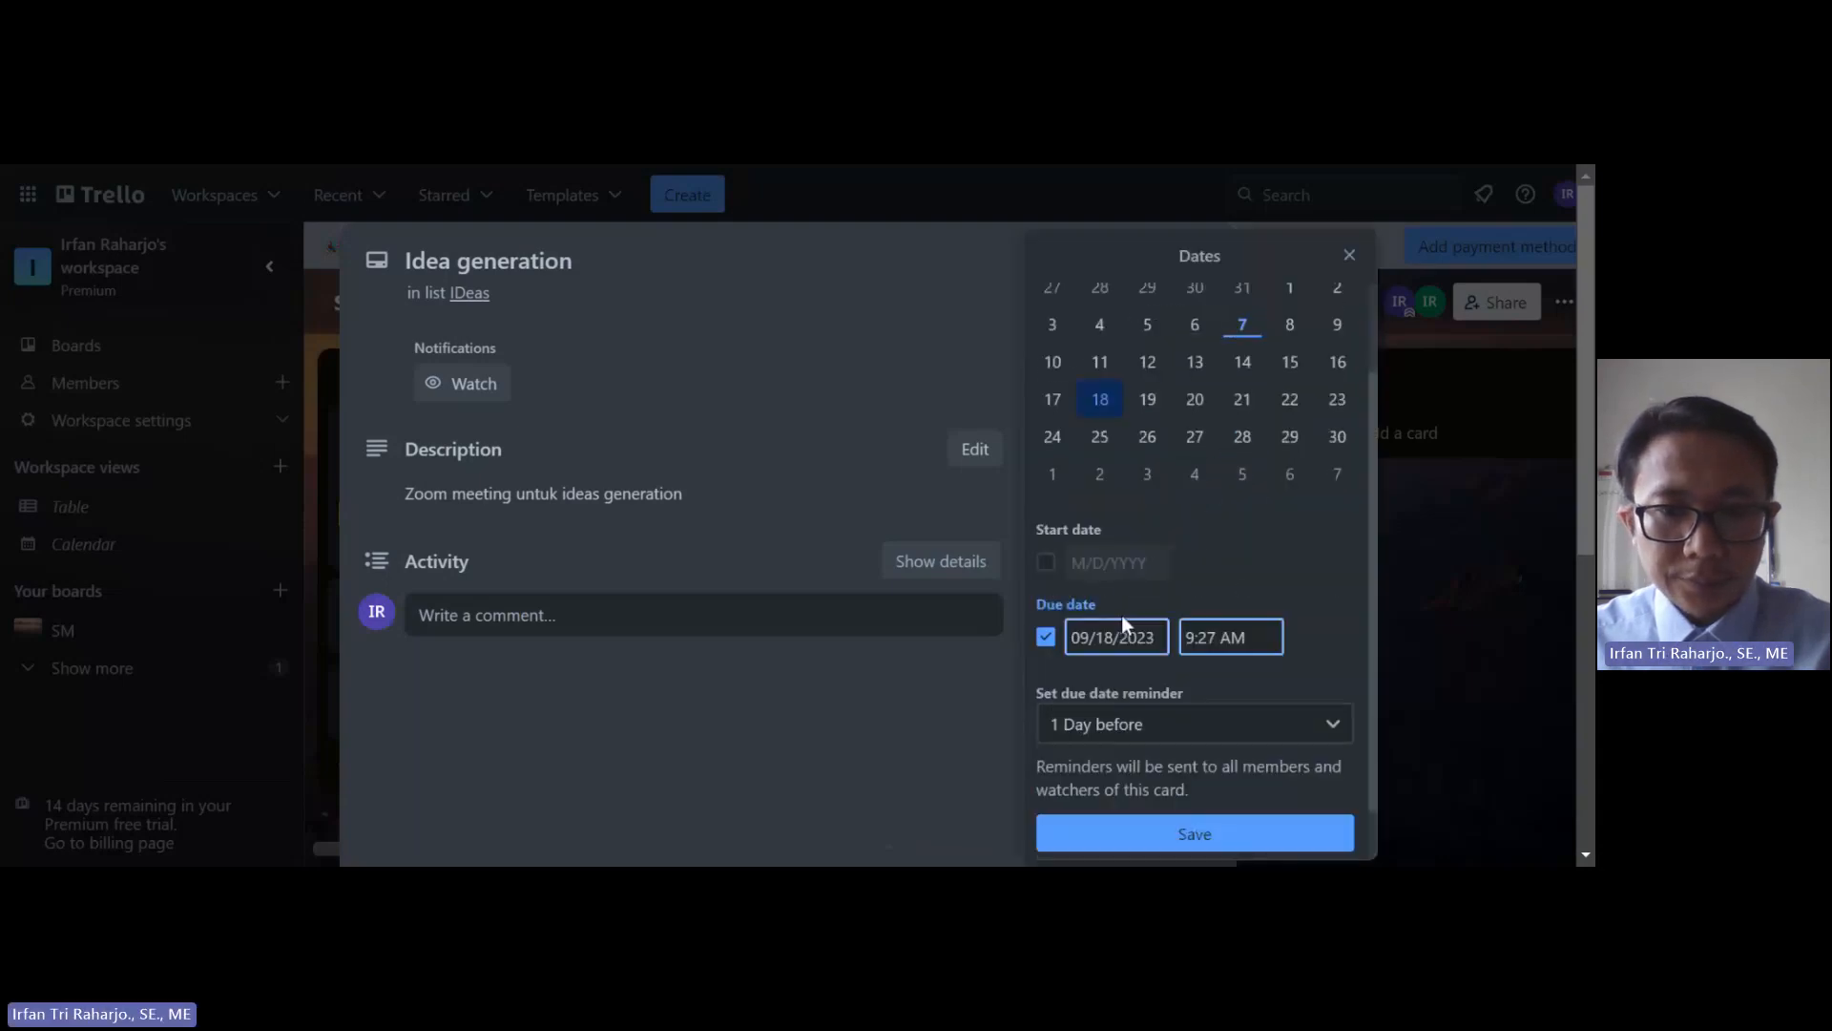
{"action": "left_click", "coordinate": [1195, 834]}
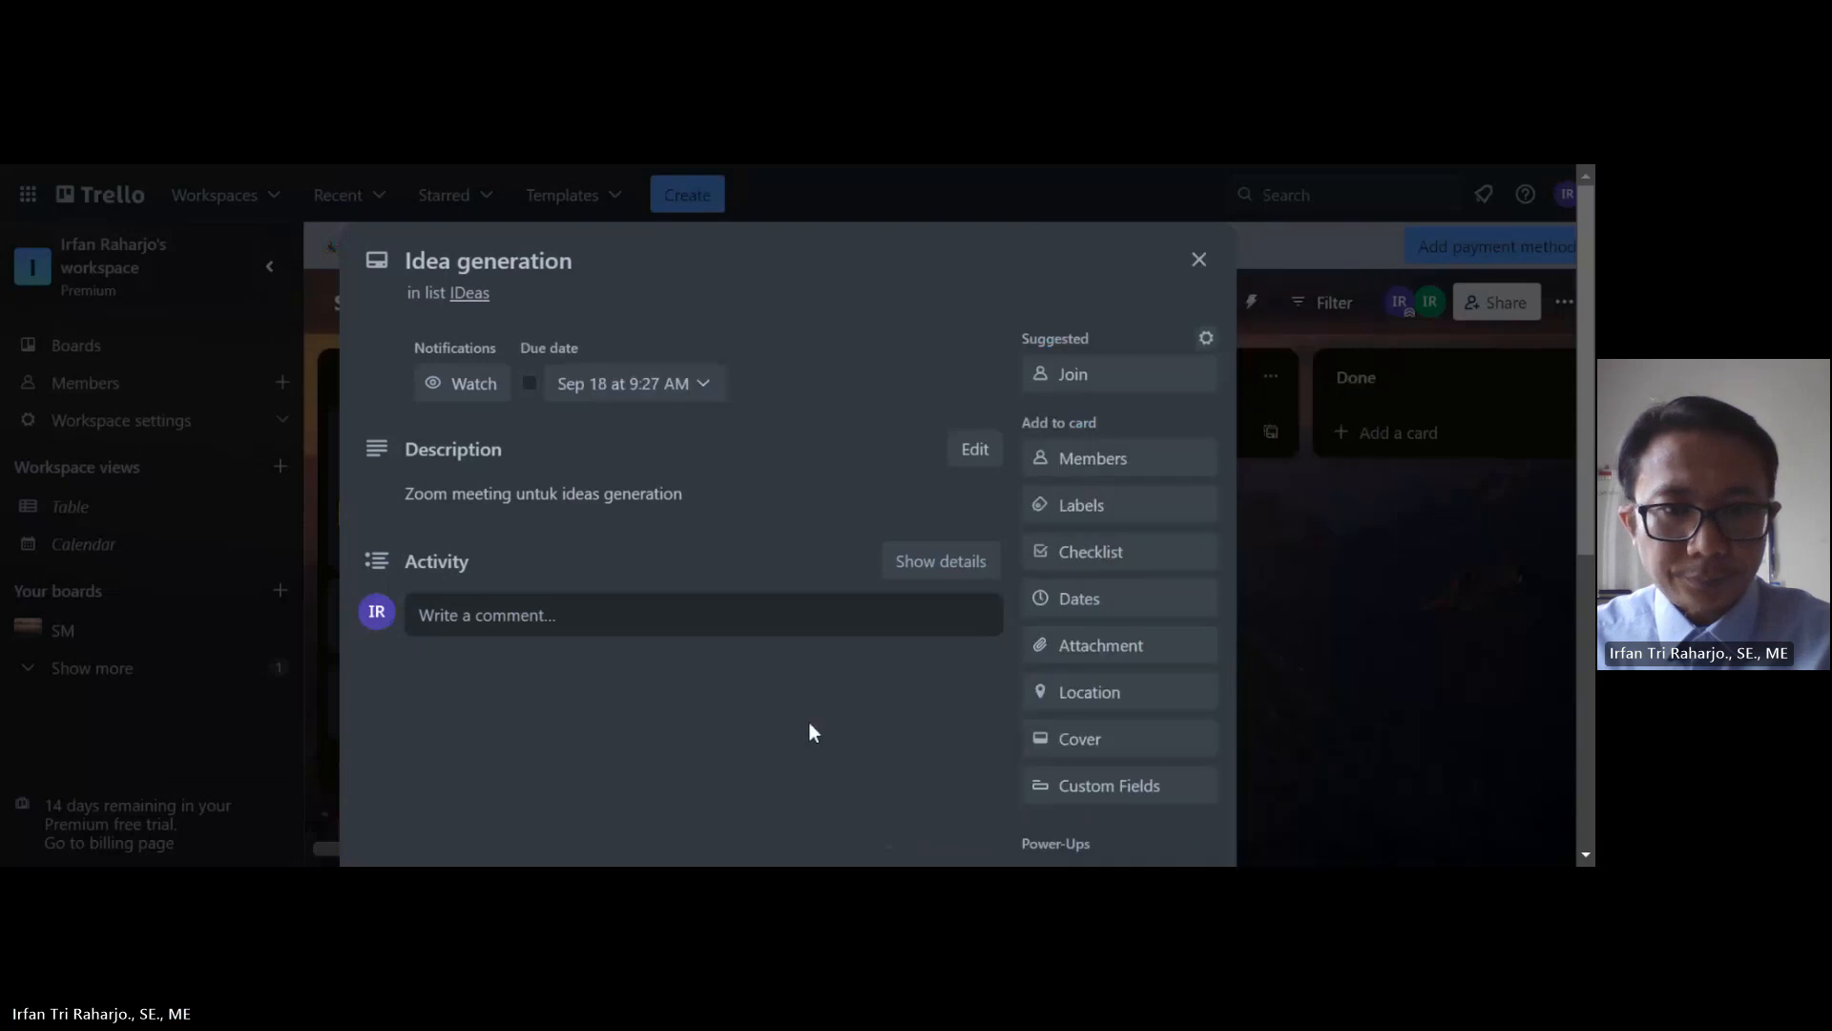
{"action": "scroll", "coordinate": [850, 697], "scroll_direction": "down", "scroll_amount": 5}
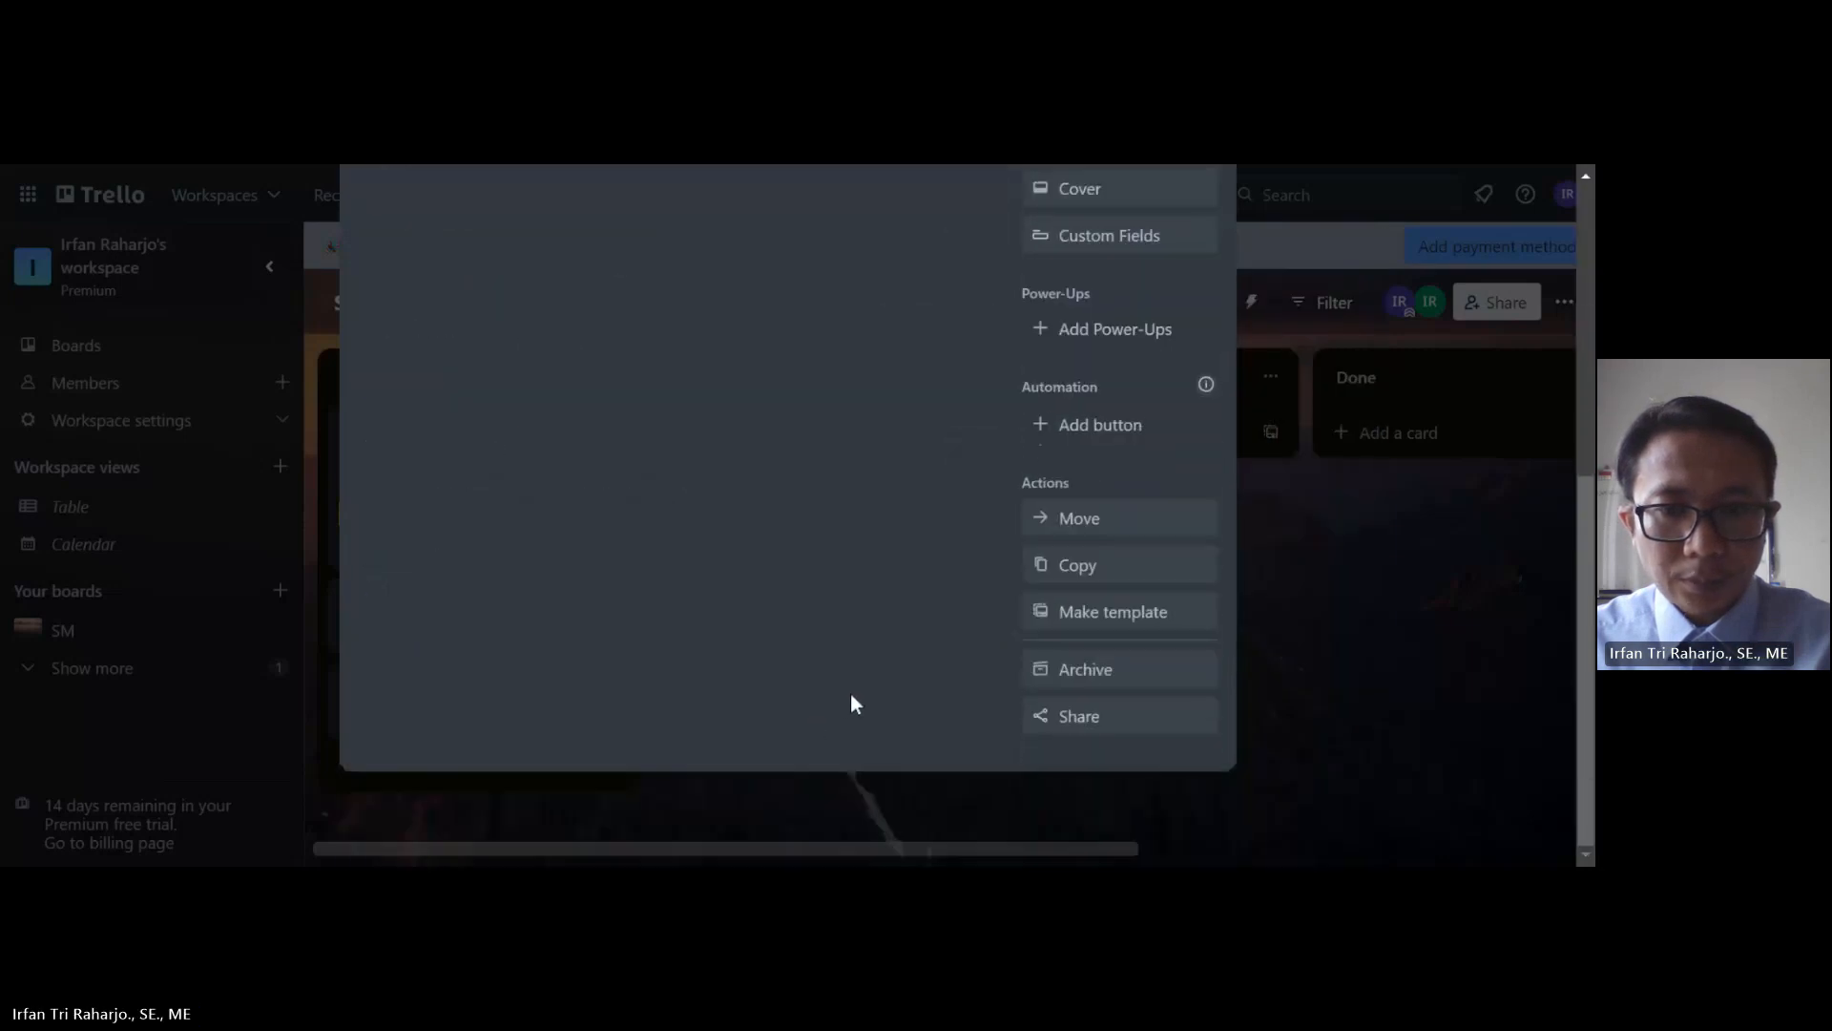
{"action": "scroll", "coordinate": [851, 697], "scroll_direction": "up", "scroll_amount": 4}
{"action": "scroll", "coordinate": [851, 693], "scroll_direction": "up", "scroll_amount": 2}
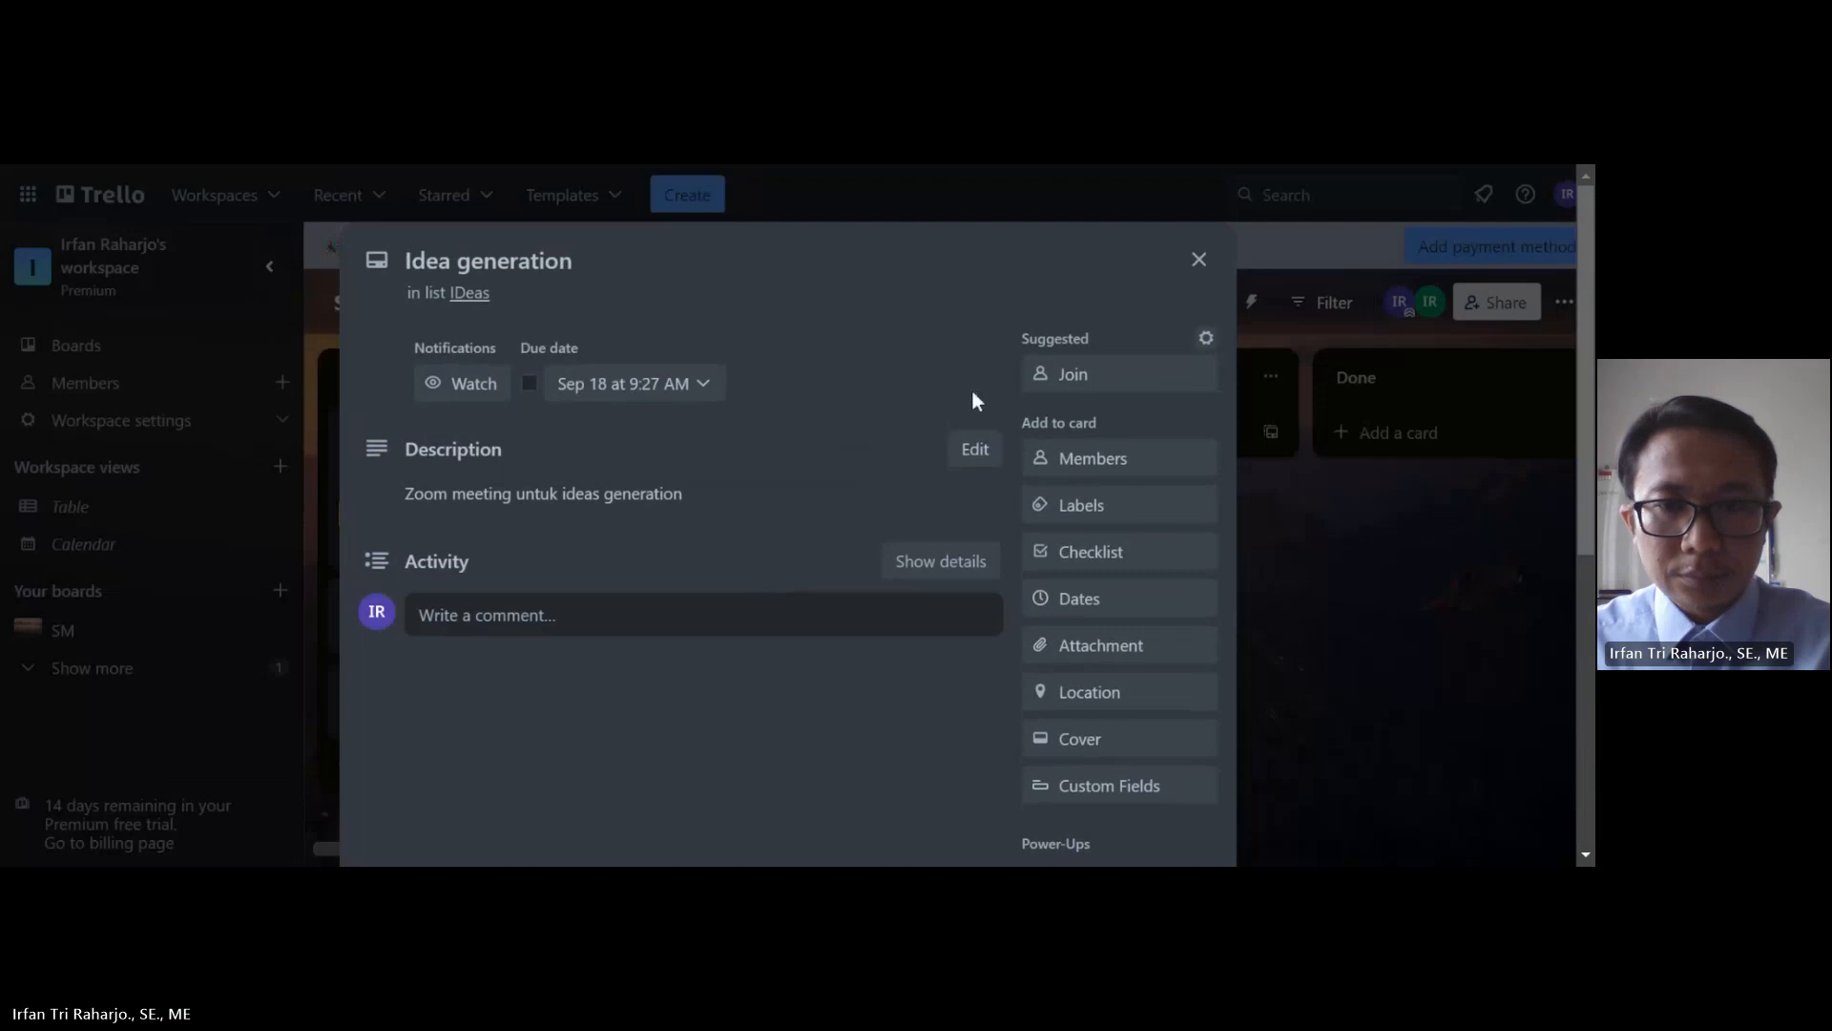
{"action": "left_click", "coordinate": [1199, 260]}
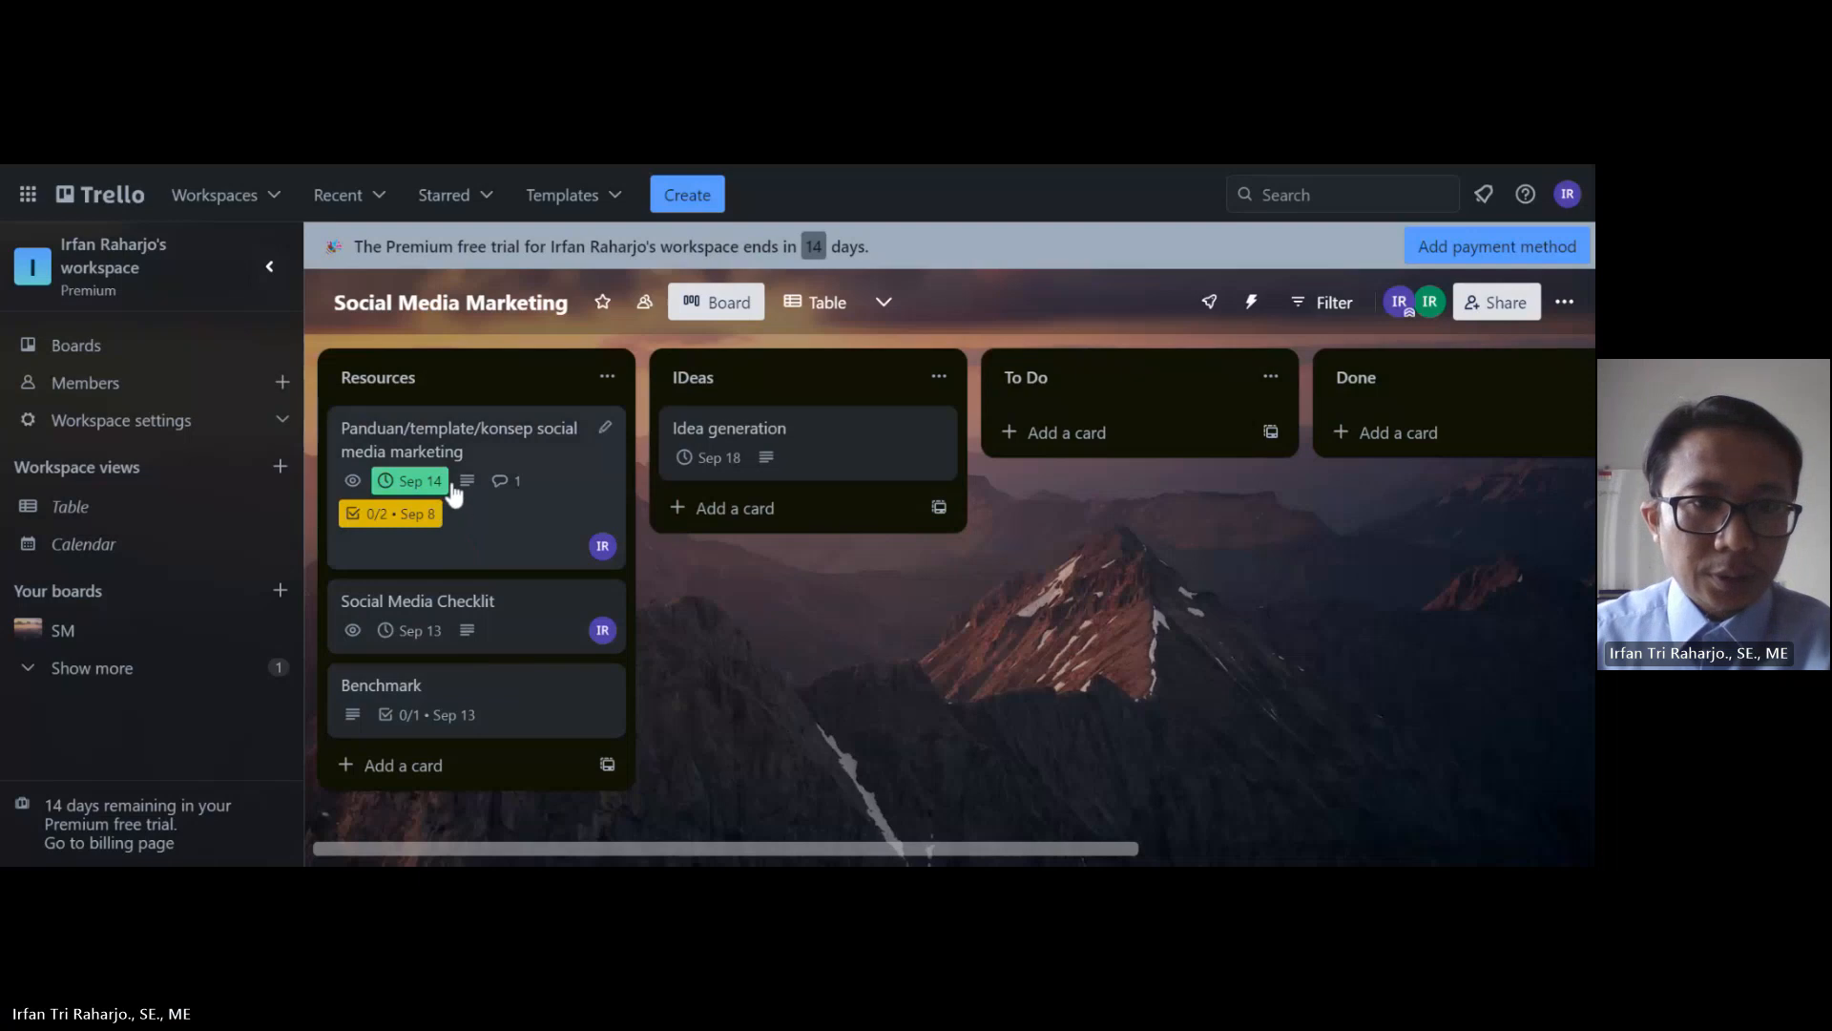
Step: Drag the Panduan, Social Media Checklit, Benchmark and Idea generation cards into To Do
{"action": "left_click", "coordinate": [423, 453]}
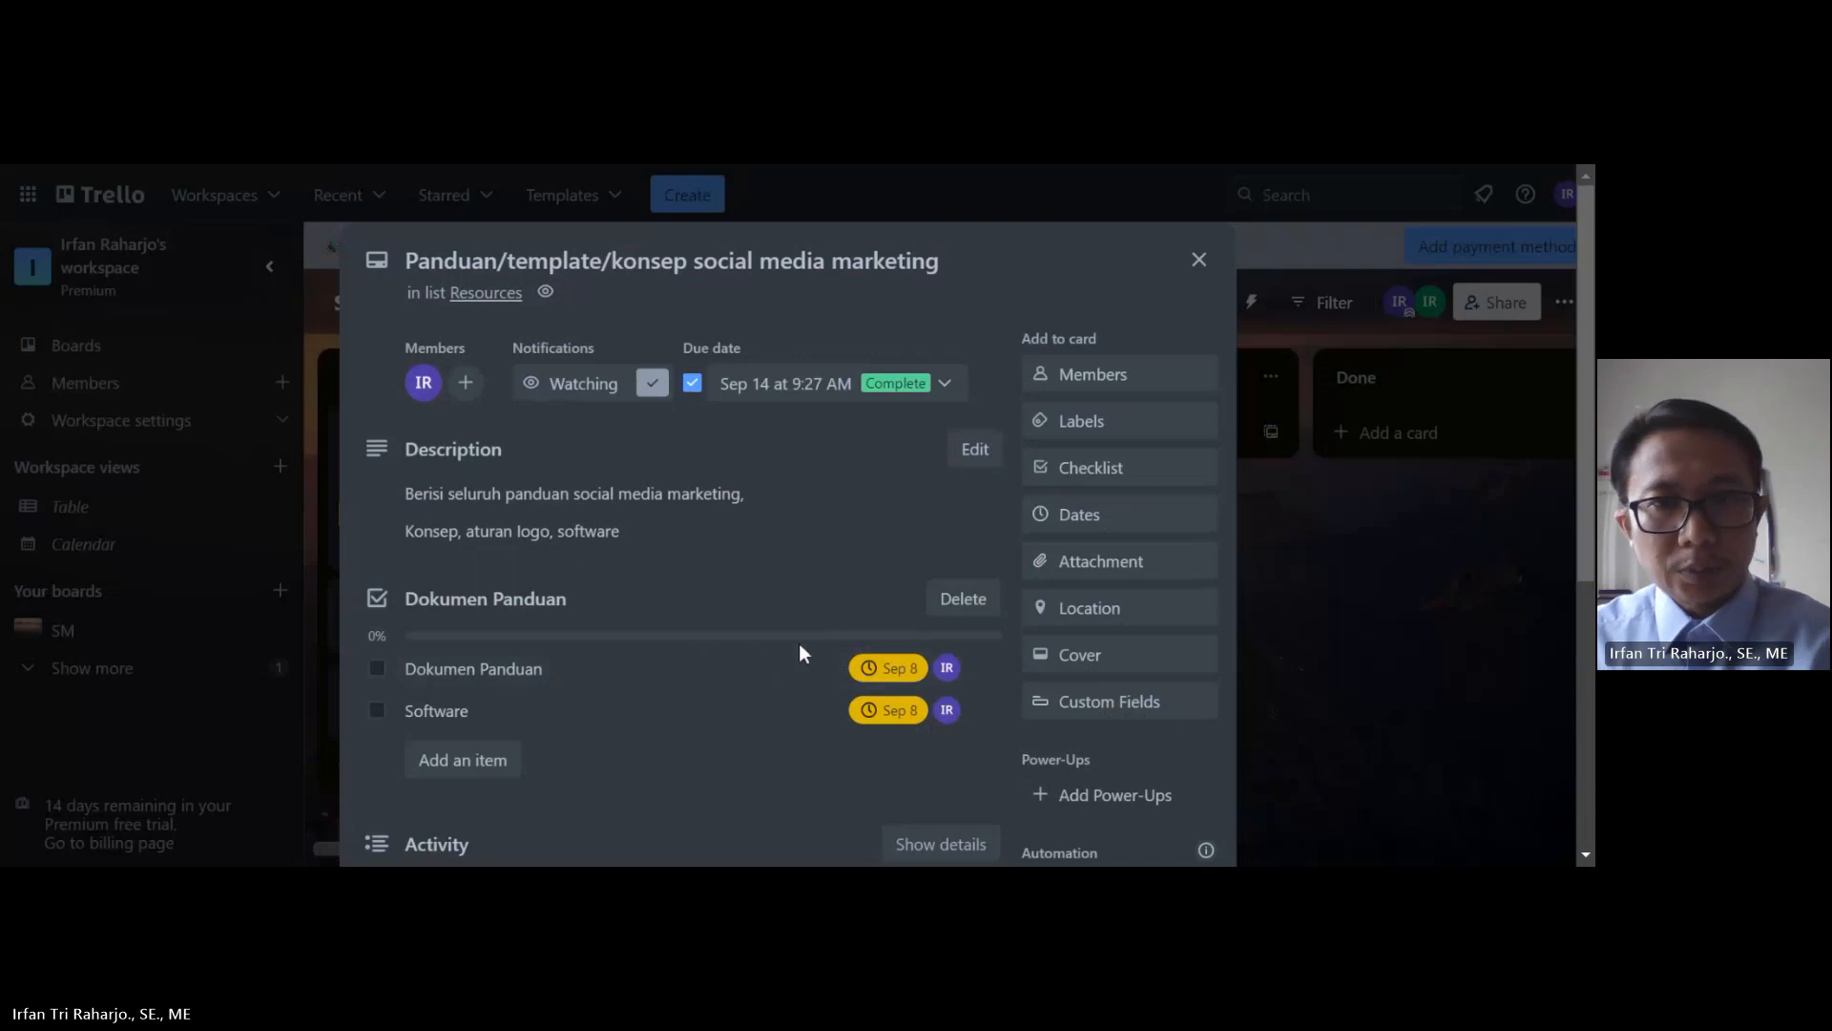
{"action": "left_click", "coordinate": [1199, 263]}
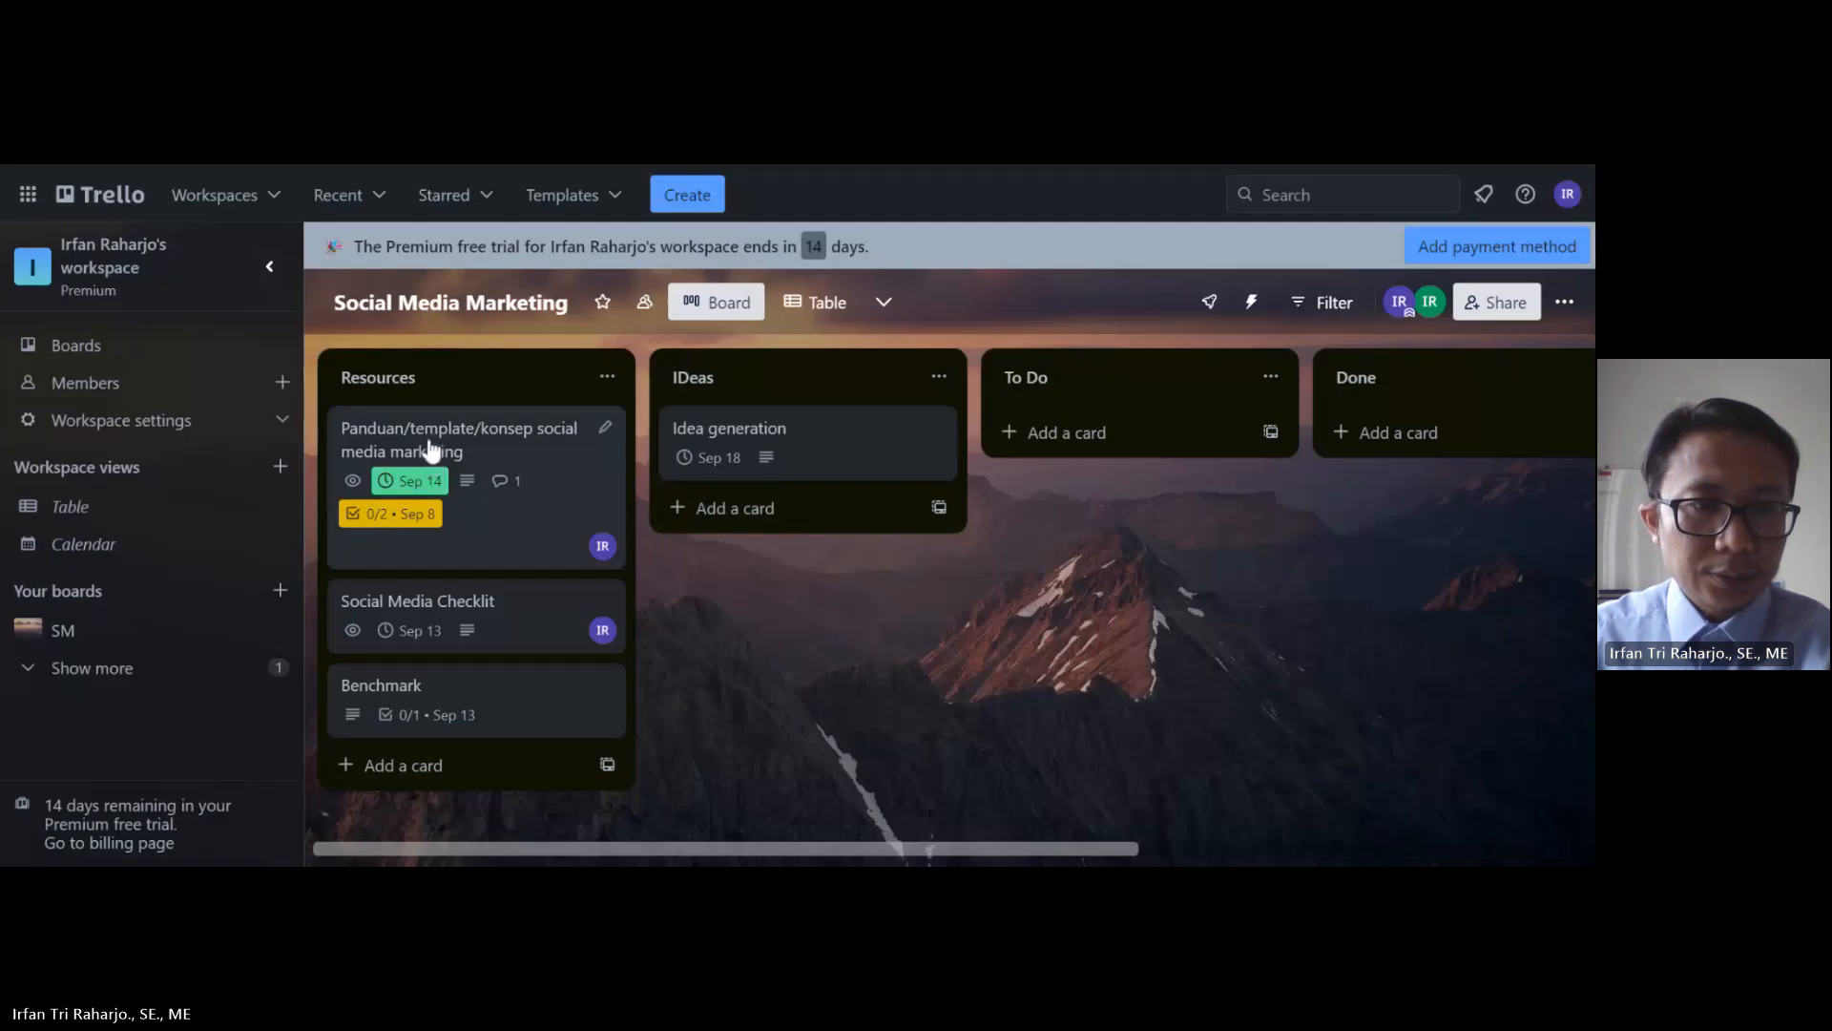
{"action": "left_click_drag", "start_coordinate": [432, 448], "coordinate": [1096, 424]}
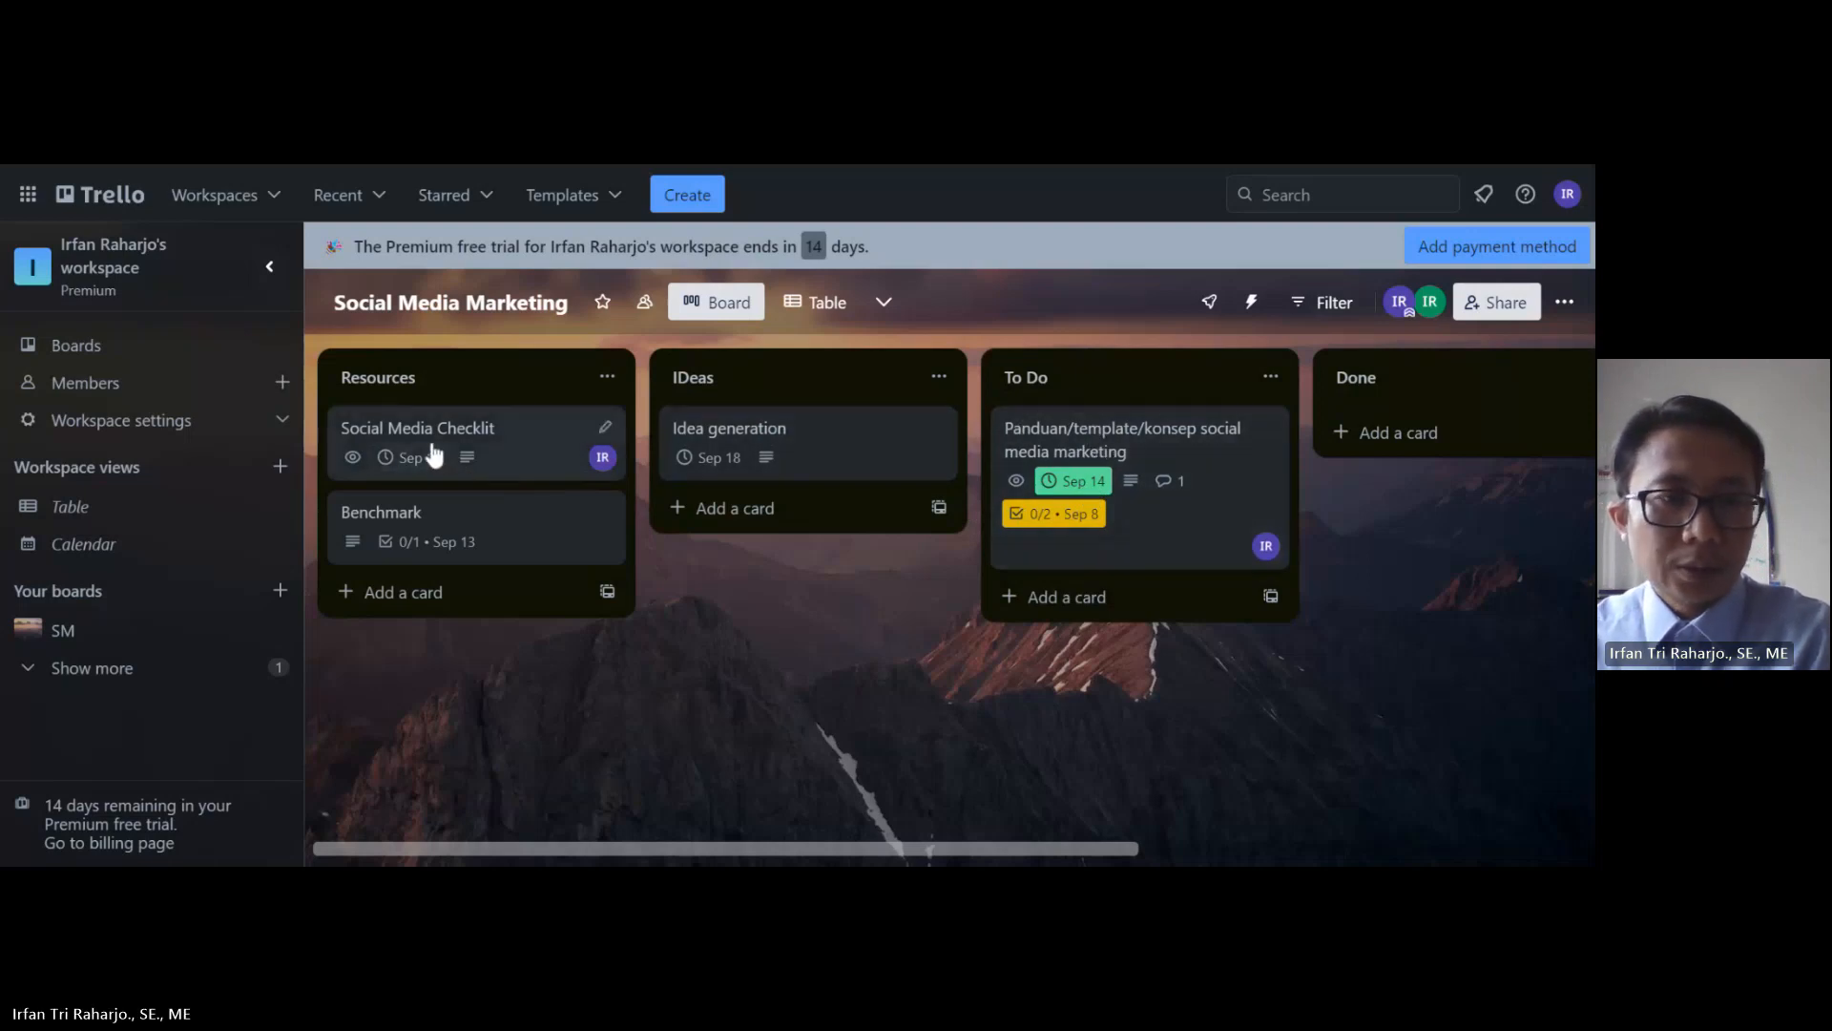
{"action": "left_click_drag", "start_coordinate": [427, 449], "coordinate": [1106, 577]}
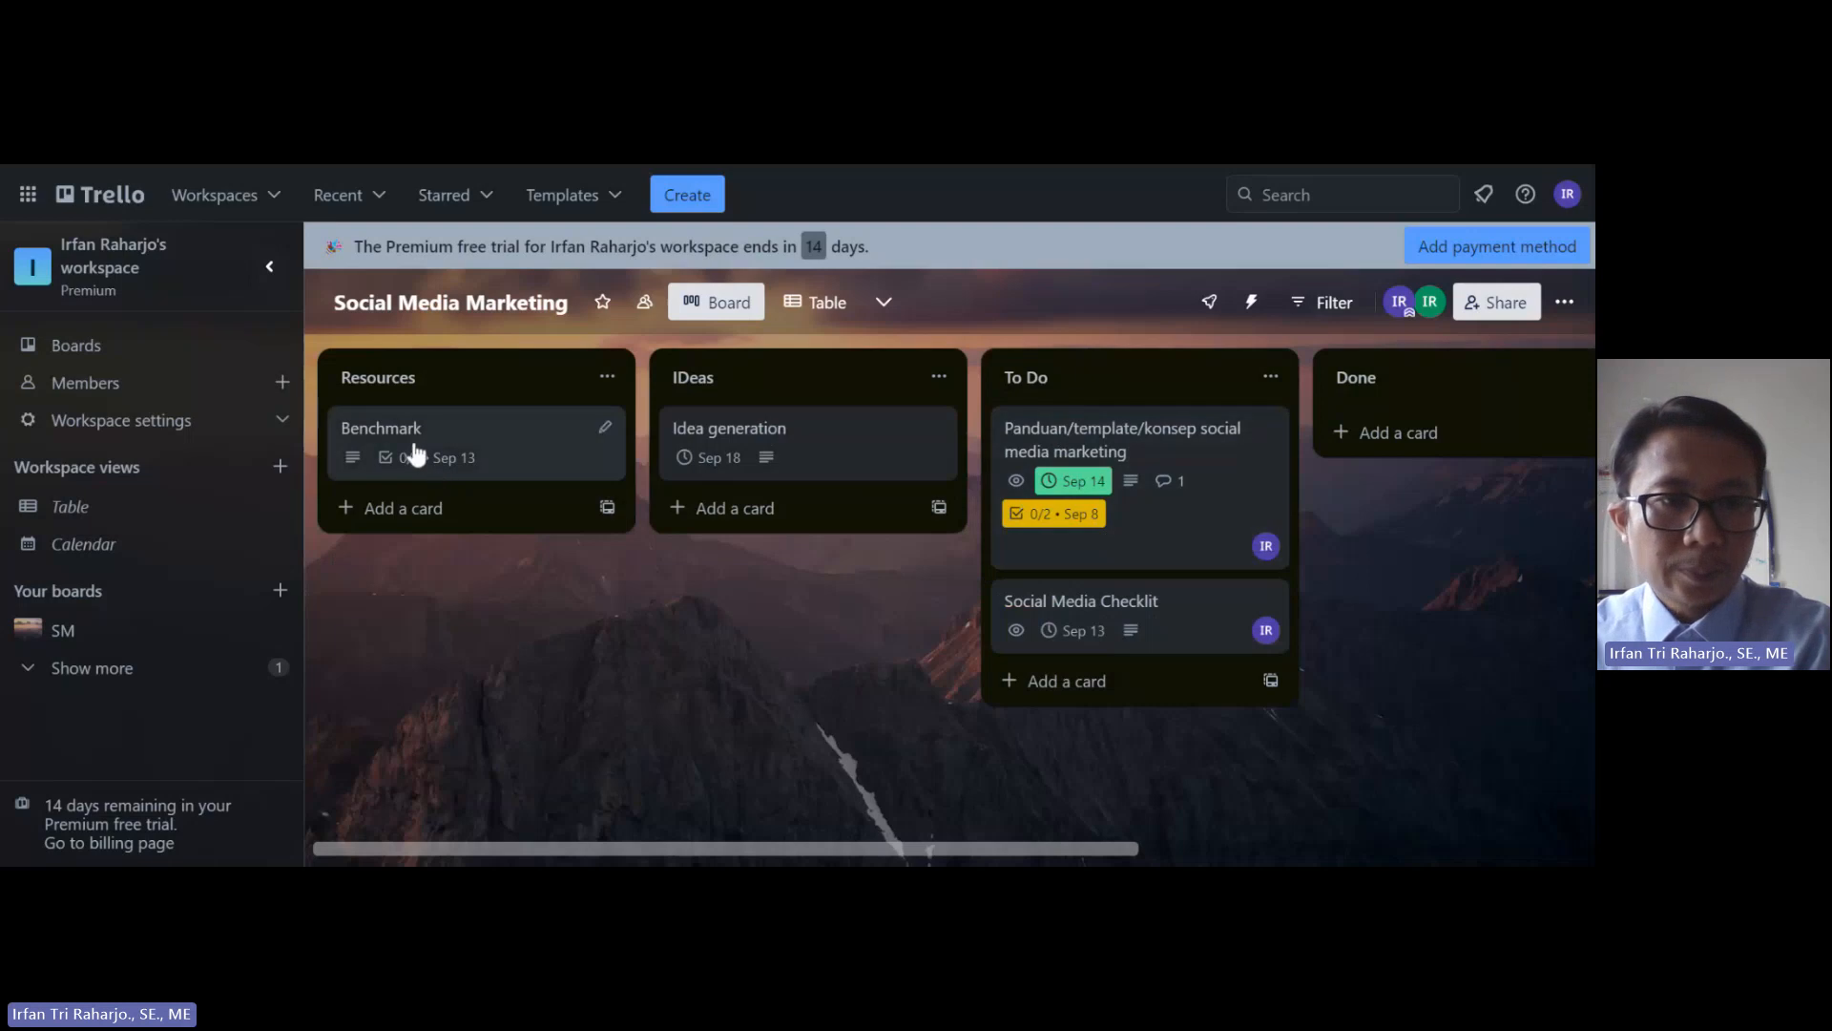
{"action": "left_click_drag", "start_coordinate": [412, 449], "coordinate": [1097, 680]}
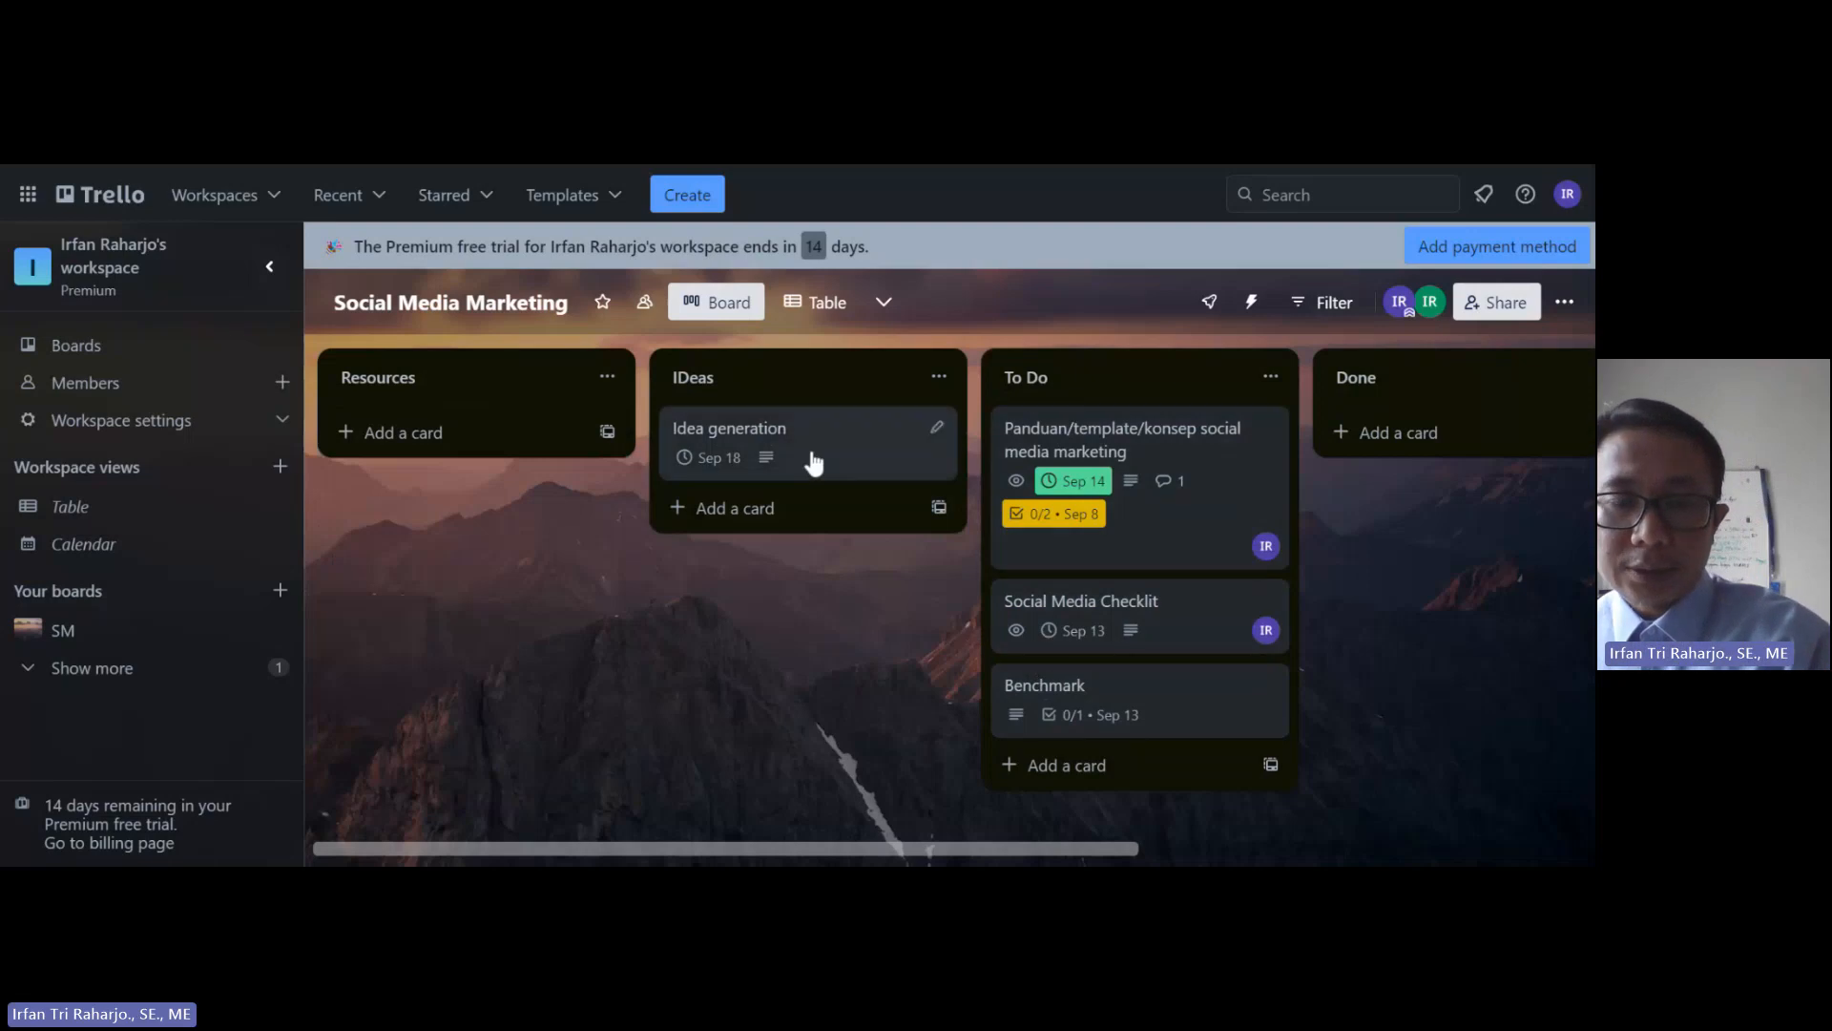
{"action": "left_click_drag", "start_coordinate": [804, 457], "coordinate": [1124, 749]}
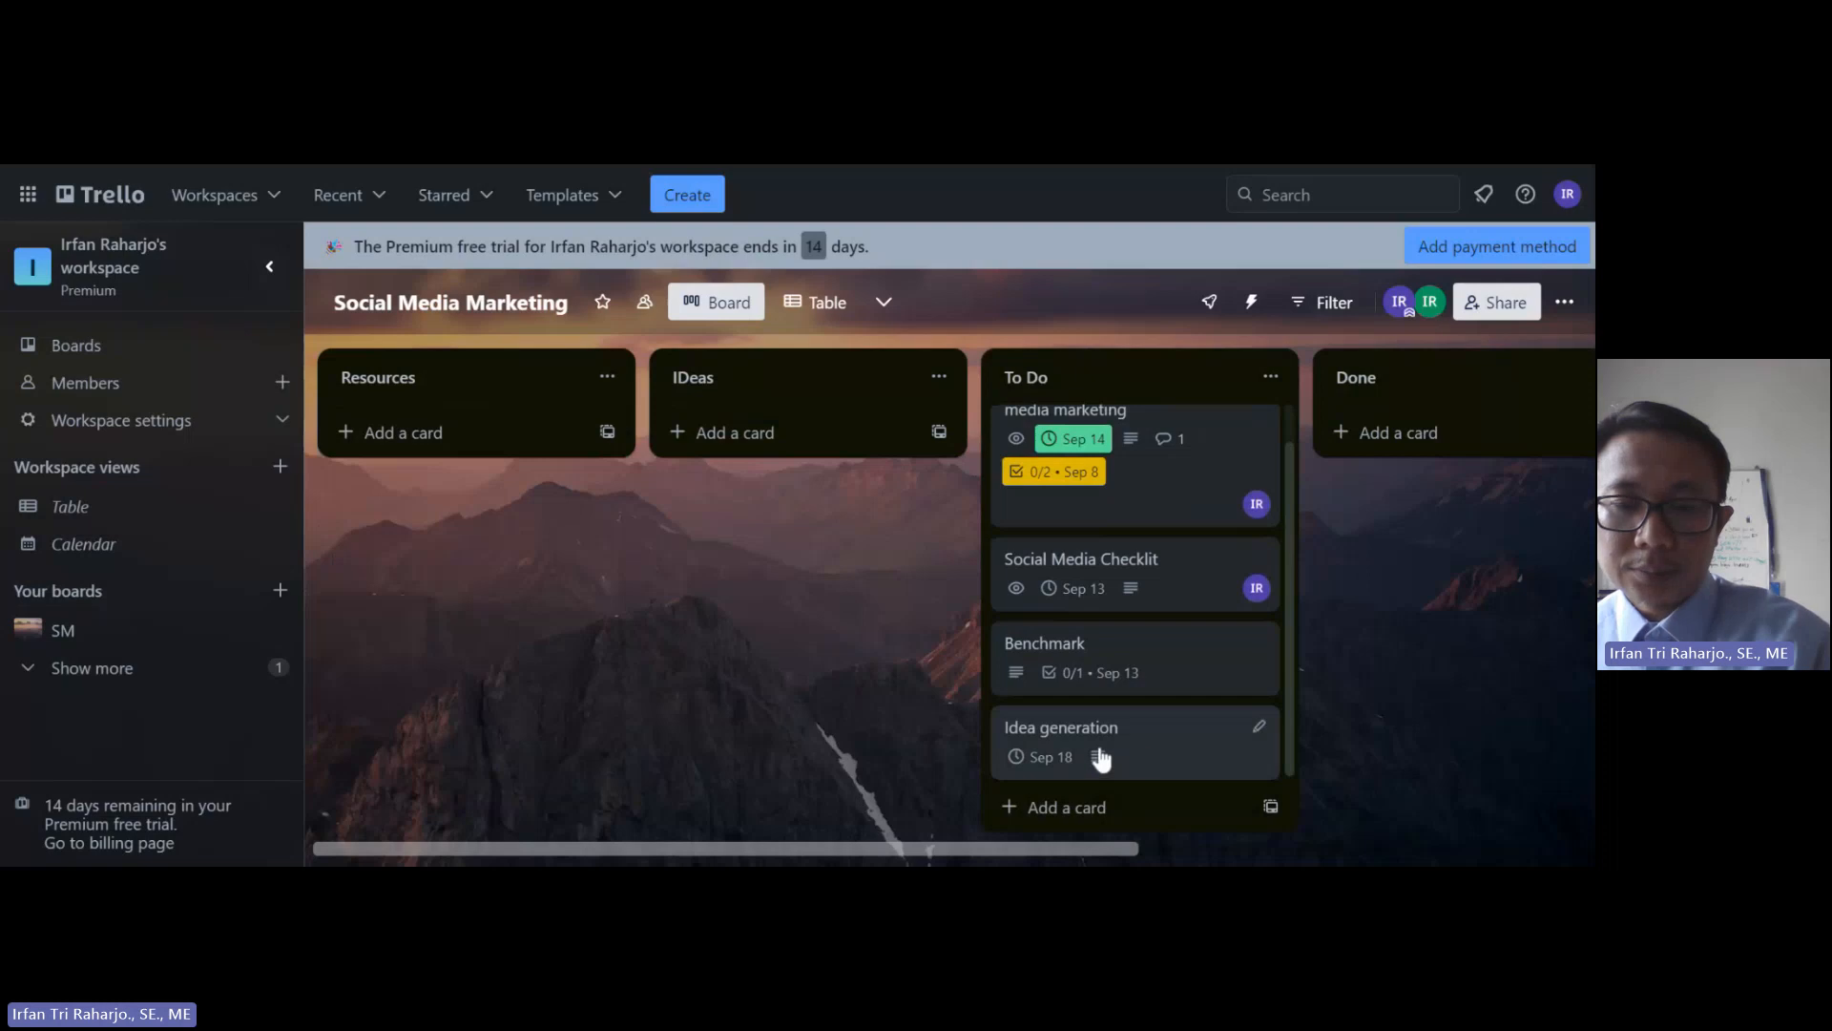
{"action": "left_click_drag", "start_coordinate": [969, 851], "coordinate": [1221, 849]}
{"action": "mouse_move", "coordinate": [753, 485]}
{"action": "left_mouse_down"}
{"action": "mouse_move", "coordinate": [953, 474]}
{"action": "mouse_move", "coordinate": [1040, 507]}
{"action": "mouse_move", "coordinate": [782, 468]}
{"action": "mouse_move", "coordinate": [748, 483]}
{"action": "left_mouse_up"}
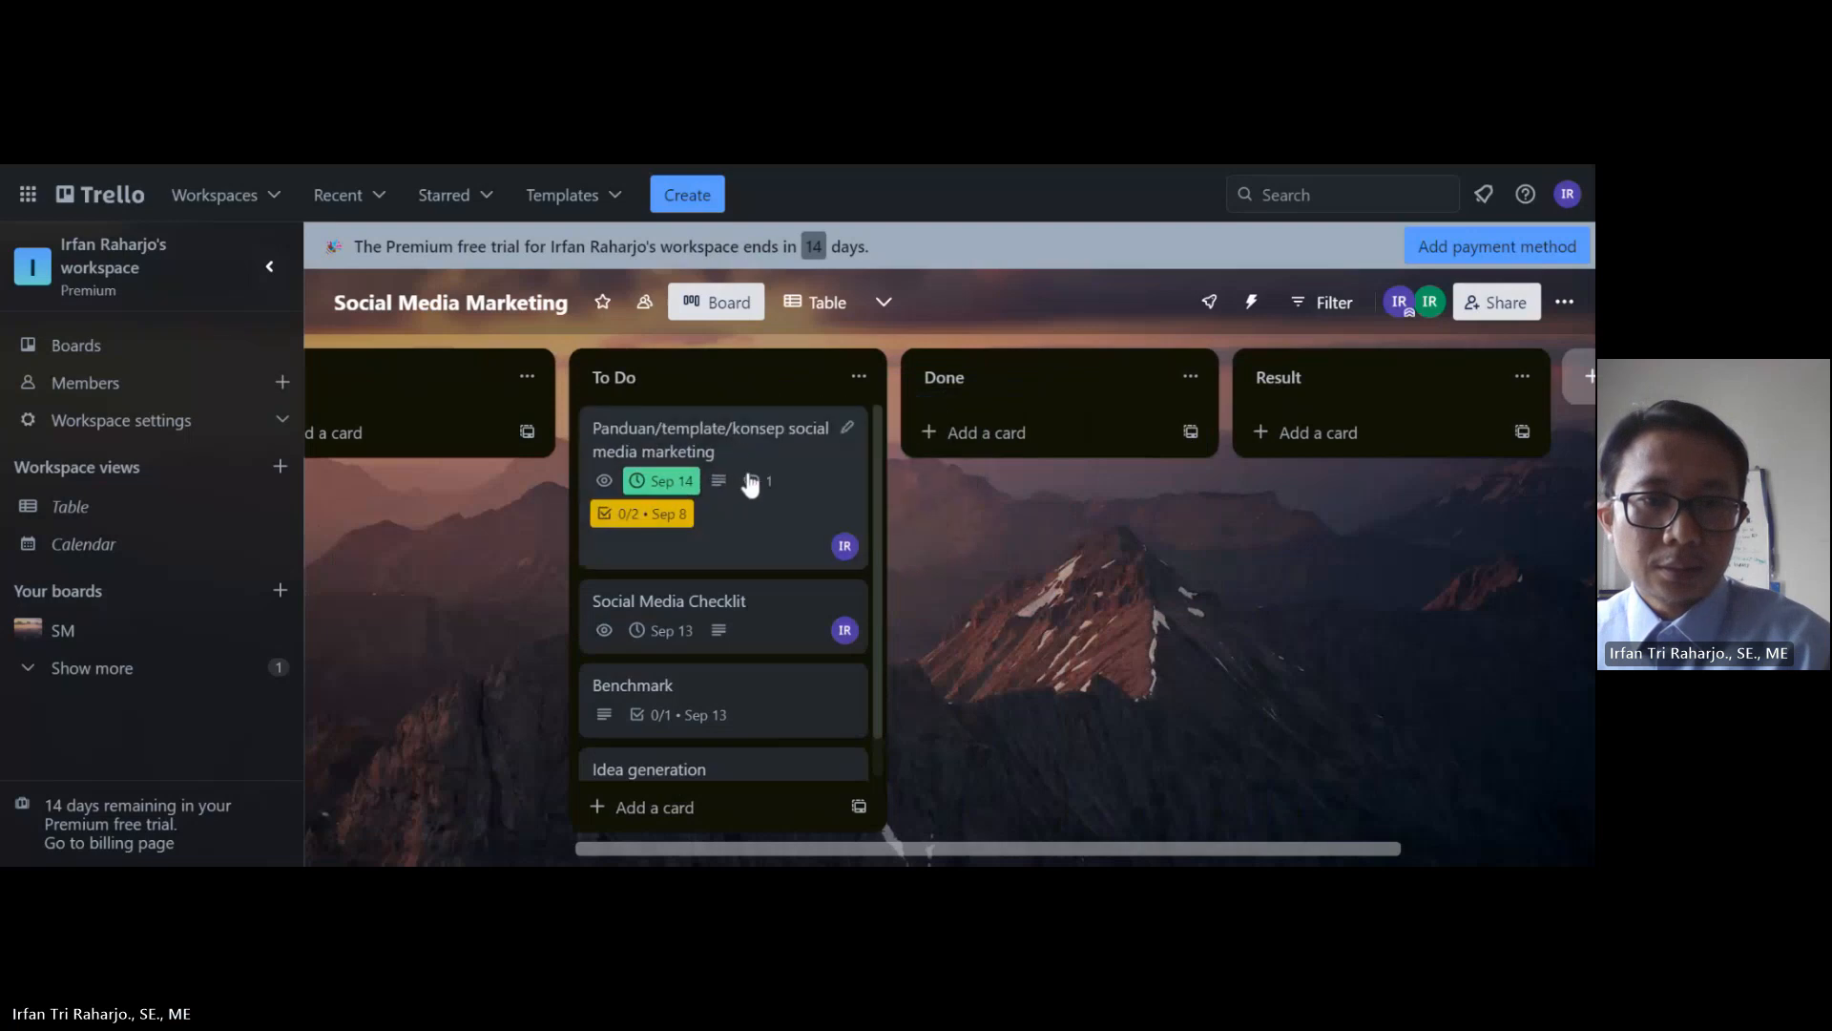
Step: On the Panduan card, tick off the Dokumen Panduan and Software checklist items
{"action": "left_click", "coordinate": [684, 491]}
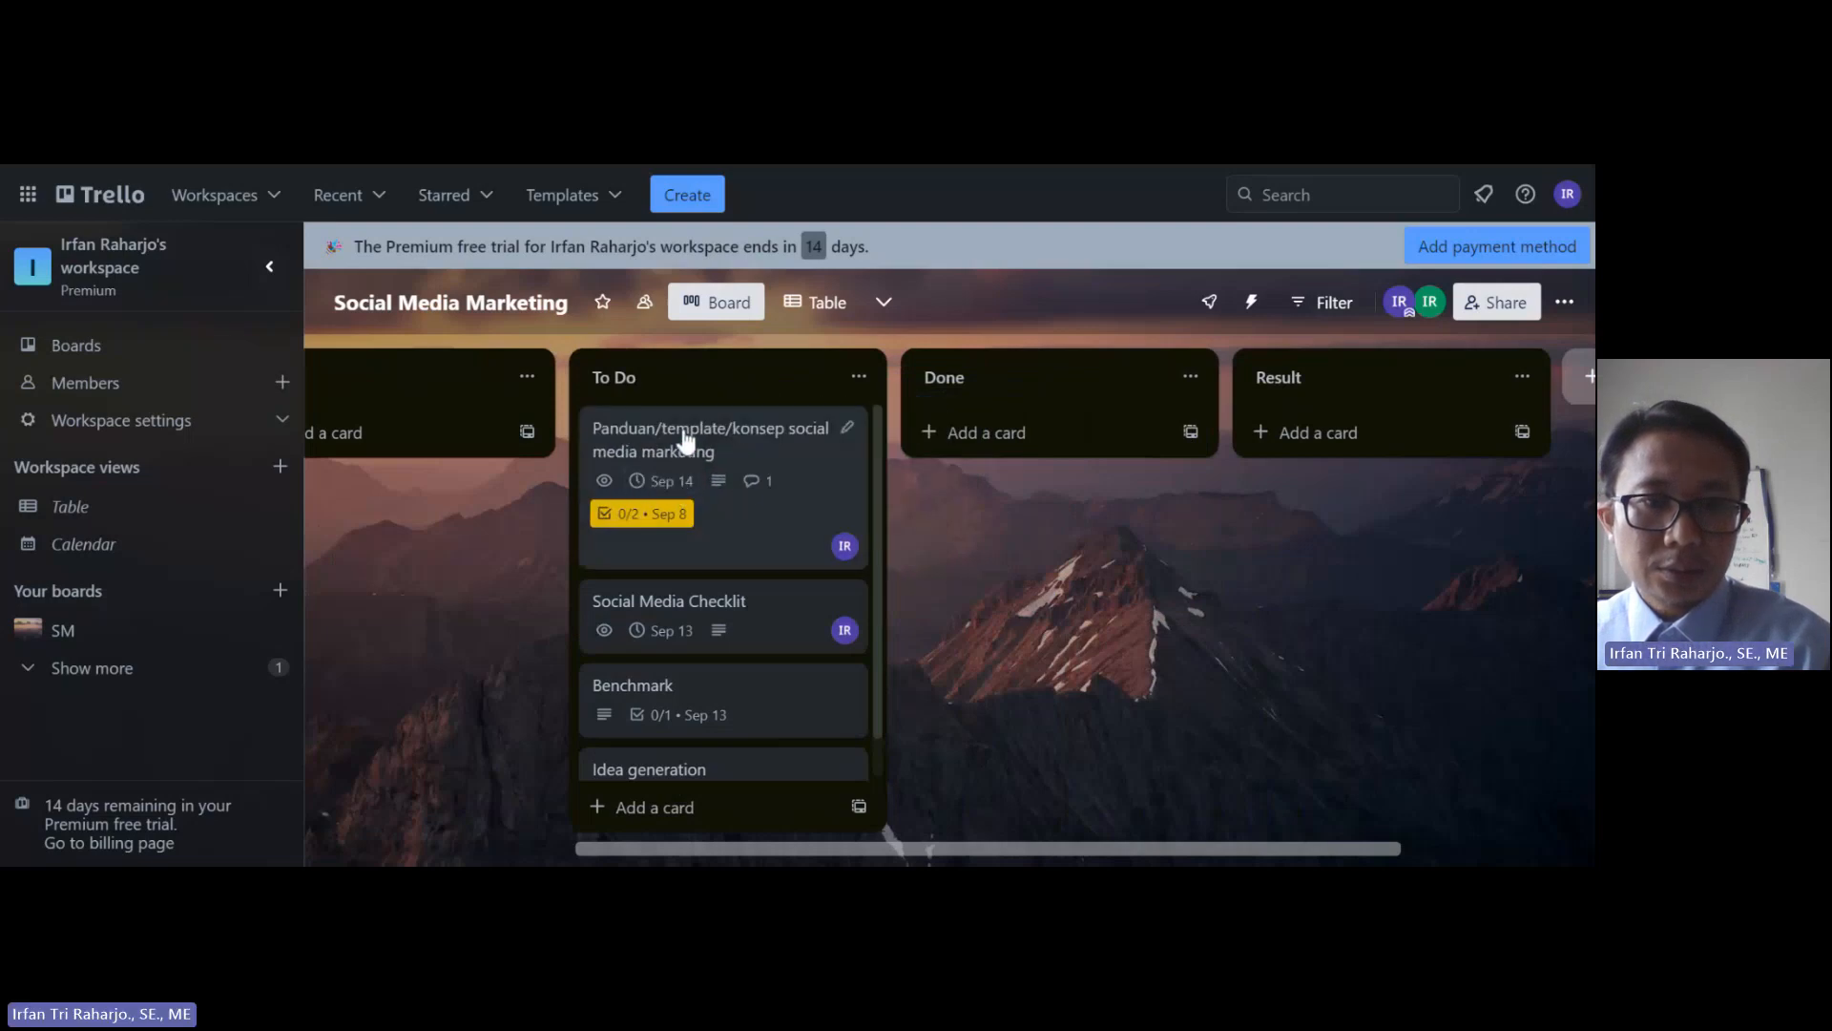
{"action": "left_click", "coordinate": [725, 456]}
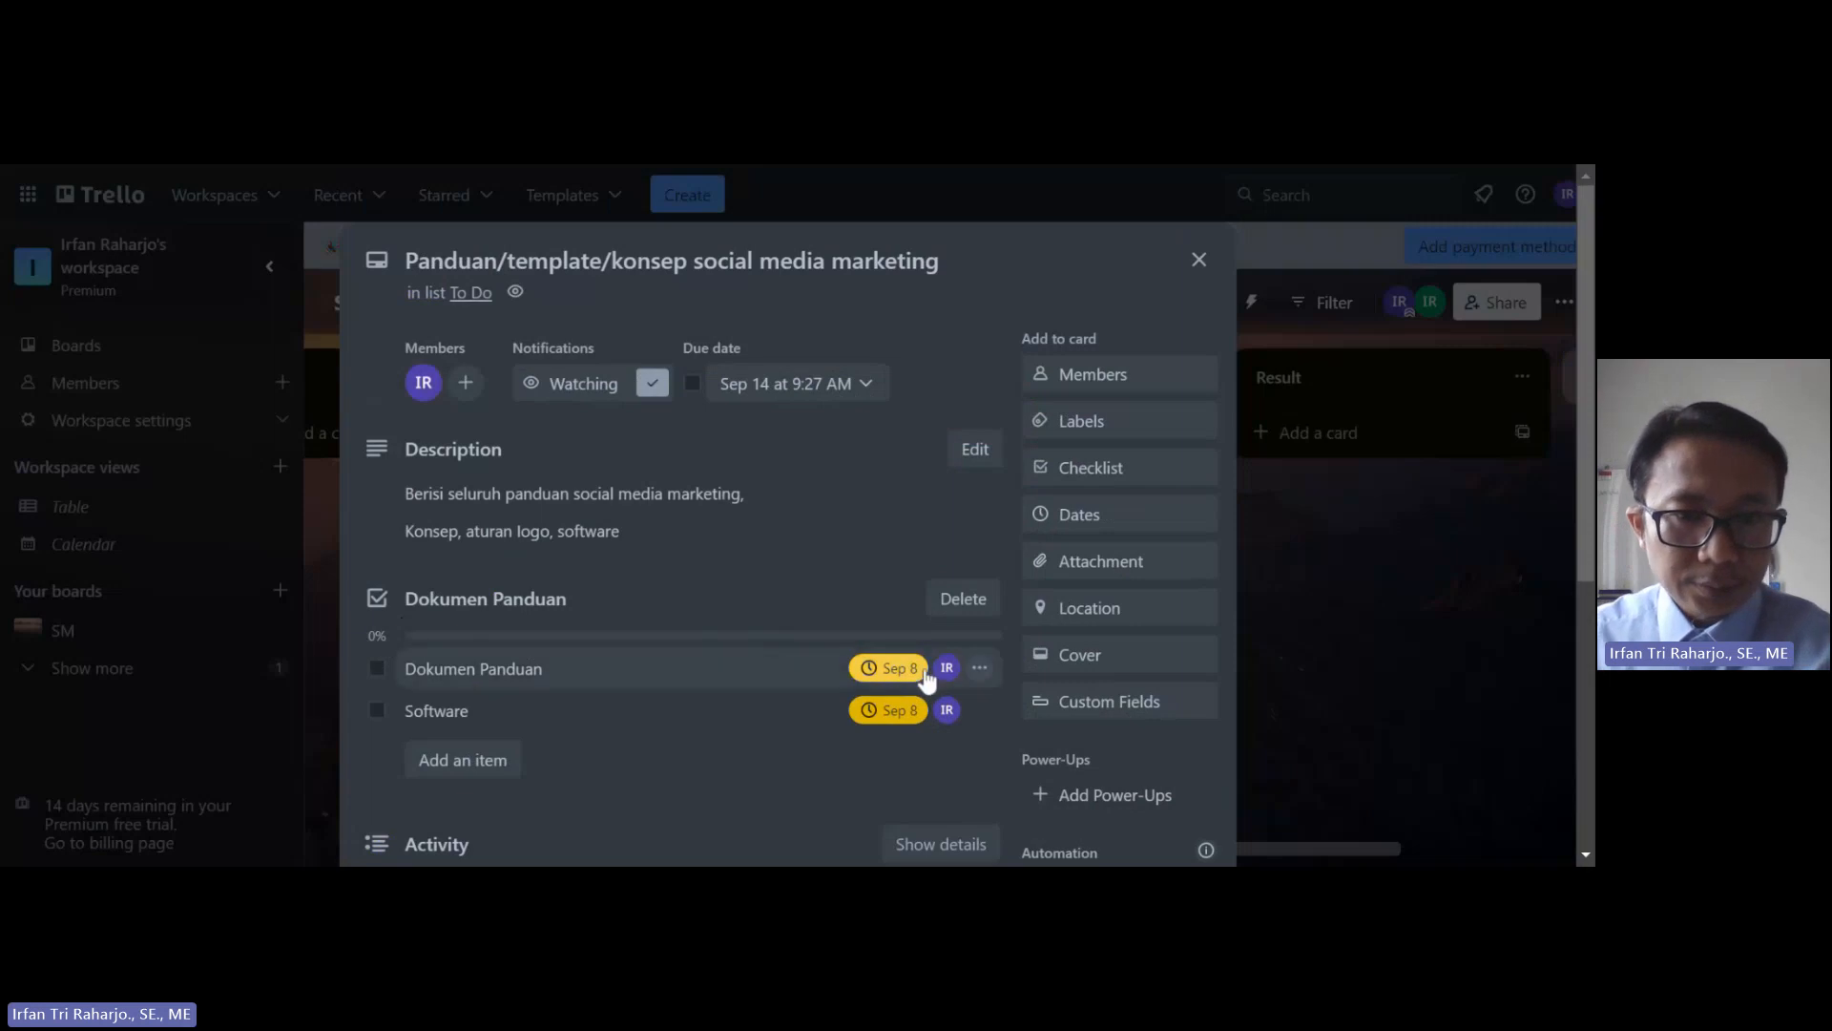
{"action": "left_click", "coordinate": [980, 671]}
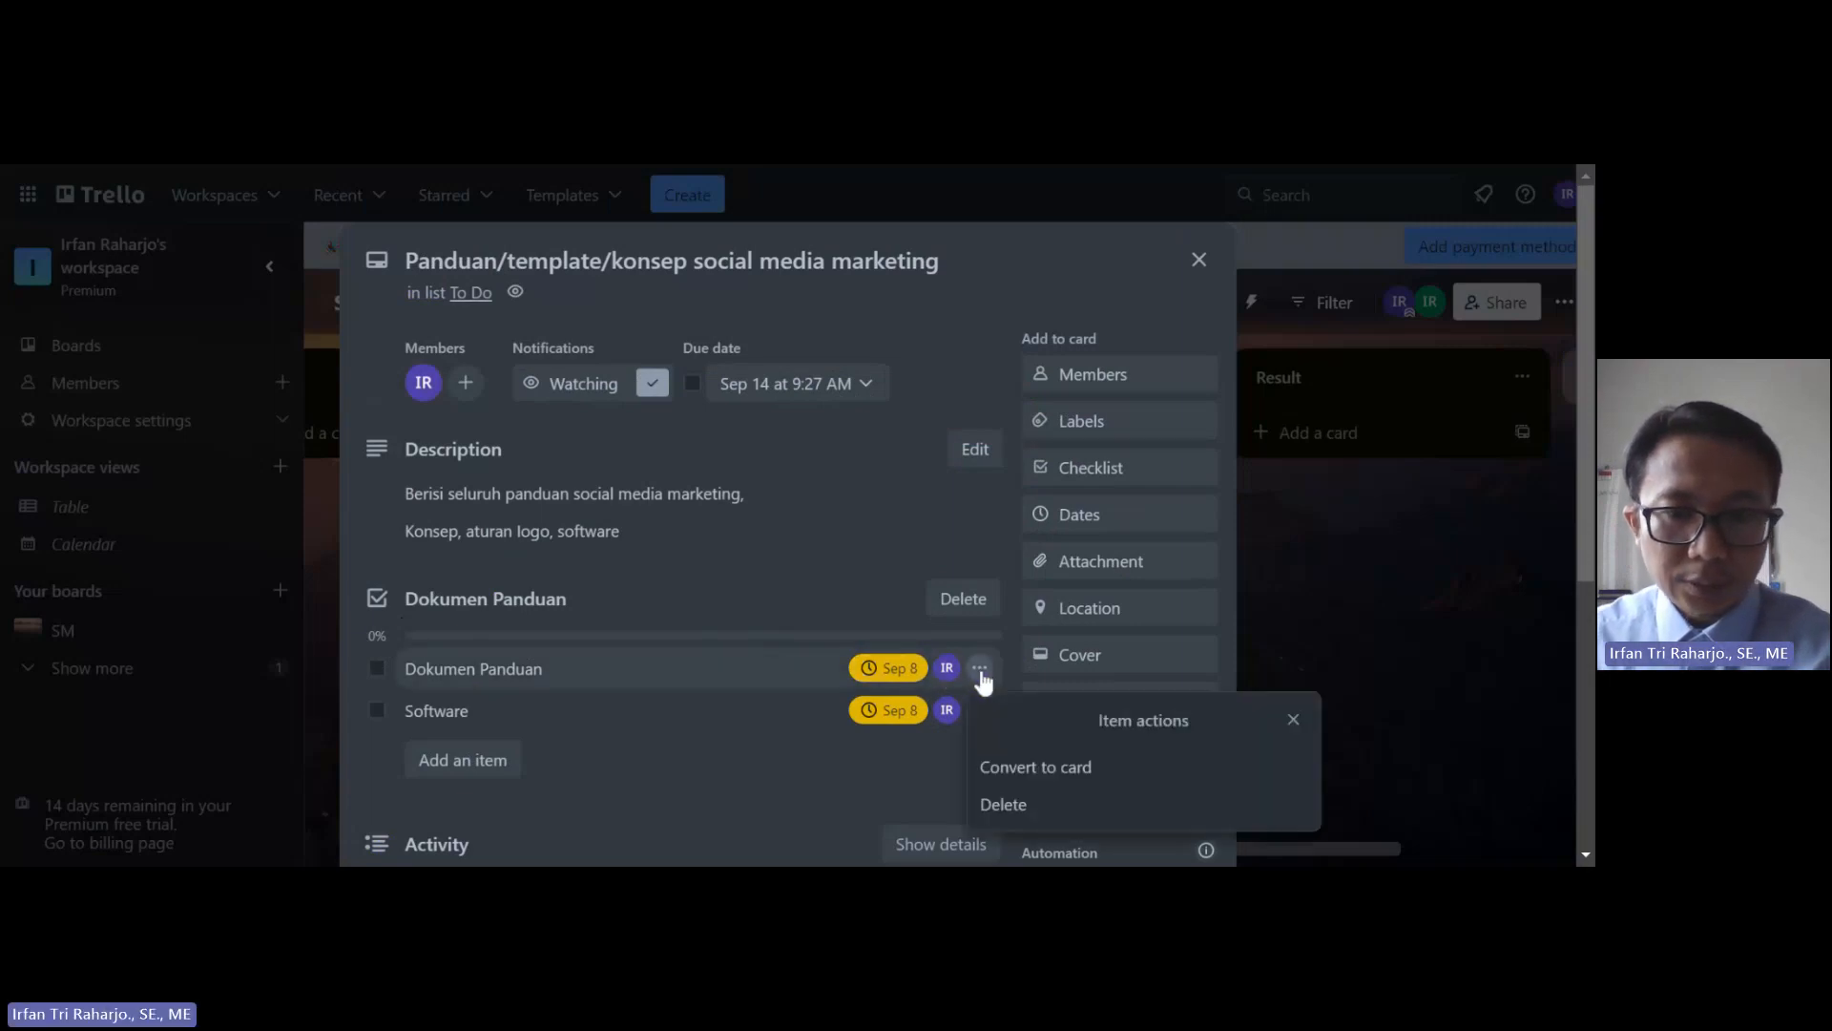
{"action": "left_click", "coordinate": [883, 668]}
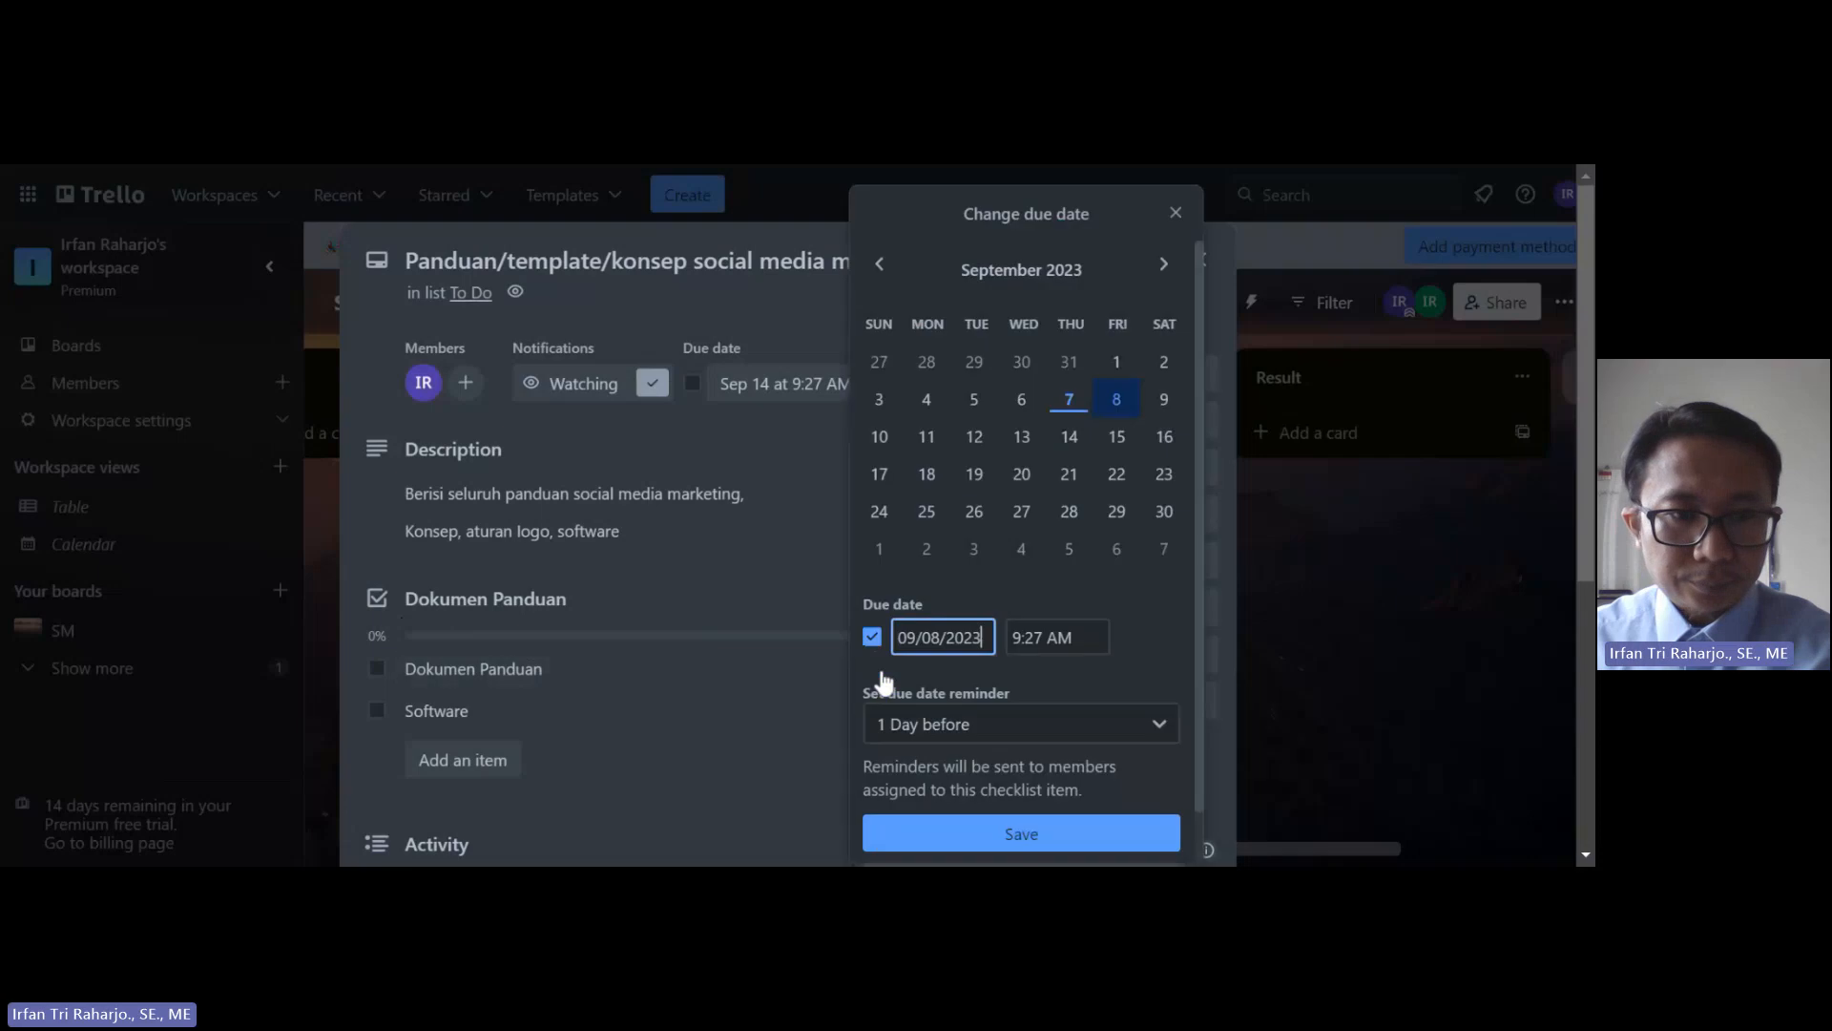
{"action": "left_click", "coordinate": [356, 342]}
{"action": "left_click", "coordinate": [377, 672]}
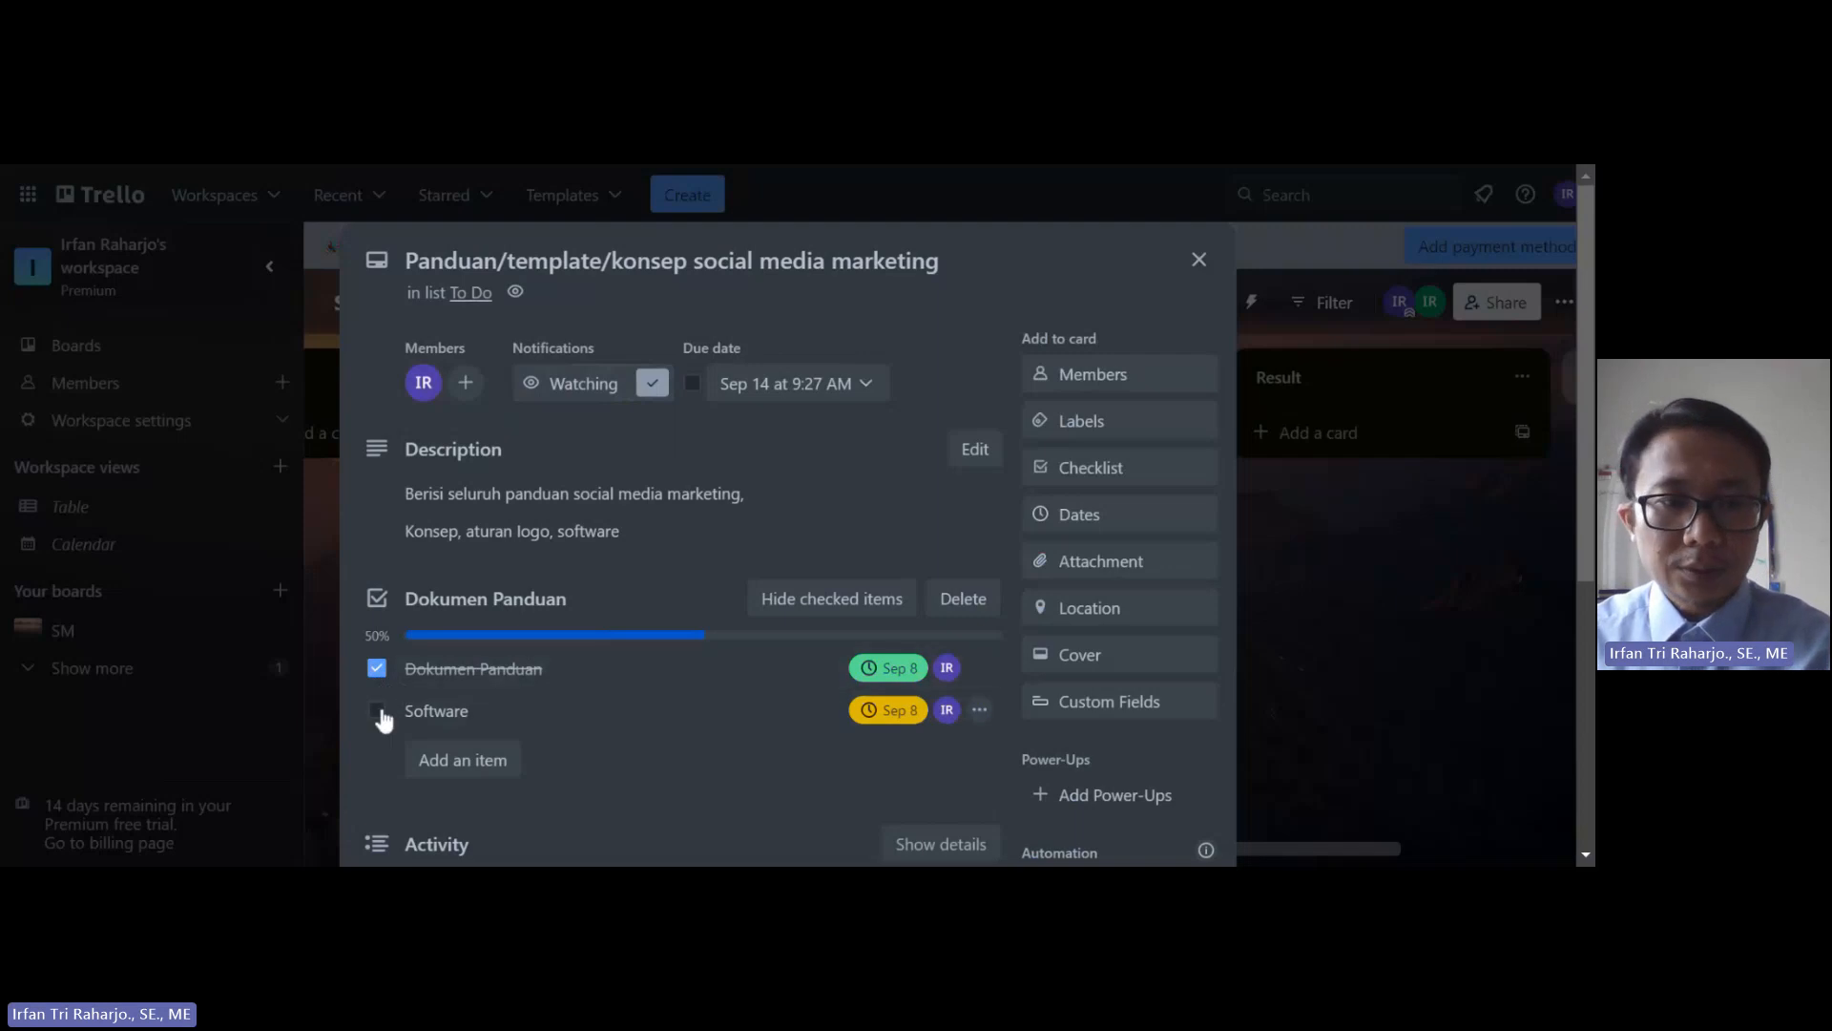
{"action": "left_click", "coordinate": [378, 710]}
Step: Close the Panduan card and move it into the Done list
{"action": "scroll", "coordinate": [646, 645], "scroll_direction": "down", "scroll_amount": 4}
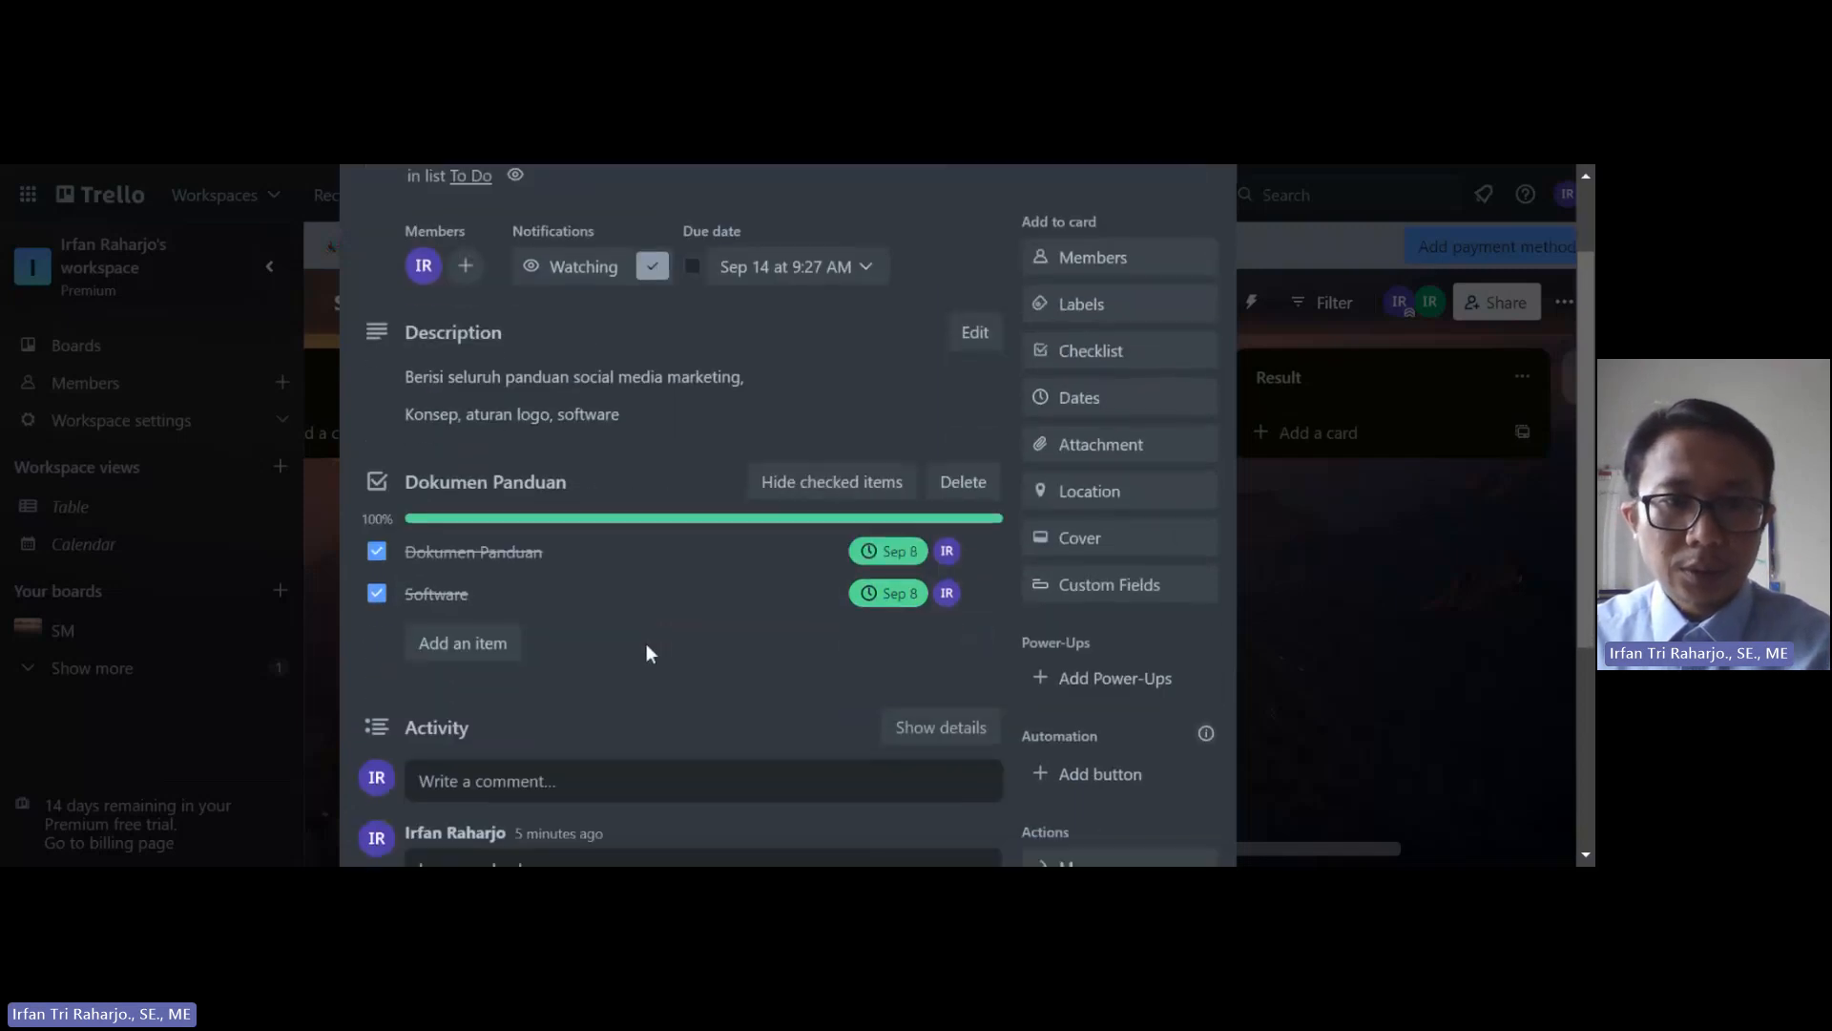
{"action": "scroll", "coordinate": [646, 653], "scroll_direction": "up", "scroll_amount": 4}
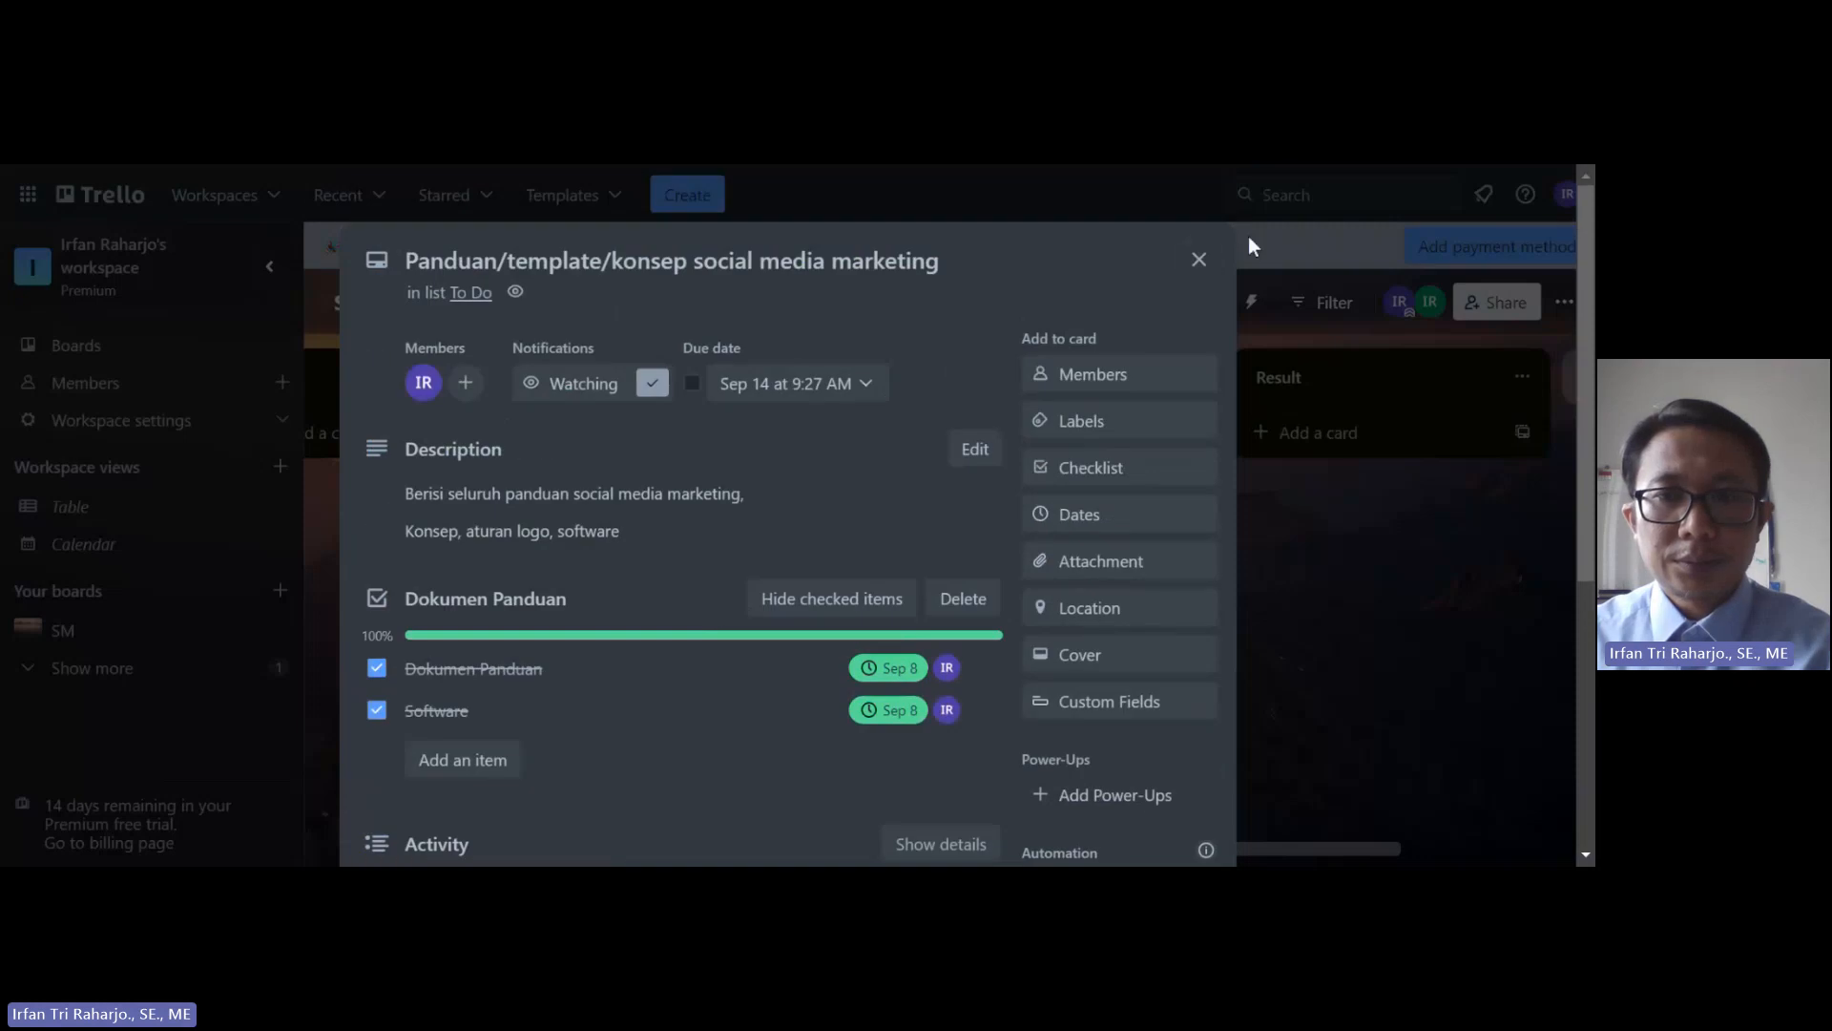
{"action": "key", "text": "Escape"}
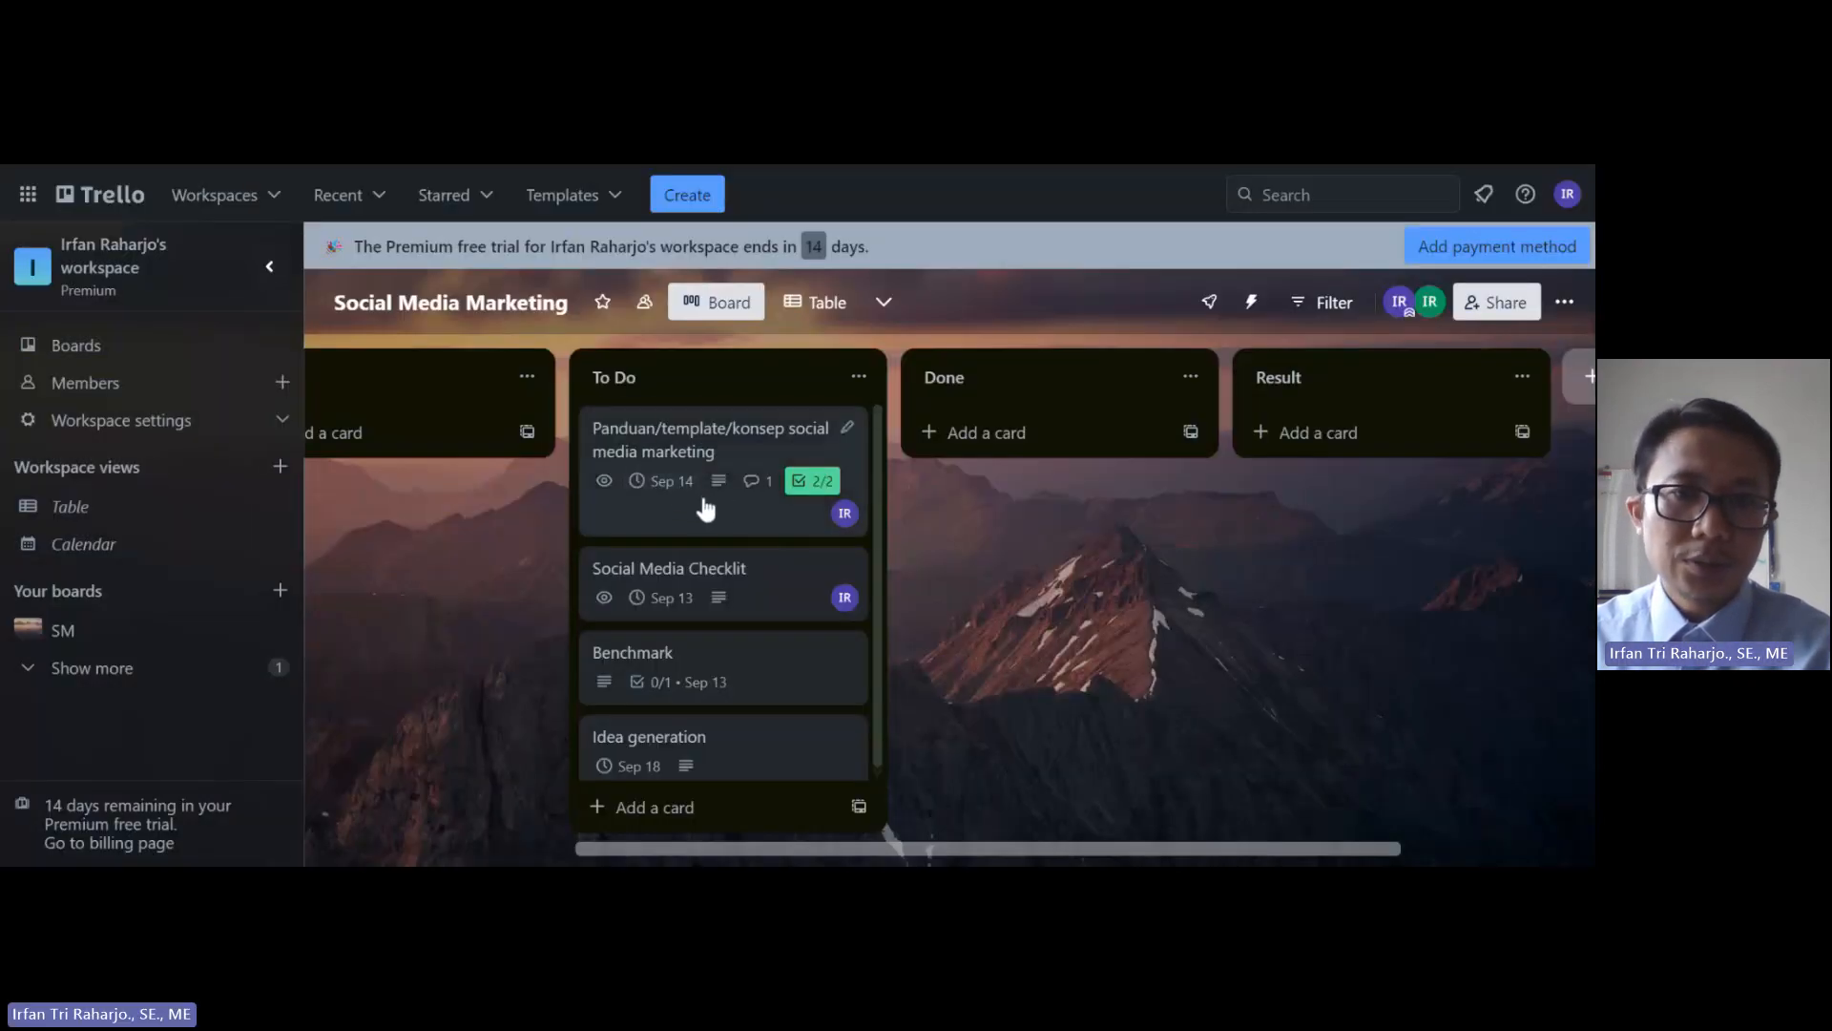
{"action": "left_click_drag", "start_coordinate": [704, 503], "coordinate": [1014, 487]}
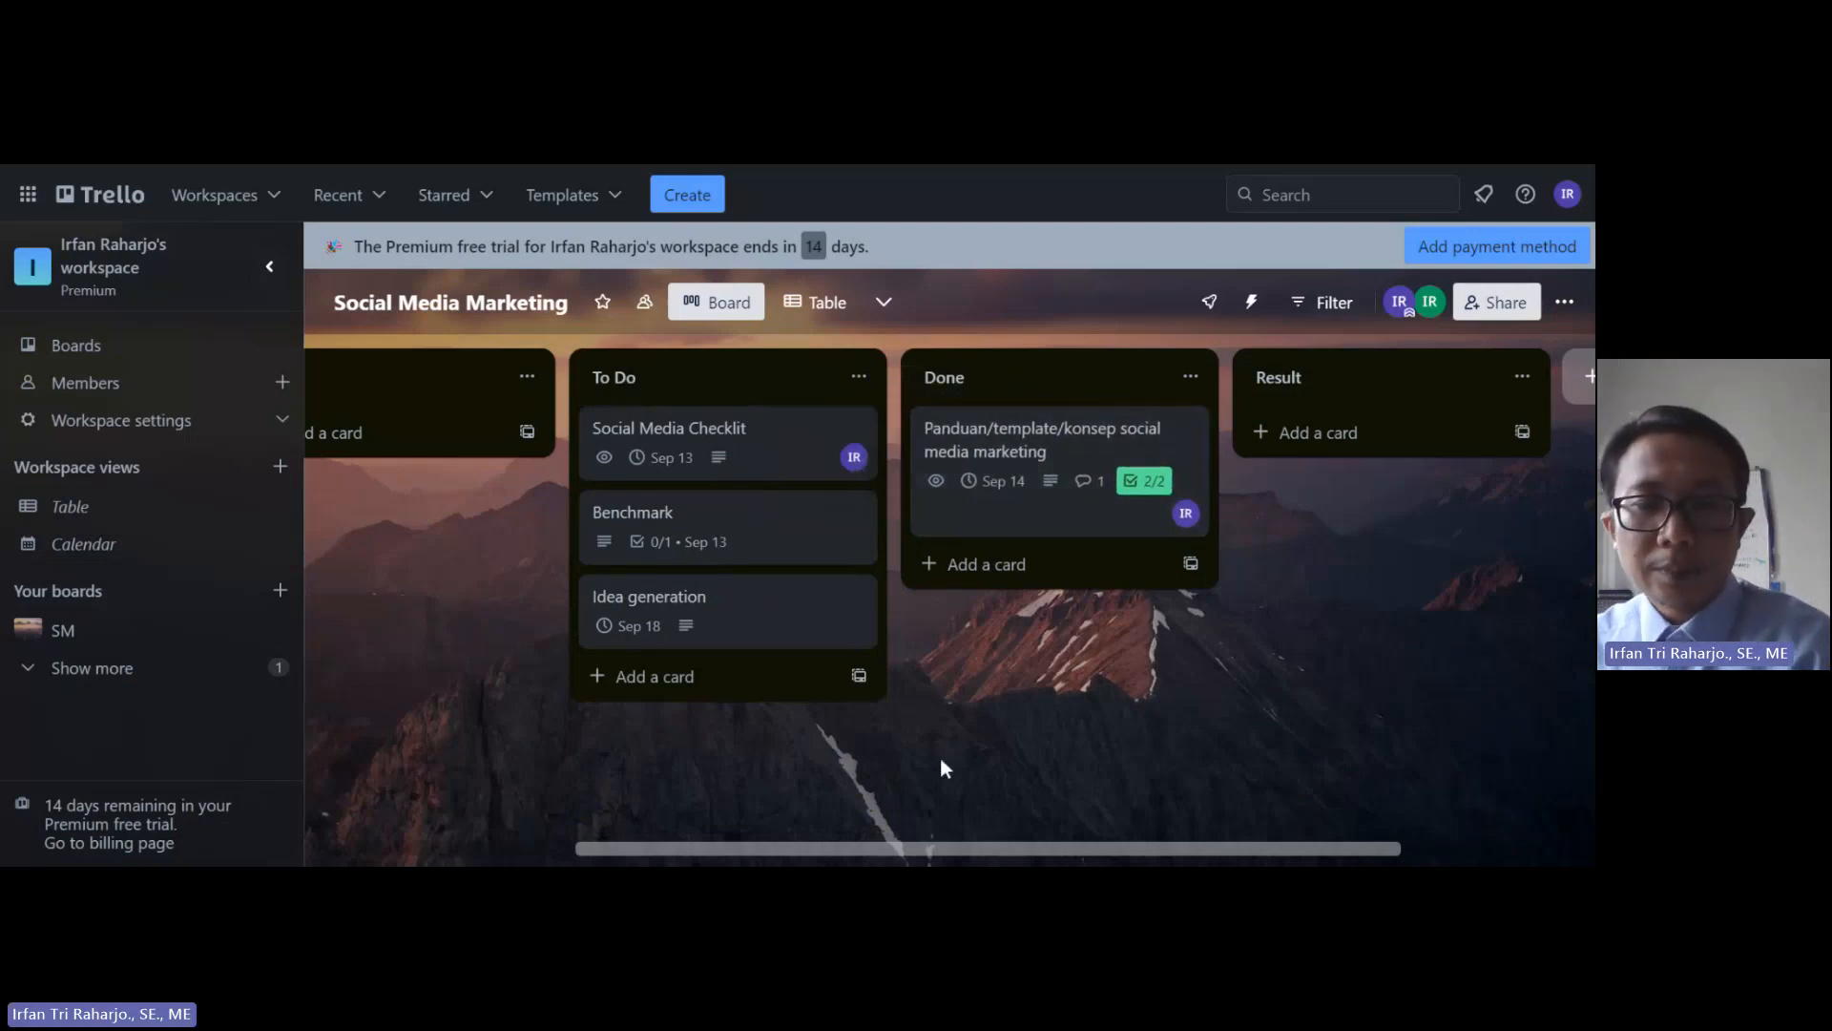
{"action": "left_click_drag", "start_coordinate": [929, 856], "coordinate": [885, 847]}
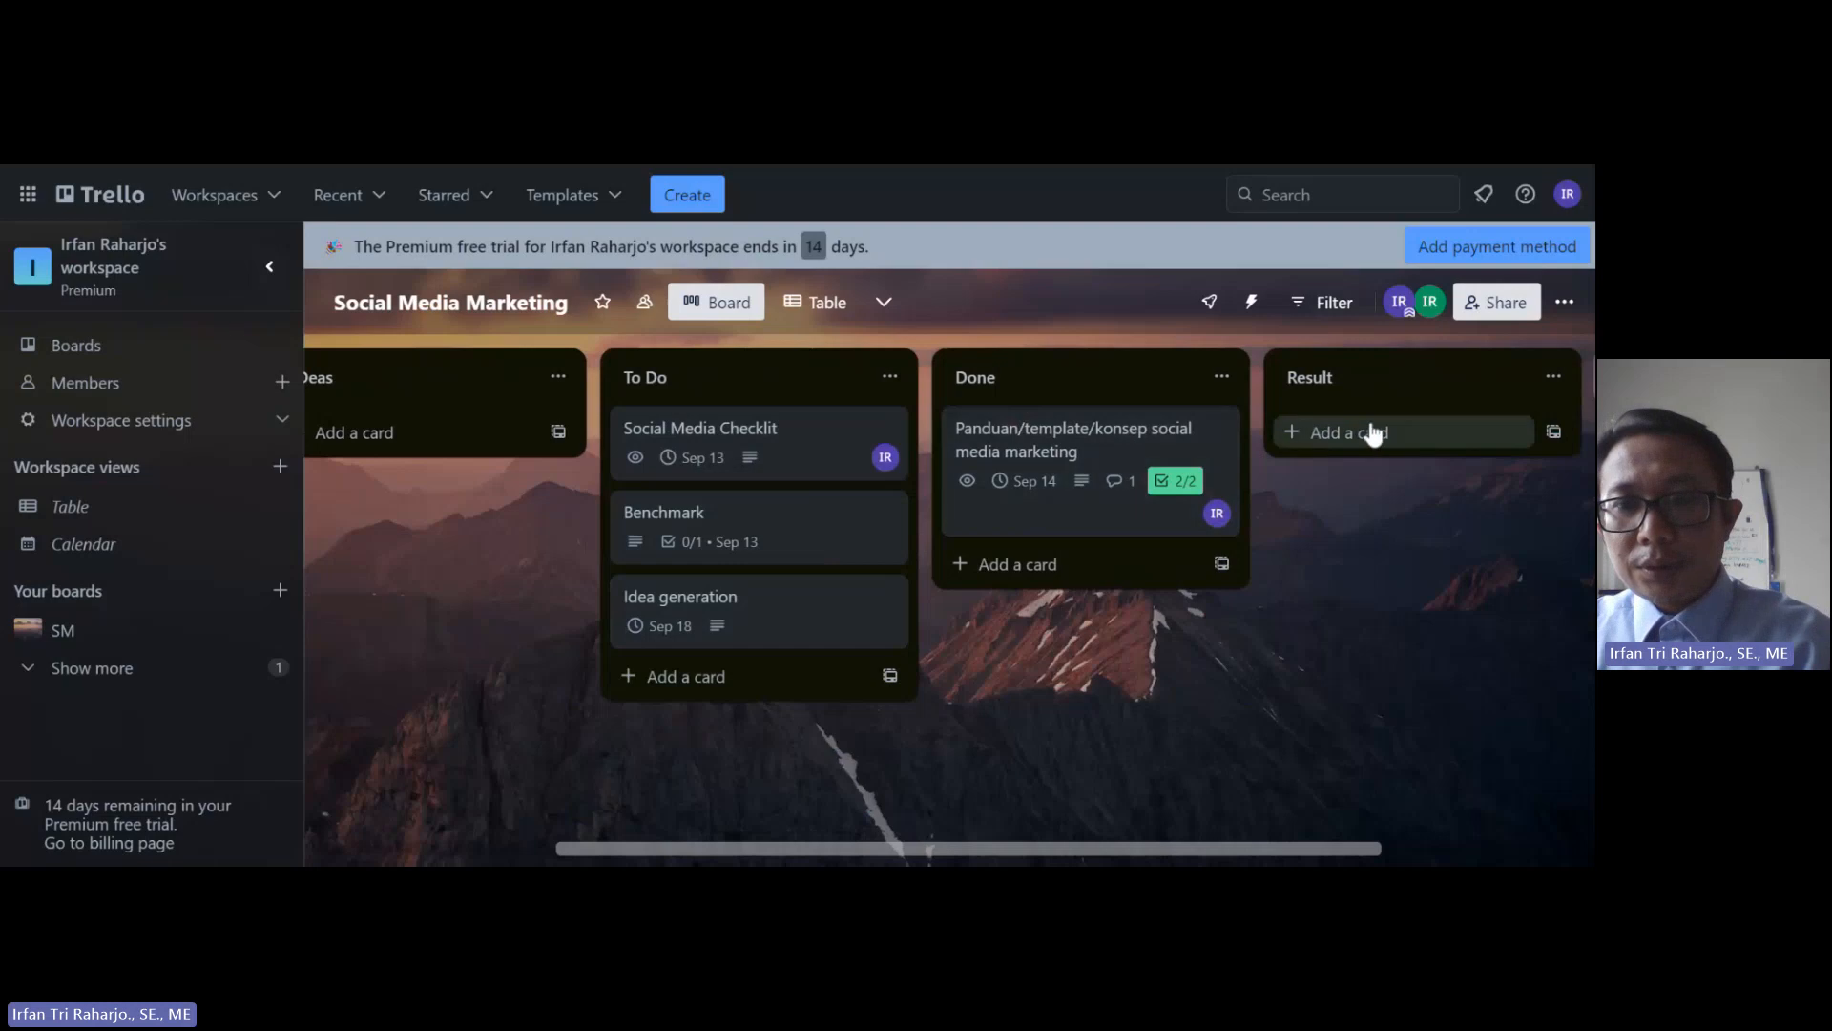
Step: Create a 'performance analysis' card and place it in To Do below Idea generation
{"action": "left_click", "coordinate": [1375, 440]}
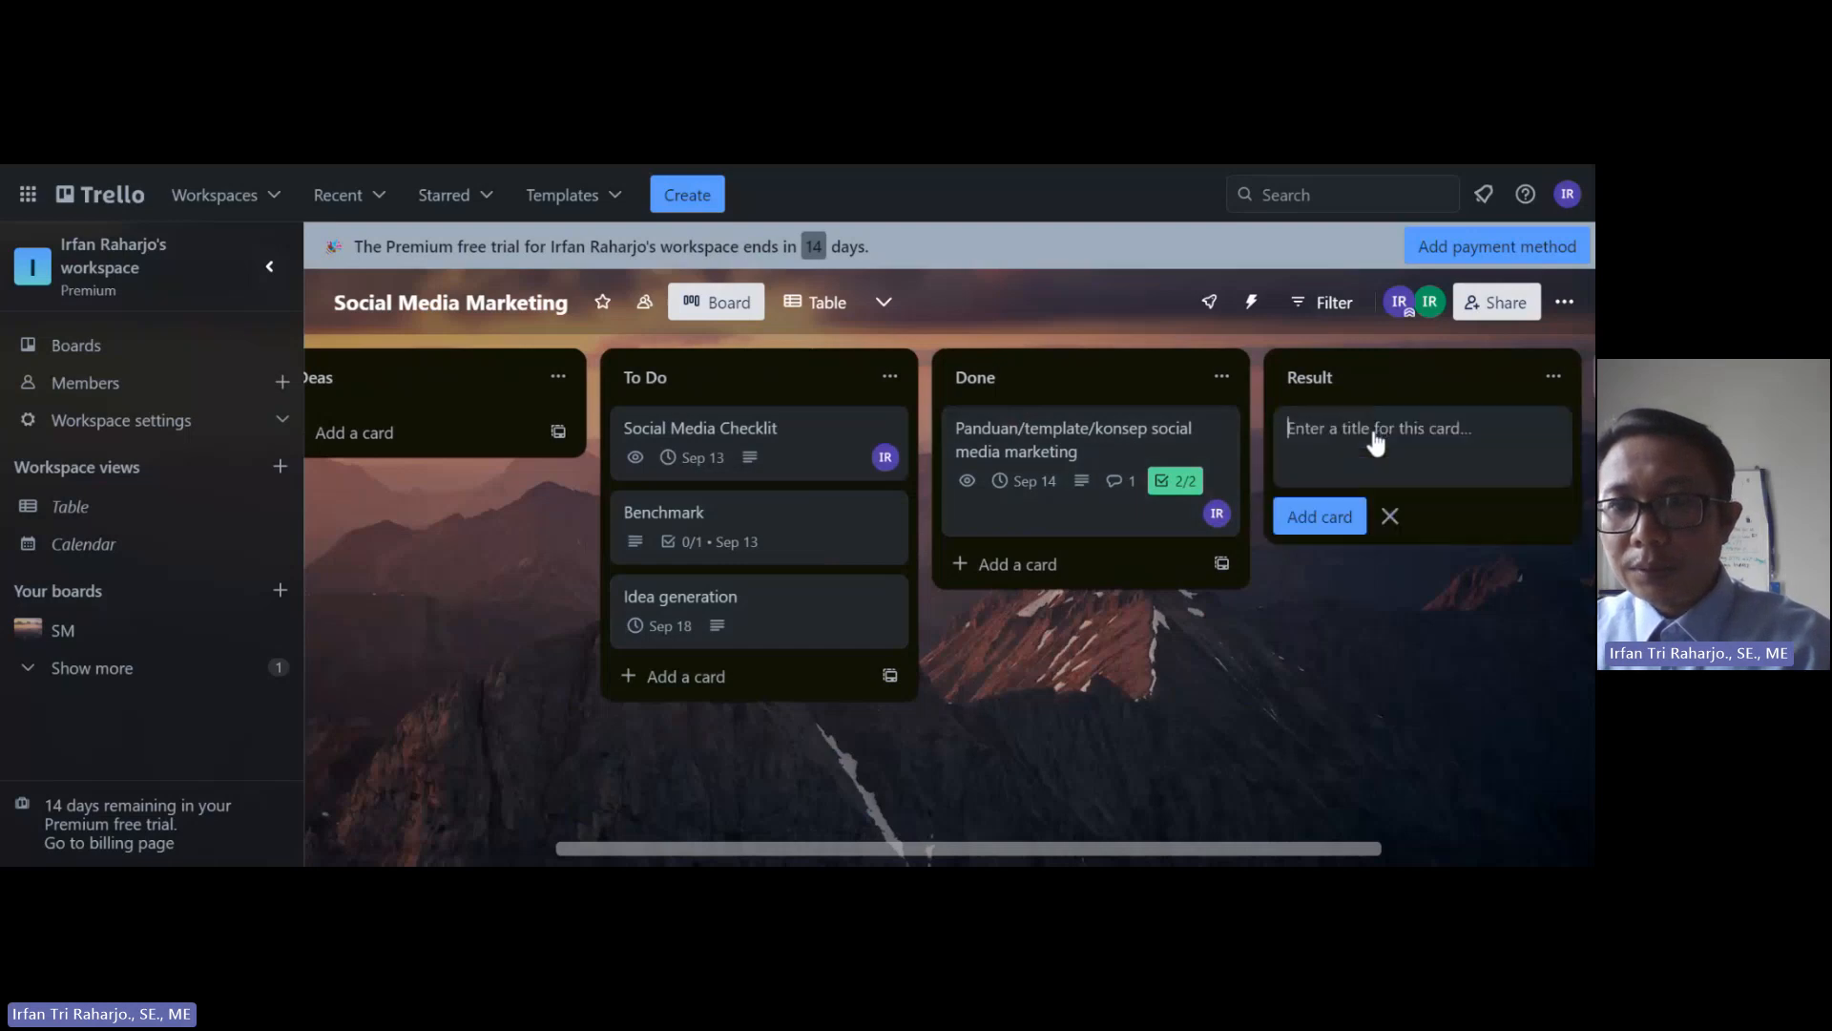
{"action": "type", "text": "perfo"}
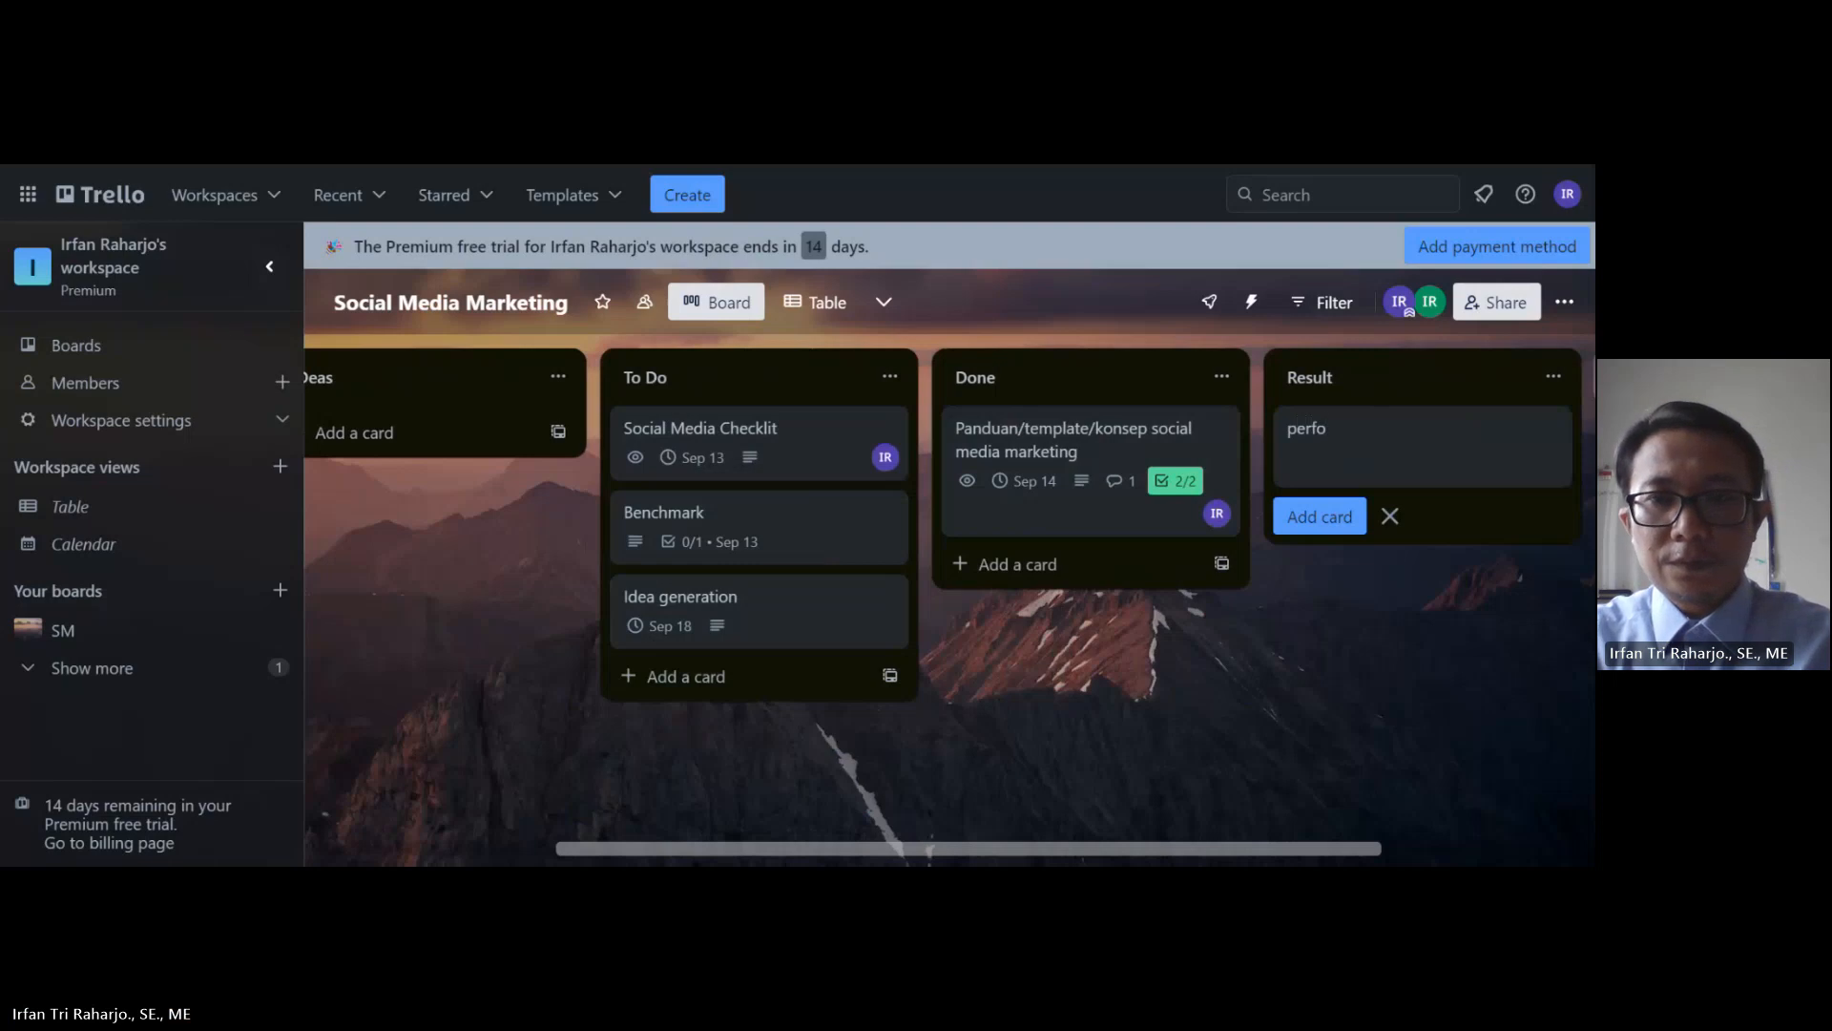
{"action": "type", "text": "rmance analysis"}
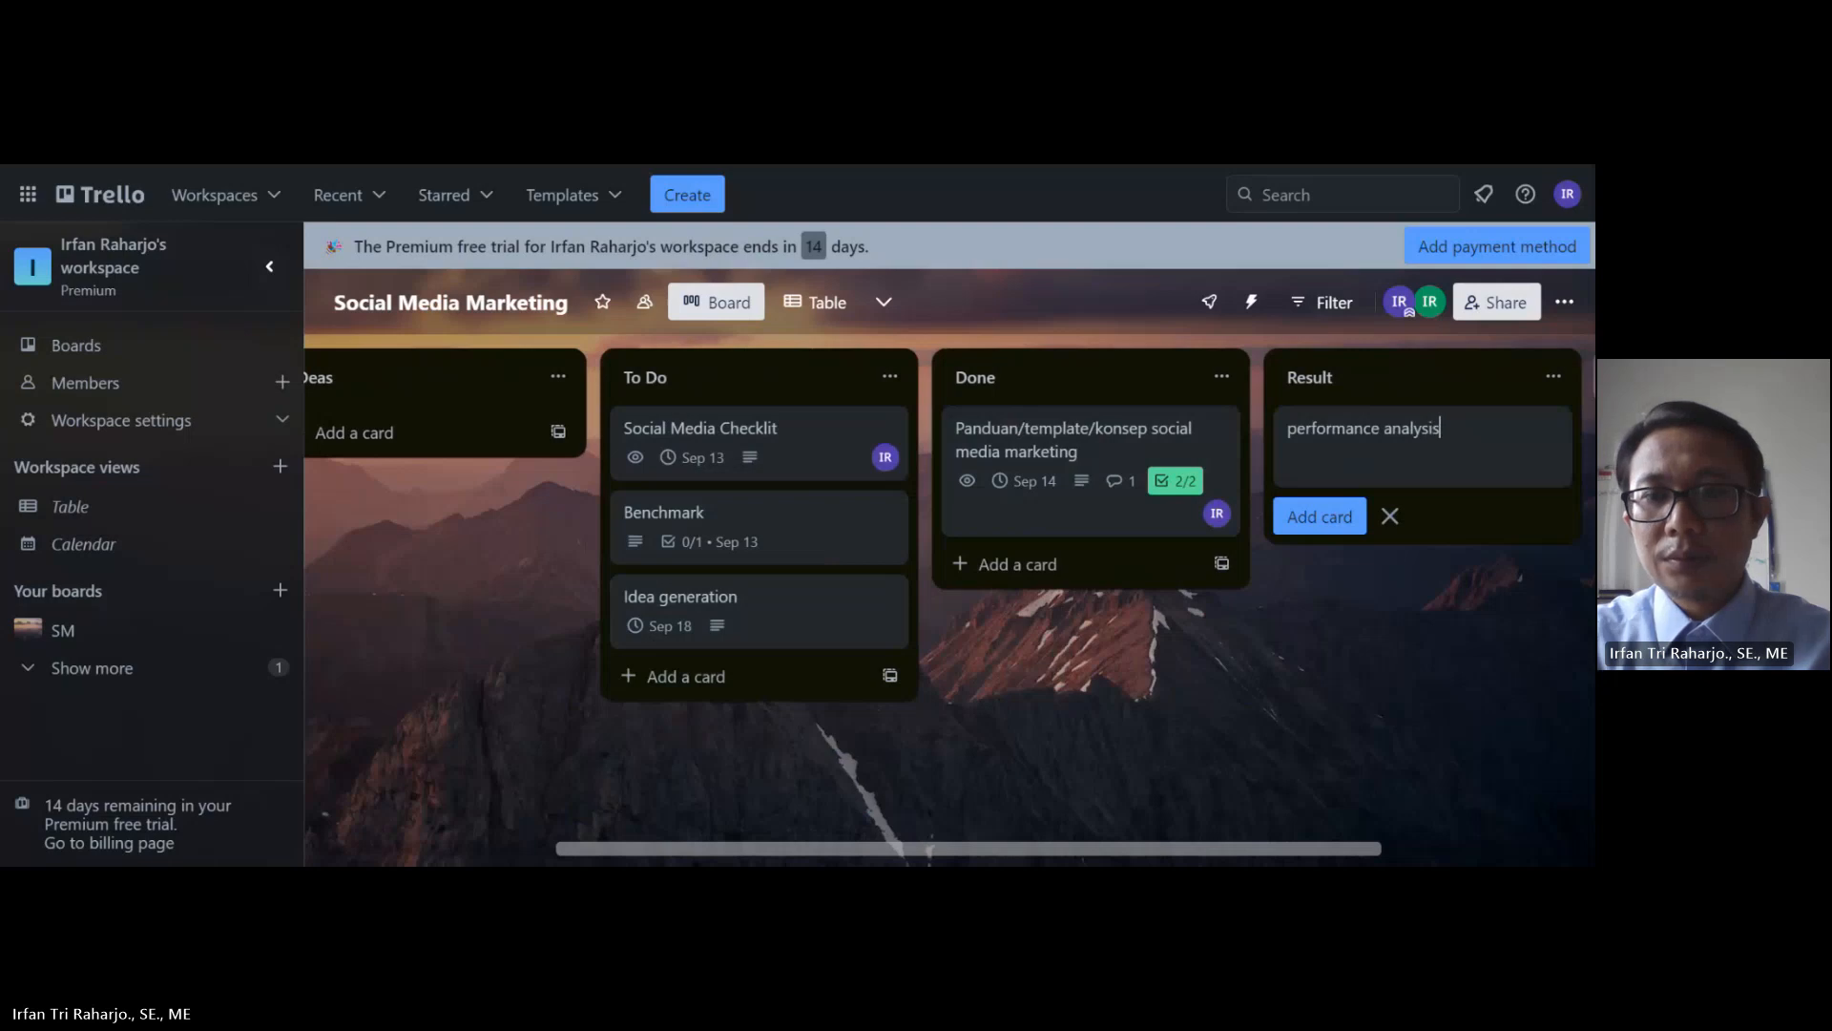
{"action": "left_click", "coordinate": [1341, 520]}
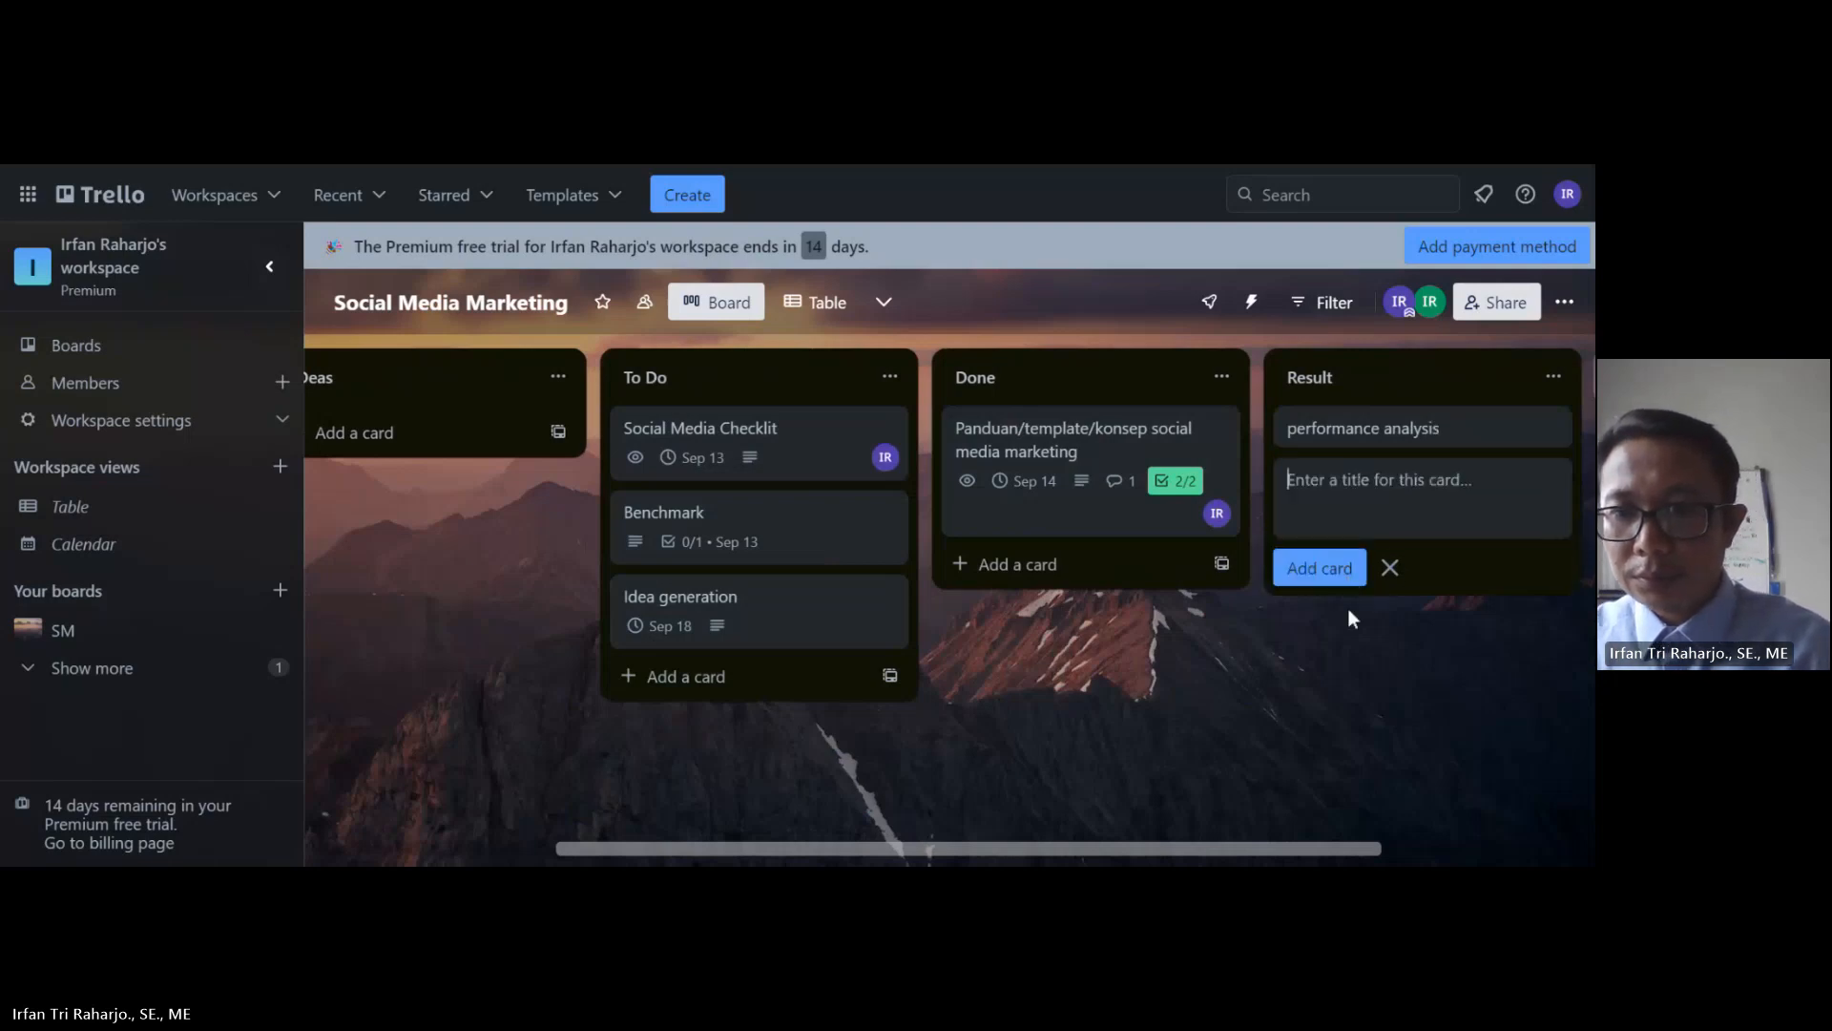
{"action": "left_click", "coordinate": [1349, 649]}
{"action": "left_click_drag", "start_coordinate": [1370, 435], "coordinate": [639, 565]}
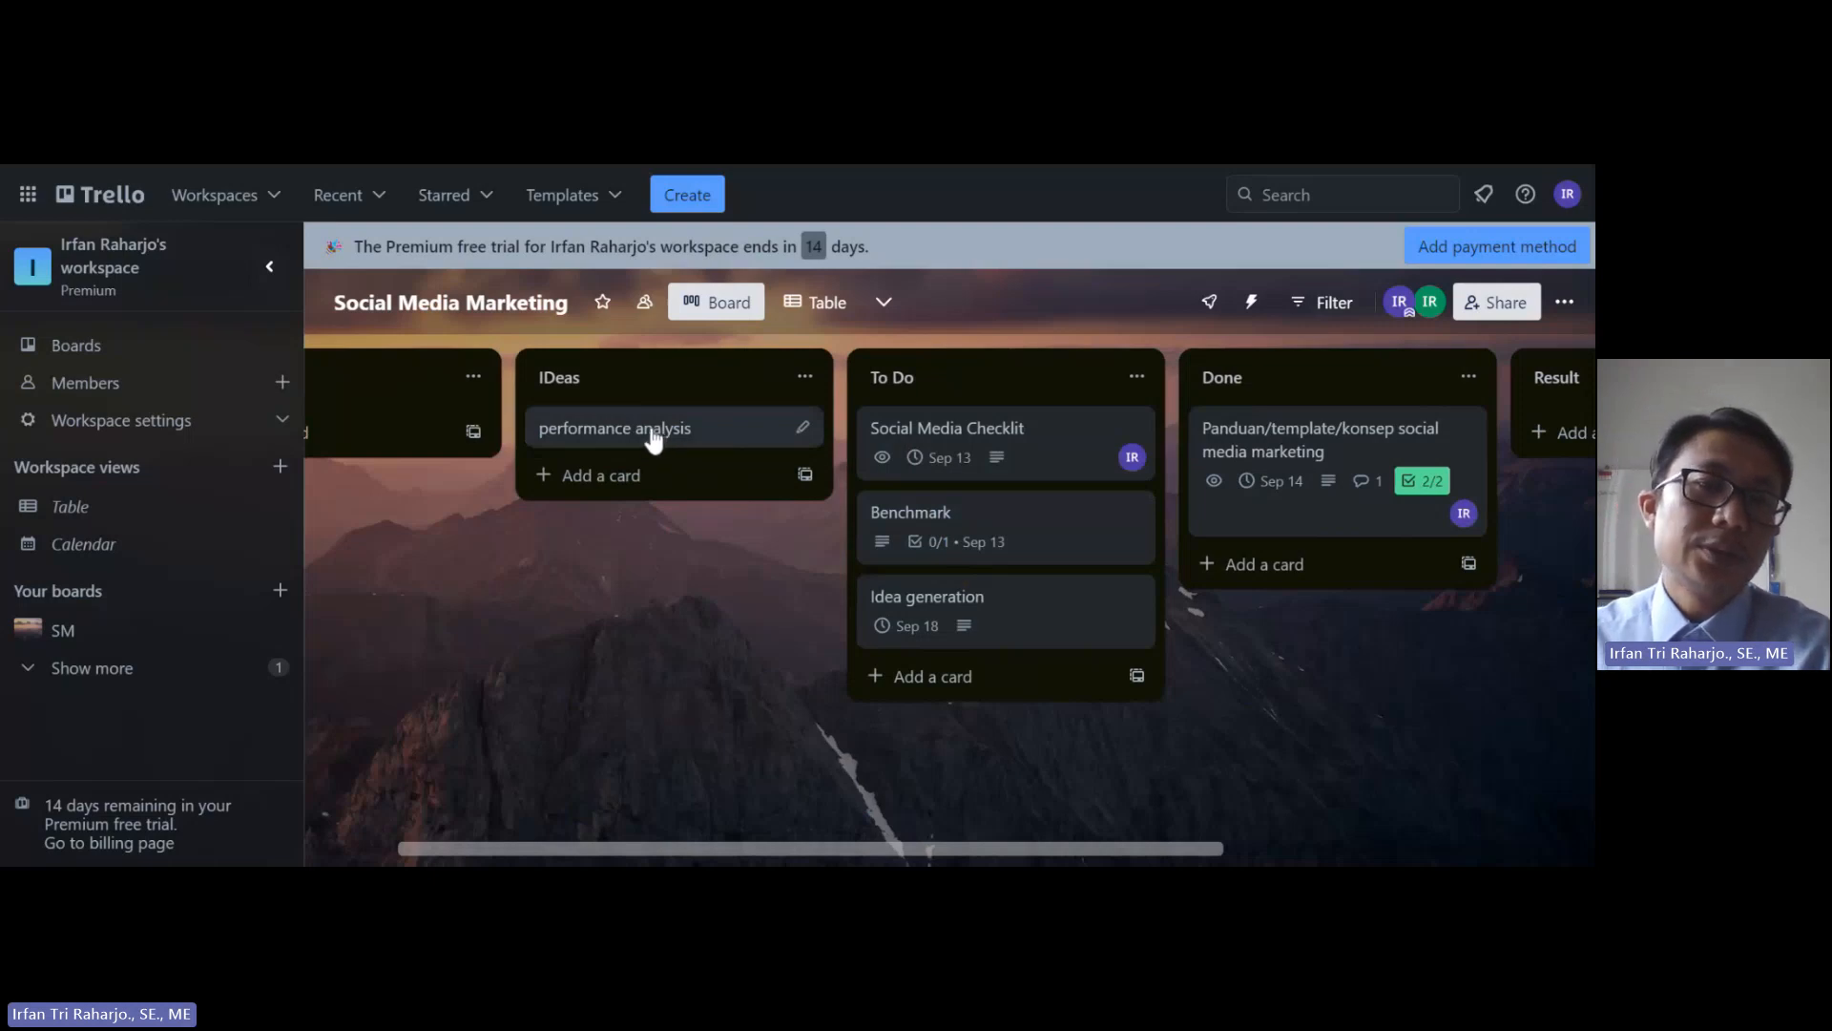
{"action": "left_click_drag", "start_coordinate": [633, 433], "coordinate": [974, 737]}
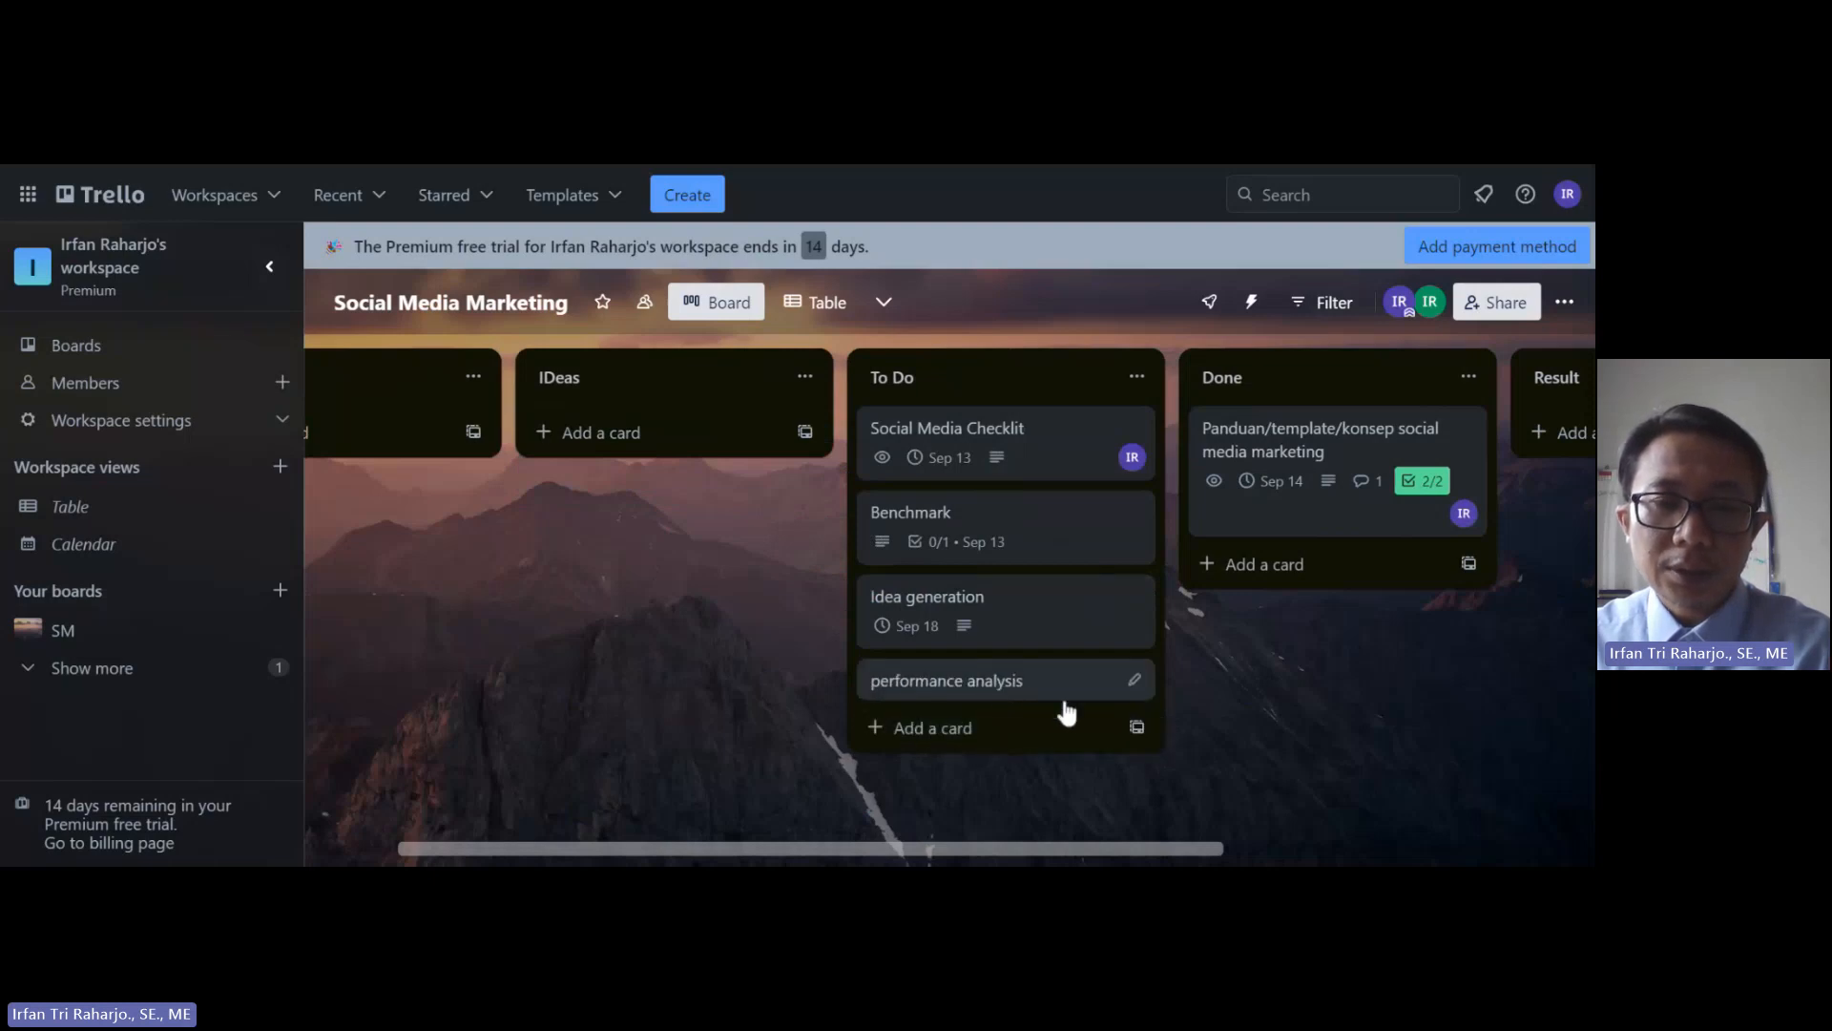
{"action": "left_click_drag", "start_coordinate": [966, 844], "coordinate": [1124, 847]}
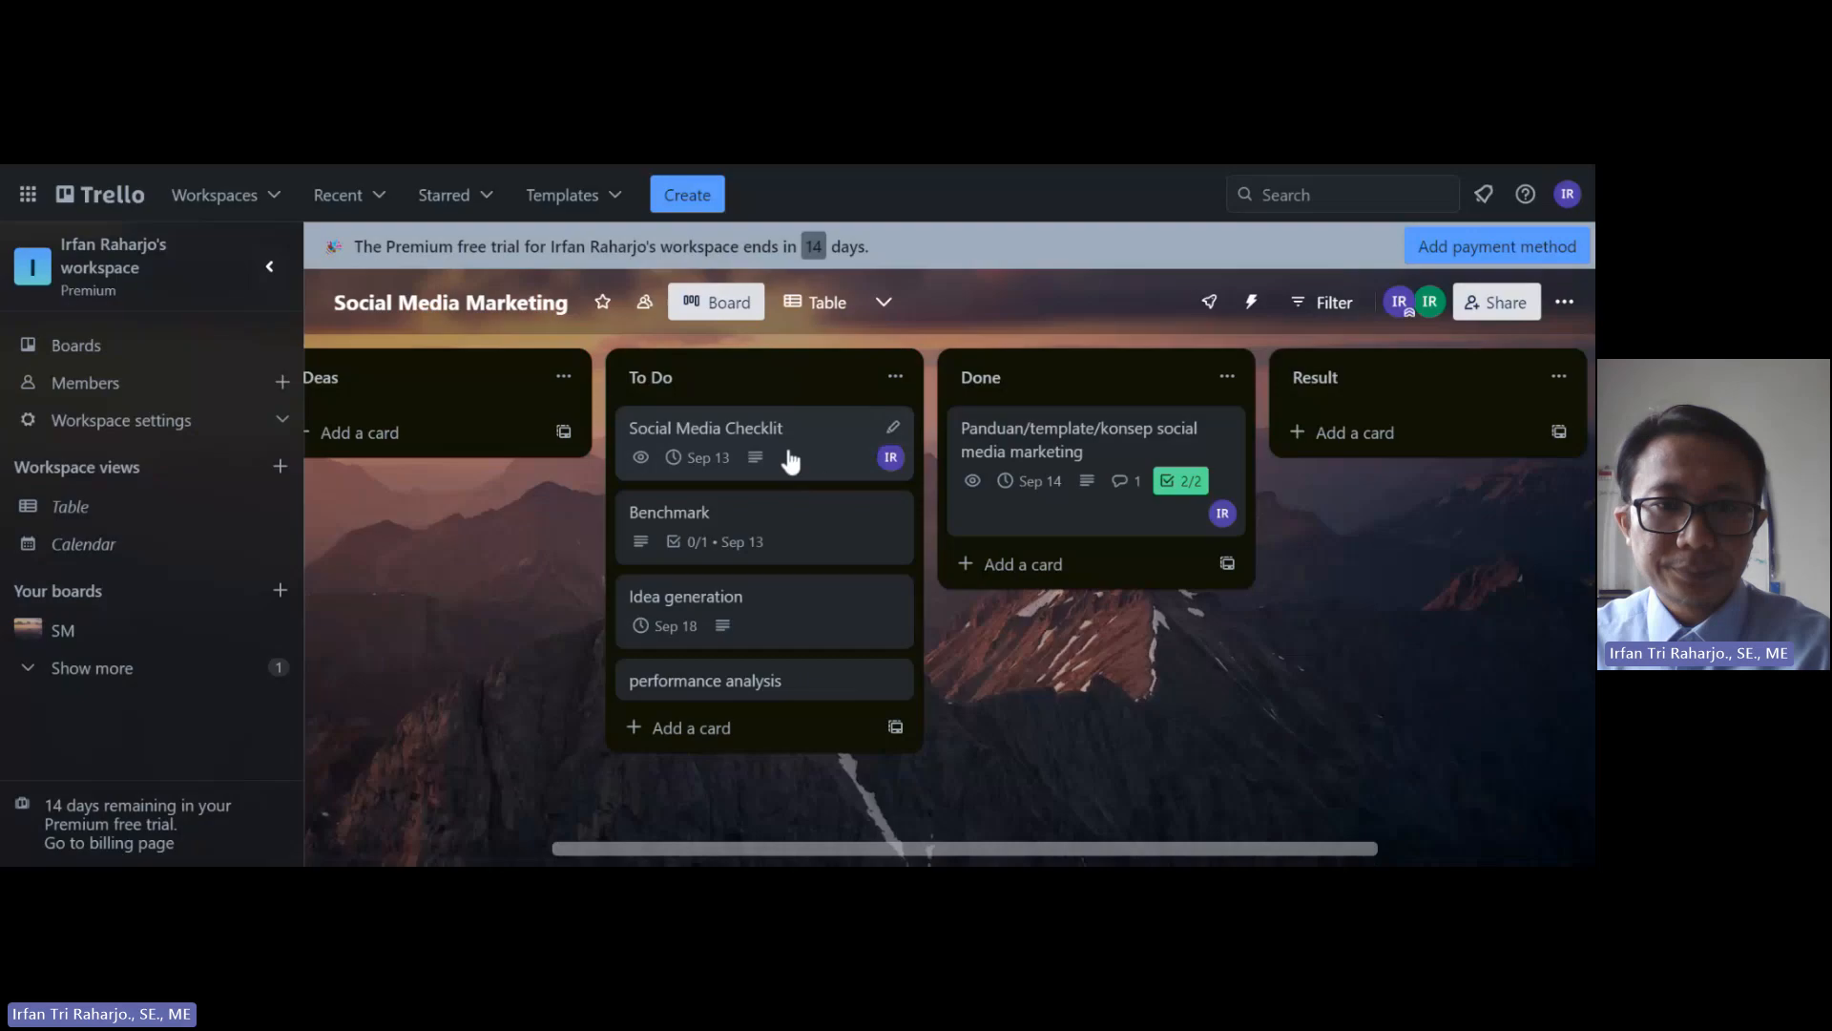
Step: Move Social Media Checklit, Benchmark and Idea generation into Done, and performance analysis into Result
{"action": "left_click_drag", "start_coordinate": [789, 458], "coordinate": [945, 563]}
{"action": "left_click_drag", "start_coordinate": [675, 455], "coordinate": [1030, 659]}
{"action": "left_click_drag", "start_coordinate": [753, 450], "coordinate": [1071, 679]}
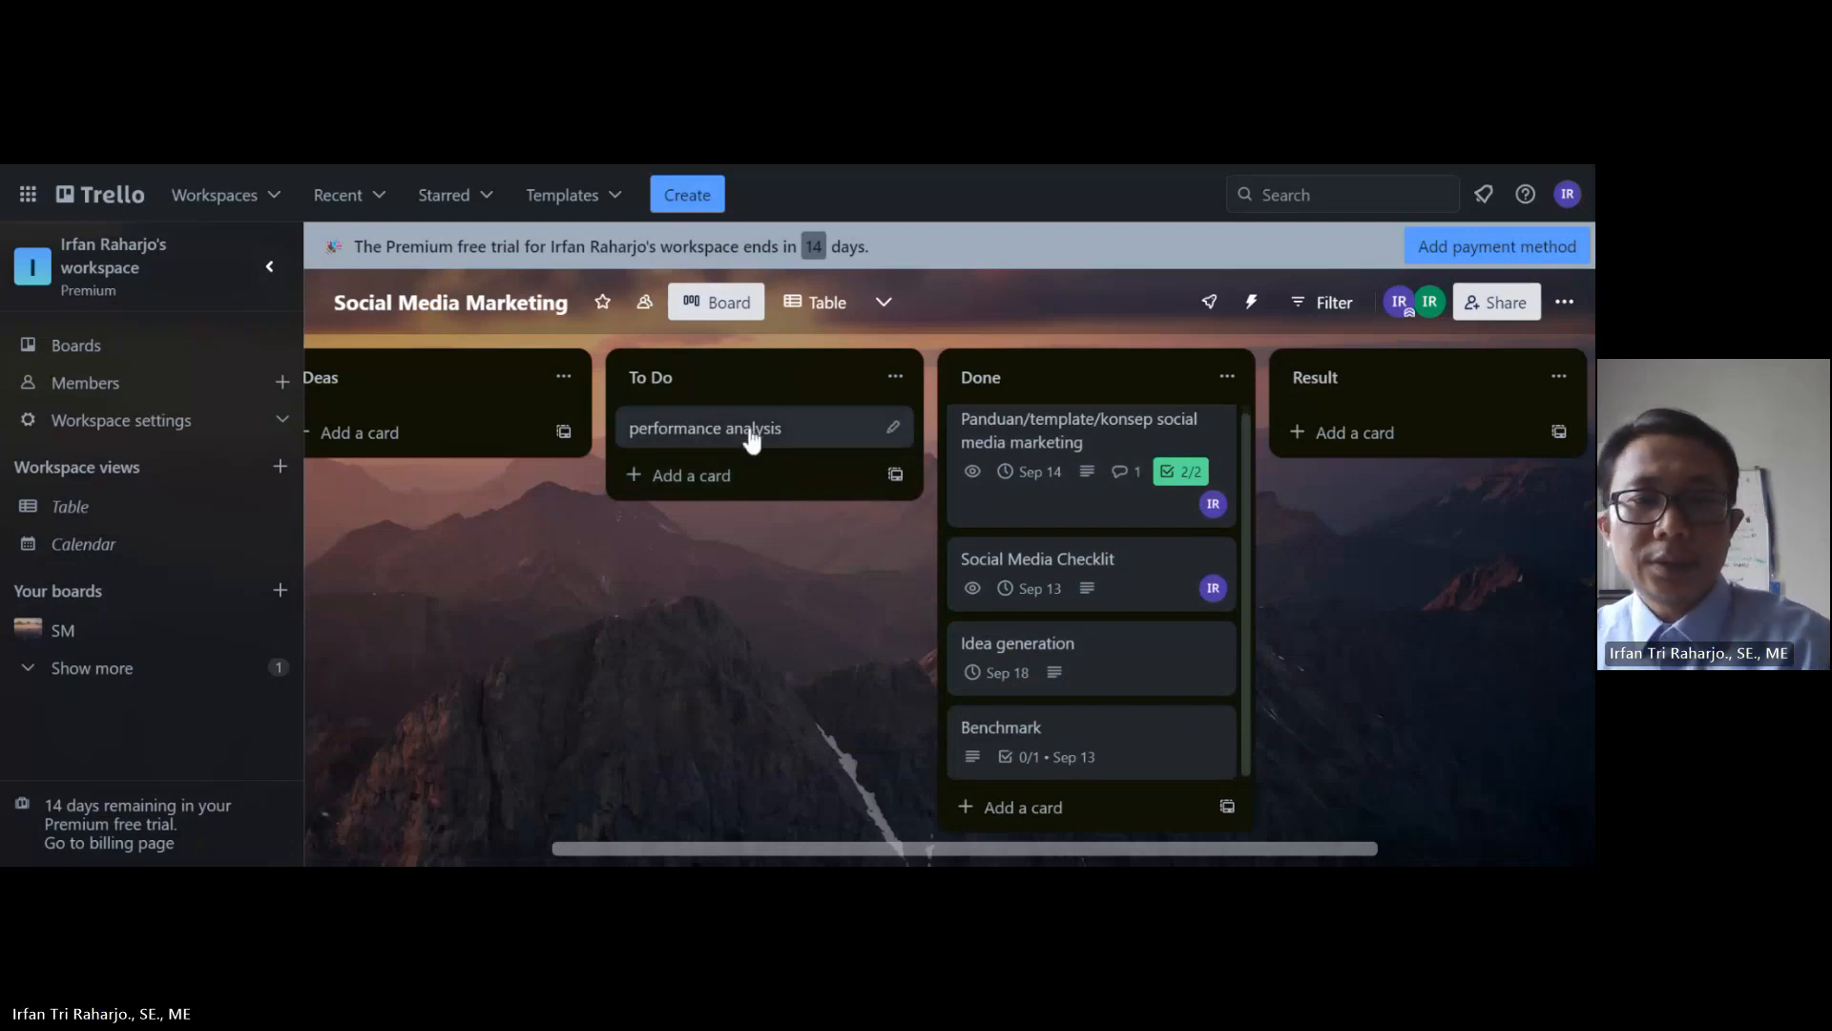
{"action": "left_click_drag", "start_coordinate": [748, 434], "coordinate": [1107, 812]}
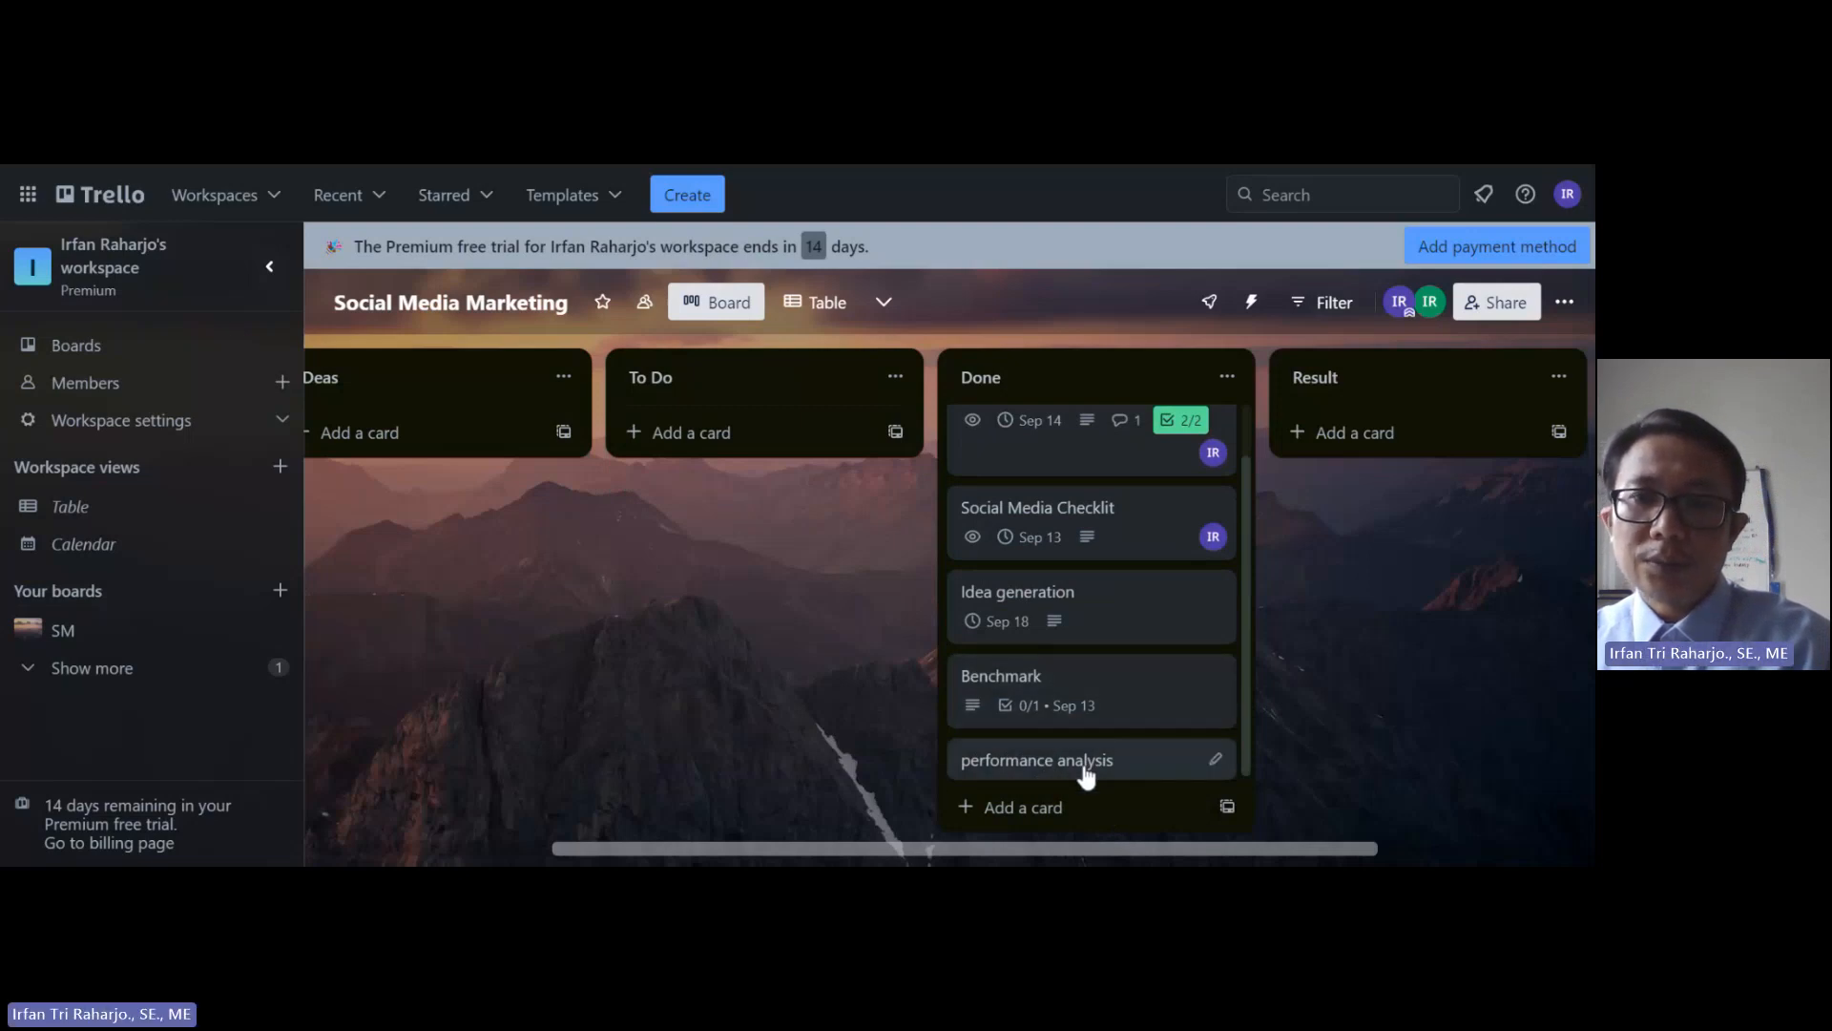
{"action": "left_click_drag", "start_coordinate": [1088, 759], "coordinate": [1246, 460]}
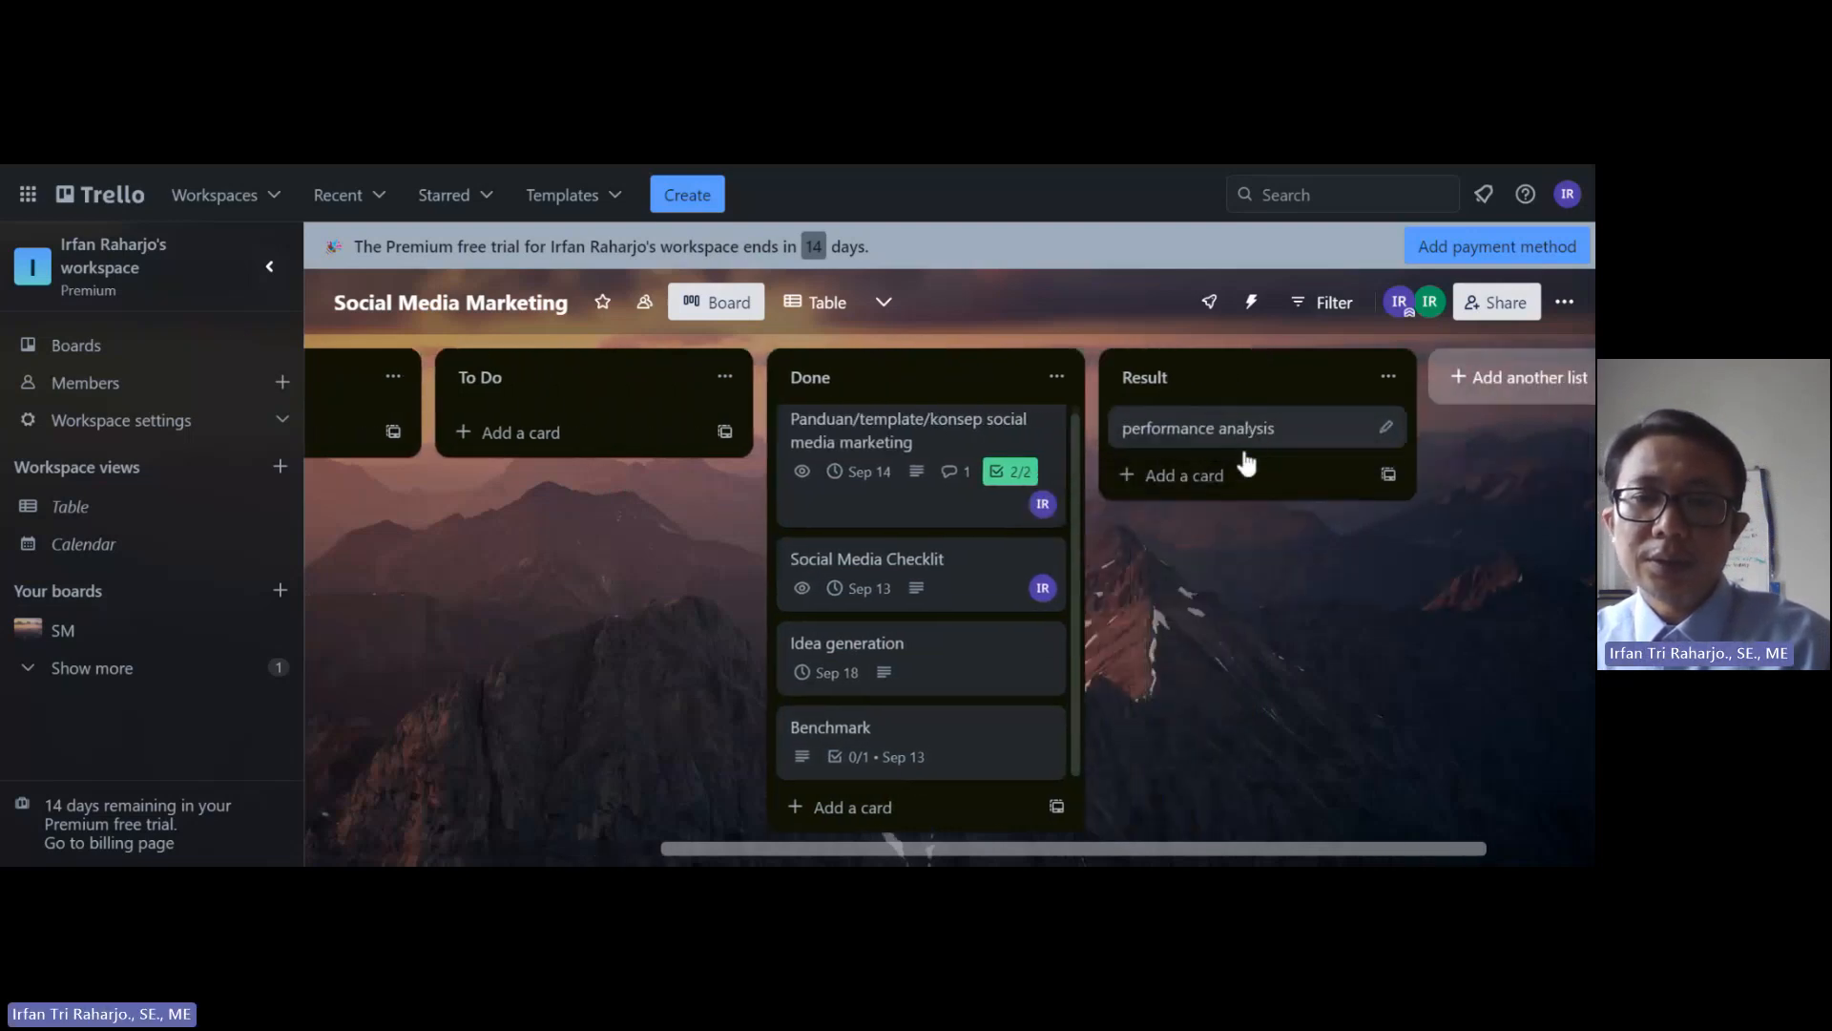
Step: Open the performance analysis card and type 'Seluruh laporan performance dari sos' as its description
{"action": "left_click", "coordinate": [1222, 431]}
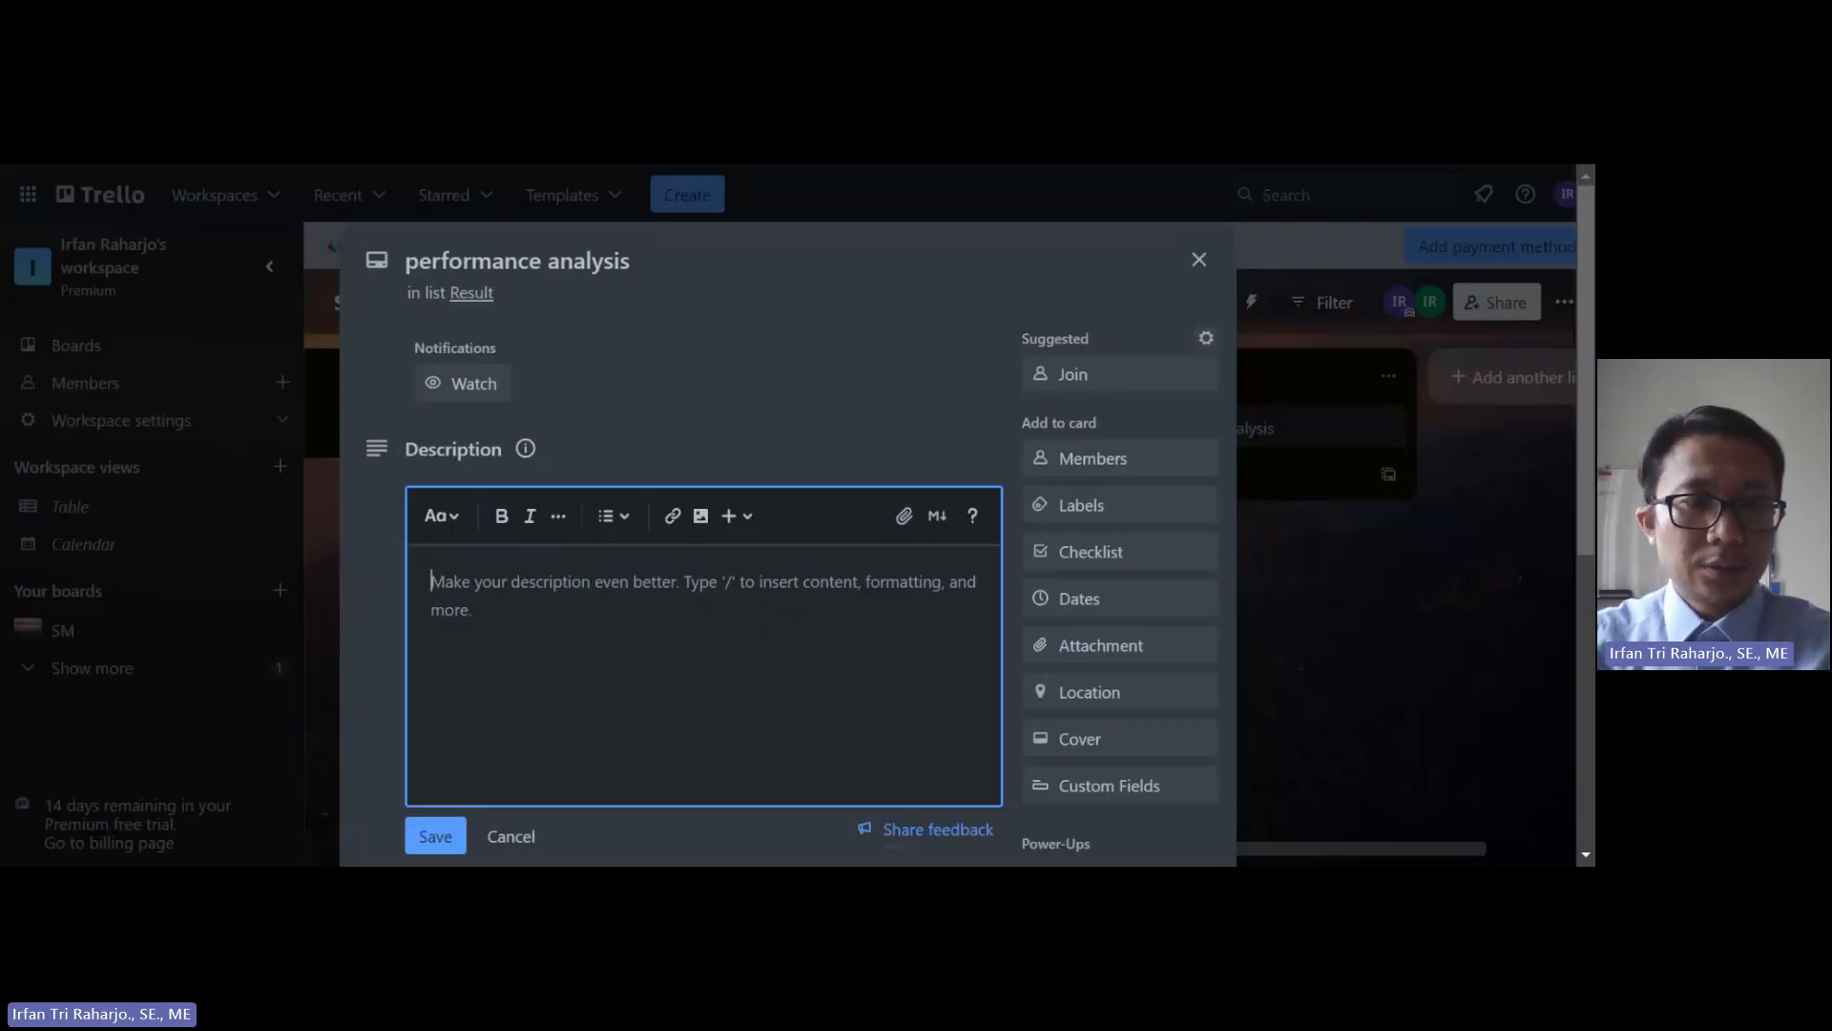
{"action": "type", "text": "Seluruh lap"}
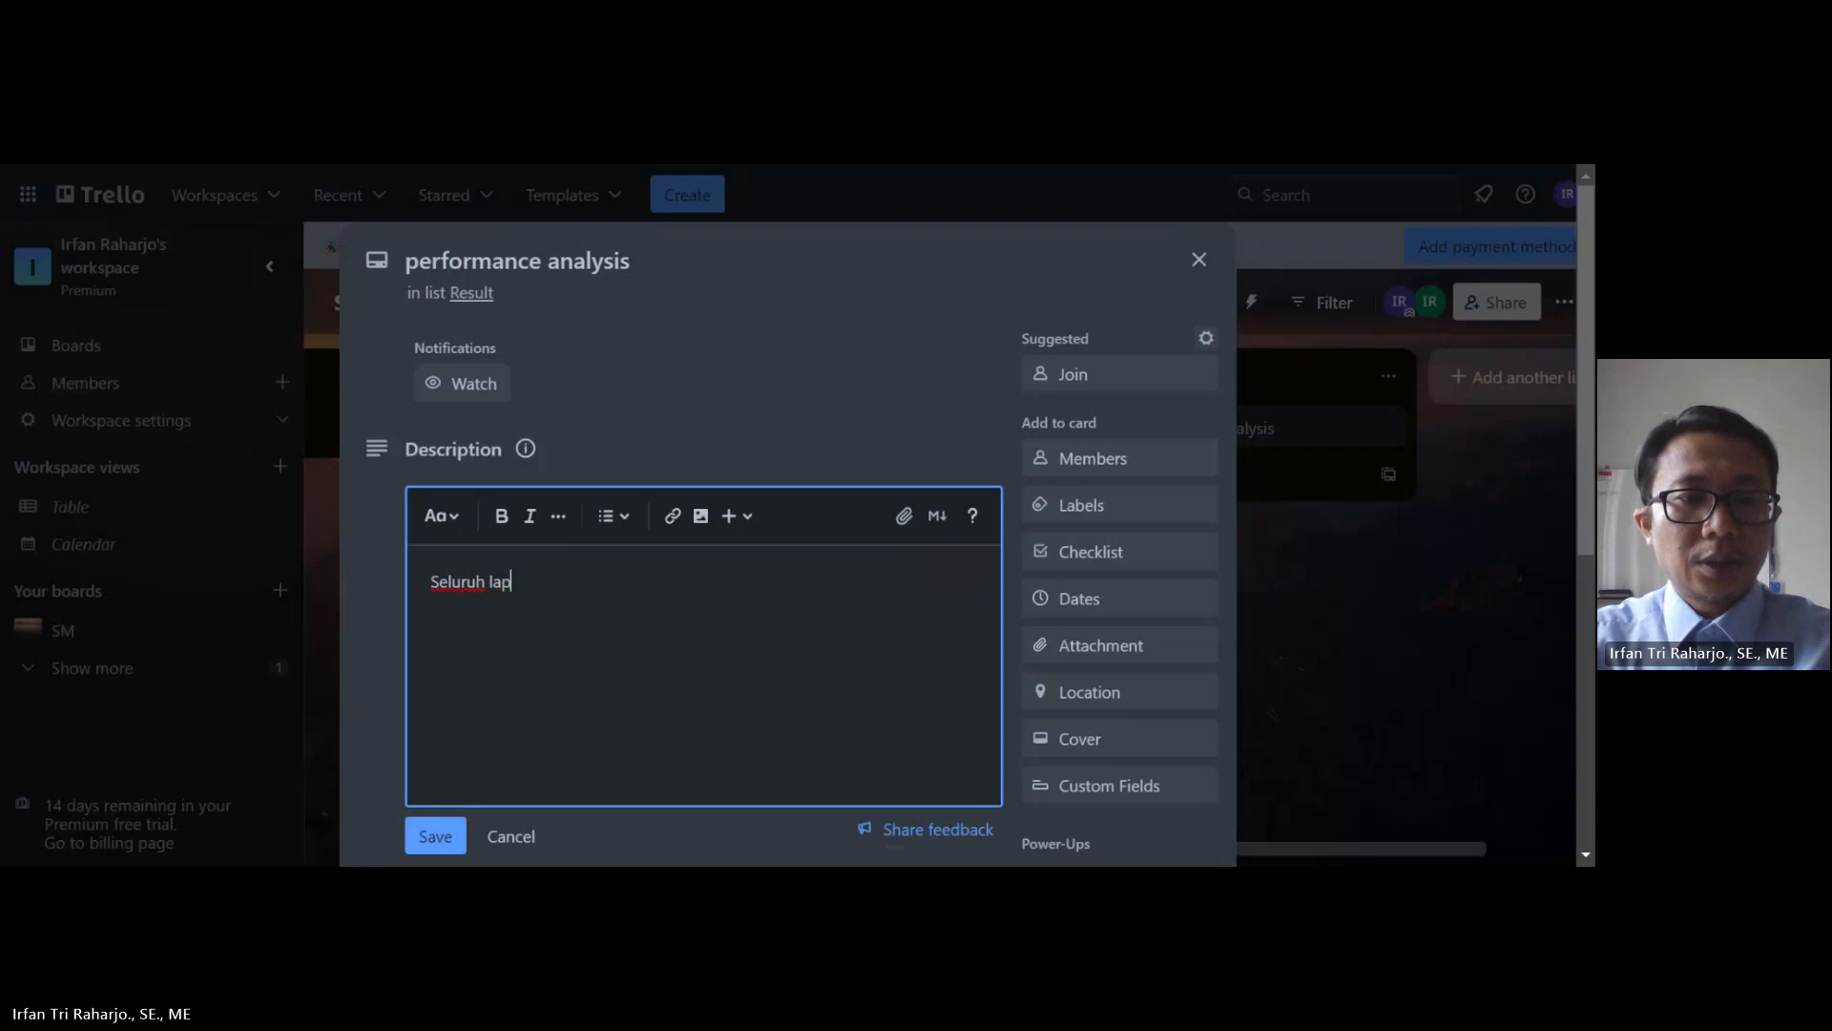
{"action": "type", "text": "oran per"}
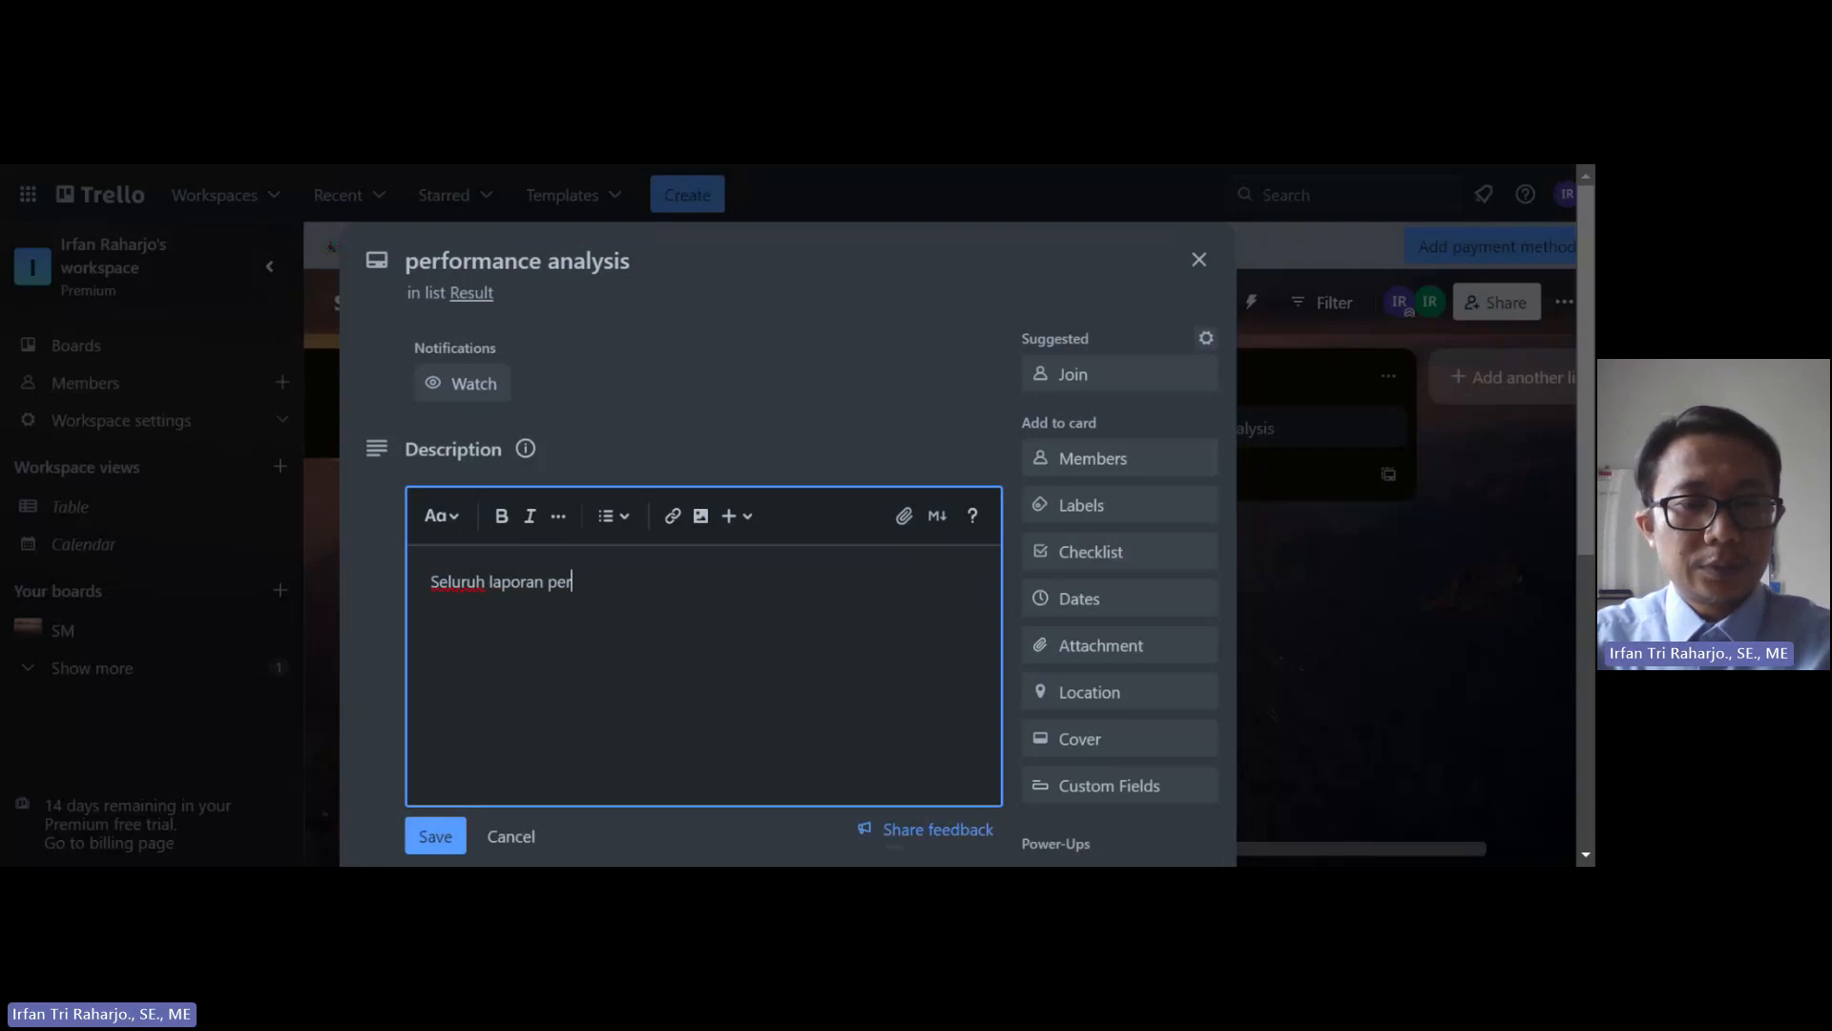
{"action": "type", "text": "forman"}
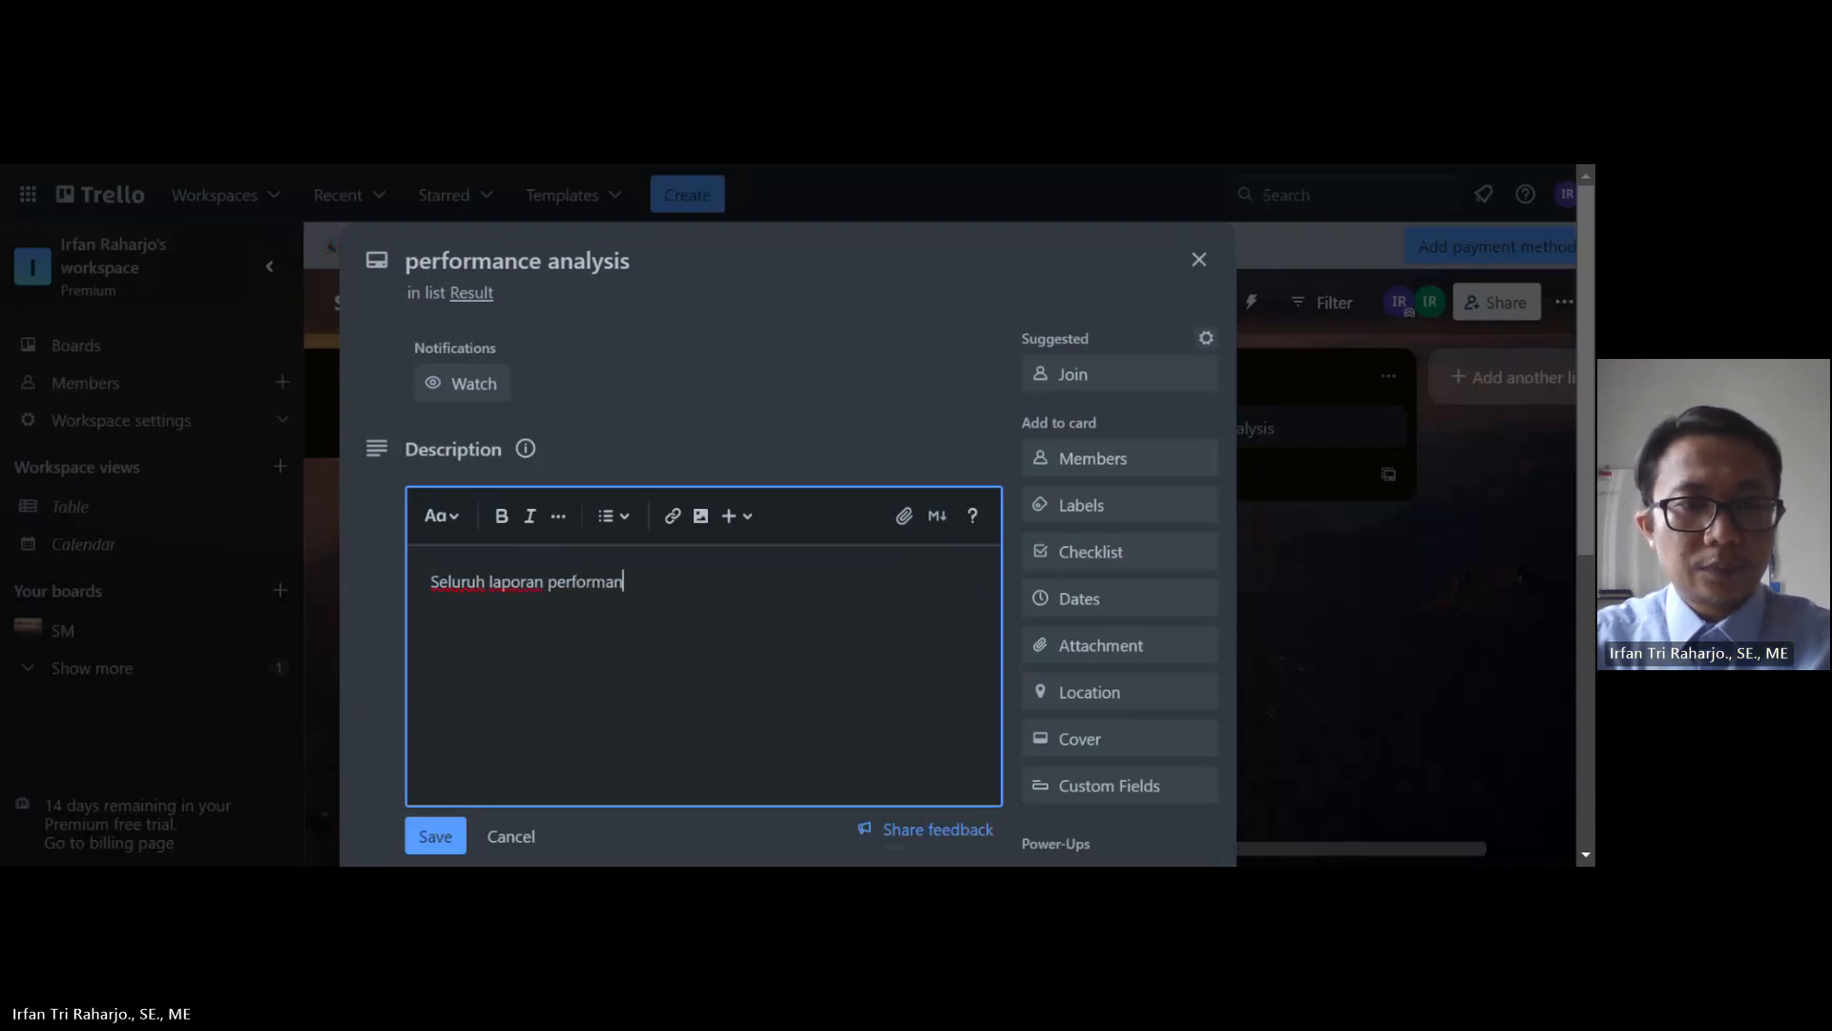
{"action": "type", "text": "ce dari "}
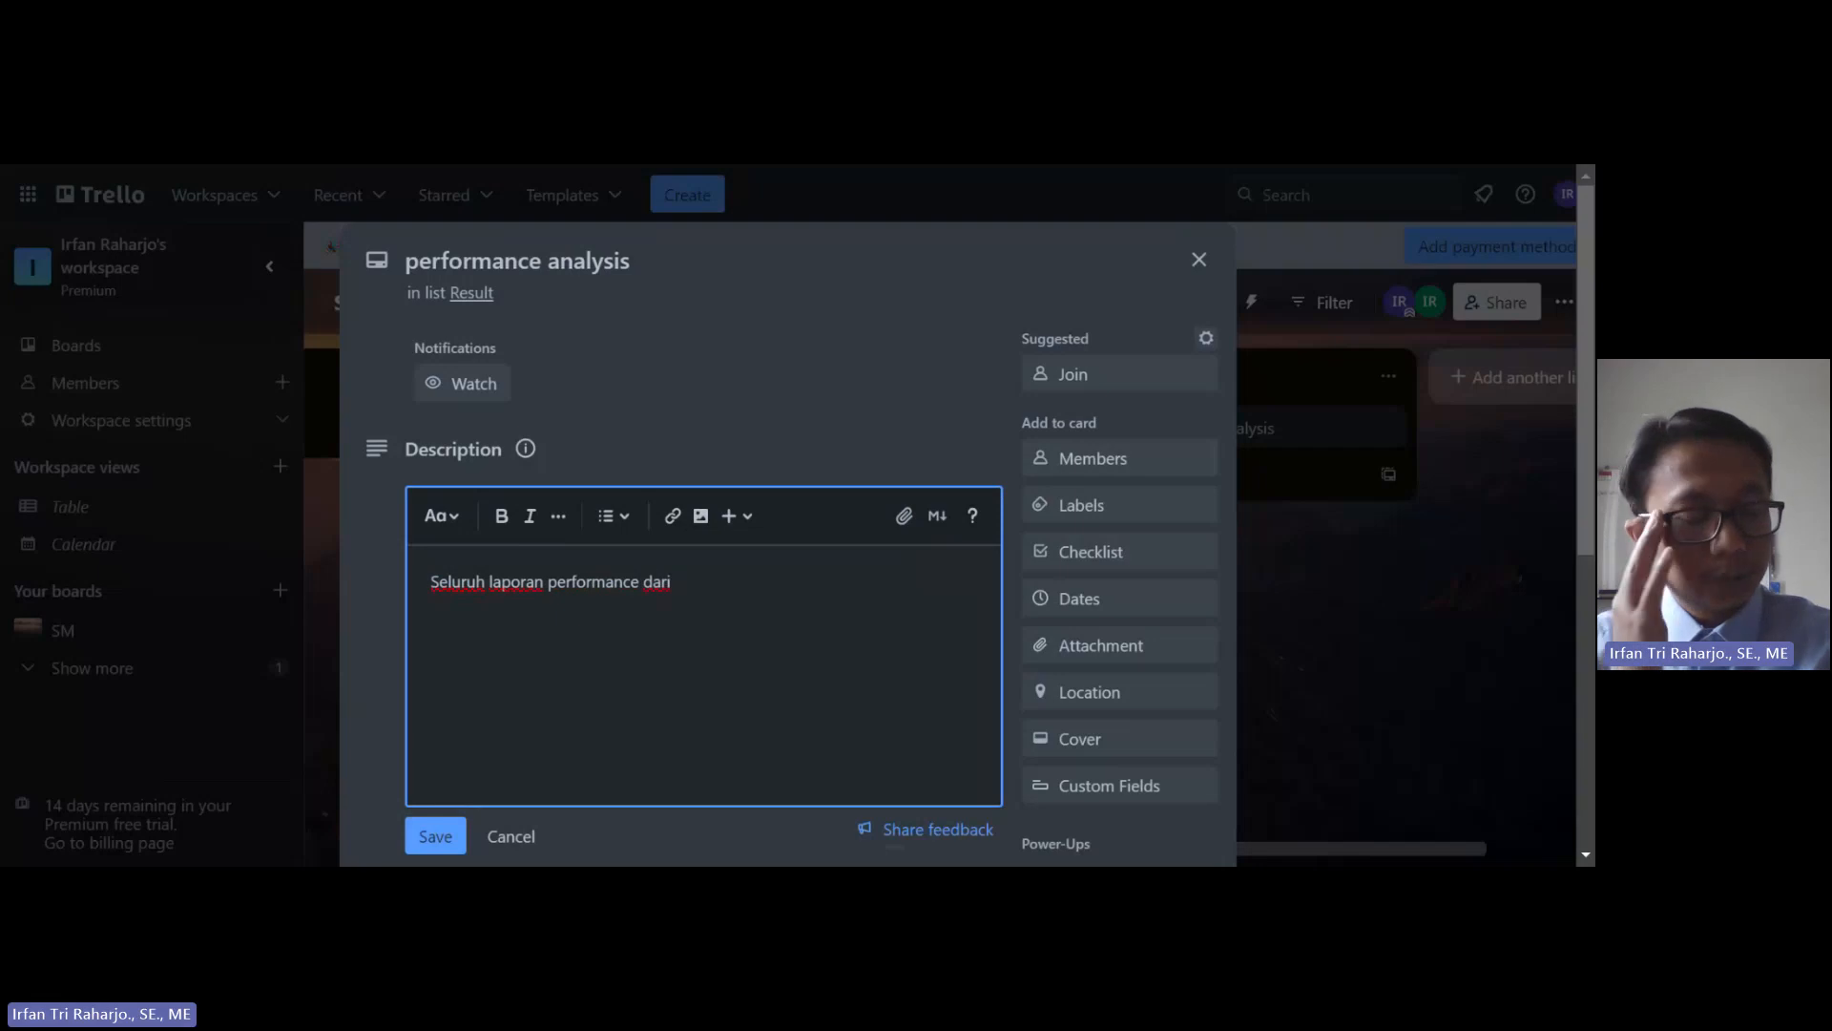
{"action": "type", "text": "sosmed"}
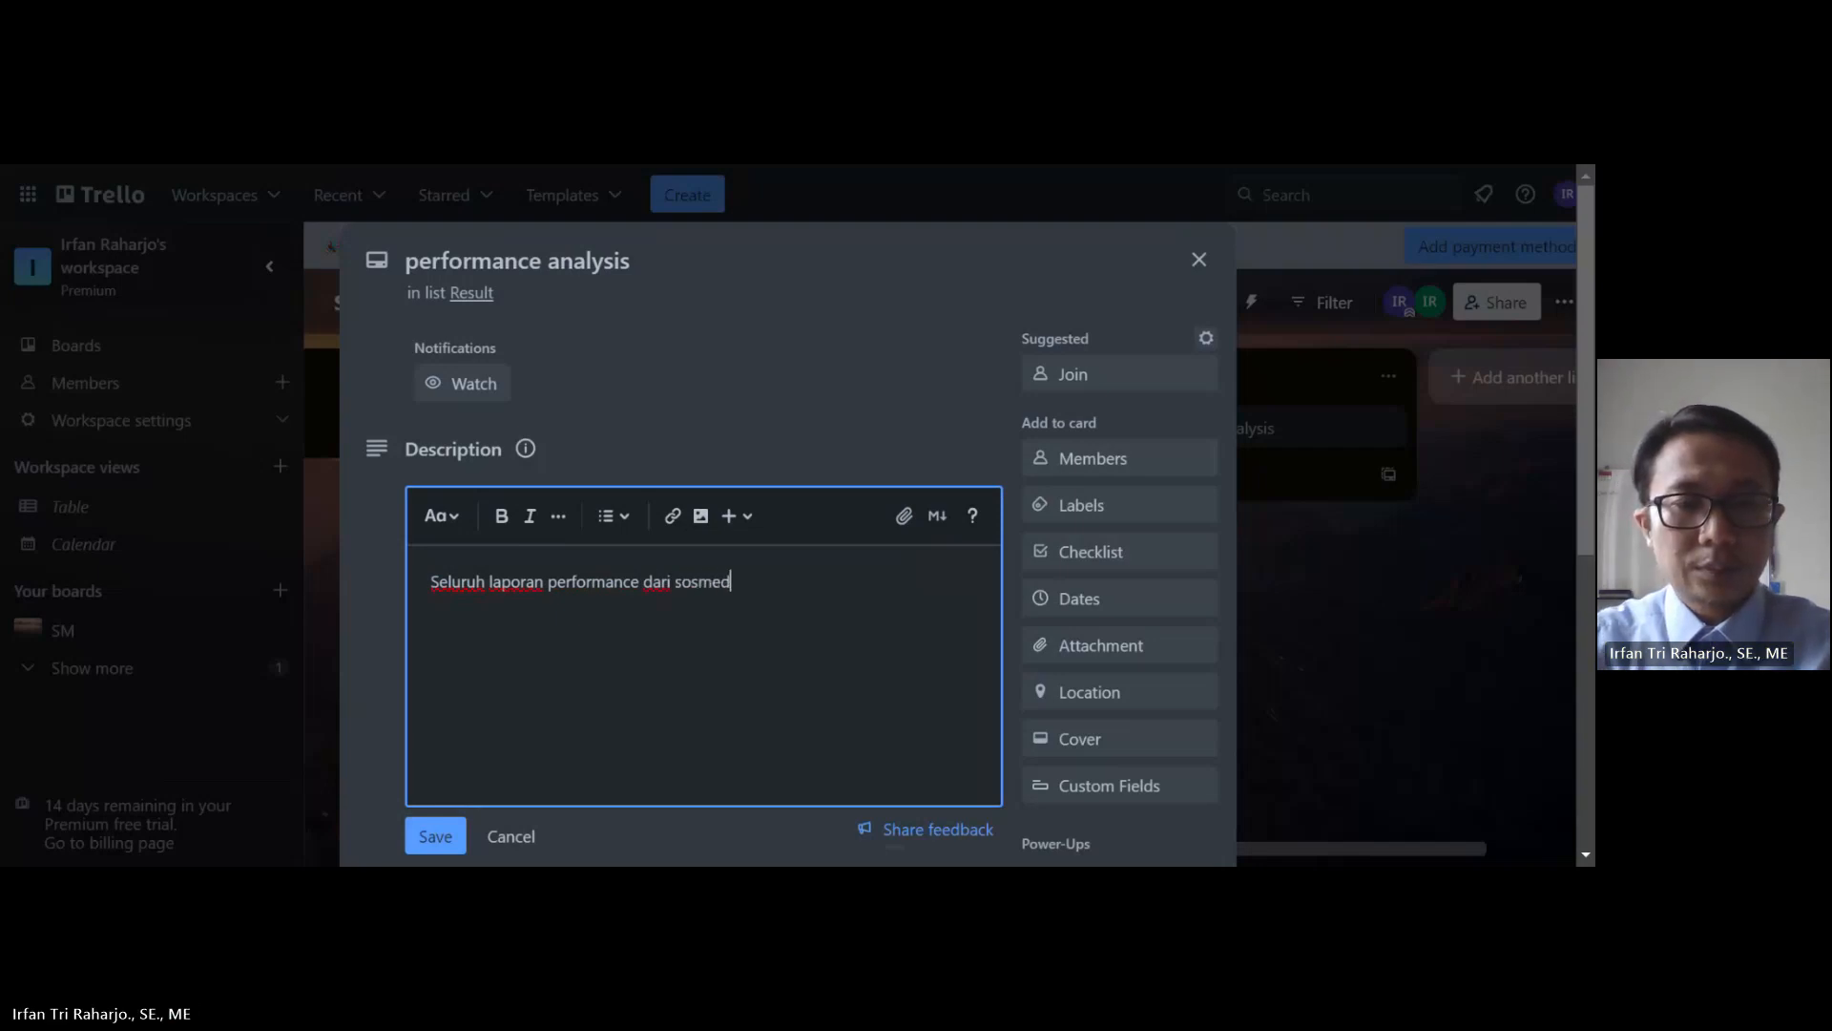
Step: Save the description and add a checklist titled 'Jumlah interaksi'
{"action": "left_click", "coordinate": [435, 836]}
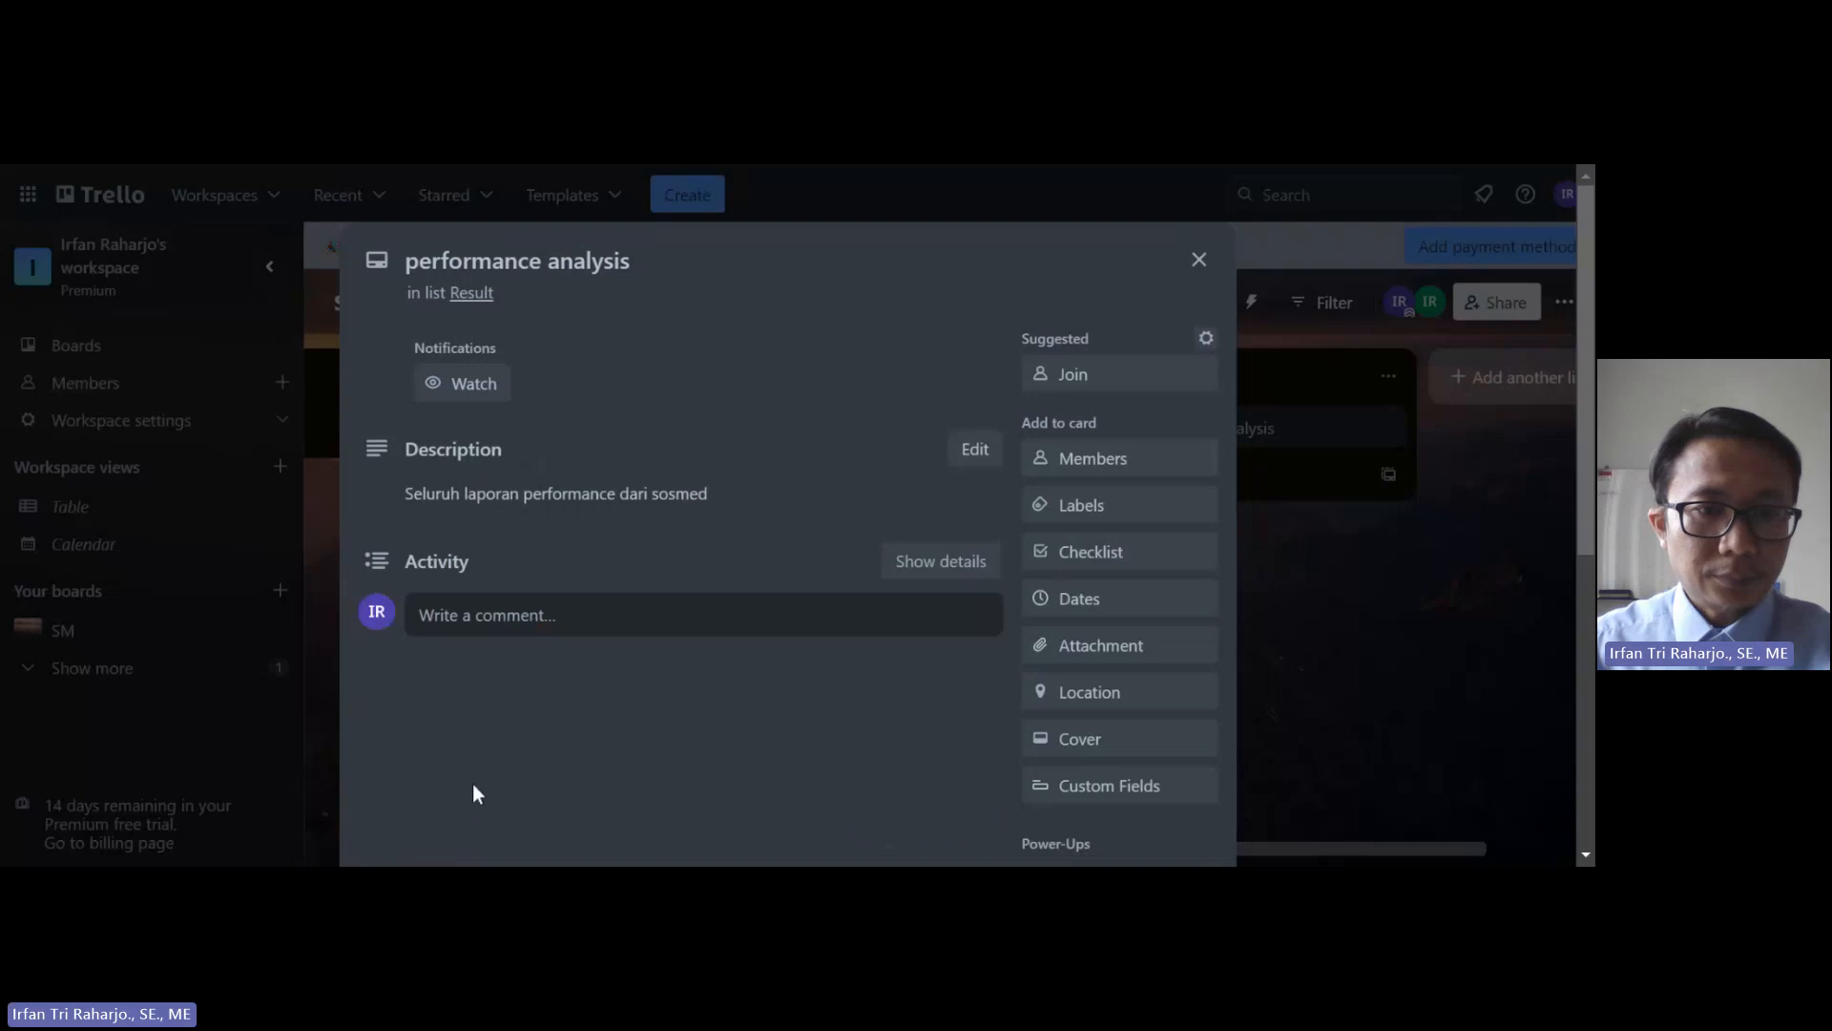
{"action": "left_click", "coordinate": [1112, 568]}
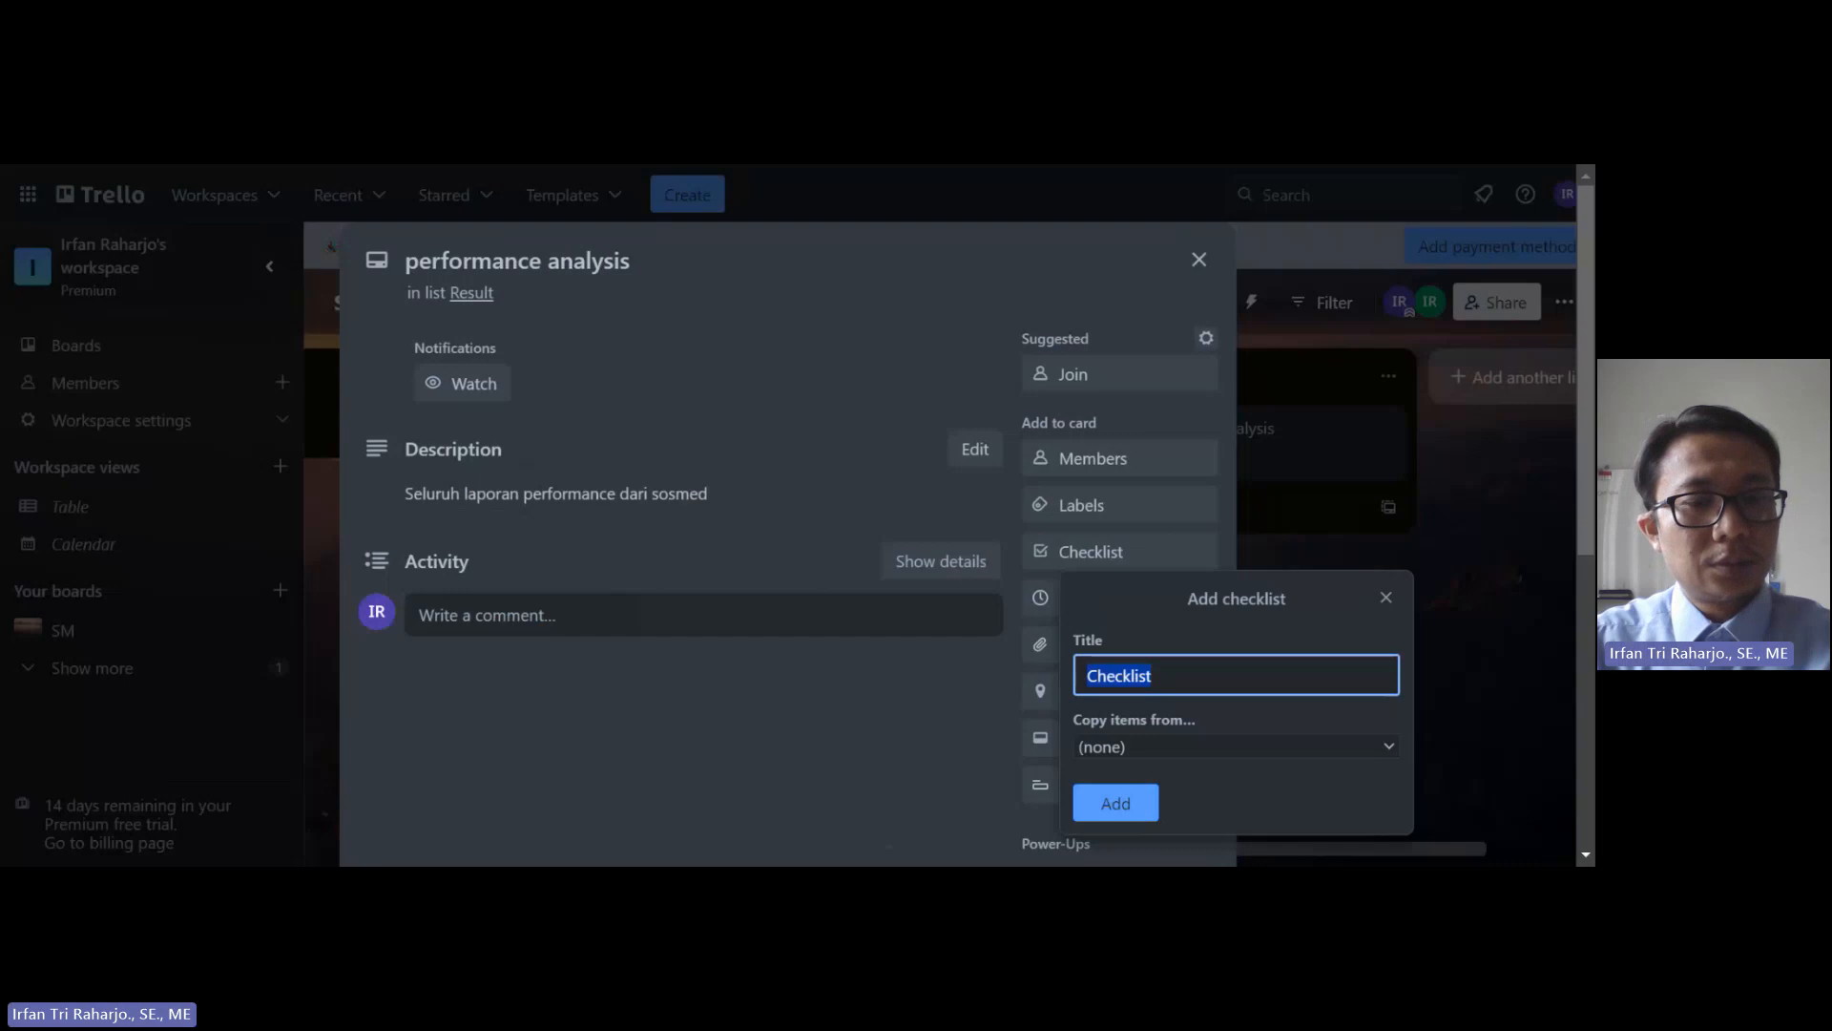
{"action": "type", "text": "Jul"}
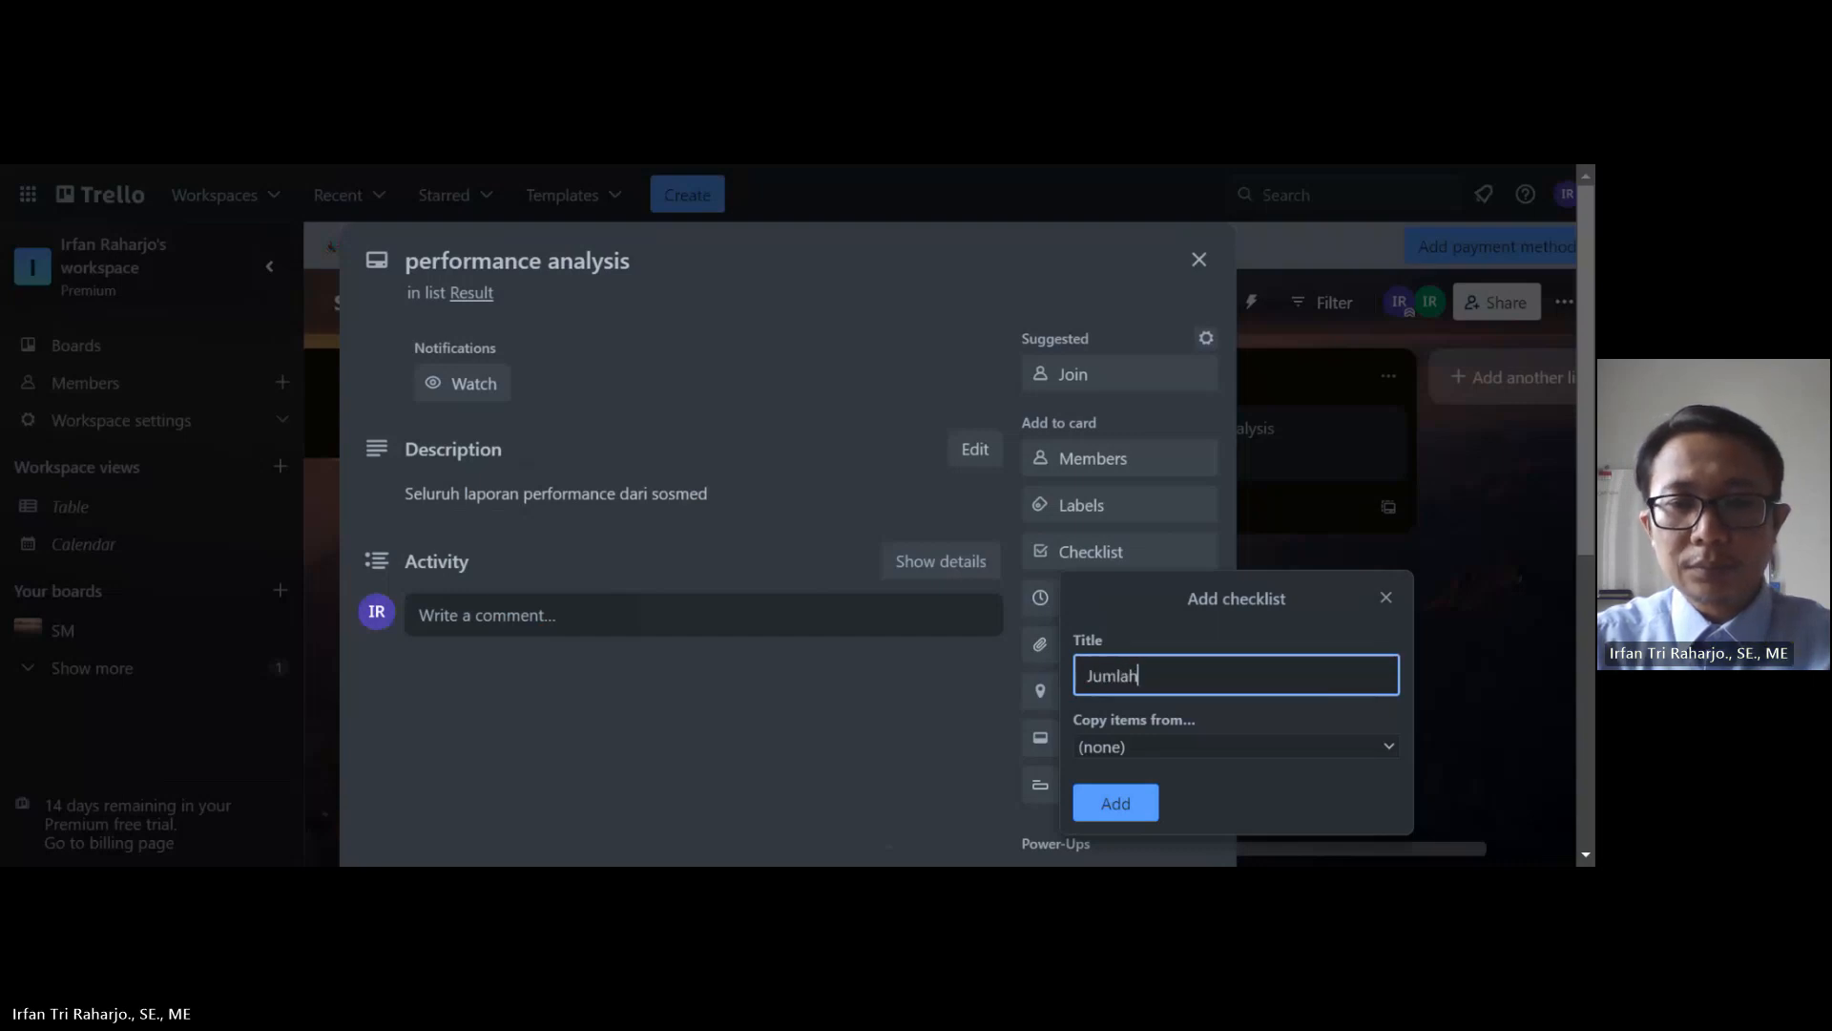
{"action": "type", "text": "lah i"}
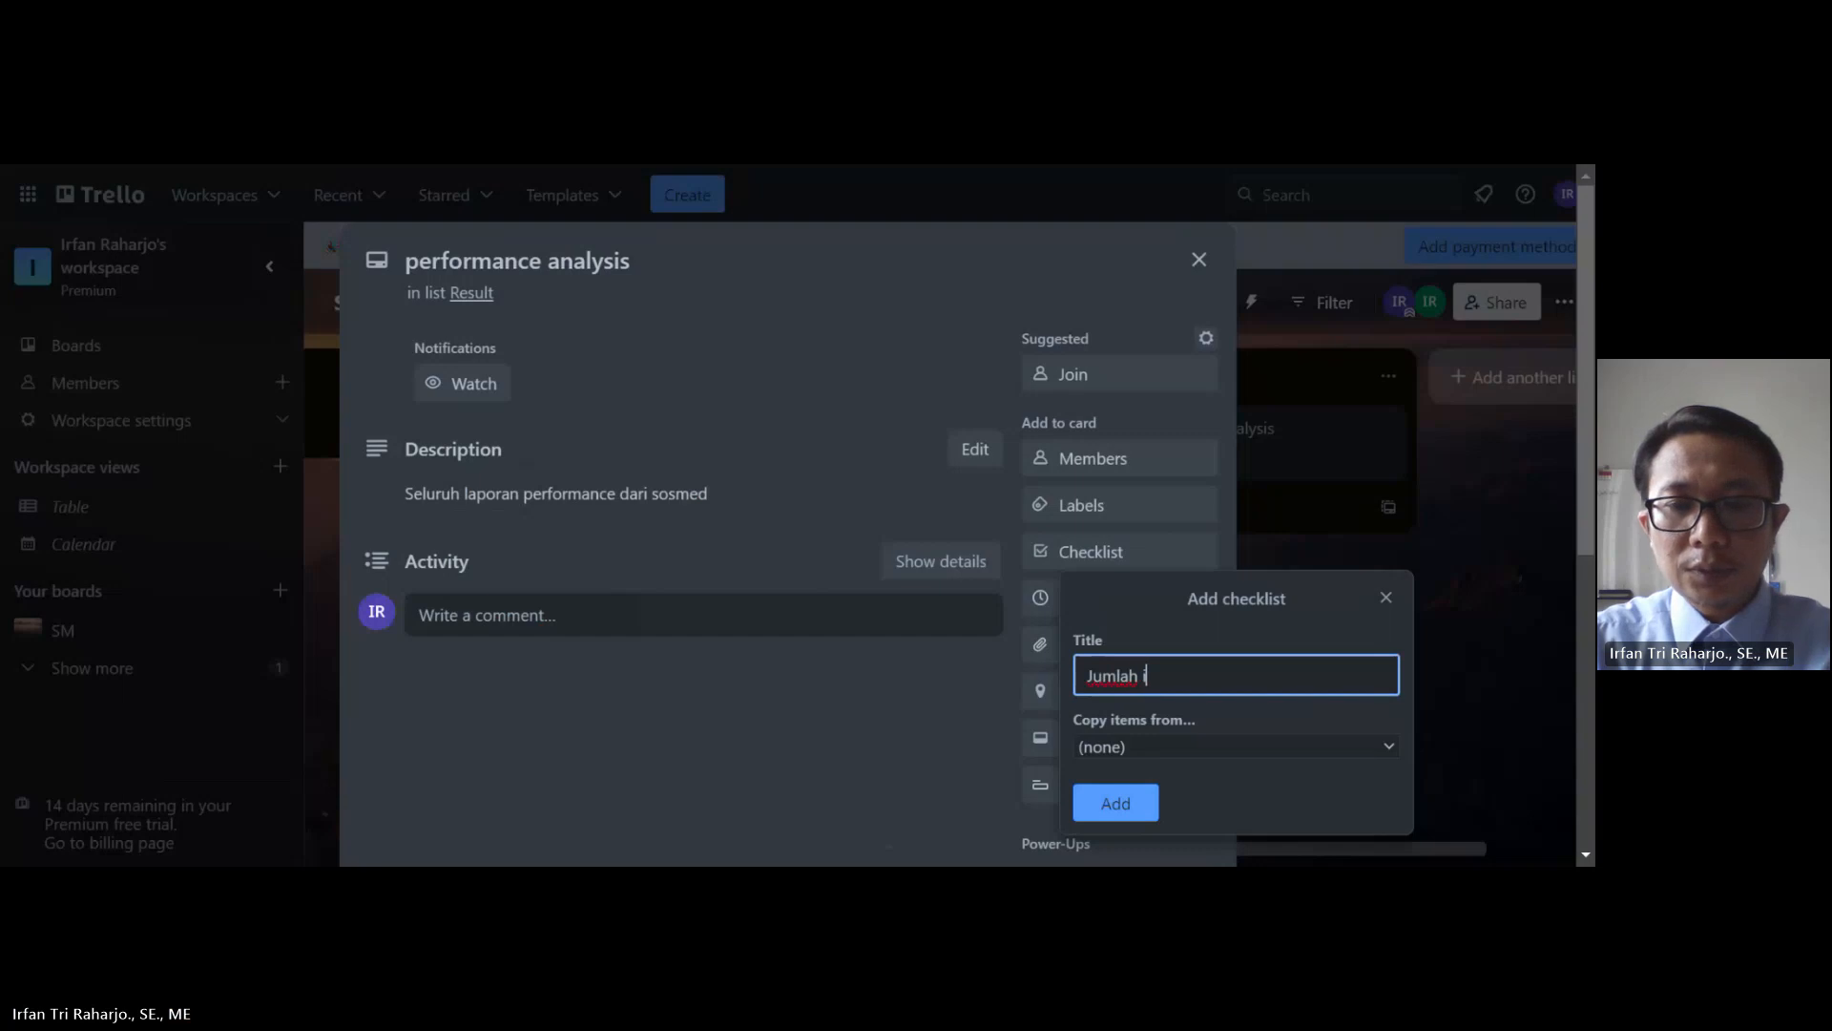
{"action": "type", "text": "nteraks"}
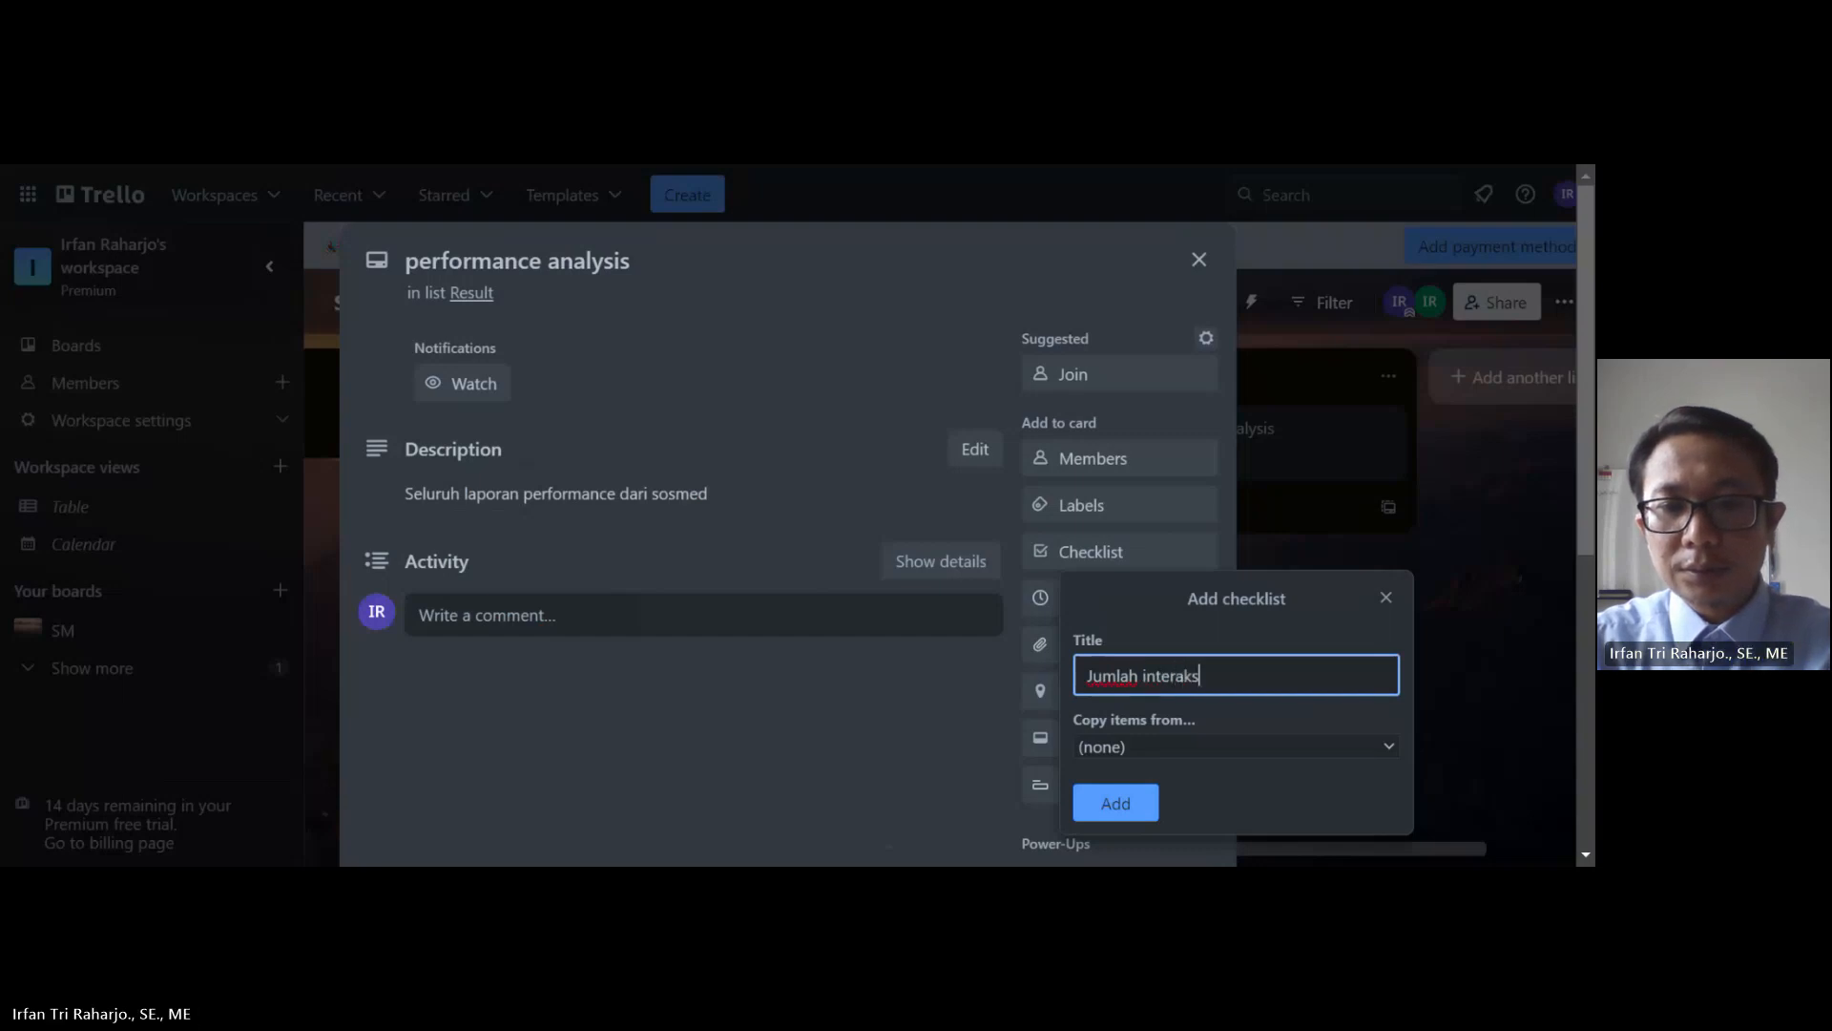
{"action": "type", "text": "i"}
{"action": "left_click", "coordinate": [1135, 805]}
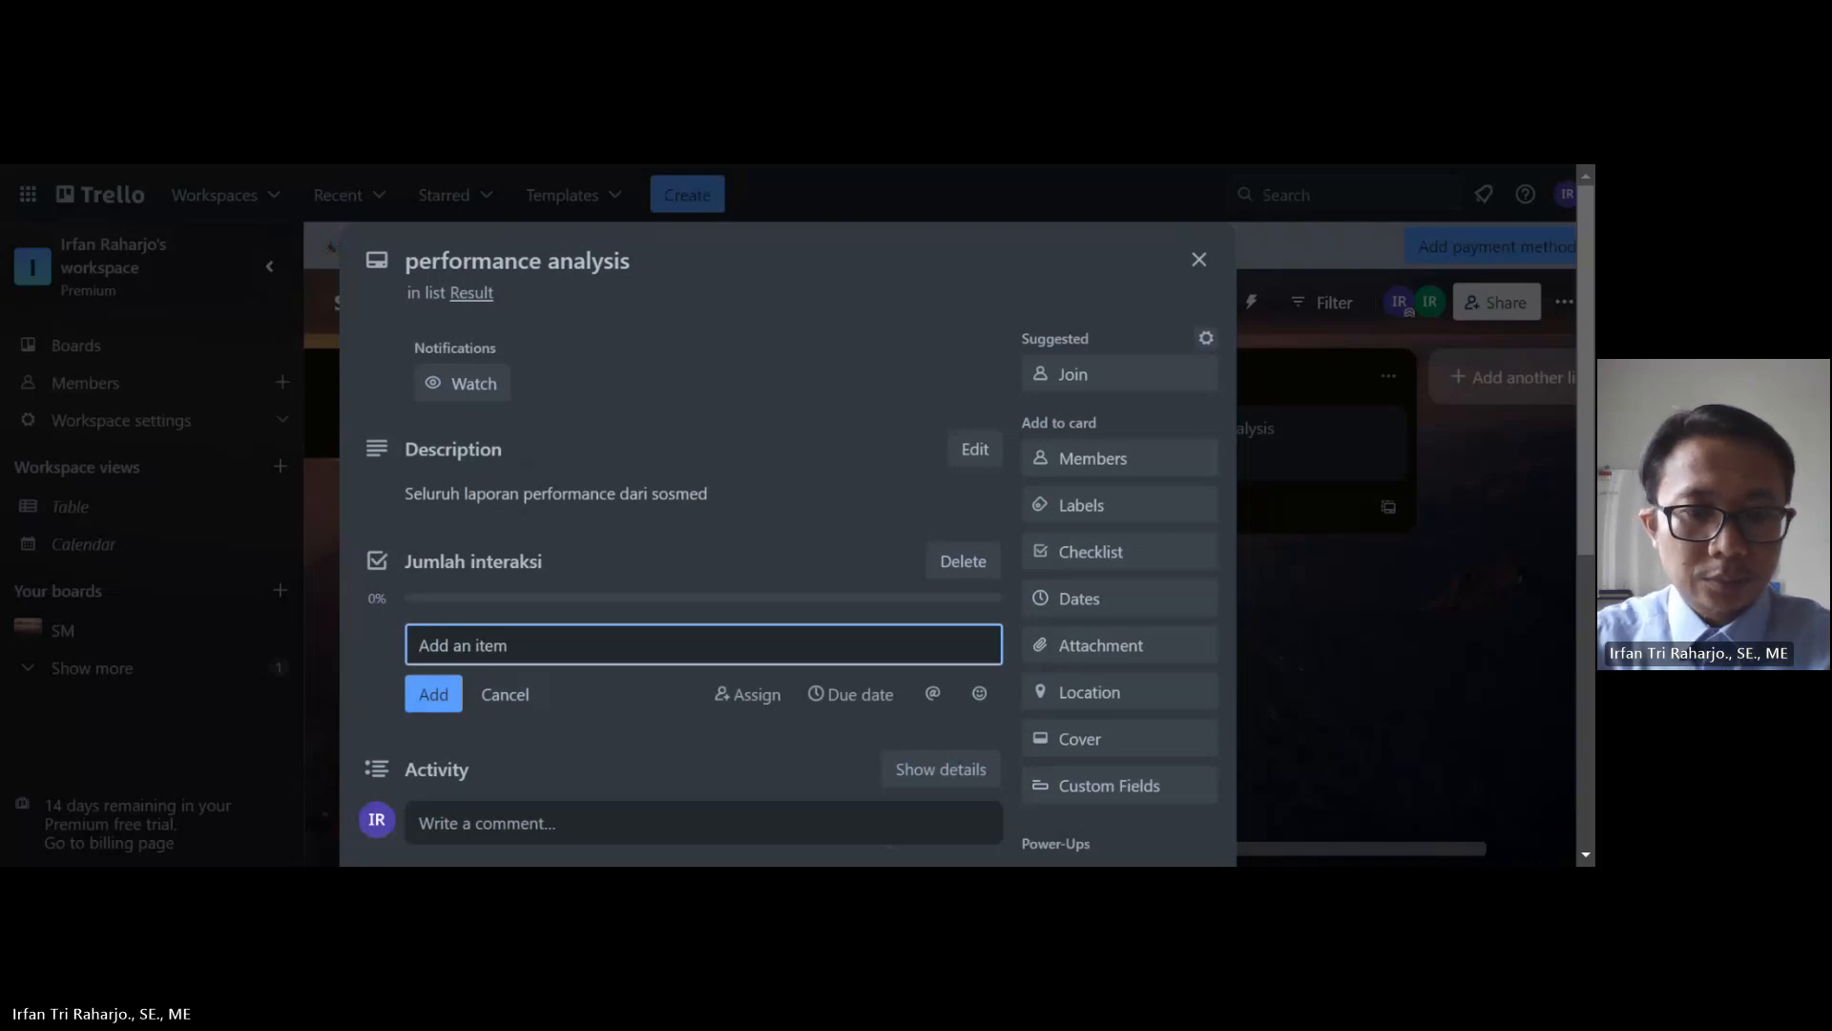
Step: Add 'Viewers' as an item in the Jumlah interaksi checklist
{"action": "type", "text": "V"}
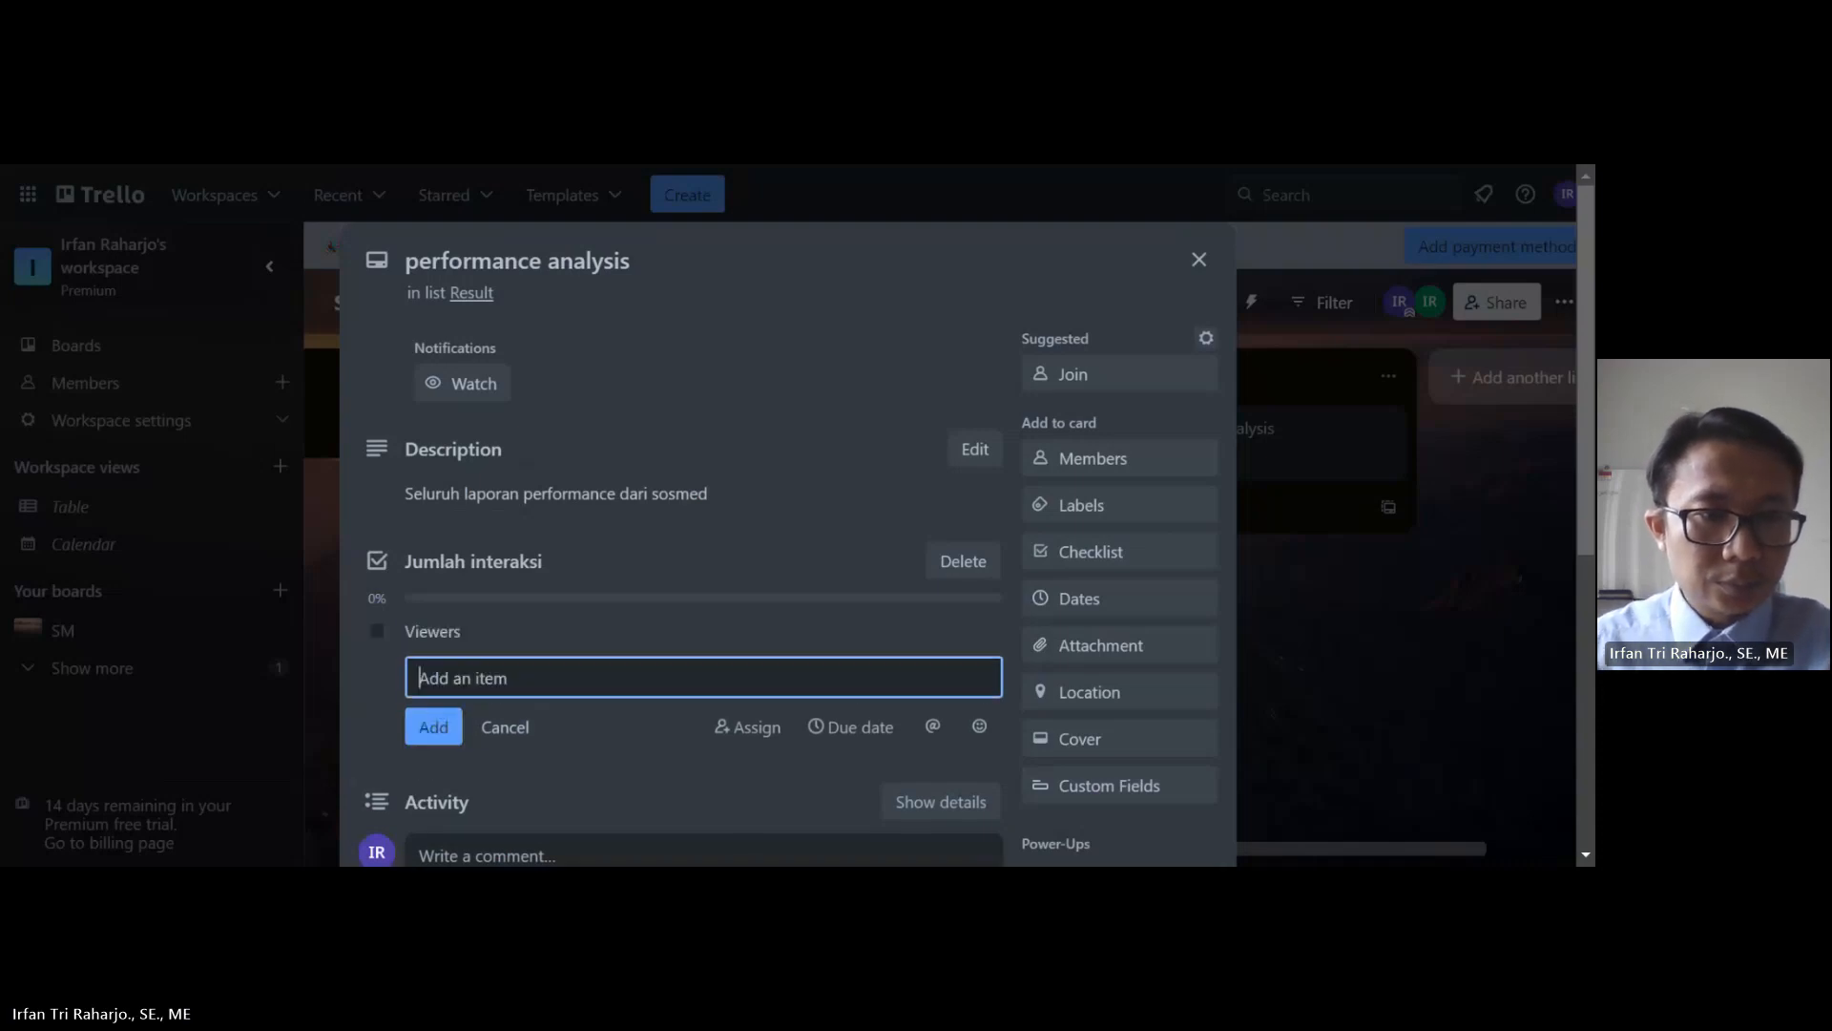
{"action": "left_click", "coordinate": [434, 694]}
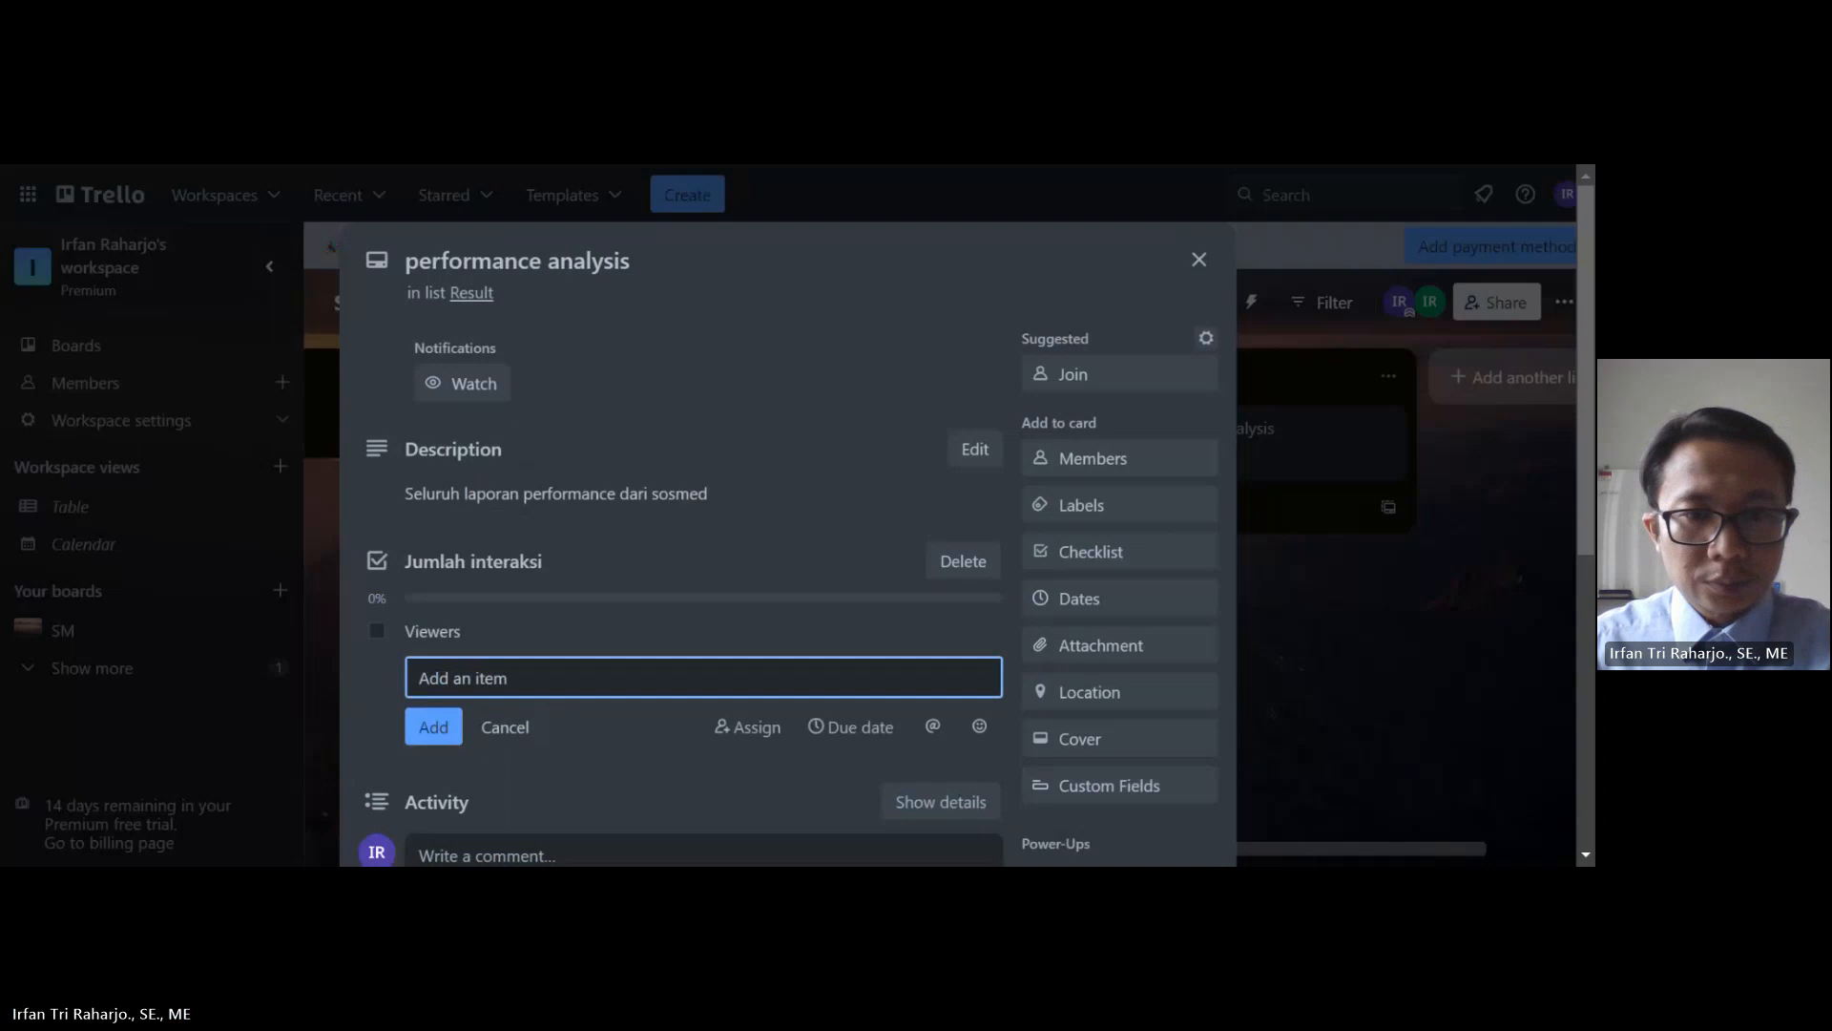
{"action": "left_click", "coordinate": [552, 570]}
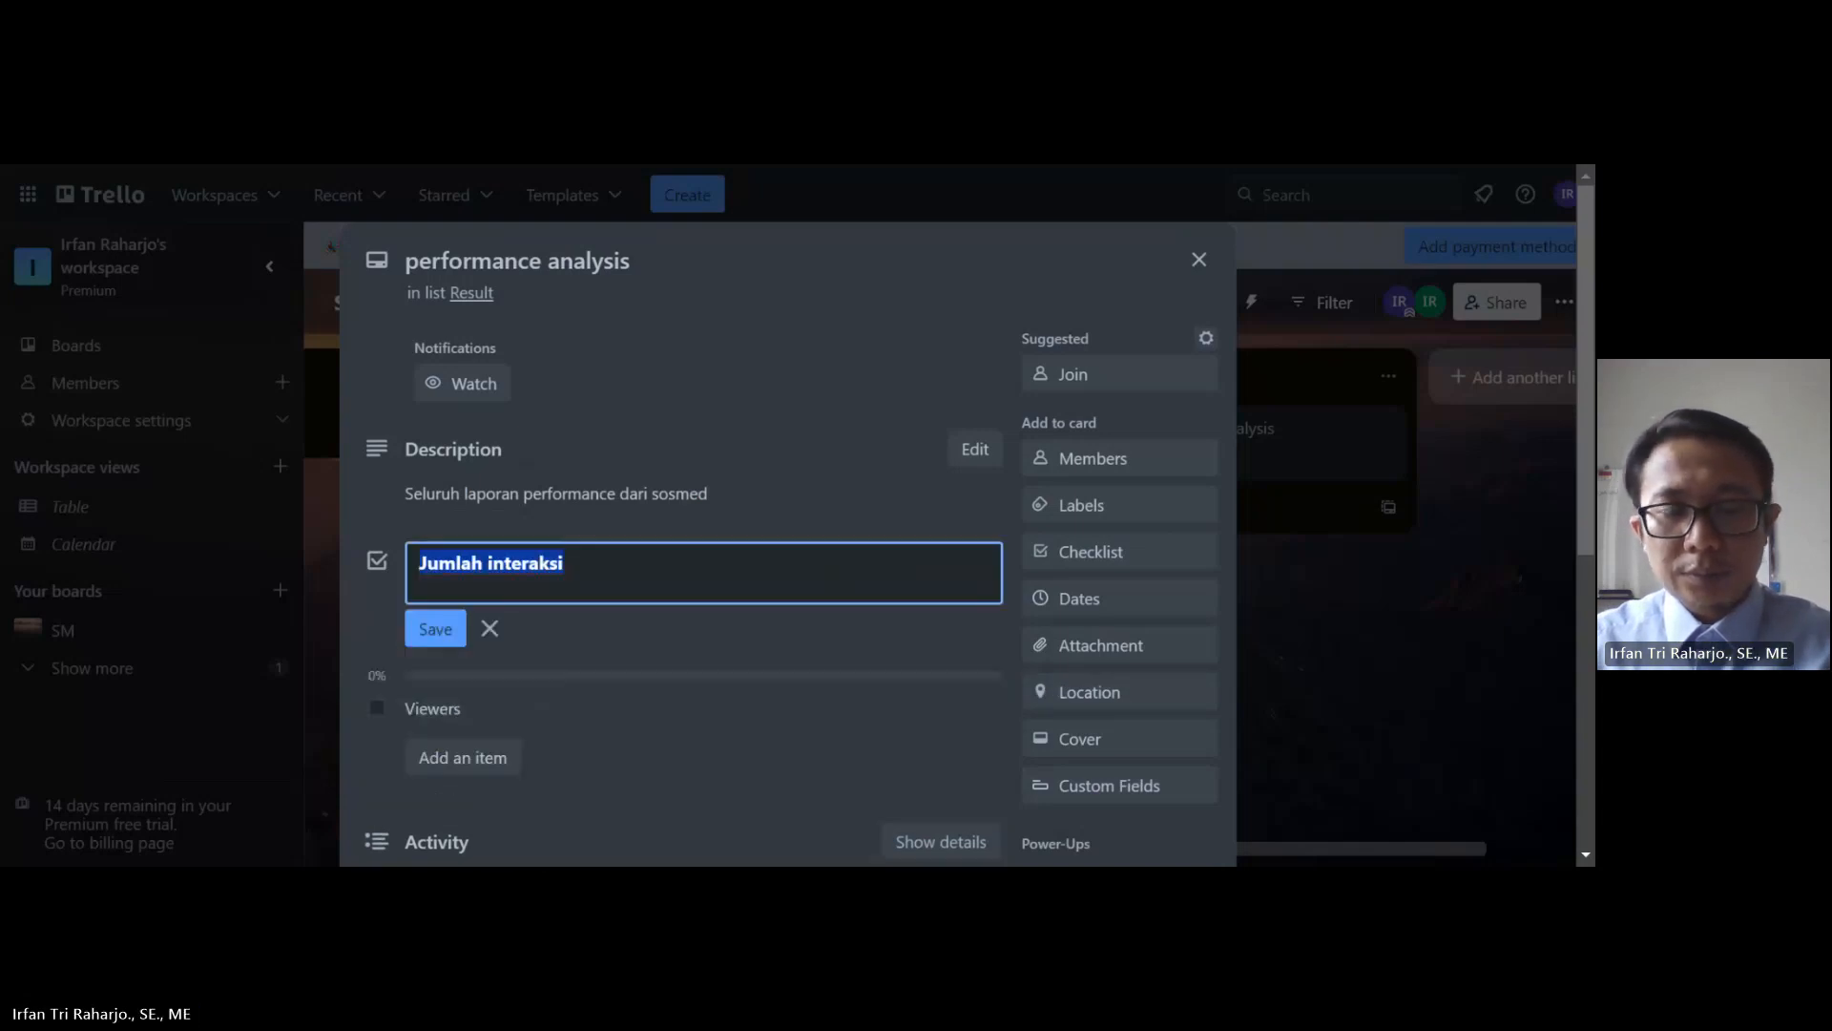
{"action": "left_click", "coordinate": [432, 627]}
{"action": "scroll", "coordinate": [706, 438], "scroll_direction": "down", "scroll_amount": 1}
{"action": "scroll", "coordinate": [704, 477], "scroll_direction": "up", "scroll_amount": 1}
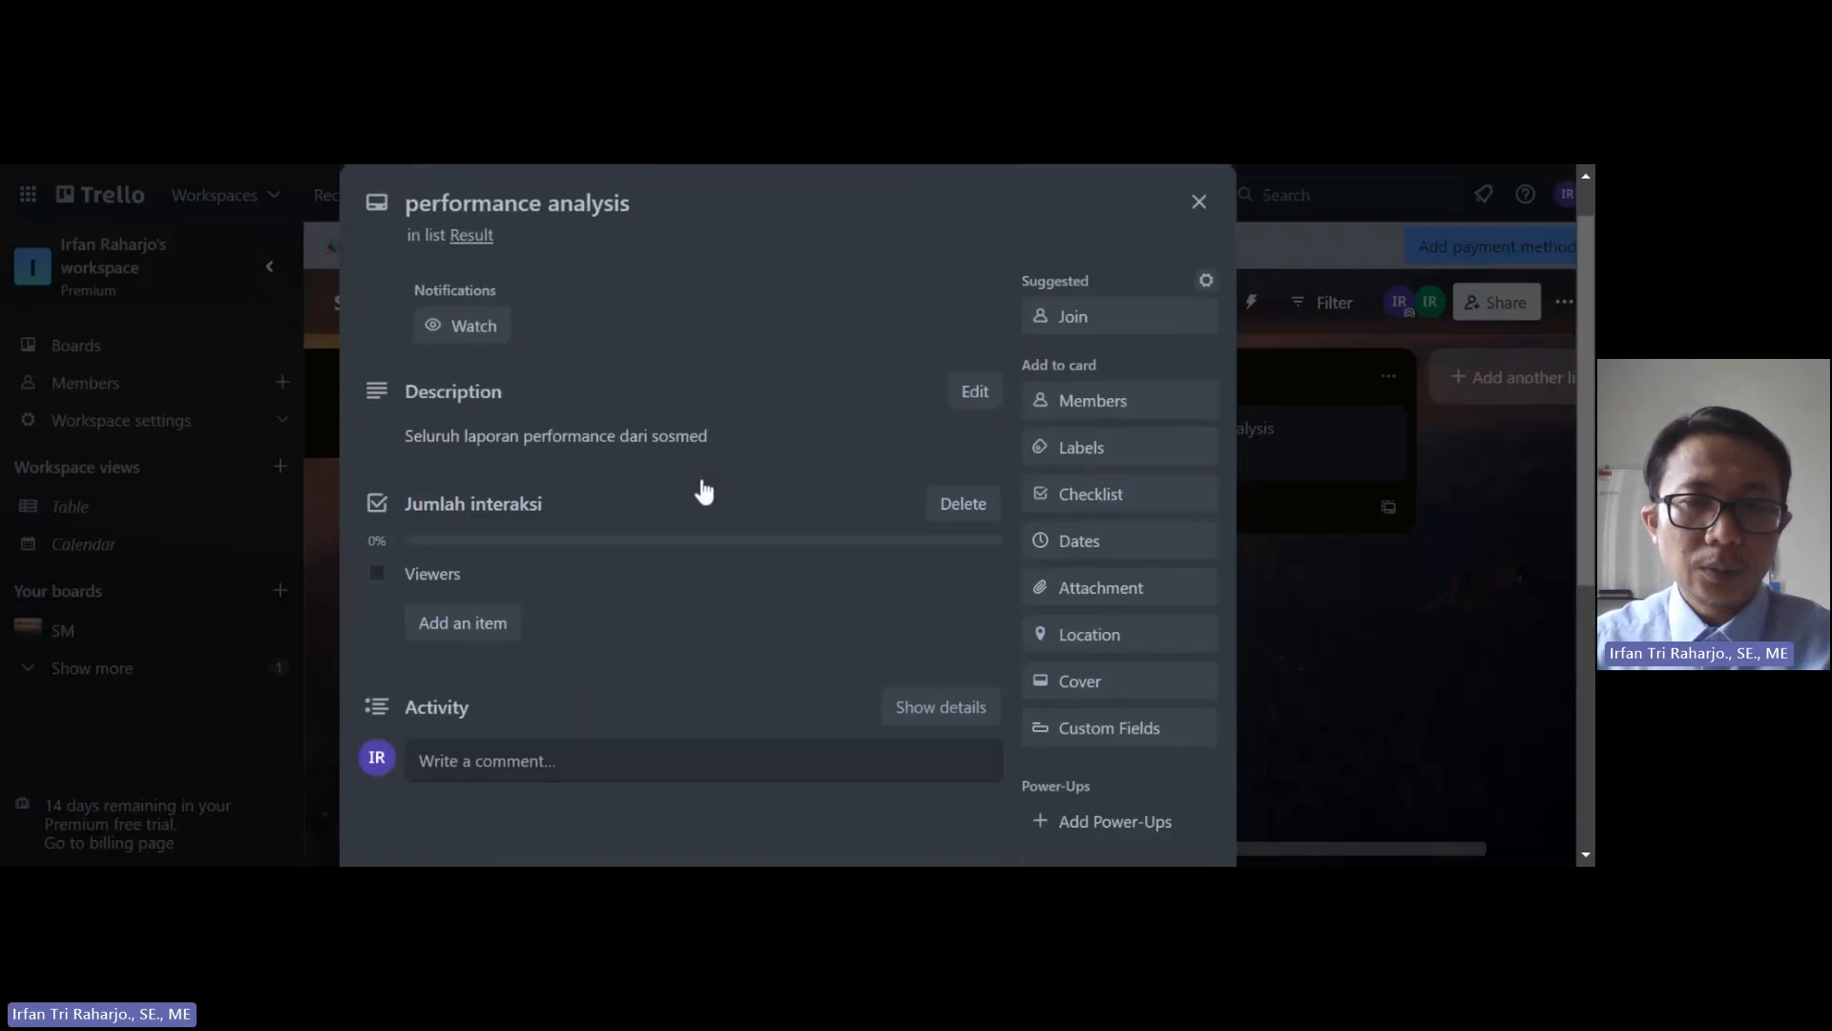
Step: Close the performance analysis card and open the Panduan/template/konsep card to view its completed checklist
{"action": "left_click", "coordinate": [1301, 426]}
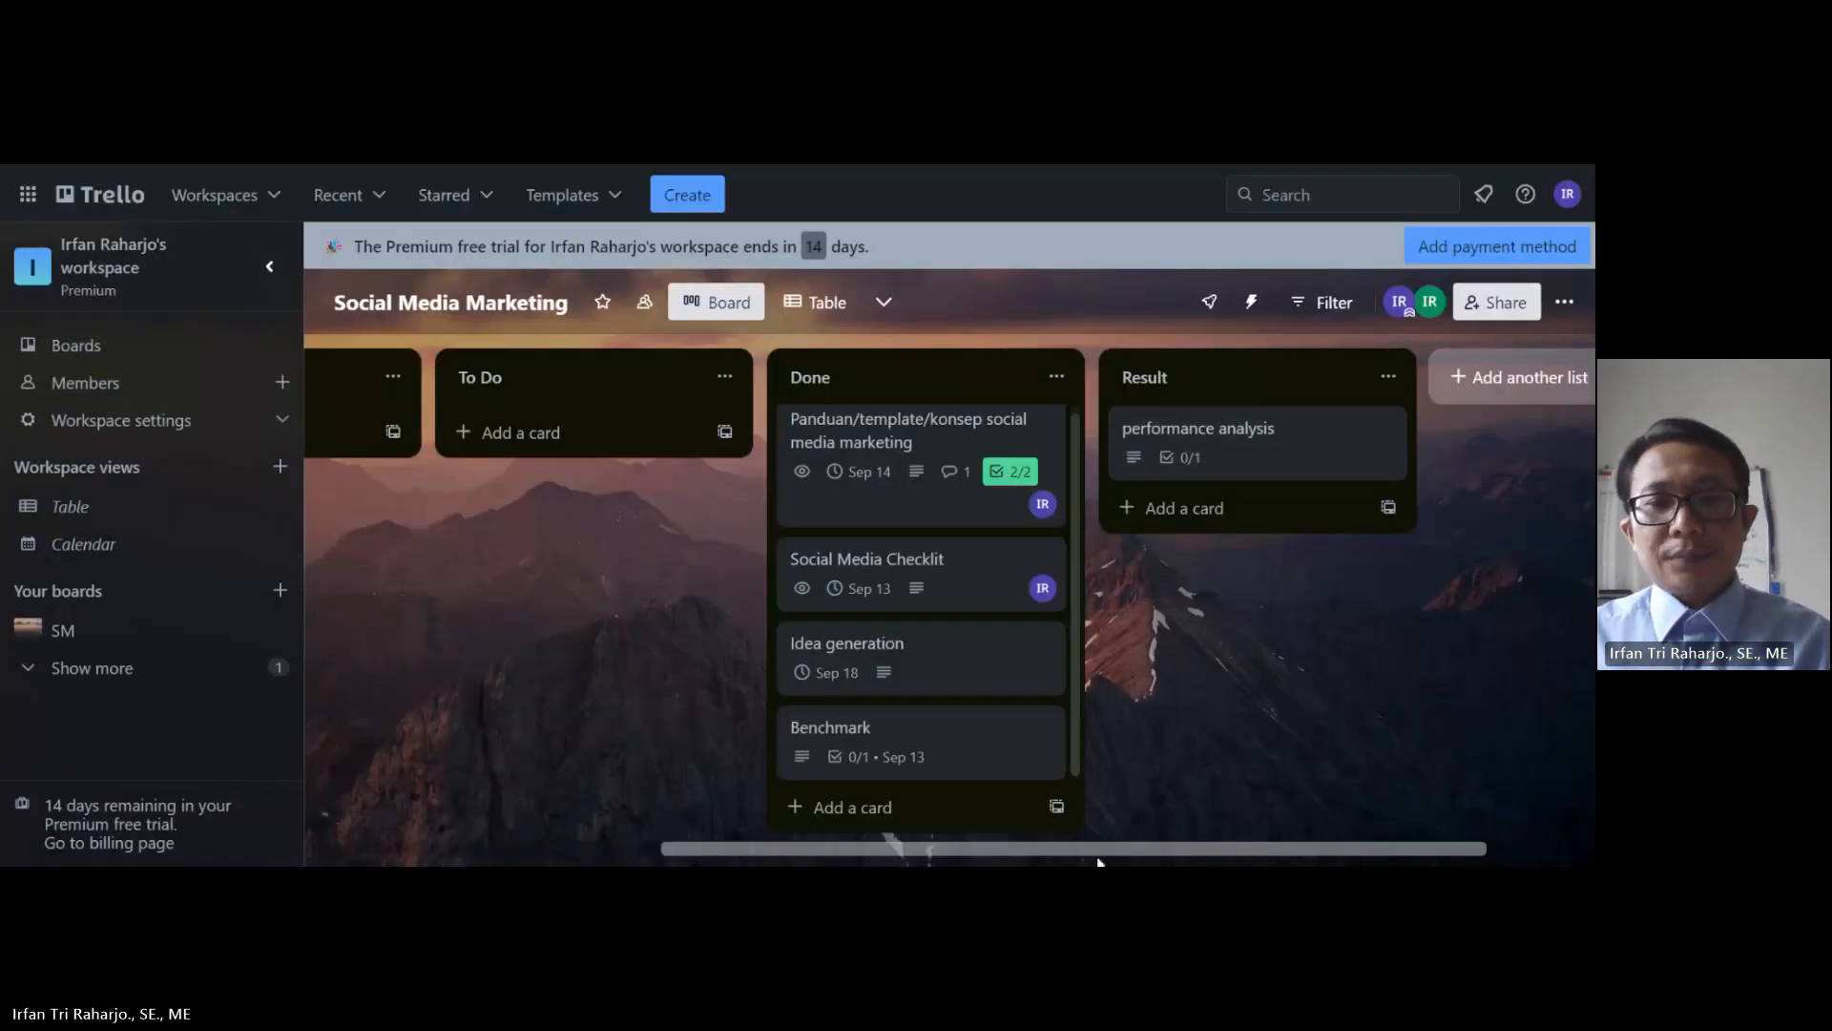
{"action": "left_click_drag", "start_coordinate": [1095, 850], "coordinate": [682, 821]}
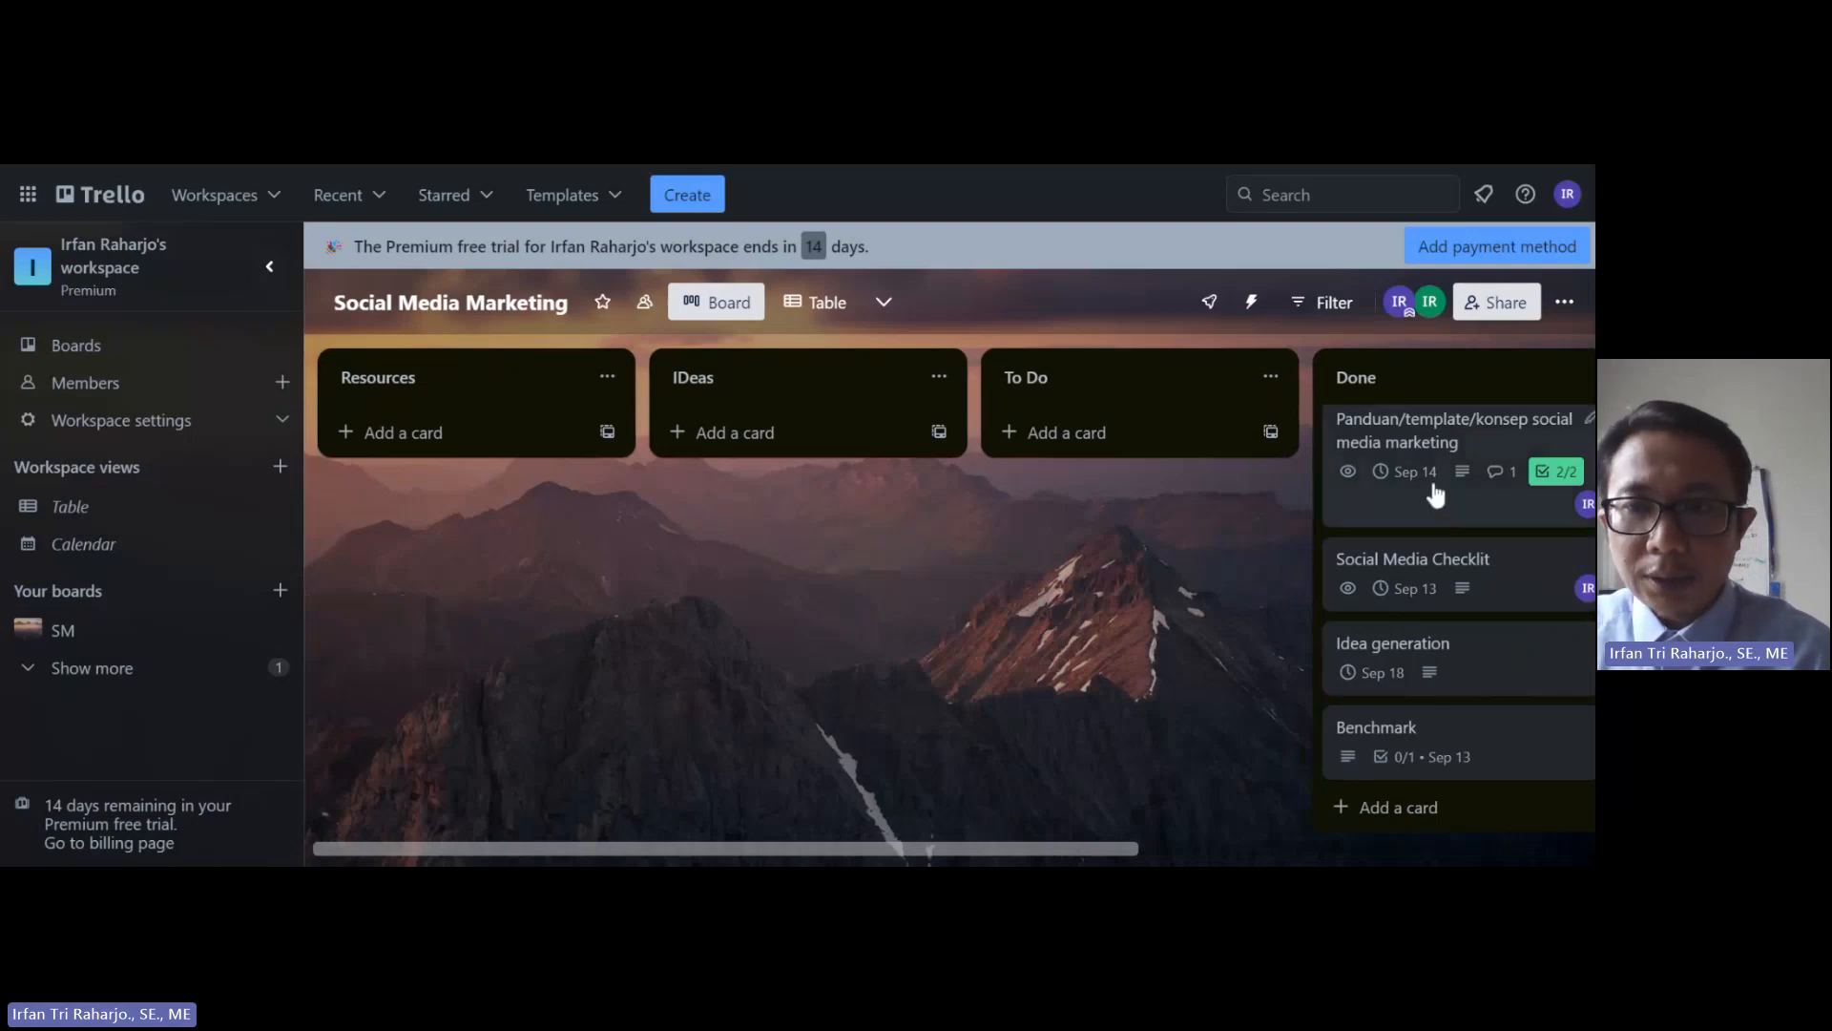
{"action": "left_click", "coordinate": [1383, 456]}
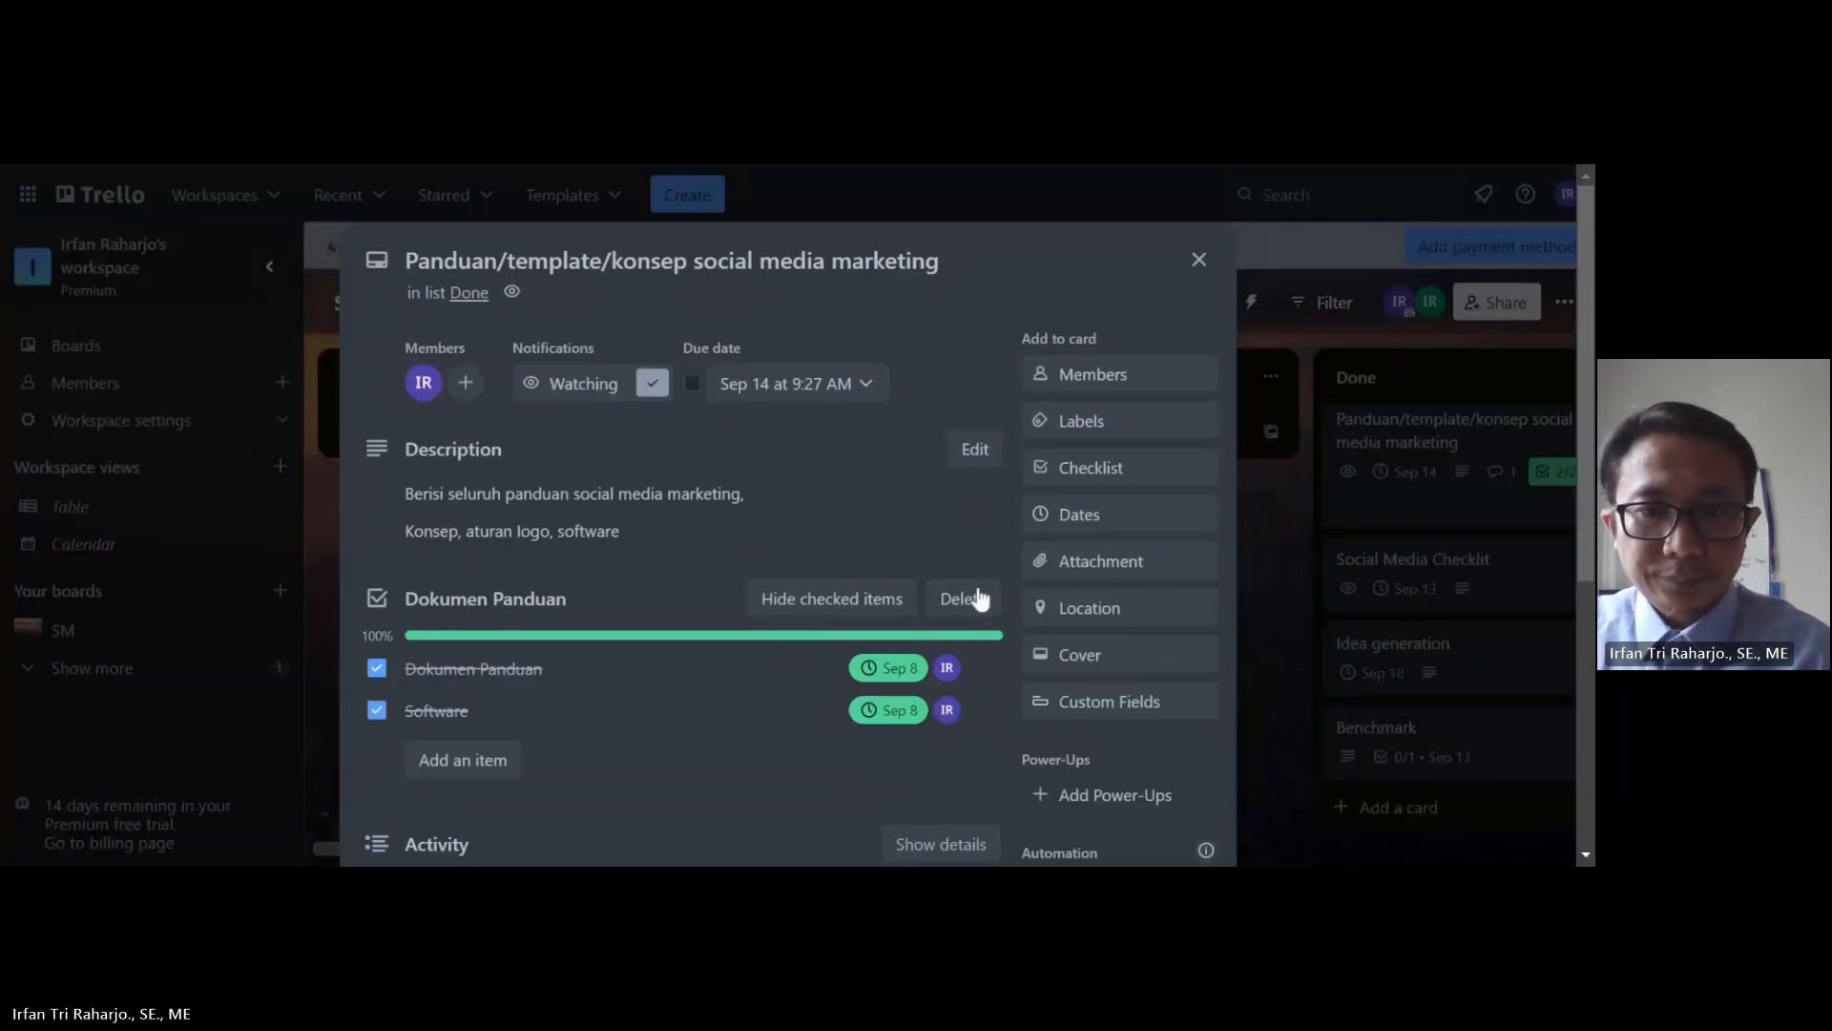
{"action": "scroll", "coordinate": [964, 601], "scroll_direction": "down", "scroll_amount": 4}
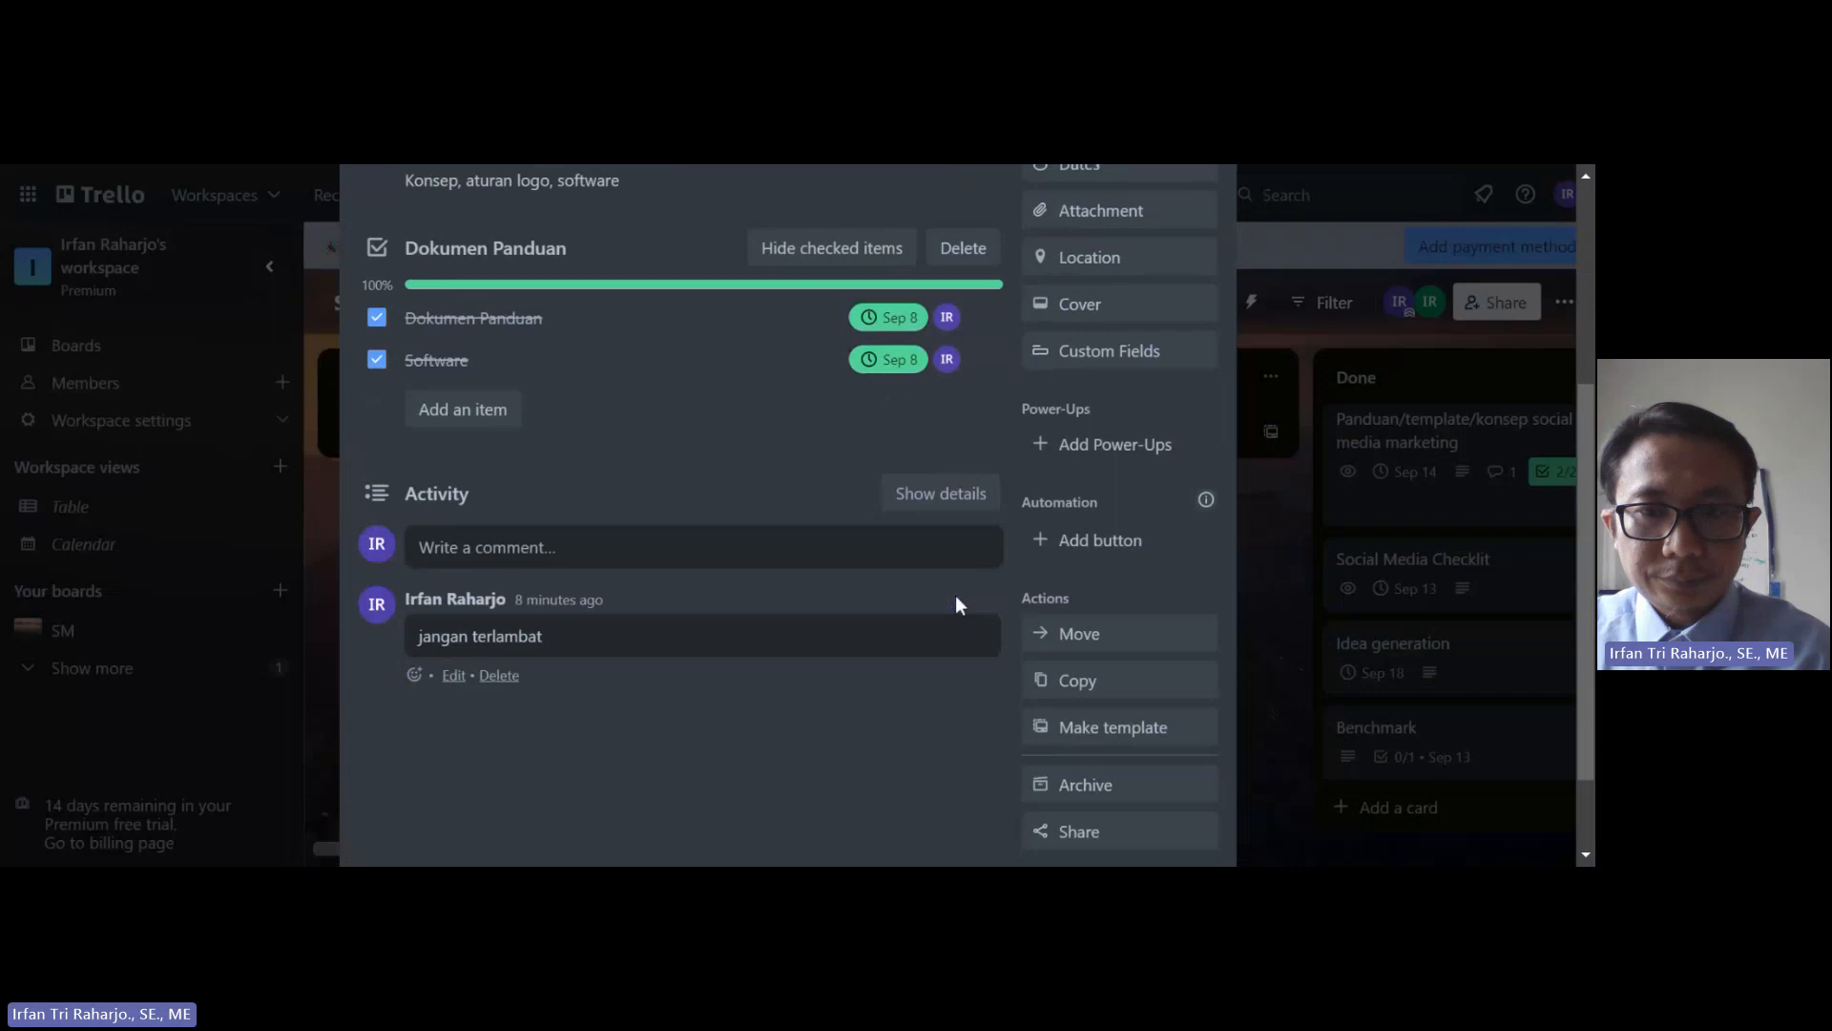
Step: Browse the Analytics & reporting Power-Ups, such as Matrix for Trello, Power BI Connector and TeamGantt
{"action": "left_click", "coordinate": [1104, 444]}
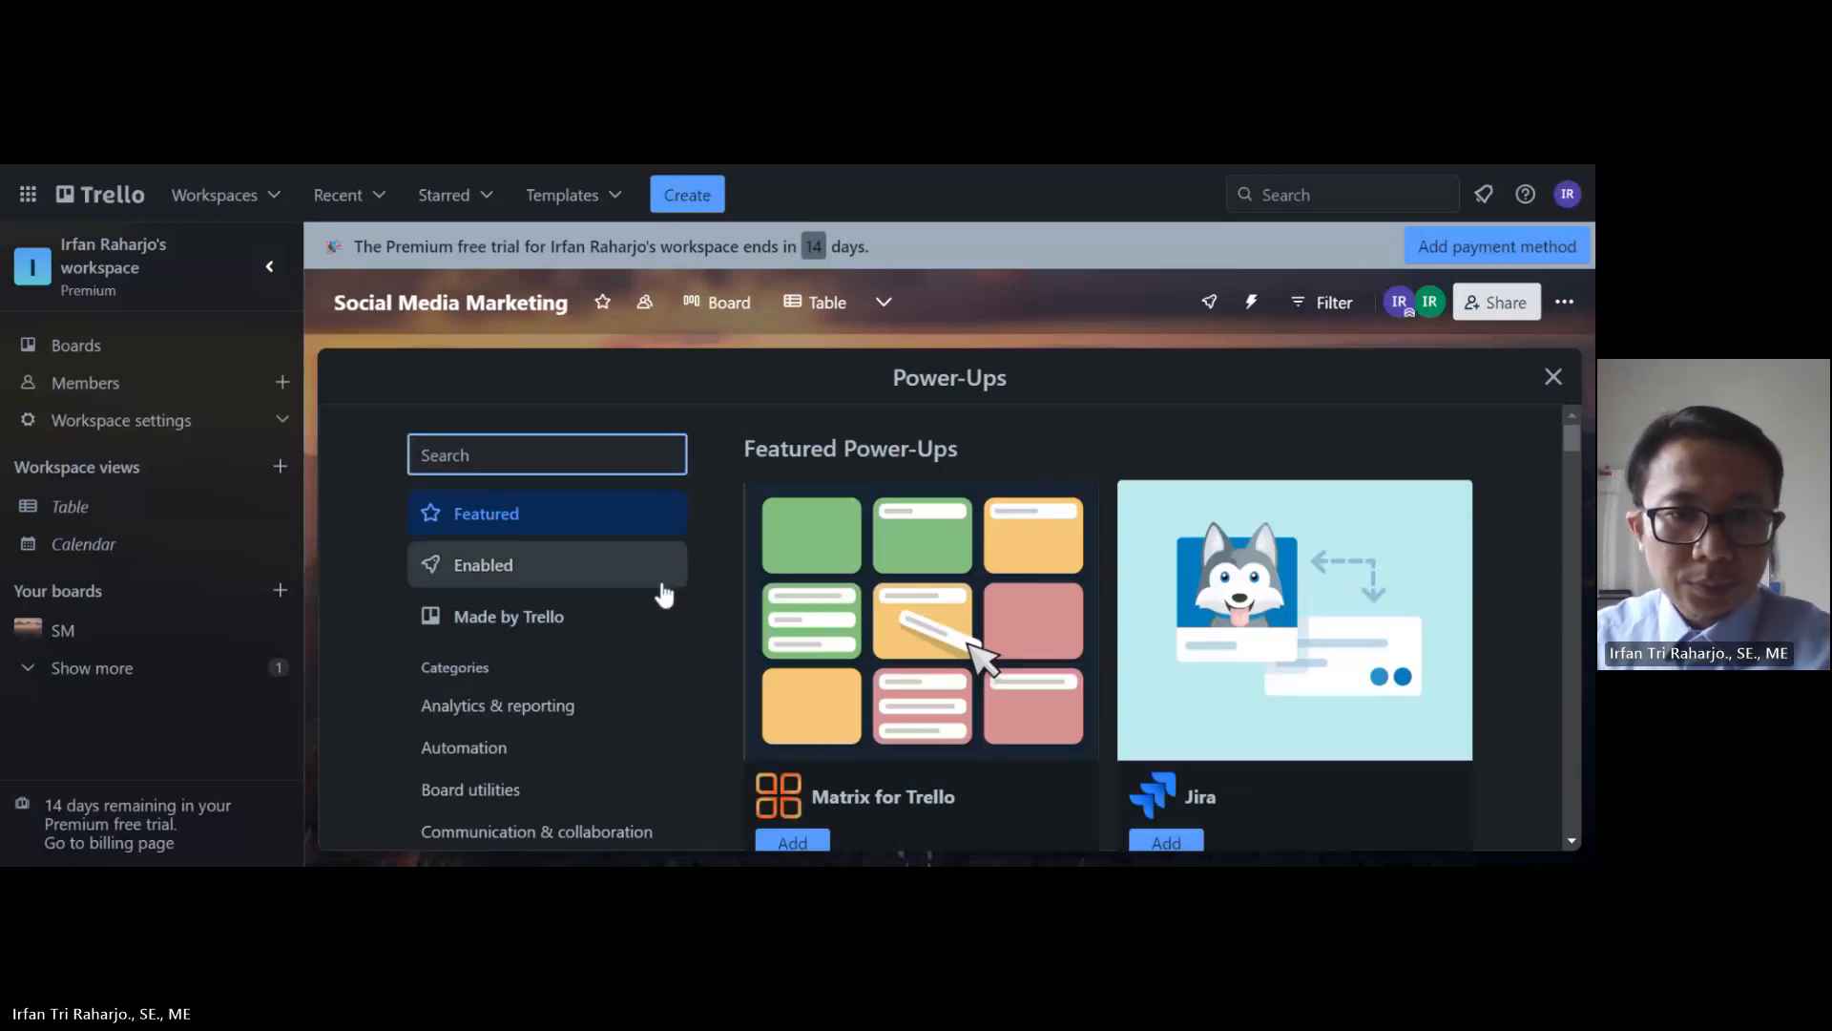
{"action": "scroll", "coordinate": [665, 594], "scroll_direction": "down", "scroll_amount": 1}
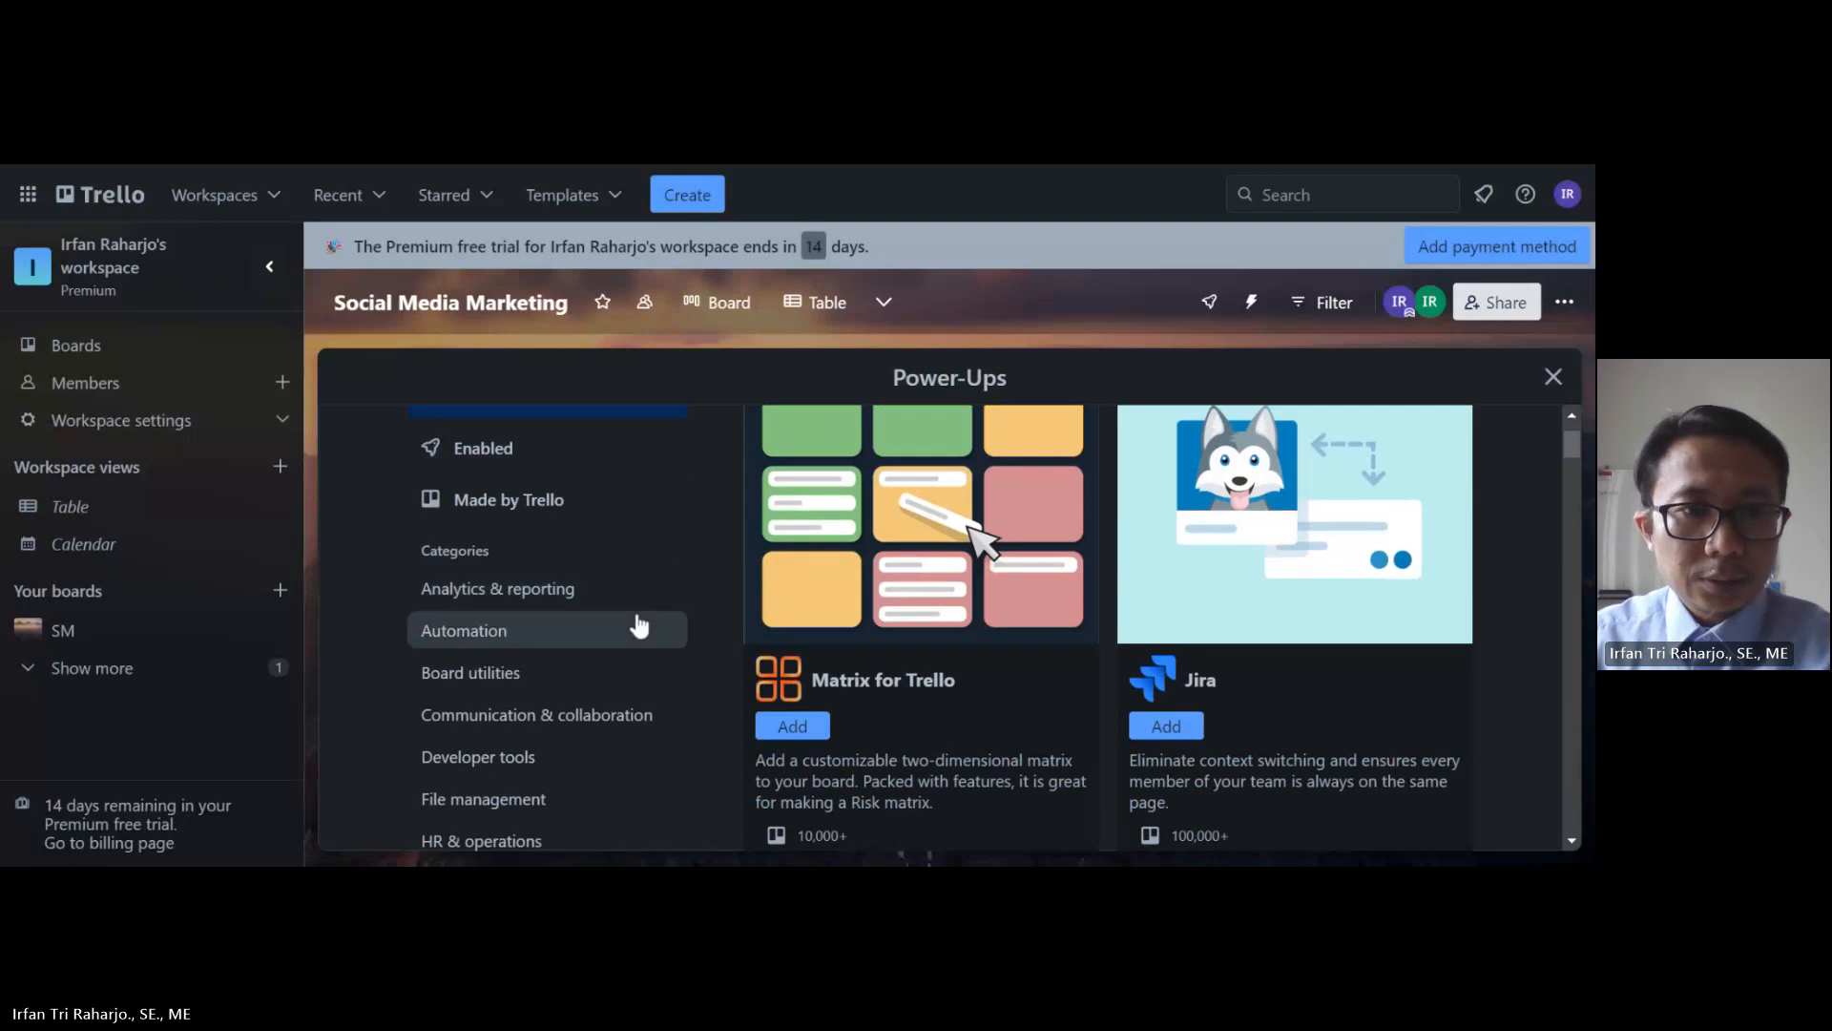
{"action": "left_click", "coordinate": [555, 599]}
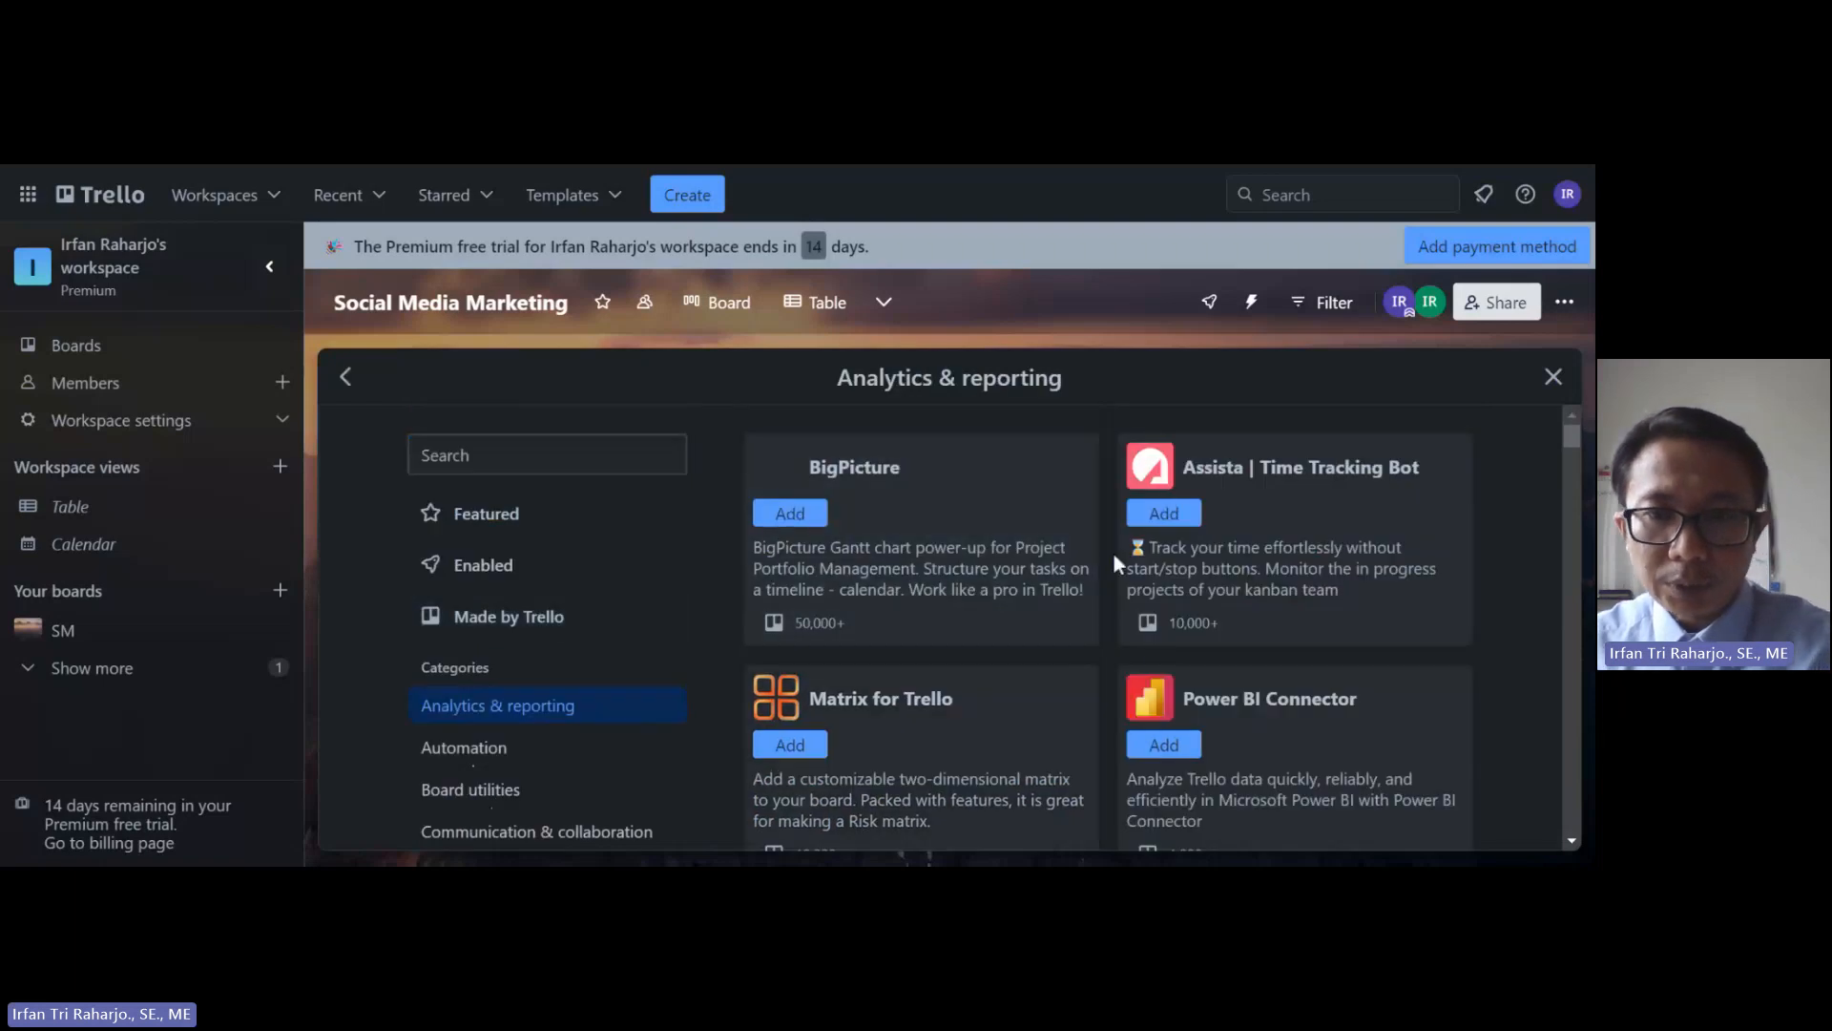
{"action": "scroll", "coordinate": [1187, 647], "scroll_direction": "down", "scroll_amount": 1}
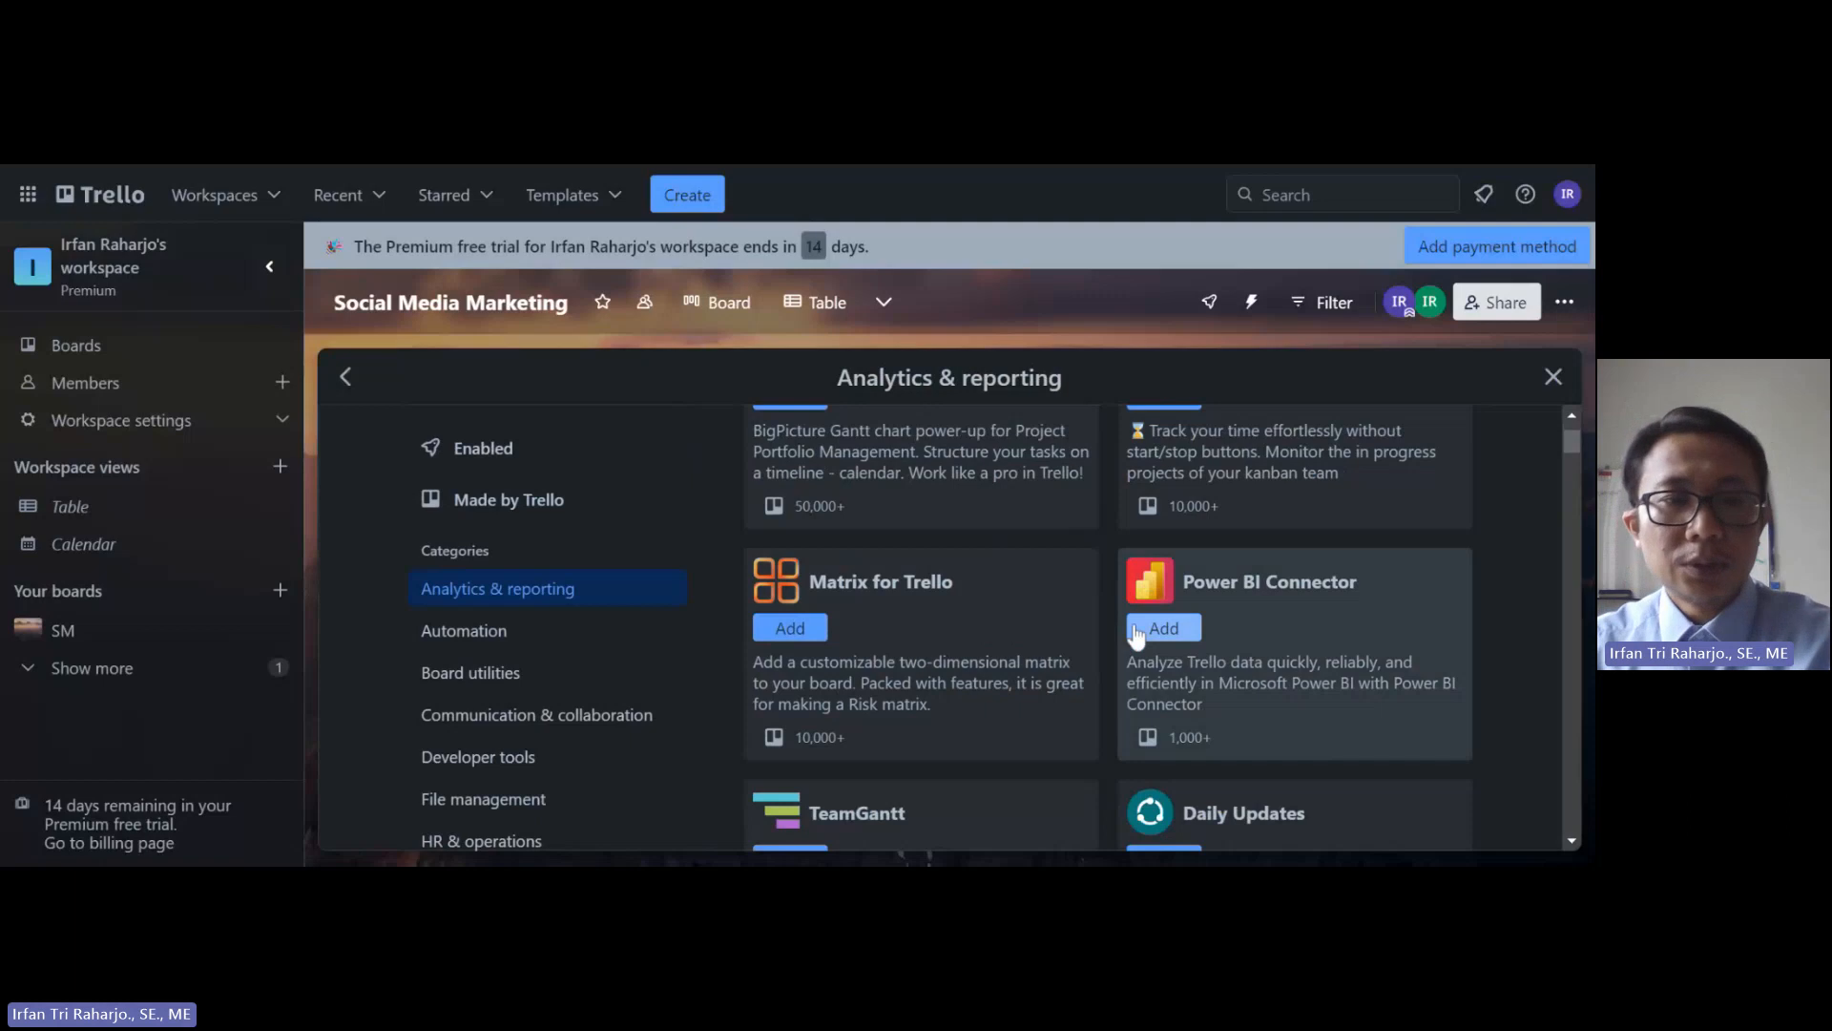
{"action": "scroll", "coordinate": [550, 670], "scroll_direction": "down", "scroll_amount": 1}
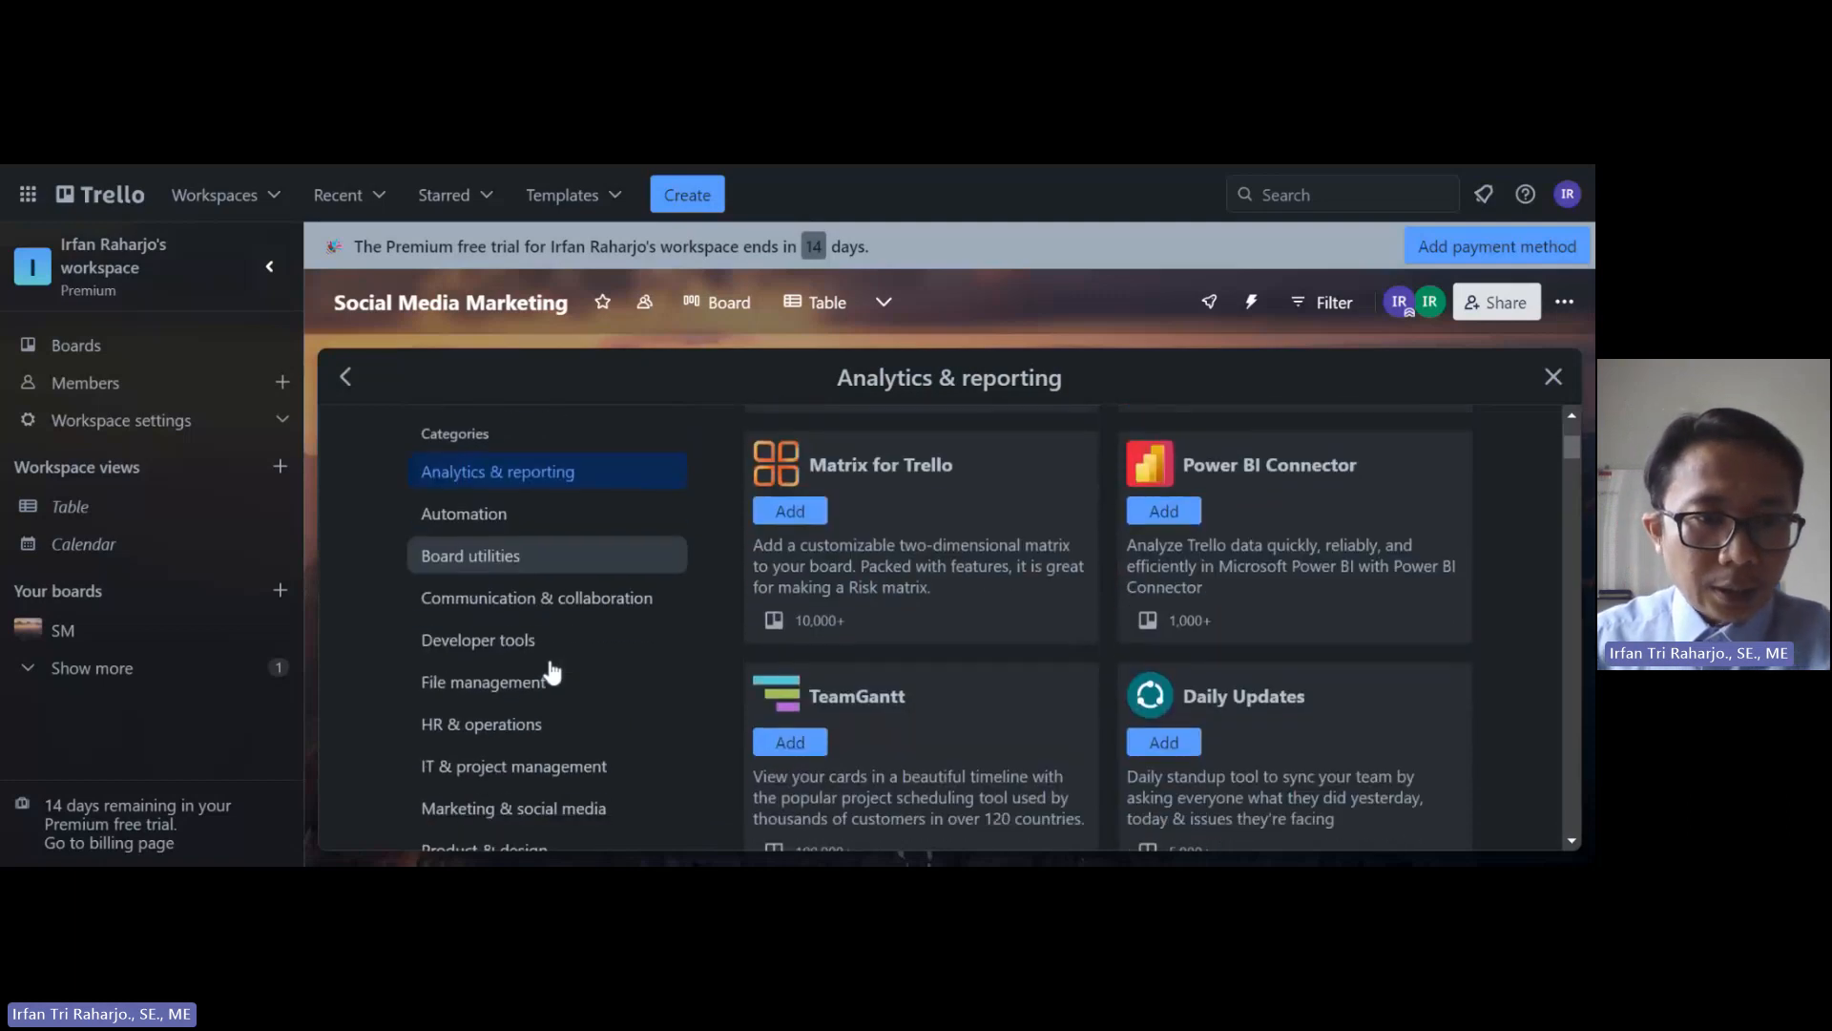
{"action": "scroll", "coordinate": [551, 674], "scroll_direction": "down", "scroll_amount": 1}
{"action": "scroll", "coordinate": [552, 674], "scroll_direction": "down", "scroll_amount": 1}
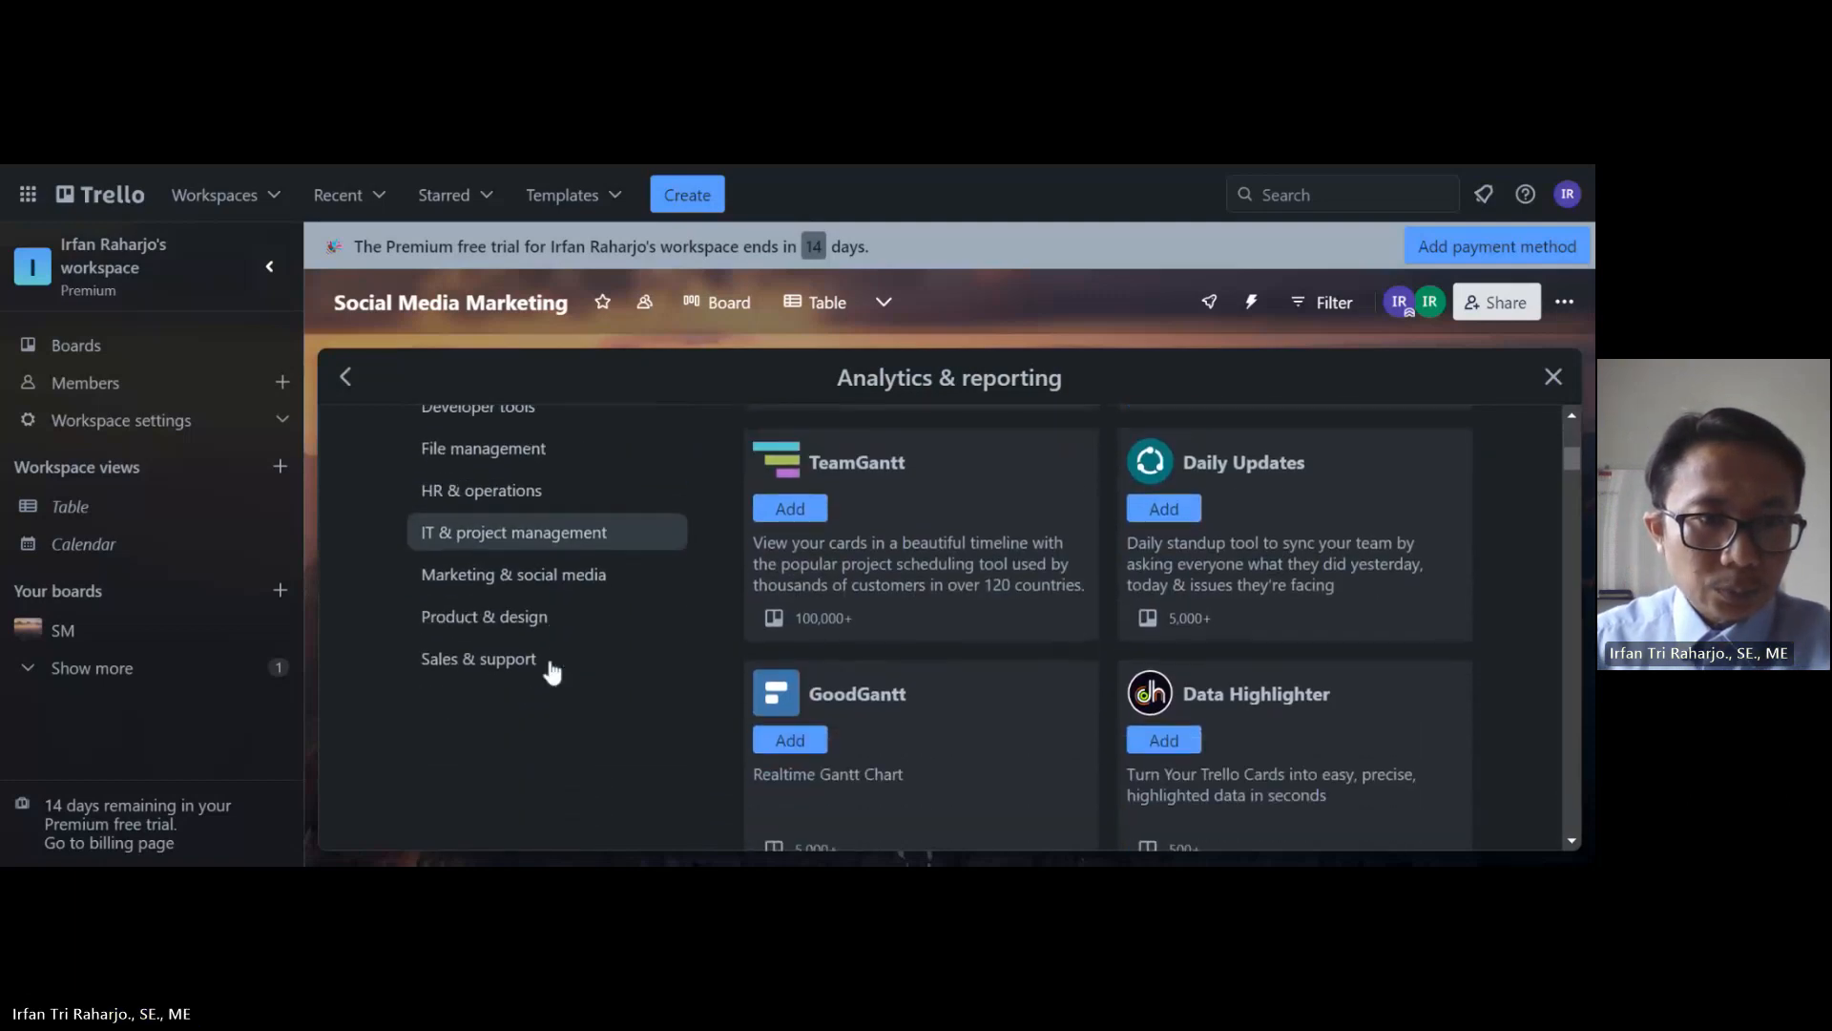
{"action": "scroll", "coordinate": [552, 673], "scroll_direction": "up", "scroll_amount": 3}
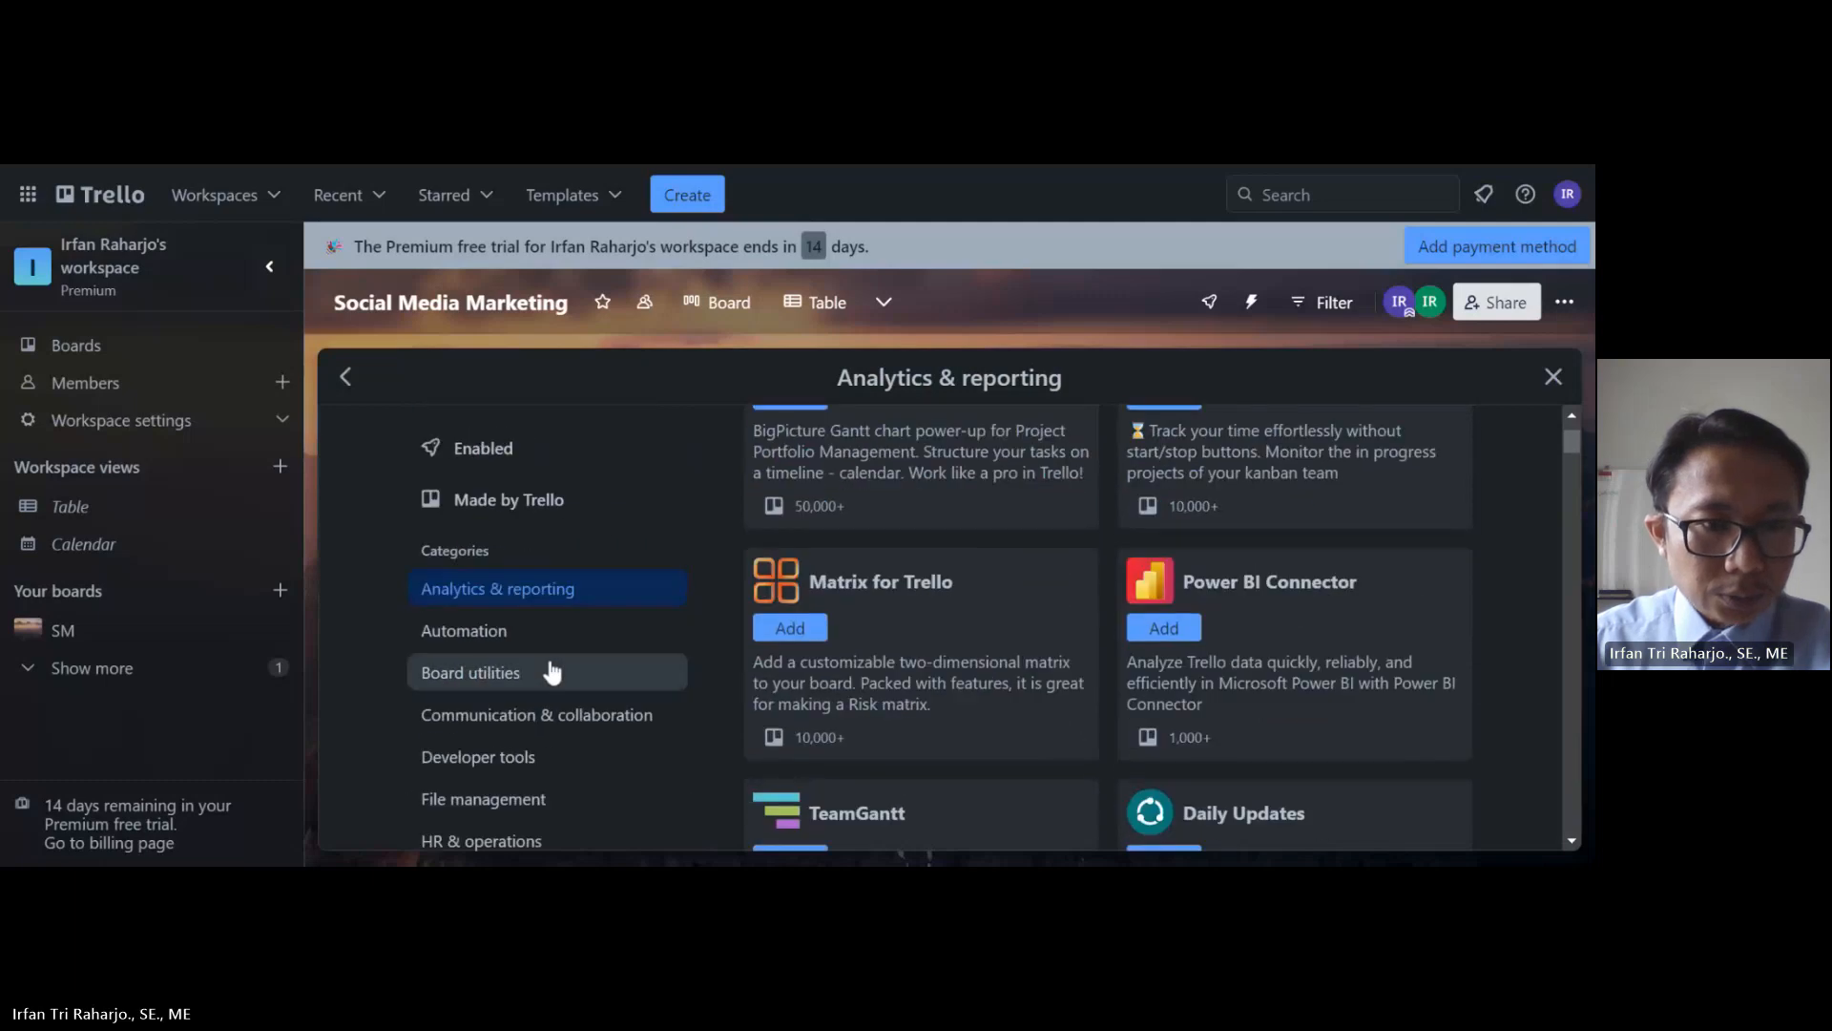
{"action": "scroll", "coordinate": [552, 673], "scroll_direction": "down", "scroll_amount": 1}
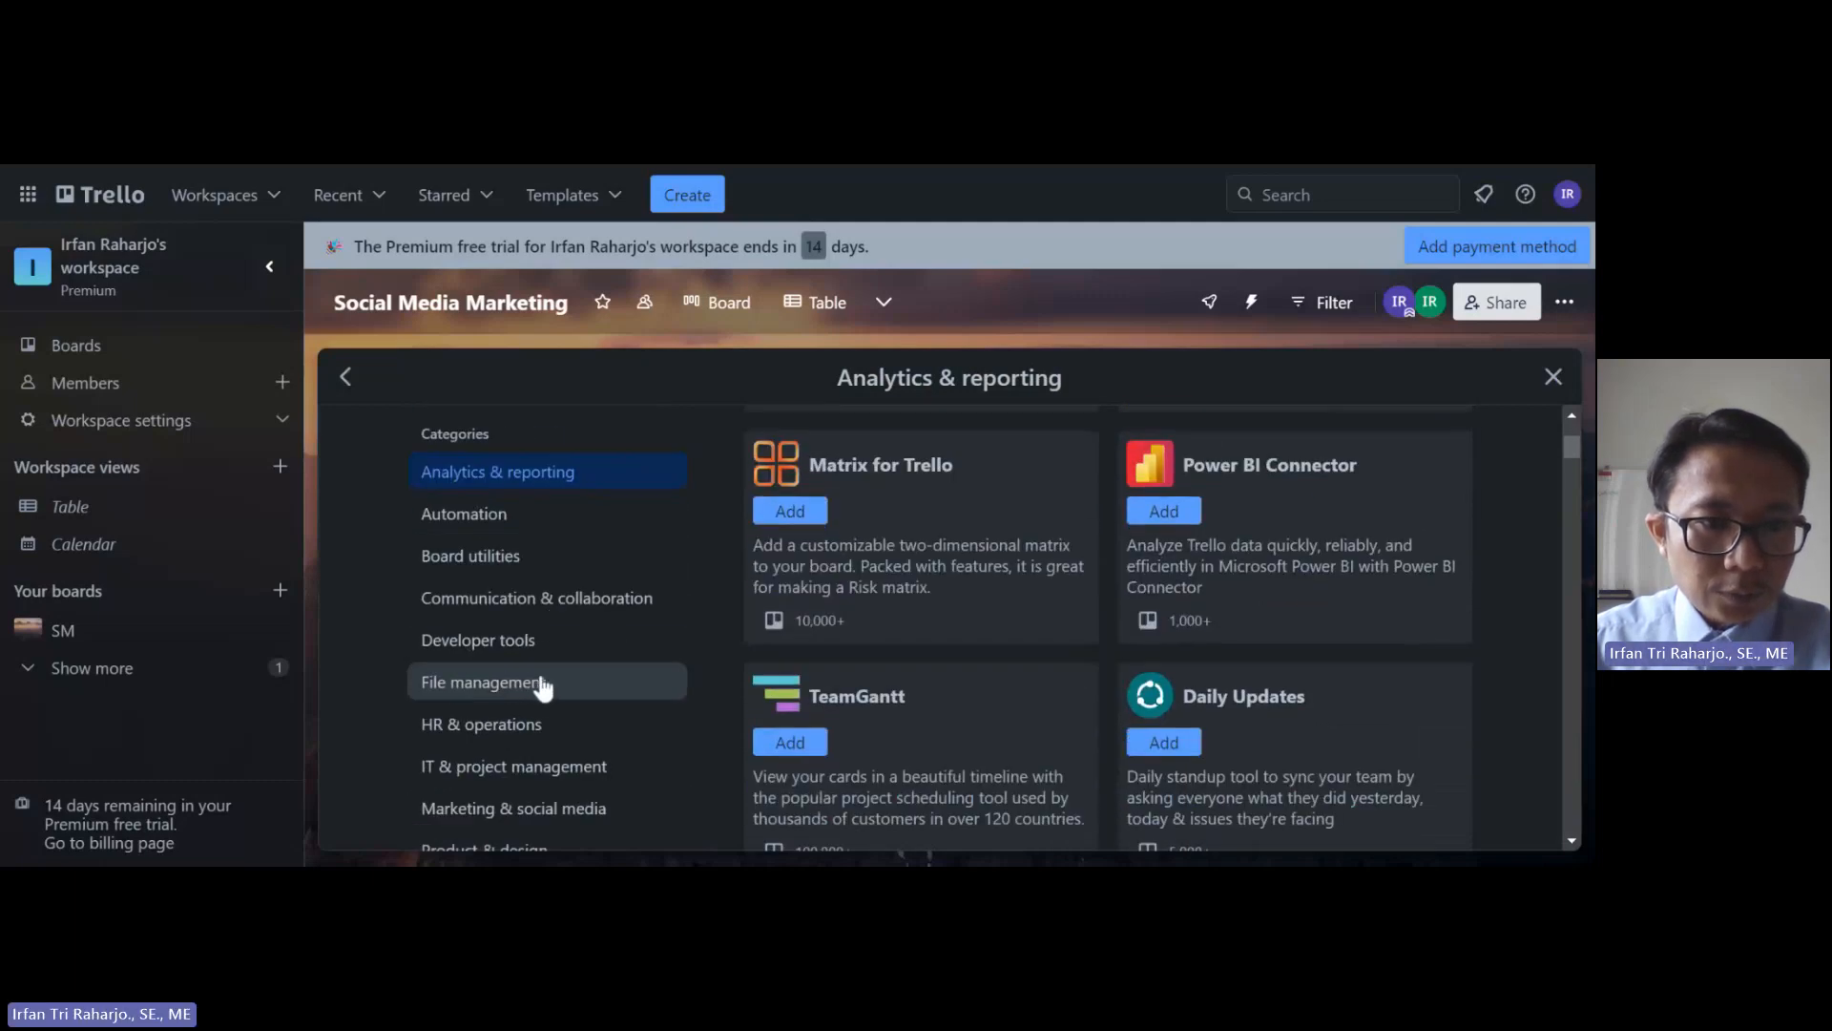
Step: Add the Google Drive Power-Up from the File management category
{"action": "left_click", "coordinate": [560, 683]}
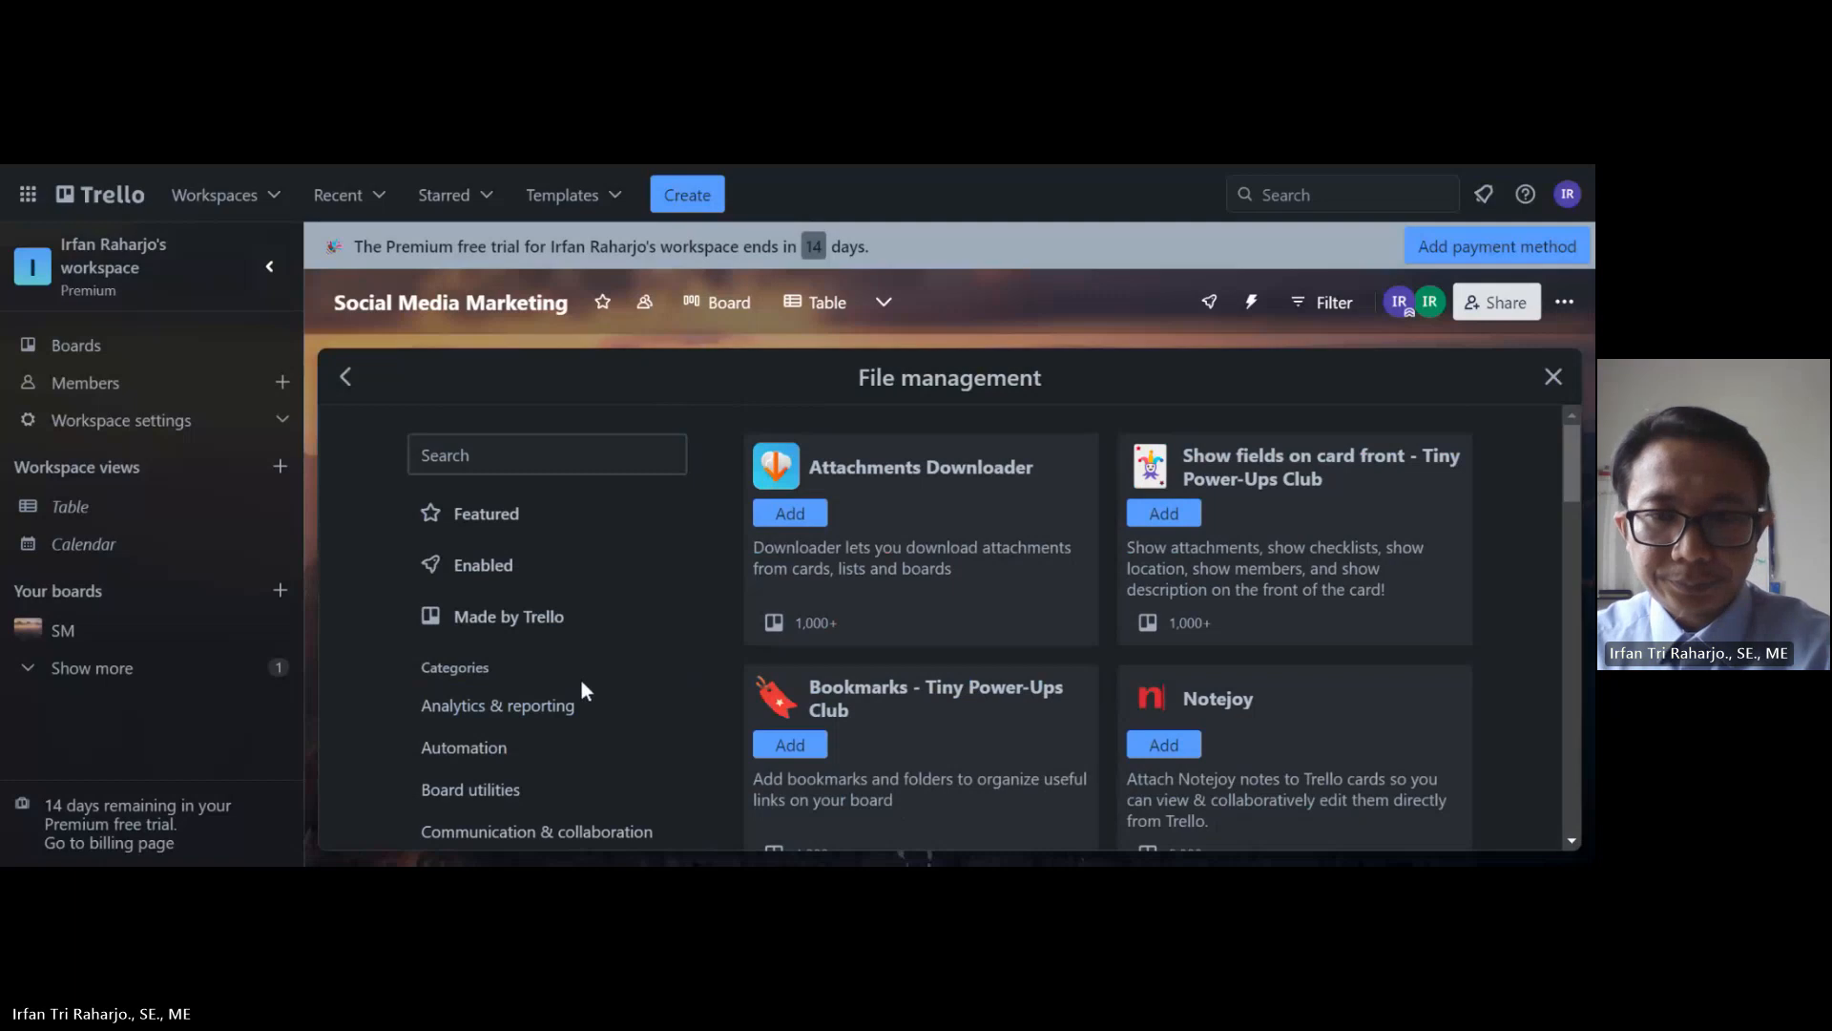
{"action": "scroll", "coordinate": [1078, 659], "scroll_direction": "down", "scroll_amount": 2}
{"action": "scroll", "coordinate": [1067, 661], "scroll_direction": "down", "scroll_amount": 1}
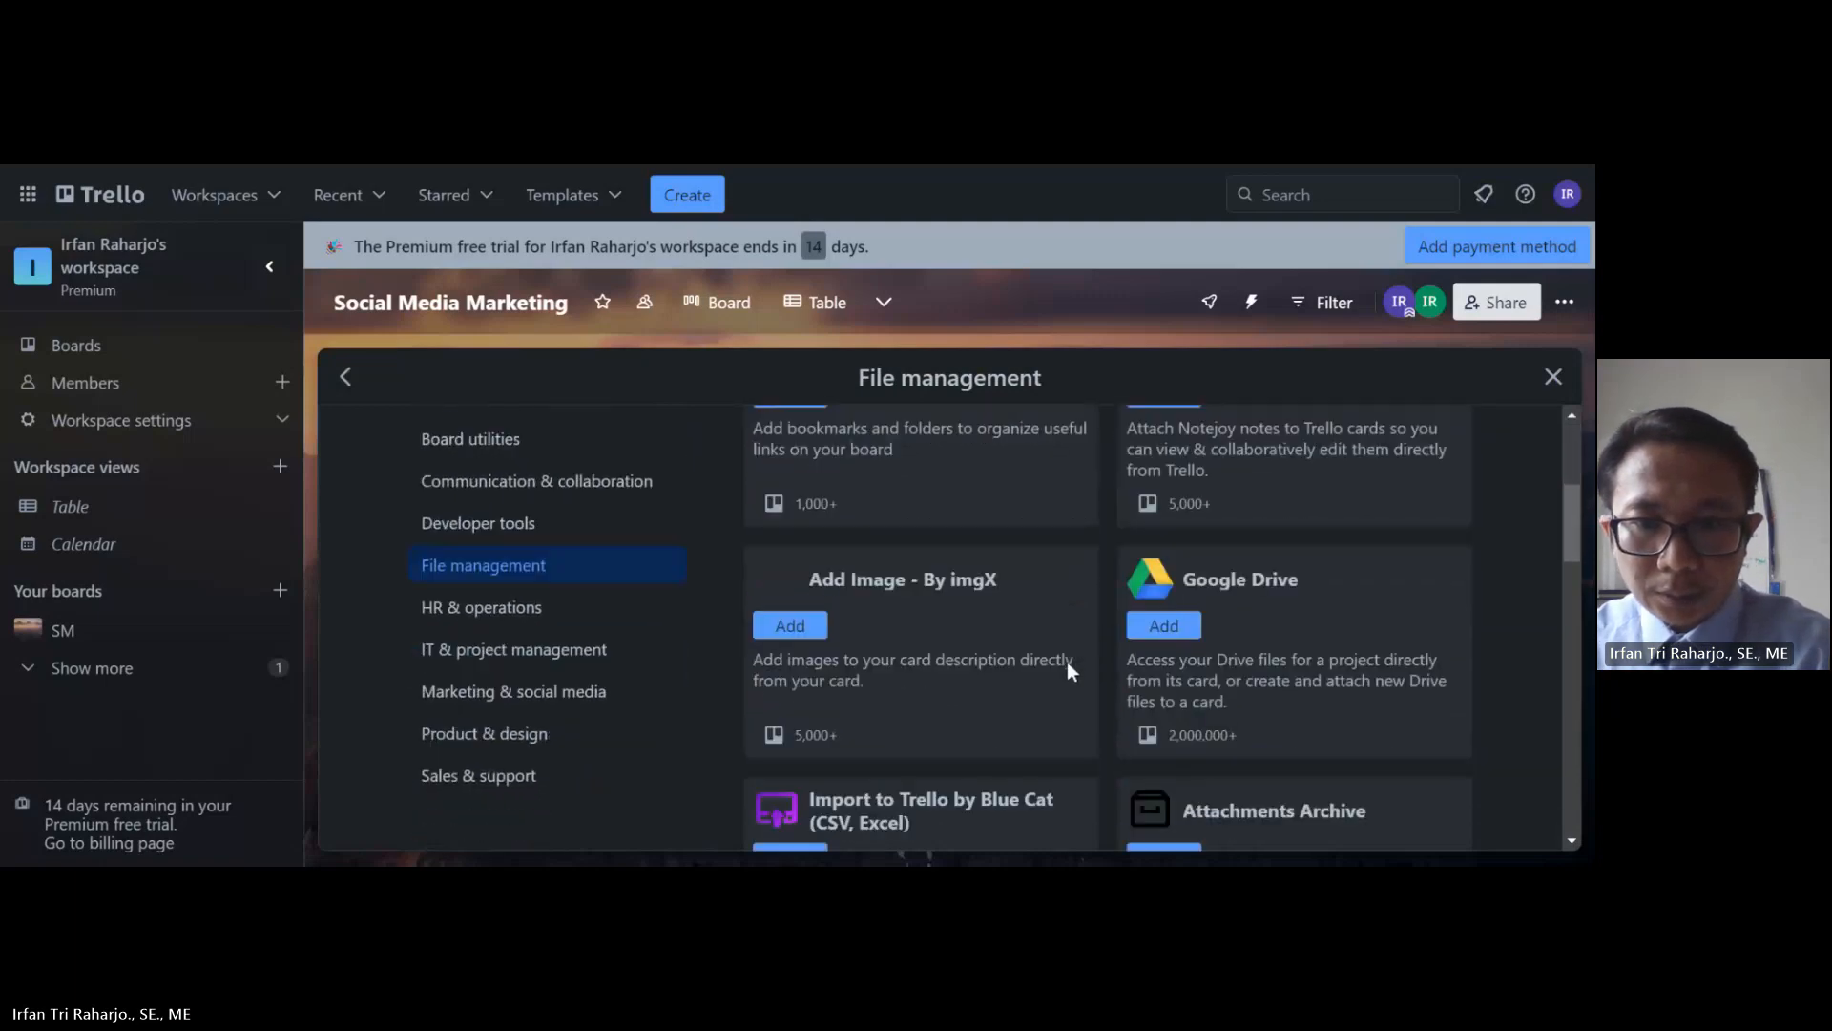
{"action": "left_click", "coordinate": [1164, 625]}
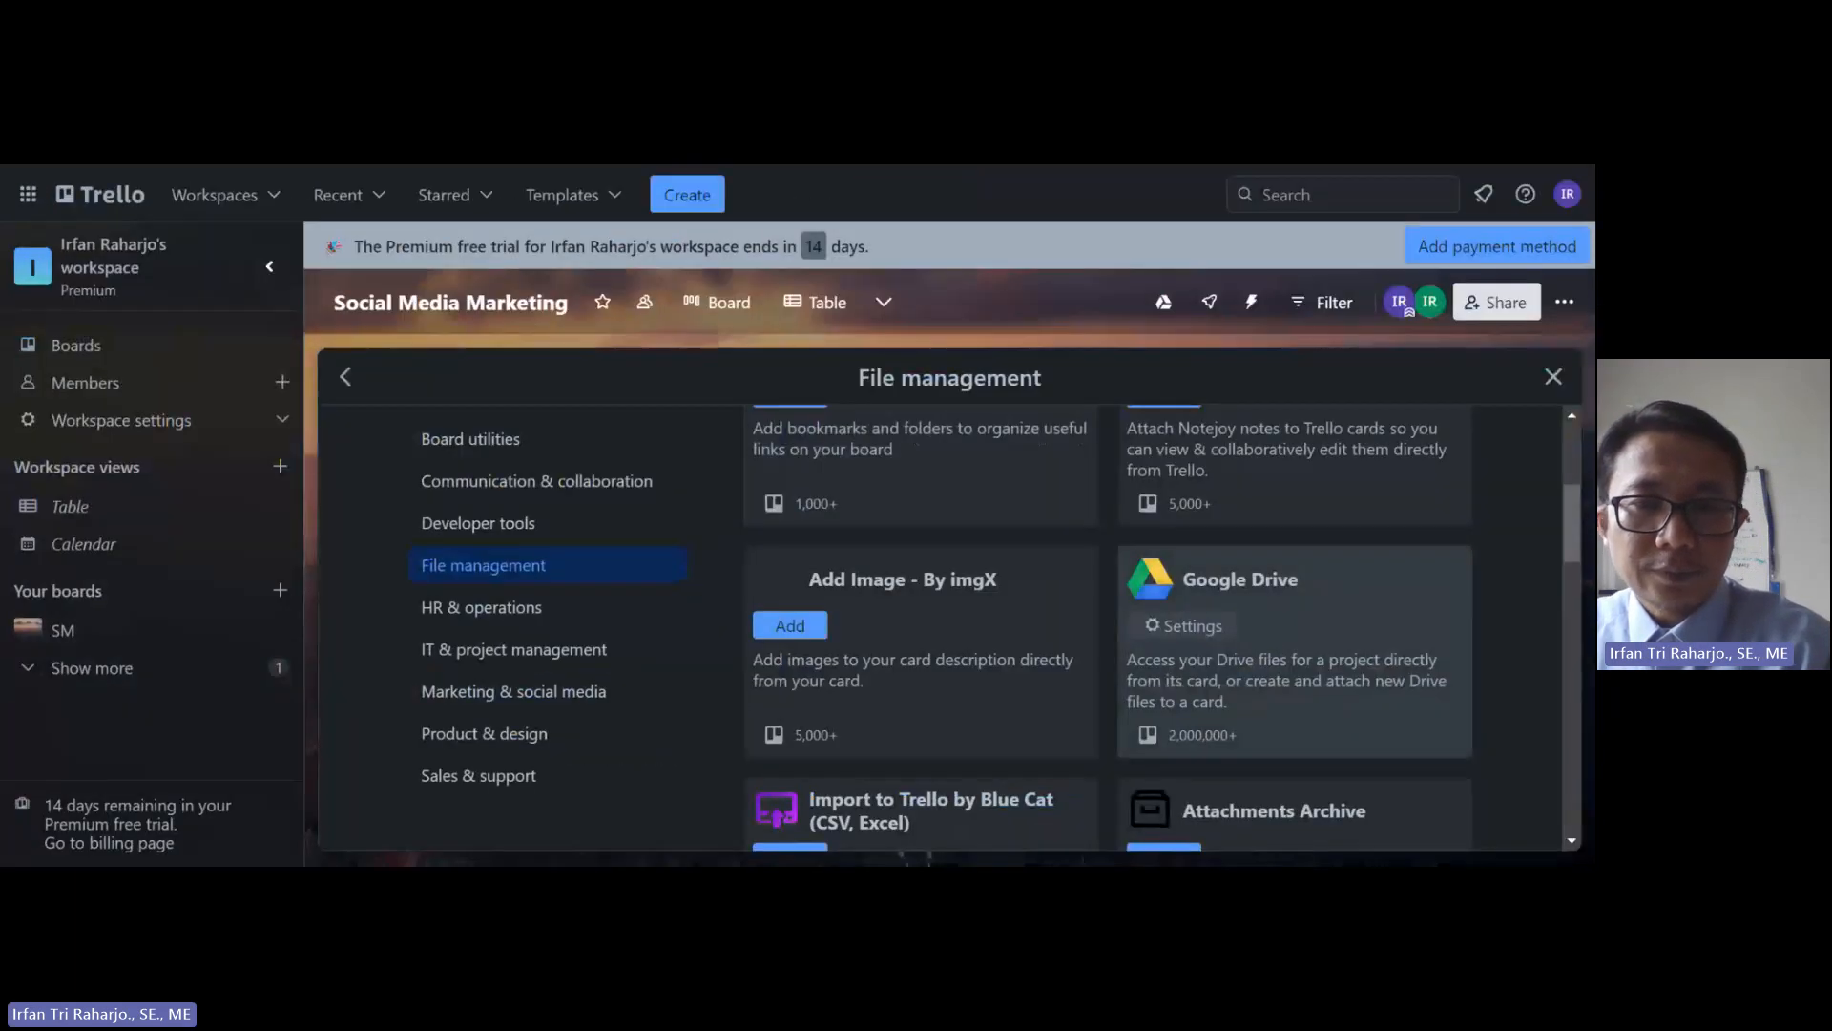
{"action": "scroll", "coordinate": [1266, 646], "scroll_direction": "up", "scroll_amount": 4}
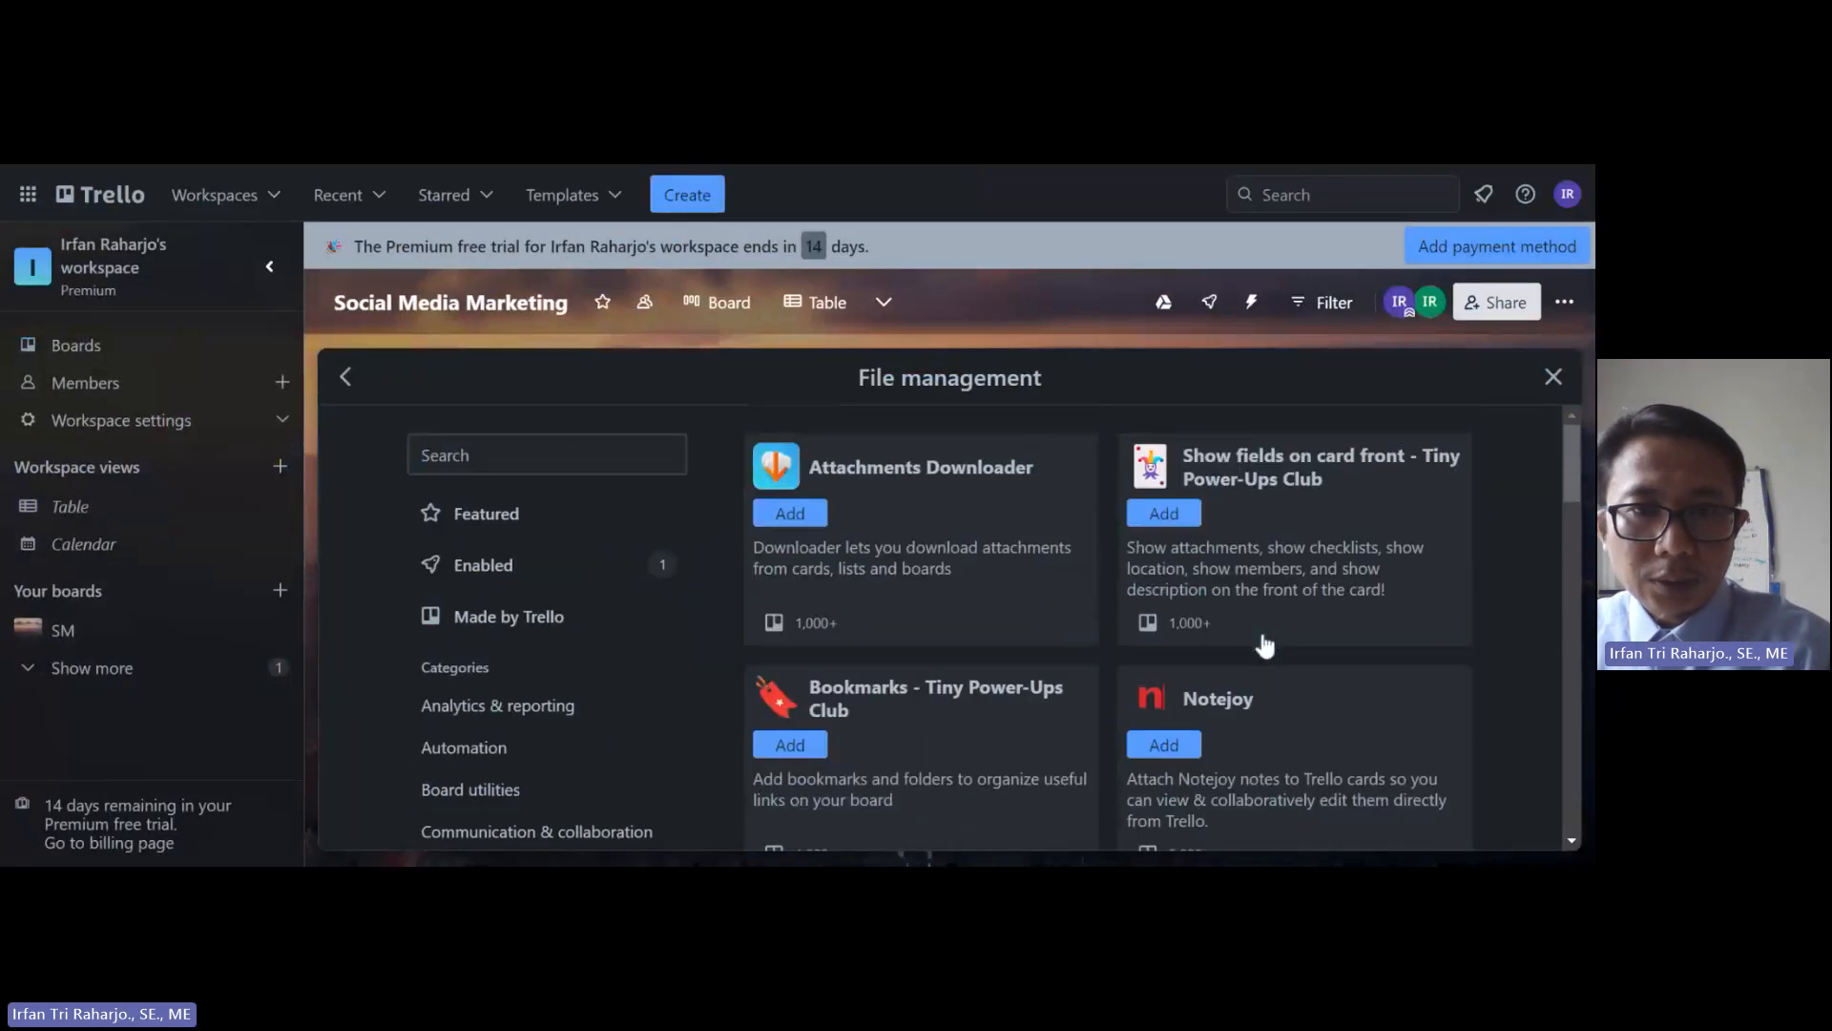
{"action": "scroll", "coordinate": [1266, 645], "scroll_direction": "down", "scroll_amount": 7}
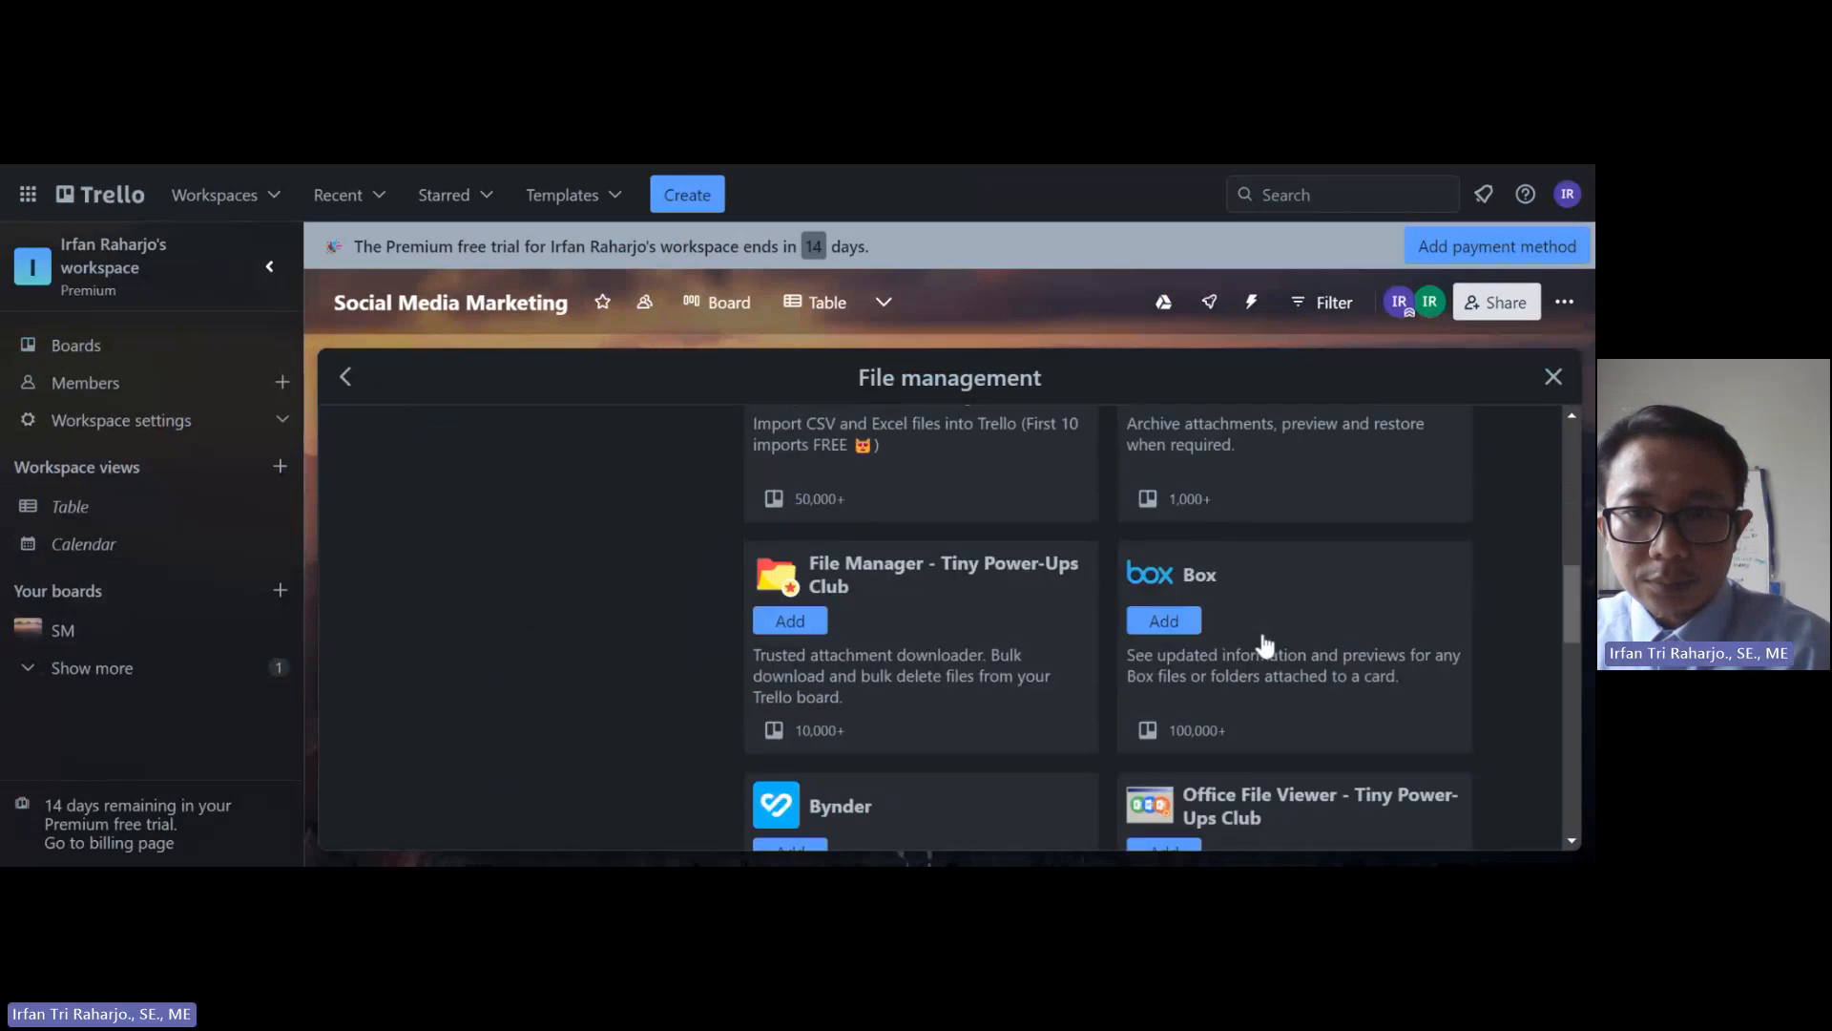
{"action": "scroll", "coordinate": [1265, 646], "scroll_direction": "up", "scroll_amount": 2}
{"action": "scroll", "coordinate": [1265, 645], "scroll_direction": "up", "scroll_amount": 3}
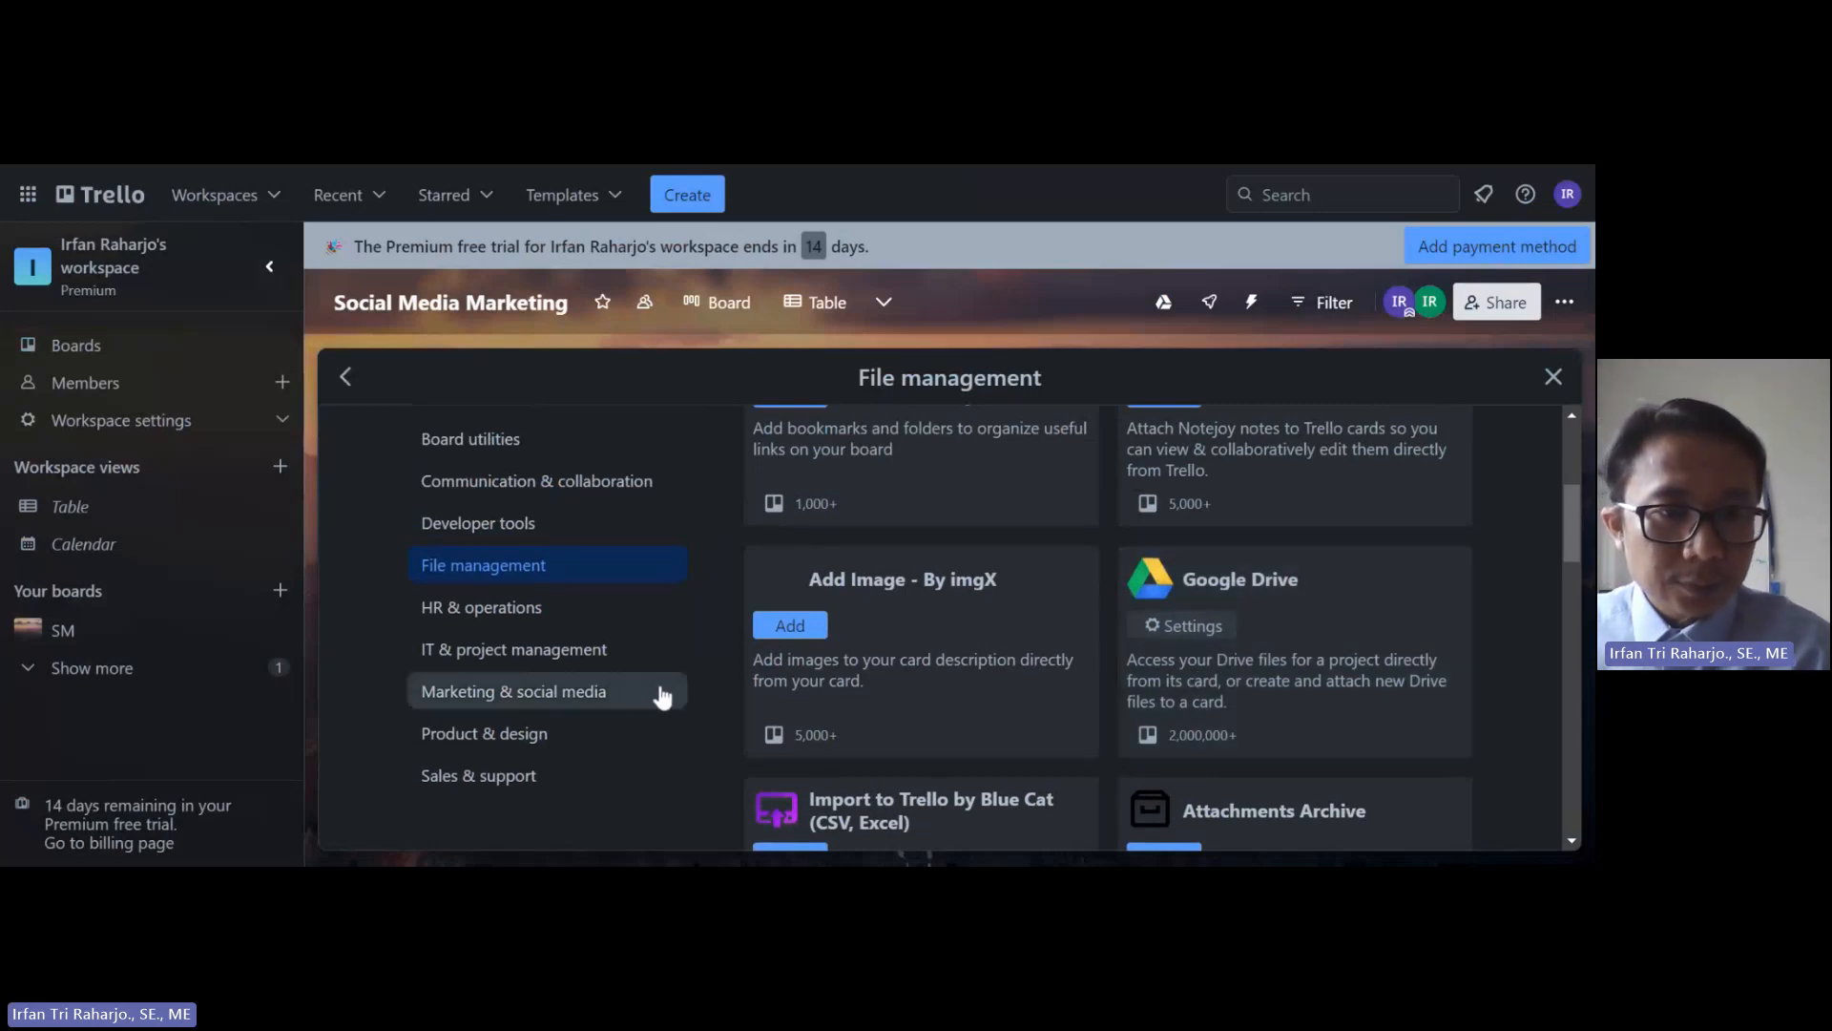
{"action": "scroll", "coordinate": [638, 678], "scroll_direction": "up", "scroll_amount": 2}
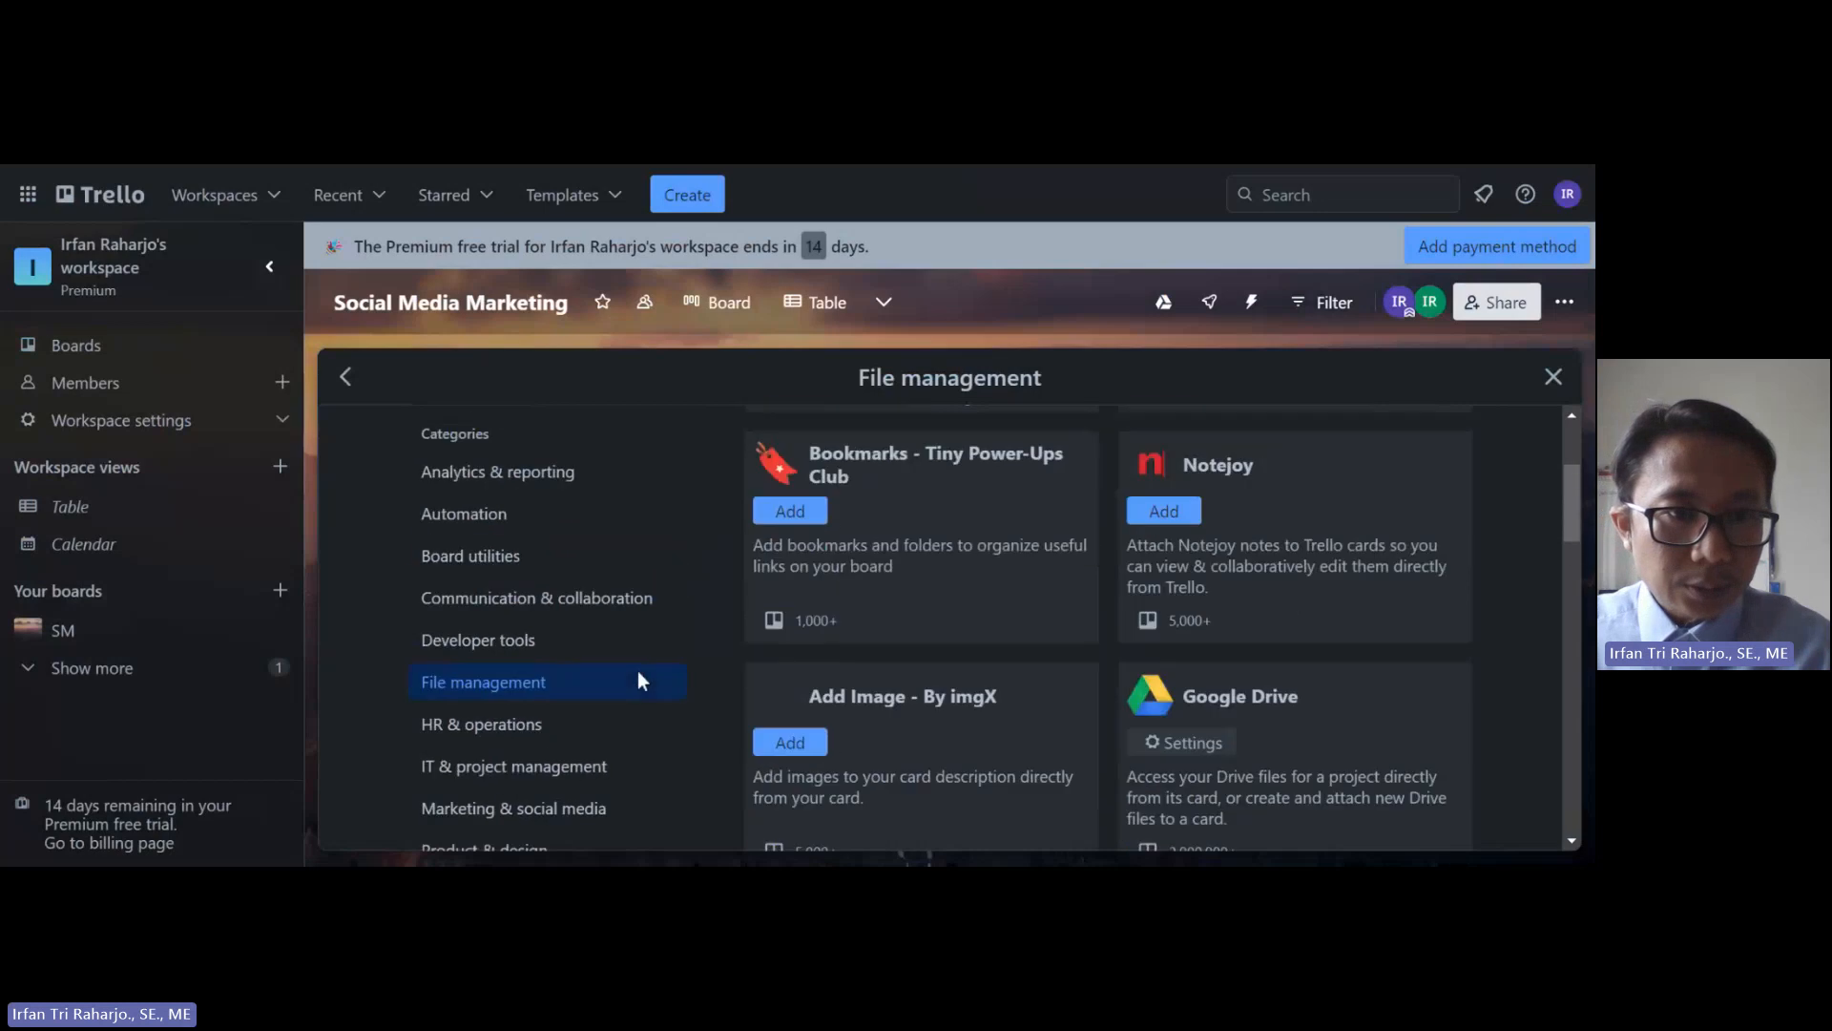
Step: Browse the Automation Power-Ups, including GitHub sync, StartADAM, Zapier and Card Repeater
{"action": "left_click", "coordinate": [496, 528]}
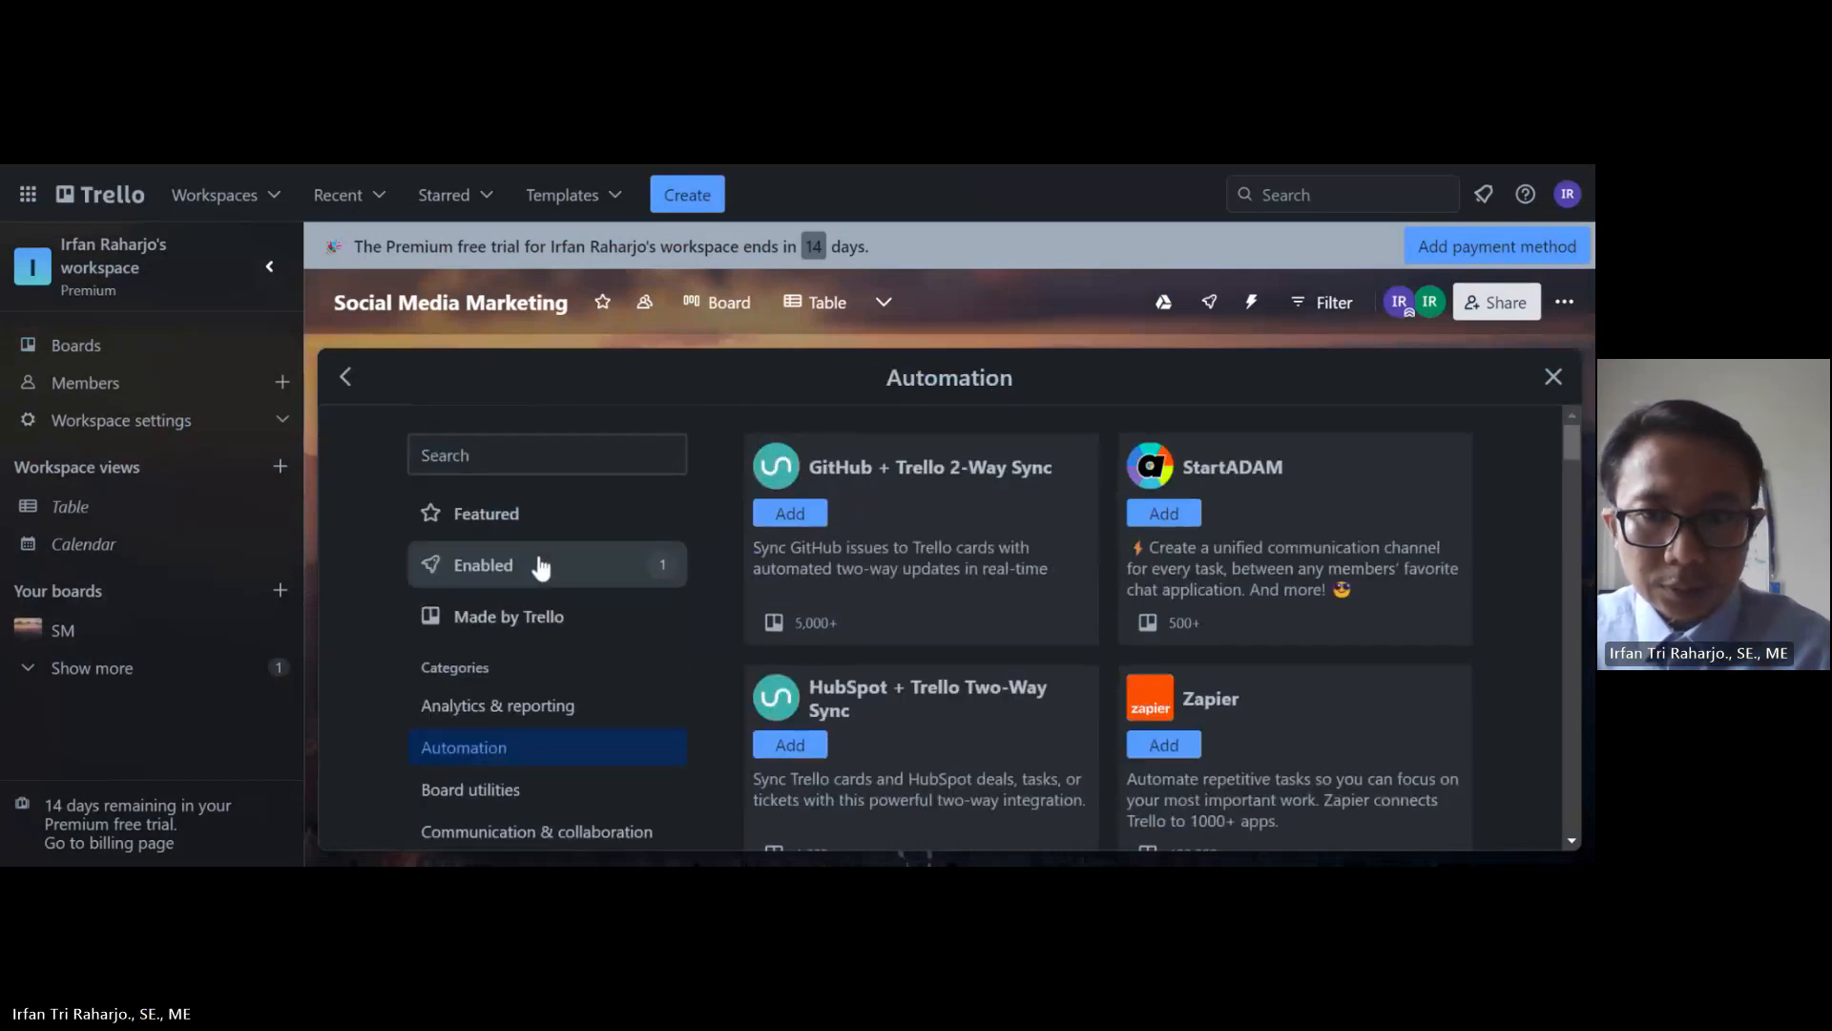
{"action": "scroll", "coordinate": [930, 640], "scroll_direction": "down", "scroll_amount": 2}
{"action": "scroll", "coordinate": [935, 644], "scroll_direction": "down", "scroll_amount": 5}
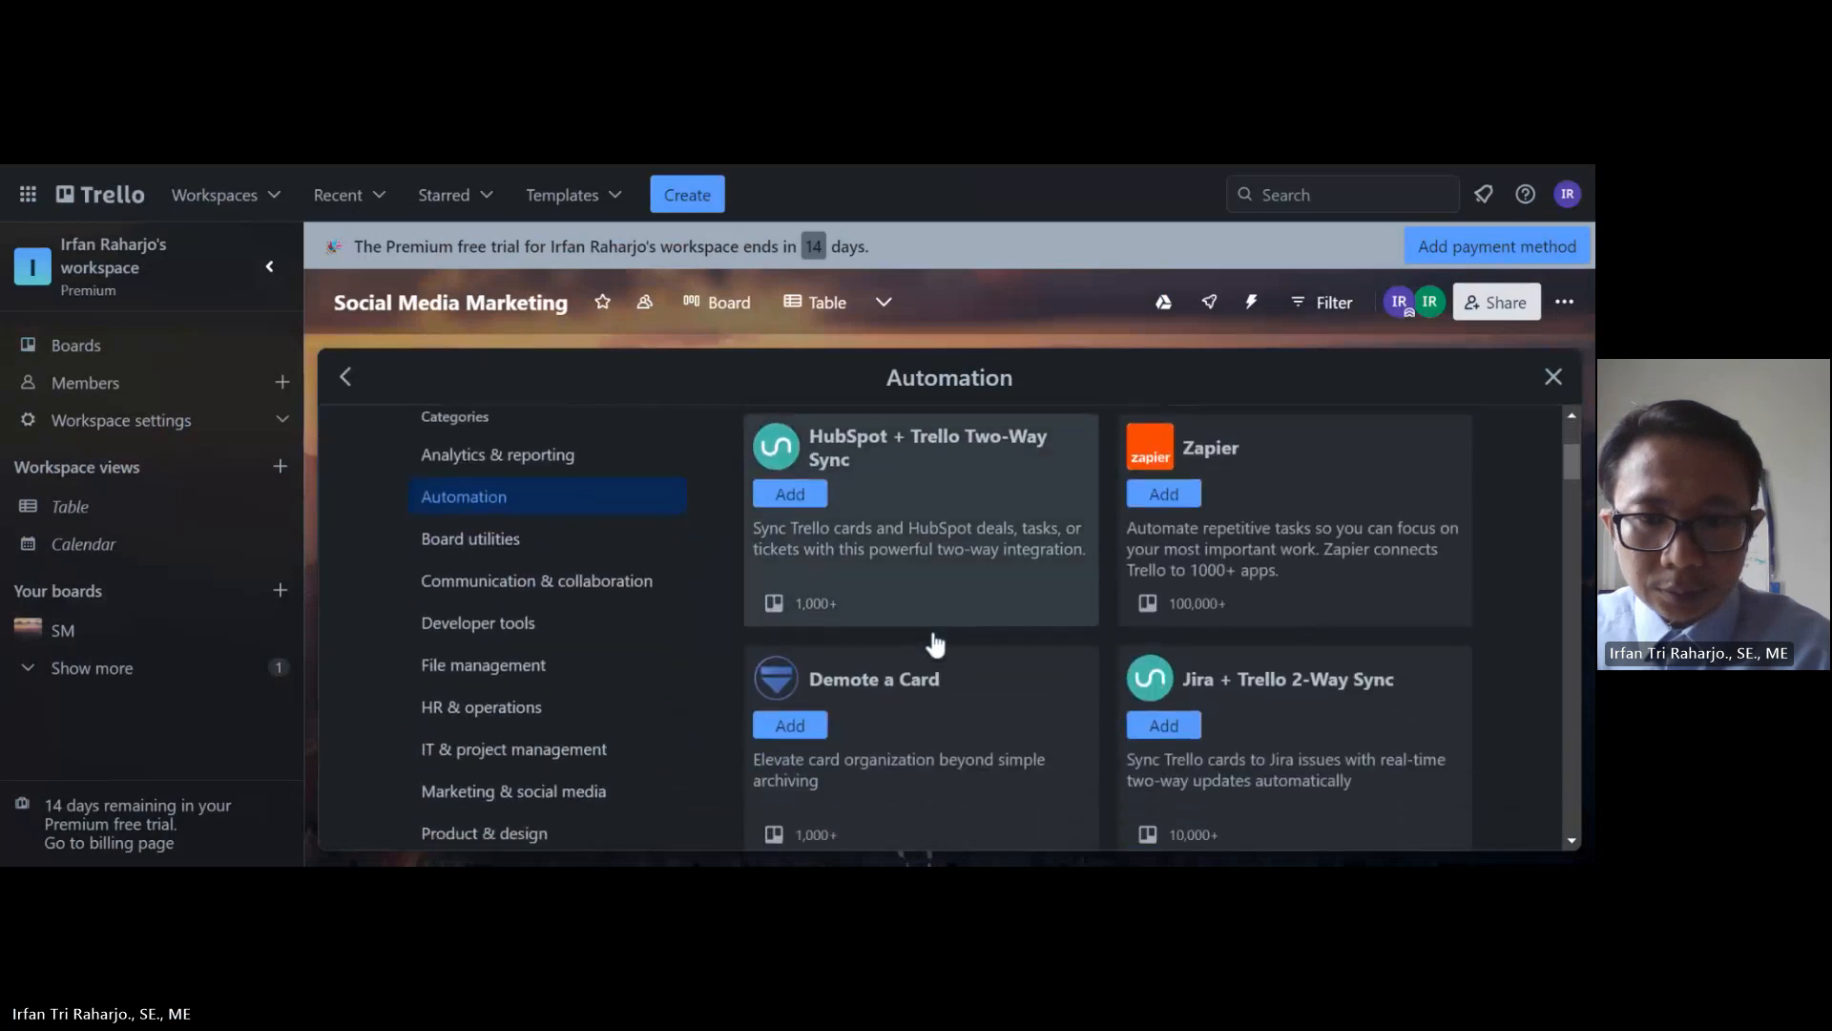
{"action": "scroll", "coordinate": [935, 645], "scroll_direction": "down", "scroll_amount": 4}
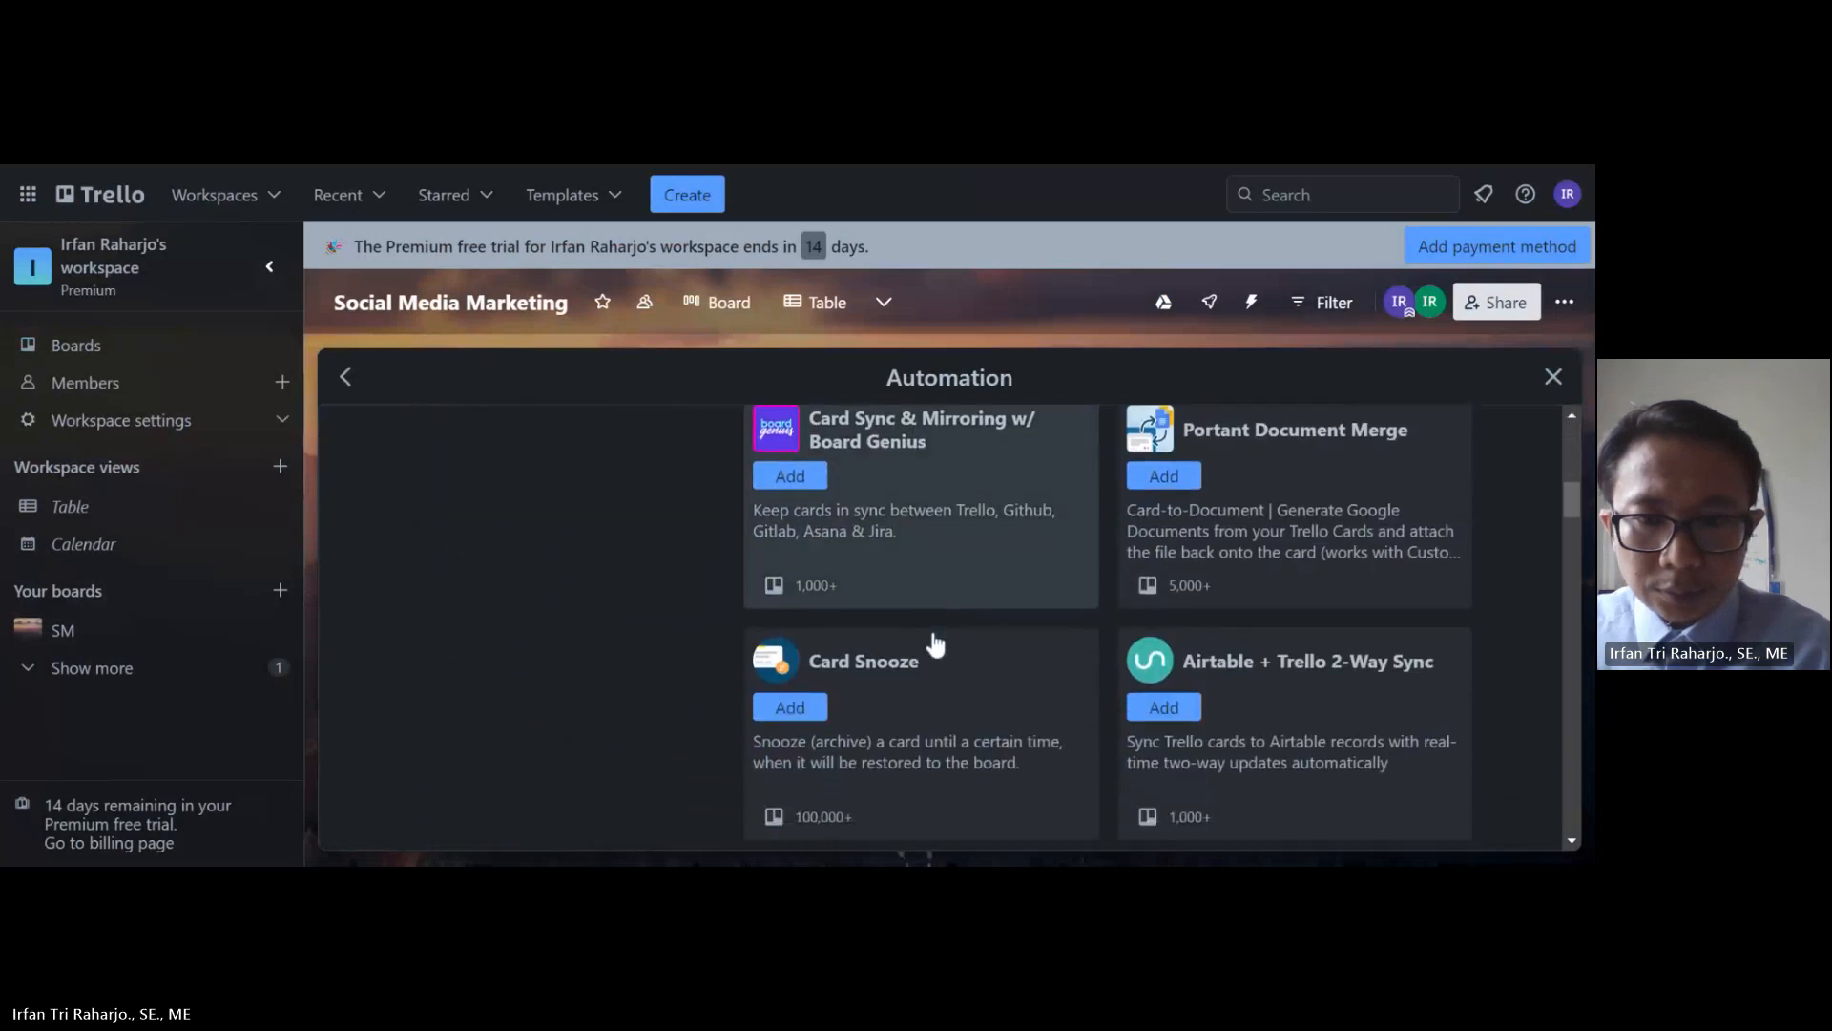
{"action": "scroll", "coordinate": [935, 645], "scroll_direction": "down", "scroll_amount": 3}
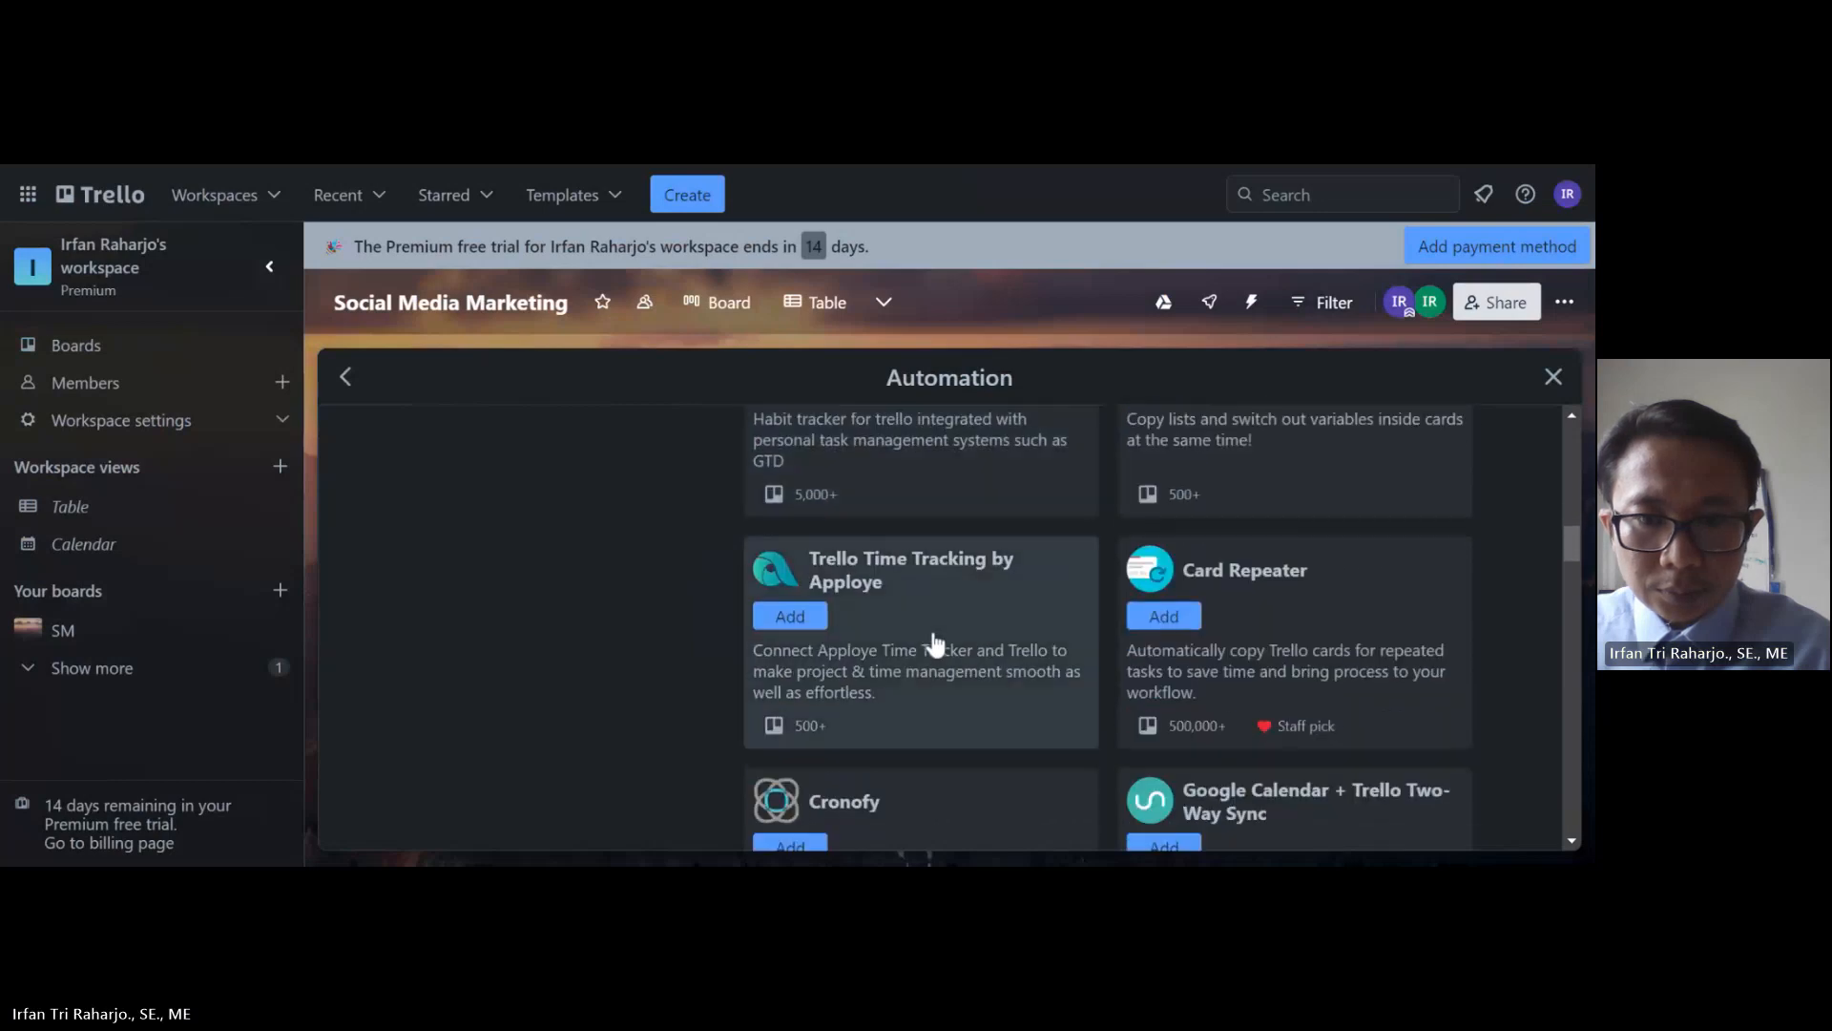
{"action": "scroll", "coordinate": [934, 642], "scroll_direction": "down", "scroll_amount": 1}
{"action": "scroll", "coordinate": [933, 642], "scroll_direction": "up", "scroll_amount": 8}
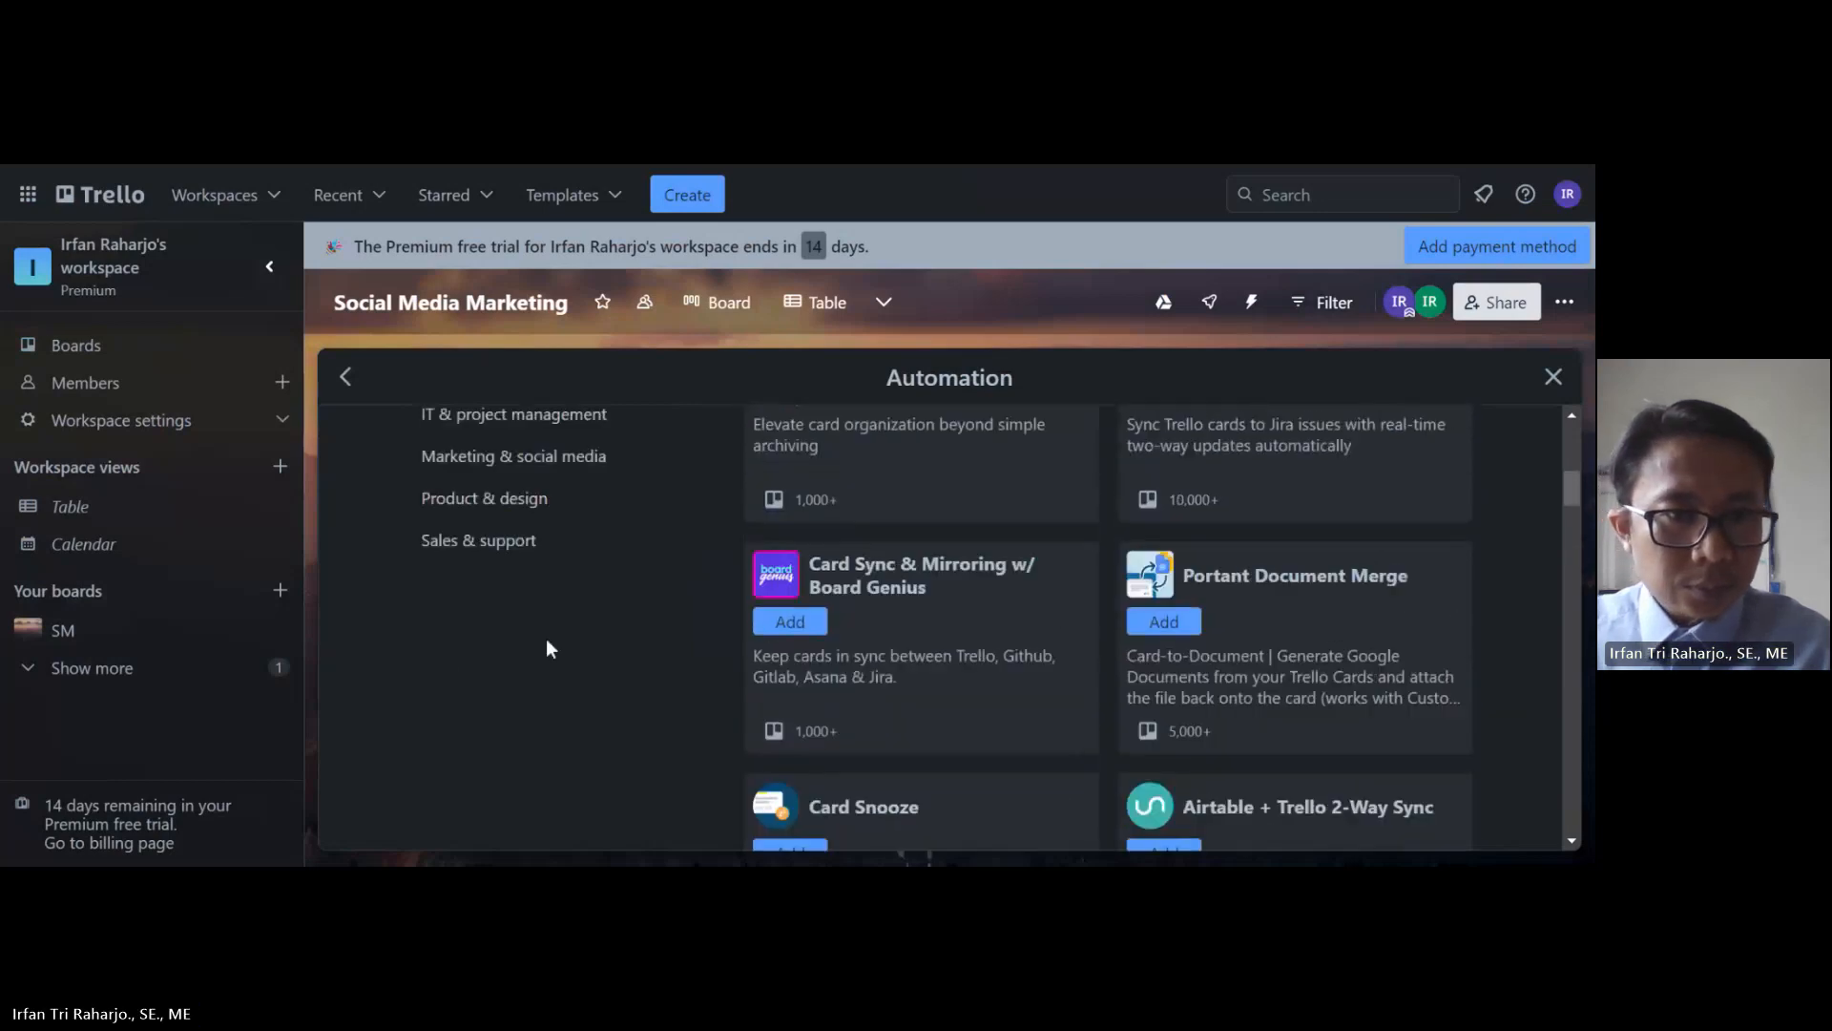
{"action": "scroll", "coordinate": [549, 647], "scroll_direction": "up", "scroll_amount": 3}
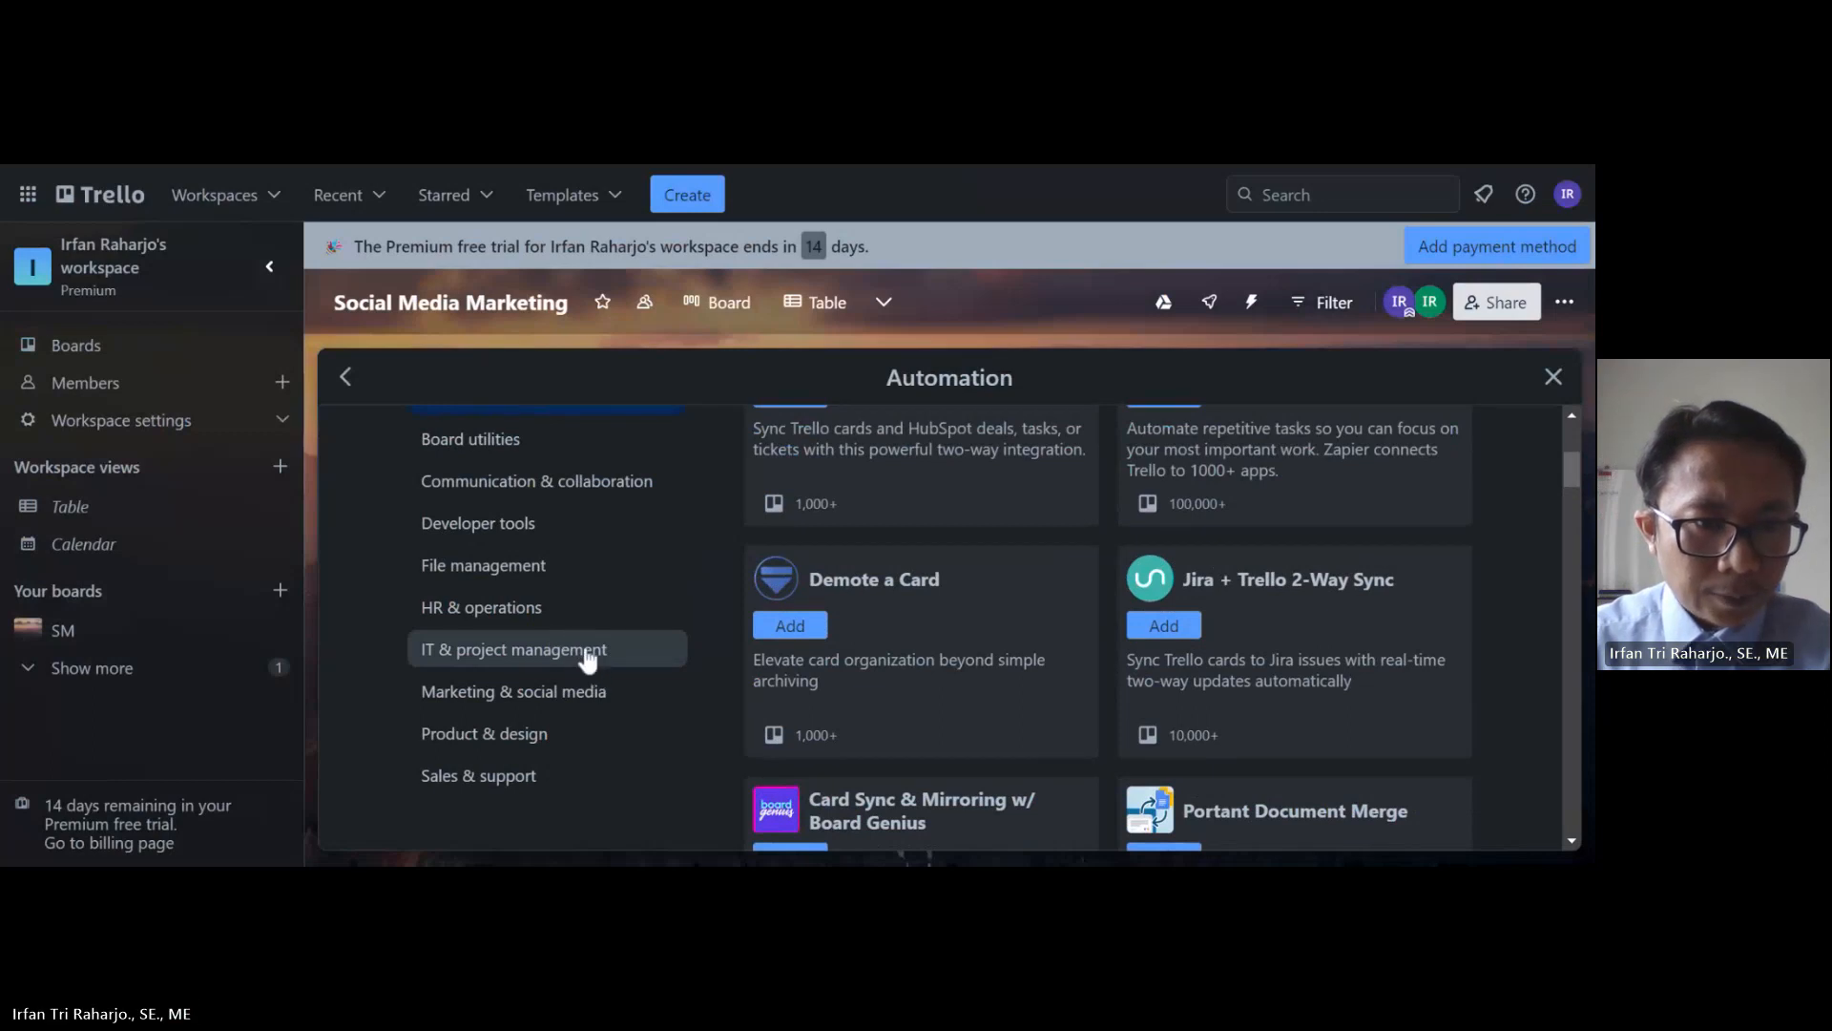
Step: Browse the Developer tools and File management Power-Ups, then view the Enabled list showing only Google Drive
{"action": "left_click", "coordinate": [504, 524]}
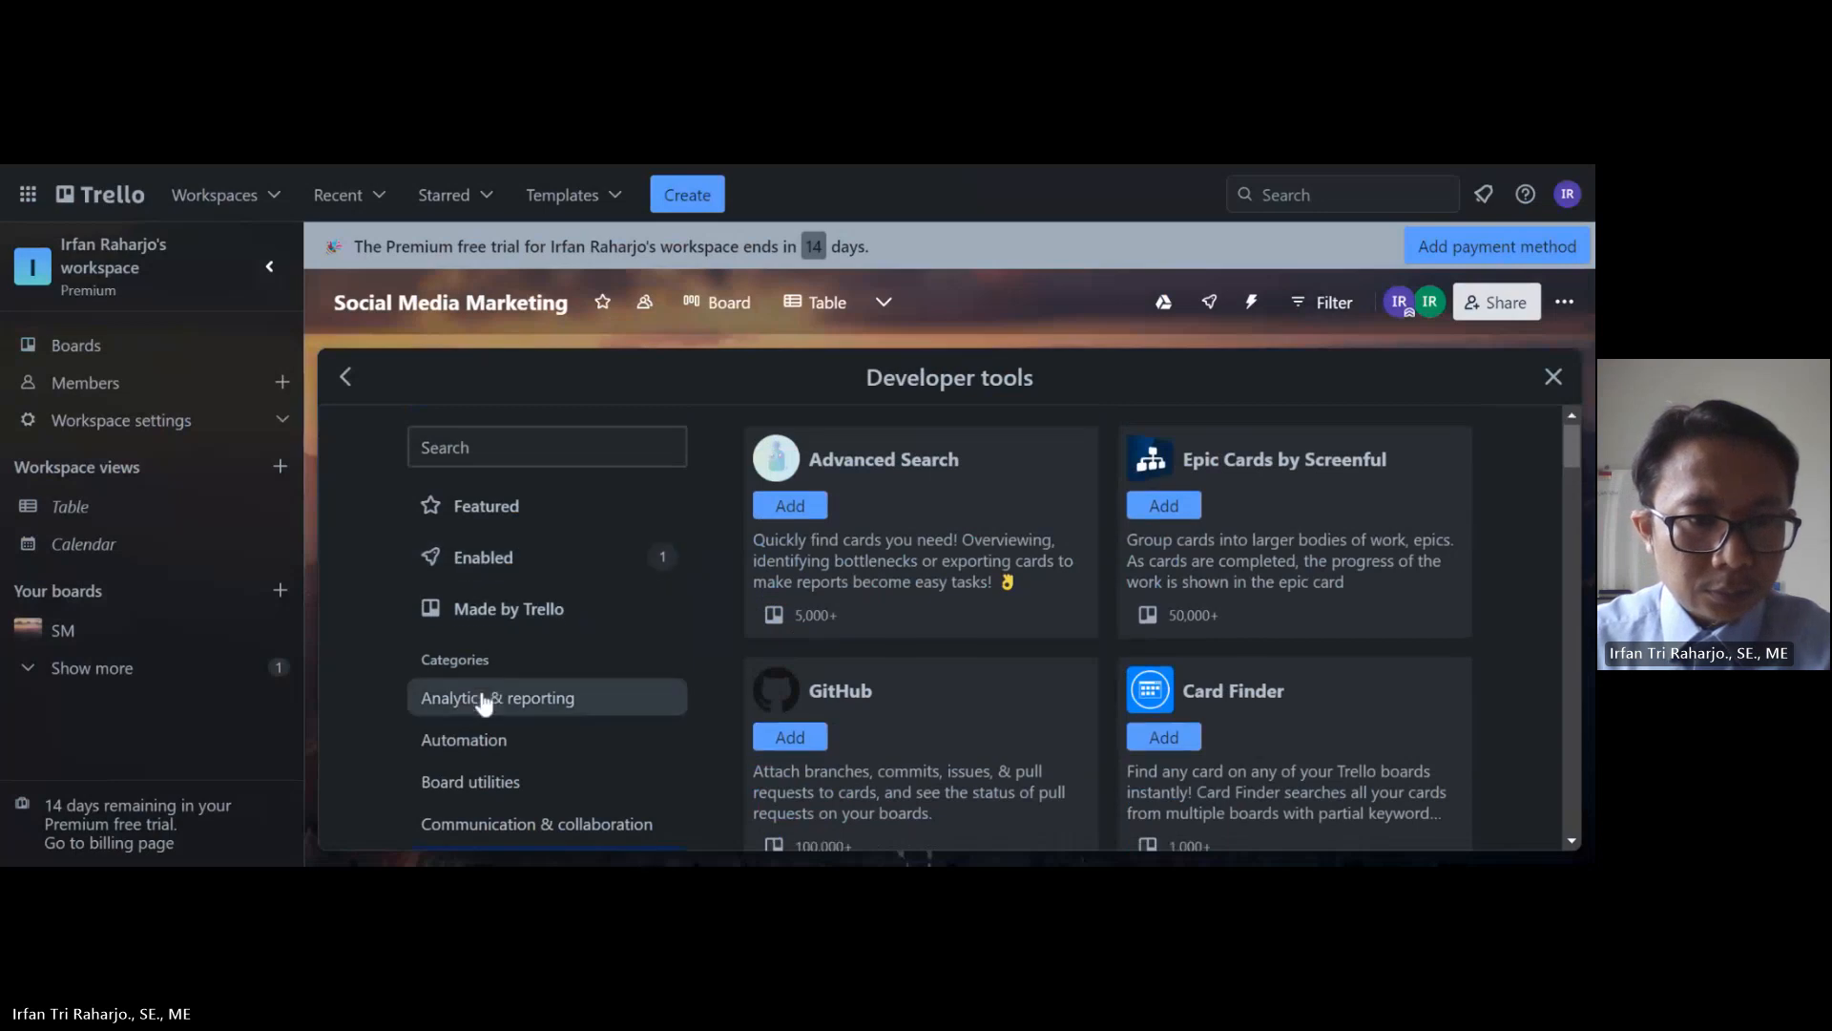
{"action": "scroll", "coordinate": [483, 696], "scroll_direction": "down", "scroll_amount": 1}
{"action": "scroll", "coordinate": [481, 691], "scroll_direction": "down", "scroll_amount": 1}
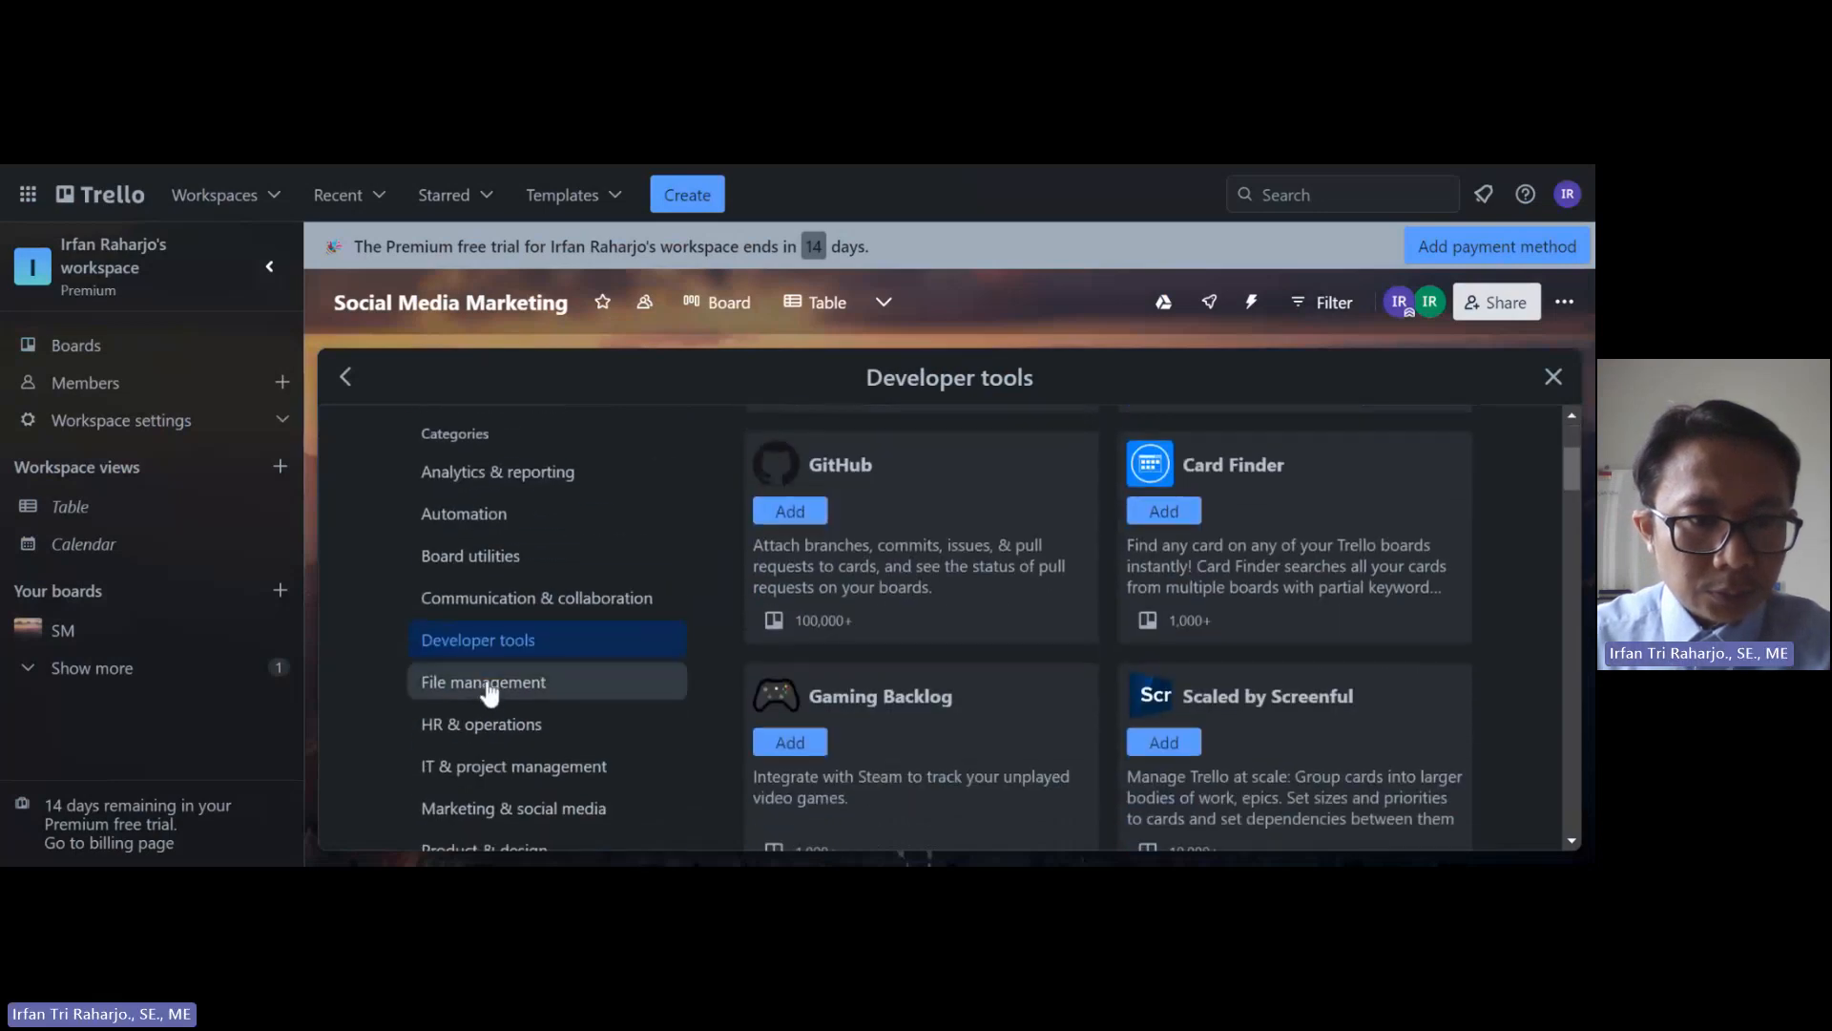
{"action": "left_click", "coordinate": [487, 689]}
{"action": "scroll", "coordinate": [930, 654], "scroll_direction": "down", "scroll_amount": 3}
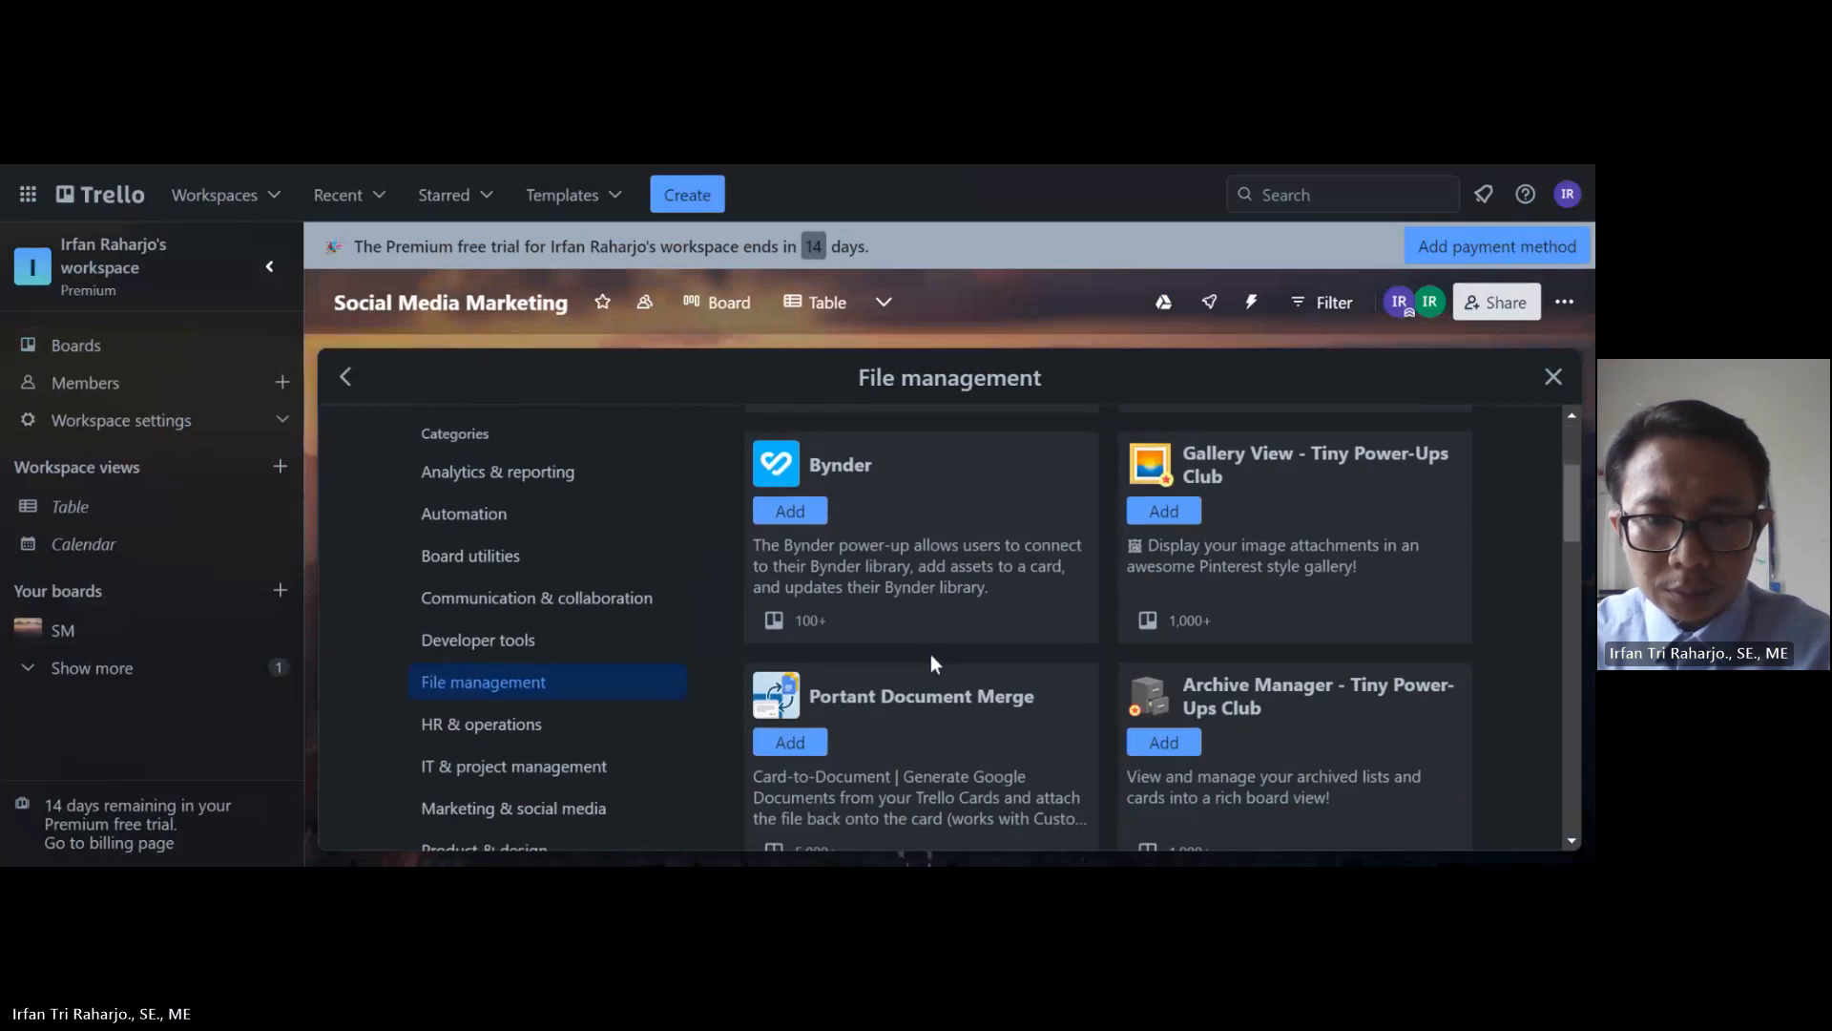
{"action": "scroll", "coordinate": [931, 654], "scroll_direction": "down", "scroll_amount": 2}
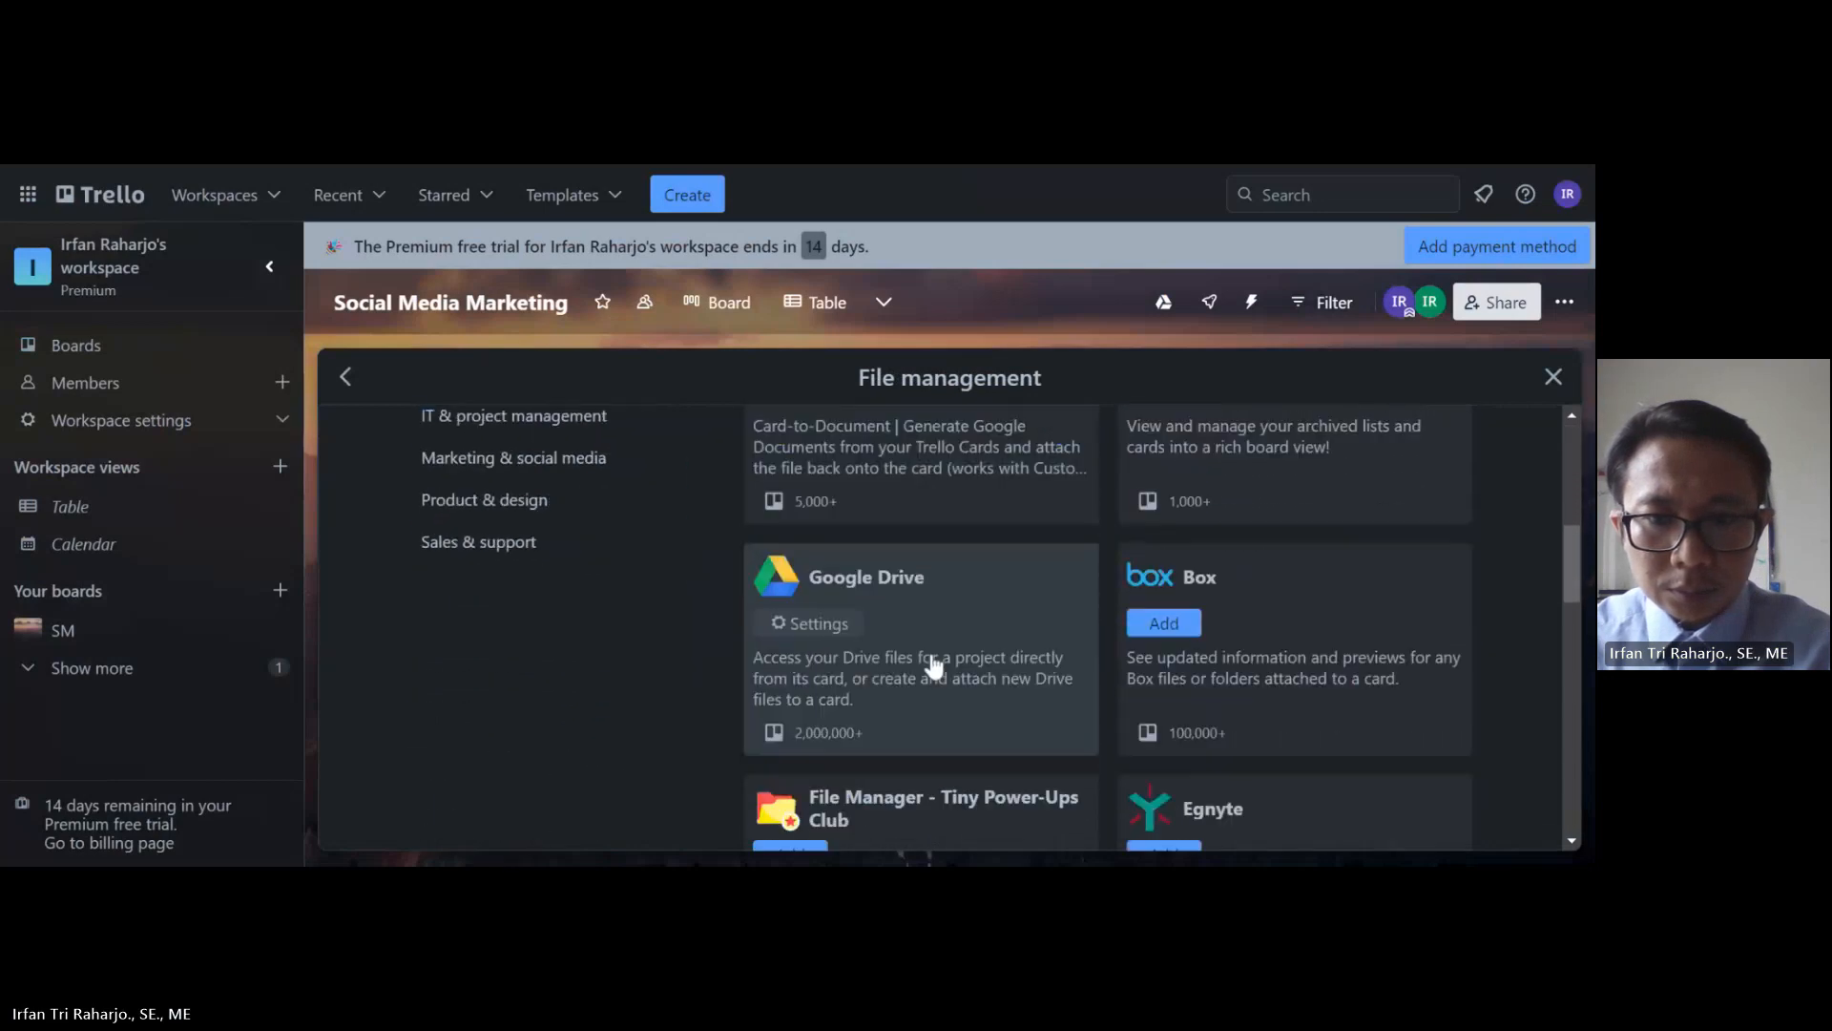
{"action": "scroll", "coordinate": [871, 658], "scroll_direction": "down", "scroll_amount": 3}
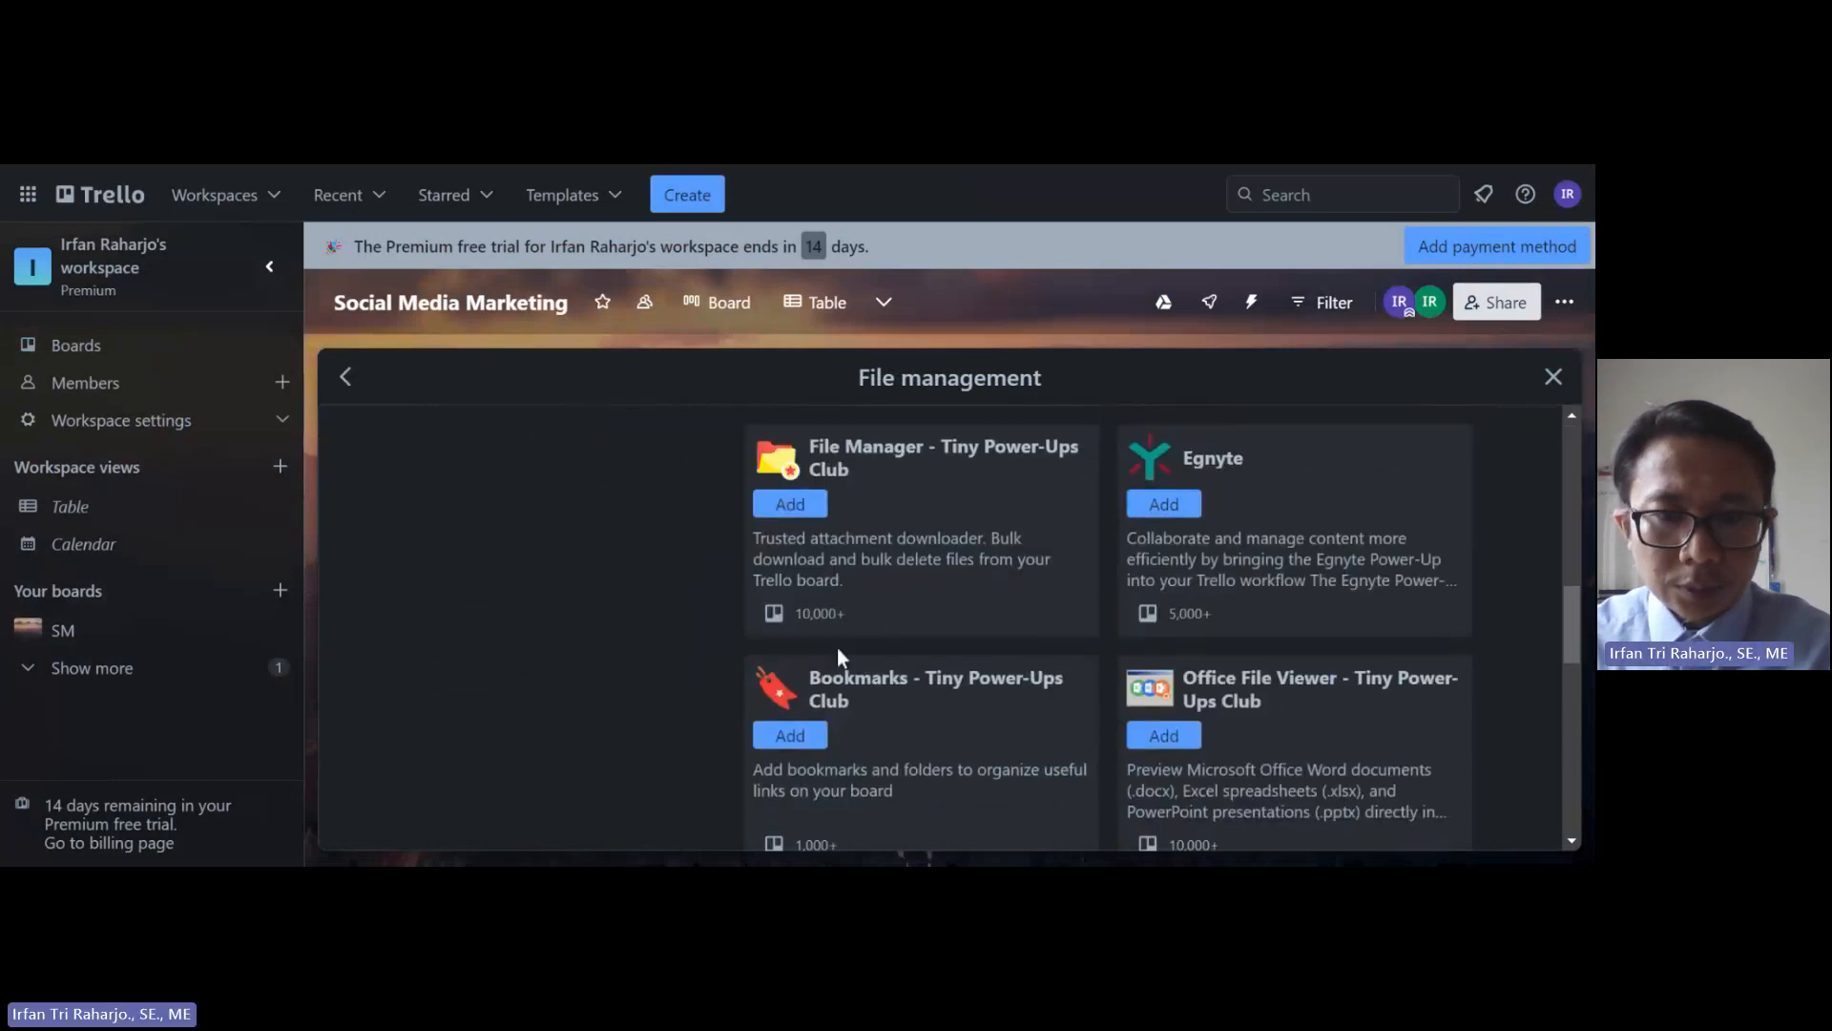
{"action": "scroll", "coordinate": [666, 624], "scroll_direction": "up", "scroll_amount": 10}
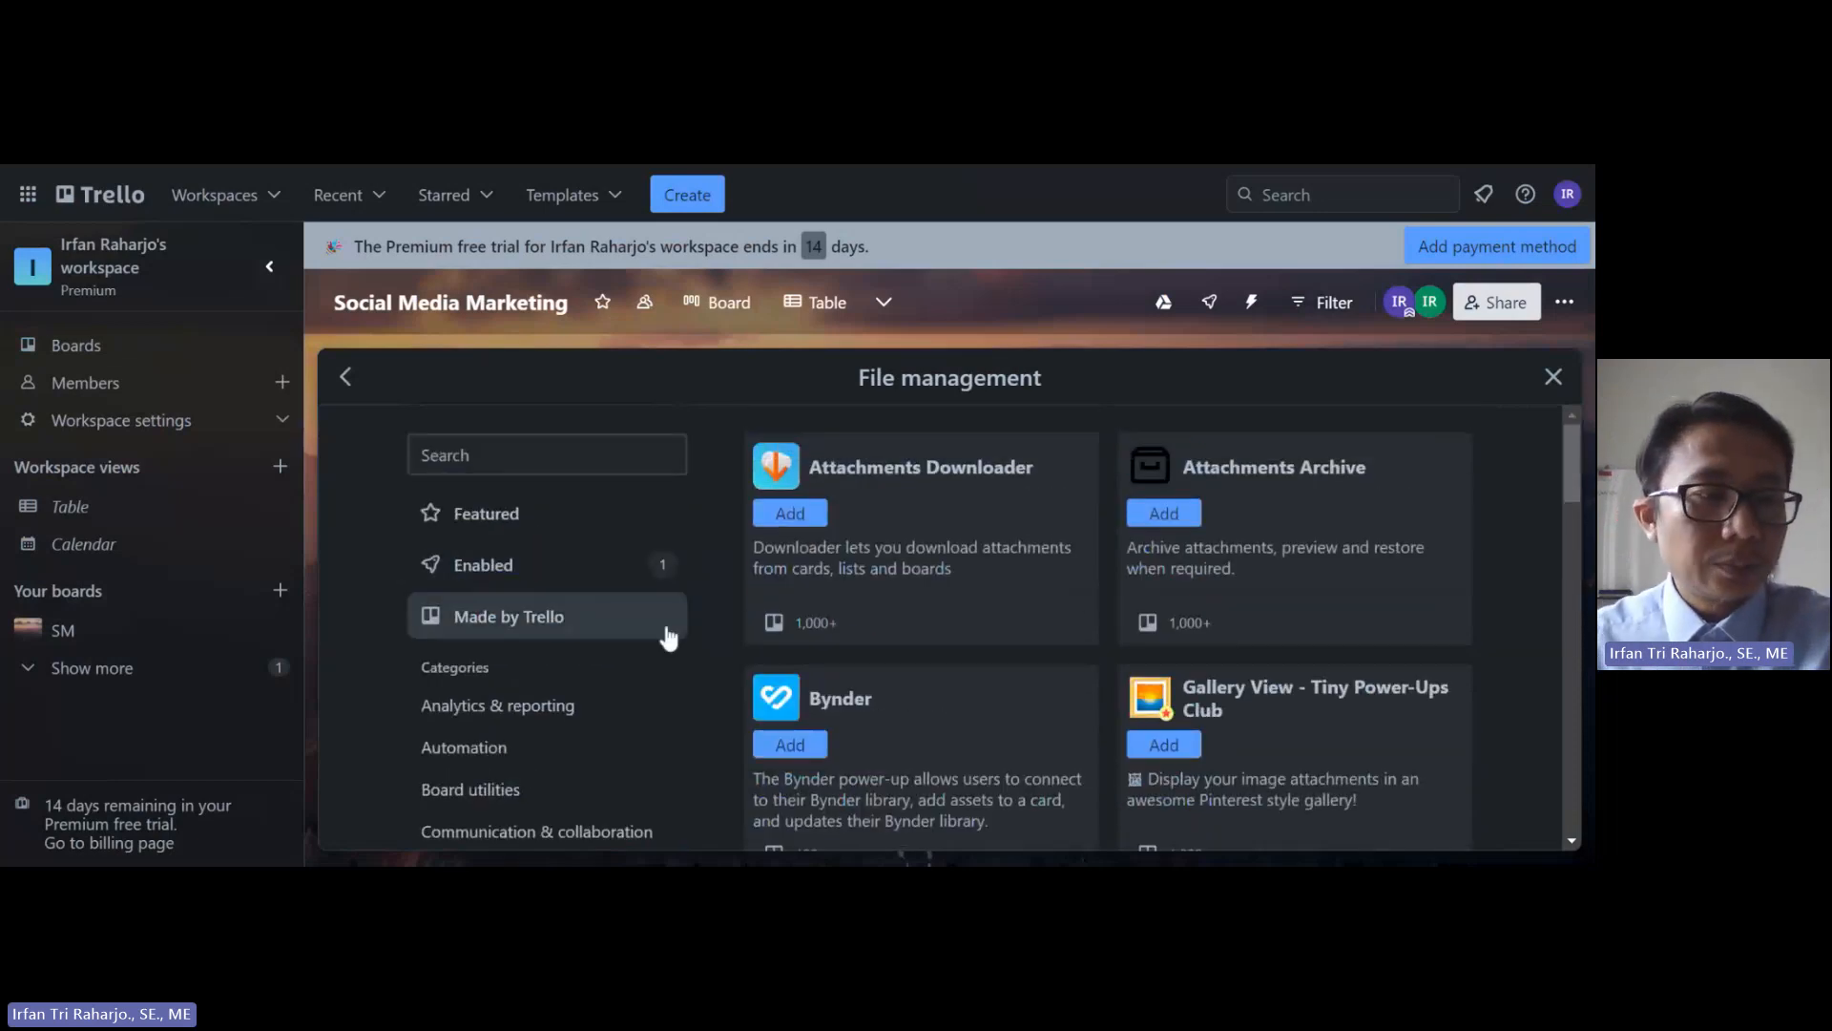
{"action": "left_click", "coordinate": [485, 570]}
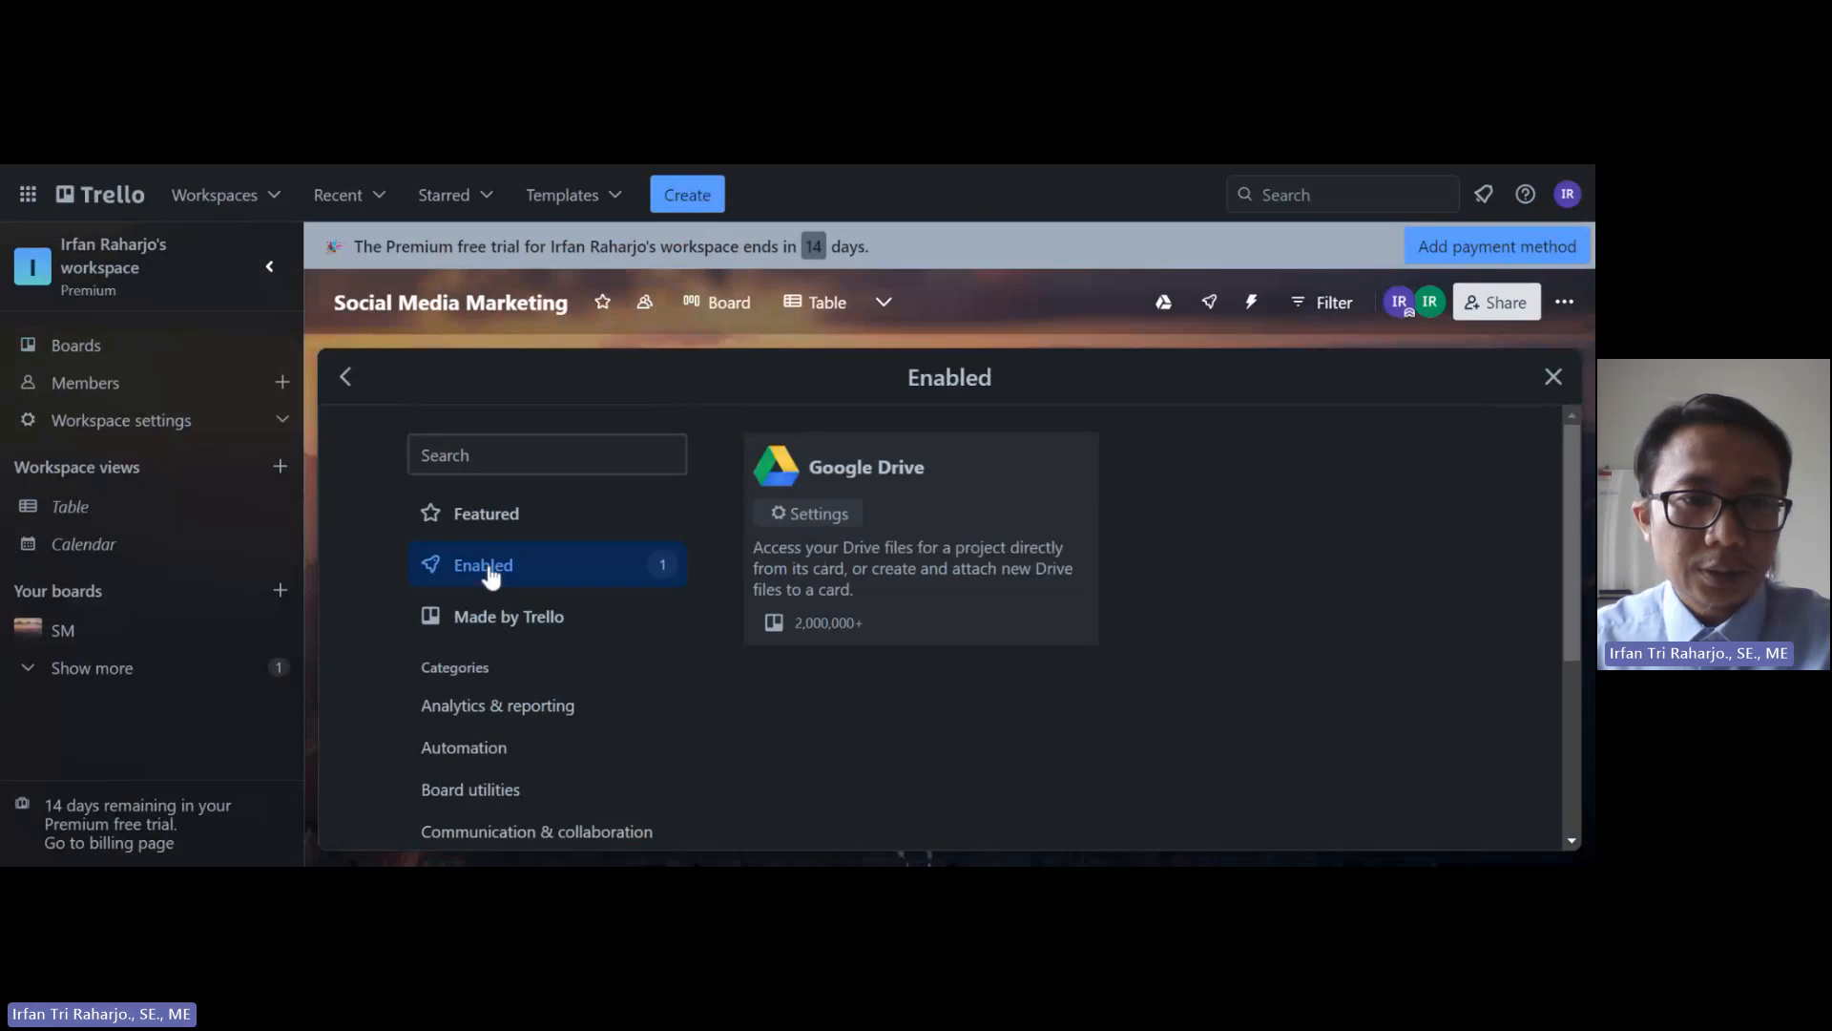